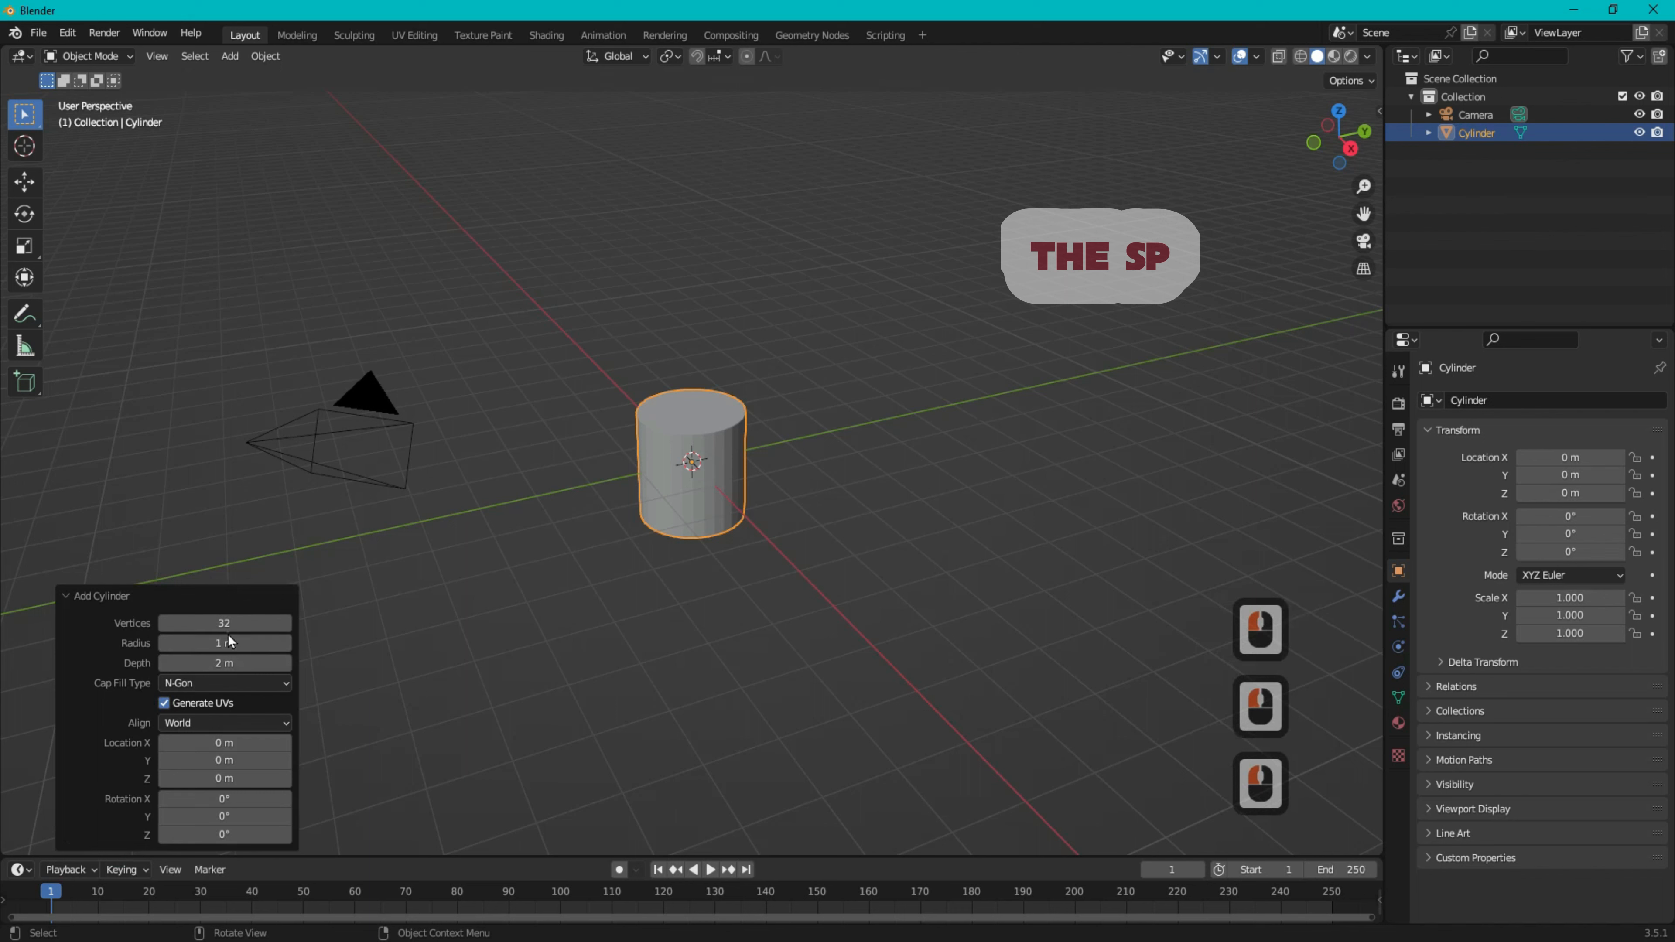
- Give the new cylinder 10 vertices and scale it to about 0.639 along the Z axis
{"action": "type", "text": "10"}
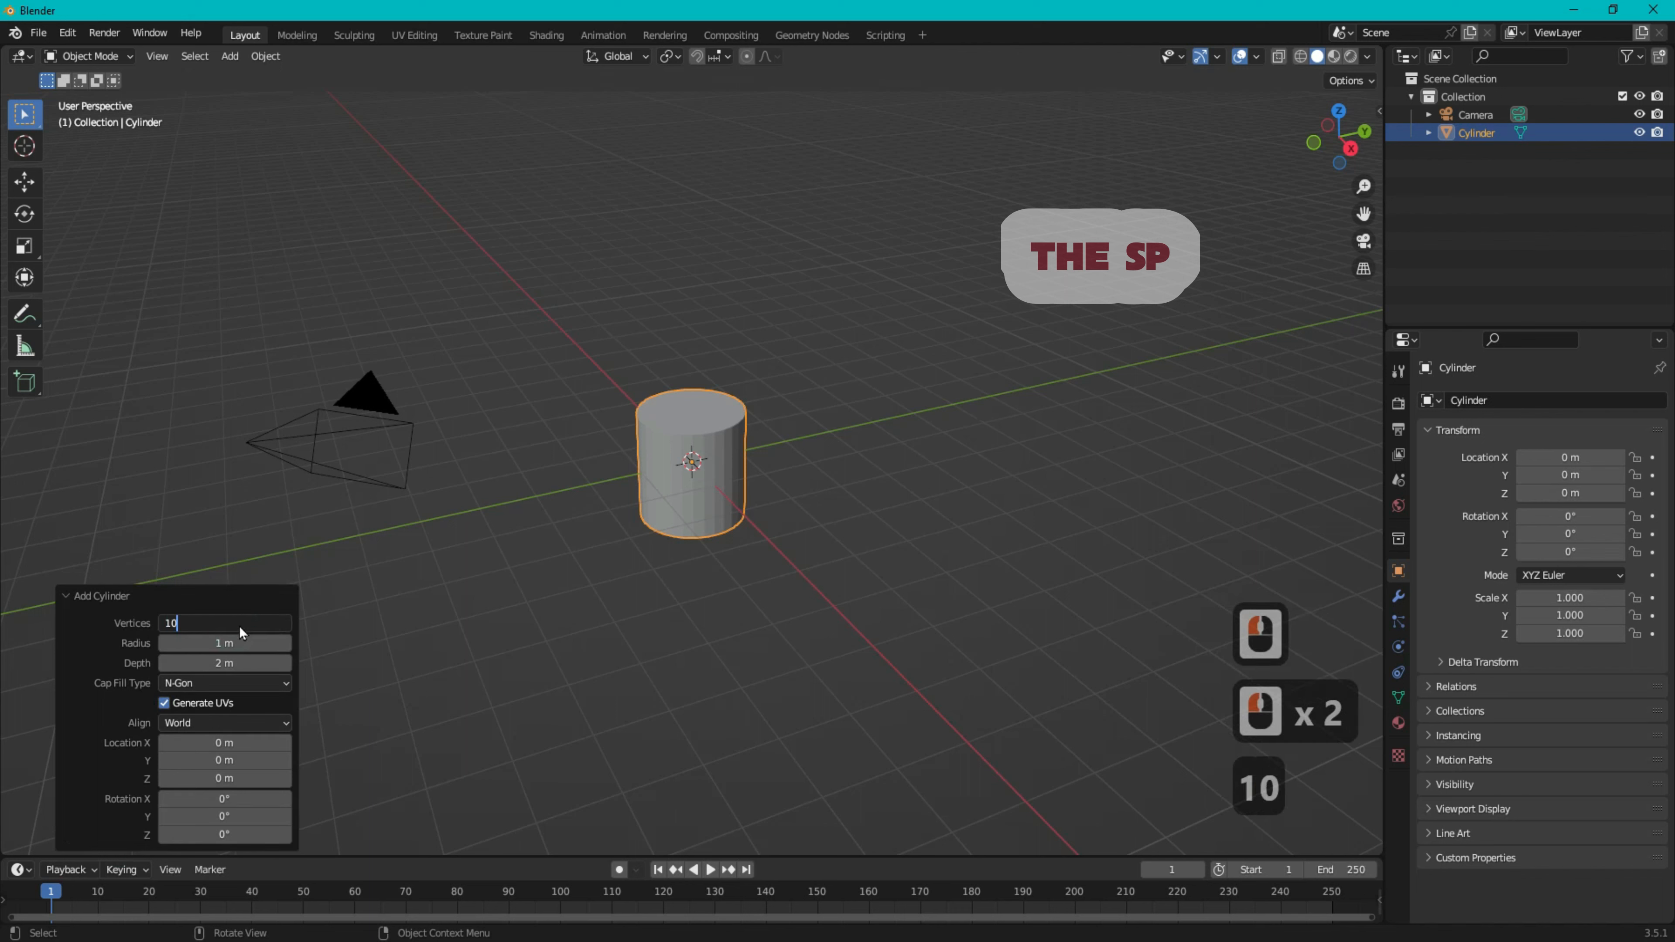
{"action": "key", "text": "Return"}
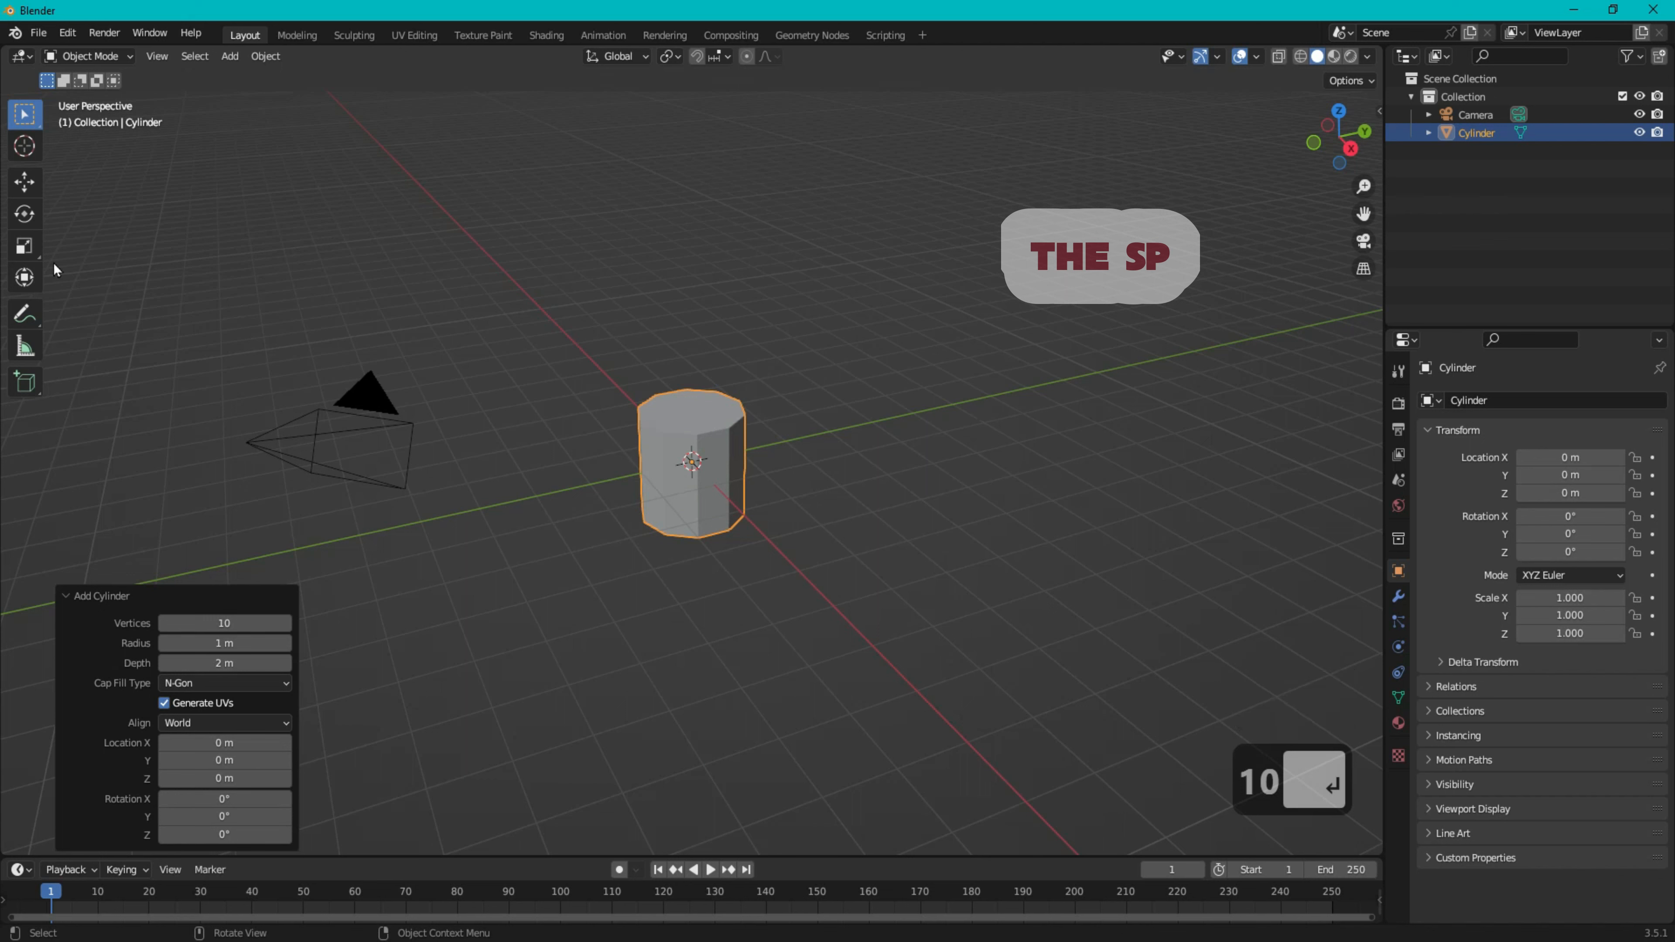
{"action": "left_click", "coordinate": [24, 245]}
{"action": "left_click_drag", "start_coordinate": [692, 396], "coordinate": [689, 434]}
- In Edit Mode with face selection, scale the cylinder's top face down to about 0.74
{"action": "left_click", "coordinate": [114, 57]}
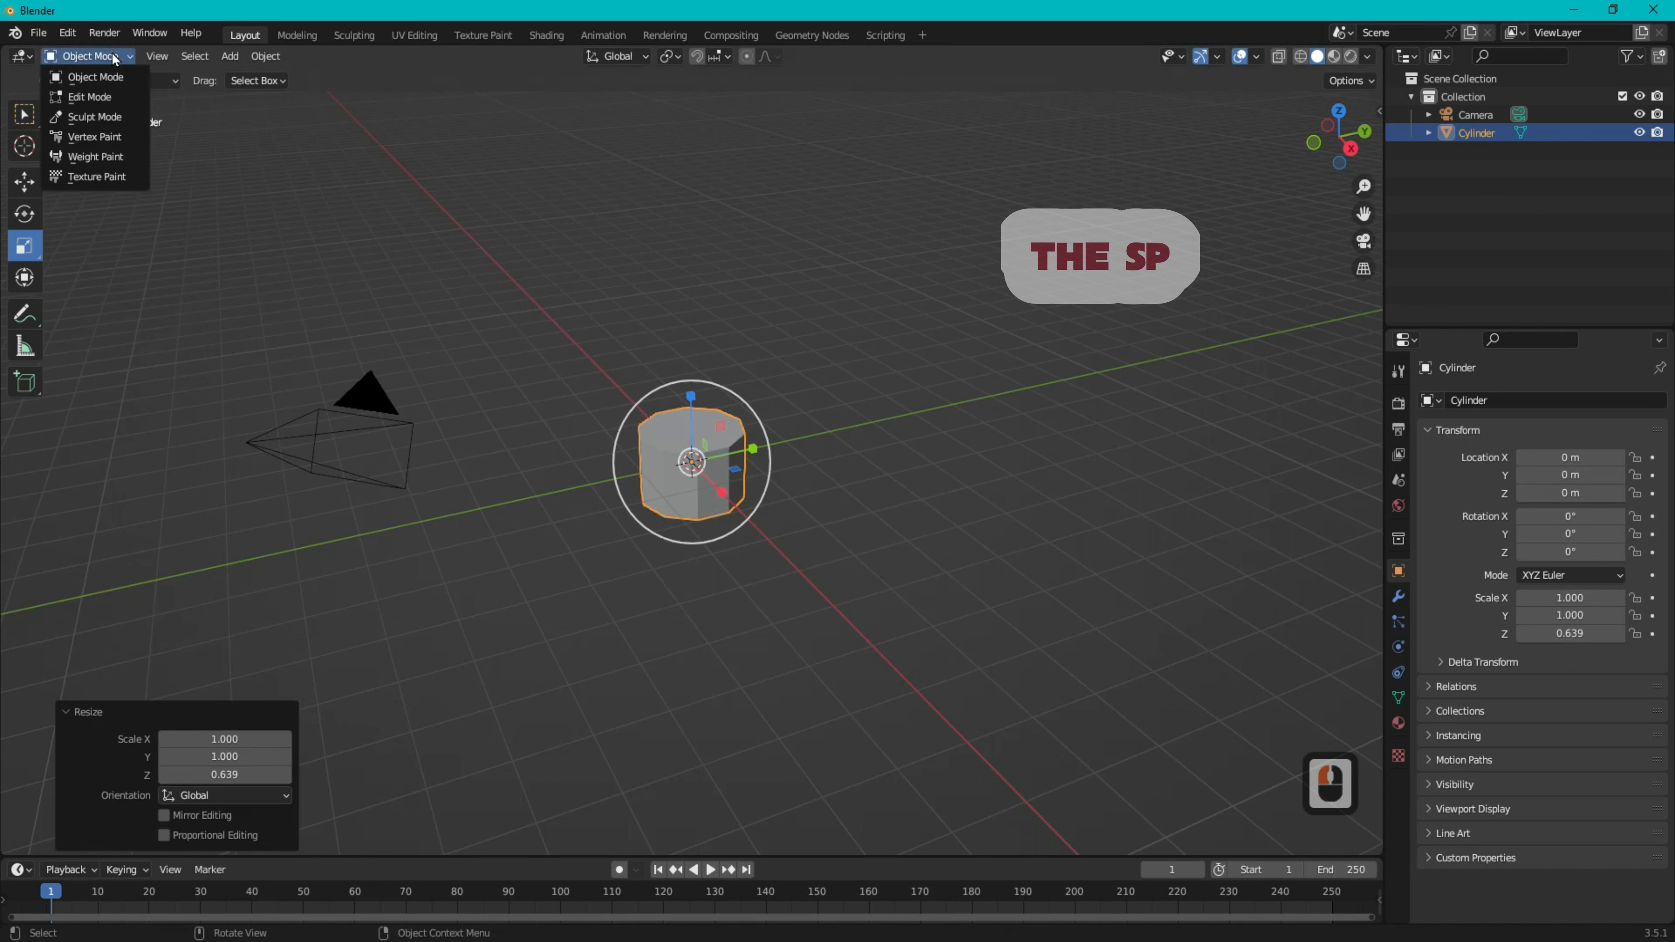
{"action": "left_click", "coordinate": [89, 97]}
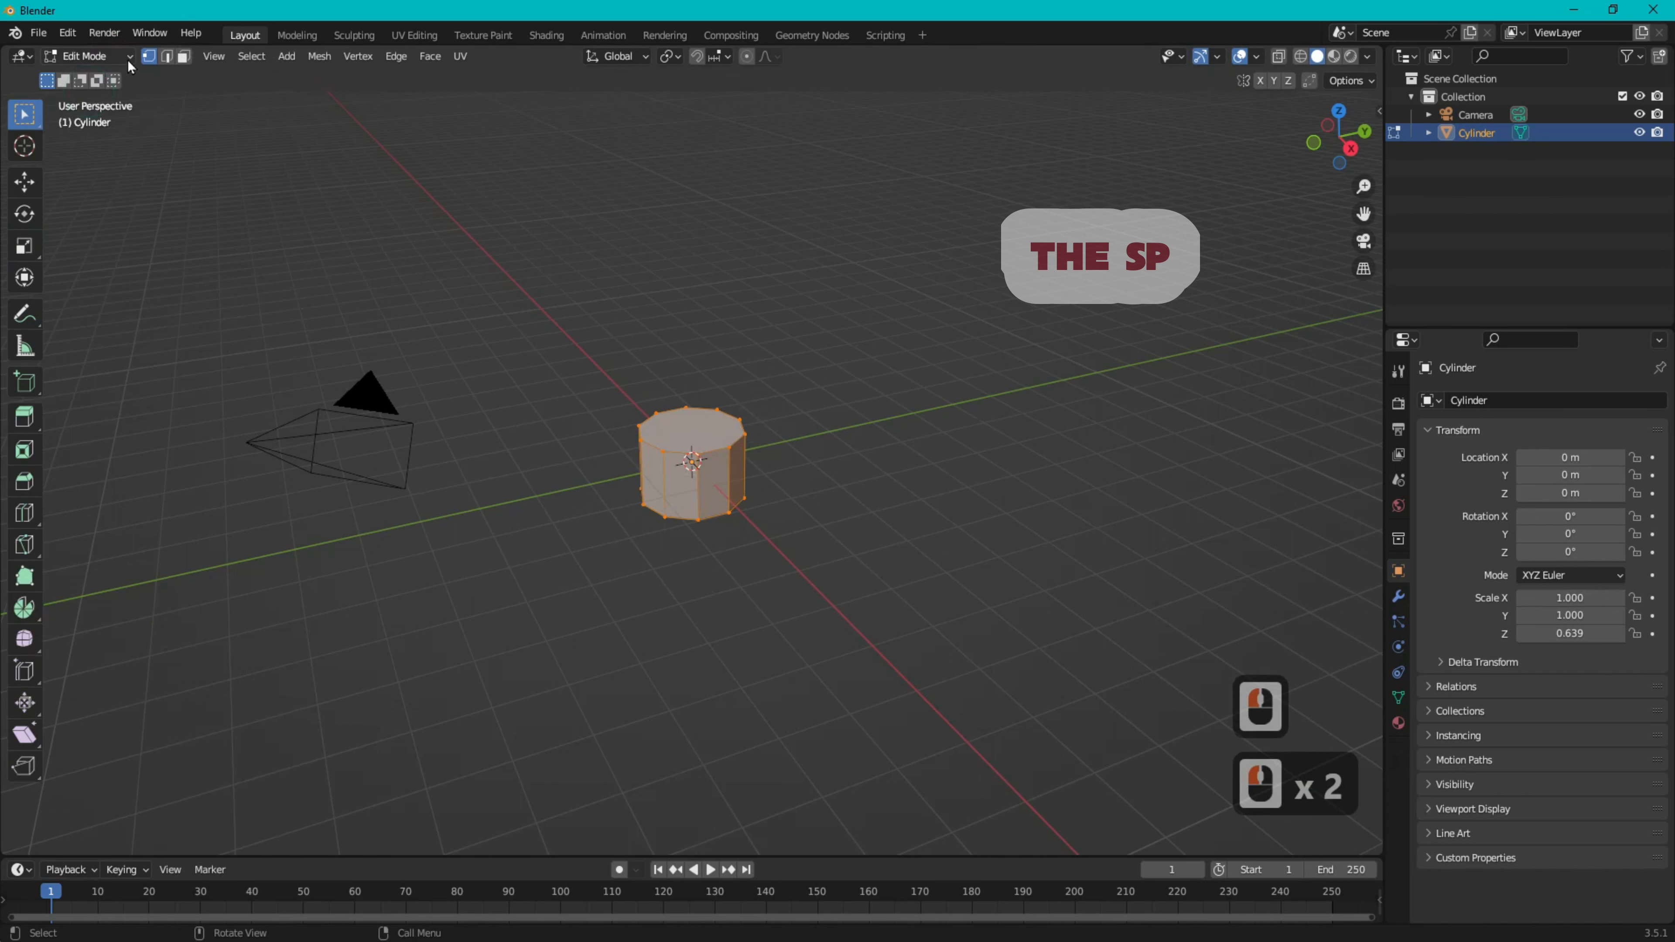
{"action": "left_click", "coordinate": [184, 56]}
{"action": "left_click", "coordinate": [706, 426]}
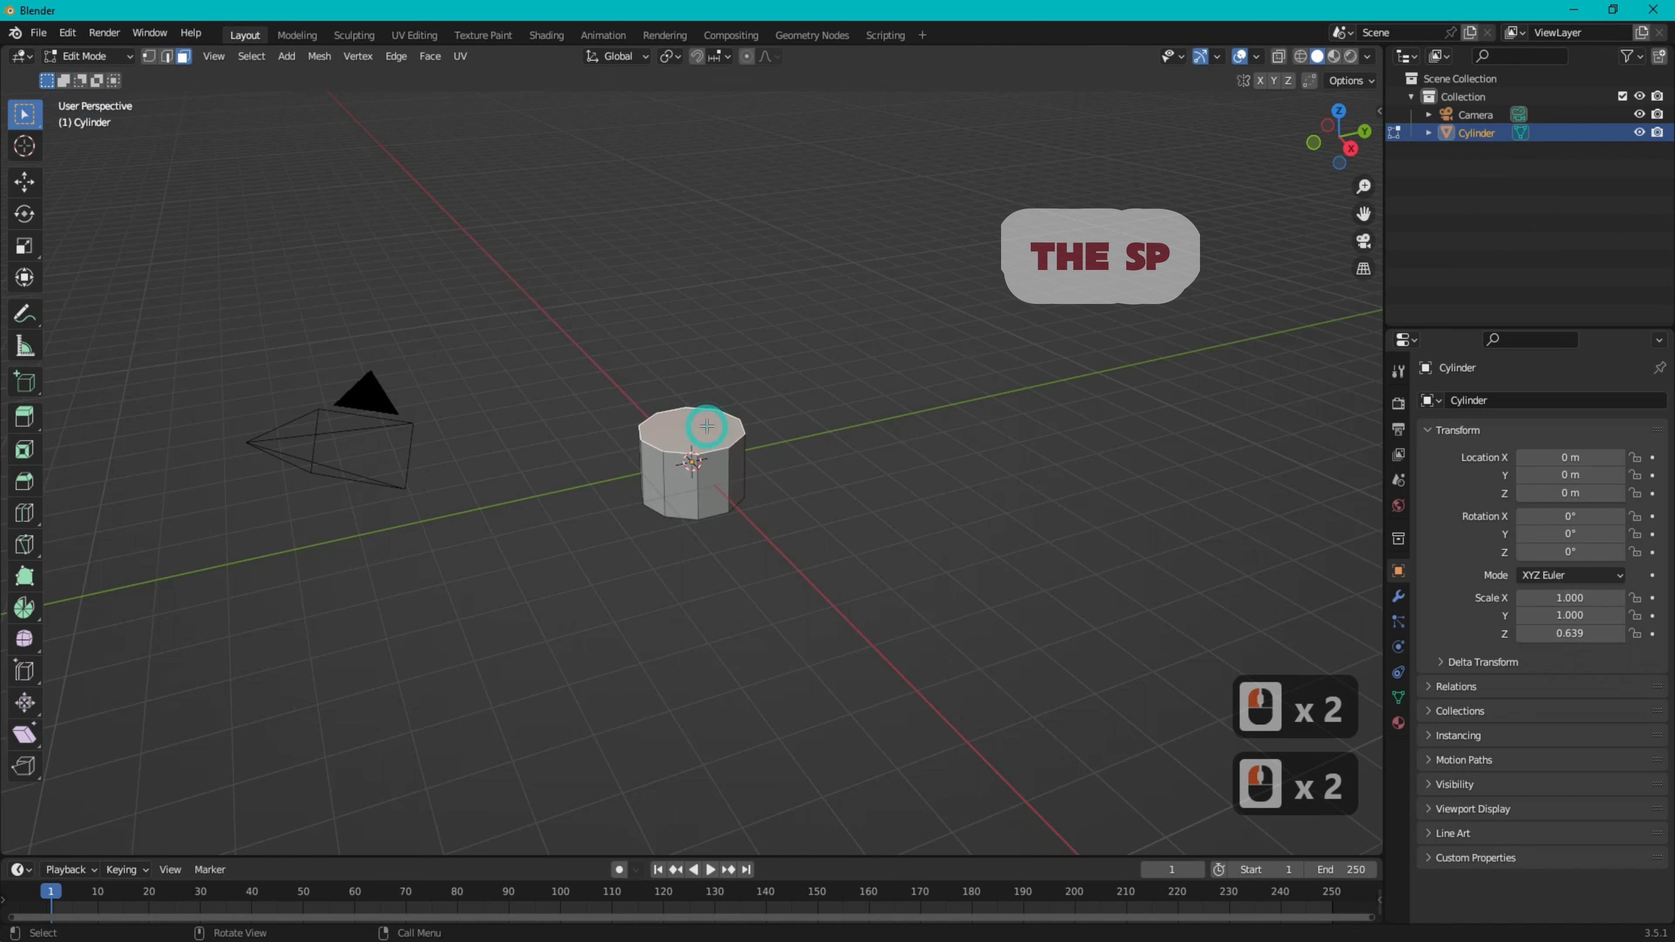
{"action": "key", "text": "s"}
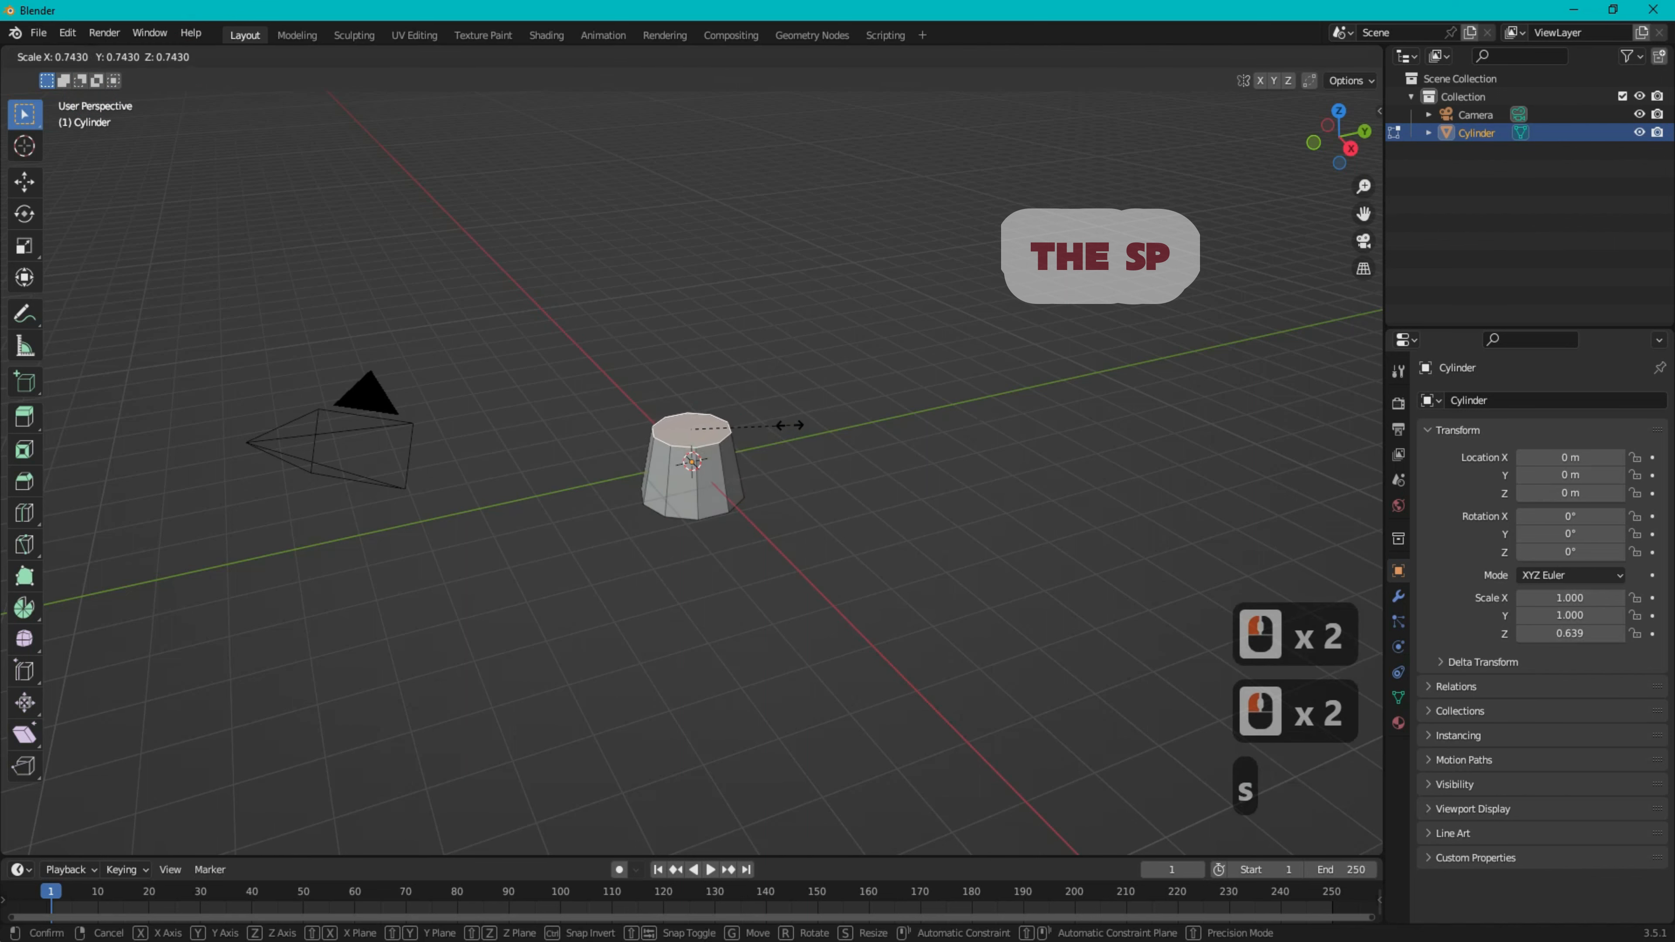
{"action": "left_click", "coordinate": [777, 426]}
- Scale the cylinder's bottom face up to about 1.67 to form a wide base
{"action": "left_click_drag", "start_coordinate": [1339, 135], "coordinate": [1273, 142]}
{"action": "left_click", "coordinate": [715, 491]}
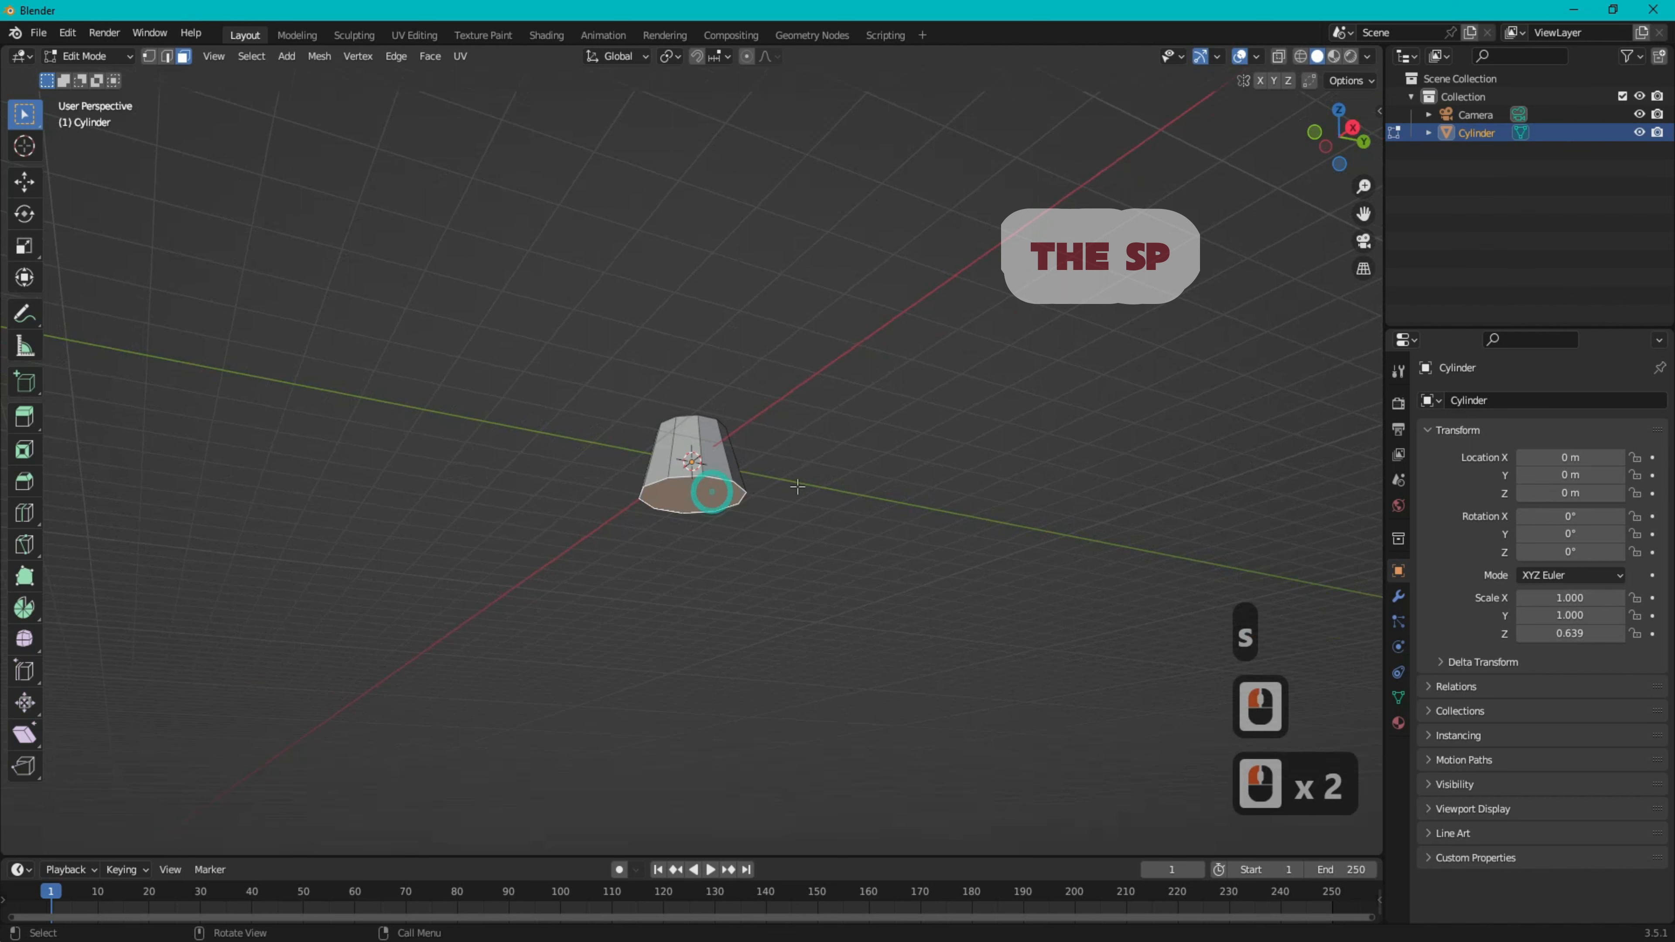
{"action": "key", "text": "s"}
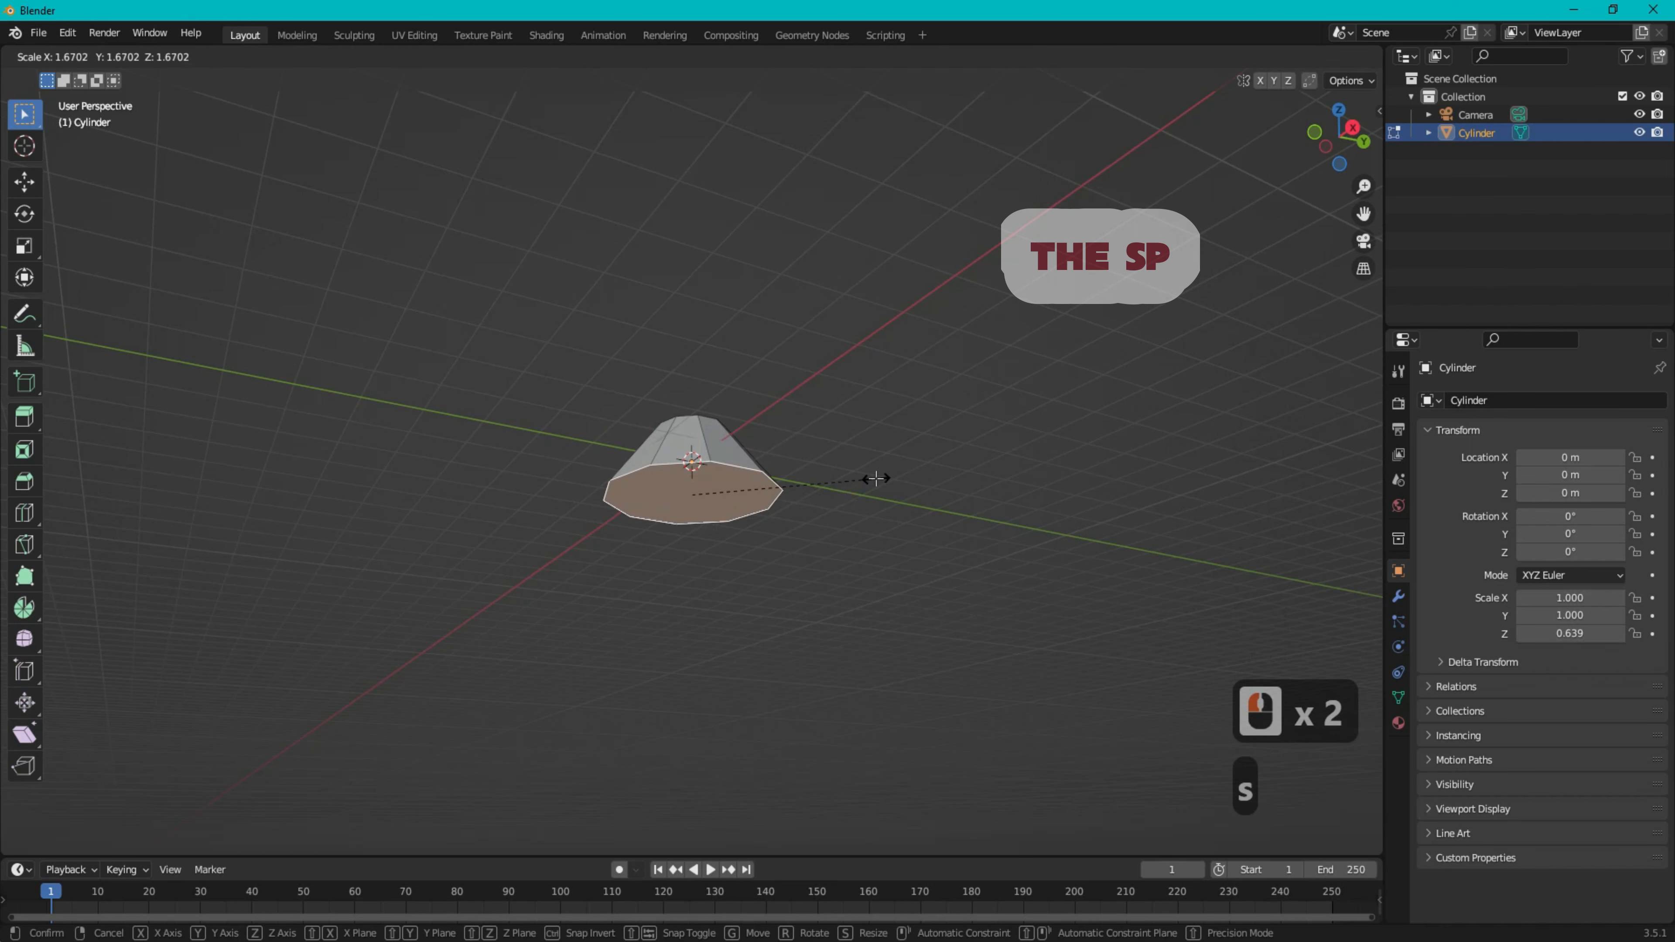
{"action": "left_click", "coordinate": [876, 478]}
- In wireframe display, select all the side faces and extrude them as individual faces with an offset of about 0.486 m
{"action": "mouse_move", "coordinate": [1341, 143]}
{"action": "left_mouse_down"}
{"action": "mouse_move", "coordinate": [1293, 152]}
{"action": "mouse_move", "coordinate": [1337, 117]}
{"action": "left_mouse_up"}
{"action": "scroll", "coordinate": [1079, 270], "scroll_direction": "up", "scroll_amount": 4}
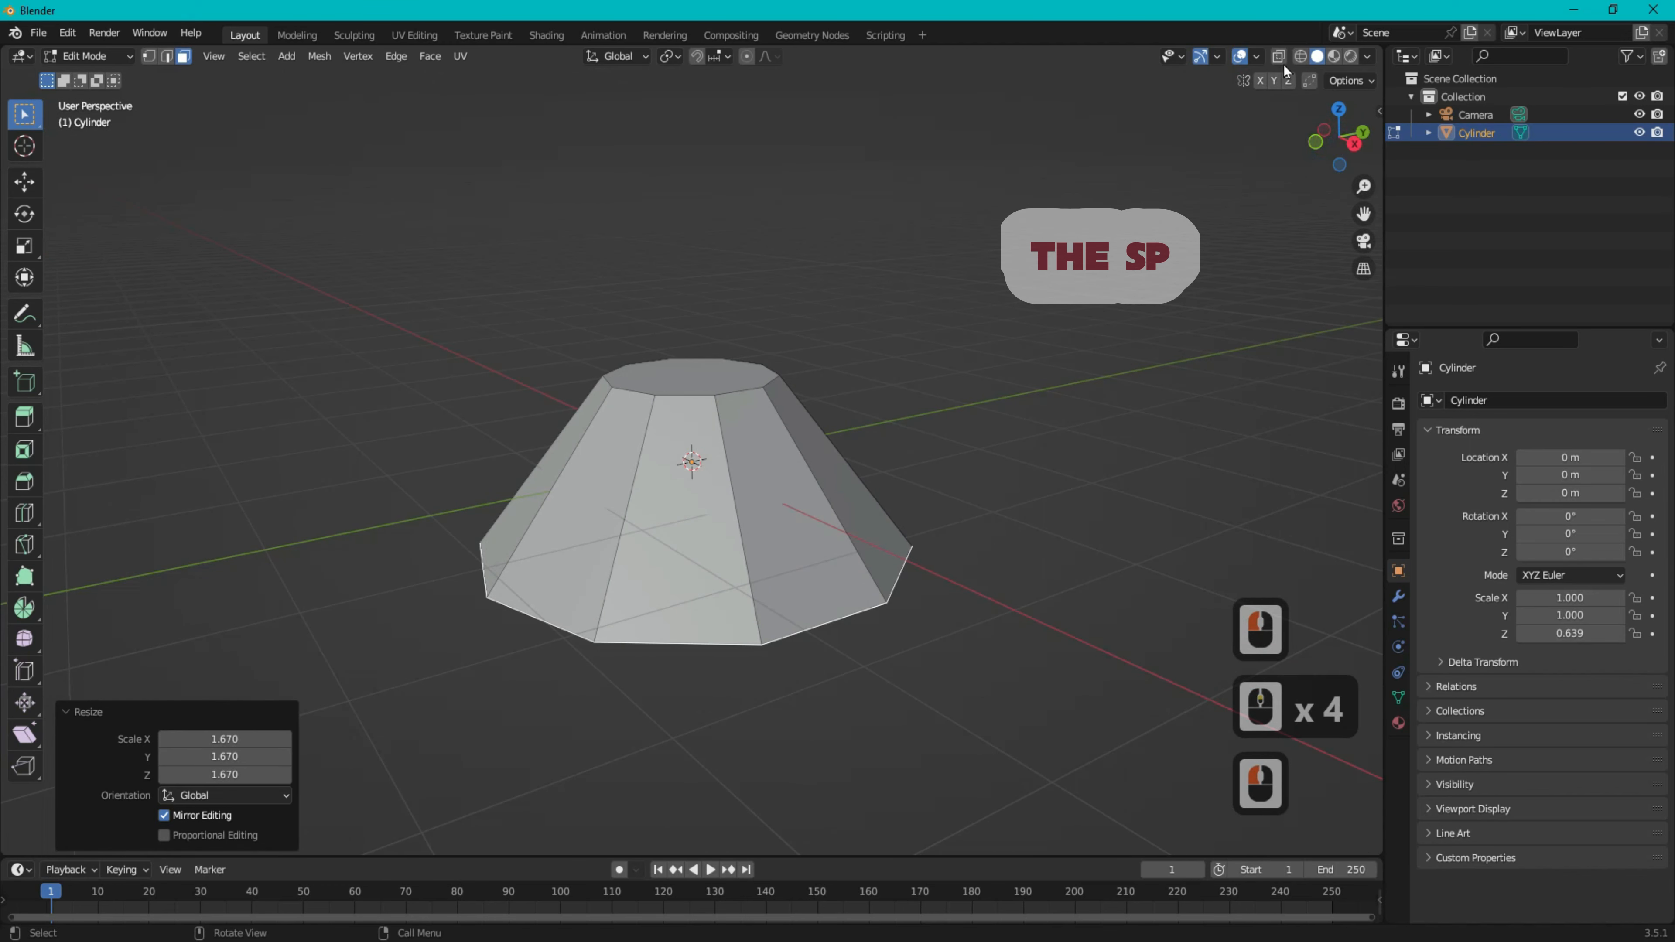
{"action": "left_click", "coordinate": [1299, 56]}
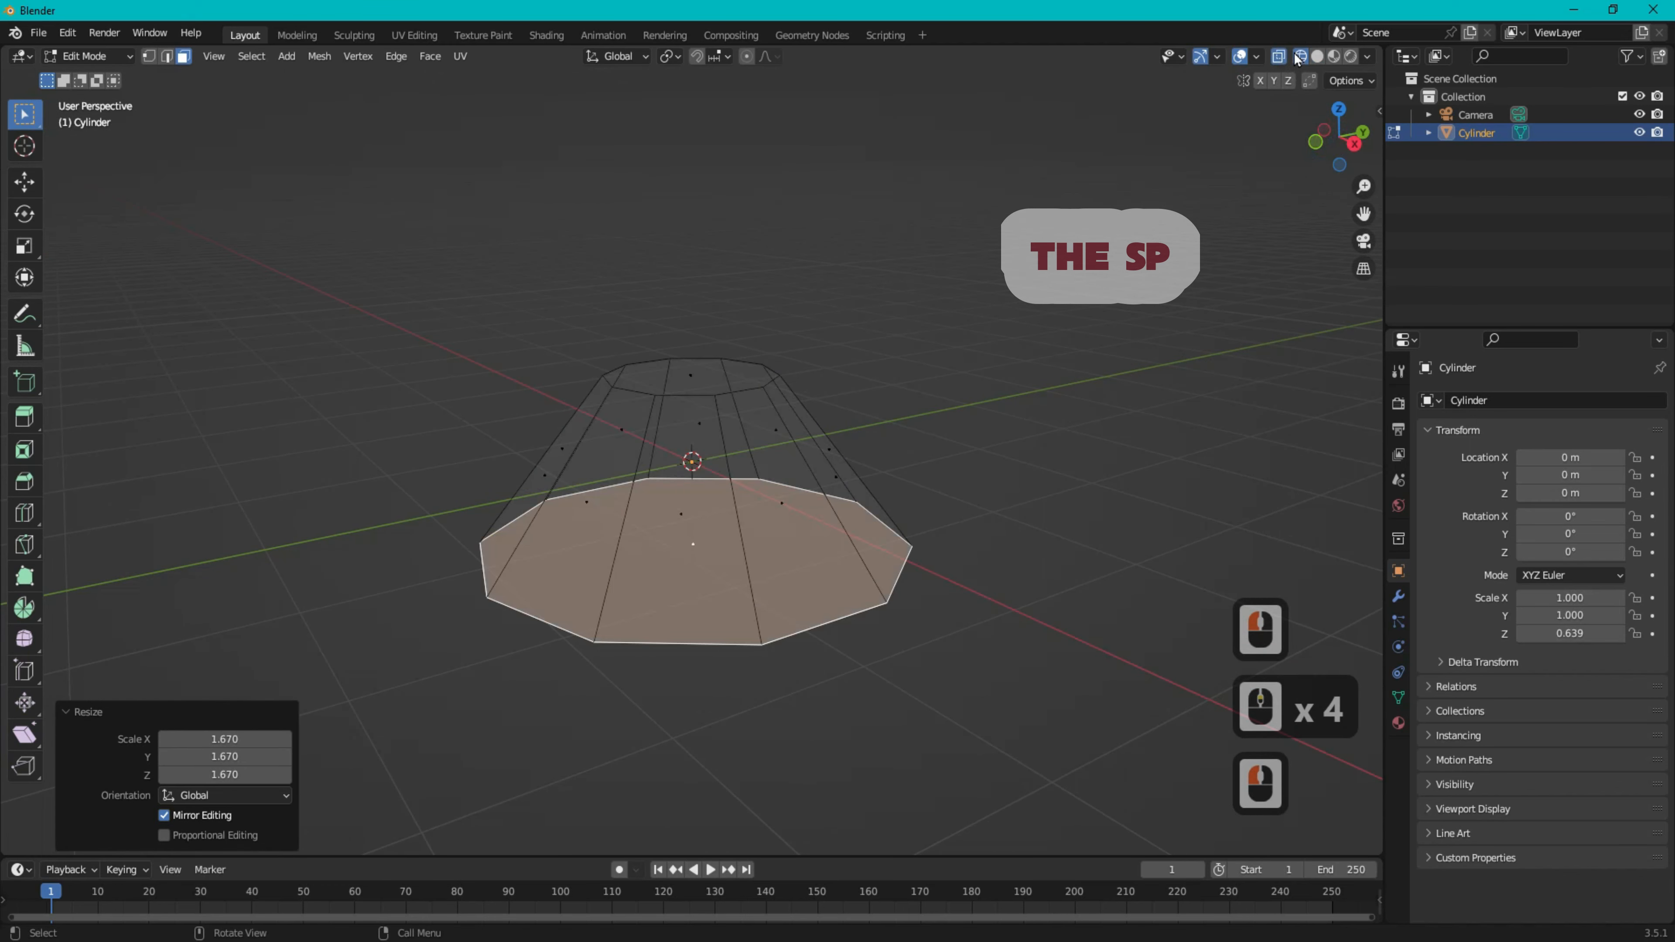
{"action": "left_click", "coordinate": [1317, 141]}
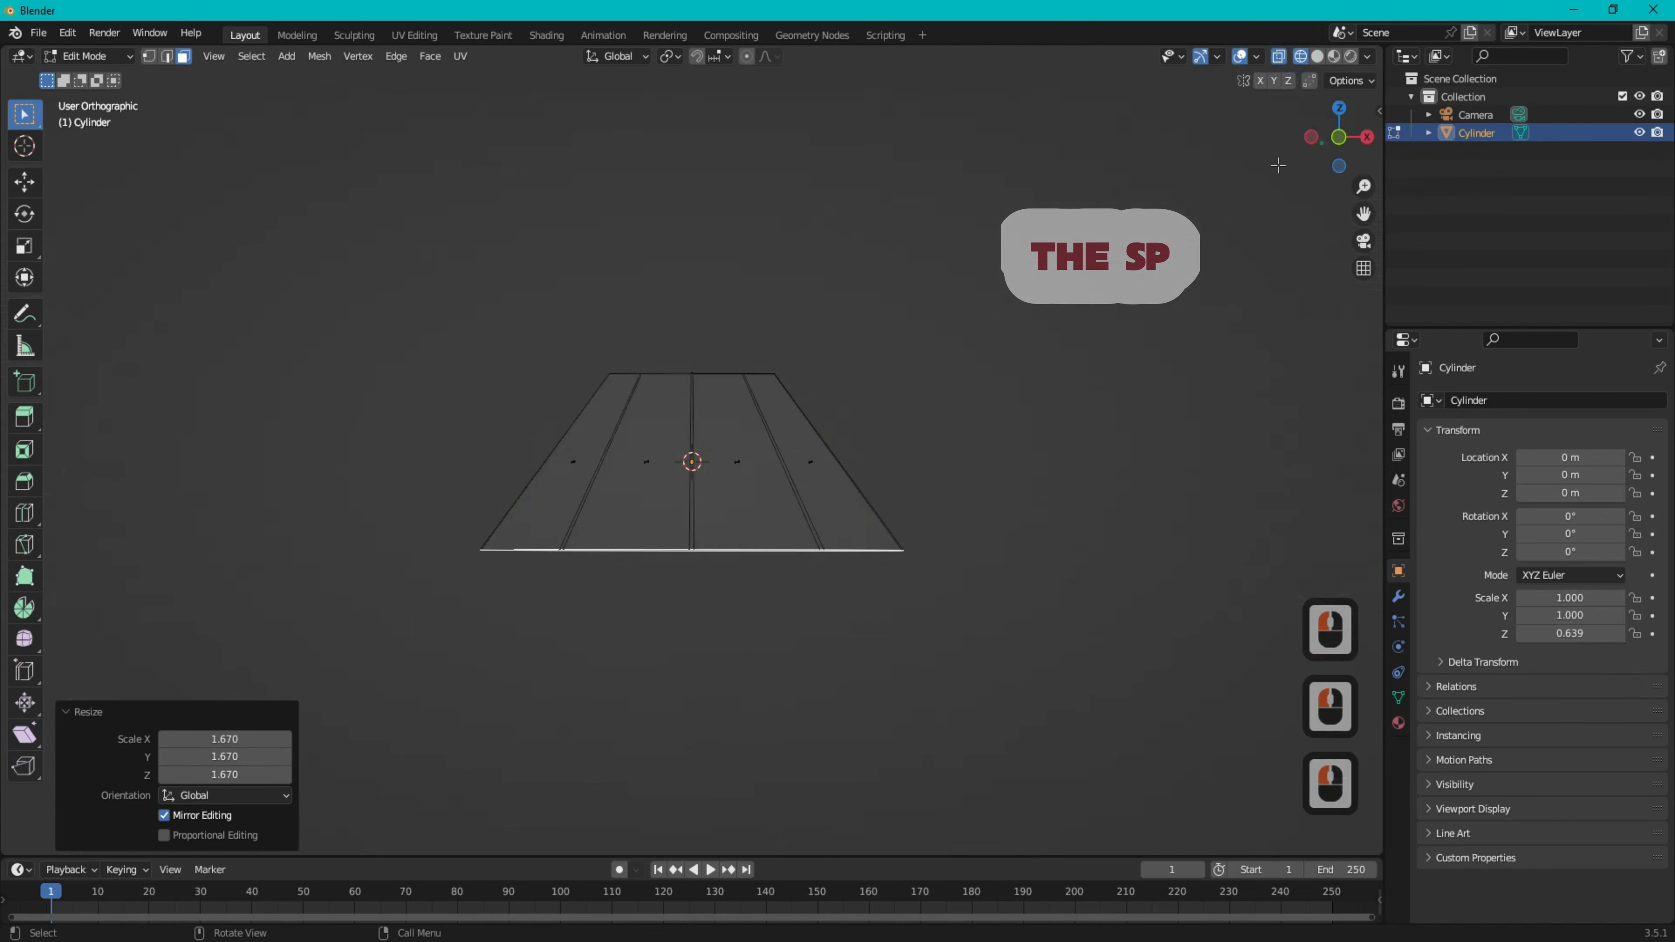
{"action": "left_click", "coordinate": [958, 401]}
{"action": "left_click_drag", "start_coordinate": [958, 401], "coordinate": [484, 484]}
{"action": "mouse_move", "coordinate": [1336, 139]}
{"action": "left_mouse_down"}
{"action": "mouse_move", "coordinate": [1339, 165]}
{"action": "mouse_move", "coordinate": [1339, 149]}
{"action": "left_mouse_up"}
{"action": "key", "text": "alt"}
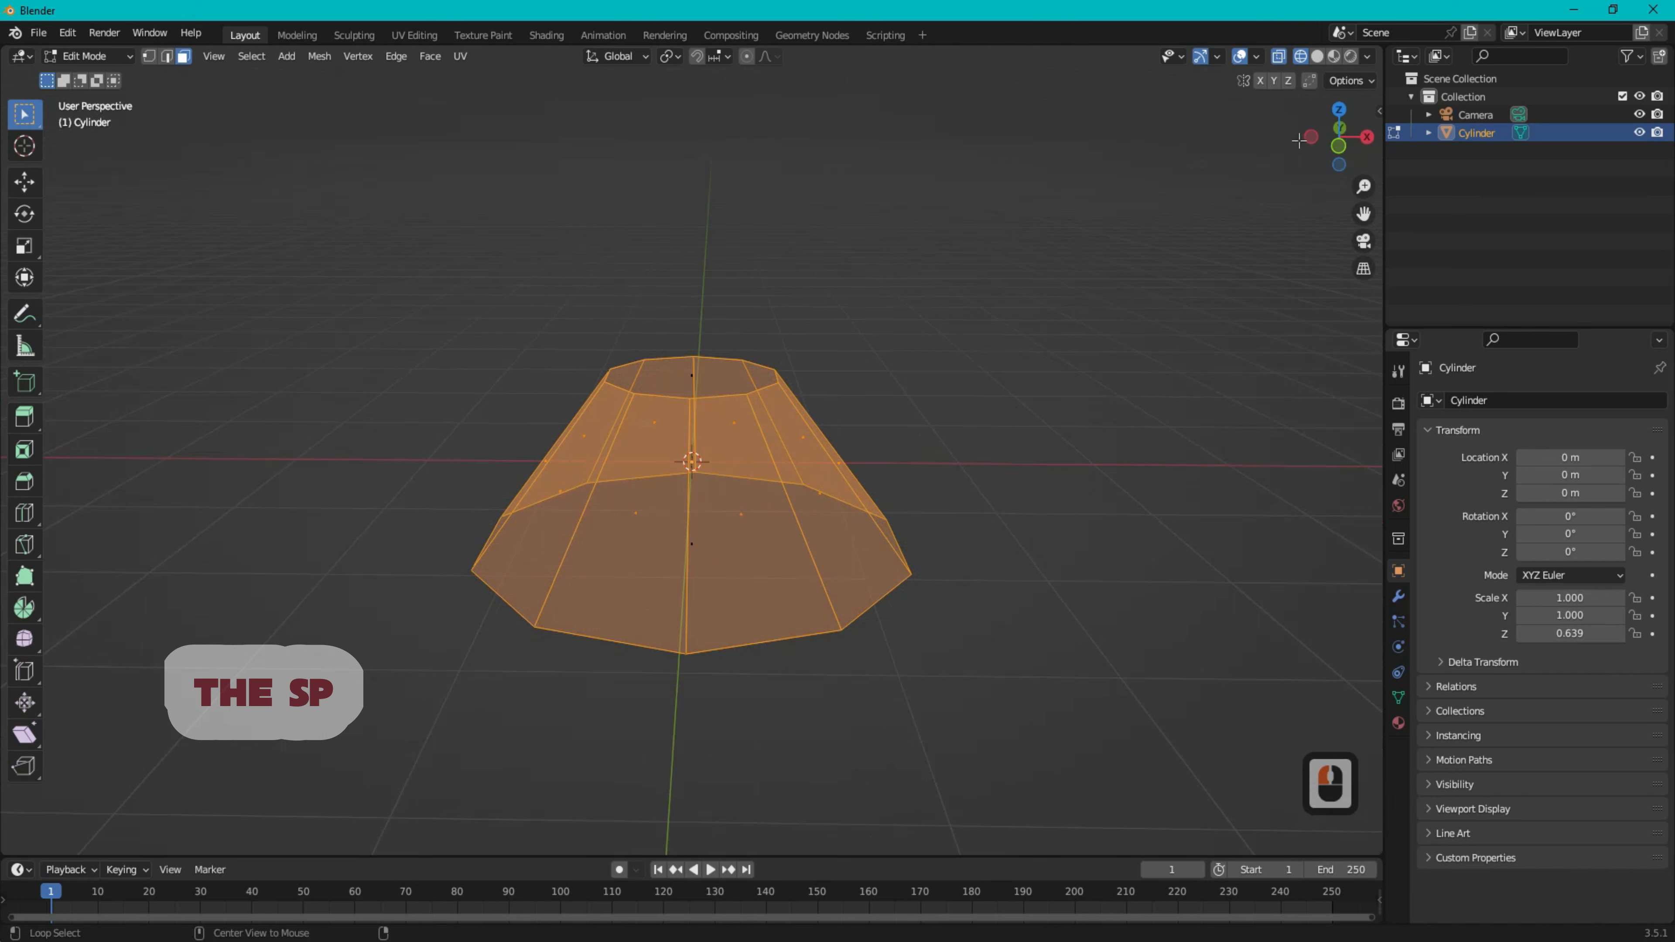
{"action": "key", "text": "alt+e"}
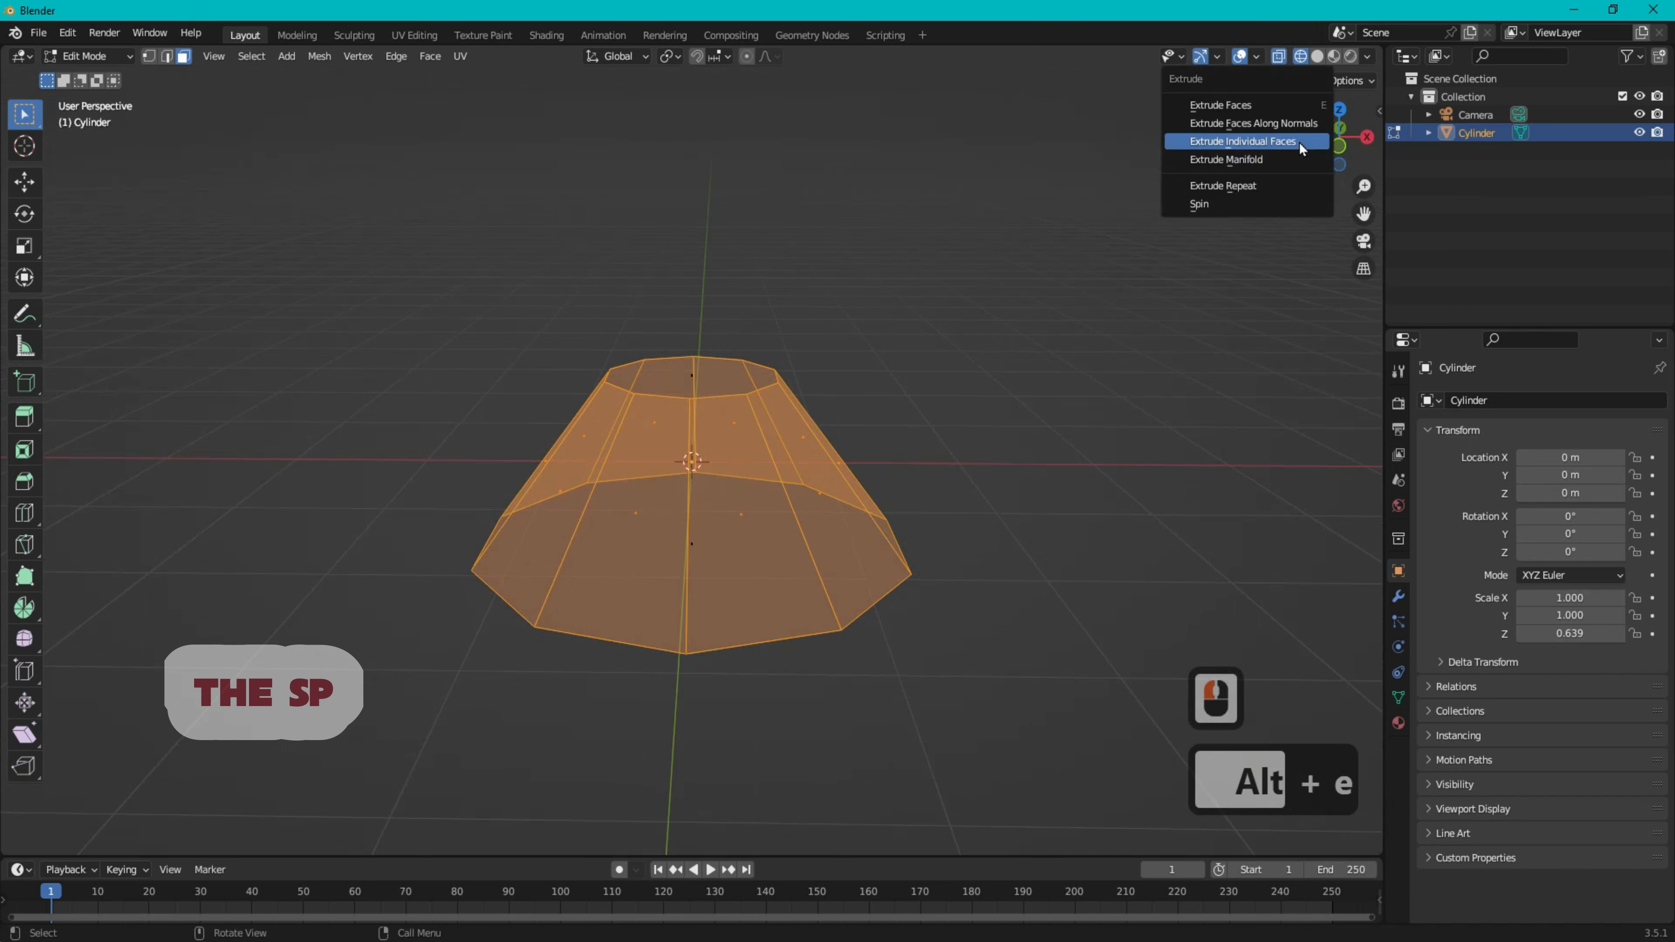
{"action": "left_click", "coordinate": [1241, 142]}
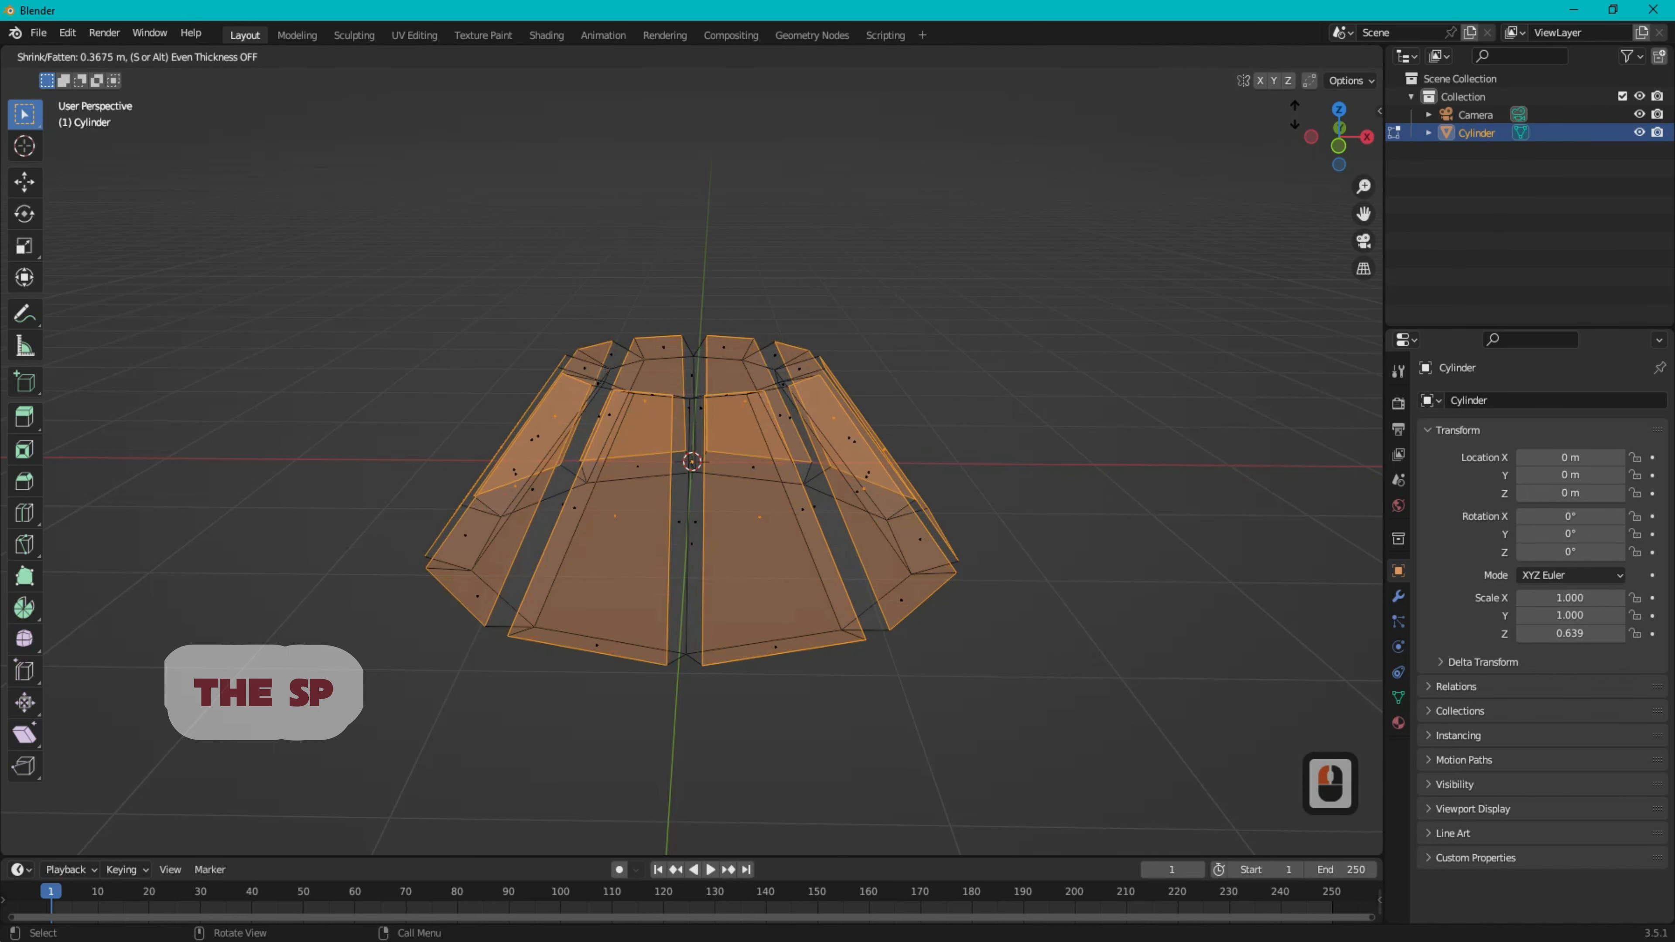
{"action": "left_click", "coordinate": [1315, 105]}
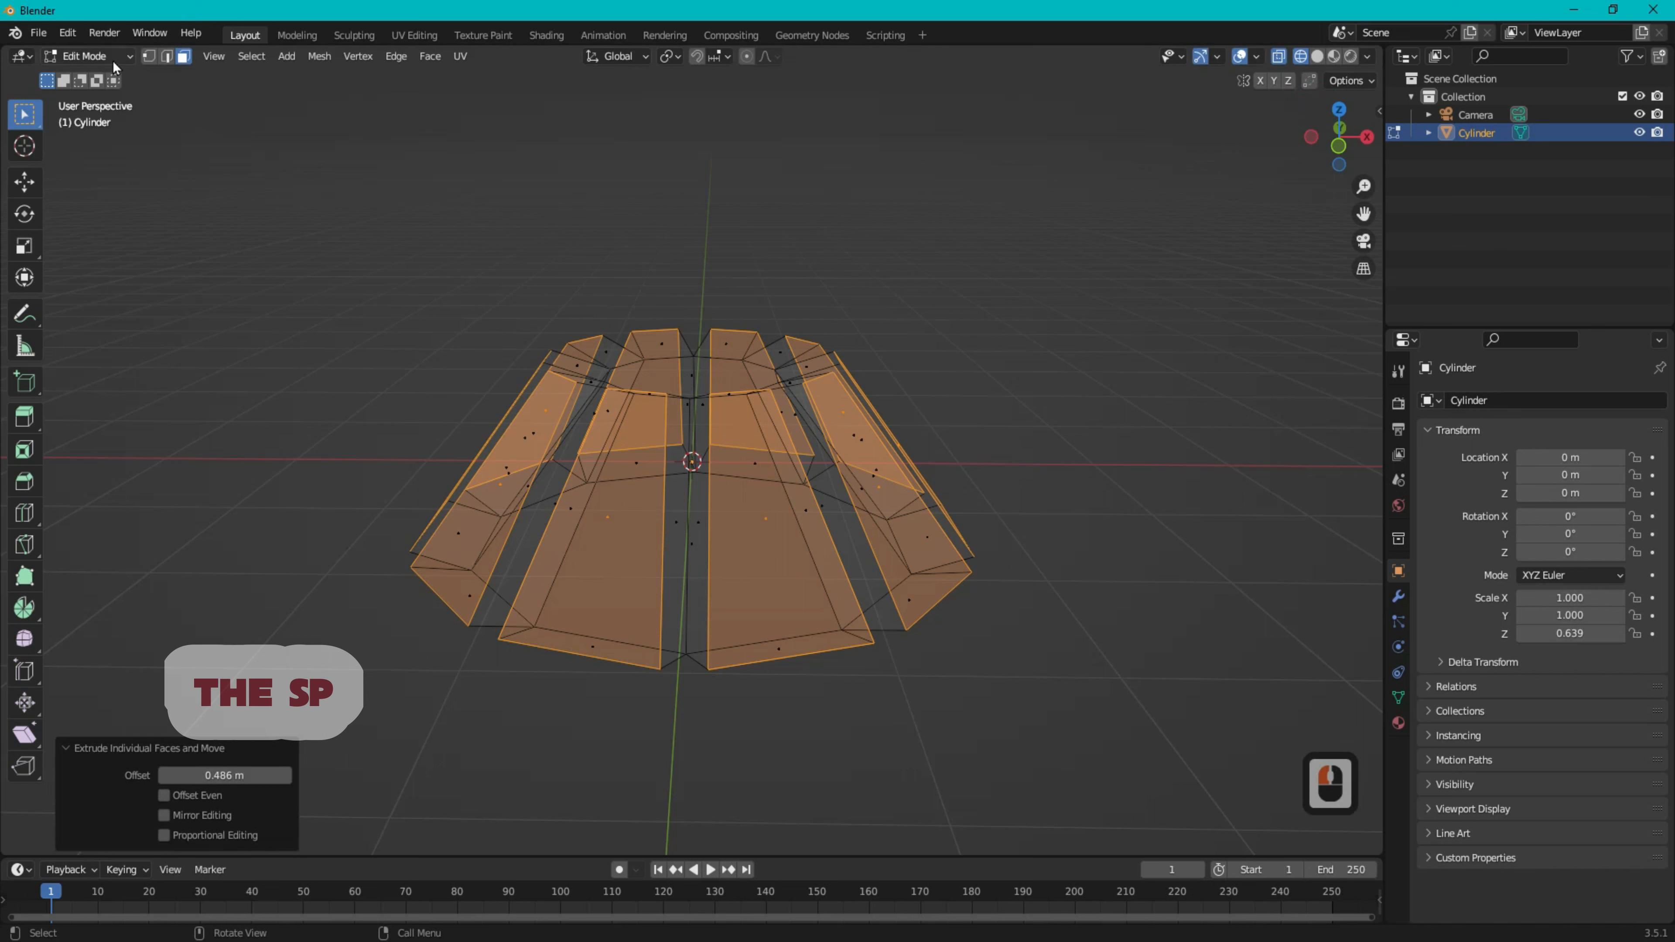
- Return to Object Mode, switch the viewport to solid shading and deselect the cylinder
{"action": "left_click", "coordinate": [95, 55]}
{"action": "left_click", "coordinate": [95, 73]}
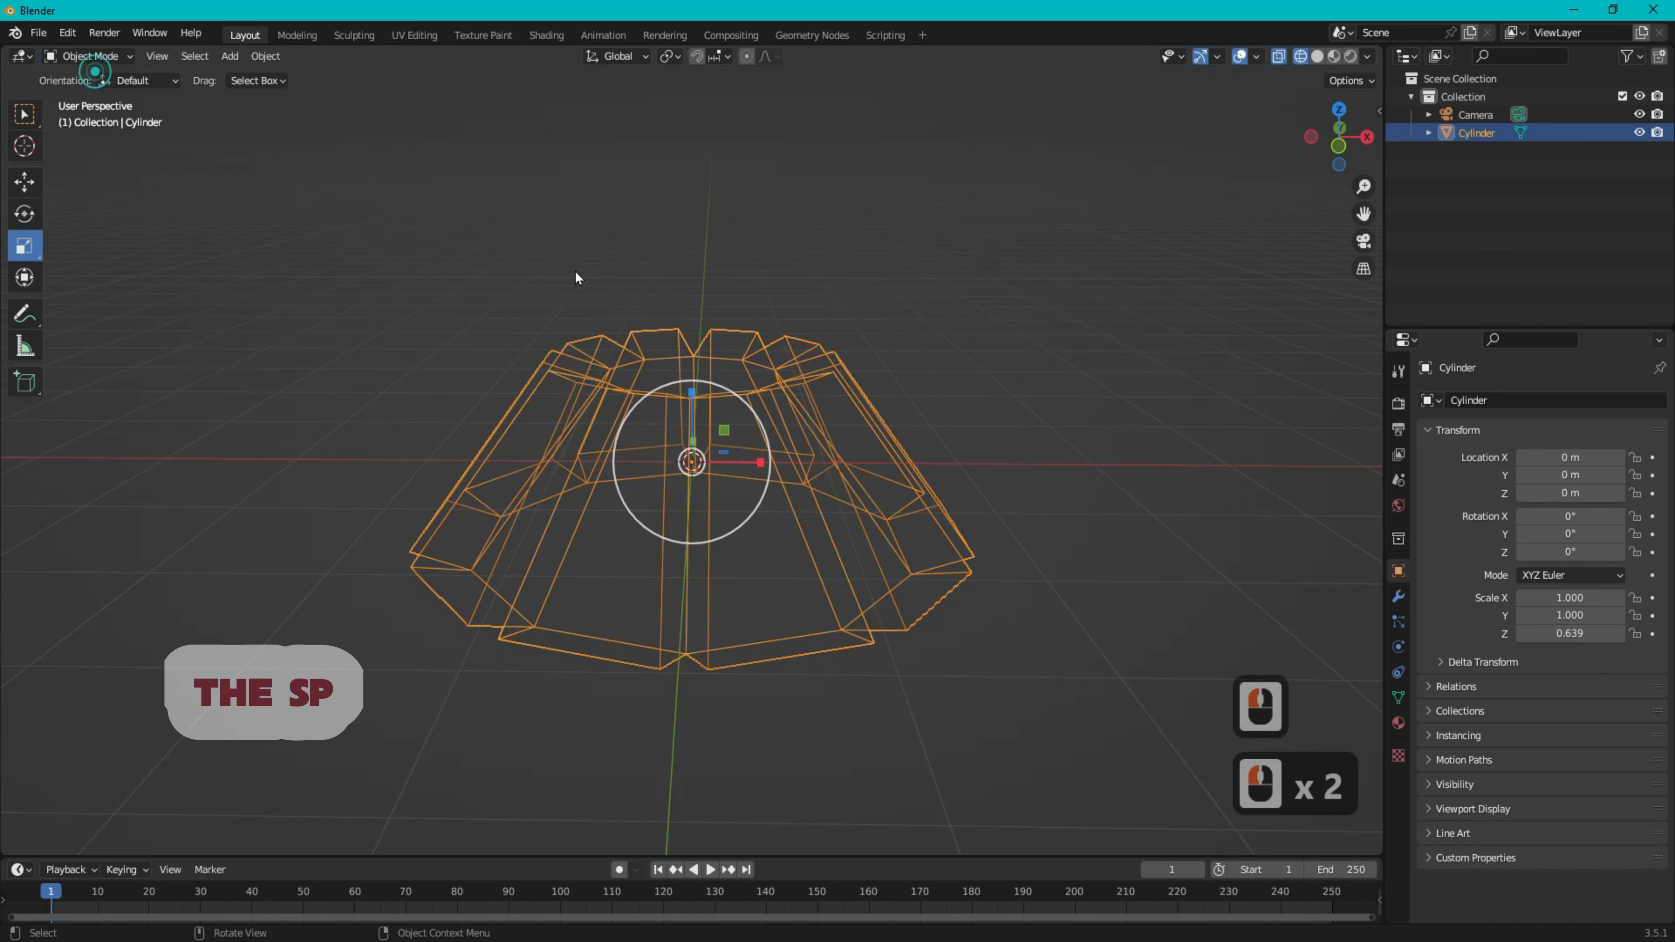
{"action": "left_click", "coordinate": [1317, 55]}
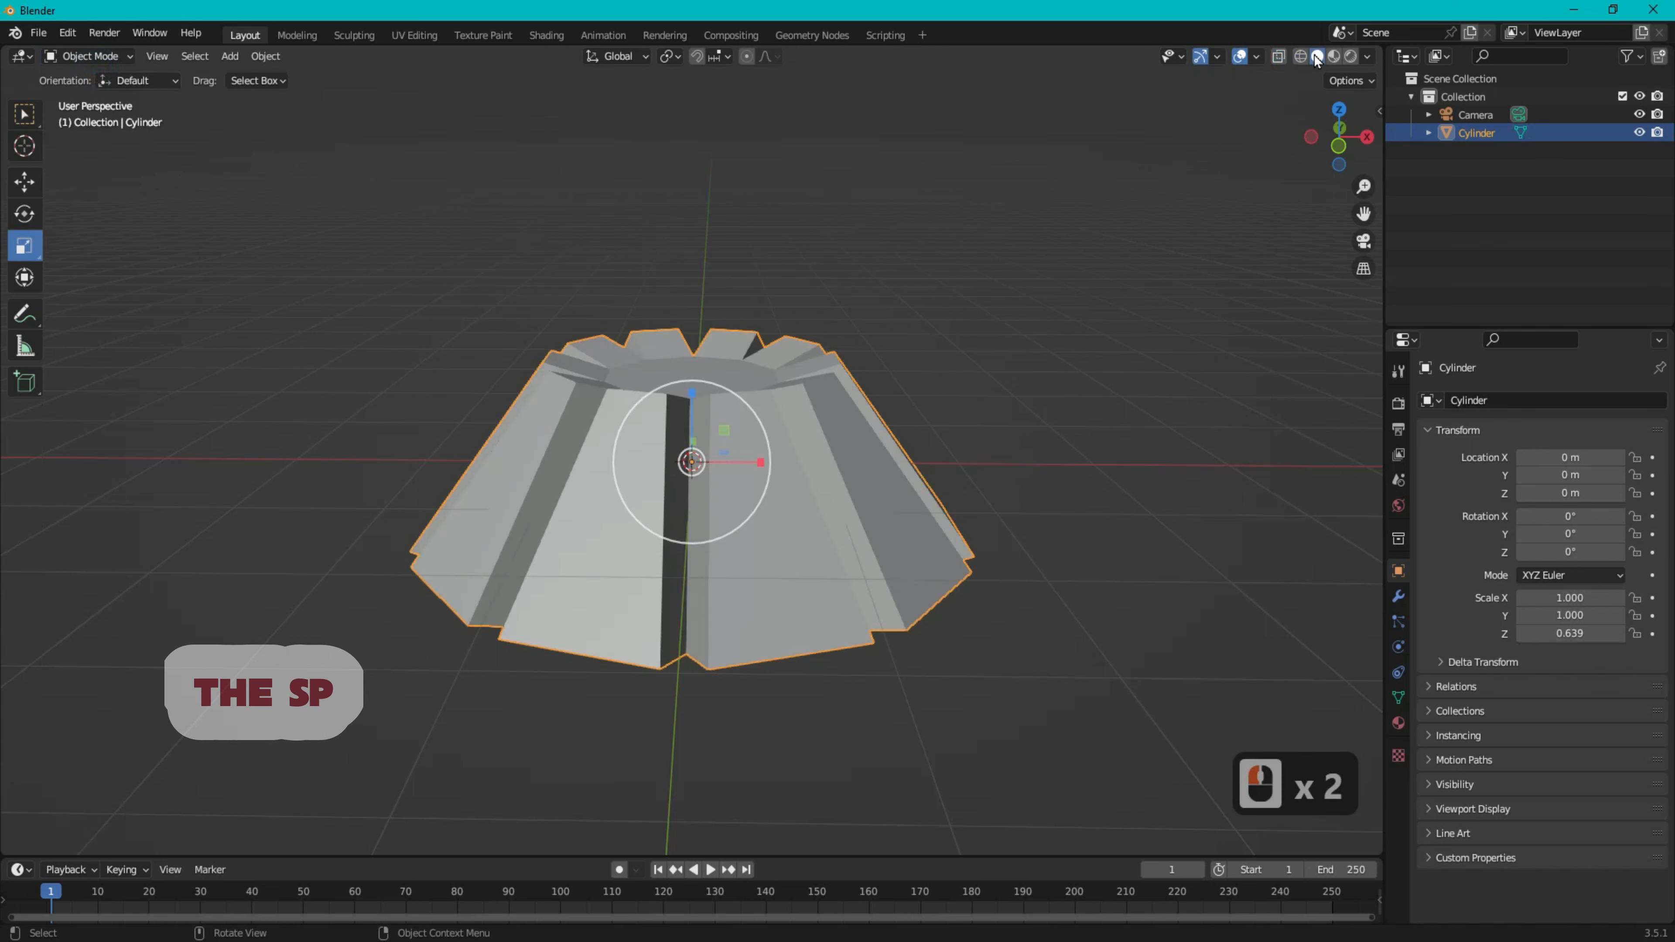
{"action": "left_click", "coordinate": [1154, 324]}
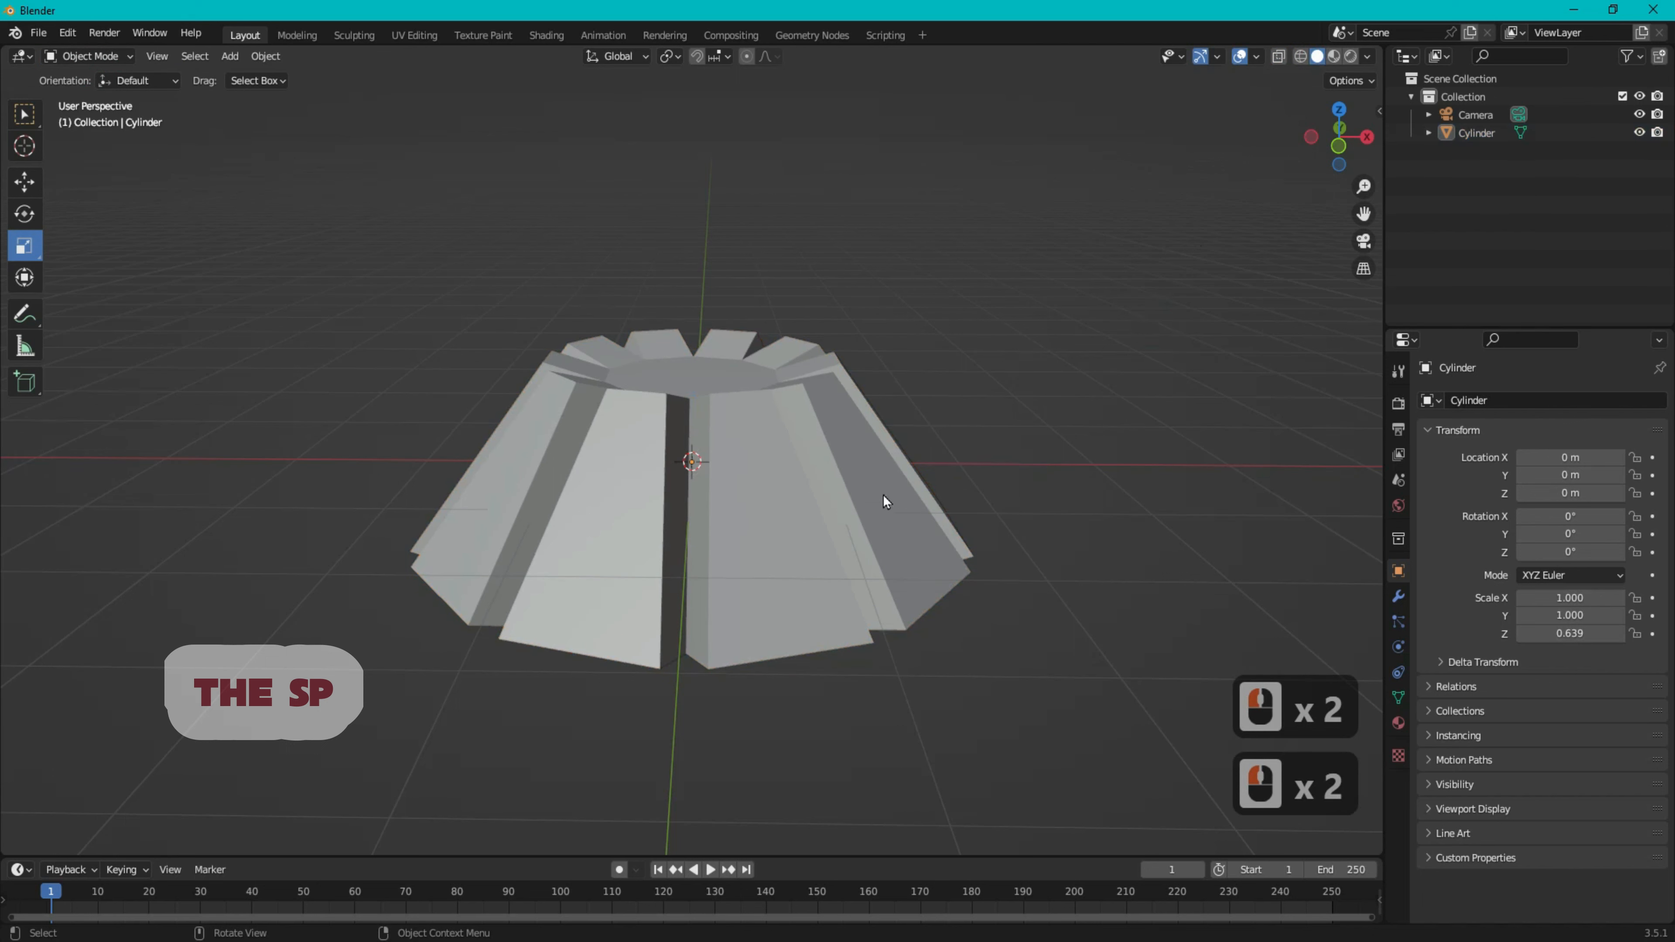
- Add a Subdivision Surface modifier to the cylinder with both viewport and render levels set to 3
{"action": "left_click", "coordinate": [871, 479]}
{"action": "left_click", "coordinate": [1397, 599]}
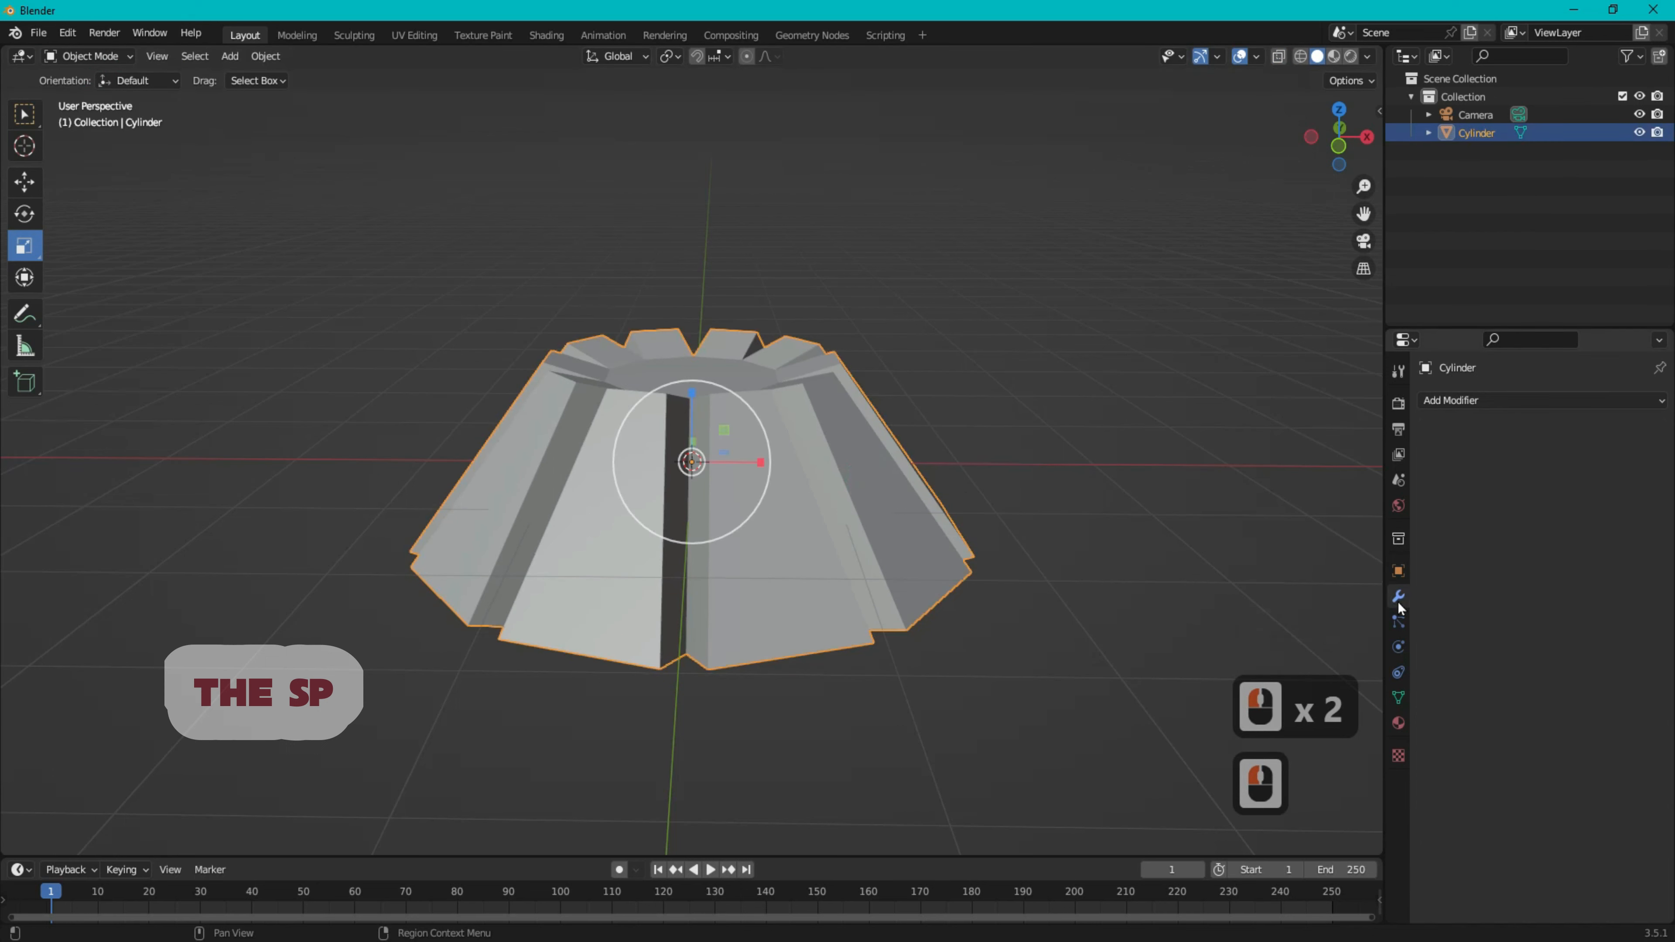
{"action": "left_click", "coordinate": [1553, 403]}
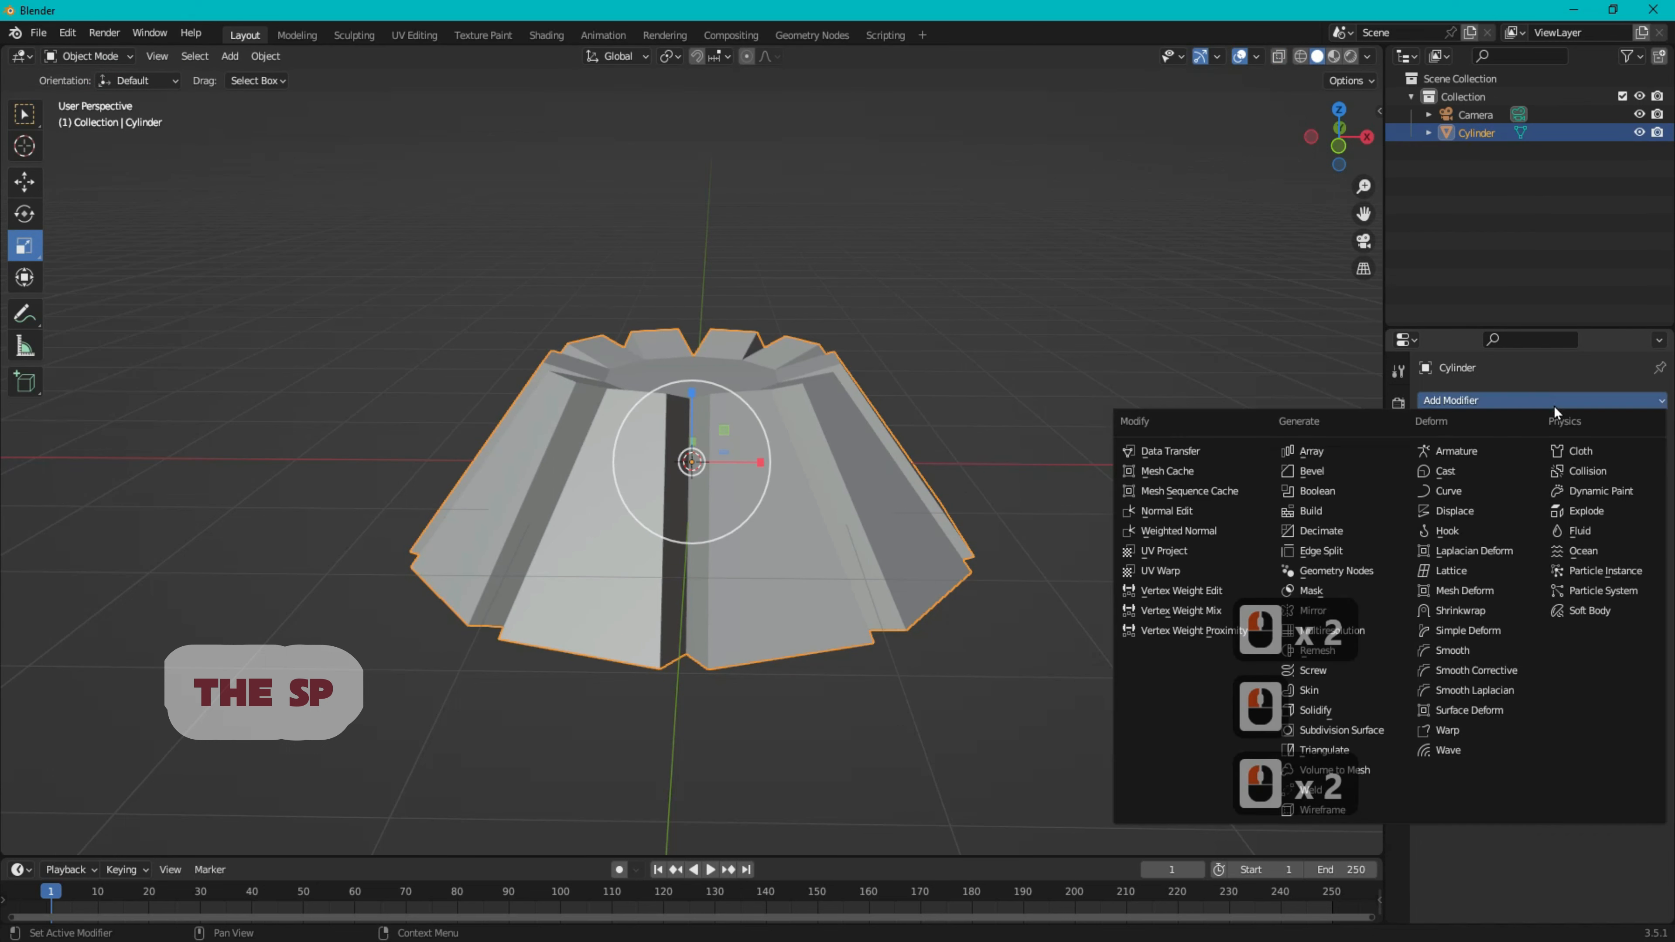
{"action": "left_click", "coordinate": [1342, 728]}
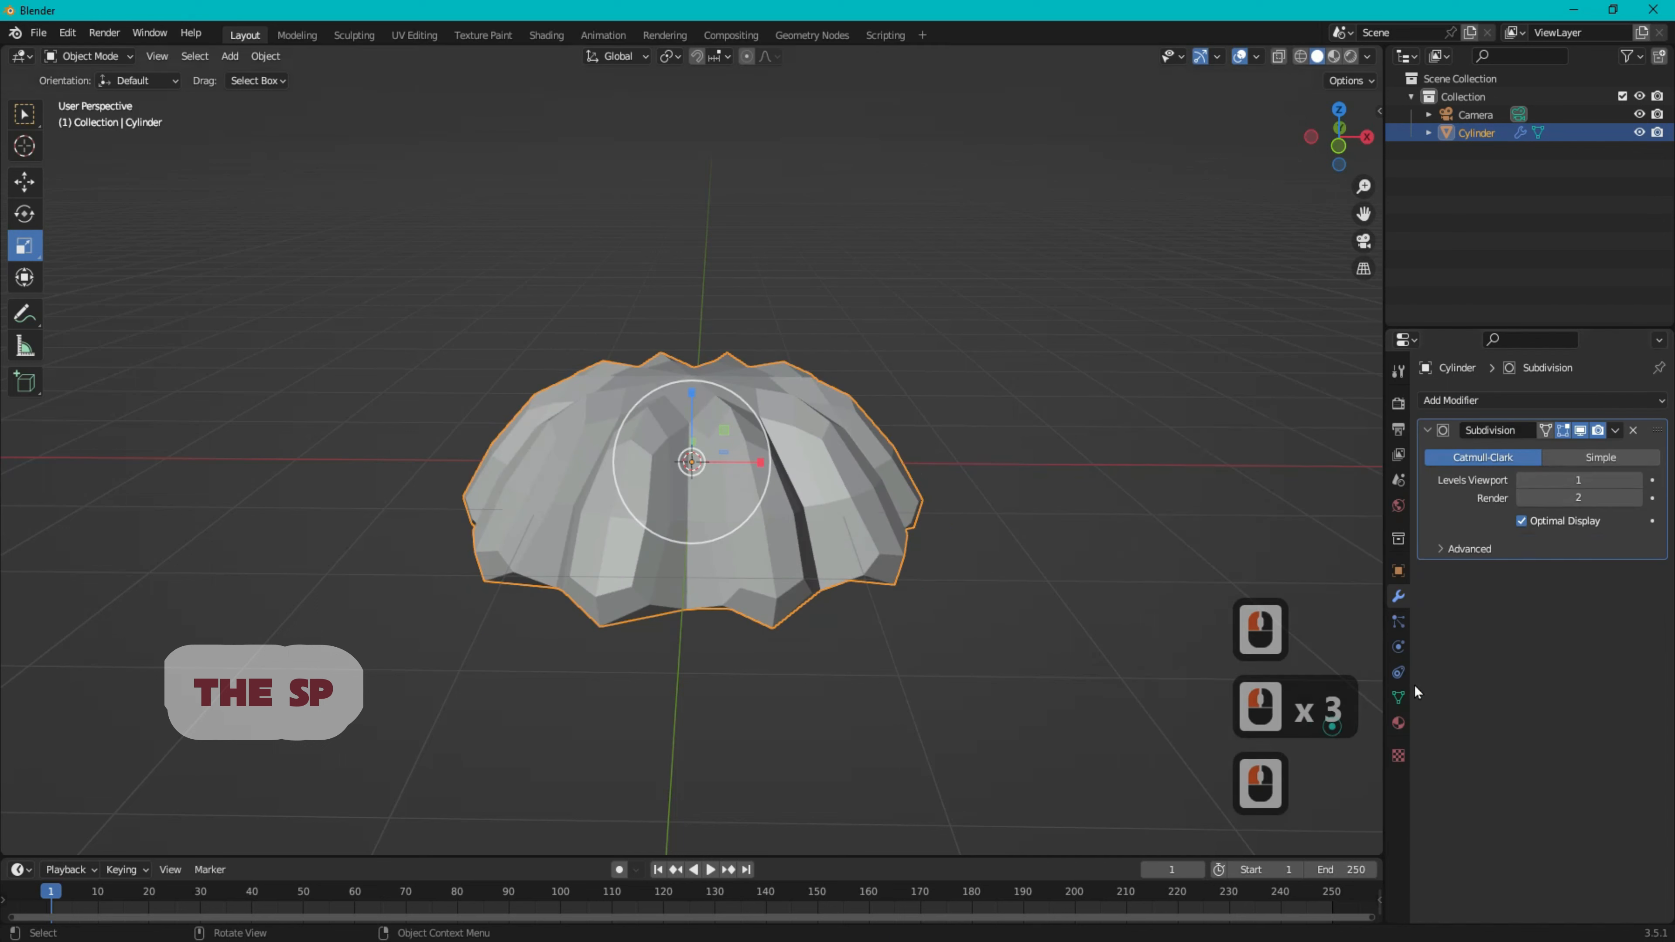
{"action": "left_click", "coordinate": [1637, 480]}
{"action": "left_click", "coordinate": [1637, 480]}
{"action": "left_click", "coordinate": [1636, 498]}
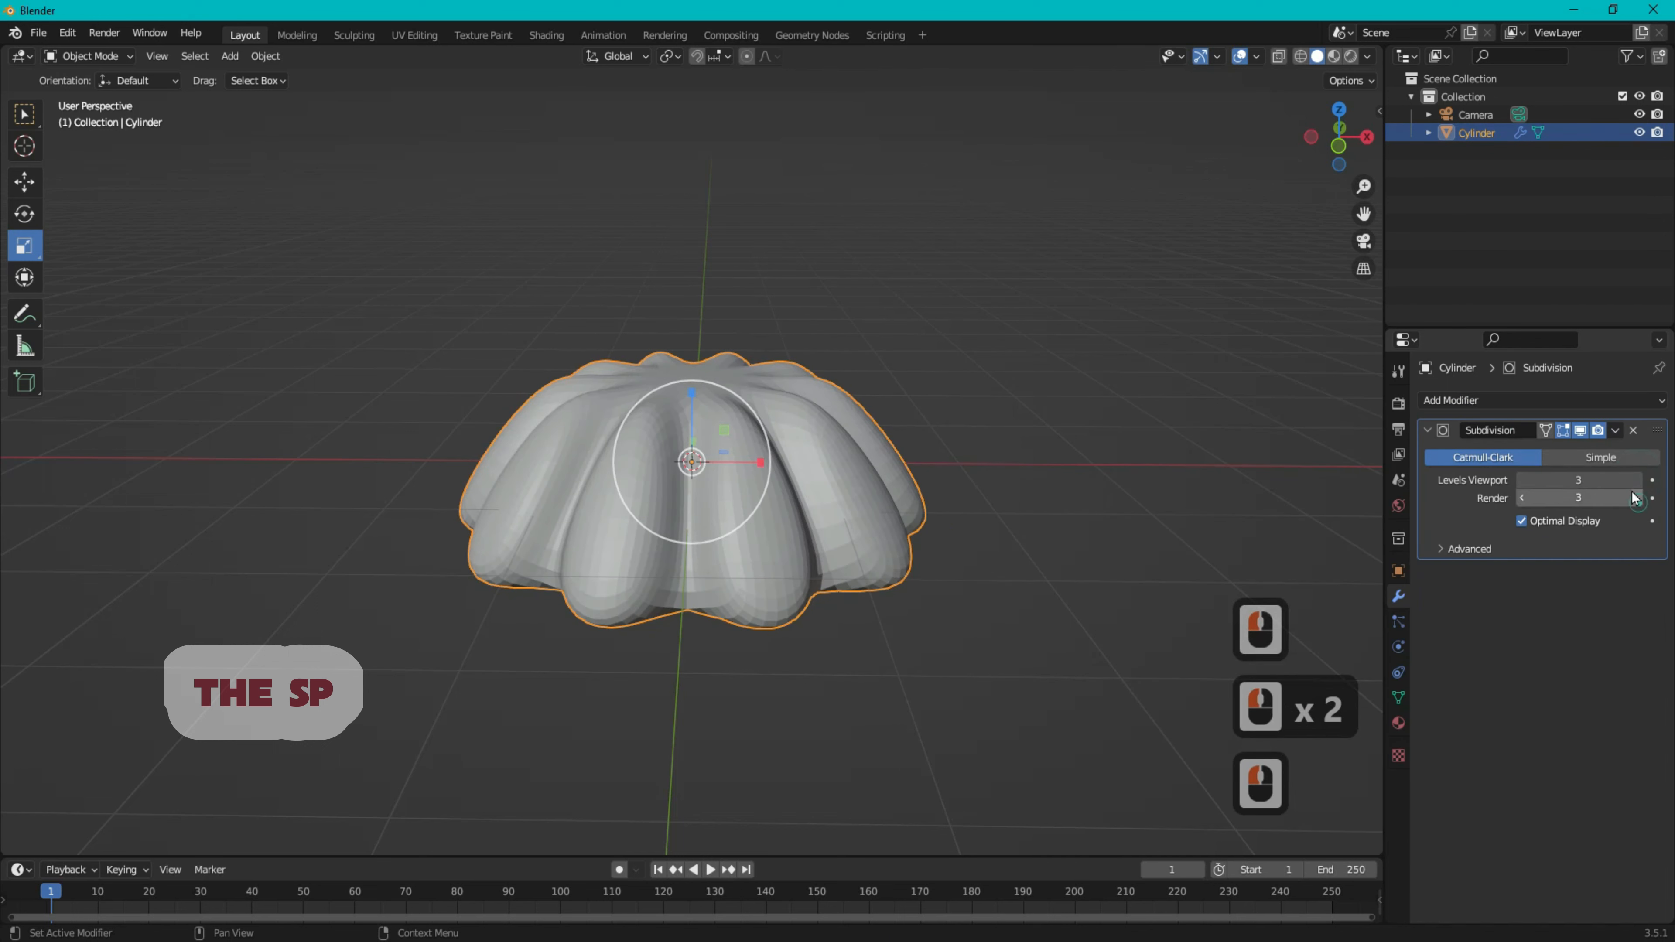
- In Edit Mode, inset the cylinder's top face with a thickness of about 0.185 m
{"action": "left_click", "coordinate": [85, 59]}
{"action": "left_click", "coordinate": [88, 94]}
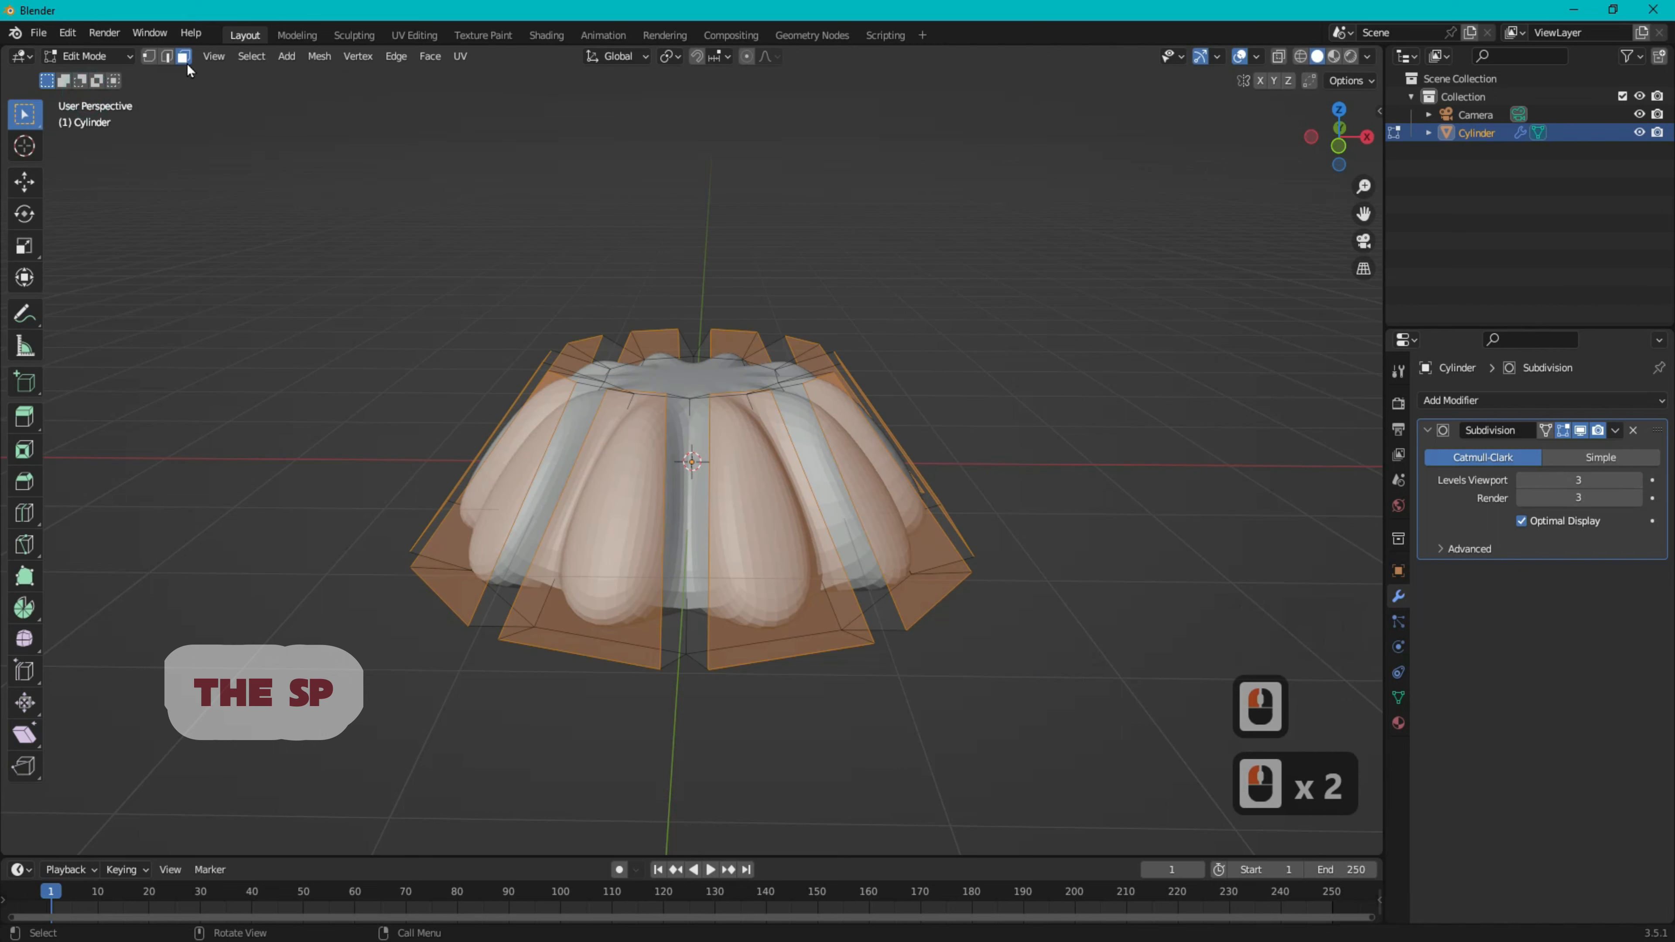
{"action": "left_click", "coordinate": [711, 376]}
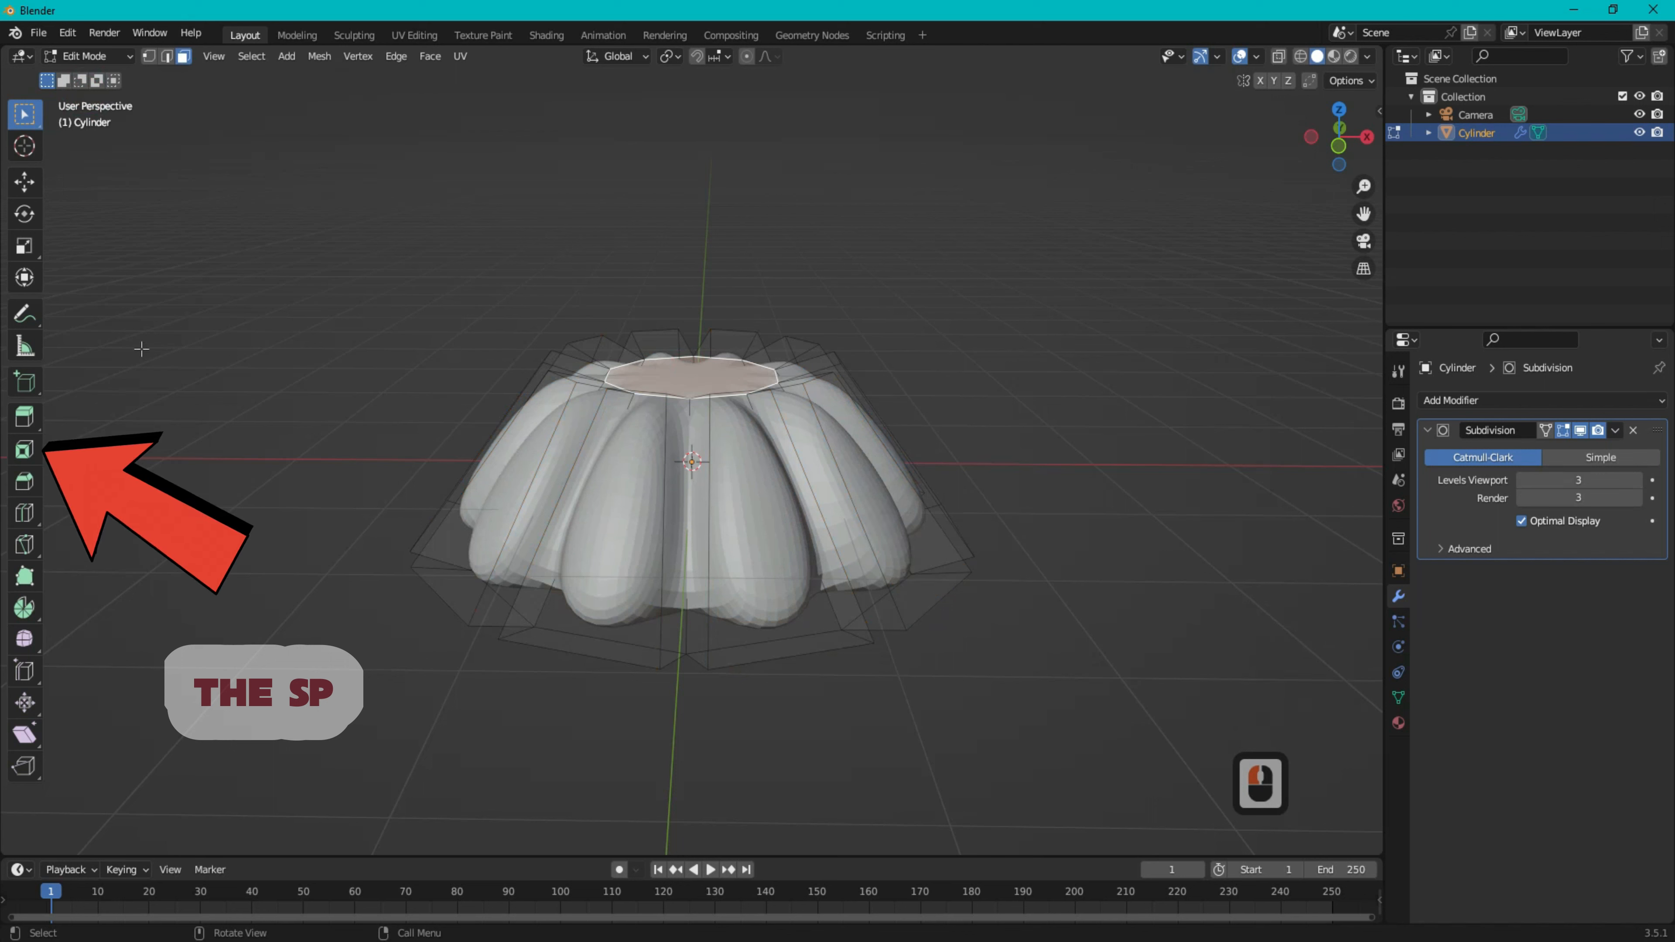
{"action": "left_click", "coordinate": [24, 450]}
{"action": "left_click_drag", "start_coordinate": [684, 334], "coordinate": [729, 342]}
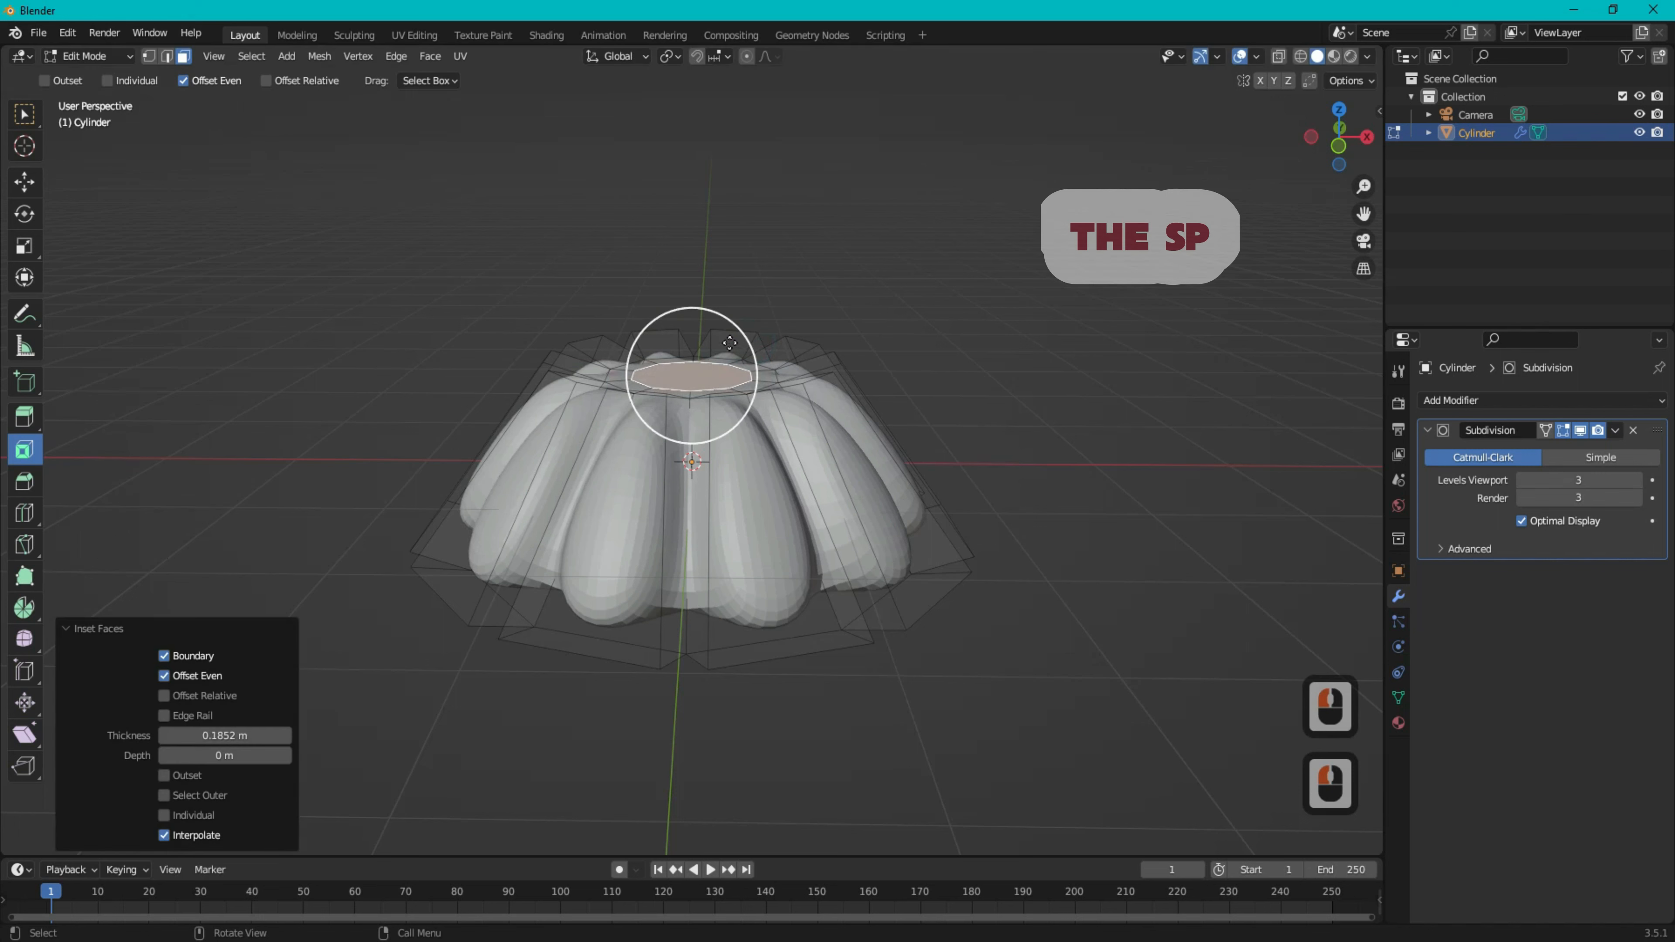
- Move the inset top face down along the Z axis to make a shallow recess
{"action": "left_click", "coordinate": [746, 56]}
{"action": "left_click", "coordinate": [23, 181]}
{"action": "left_click_drag", "start_coordinate": [691, 305], "coordinate": [703, 342]}
- Inset the large bottom face with a thickness of about 0.353 m
{"action": "left_click_drag", "start_coordinate": [1334, 150], "coordinate": [1333, 61]}
{"action": "double_click", "coordinate": [720, 510]}
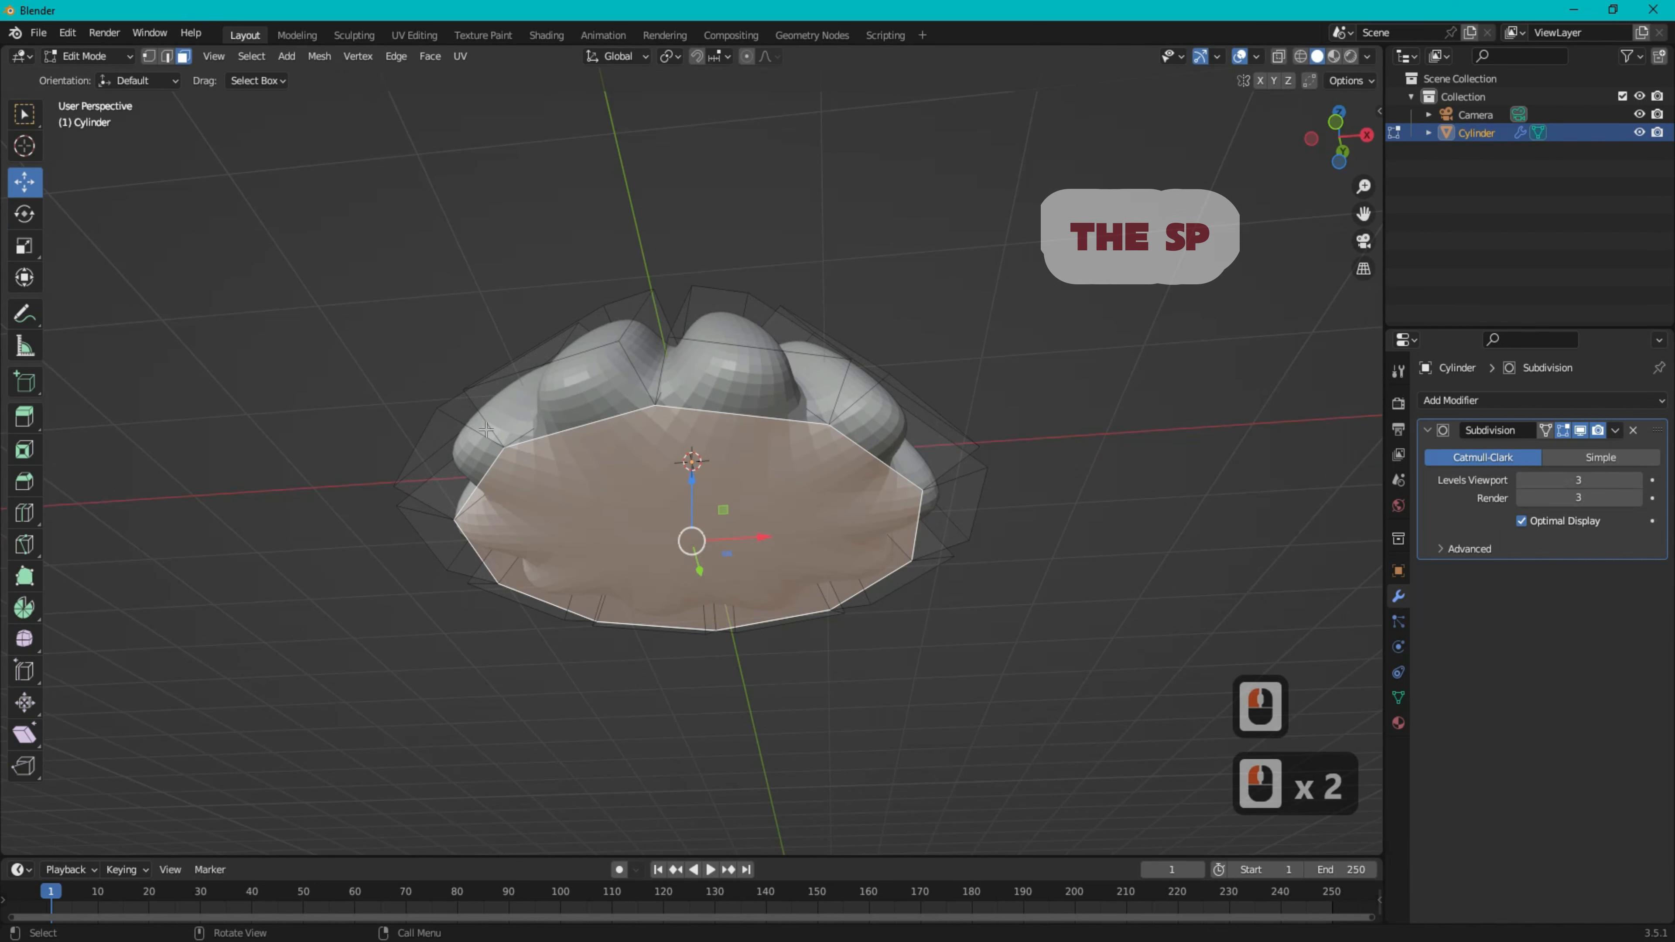
{"action": "left_click", "coordinate": [24, 453]}
{"action": "left_click_drag", "start_coordinate": [762, 514], "coordinate": [696, 525]}
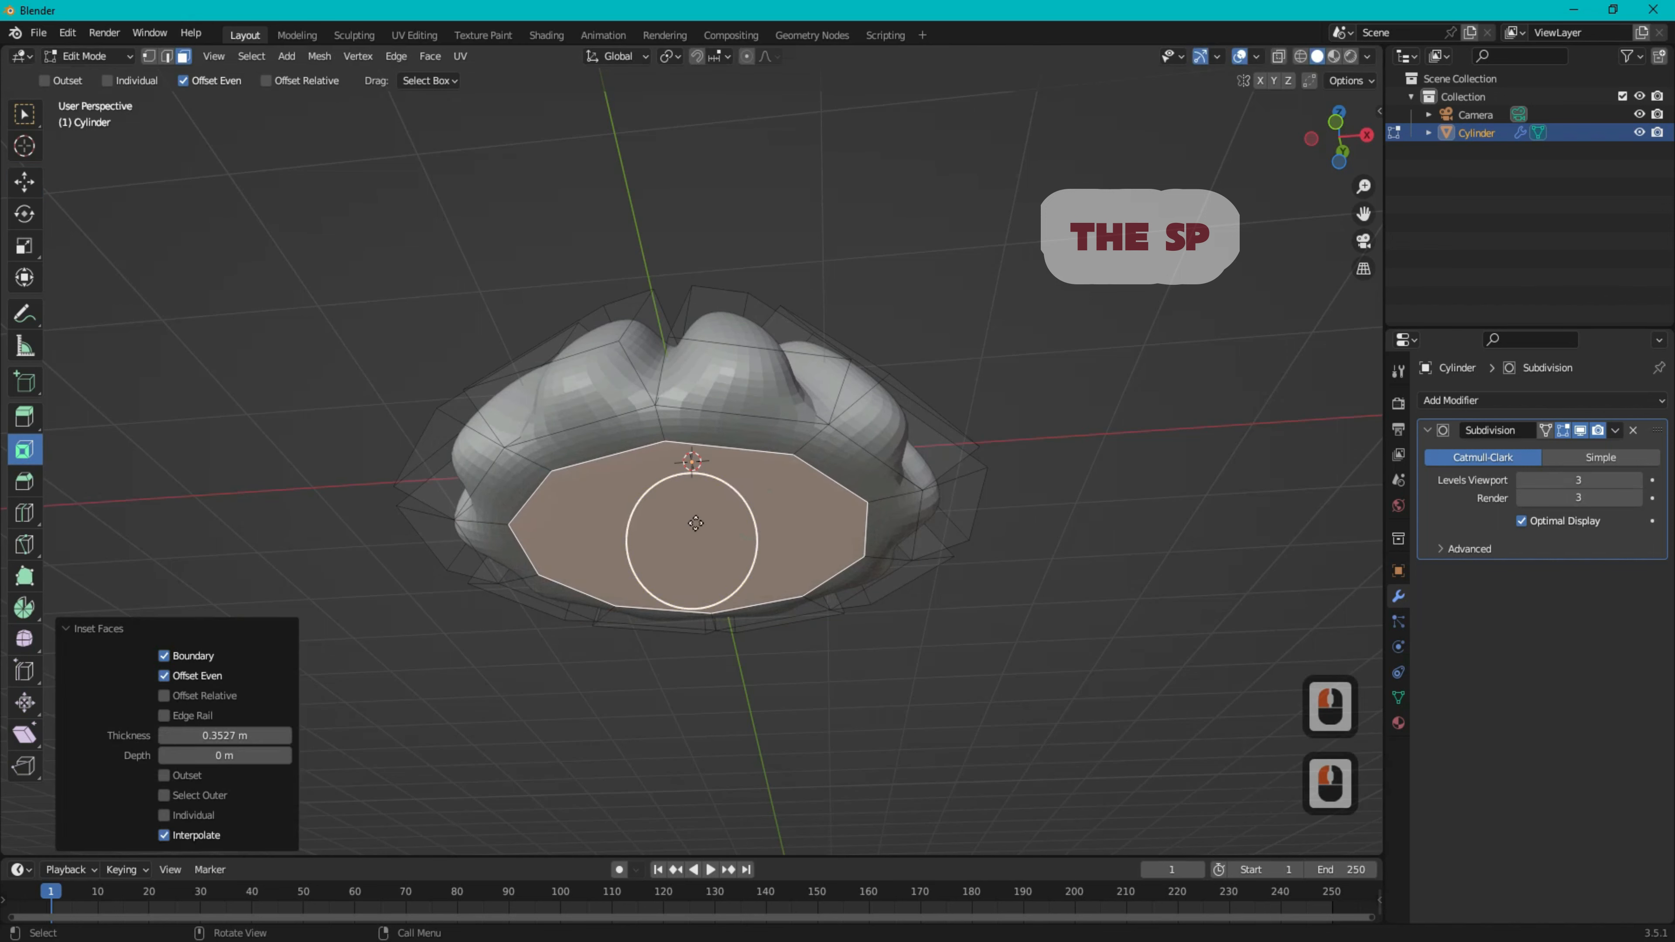
- Move the inset bottom face up about 0.073 m along Z with proportional editing enabled and smooth falloff
{"action": "left_click_drag", "start_coordinate": [1351, 142], "coordinate": [1335, 170]}
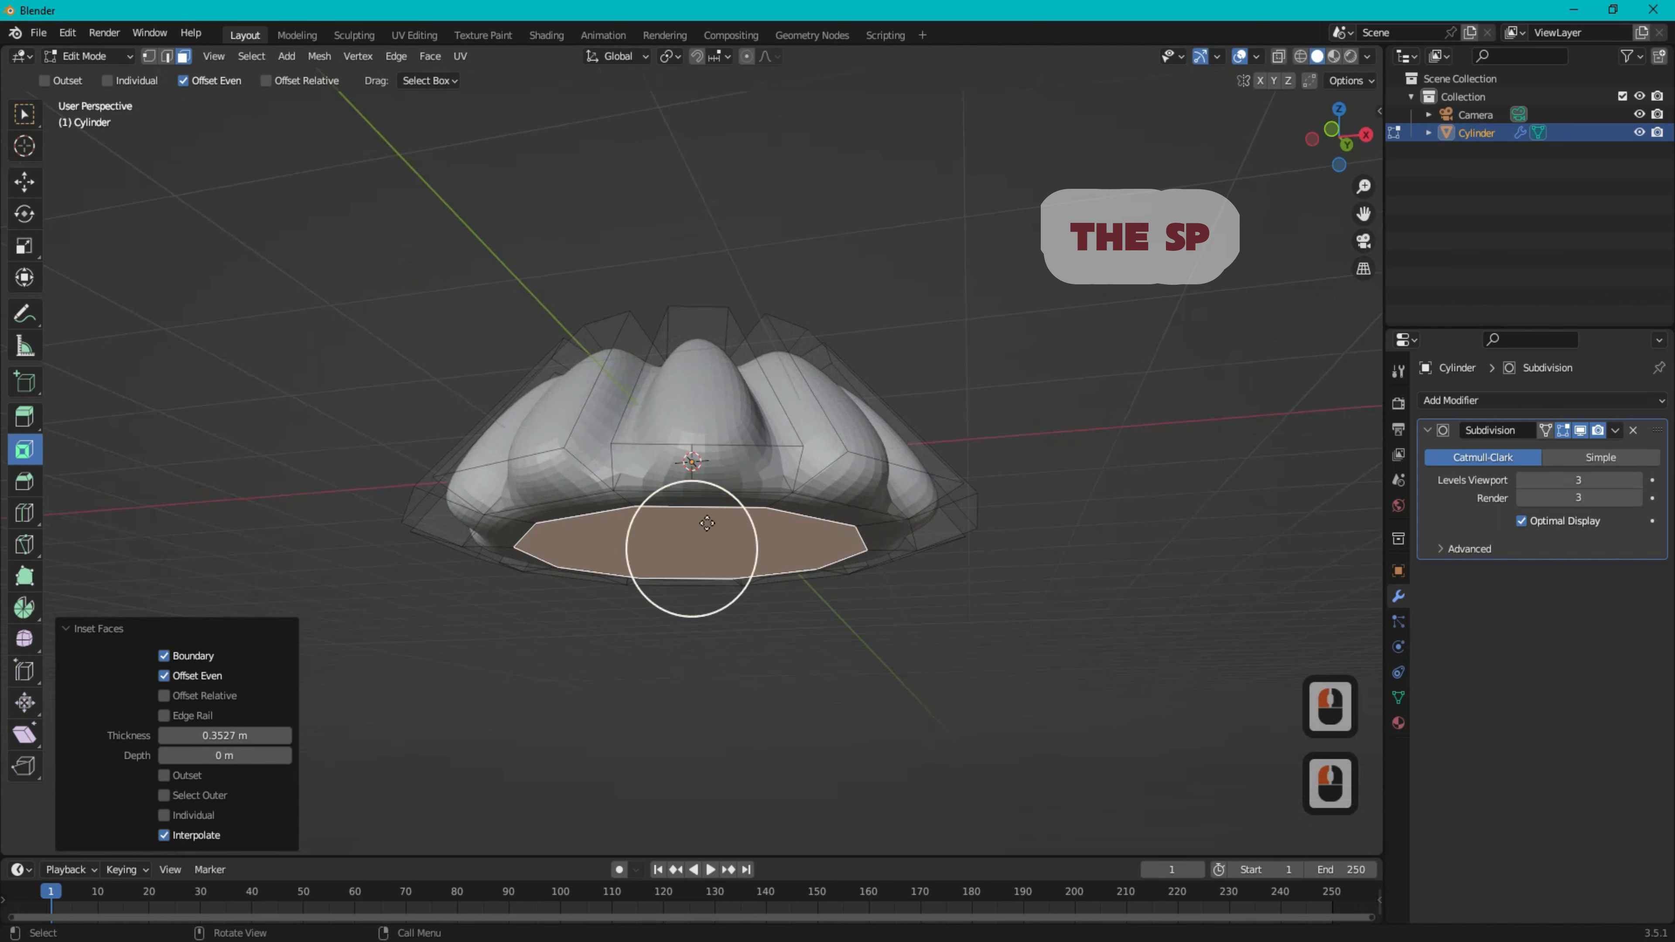
{"action": "left_click", "coordinate": [23, 190]}
{"action": "left_click_drag", "start_coordinate": [686, 480], "coordinate": [689, 437]}
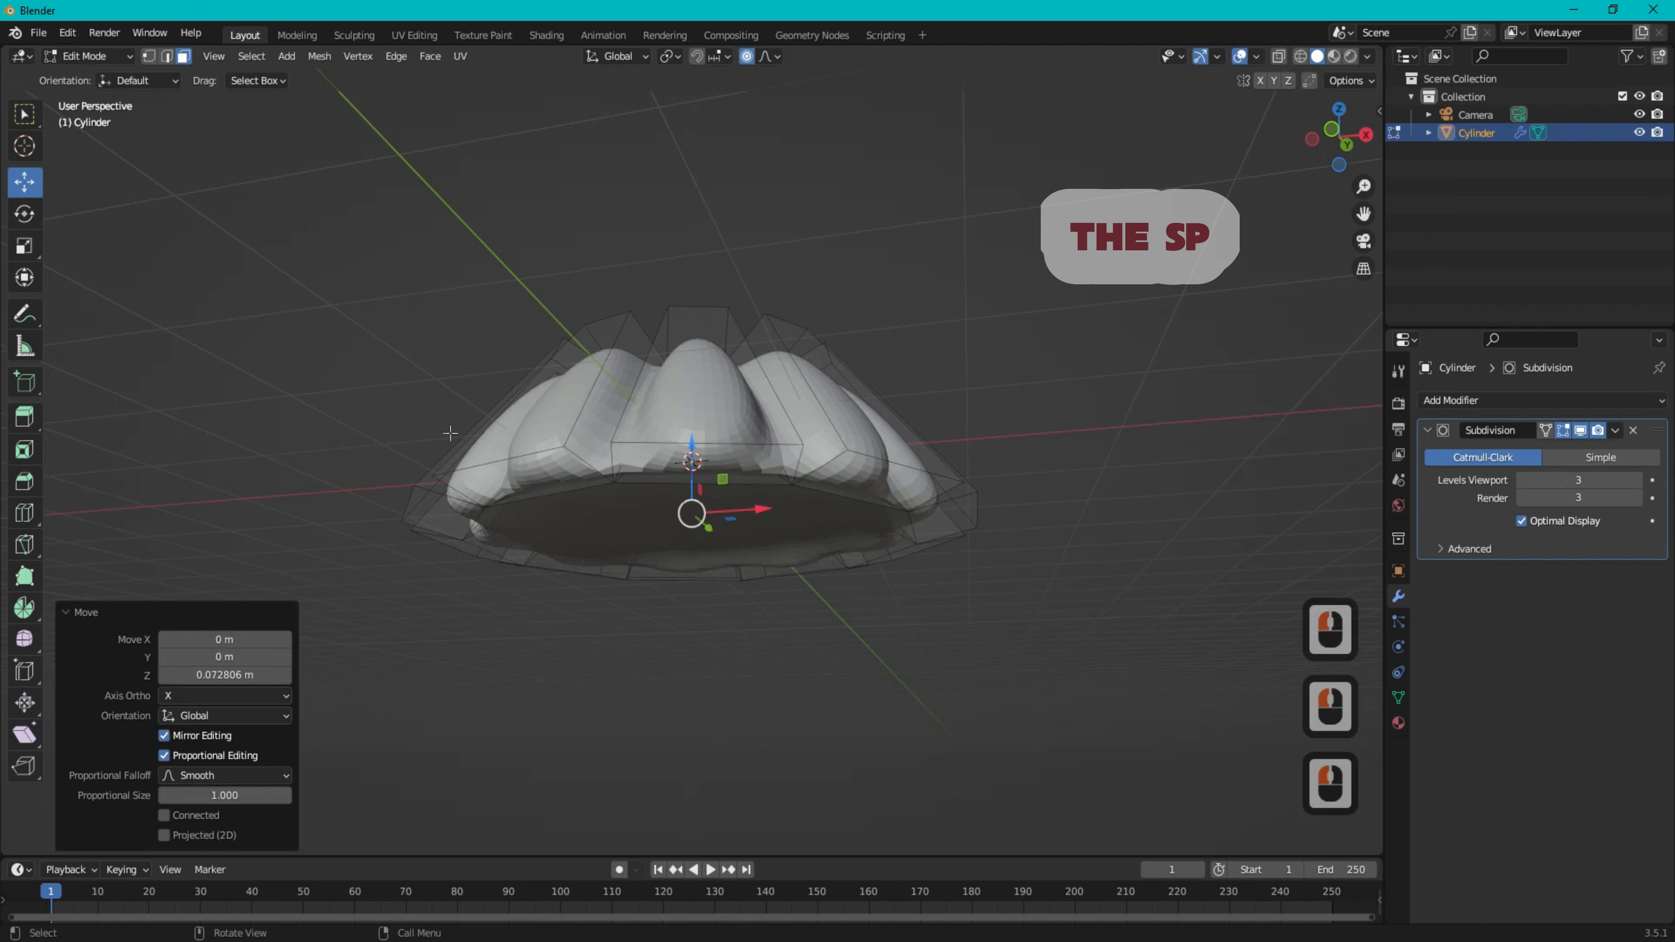
- Inset the recessed bottom face again by about 0.084 m and adjust the new face's height along Z
{"action": "left_click", "coordinate": [24, 449]}
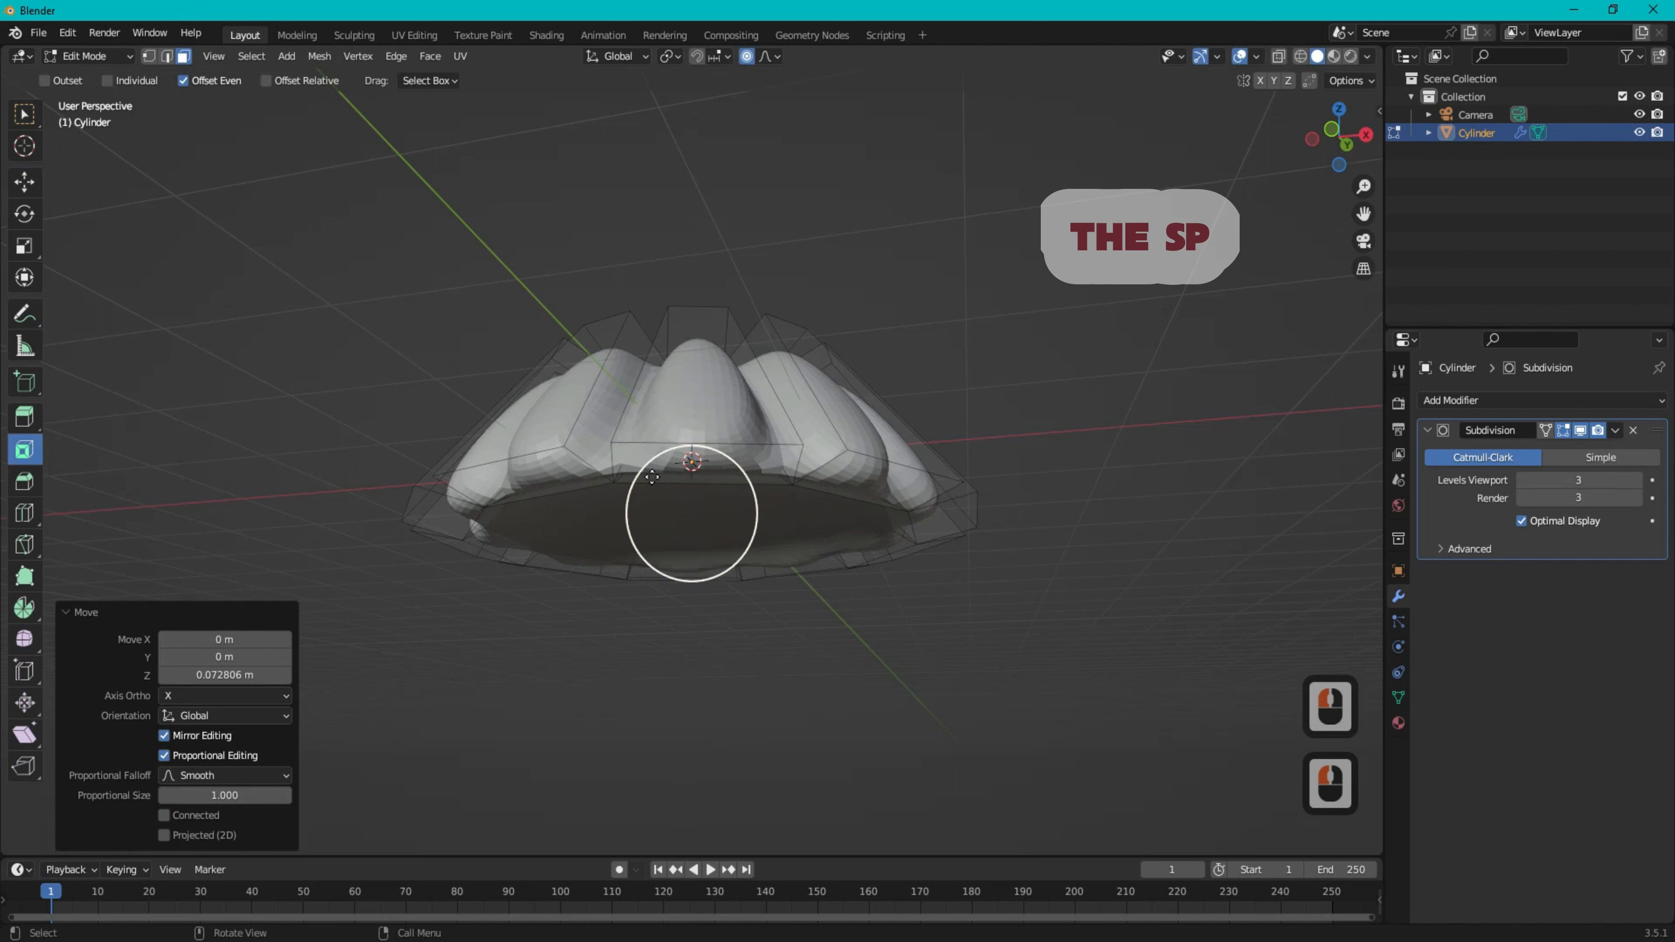
{"action": "left_click_drag", "start_coordinate": [749, 494], "coordinate": [735, 500]}
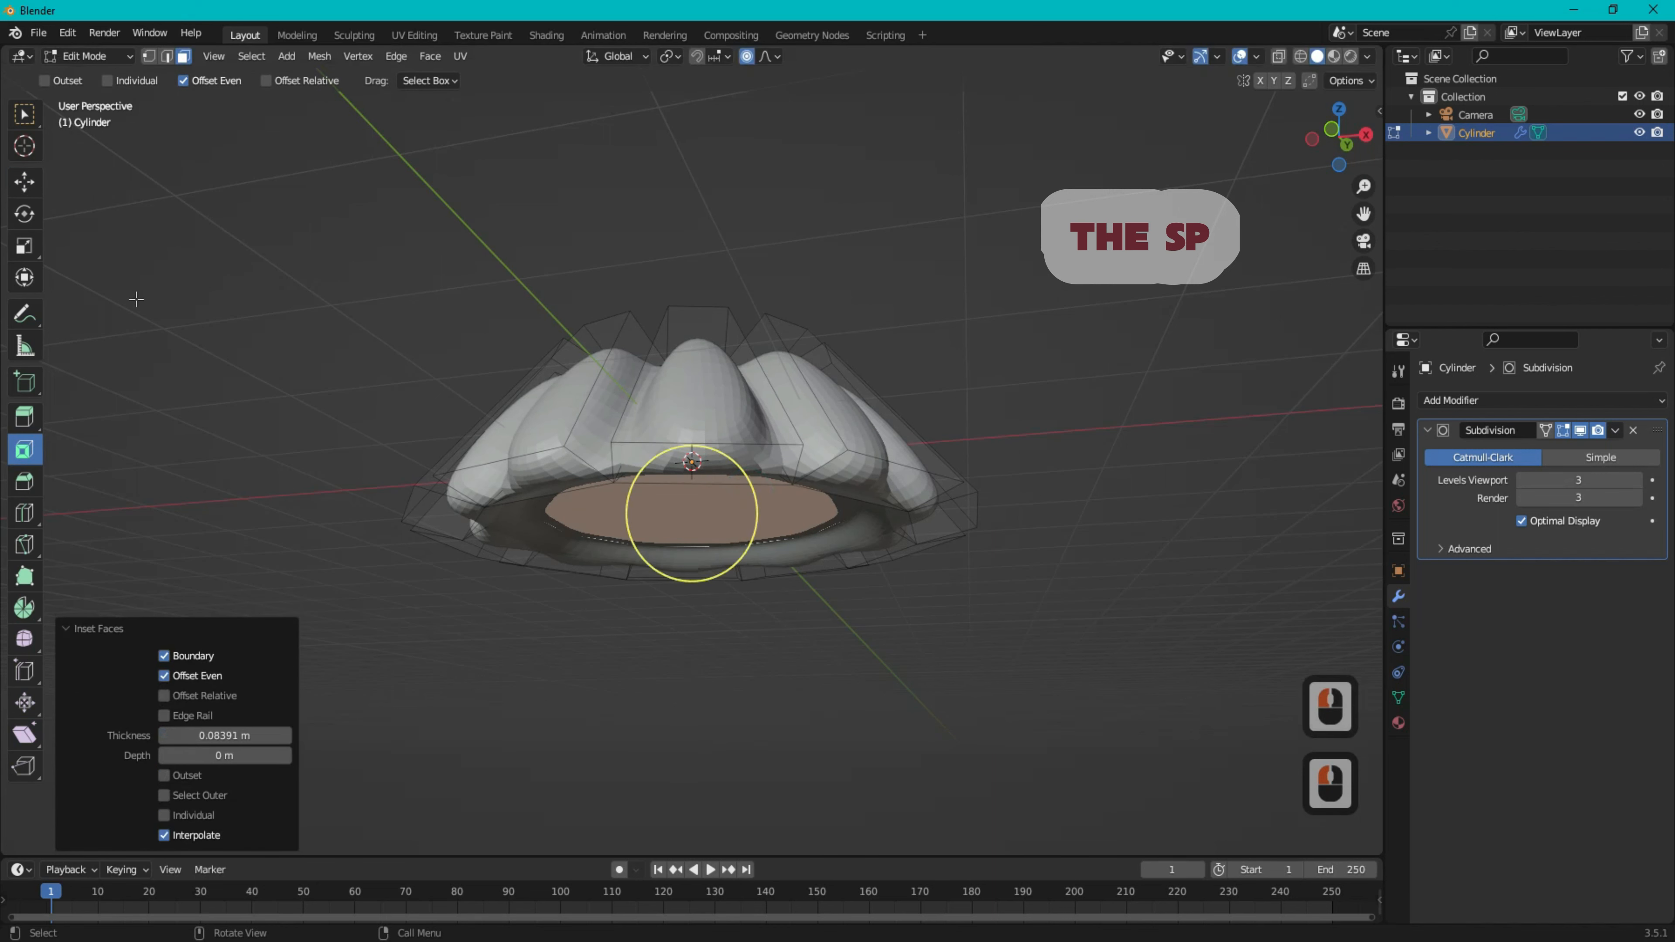
{"action": "left_click", "coordinate": [24, 179]}
{"action": "left_click_drag", "start_coordinate": [691, 437], "coordinate": [681, 439]}
- Cut a horizontal edge loop around the fluted body and slide it towards the upper rim with a factor of about 0.672
{"action": "mouse_move", "coordinate": [1336, 135]}
{"action": "left_mouse_down"}
{"action": "mouse_move", "coordinate": [1335, 172]}
{"action": "mouse_move", "coordinate": [1331, 136]}
{"action": "mouse_move", "coordinate": [1340, 153]}
{"action": "left_mouse_up"}
{"action": "left_click", "coordinate": [1115, 283]}
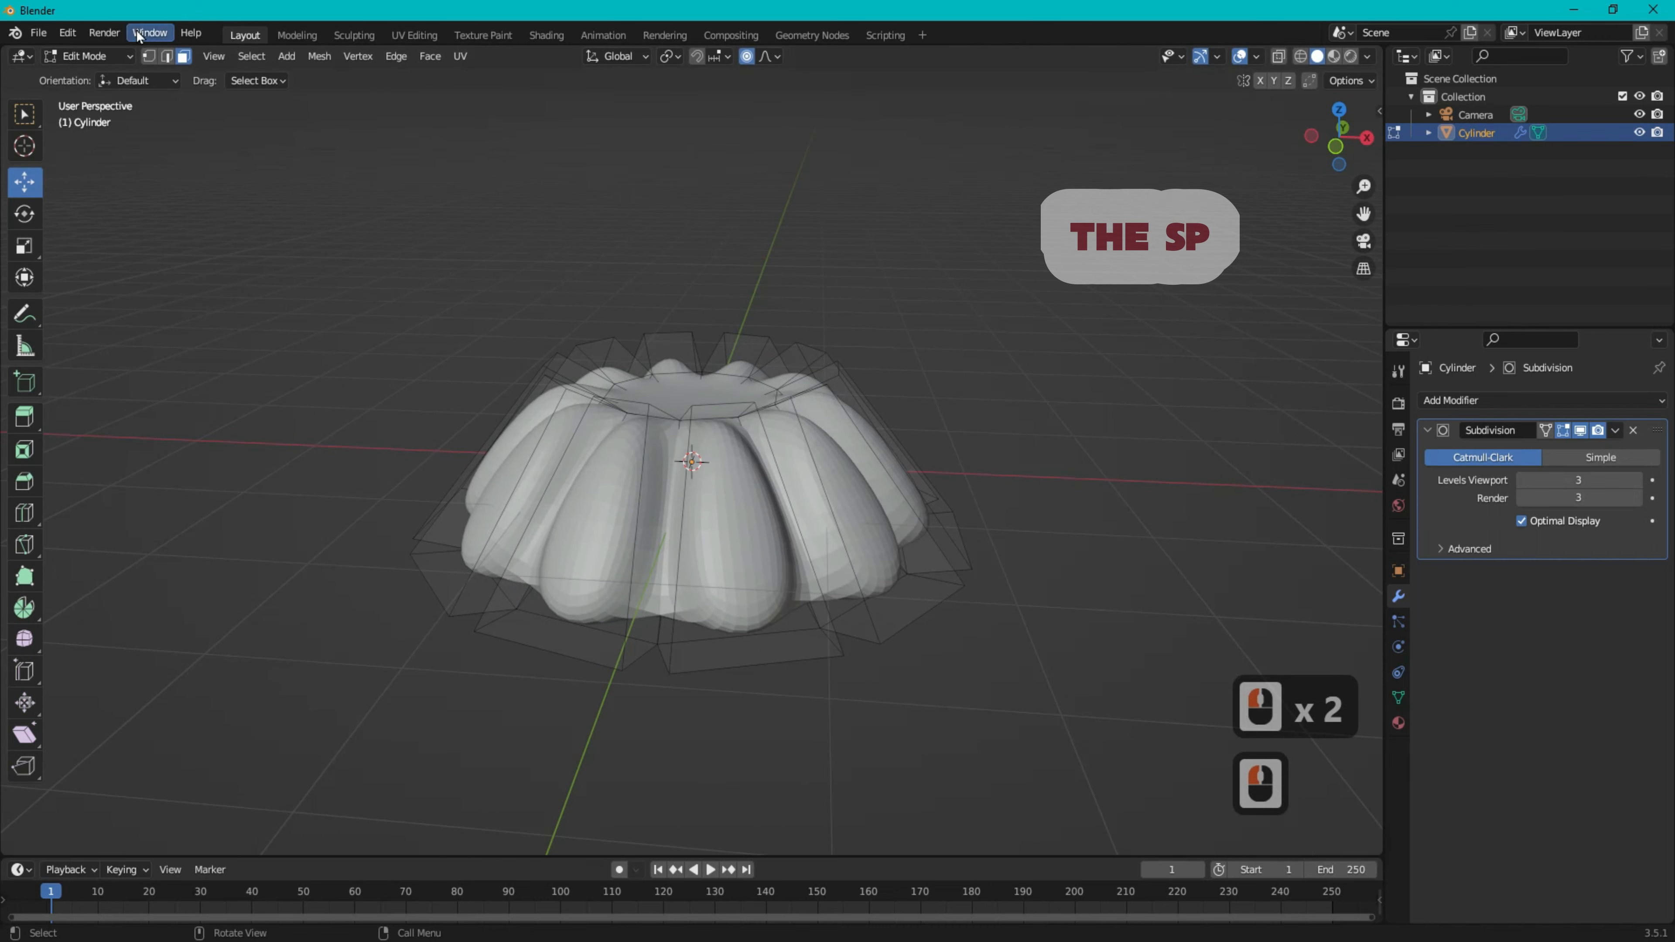
{"action": "left_click", "coordinate": [167, 57]}
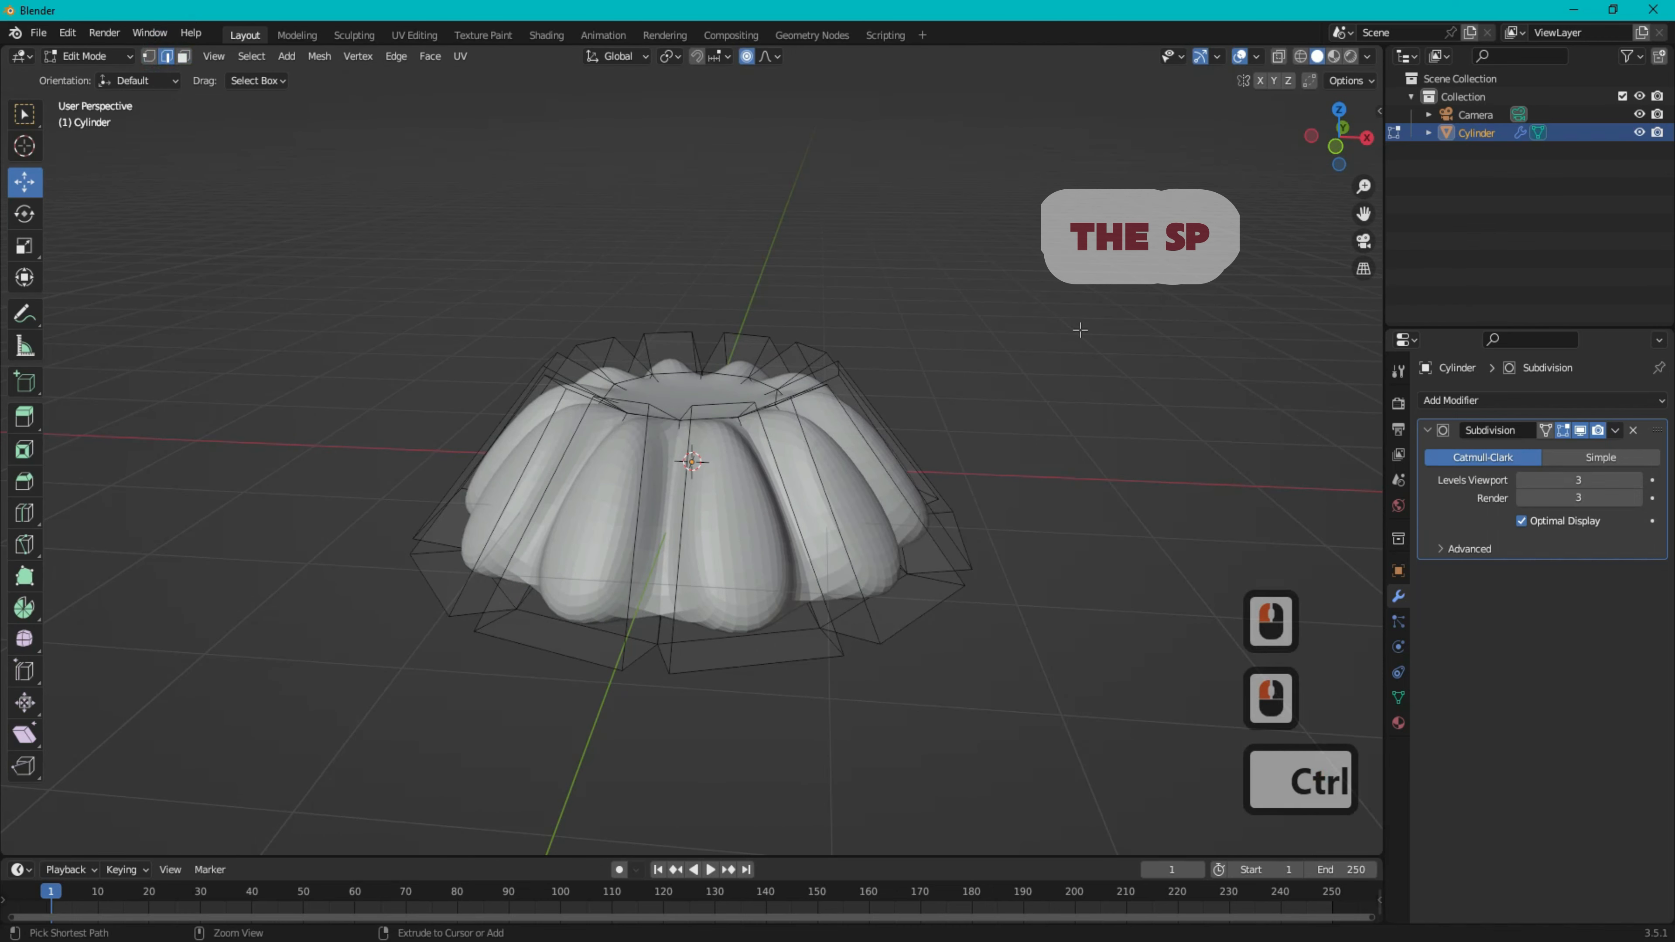
{"action": "key", "text": "ctrl+r"}
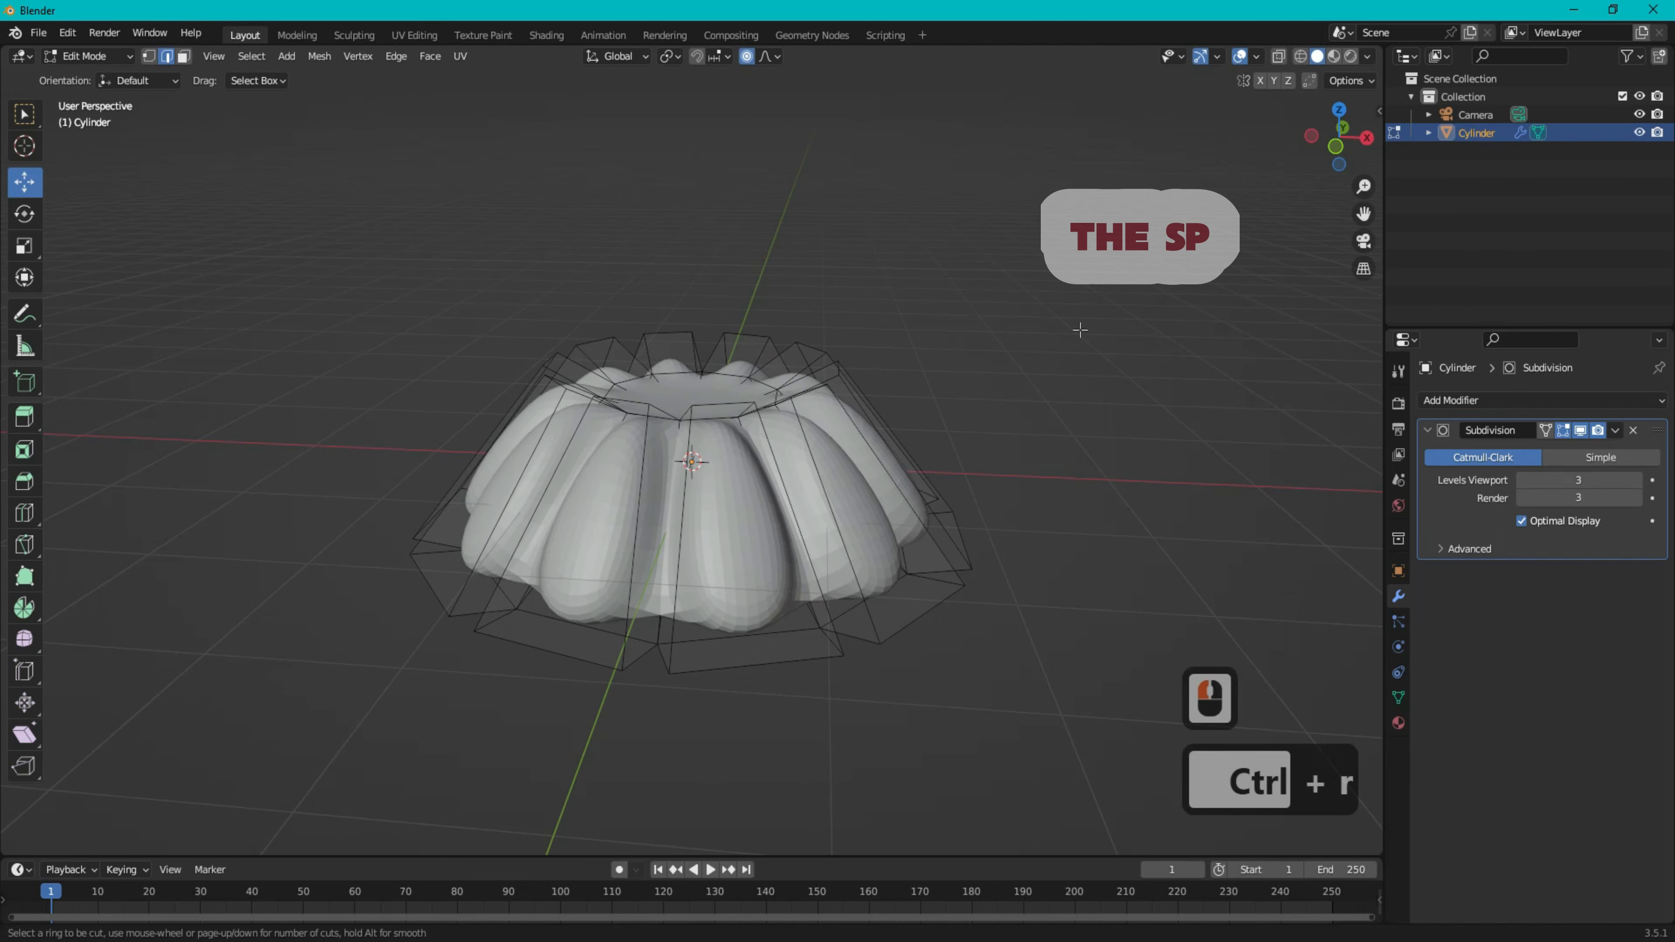
{"action": "left_click", "coordinate": [903, 399]}
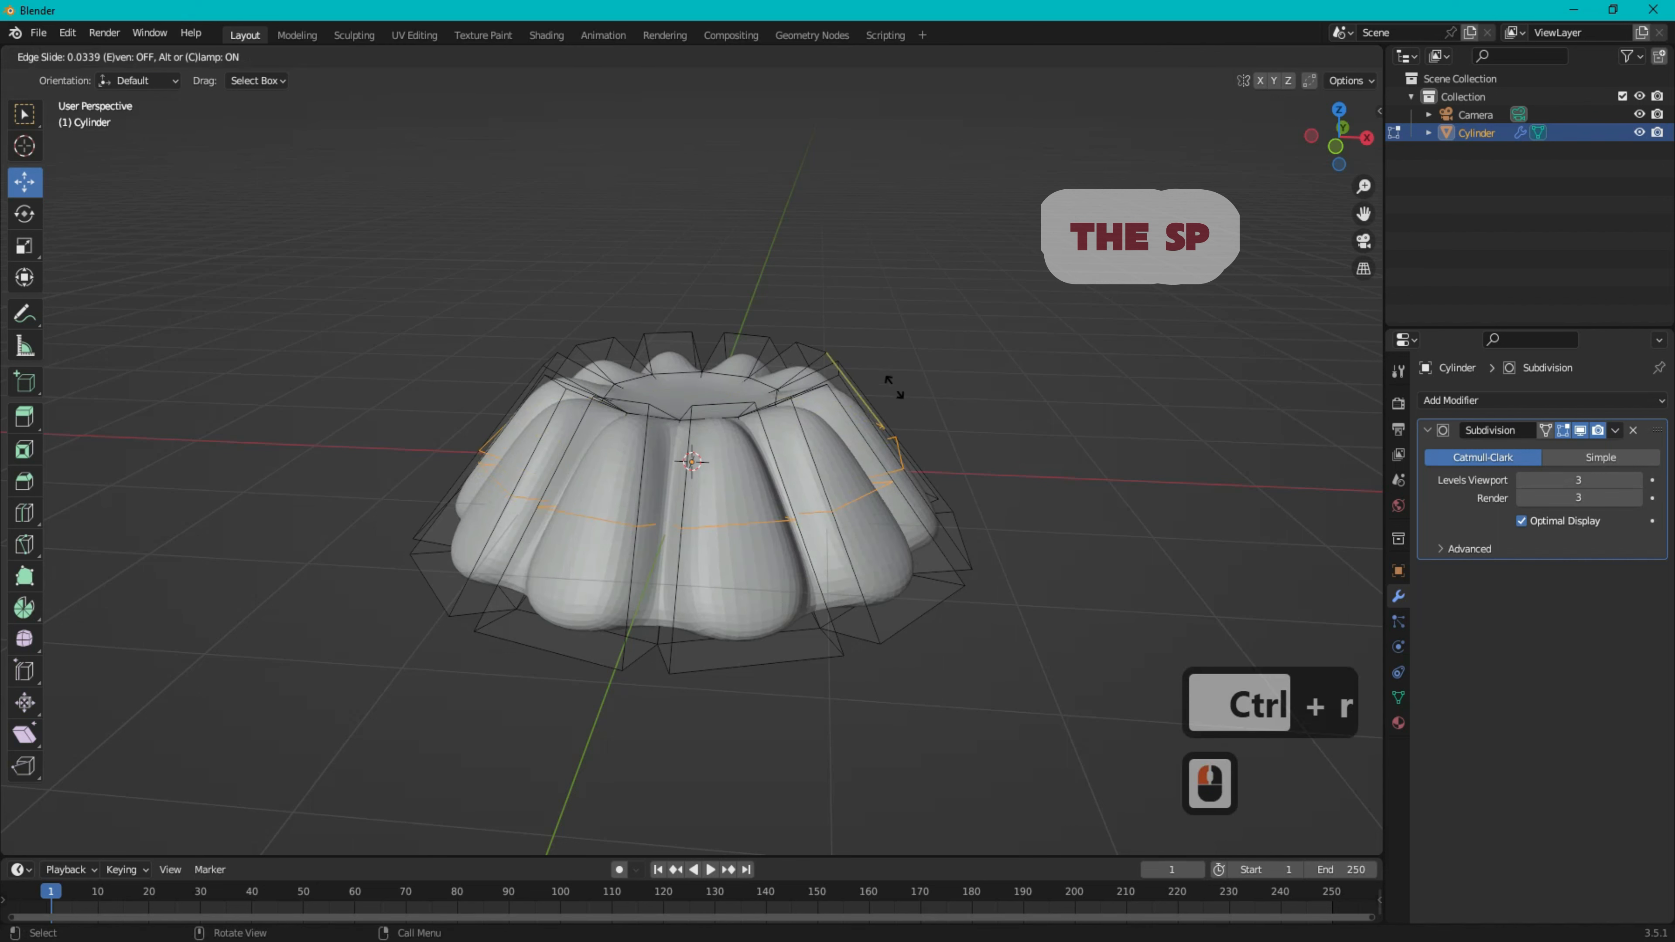
{"action": "left_click", "coordinate": [875, 338]}
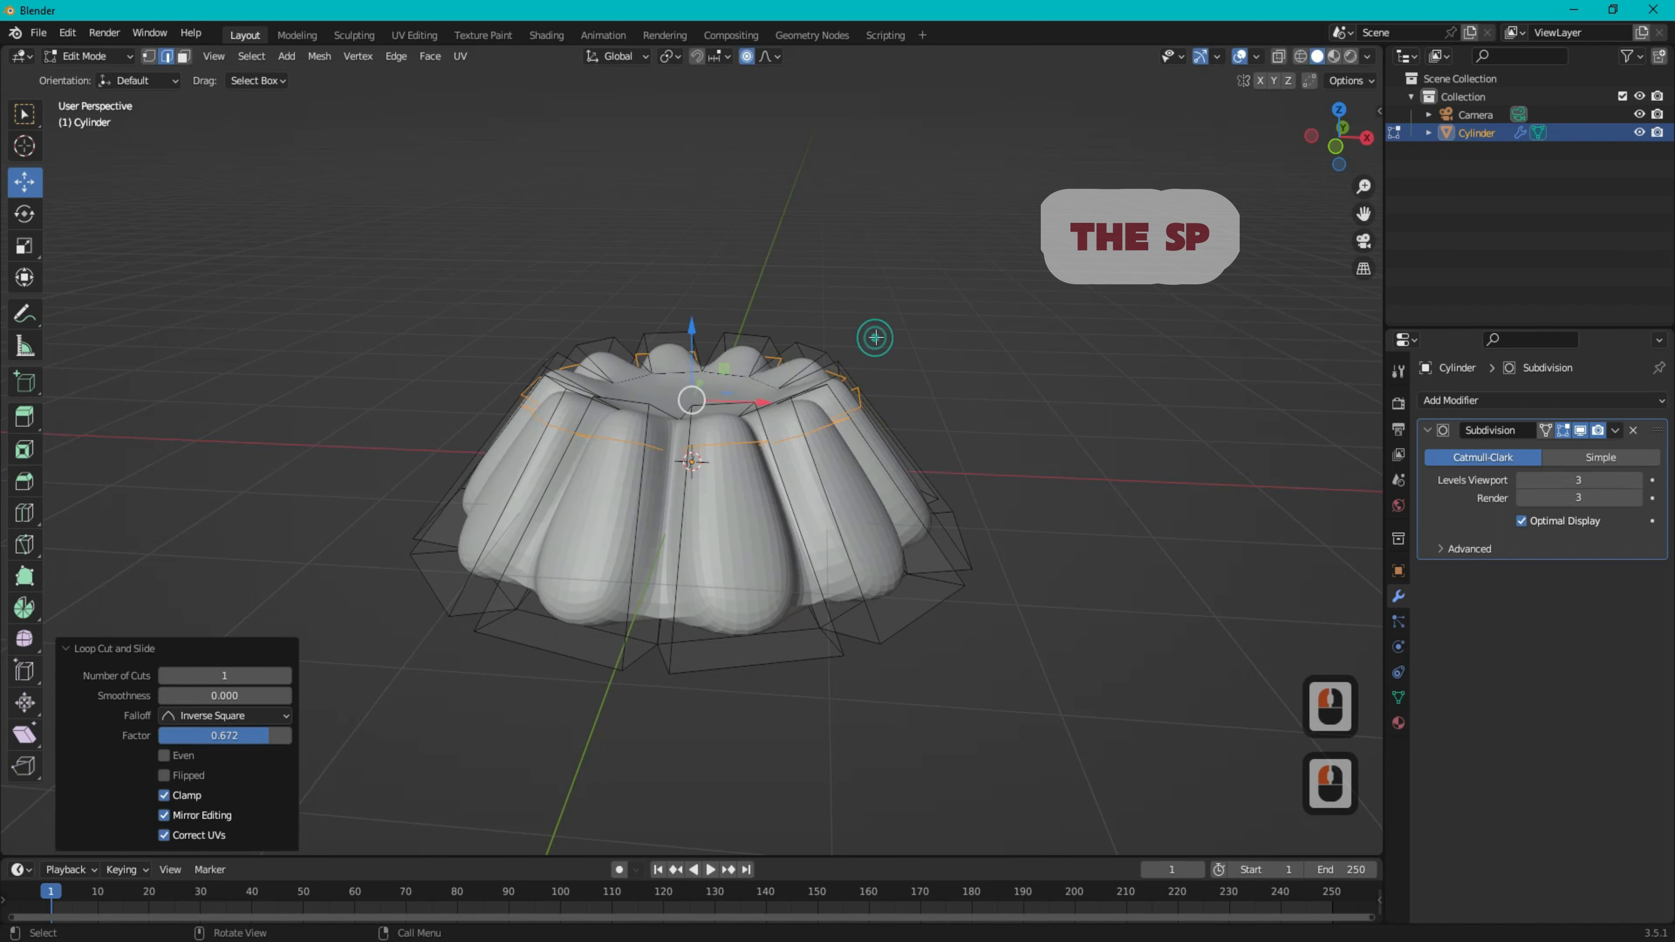
- Add two more horizontal loop cuts below the first, one slid upward by a factor of about 0.382 and one near the base
{"action": "key", "text": "ctrl+r"}
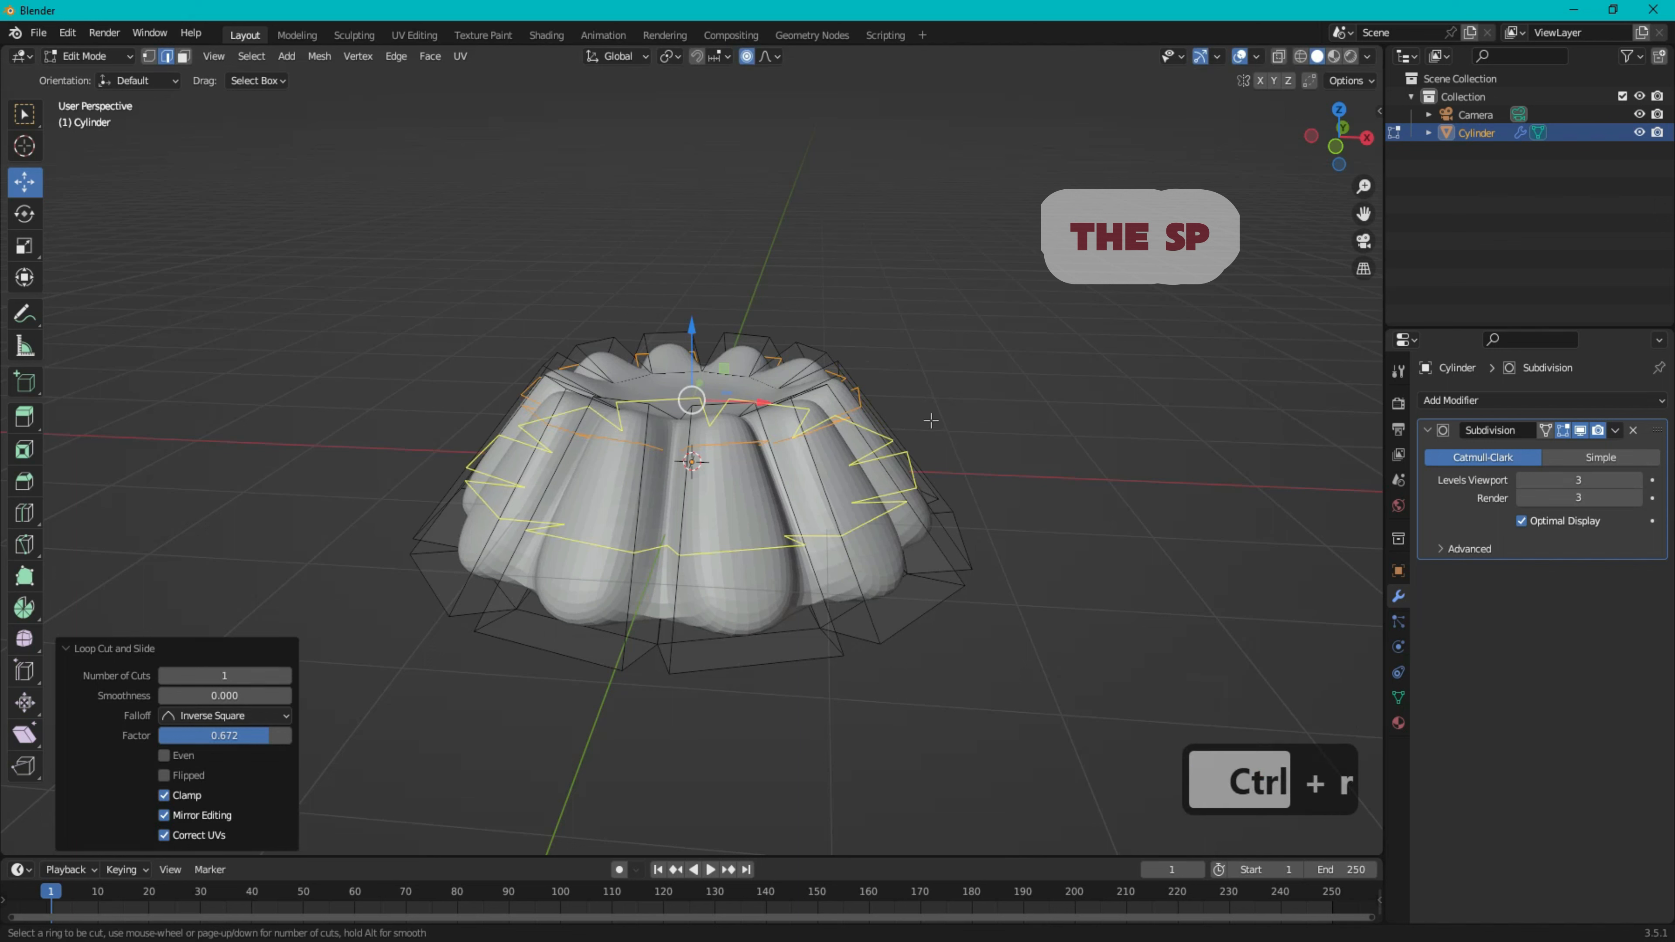
{"action": "left_click", "coordinate": [928, 456]}
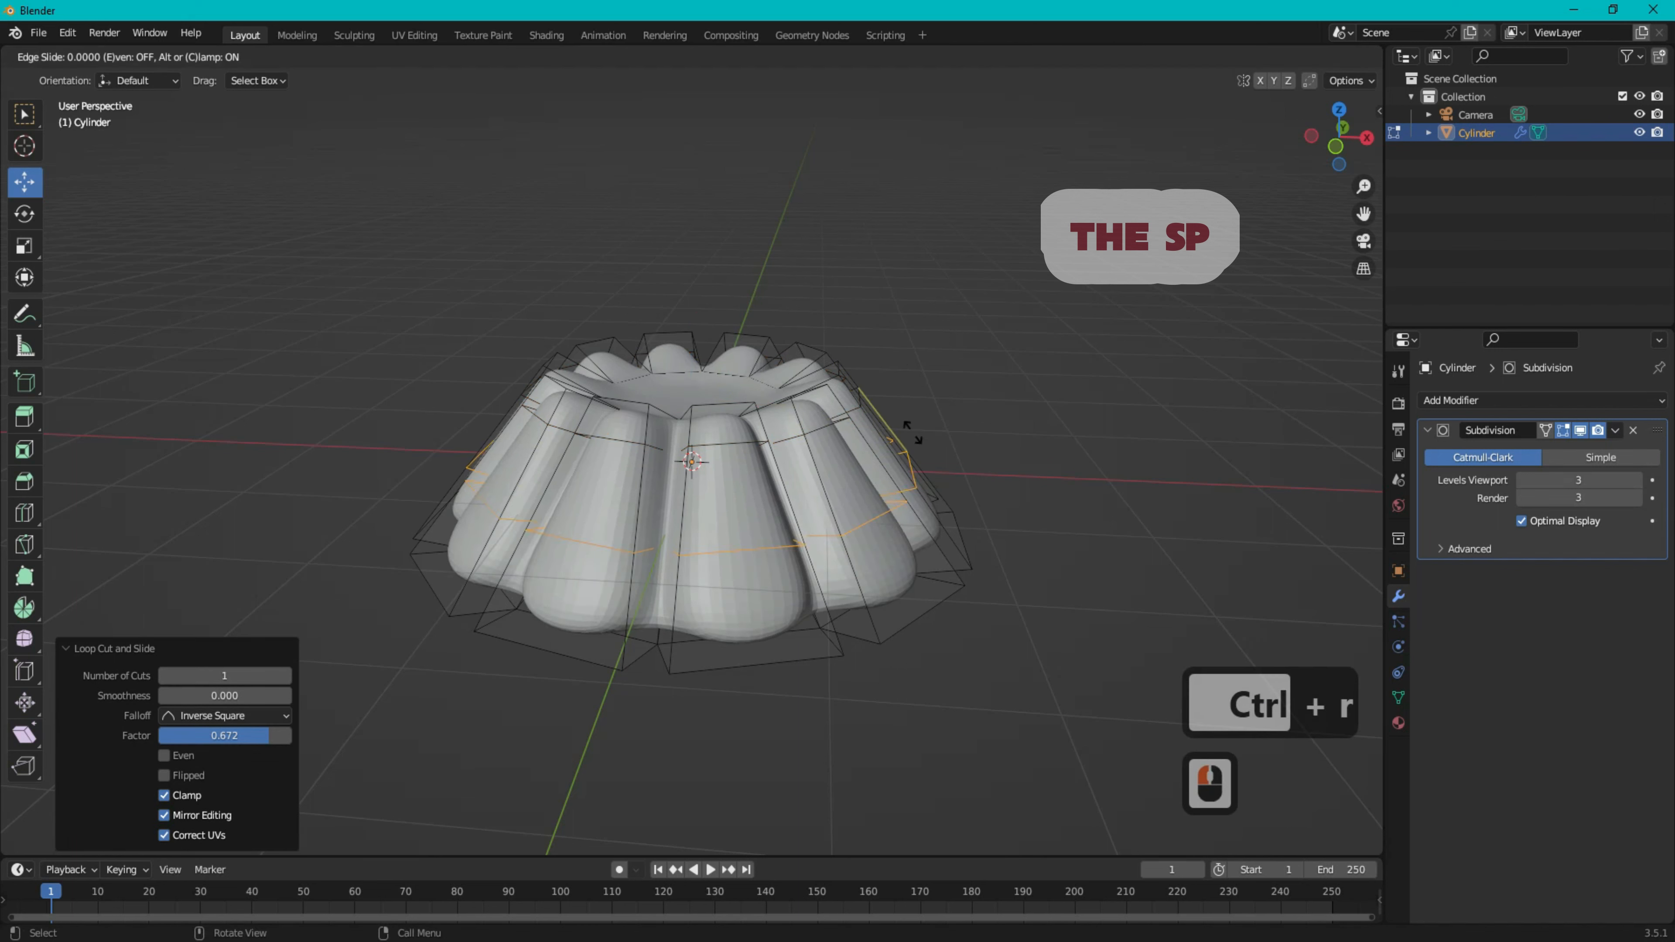
{"action": "left_click", "coordinate": [918, 389]}
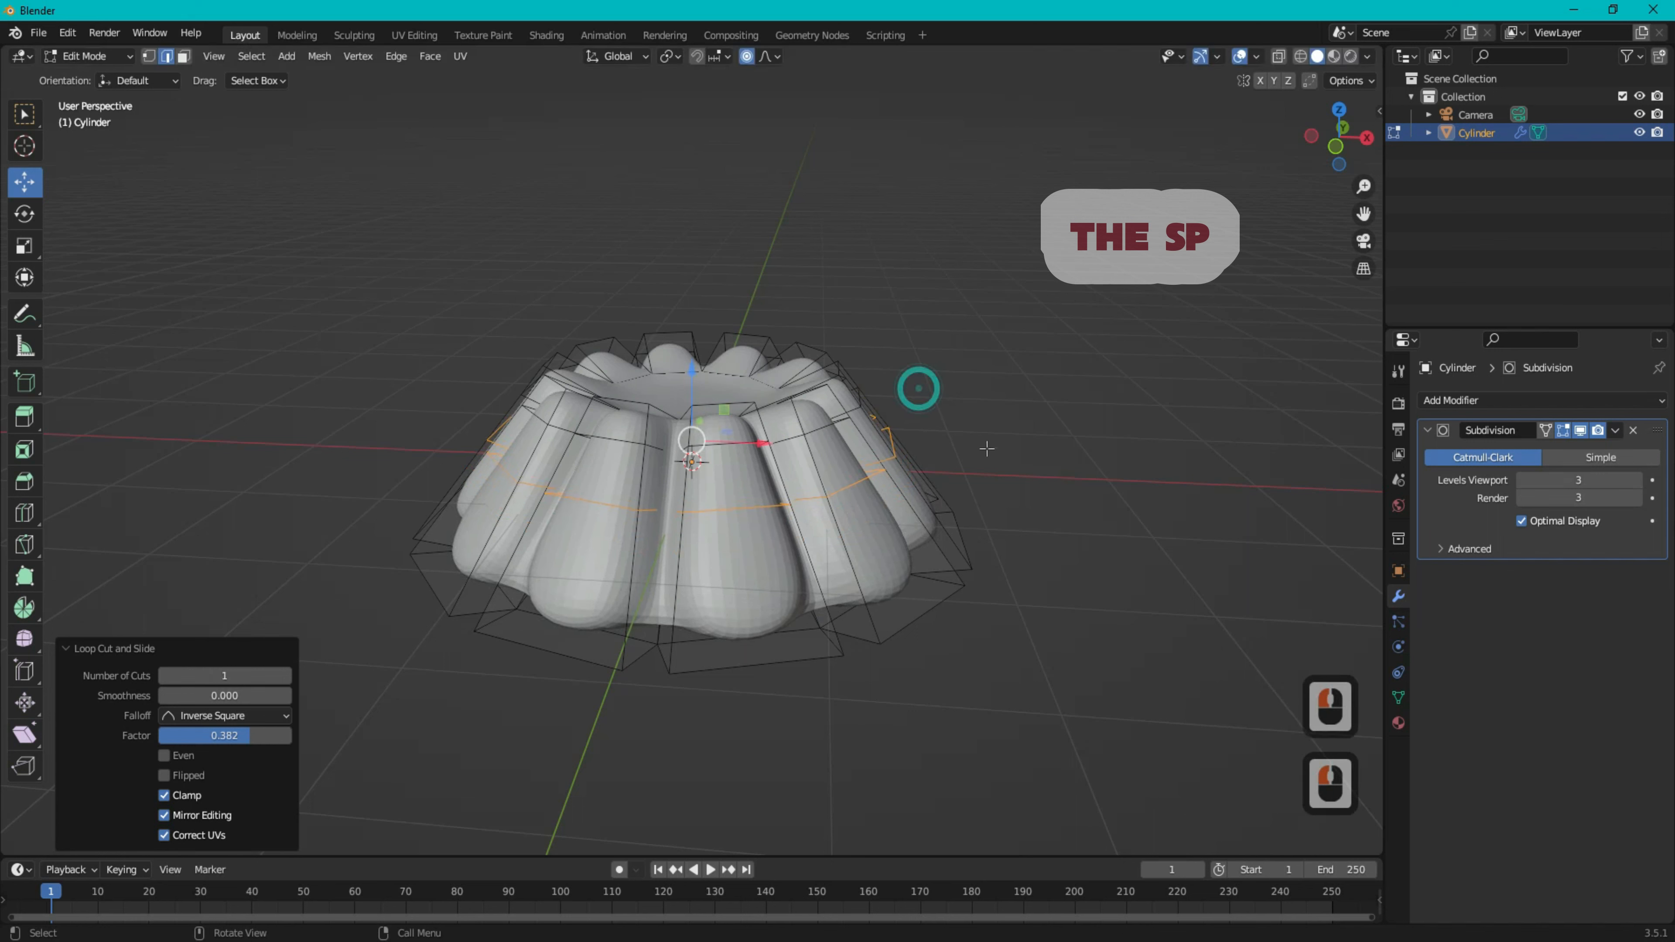
{"action": "key", "text": "ctrl+r"}
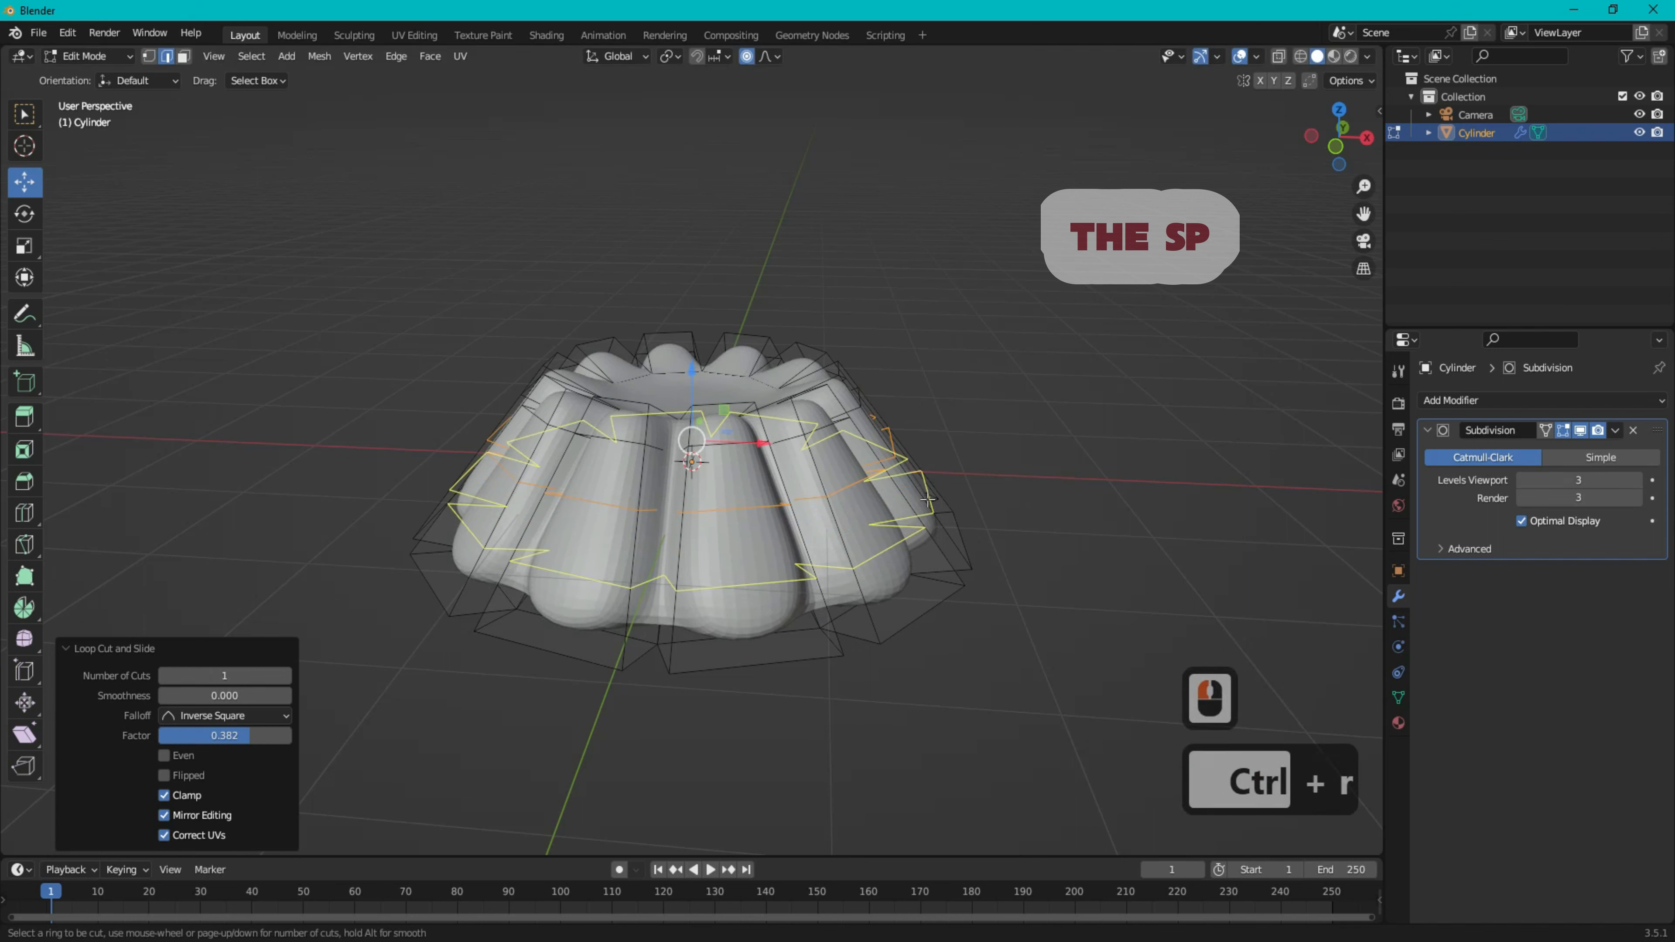
{"action": "left_click", "coordinate": [934, 508]}
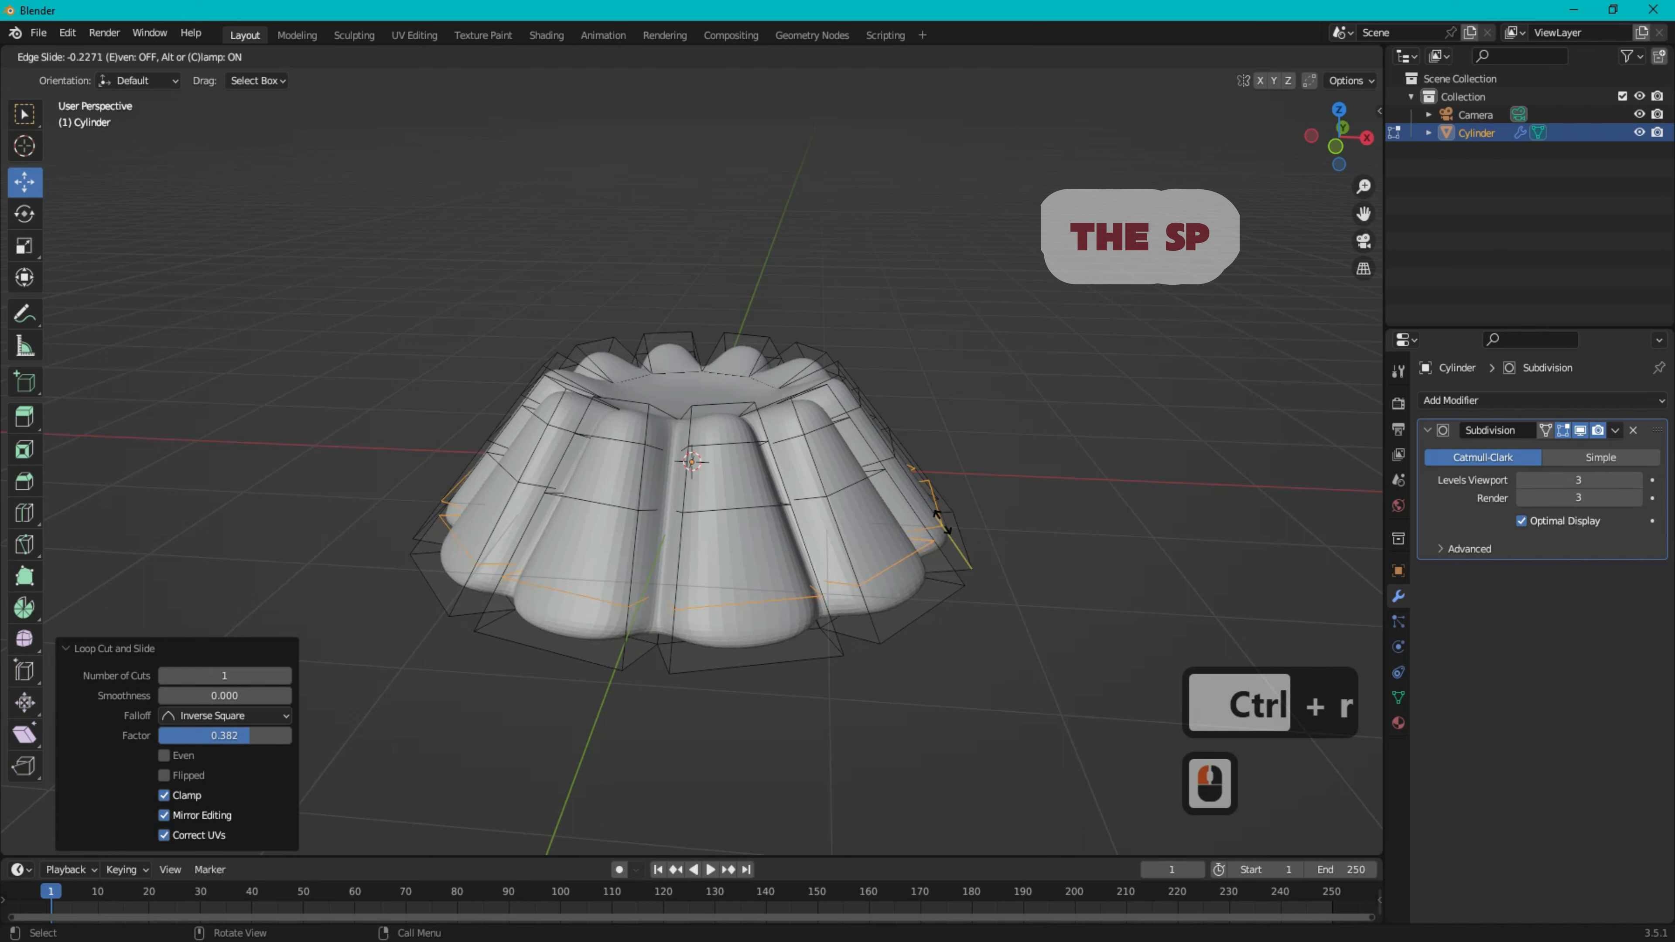
{"action": "left_click", "coordinate": [941, 522]}
{"action": "double_click", "coordinate": [1028, 487]}
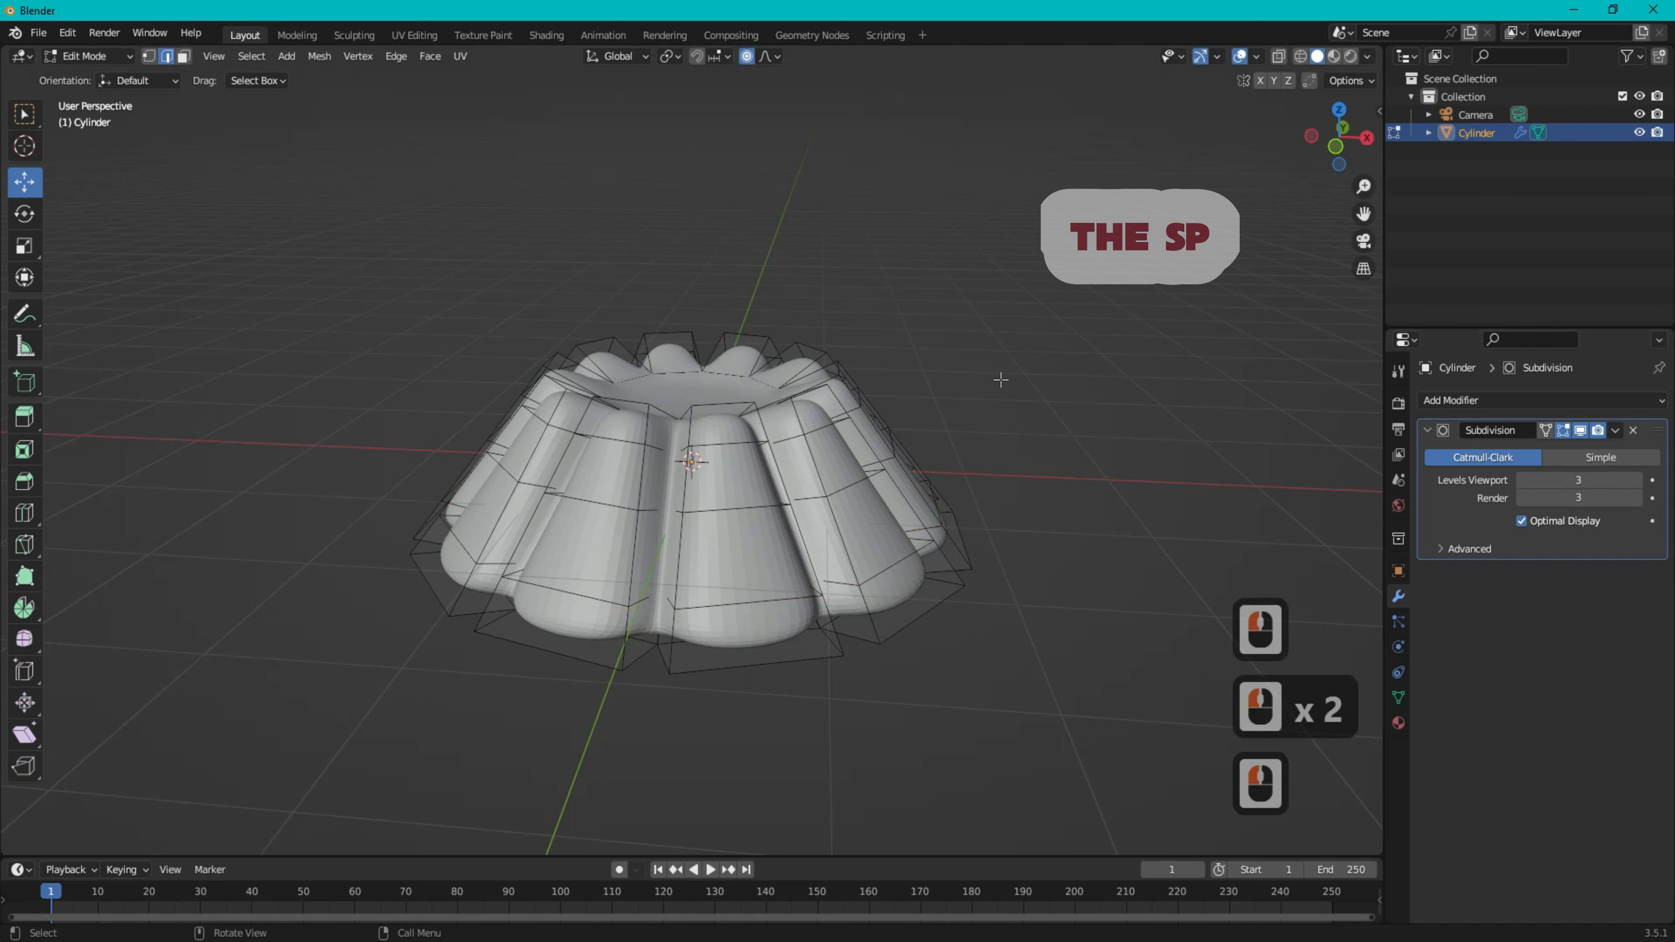
- Return the fluted body to Object Mode, apply Shade Smooth to it and deselect it
{"action": "left_click", "coordinate": [89, 56]}
{"action": "left_click", "coordinate": [103, 73]}
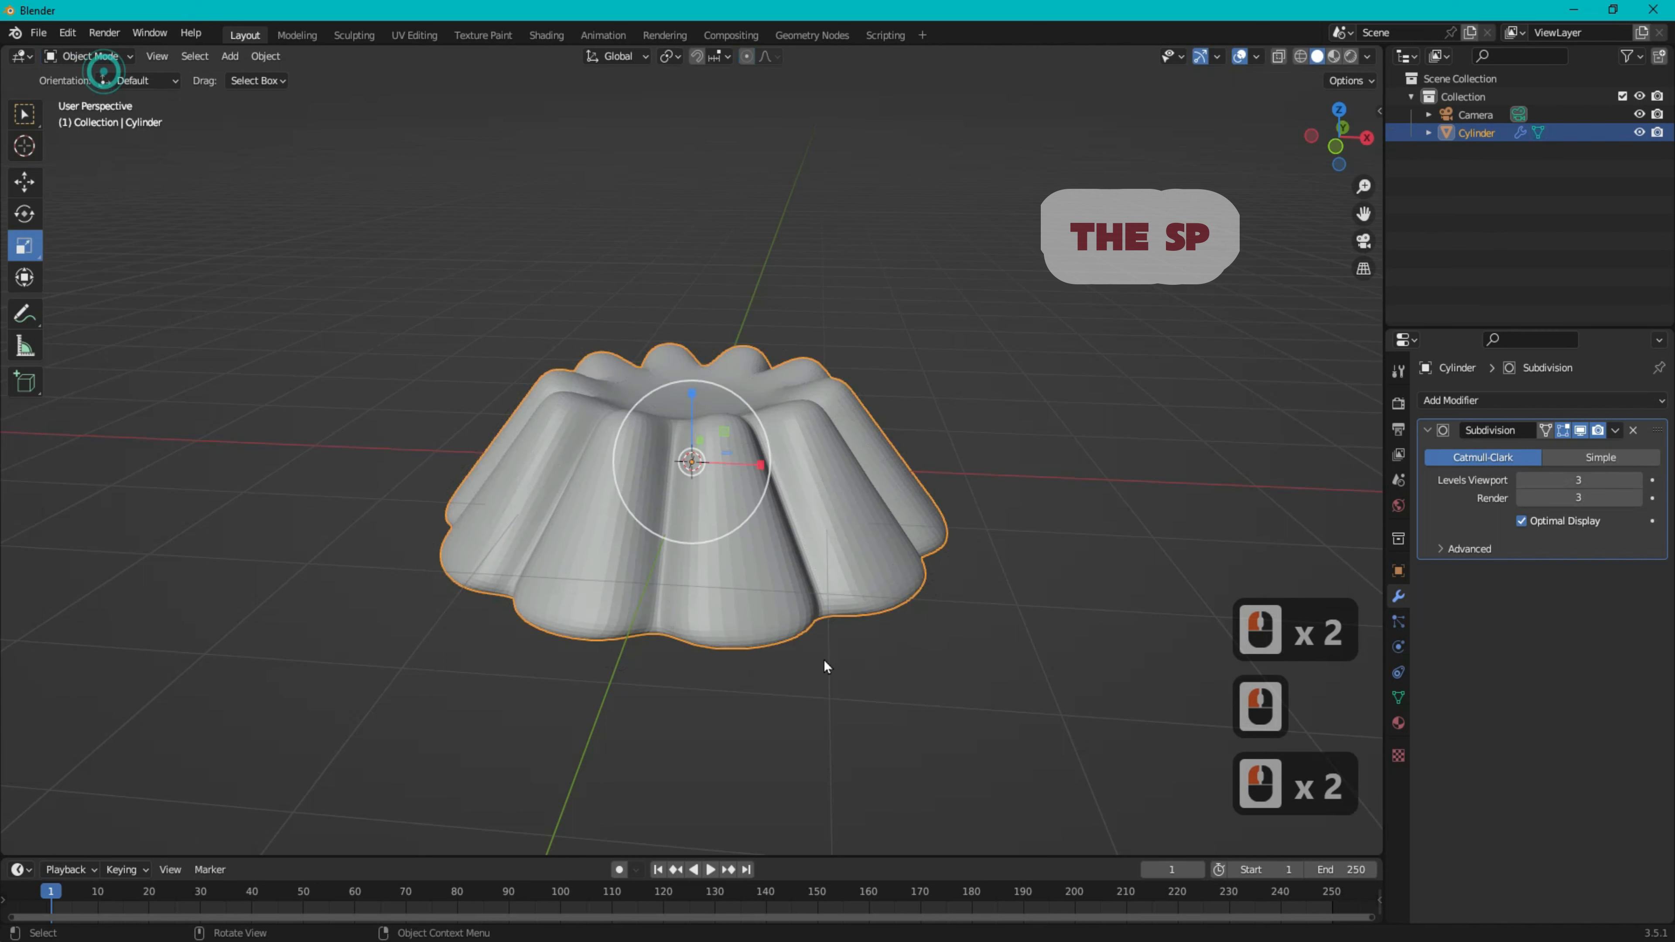
{"action": "right_click", "coordinate": [823, 467]}
{"action": "left_click", "coordinate": [771, 468]}
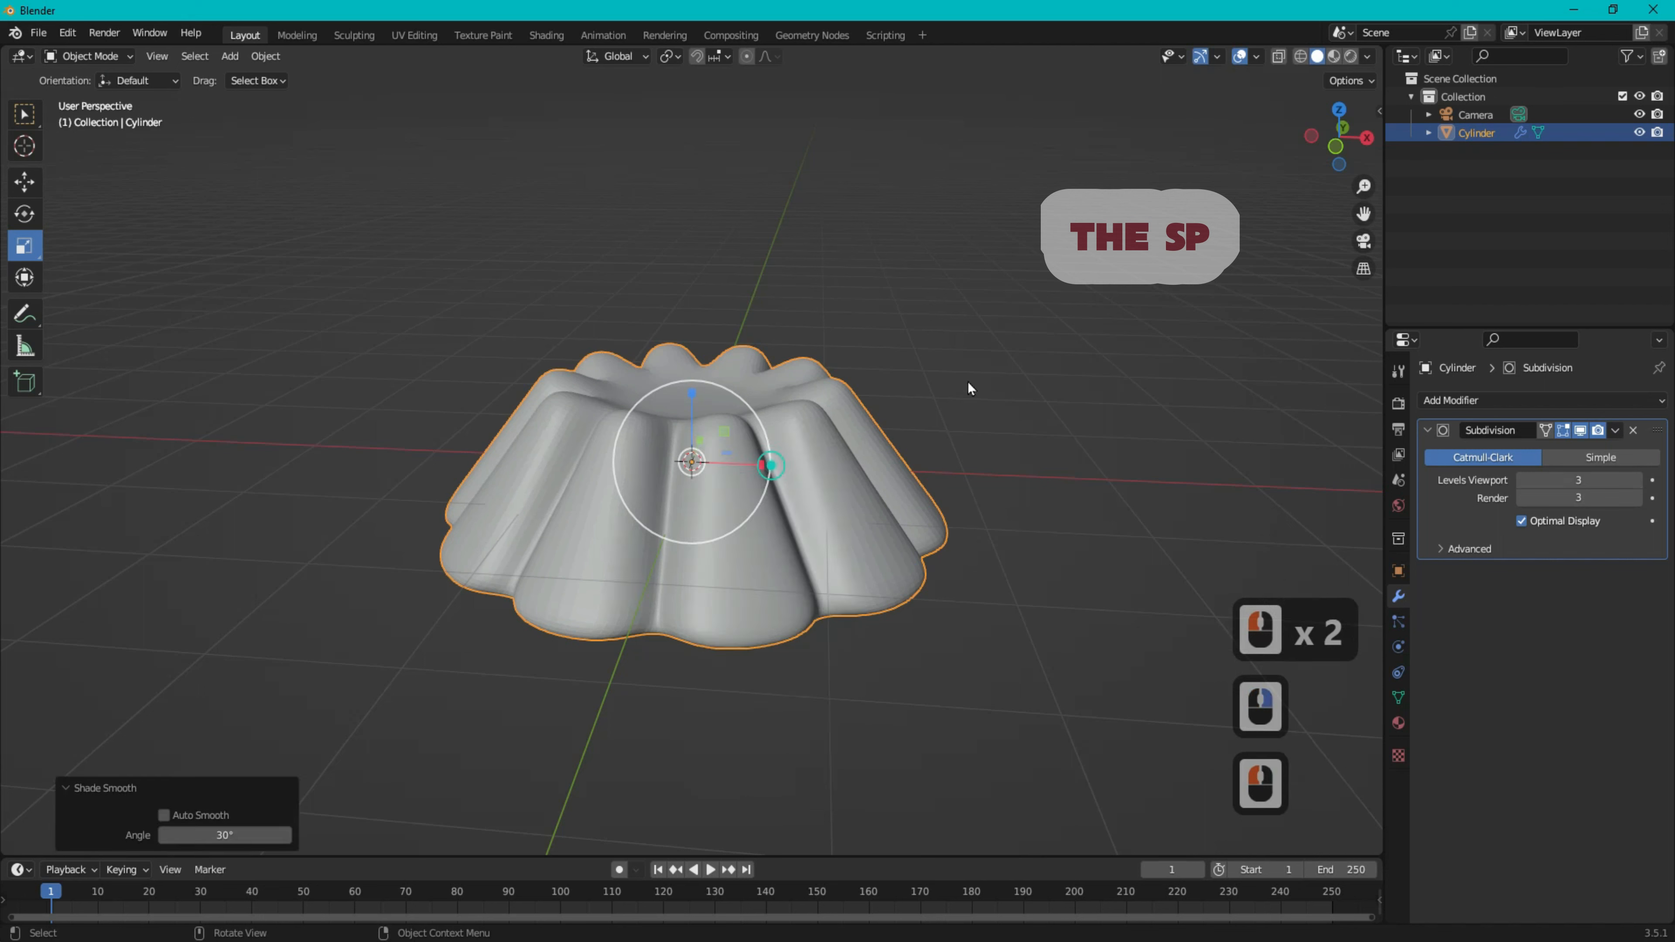
{"action": "double_click", "coordinate": [988, 373]}
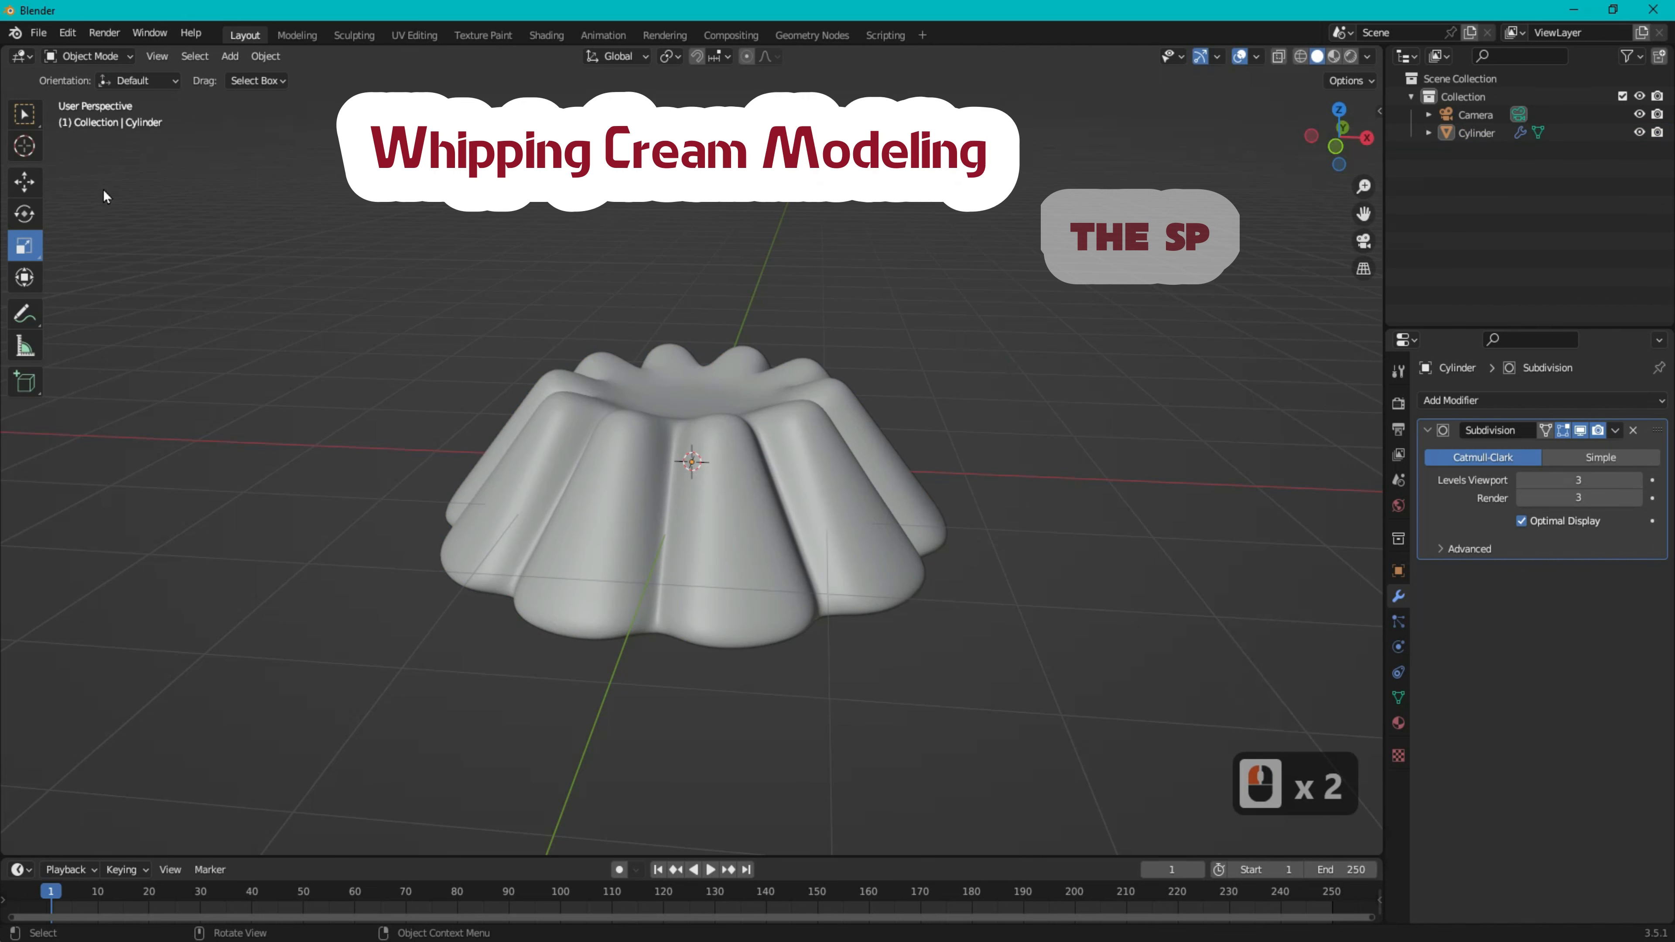
- Add a Path curve and move it up about 0.932 m along Z, above the fluted body
{"action": "left_click", "coordinate": [225, 58]}
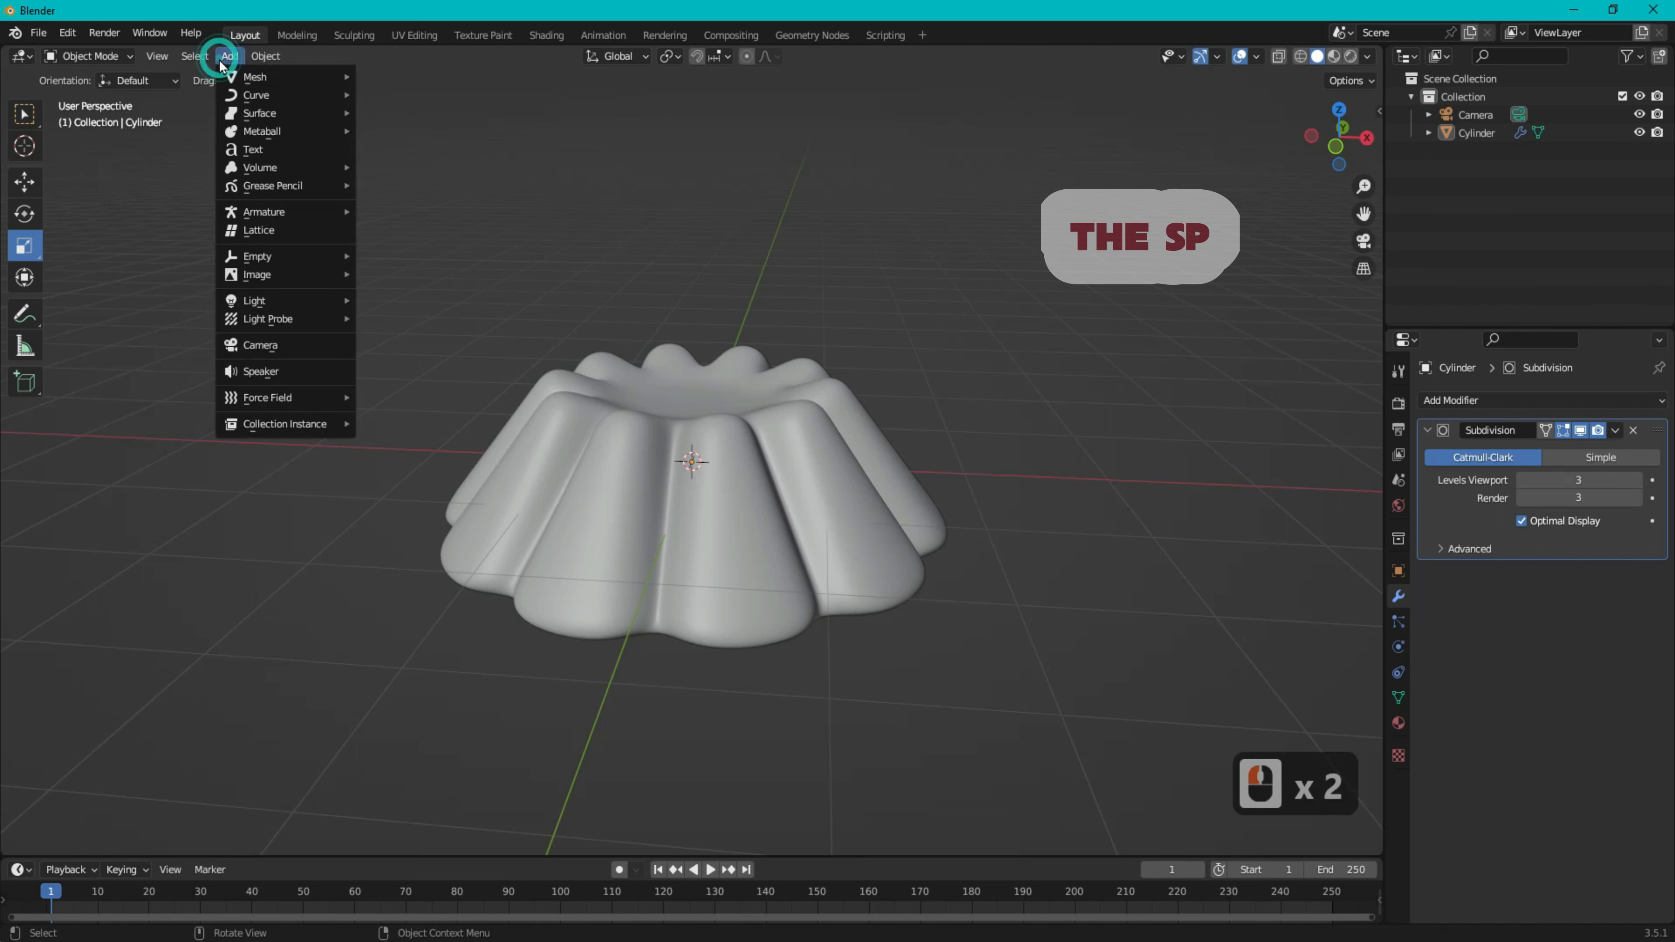
{"action": "mouse_move", "coordinate": [241, 96]}
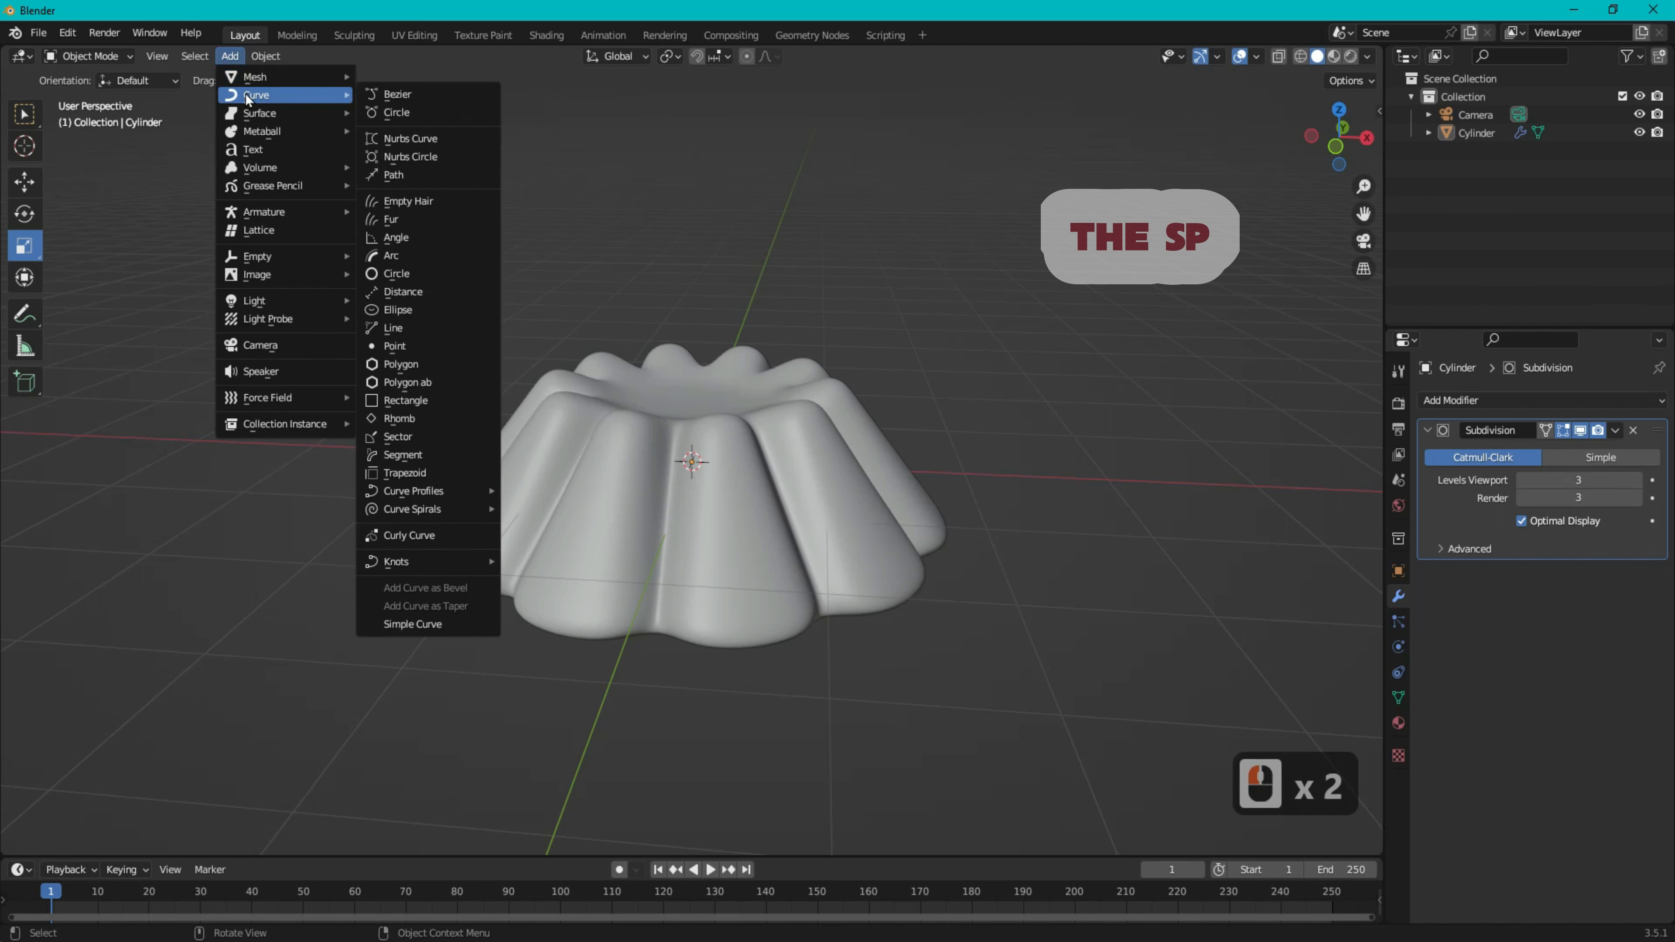
{"action": "left_click", "coordinate": [397, 175]}
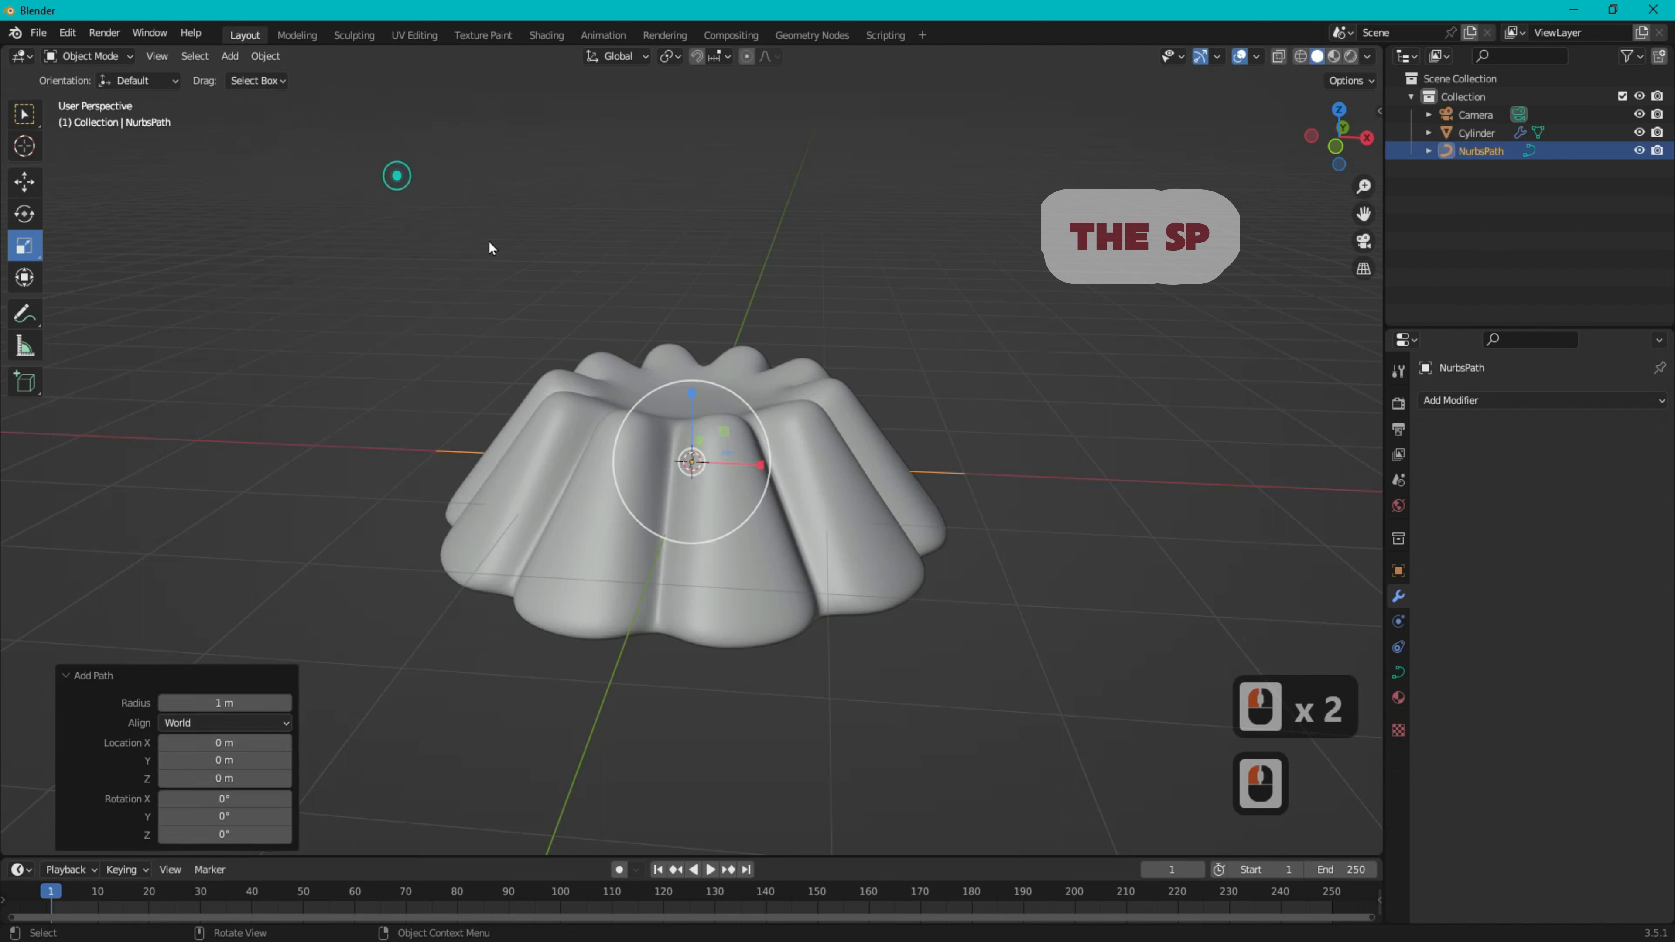
{"action": "left_click", "coordinate": [24, 184]}
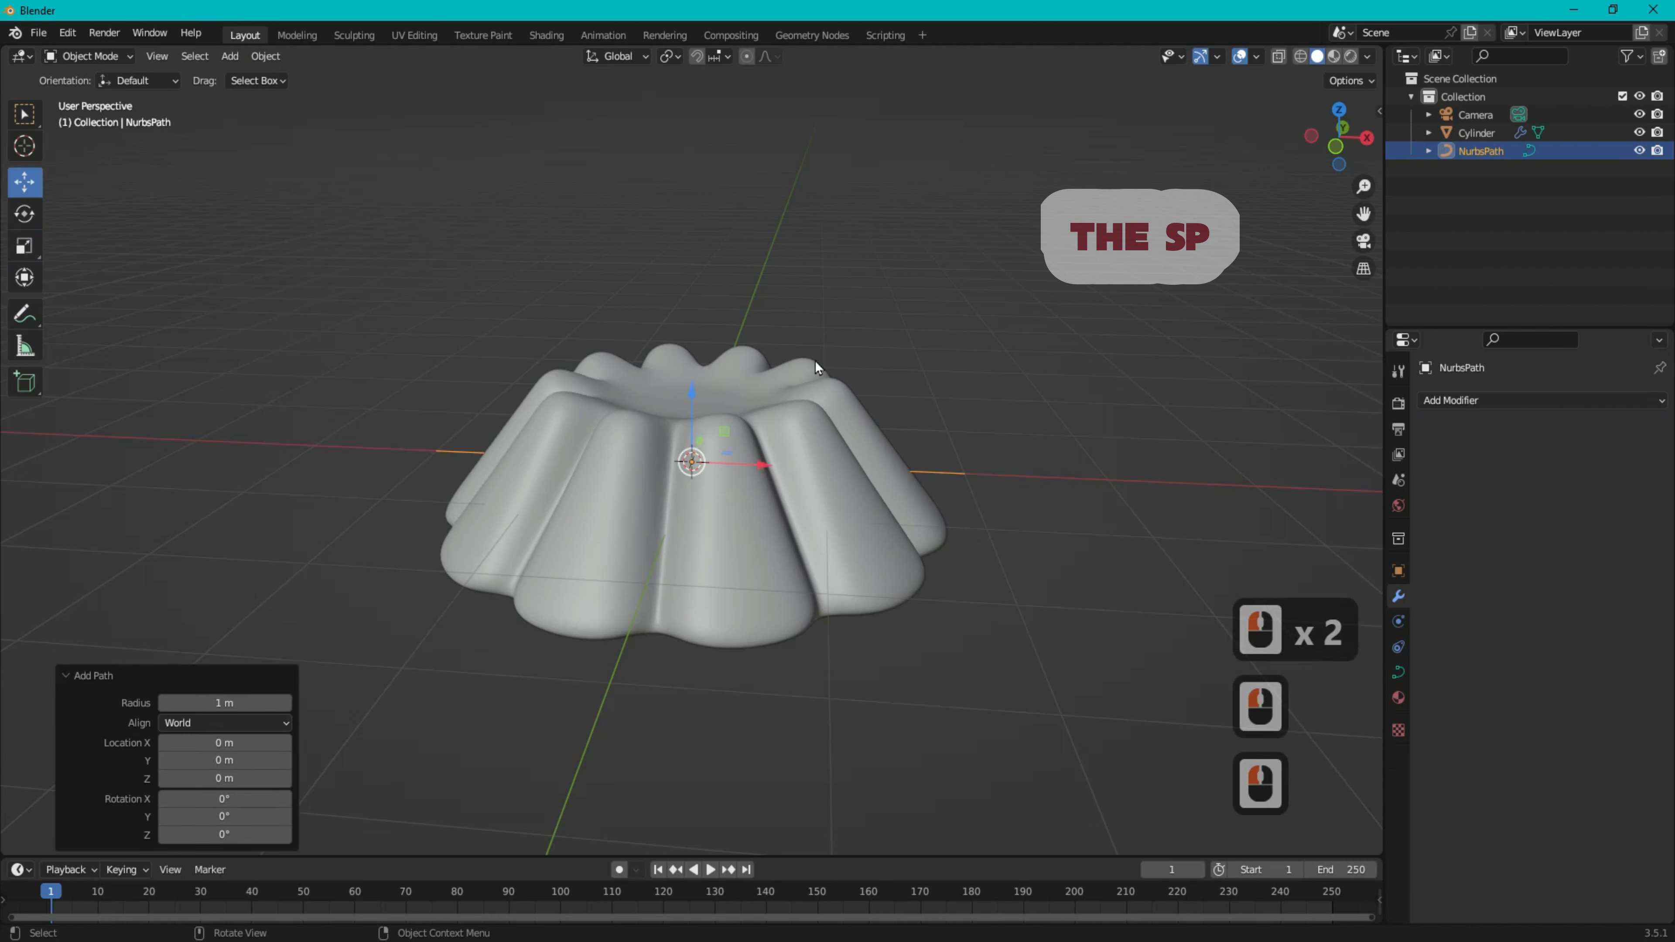
{"action": "left_click_drag", "start_coordinate": [688, 389], "coordinate": [705, 259]}
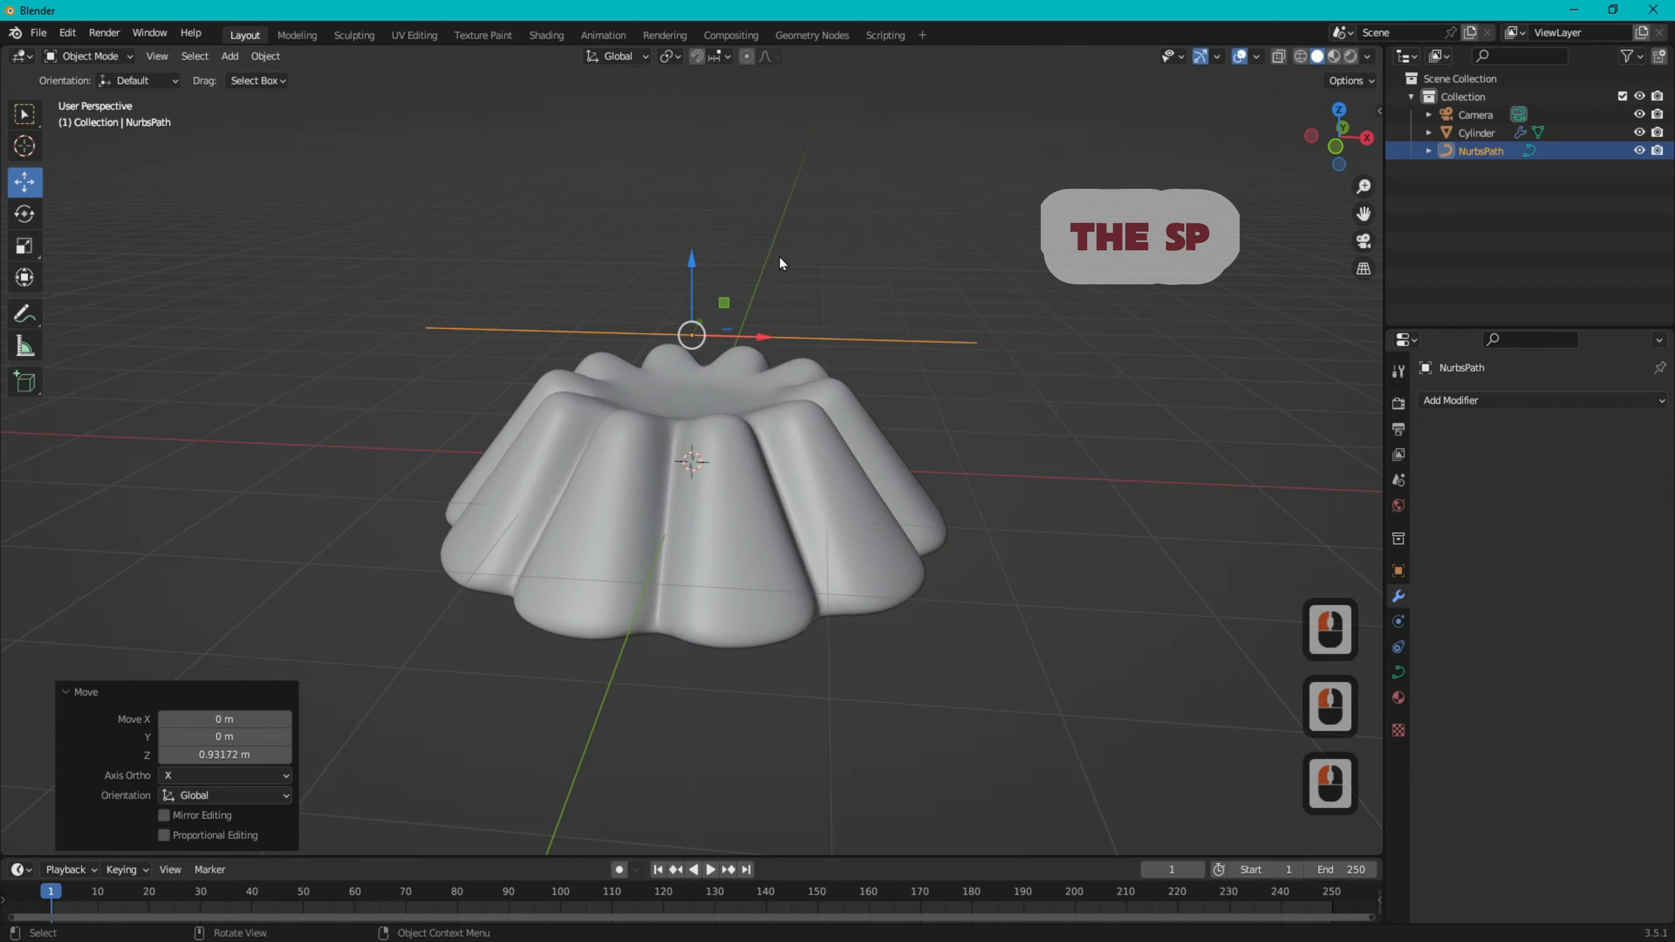
- Scale the path to about 0.316 and, in the top view, move it about 0.217 m along Y
{"action": "key", "text": "s"}
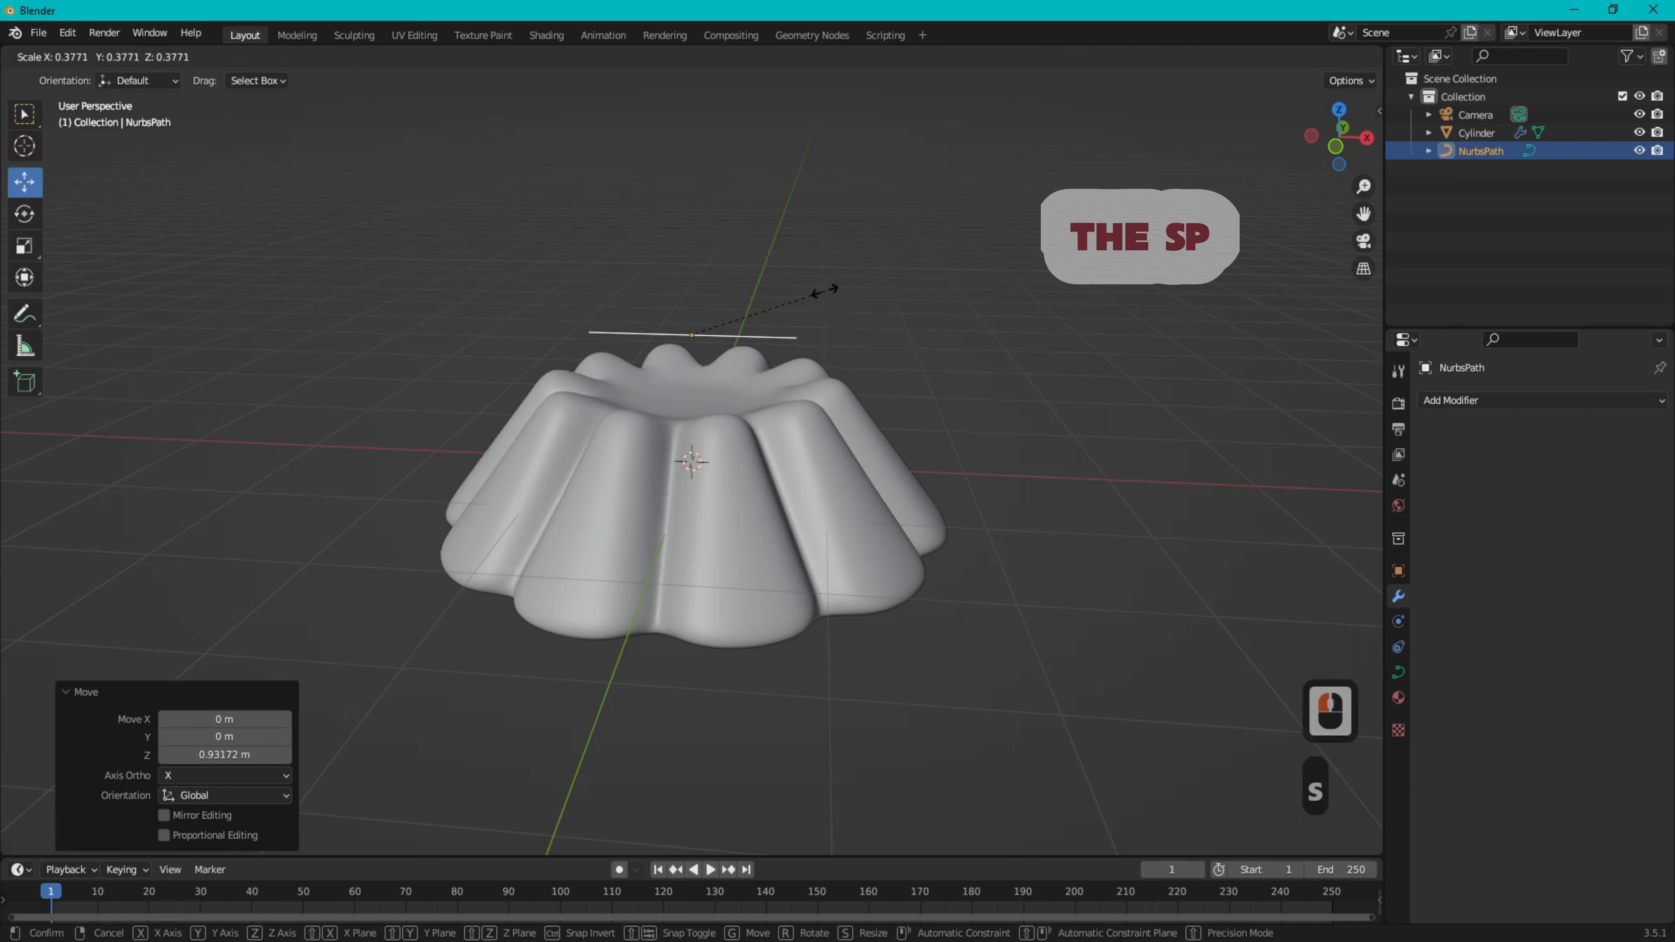
{"action": "left_click", "coordinate": [802, 296]}
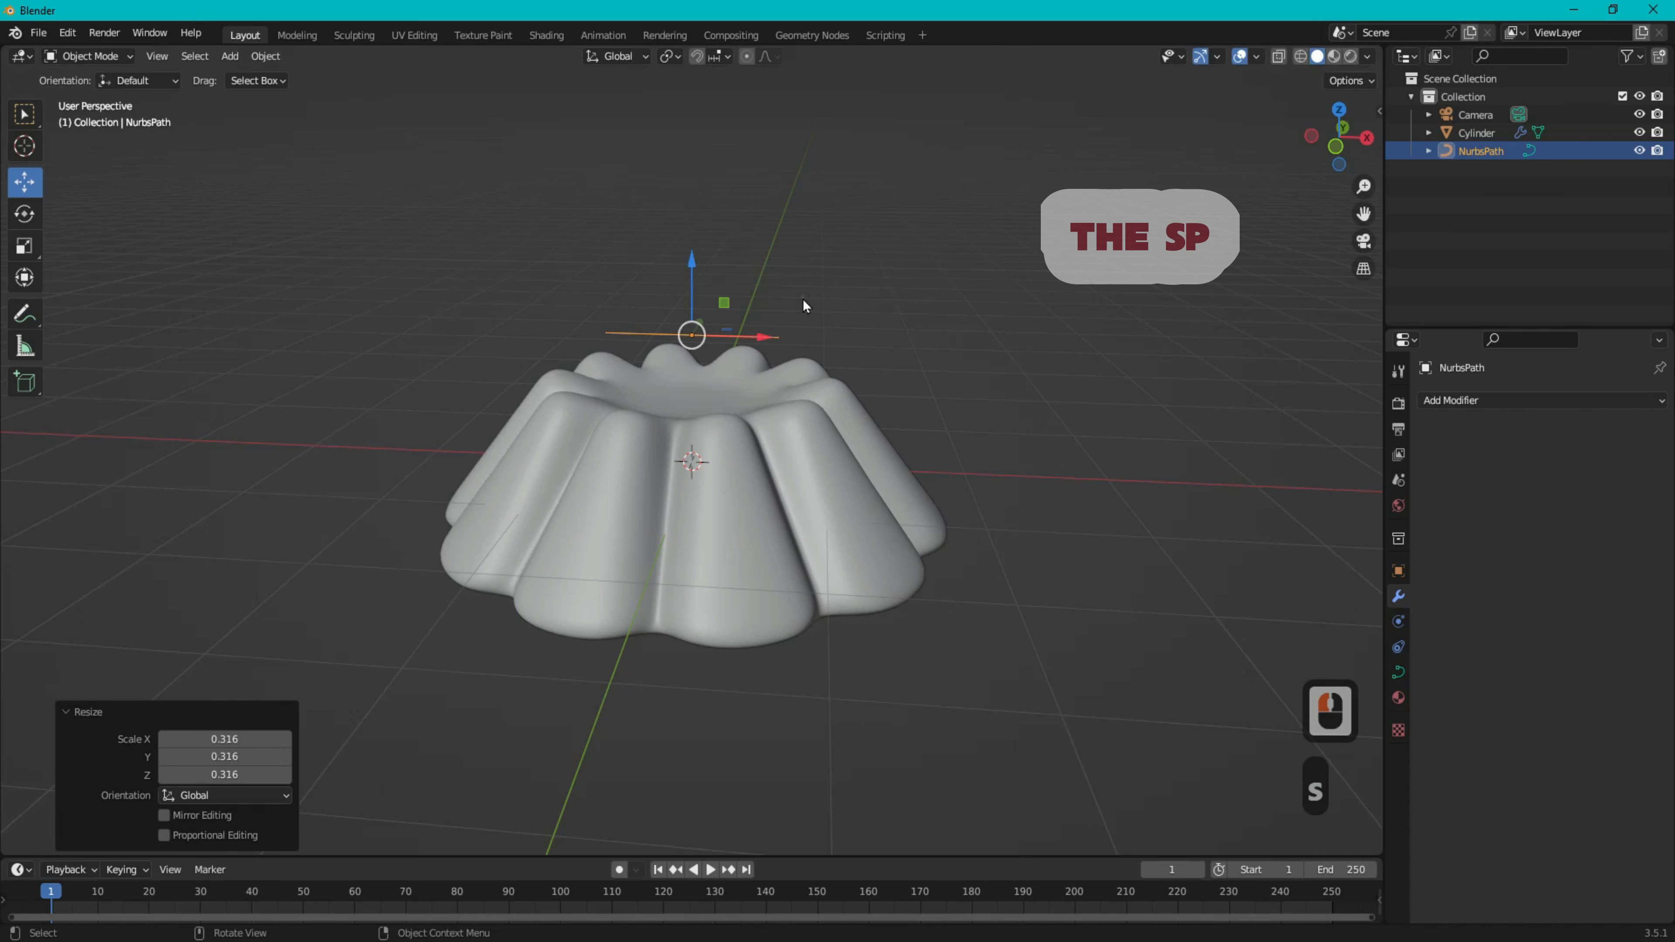
{"action": "left_click", "coordinate": [1345, 119]}
{"action": "left_click_drag", "start_coordinate": [691, 389], "coordinate": [690, 357]}
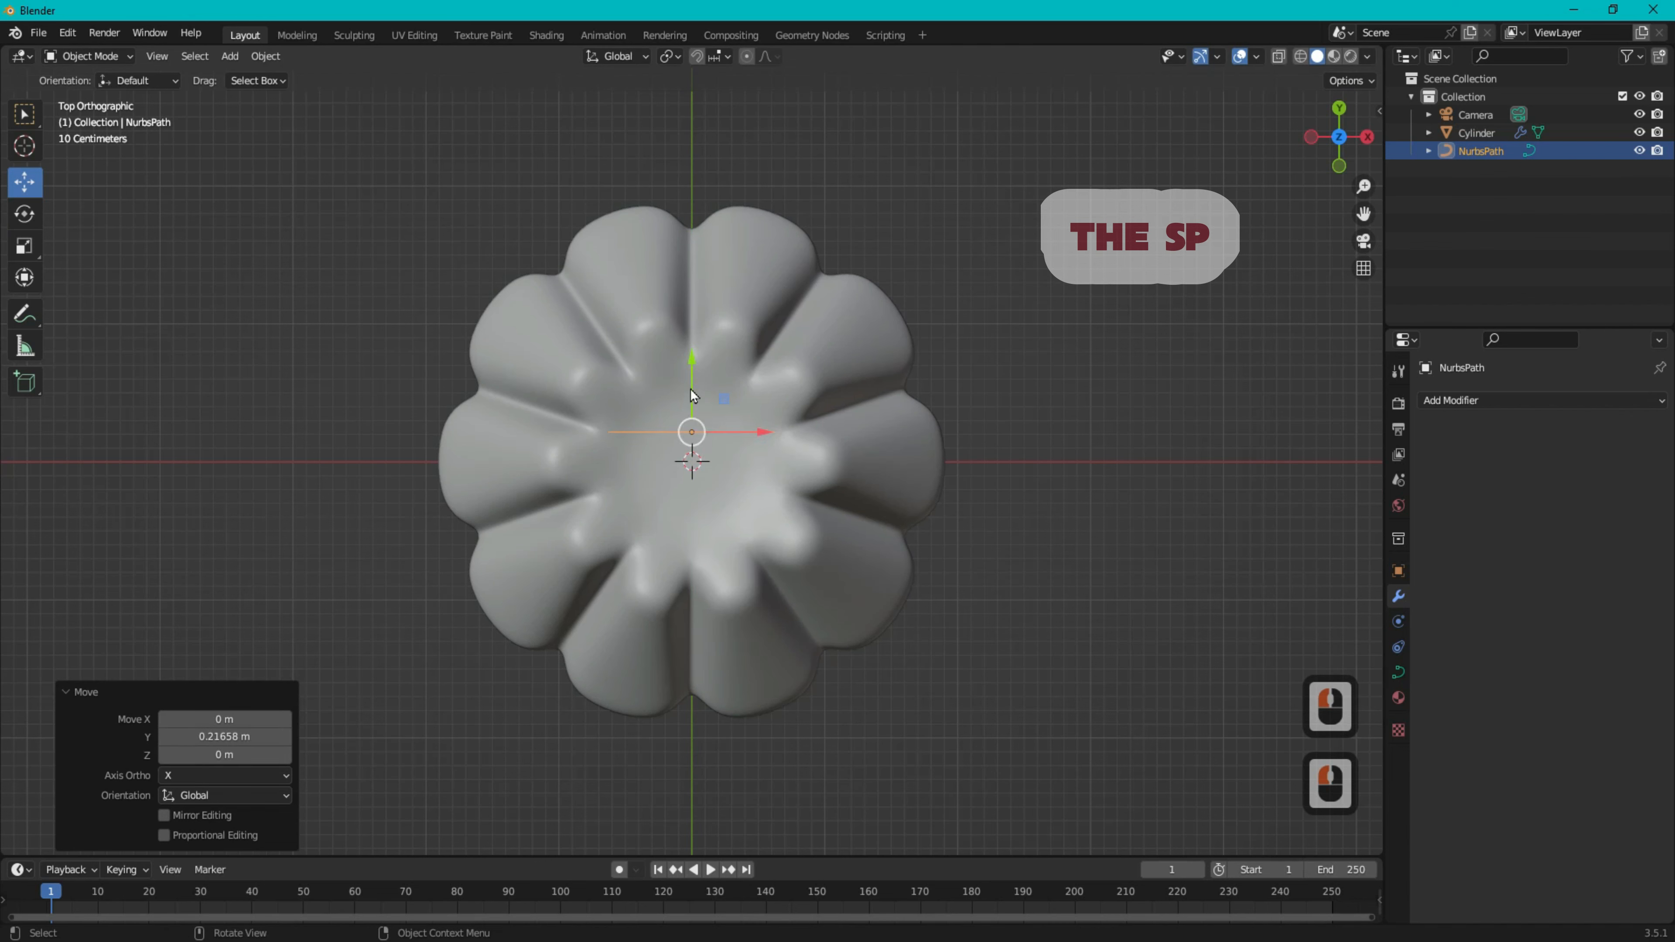
- Enter Edit Mode on the path and give its geometry a Profile bevel with a depth of 0.15 m
{"action": "scroll", "coordinate": [685, 395], "scroll_direction": "up", "scroll_amount": 4}
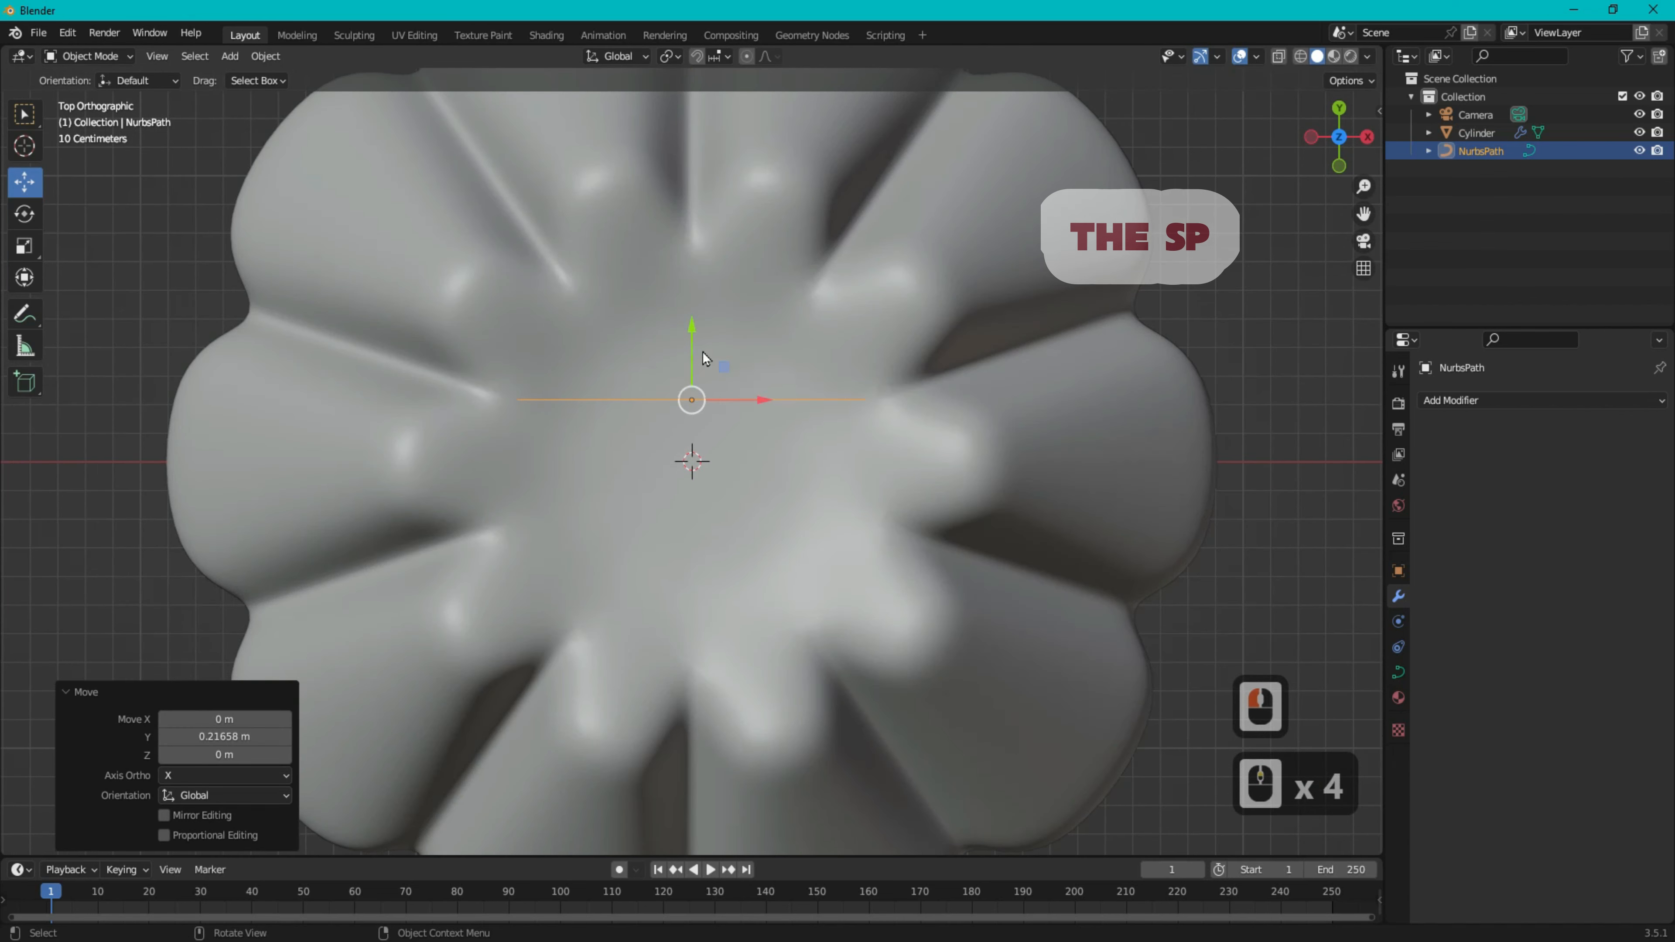
{"action": "left_click", "coordinate": [80, 56]}
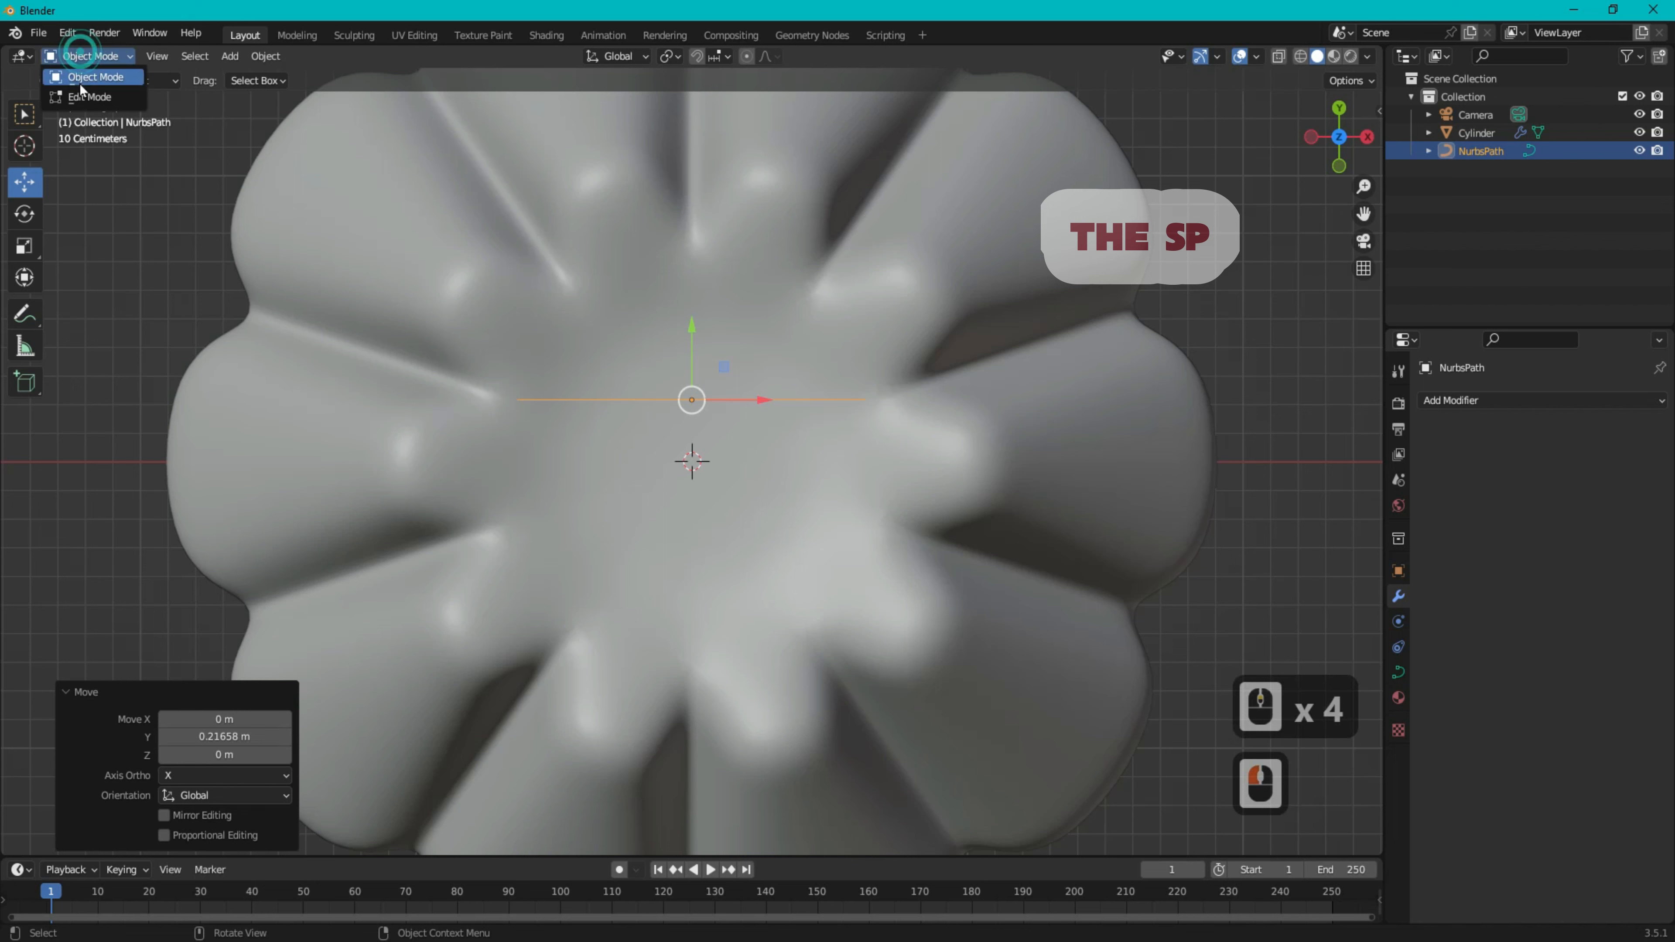
{"action": "left_click", "coordinate": [89, 96]}
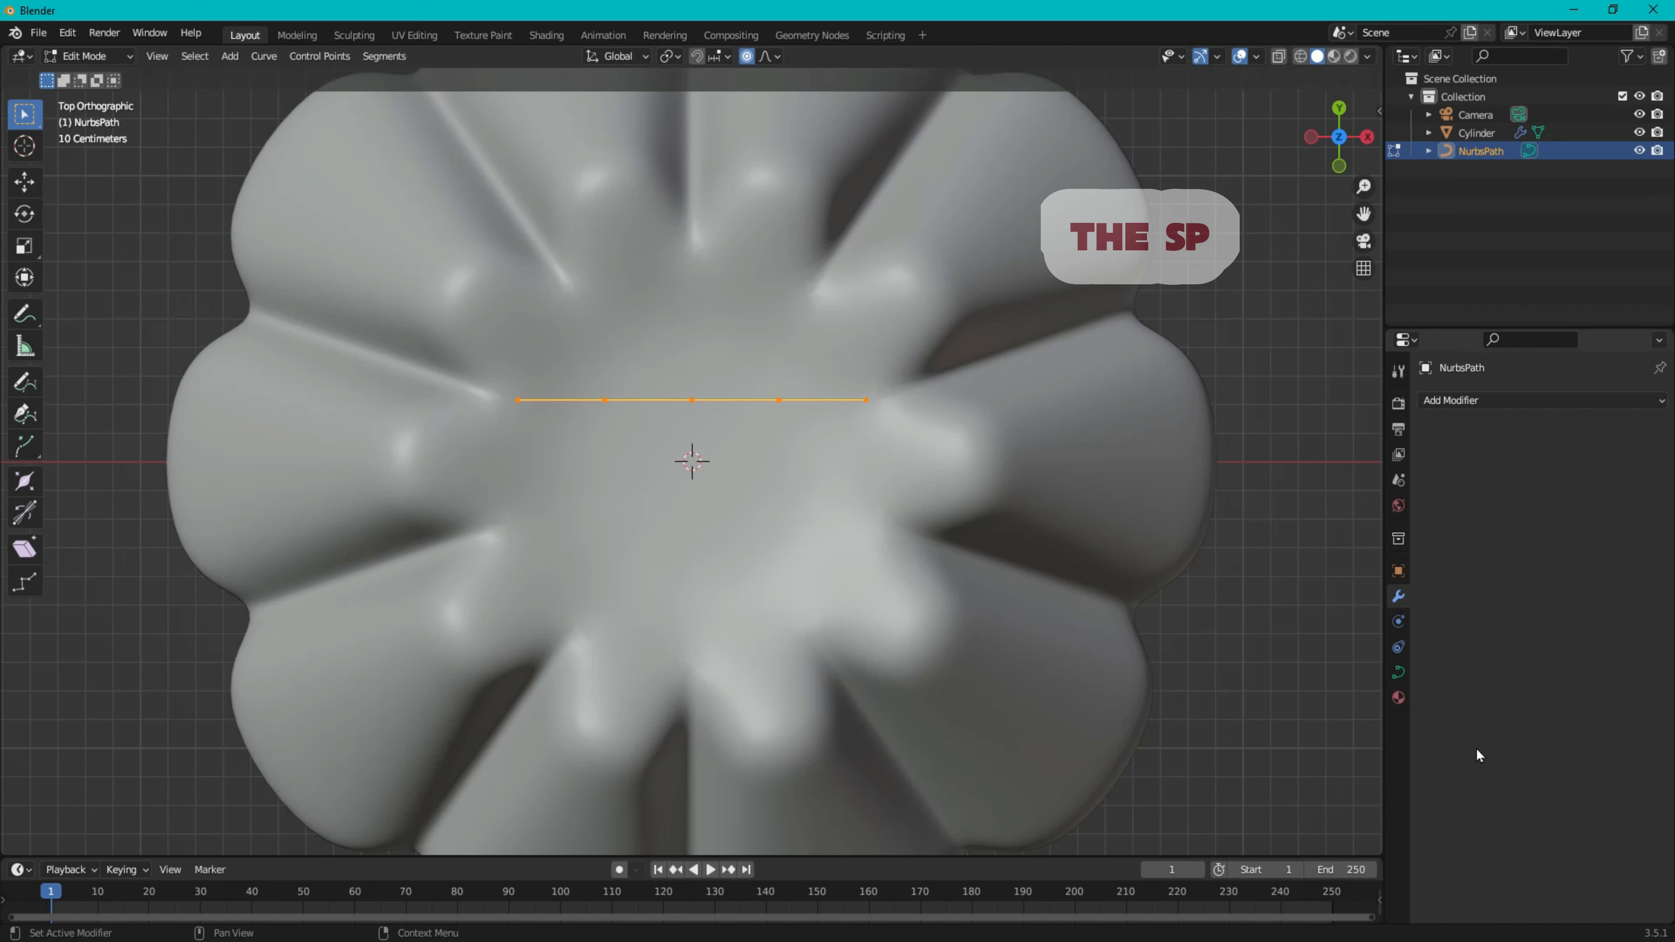
{"action": "left_click", "coordinate": [1398, 671]}
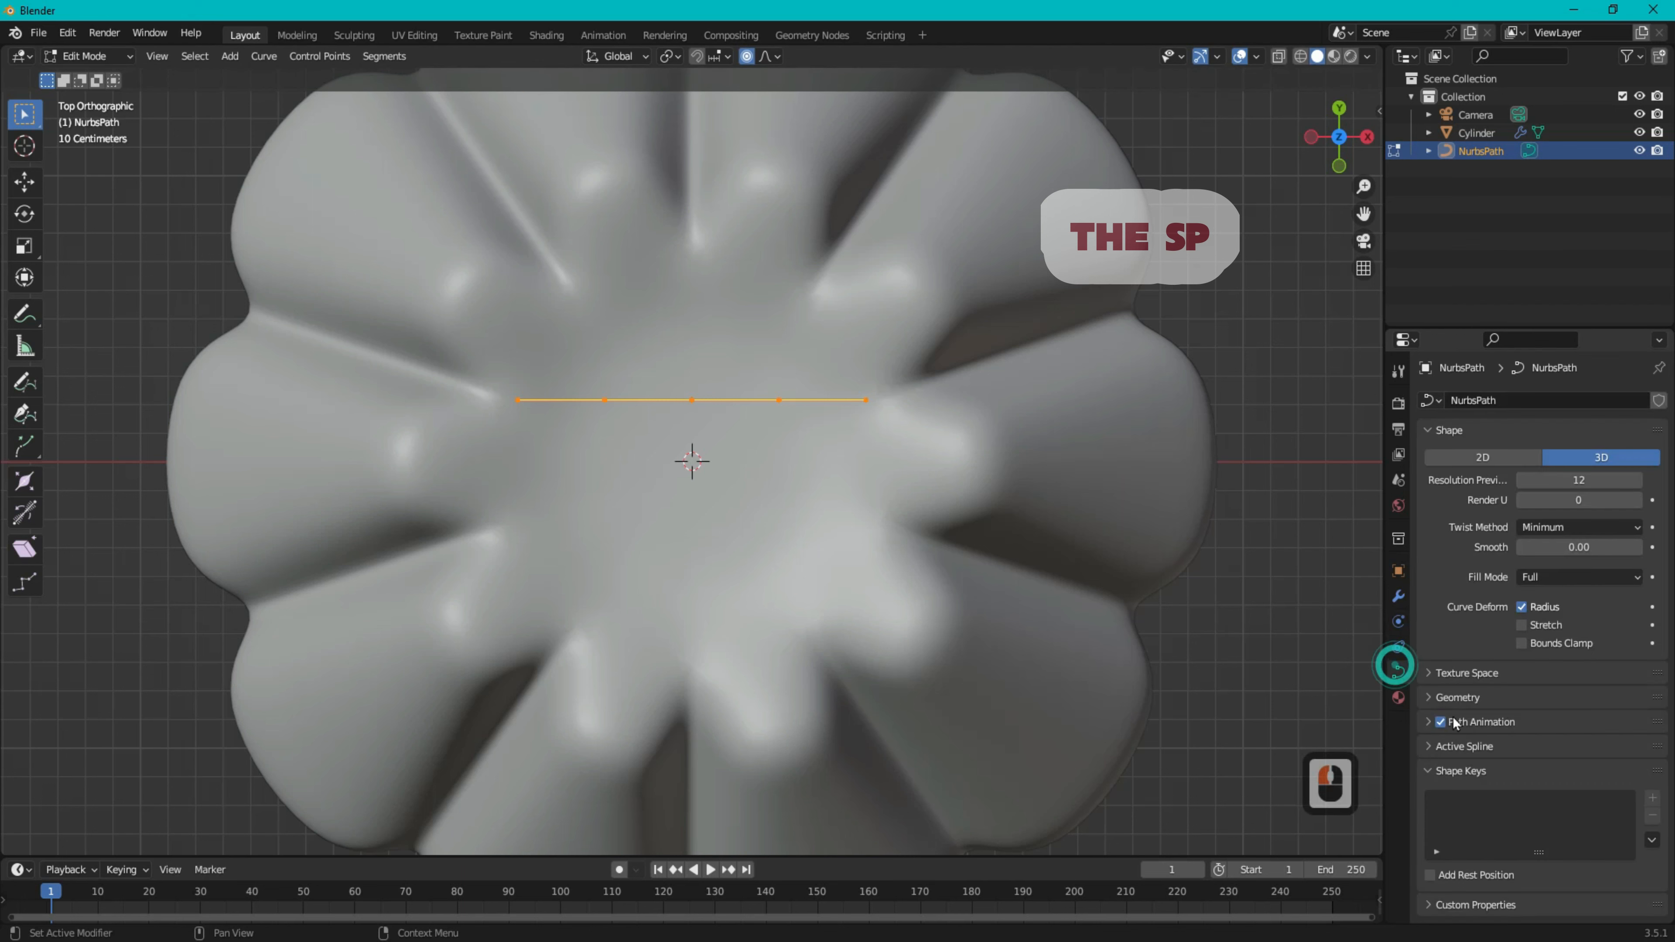
{"action": "left_click", "coordinate": [1444, 698]}
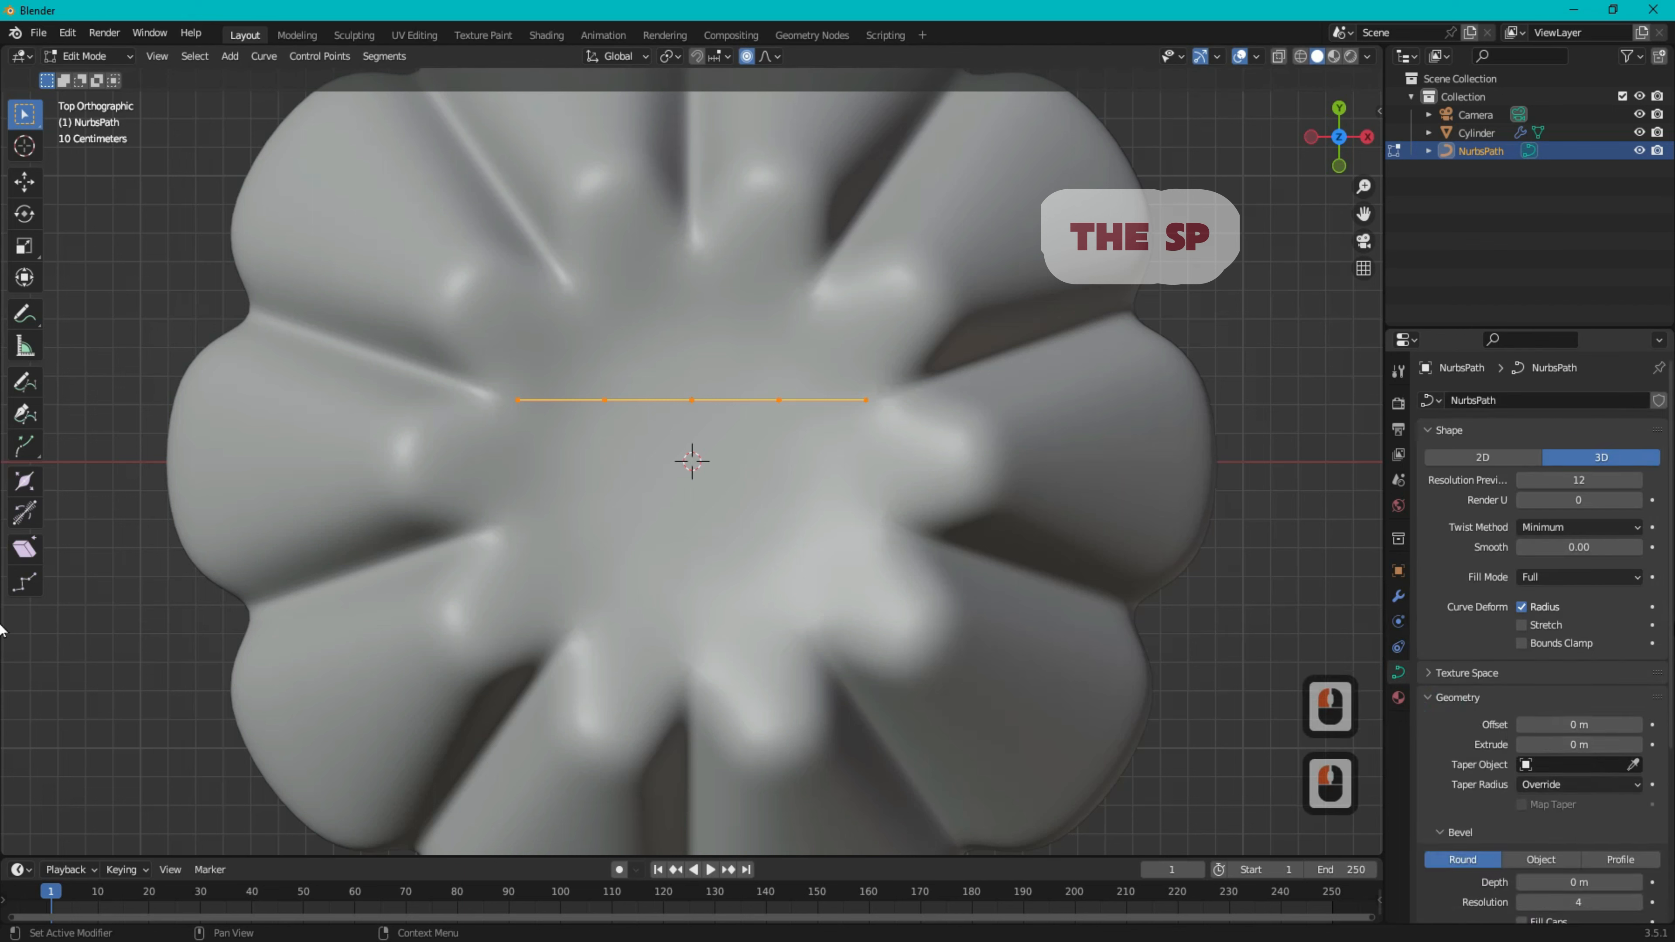
{"action": "left_click", "coordinate": [1666, 551]}
{"action": "left_click_drag", "start_coordinate": [1666, 551], "coordinate": [1666, 660]}
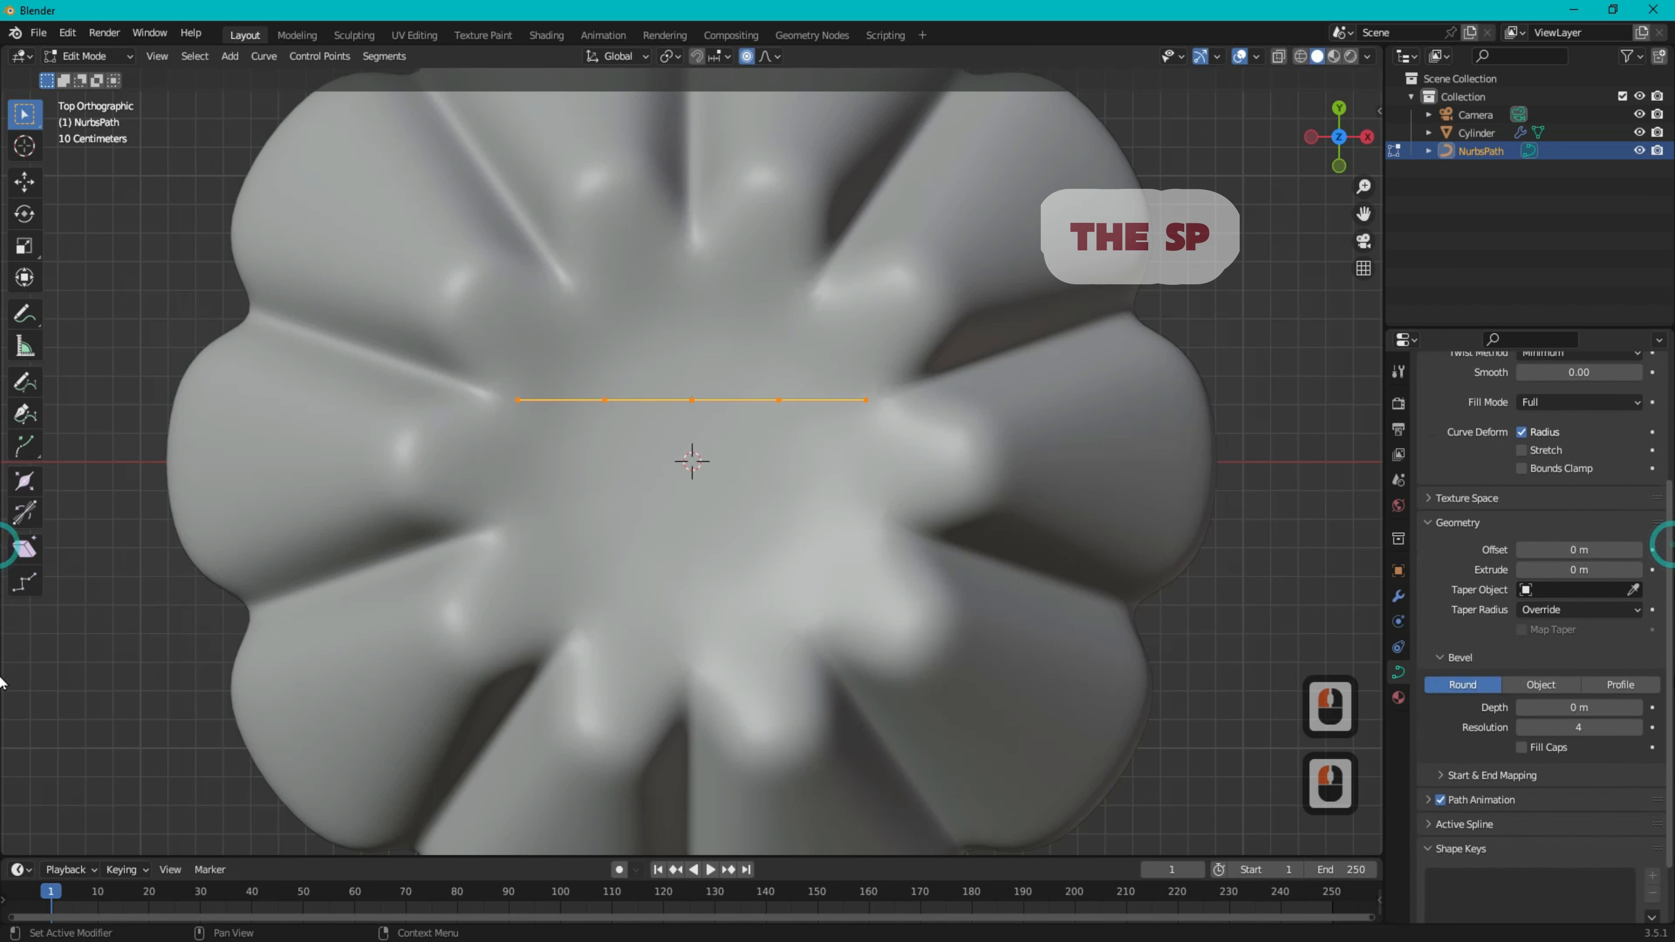
{"action": "left_click", "coordinate": [1638, 685]}
{"action": "double_click", "coordinate": [1599, 700]}
{"action": "type", "text": "0.15"}
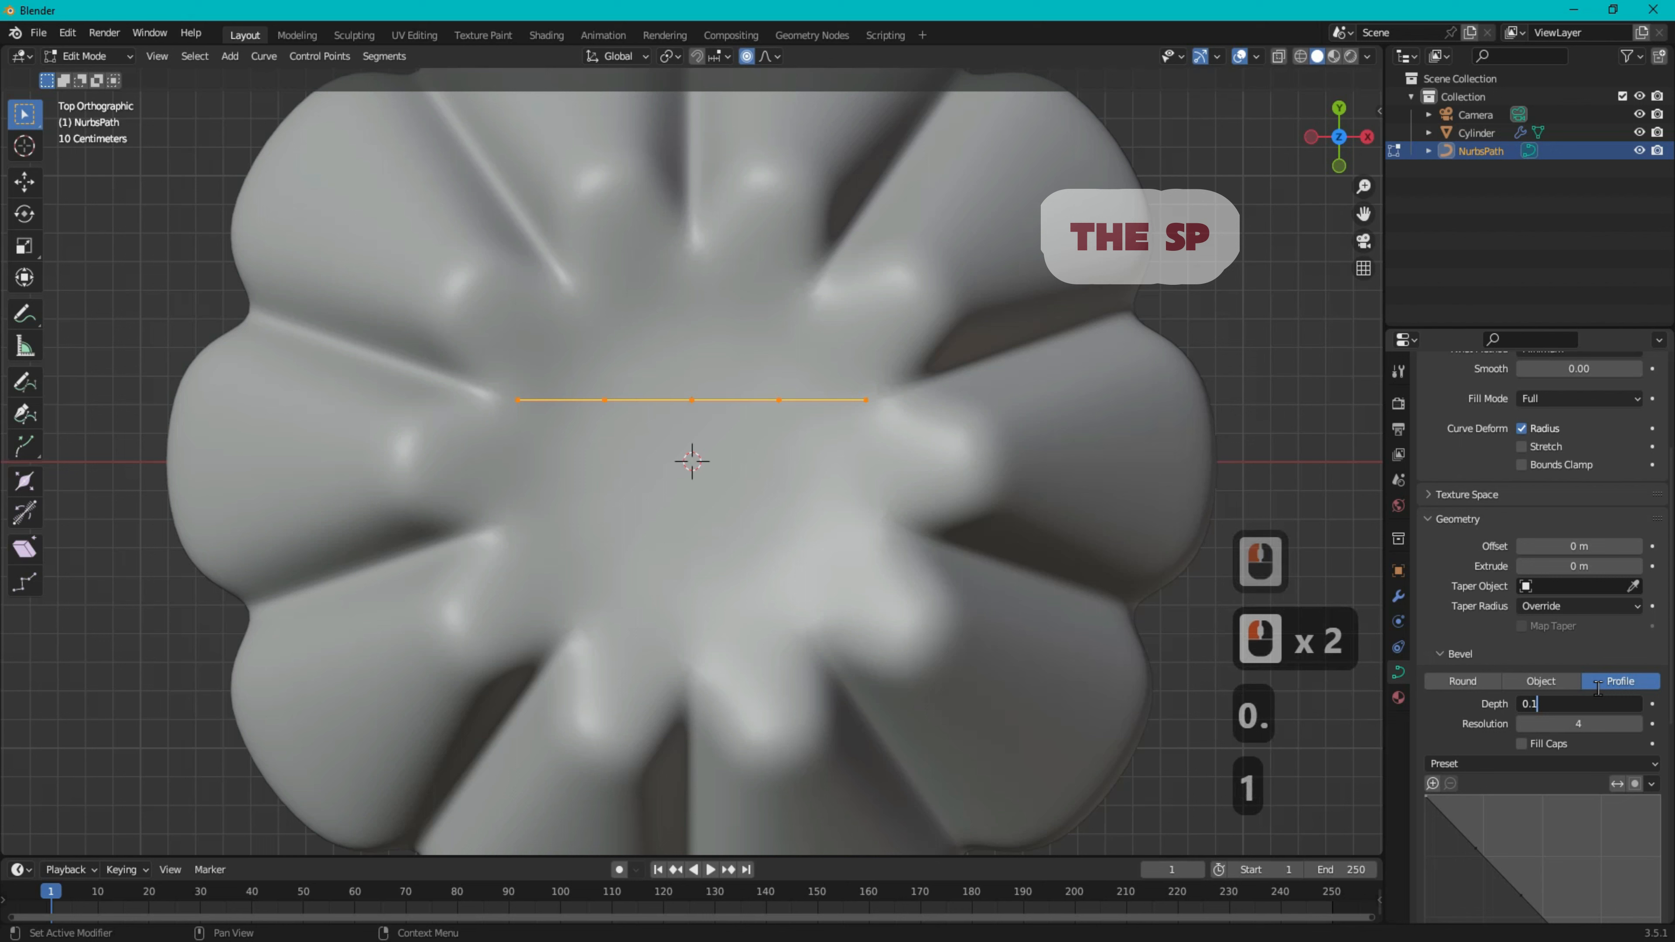
{"action": "left_click", "coordinate": [1584, 718]}
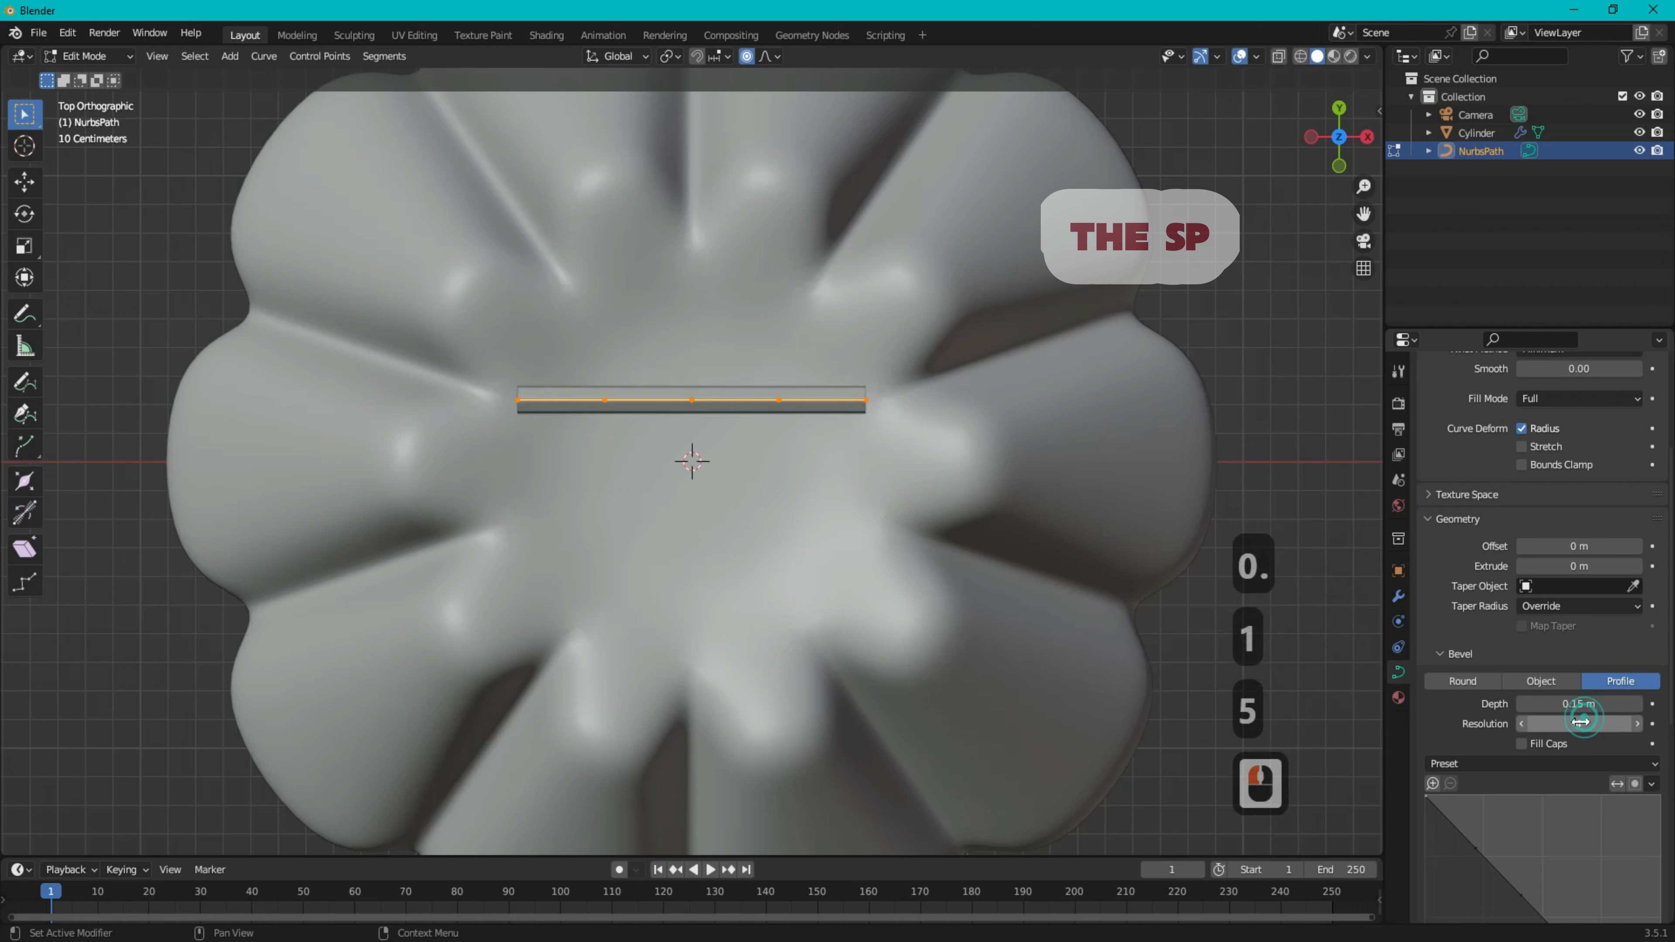
- Set the path's bevel resolution to 20 and its bevel depth to 0.19 m
{"action": "double_click", "coordinate": [1580, 722]}
{"action": "type", "text": "20"}
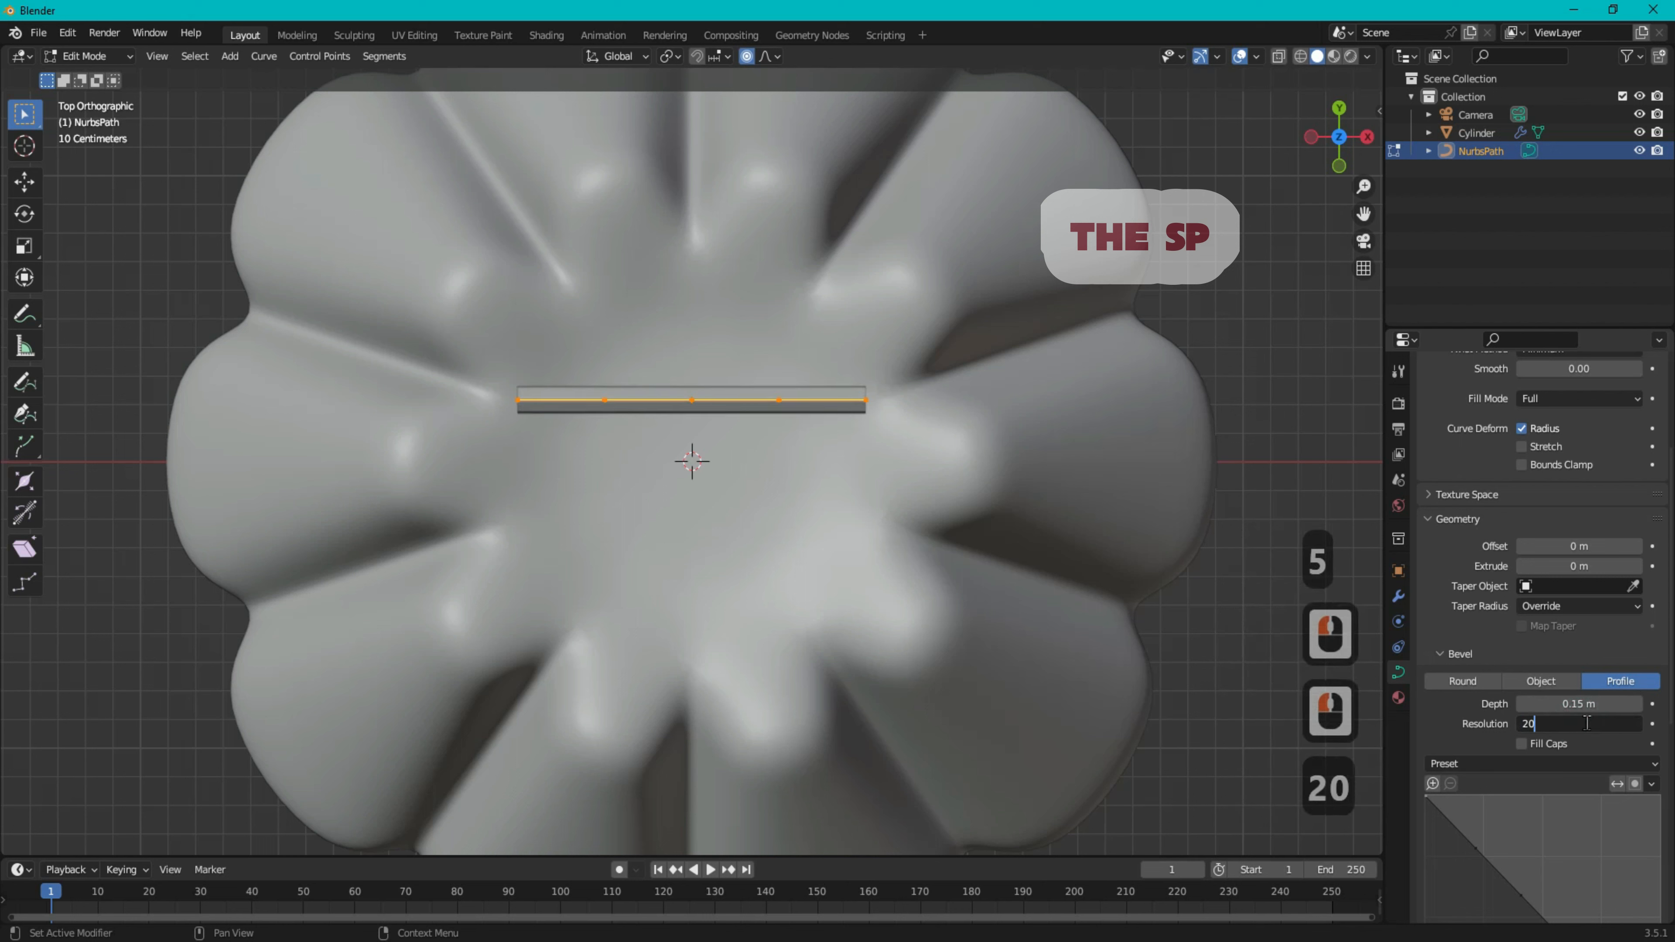
{"action": "left_click", "coordinate": [1465, 720]}
{"action": "left_click", "coordinate": [1587, 704]}
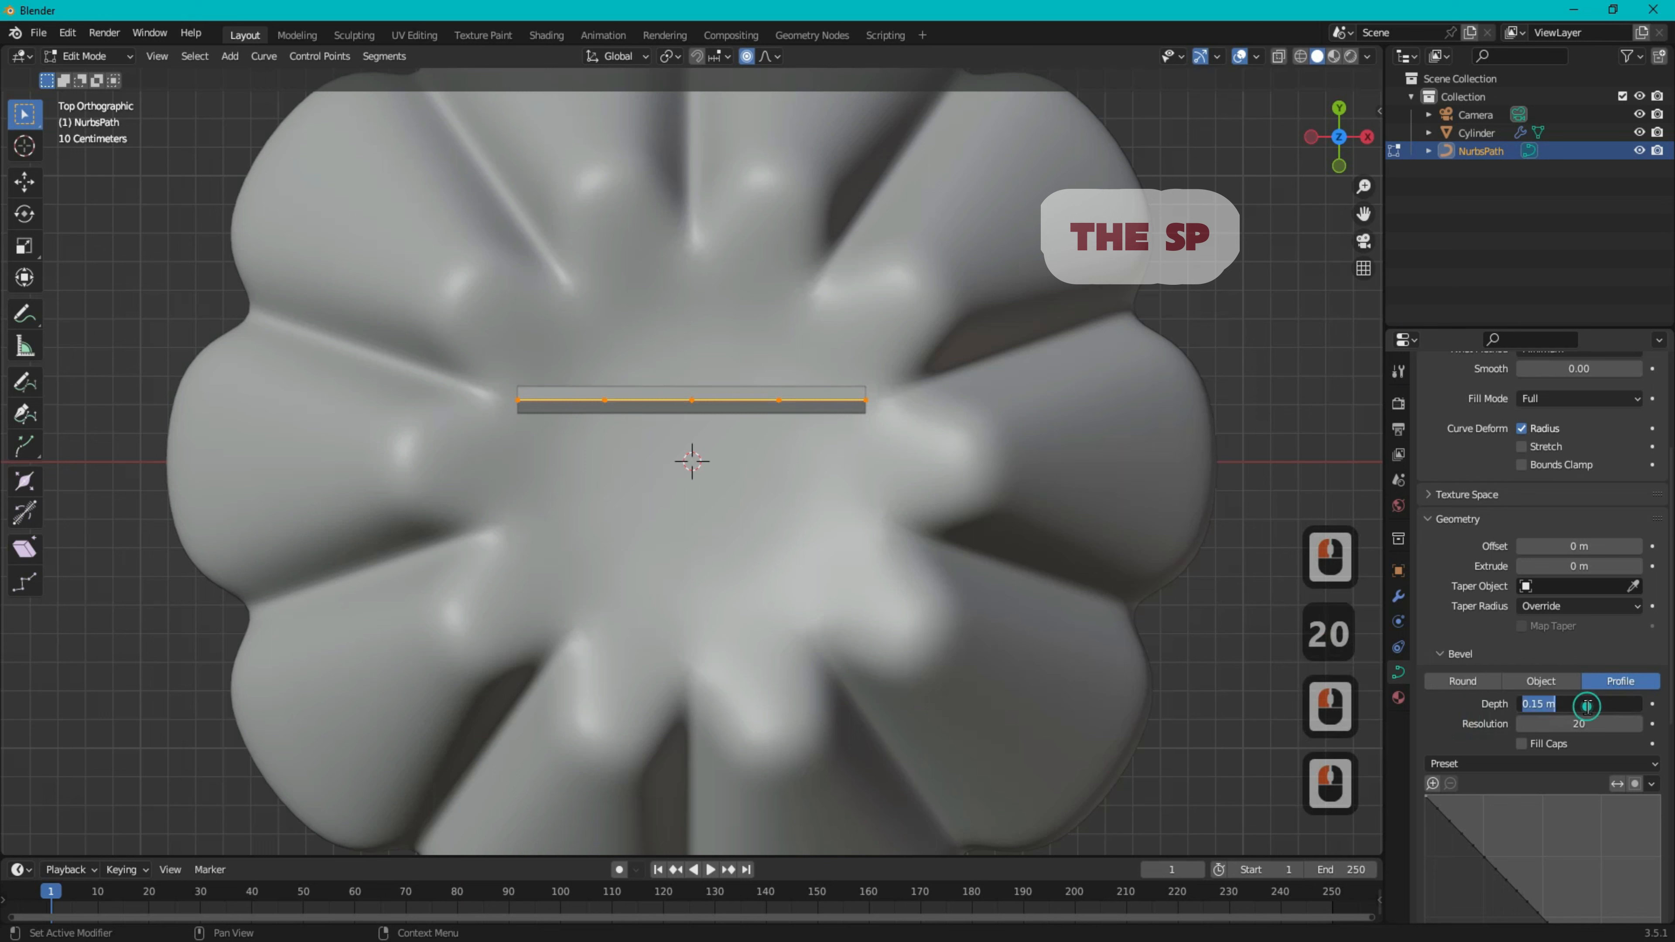
{"action": "type", "text": "0.1"}
{"action": "left_click", "coordinate": [1461, 713]}
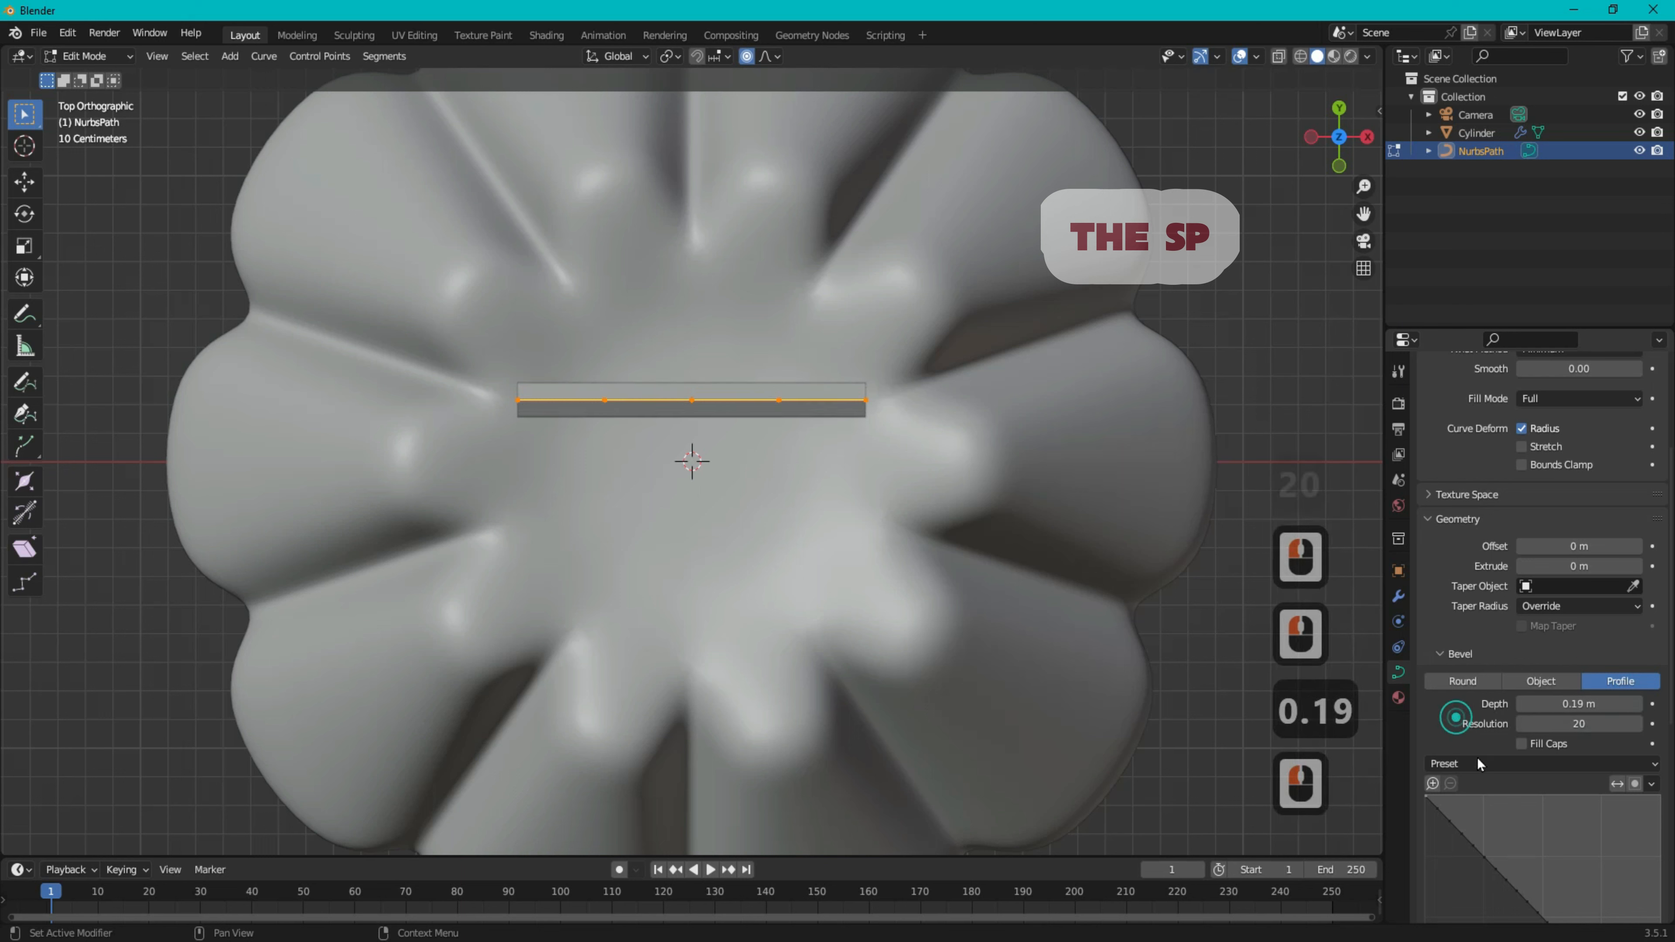
- Apply the Cornice Molding preset to the bevel profile and select the path's left end control point
{"action": "left_click", "coordinate": [1484, 763]}
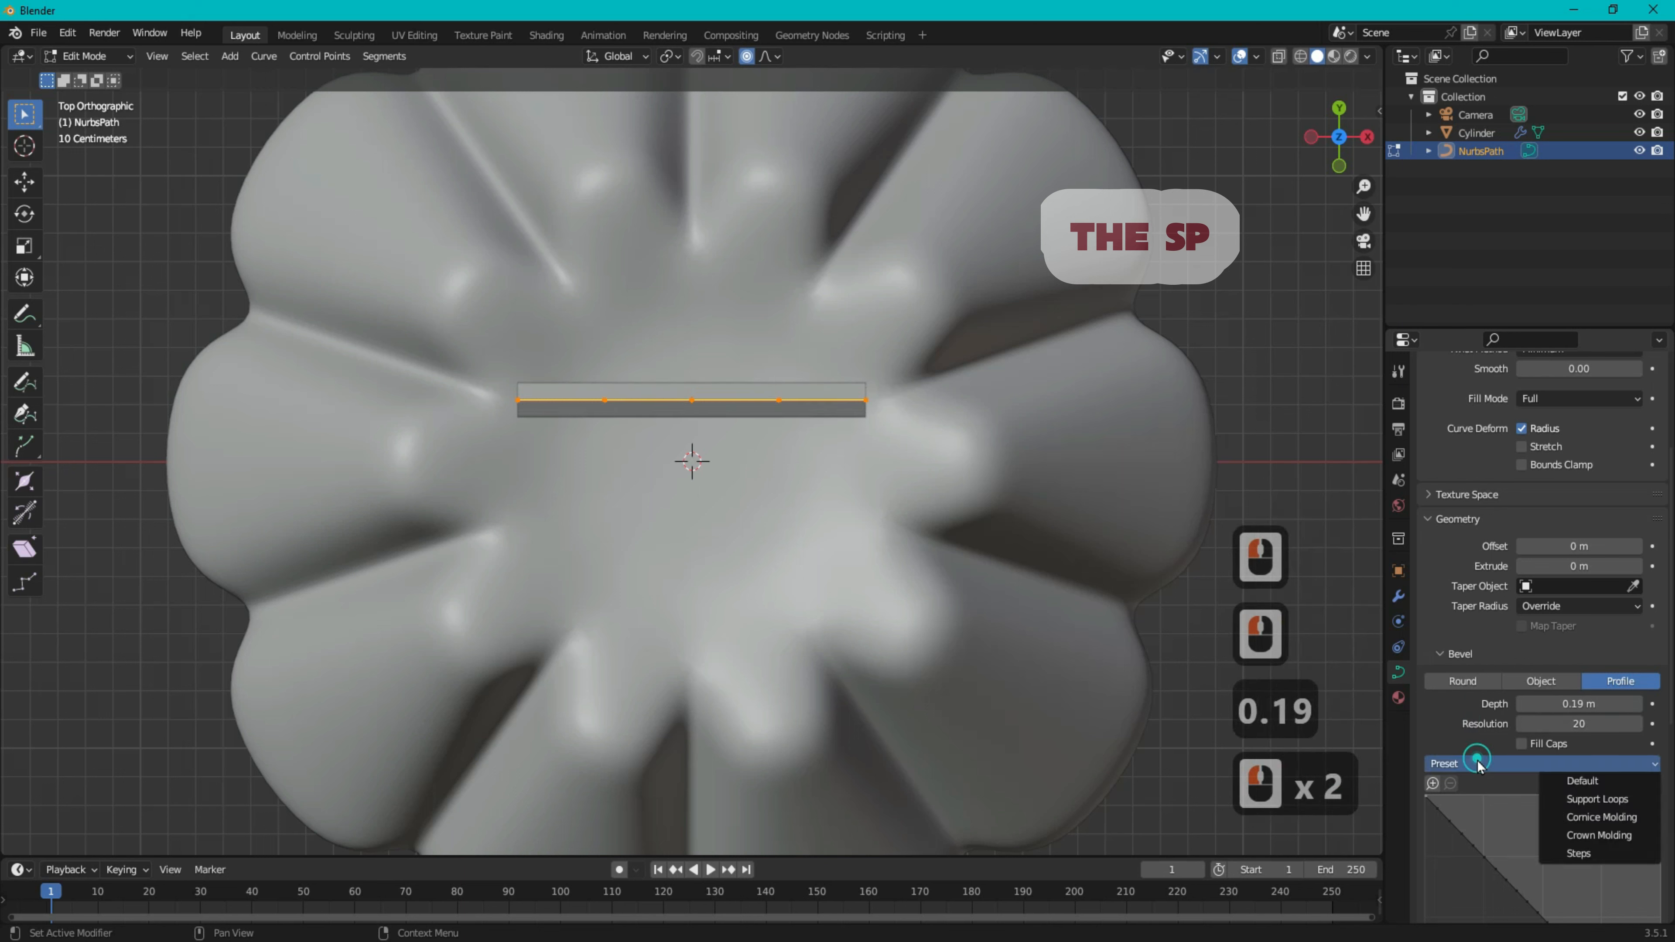
{"action": "left_click", "coordinate": [1583, 817]}
{"action": "left_click", "coordinate": [516, 399]}
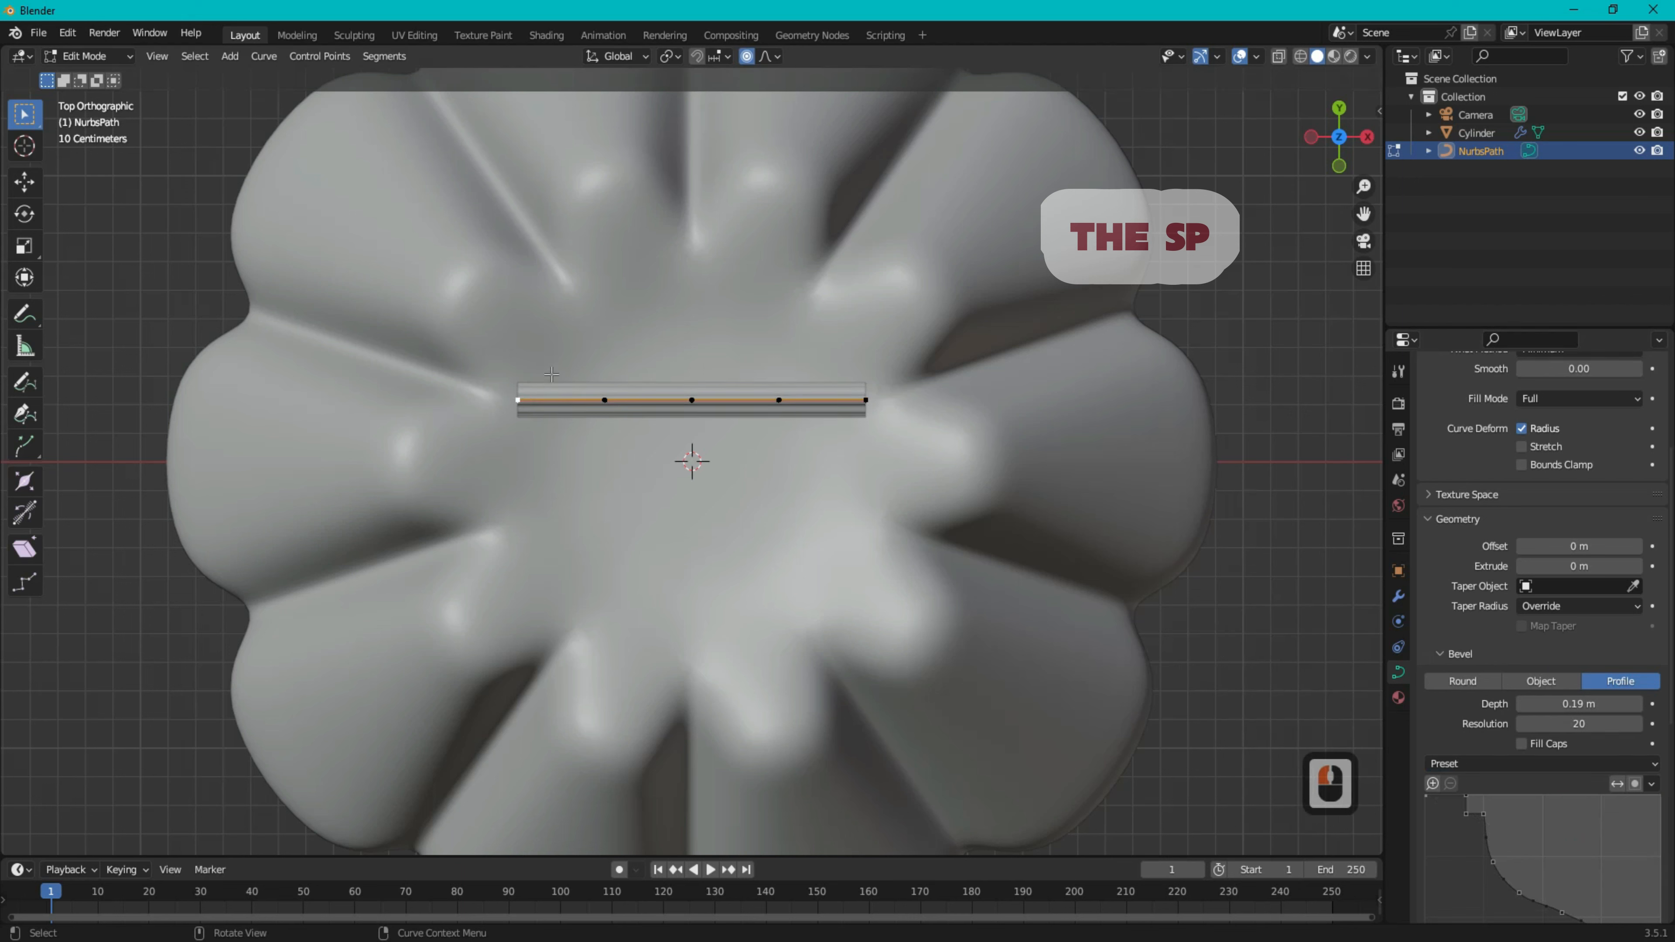
- Shrink the radius of the path's left end control point by a factor of about 0.092 and turn off proportional editing
{"action": "key", "text": "alt+s"}
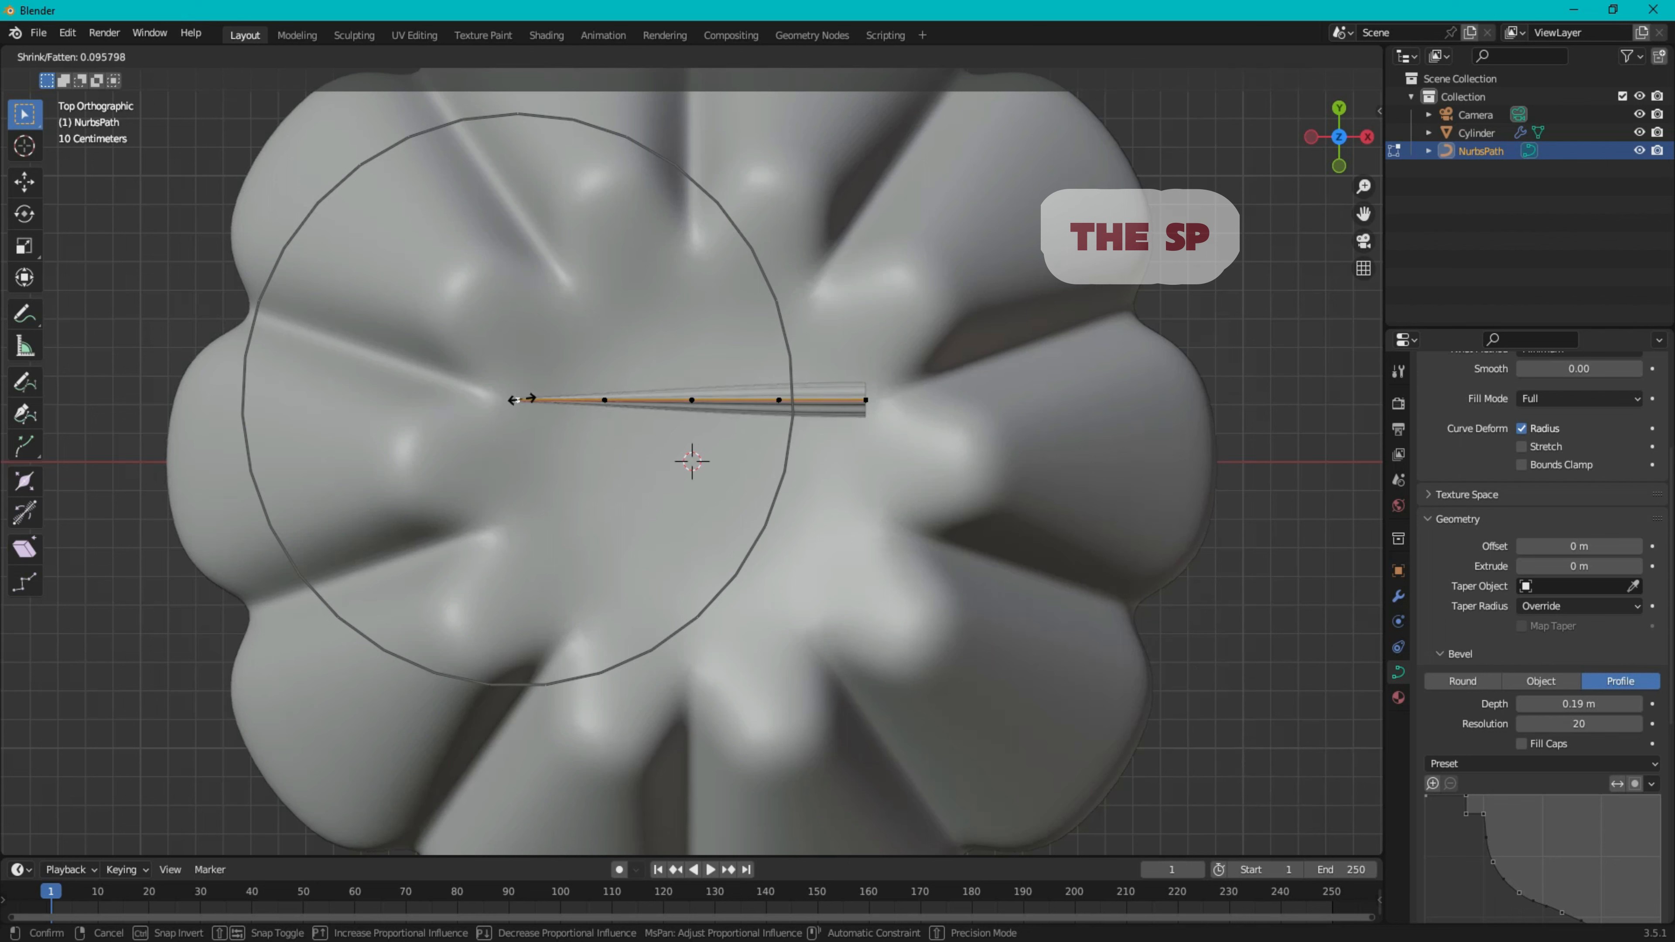
{"action": "left_click", "coordinate": [520, 394]}
{"action": "scroll", "coordinate": [1059, 196], "scroll_direction": "down", "scroll_amount": 1}
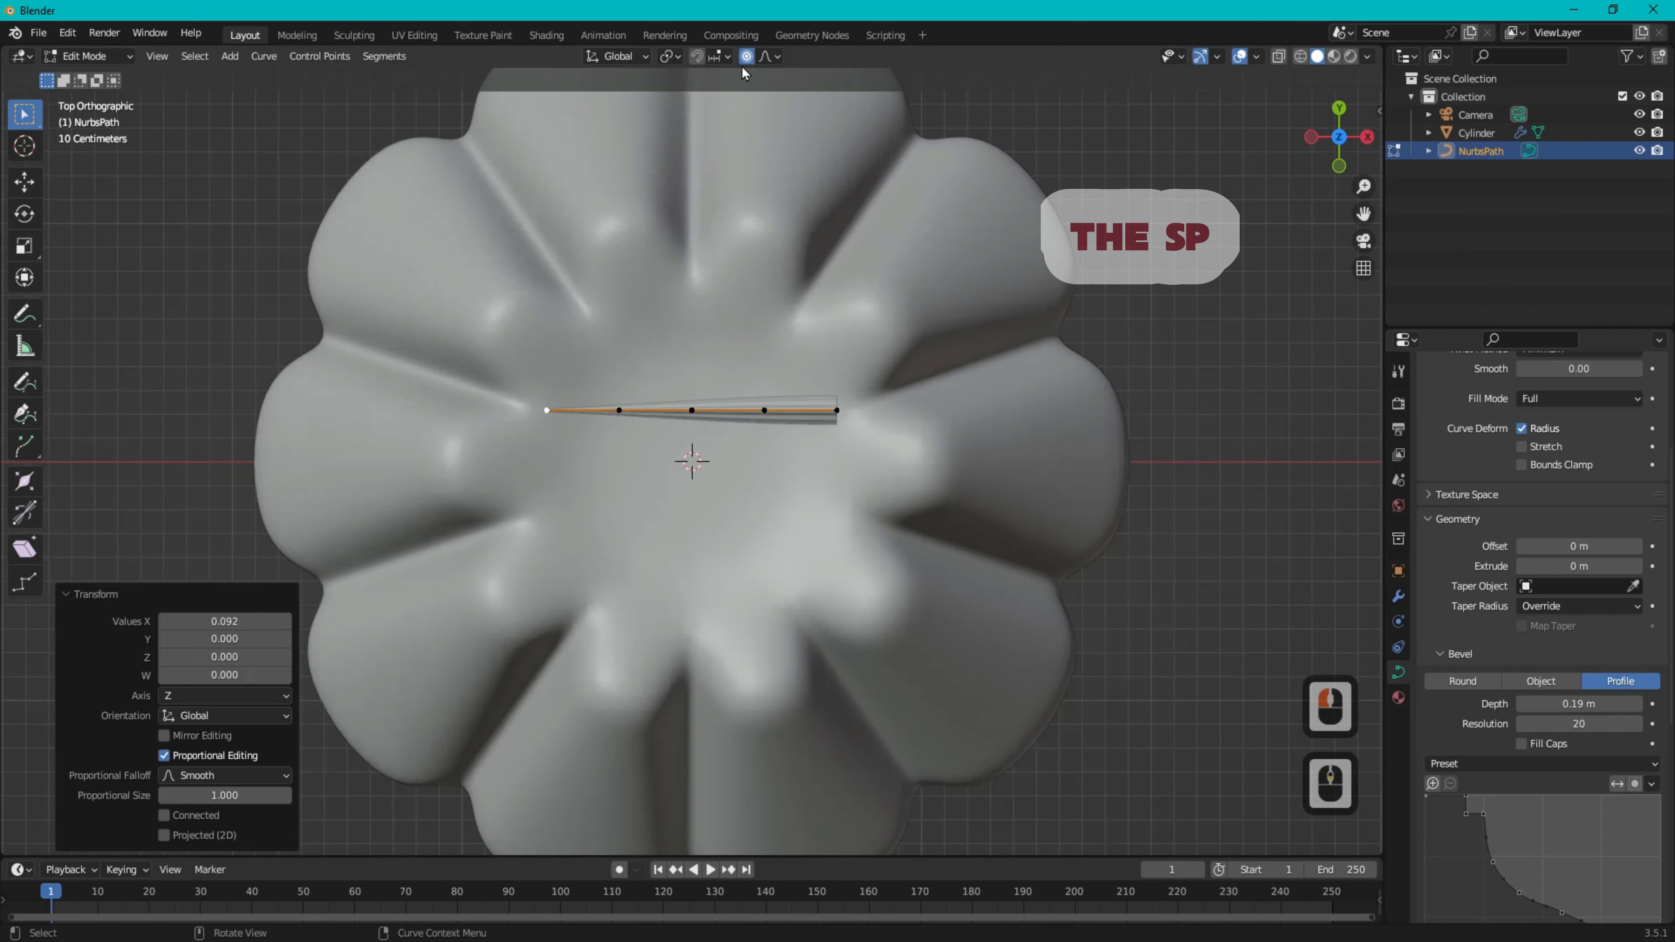
- Fatten the bevel radius at the path's second control point from the left so the tip widens quickly
{"action": "left_click", "coordinate": [641, 383]}
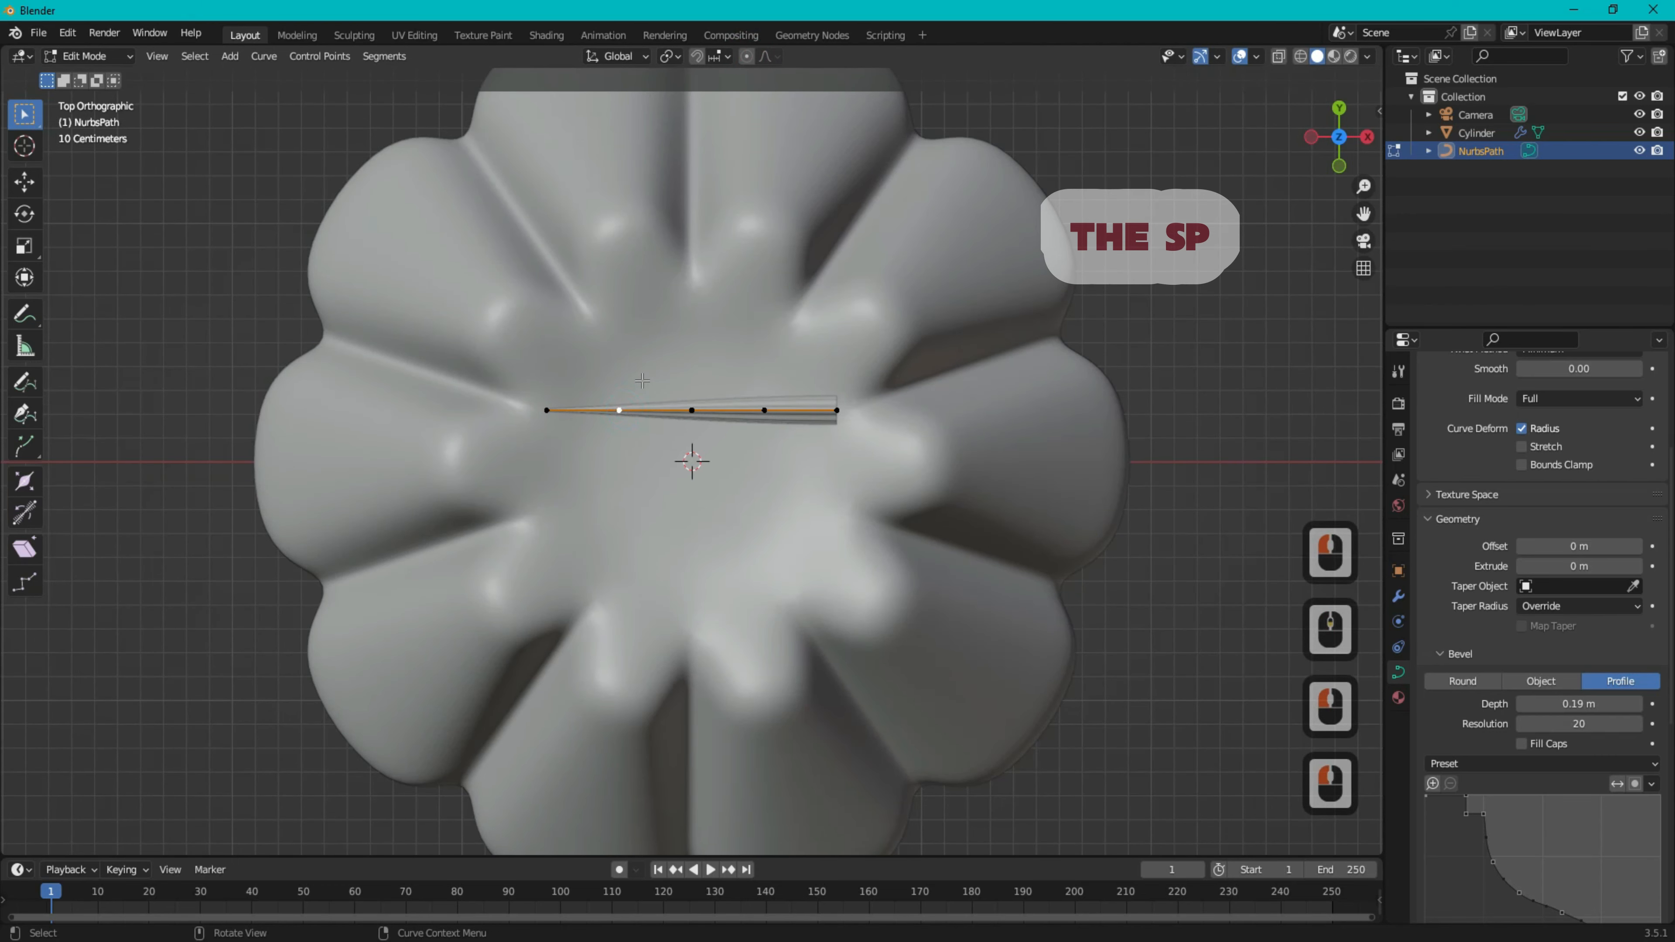
{"action": "key", "text": "s"}
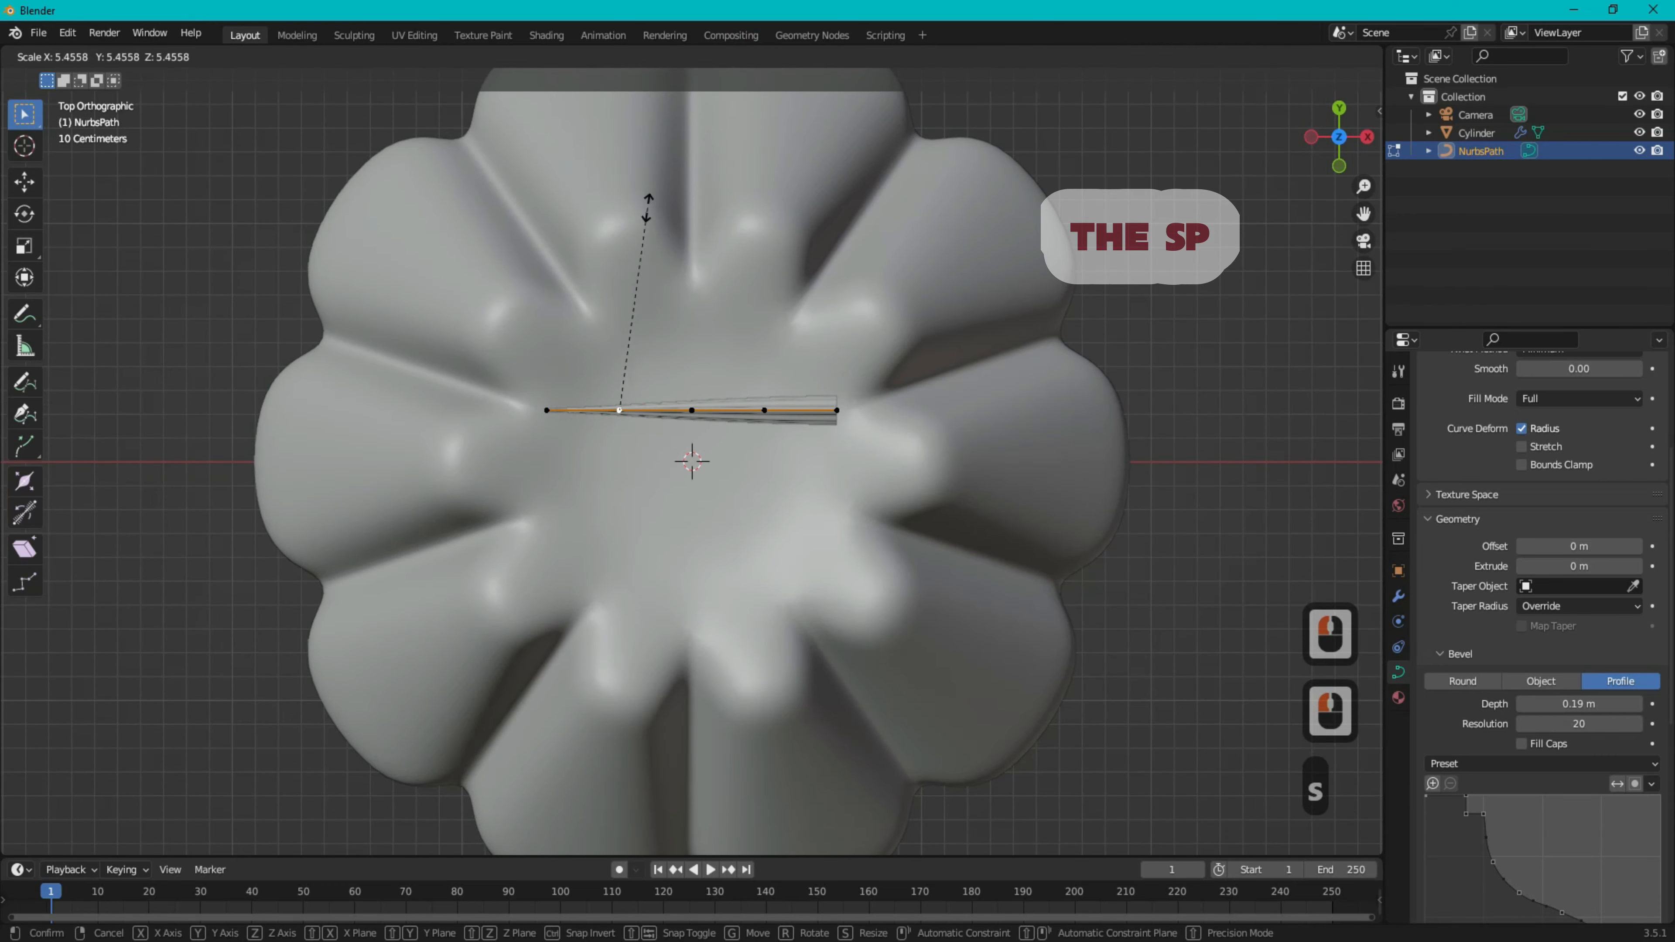
{"action": "key", "text": "alt+s"}
{"action": "left_click", "coordinate": [647, 179]}
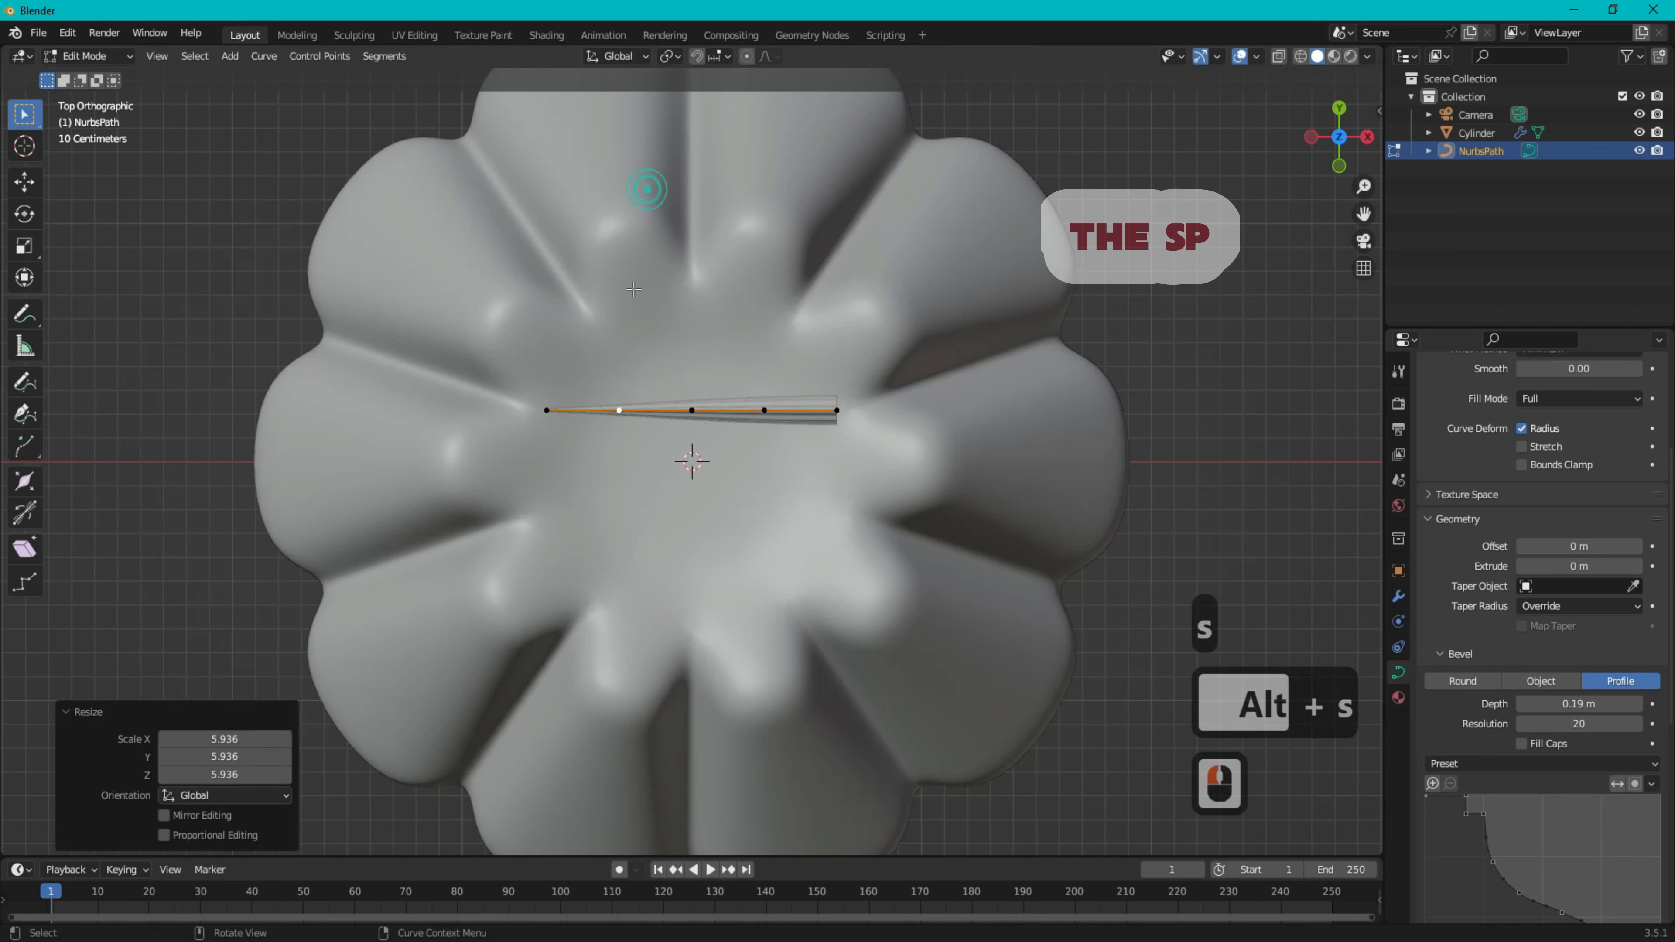
{"action": "key", "text": "alt+s"}
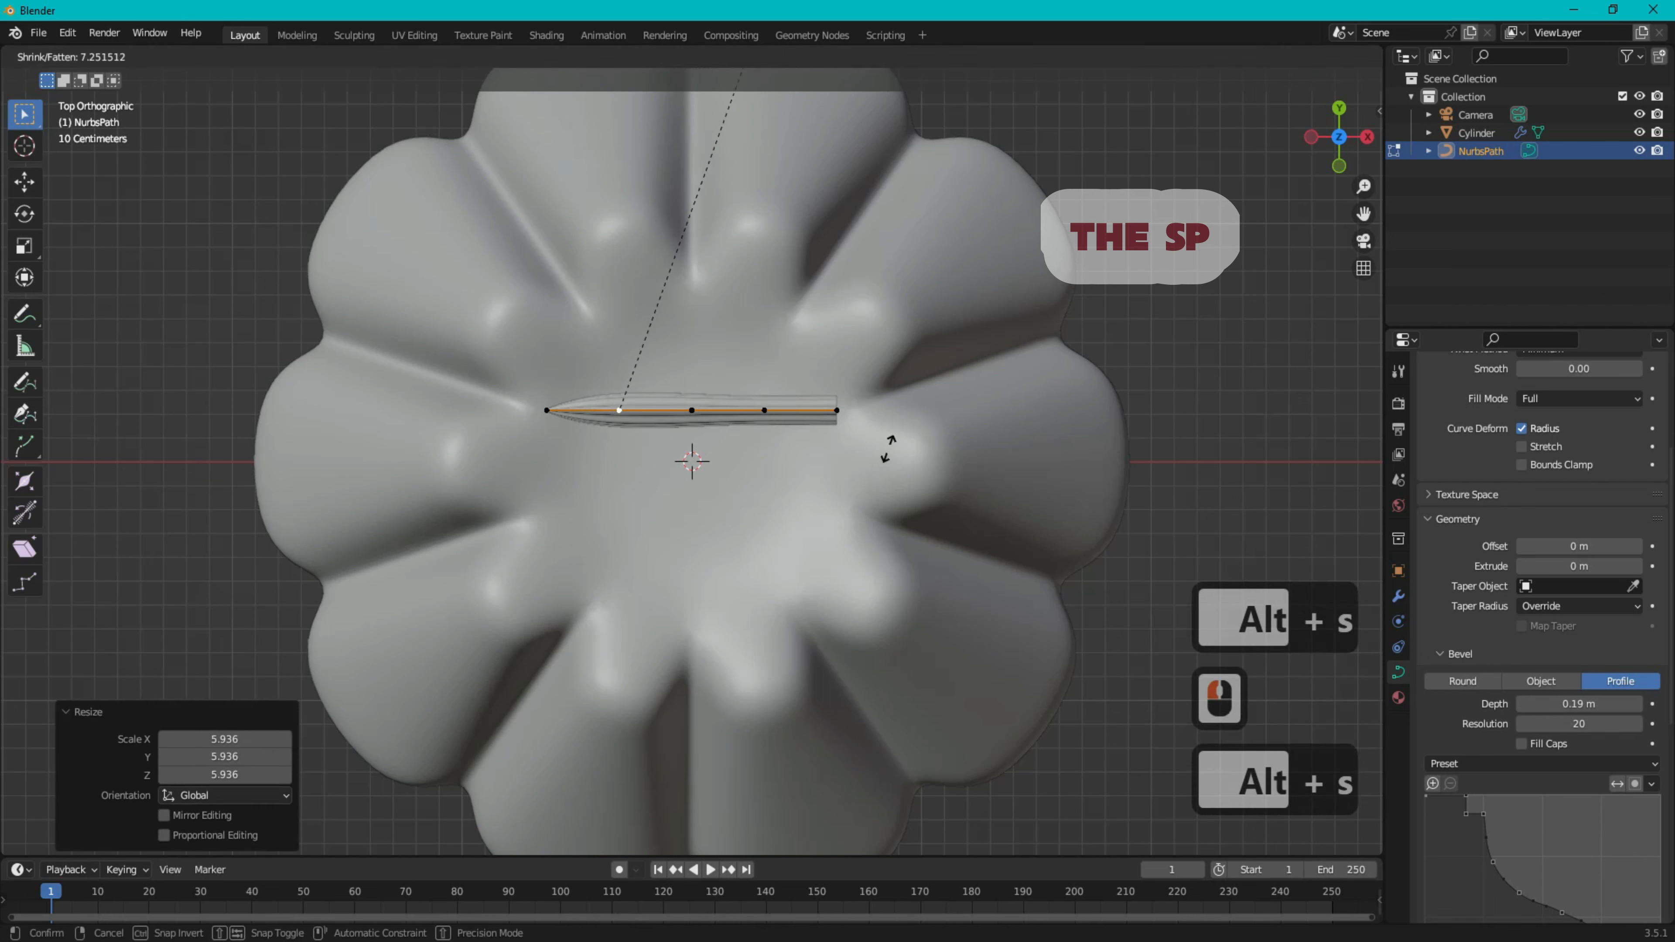
{"action": "left_click", "coordinate": [810, 386]}
- Fatten the bevel radius at the middle and fourth control points, by a factor of about 2.75 at the fourth
{"action": "left_click", "coordinate": [699, 407]}
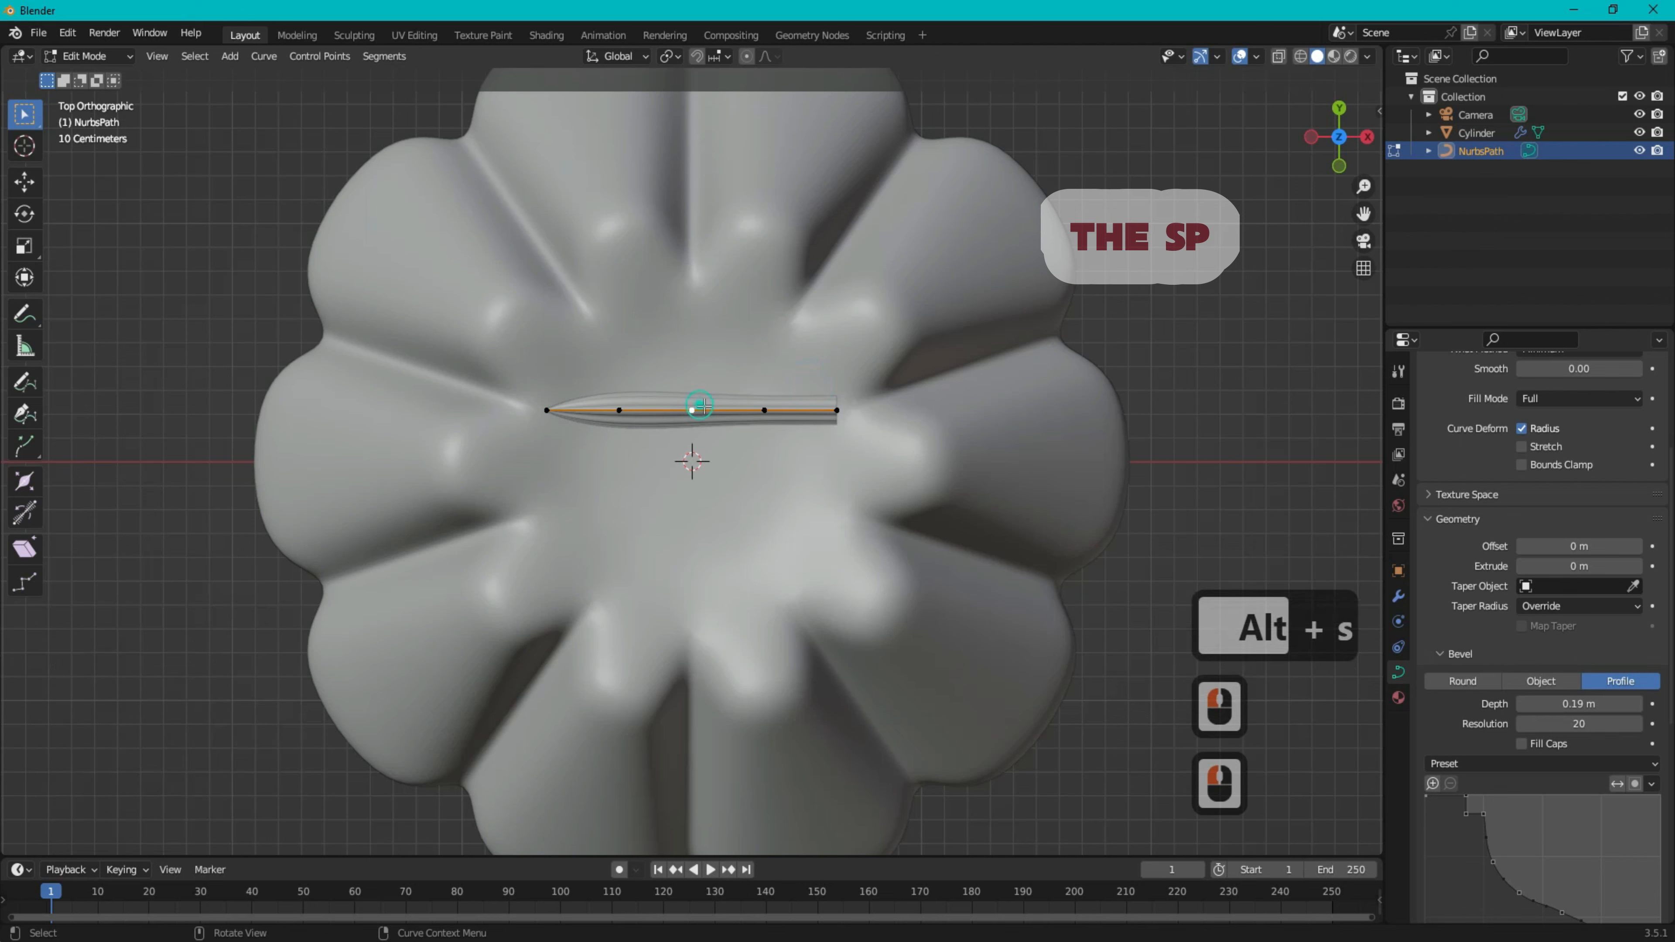
{"action": "key", "text": "alt+s"}
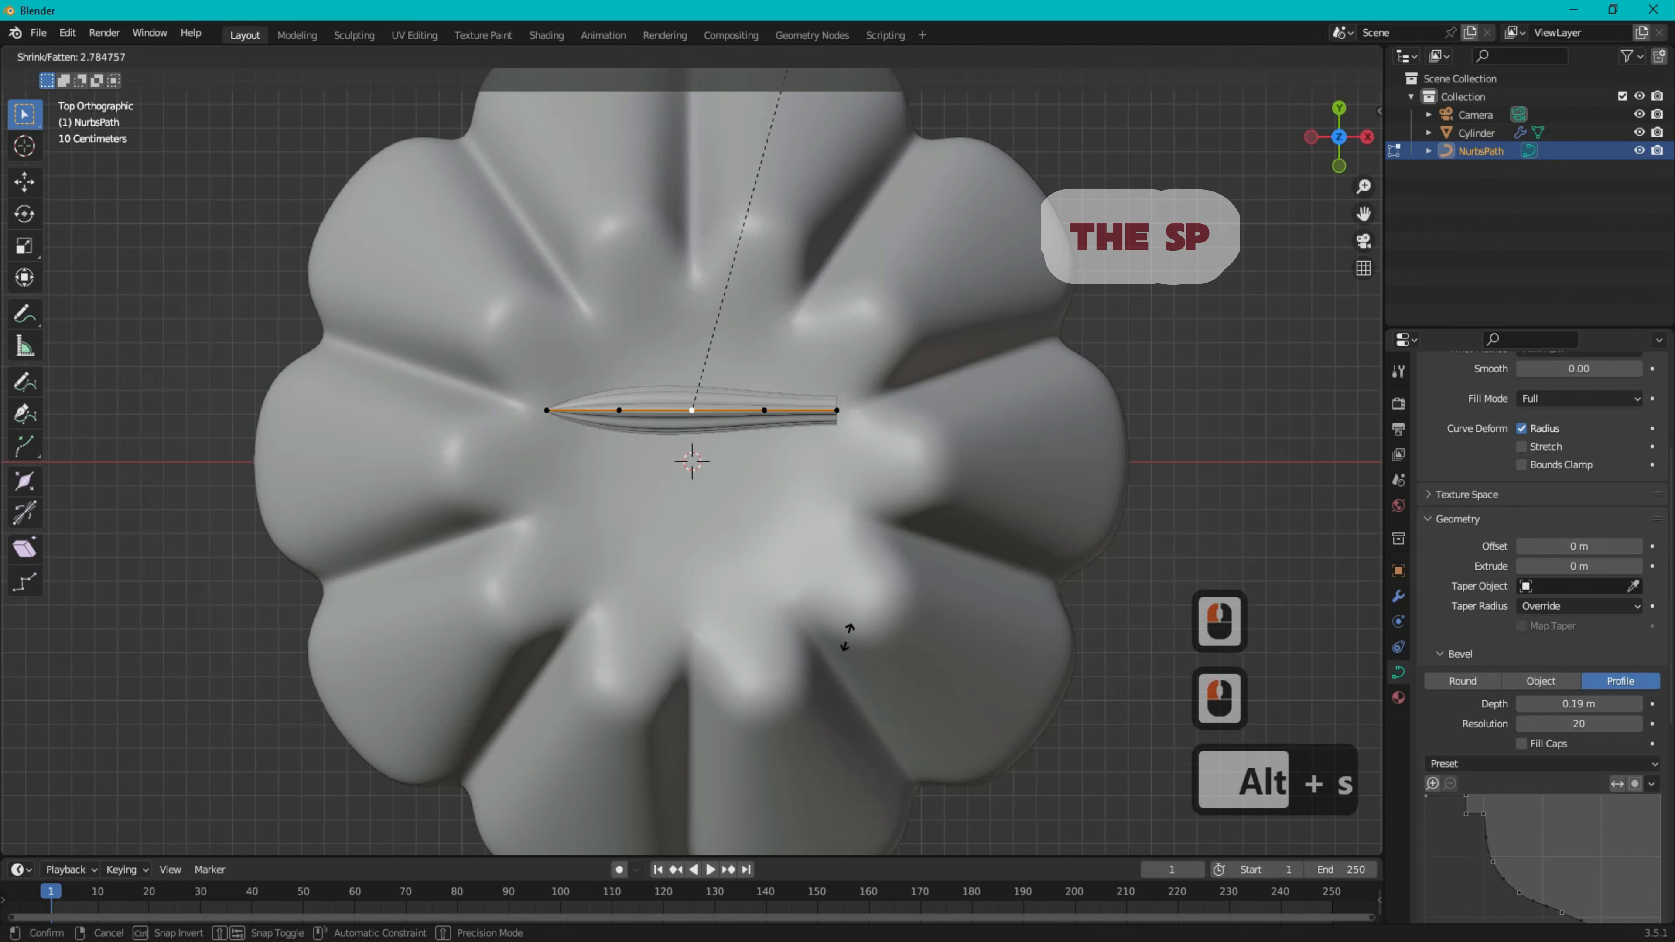
{"action": "left_click", "coordinate": [847, 635]}
{"action": "left_click", "coordinate": [762, 410]}
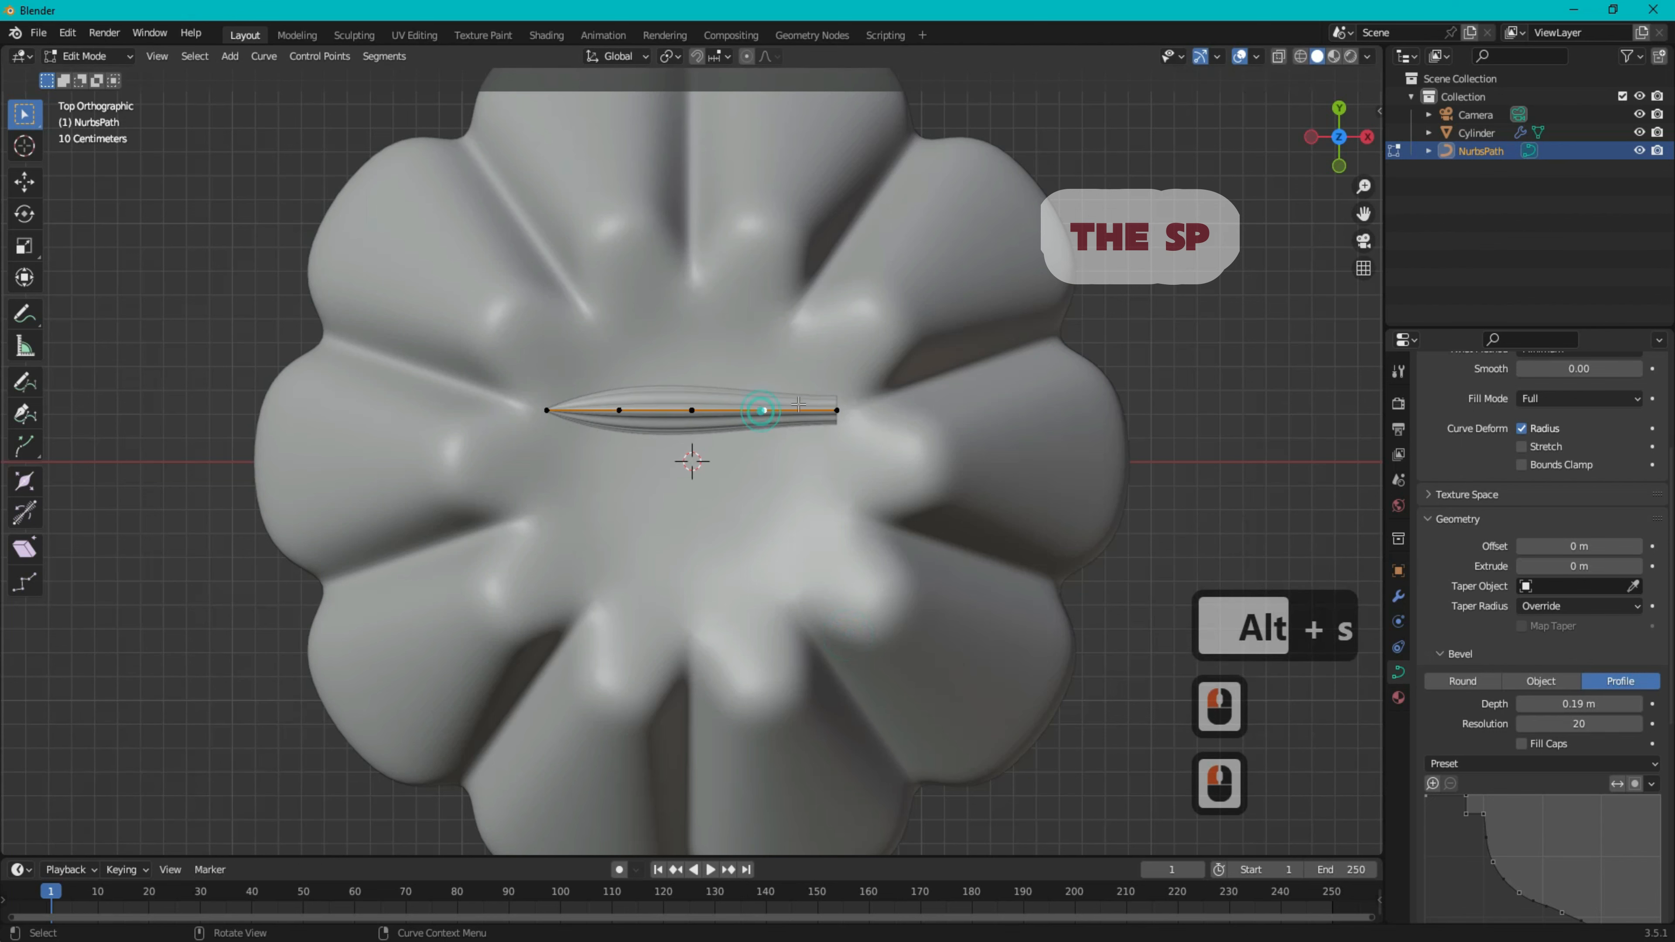
{"action": "key", "text": "alt+s"}
{"action": "left_click", "coordinate": [884, 172]}
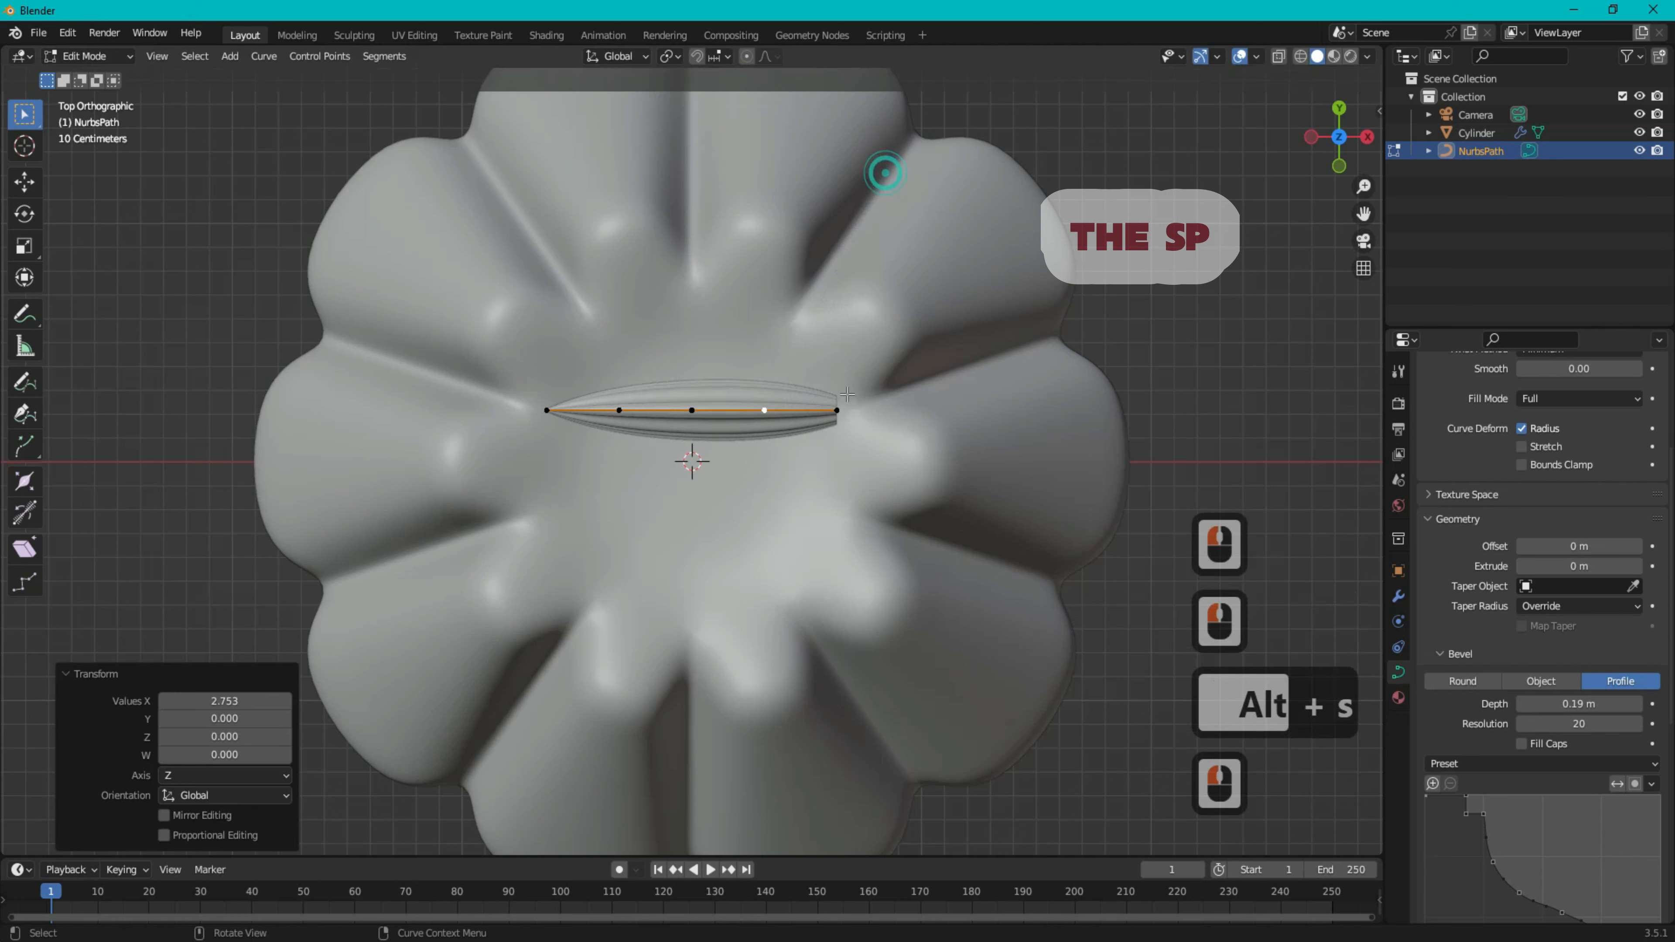
- Fatten the bevel radius at the path's right end control point by a factor of about 2.09
{"action": "left_click", "coordinate": [836, 410]}
{"action": "key", "text": "alt+s"}
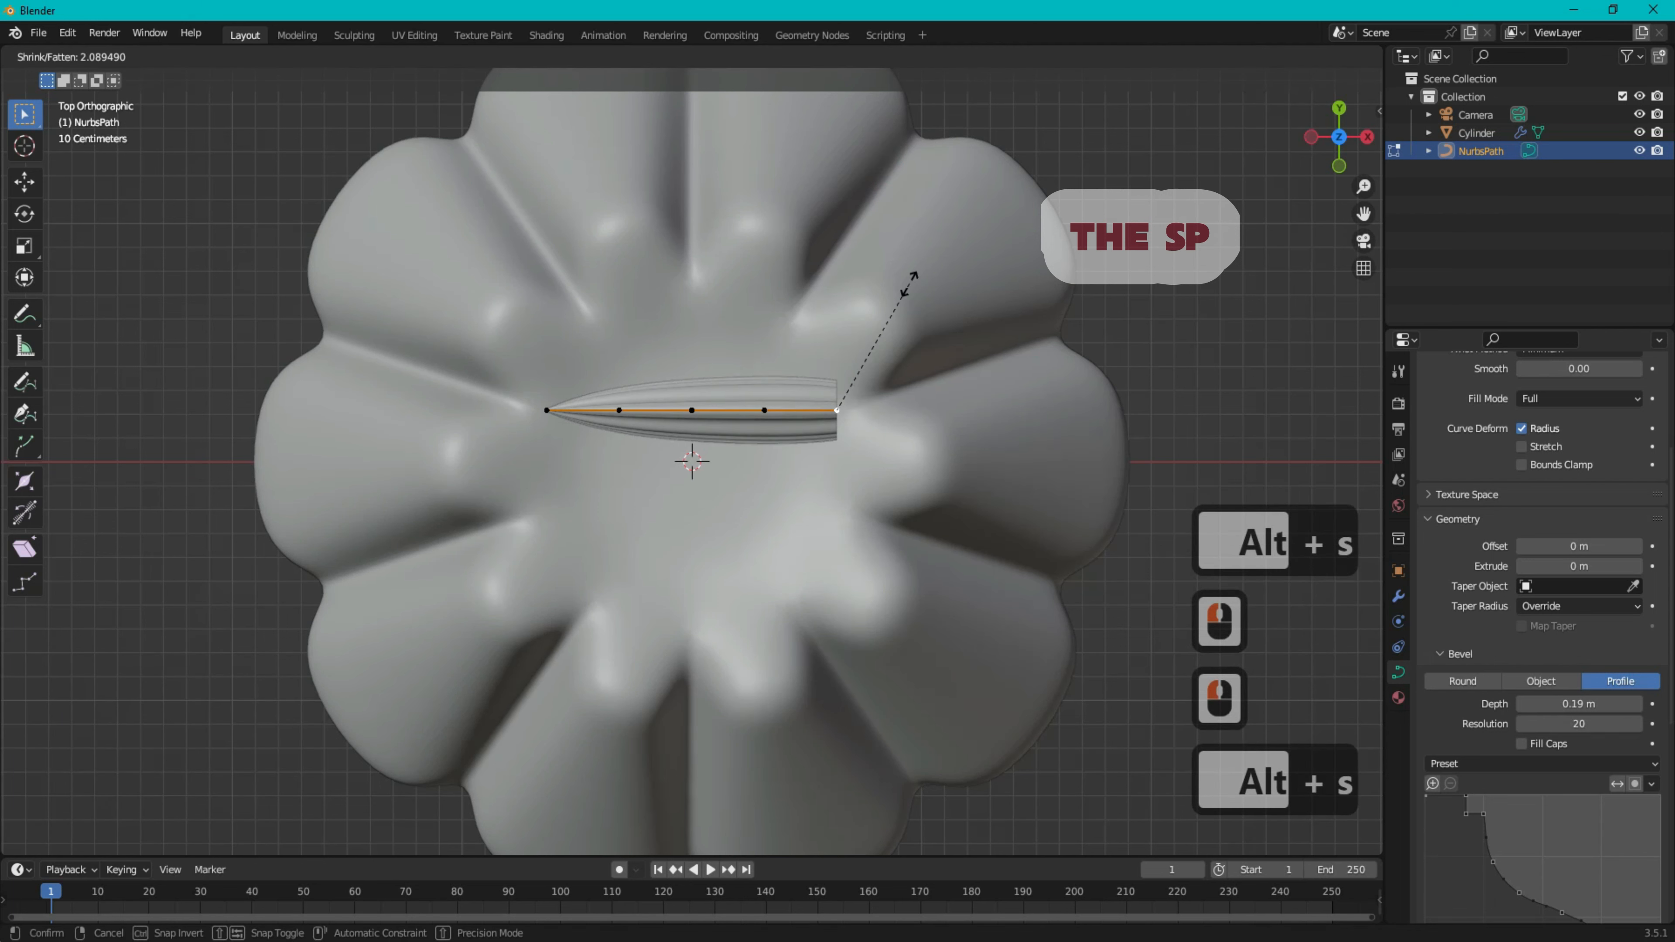
{"action": "left_click", "coordinate": [908, 283]}
- Move the second control point up along Y and the middle one about 0.17 m in X and 0.24 m in Y
{"action": "left_click", "coordinate": [618, 410]}
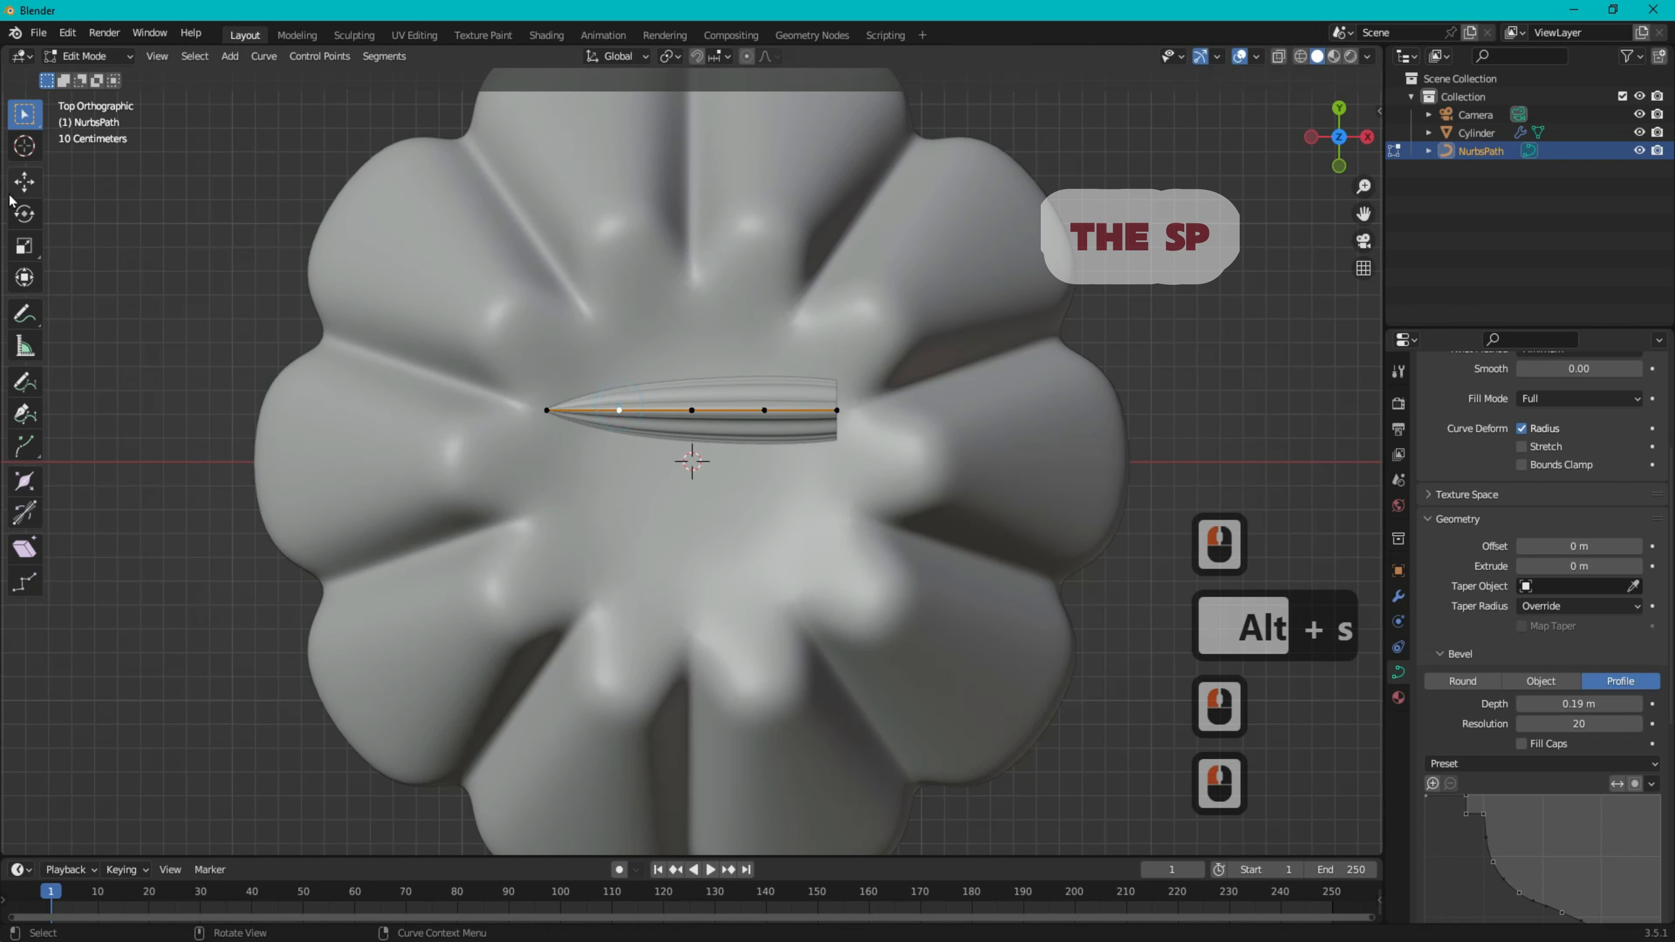
{"action": "left_click", "coordinate": [24, 182]}
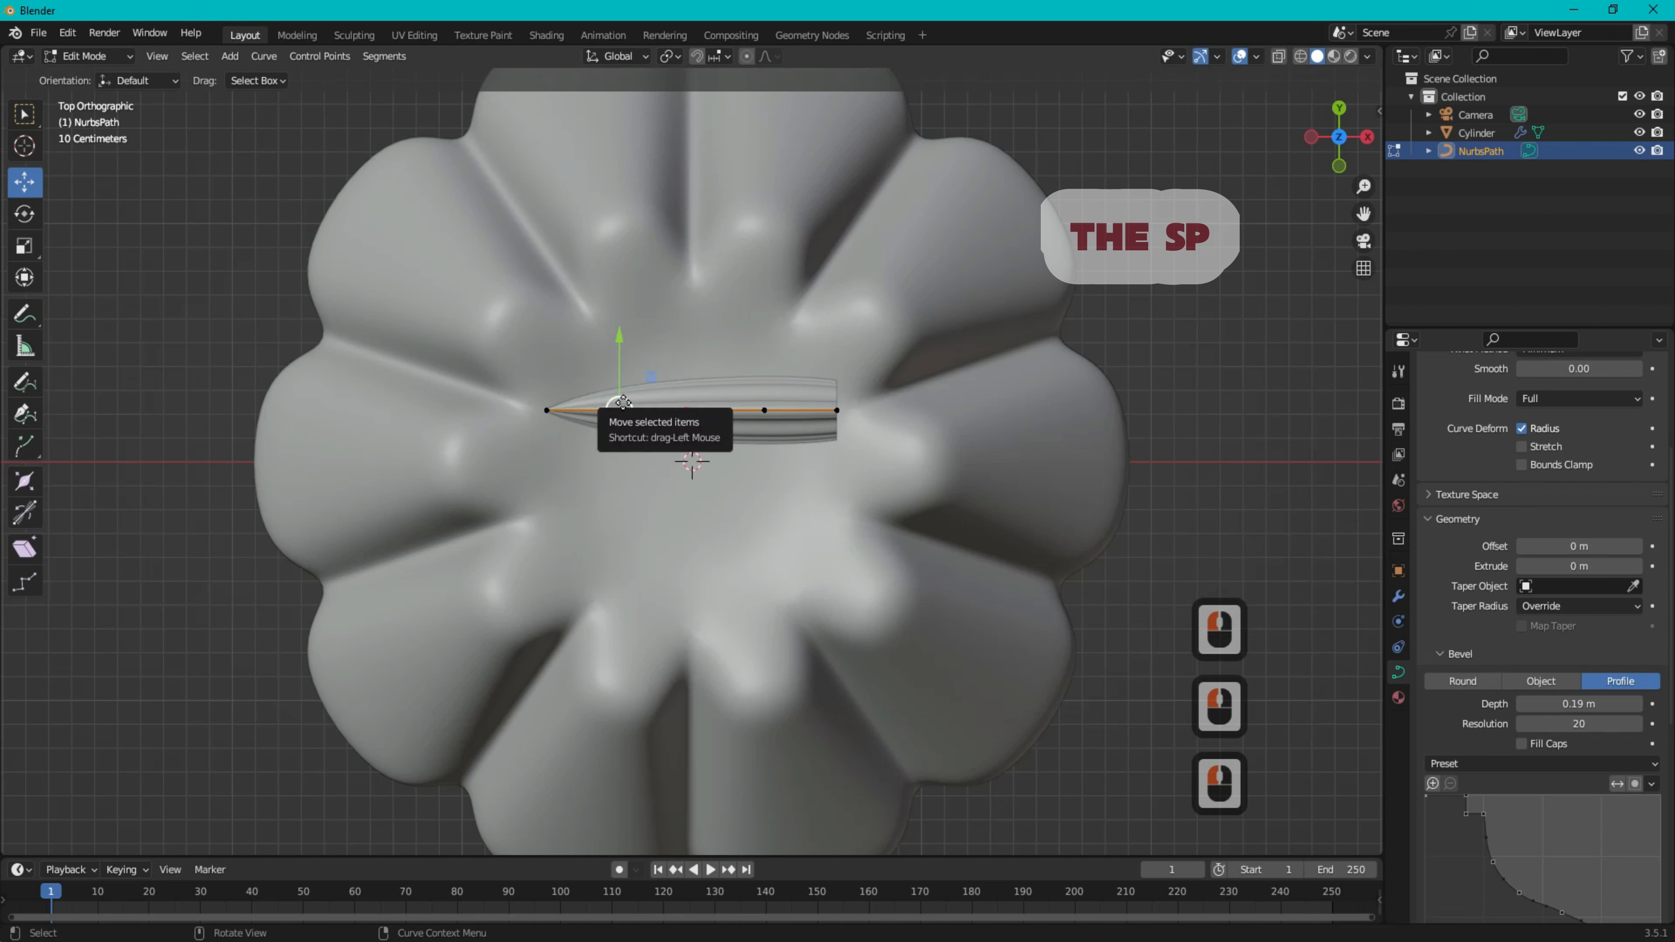
{"action": "key", "text": "g"}
{"action": "left_click", "coordinate": [613, 282]}
{"action": "left_click", "coordinate": [692, 409]}
{"action": "key", "text": "g"}
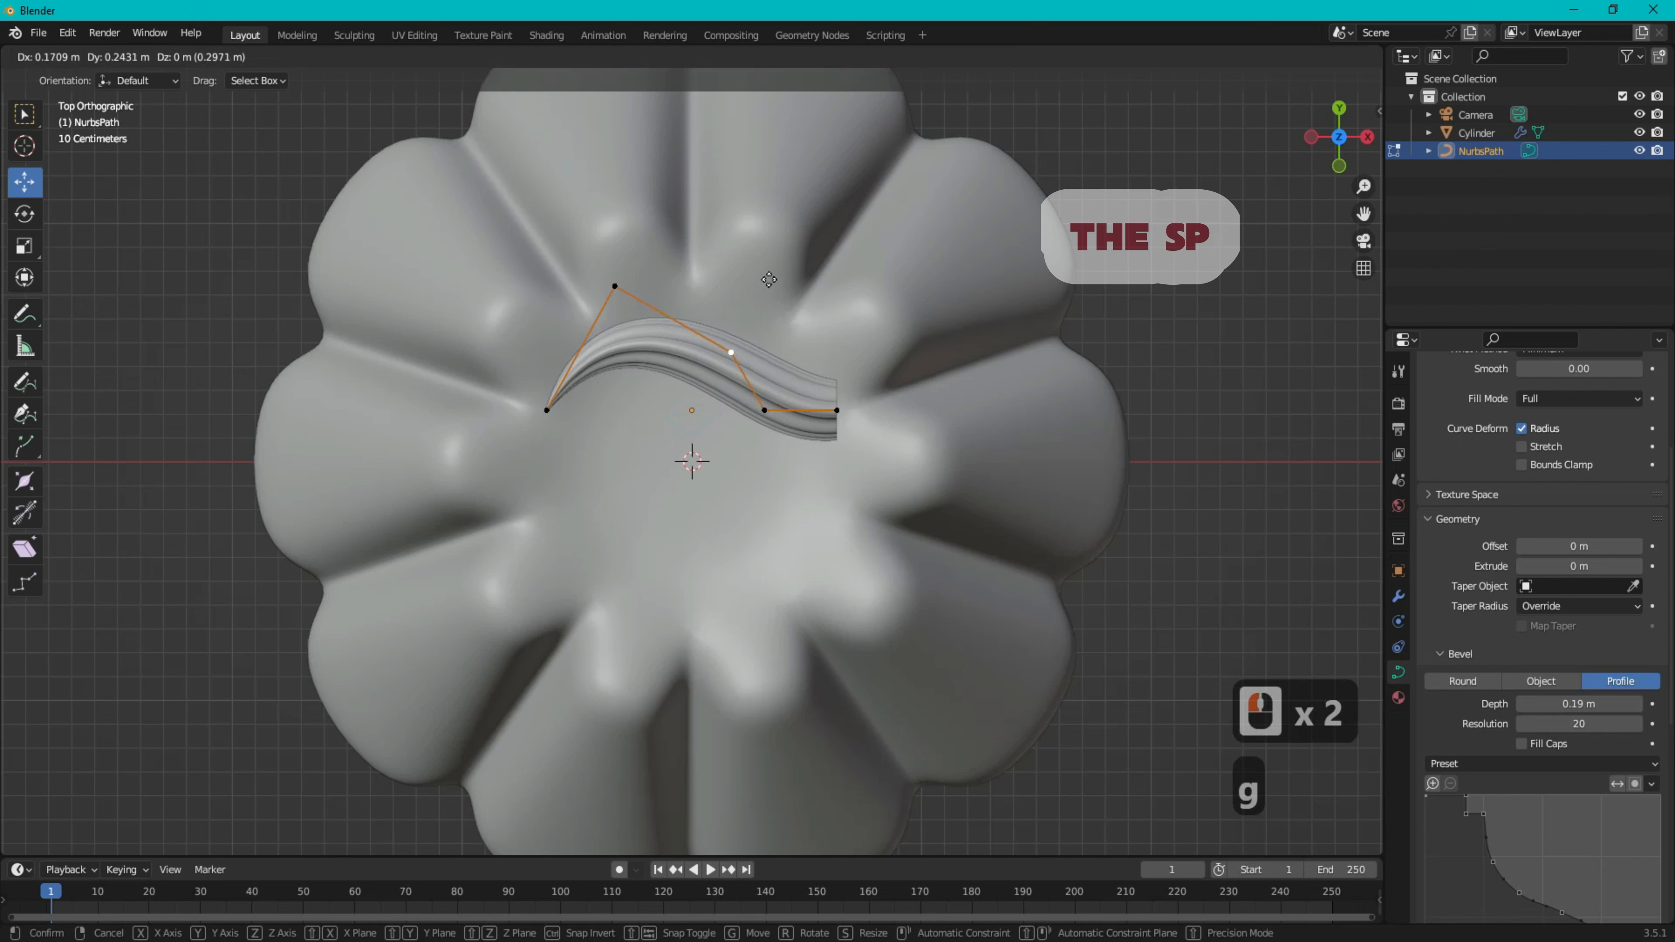
{"action": "left_click", "coordinate": [770, 277]}
- Nudge the fourth control point outward to smooth the arc and move the right end point about 0.061 m in X and -0.129 m in Y
{"action": "left_click", "coordinate": [764, 409]}
{"action": "key", "text": "g"}
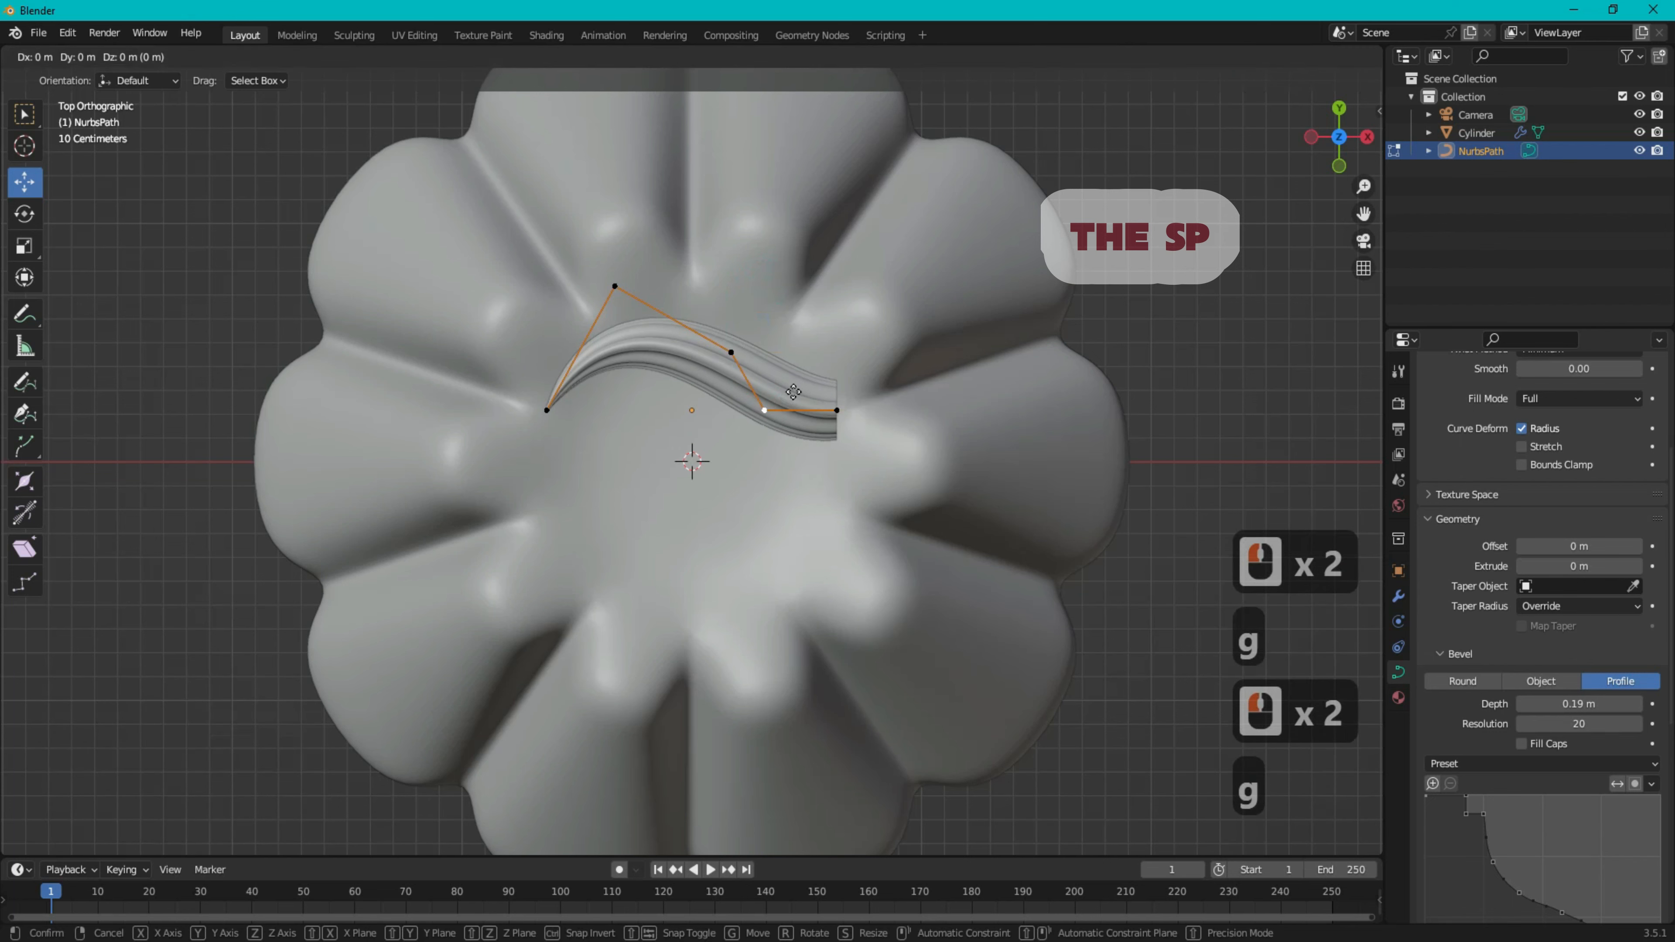
{"action": "left_click", "coordinate": [808, 371]}
{"action": "left_click", "coordinate": [838, 410]}
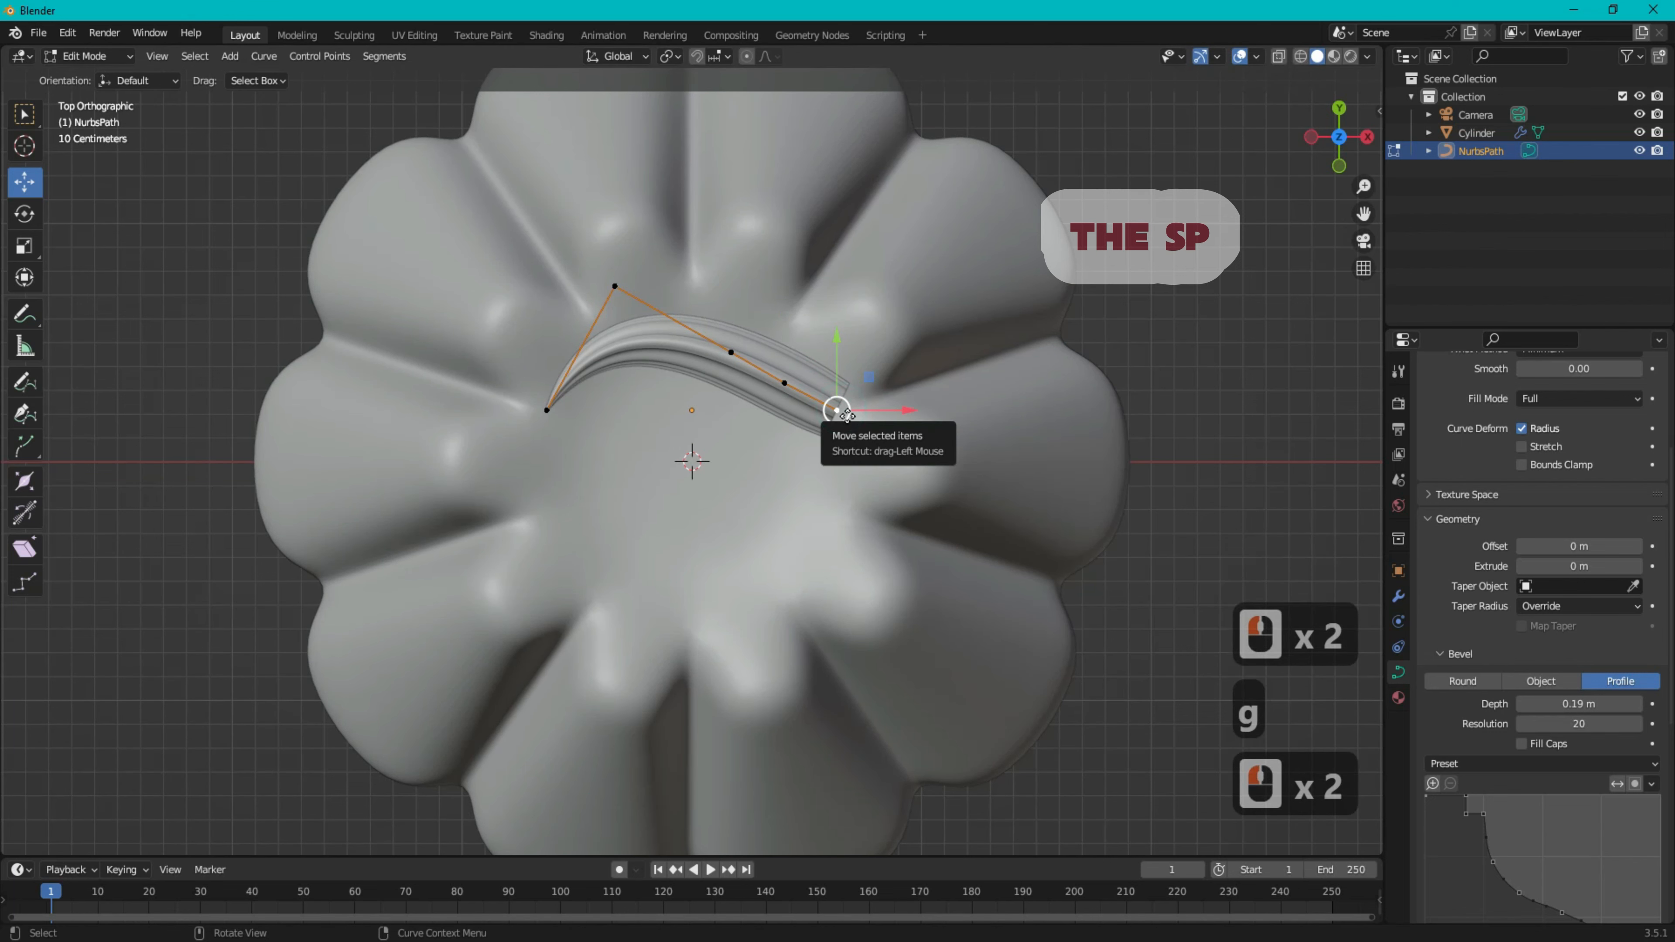
{"action": "key", "text": "g"}
{"action": "left_click", "coordinate": [851, 441]}
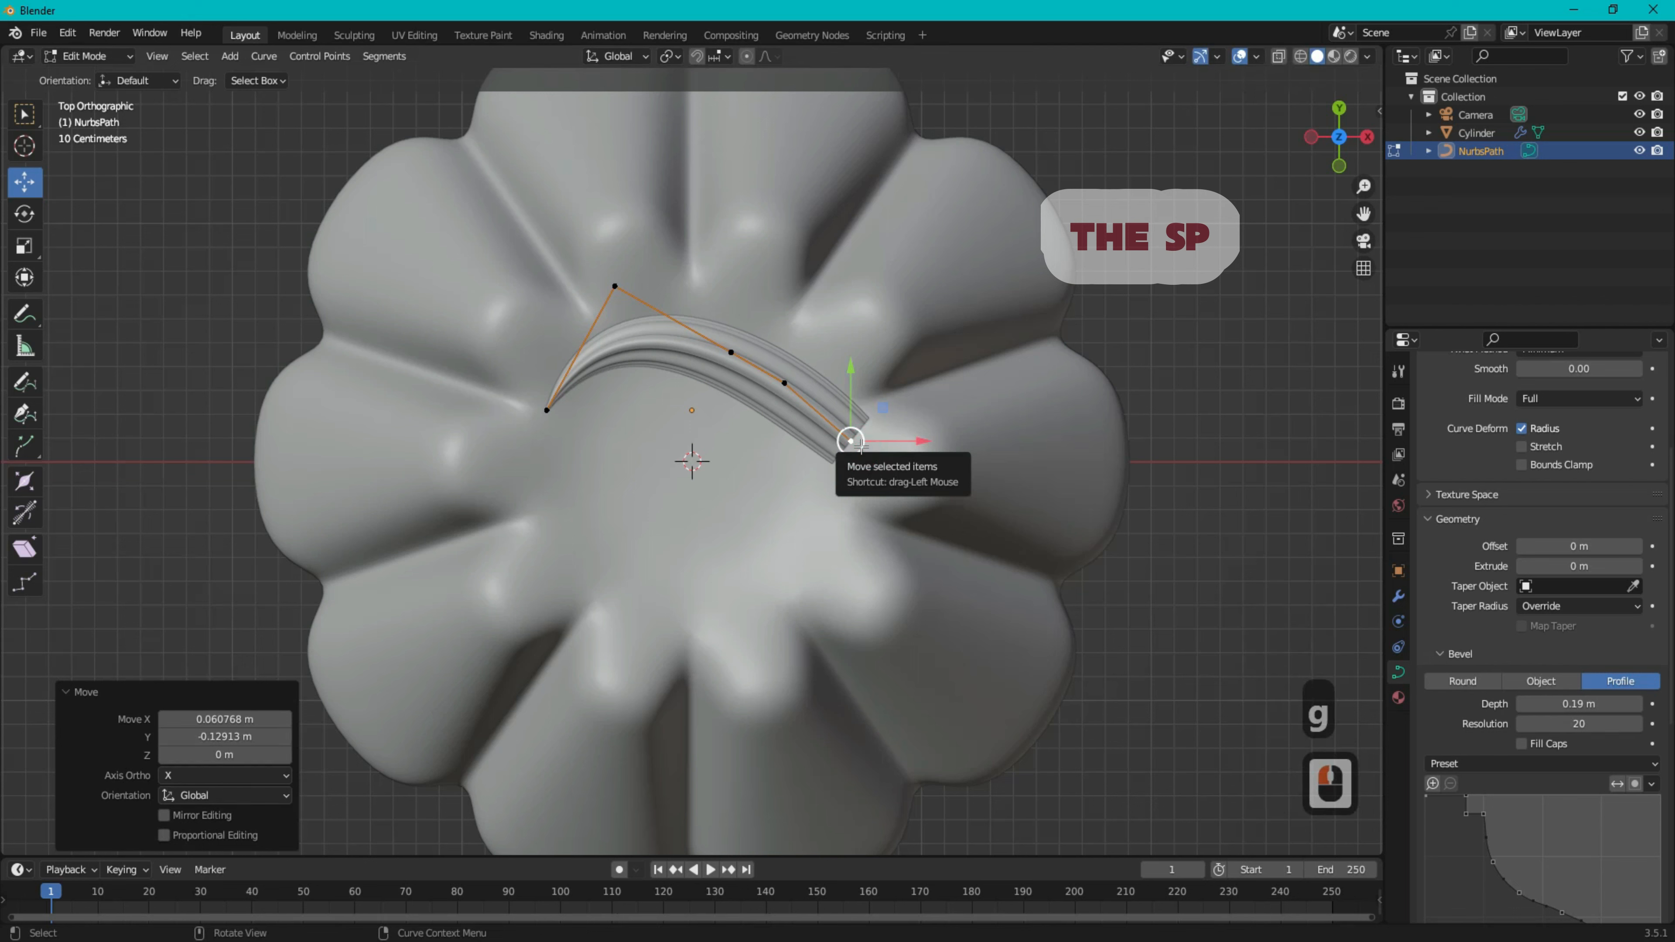
- Extrude the right end point clockwise through three new points around the lower side of the dessert's top
{"action": "key", "text": "e"}
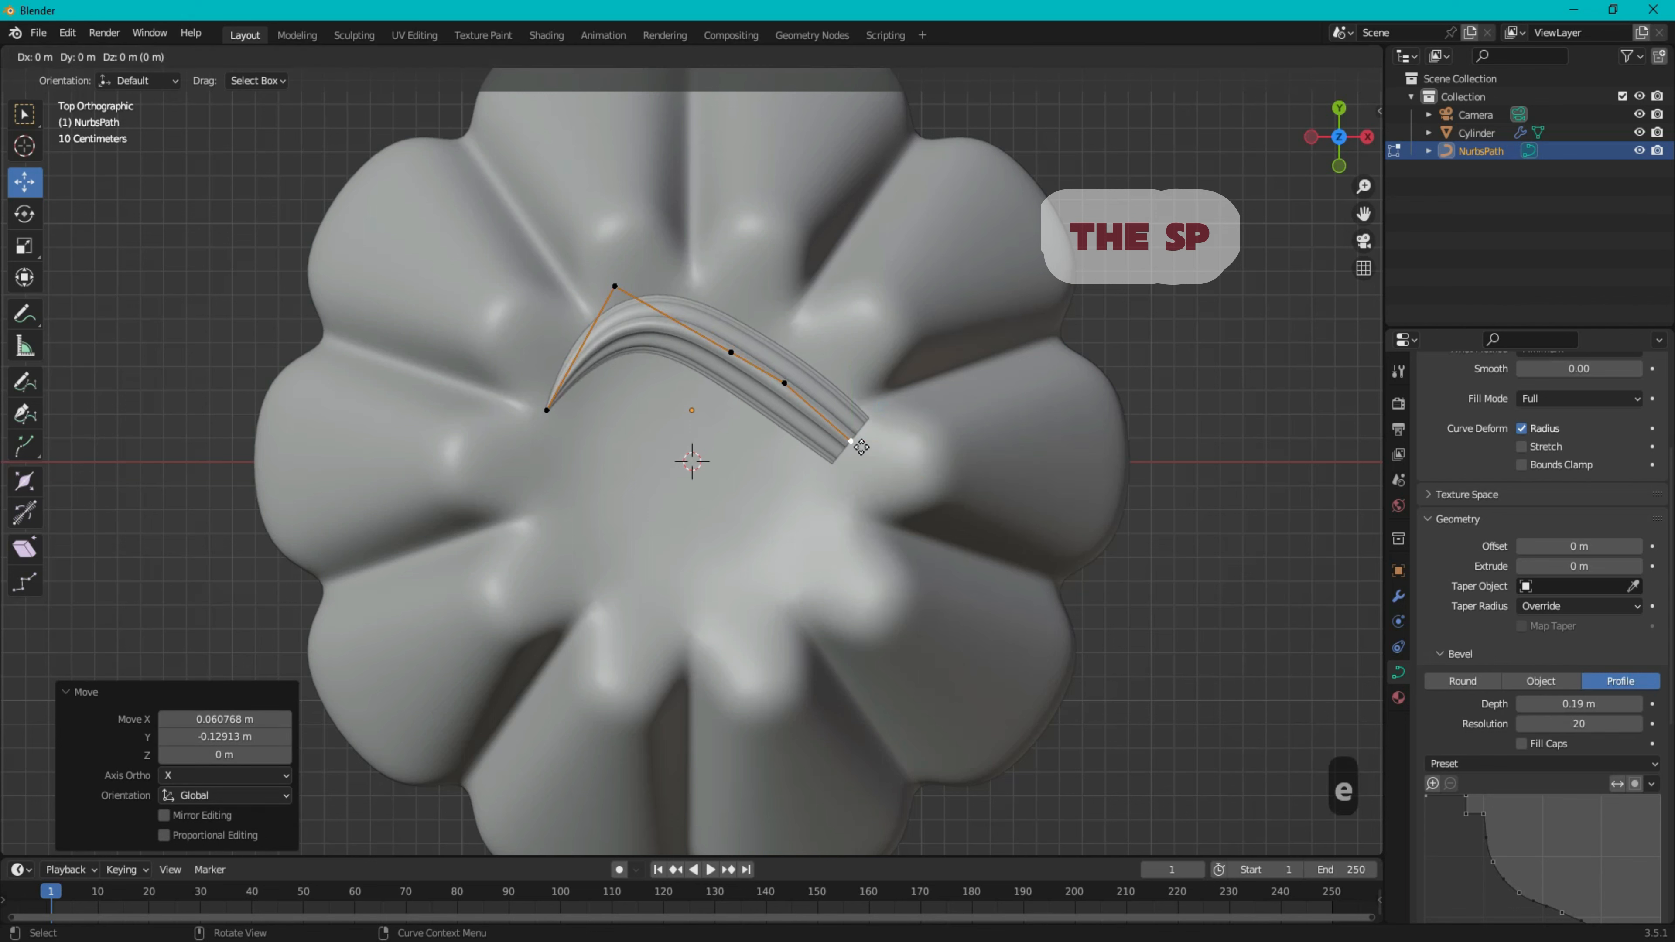
{"action": "key", "text": "g"}
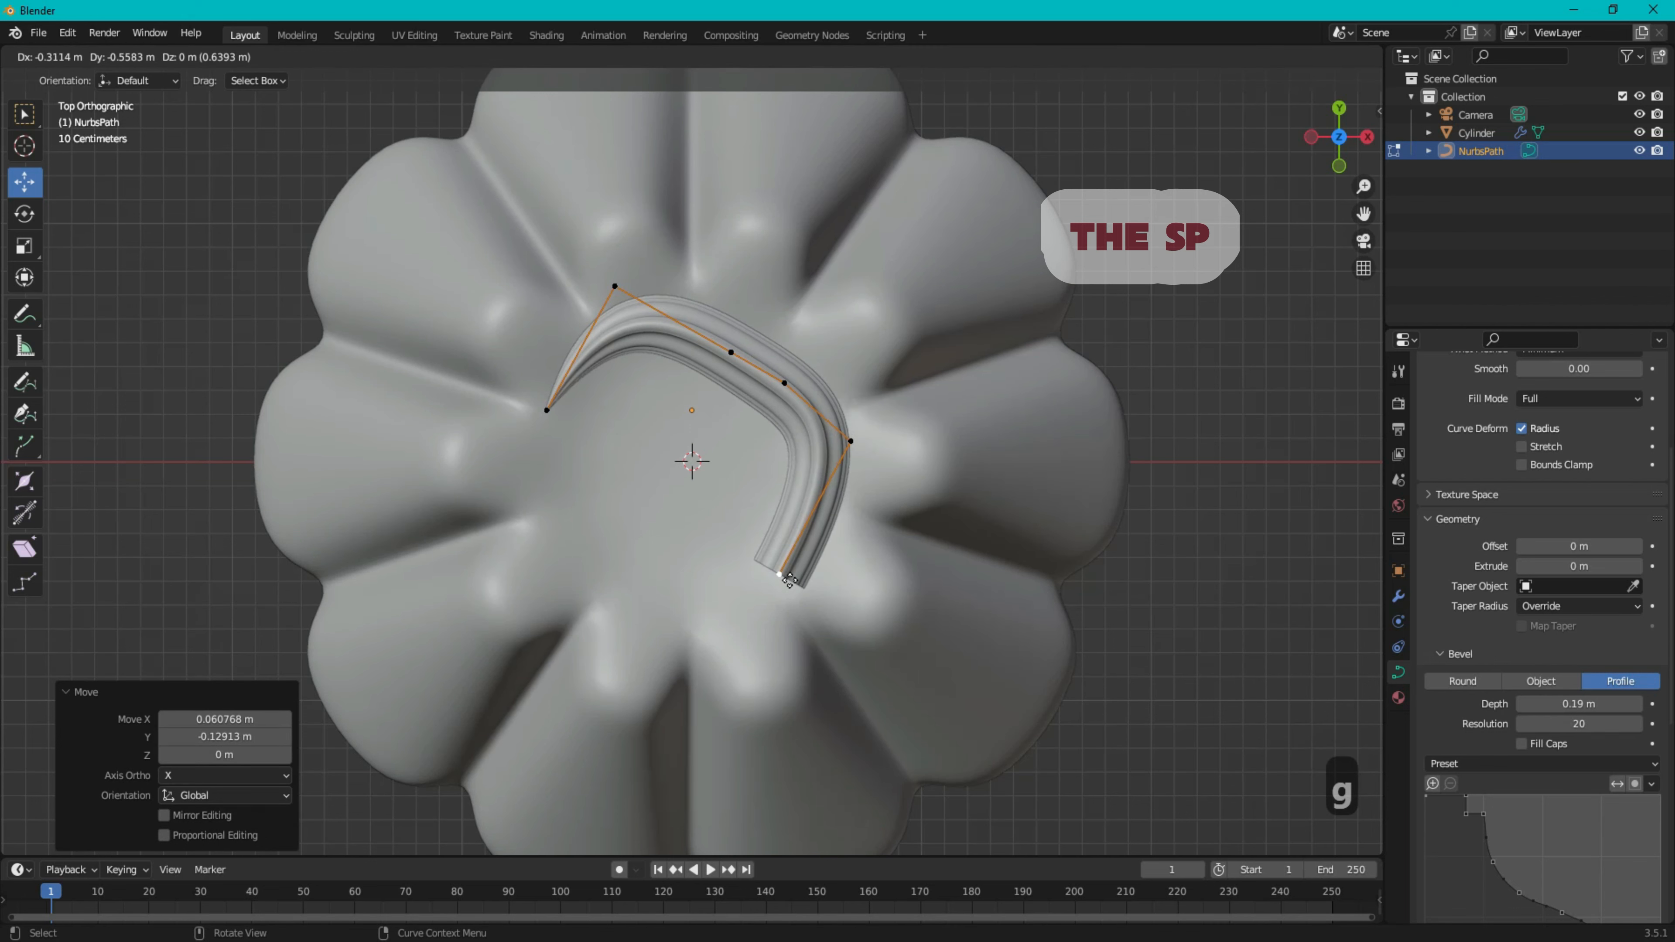
{"action": "left_click", "coordinate": [788, 577]}
{"action": "key", "text": "e"}
{"action": "left_click", "coordinate": [666, 594]}
{"action": "key", "text": "e"}
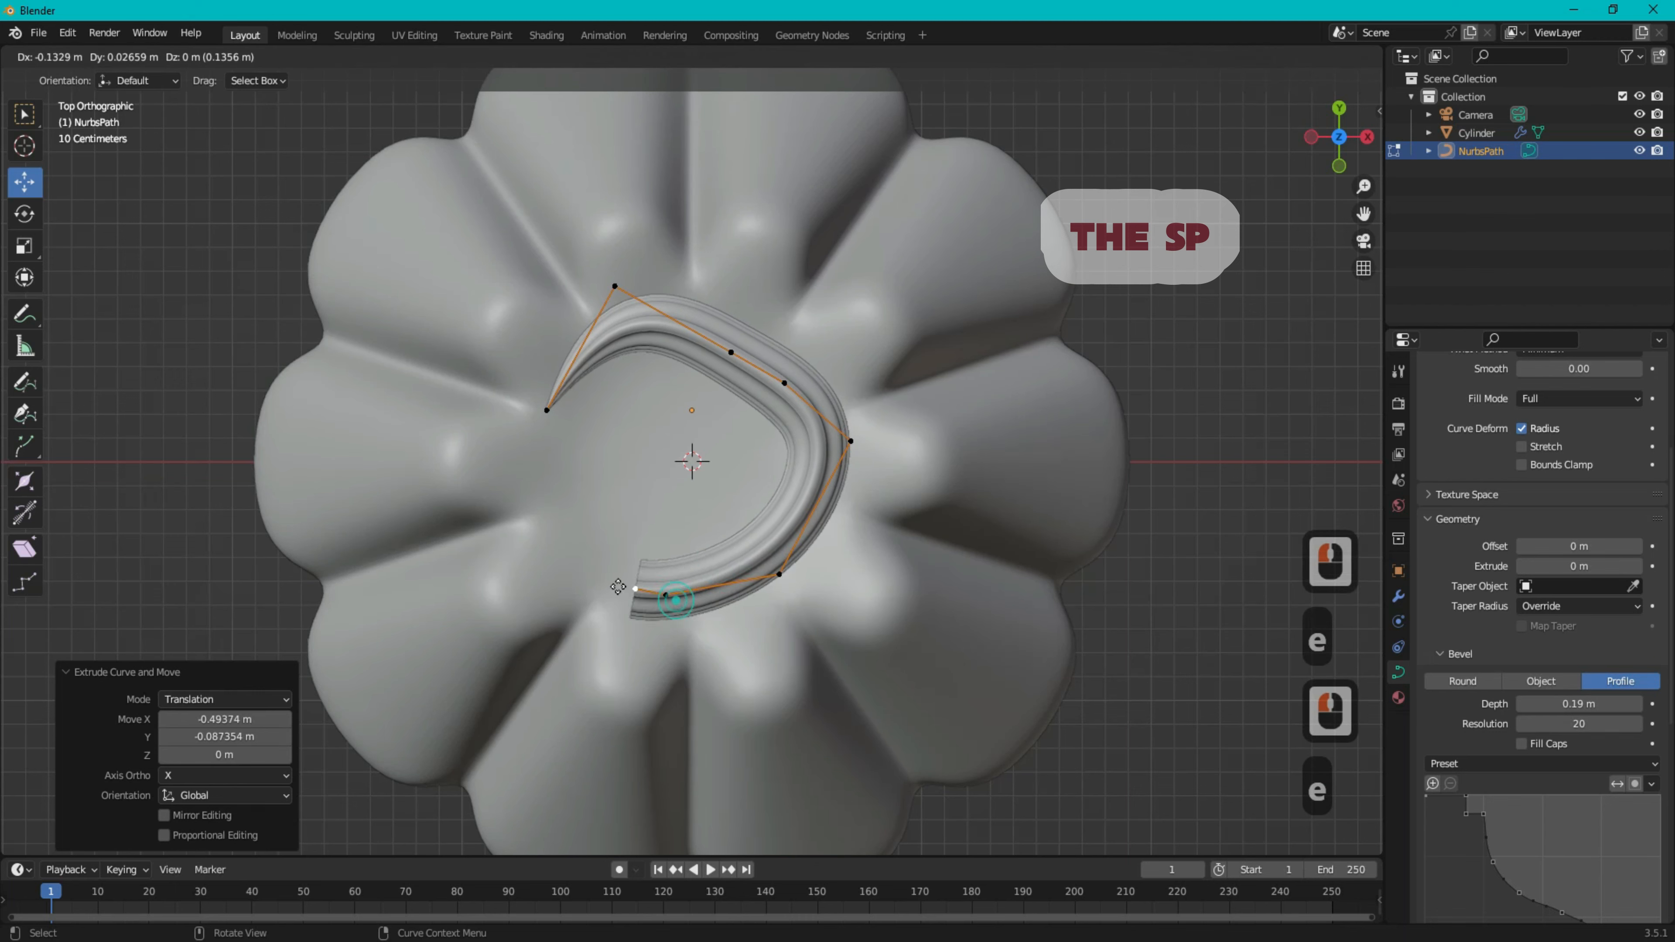
{"action": "left_click", "coordinate": [577, 549]}
- Extrude two more points up the left side to complete the first loop and raise the last one about 0.149 m along Z
{"action": "key", "text": "e"}
{"action": "left_click", "coordinate": [513, 445]}
{"action": "key", "text": "e"}
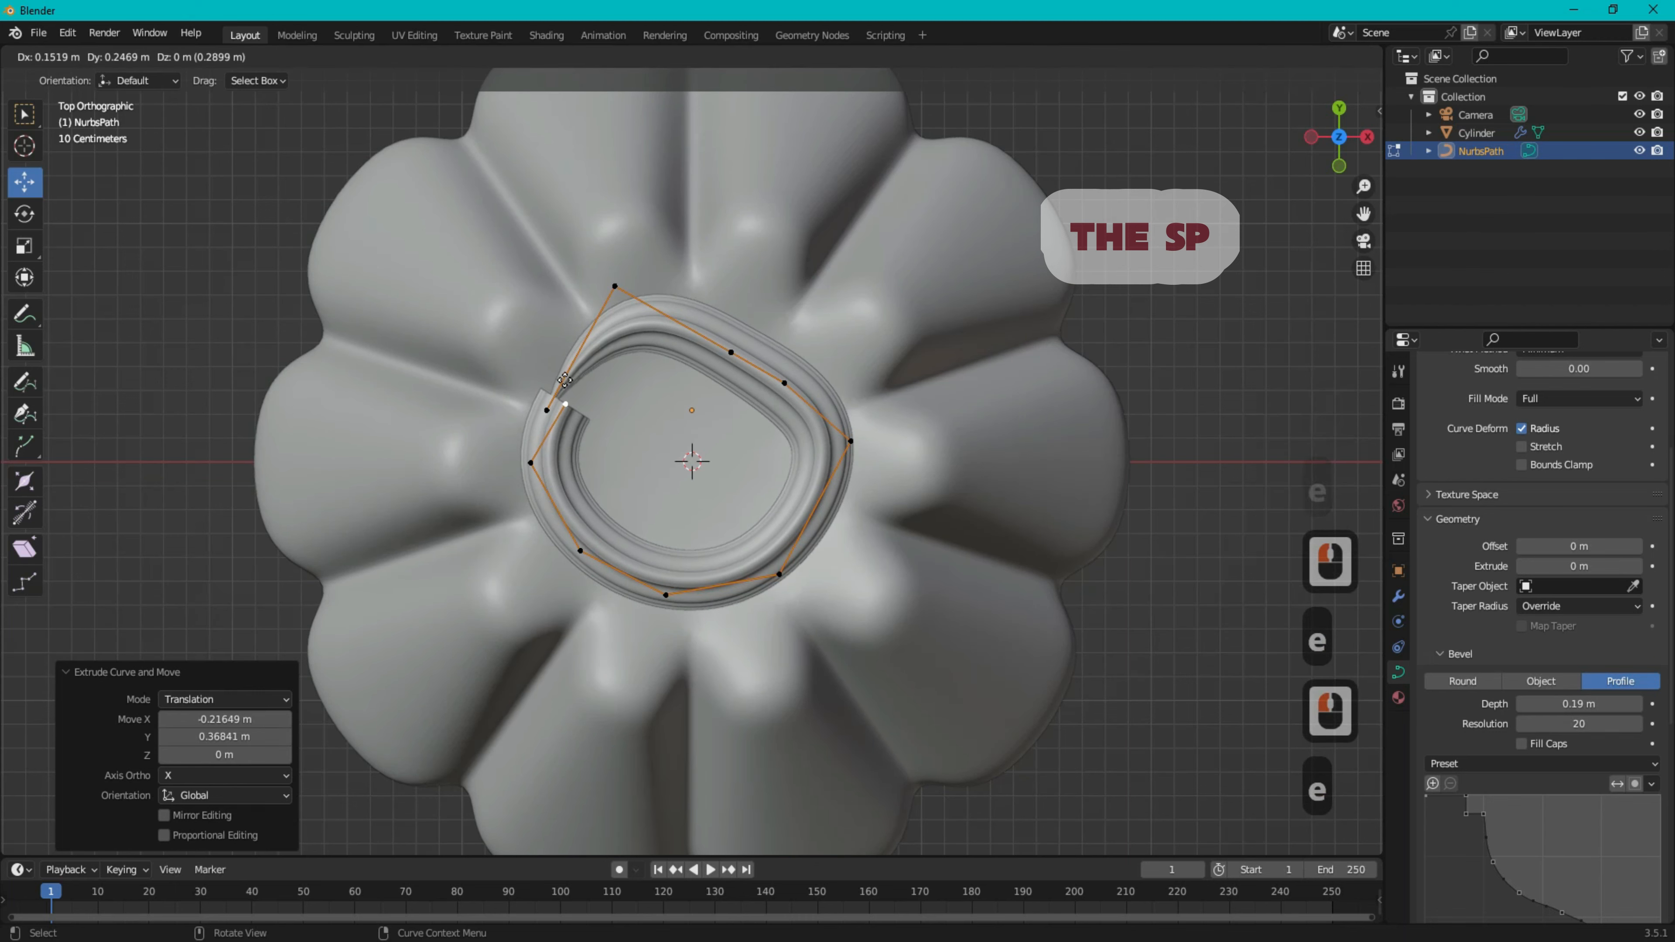
{"action": "left_click", "coordinate": [562, 401]}
{"action": "left_click_drag", "start_coordinate": [1327, 147], "coordinate": [1375, 86]}
{"action": "left_click_drag", "start_coordinate": [662, 216], "coordinate": [642, 170]}
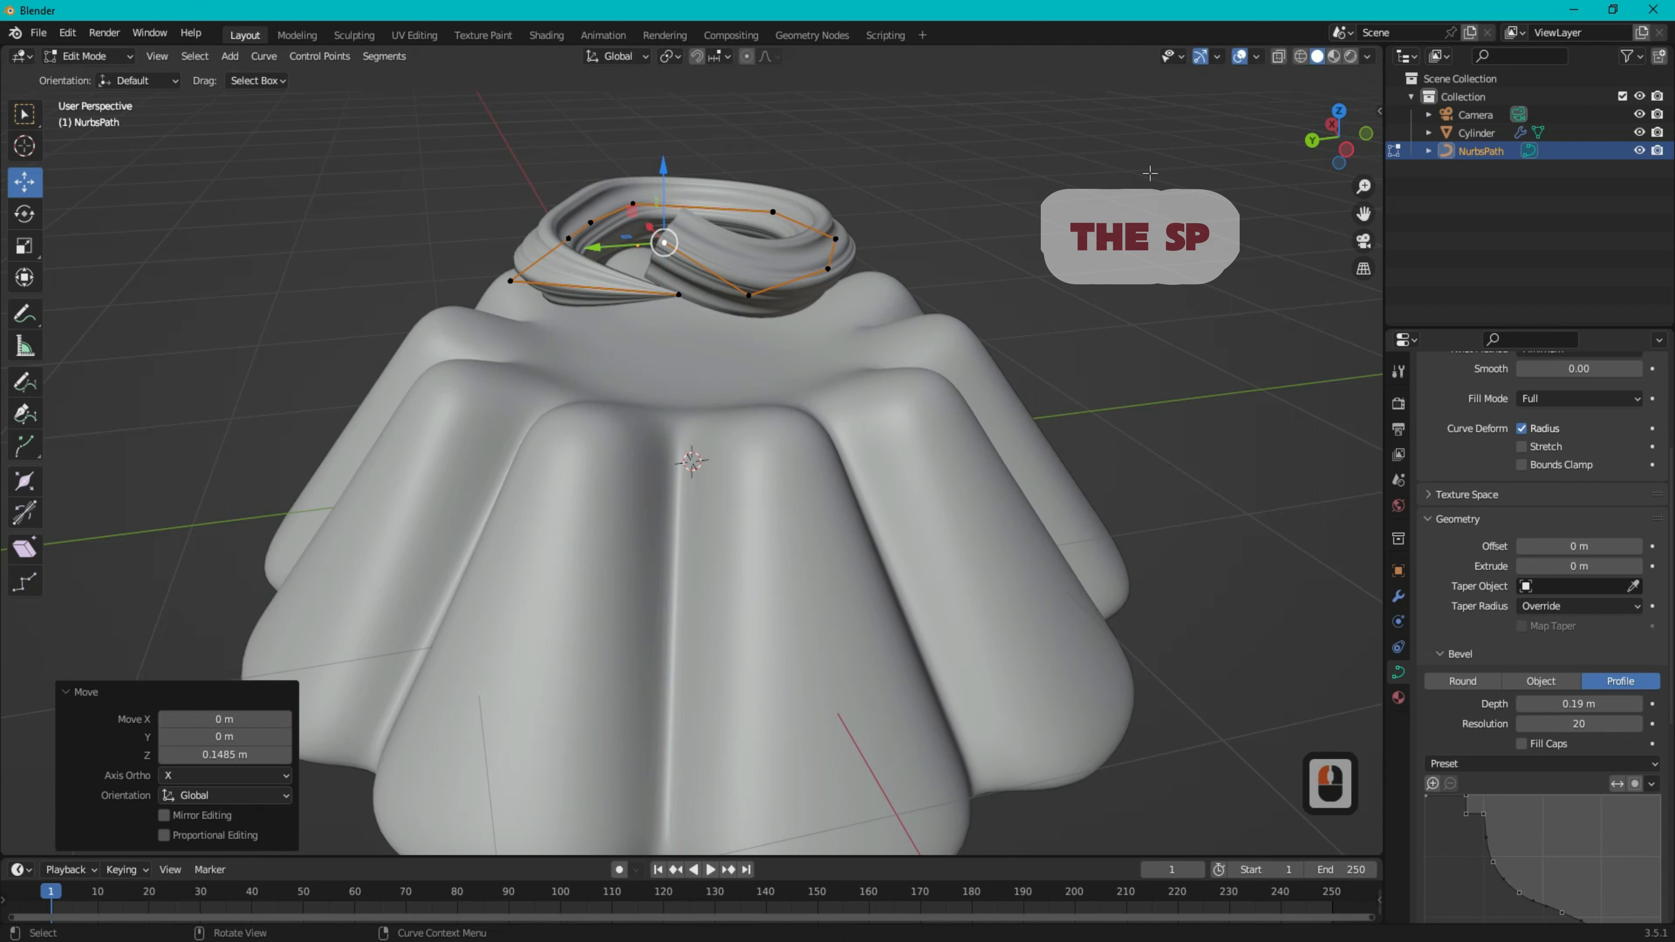
- In the top view, extrude a second, smaller clockwise loop of seven points inside the first one
{"action": "left_click", "coordinate": [1338, 112]}
{"action": "key", "text": "e"}
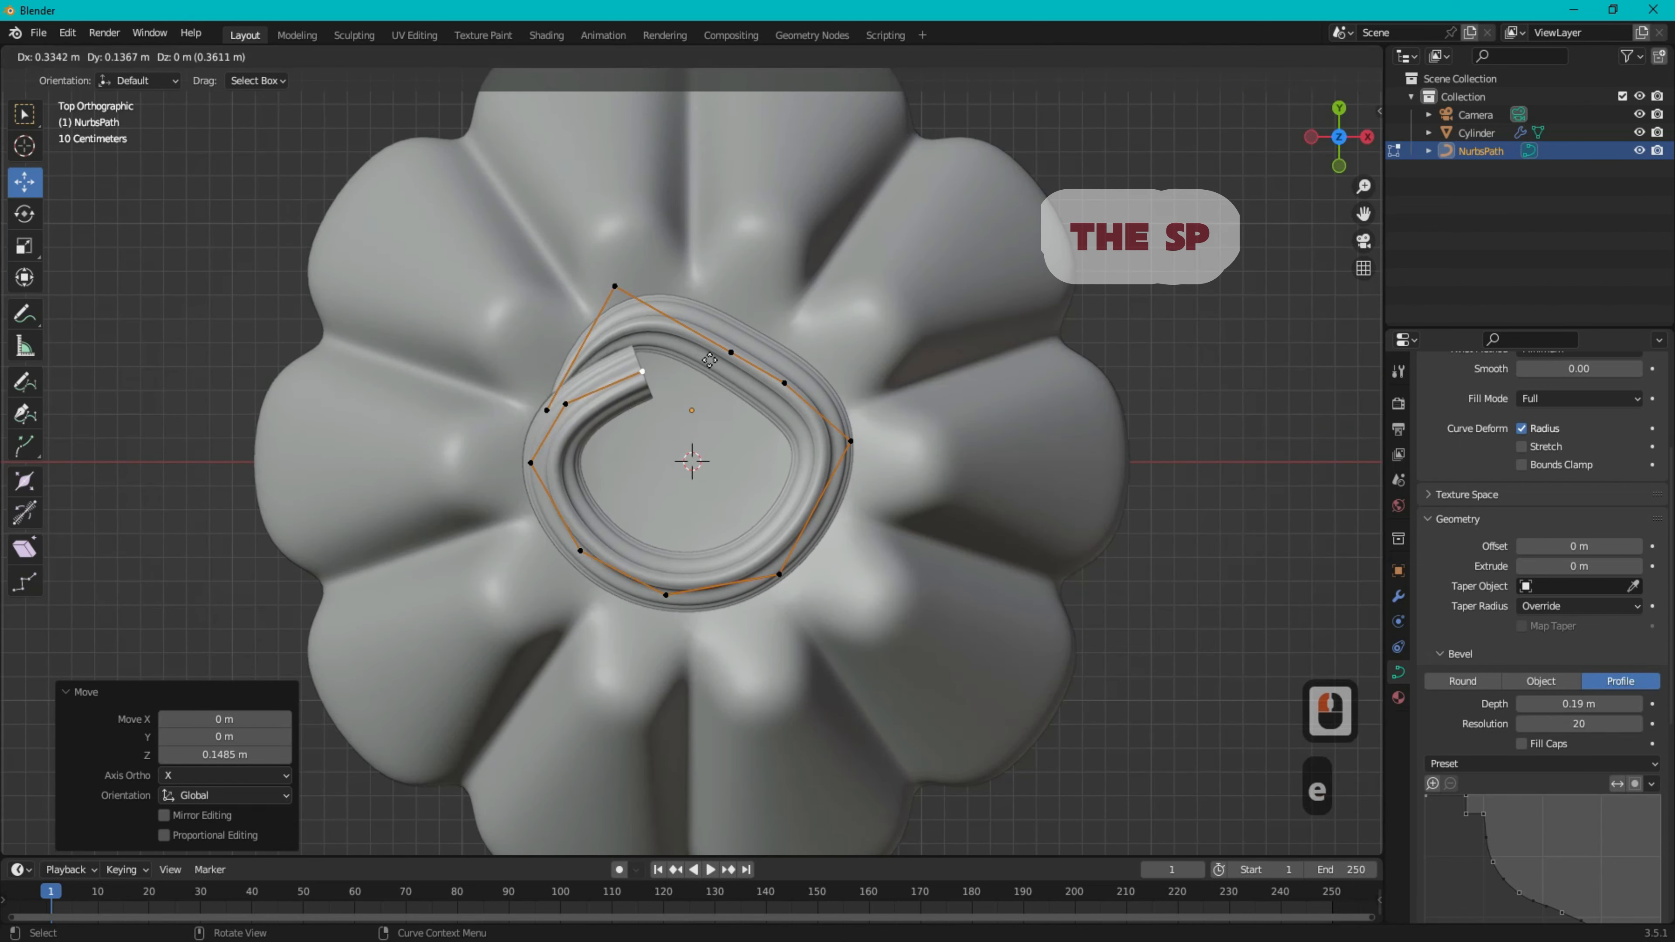
{"action": "left_click", "coordinate": [716, 360]}
{"action": "key", "text": "e"}
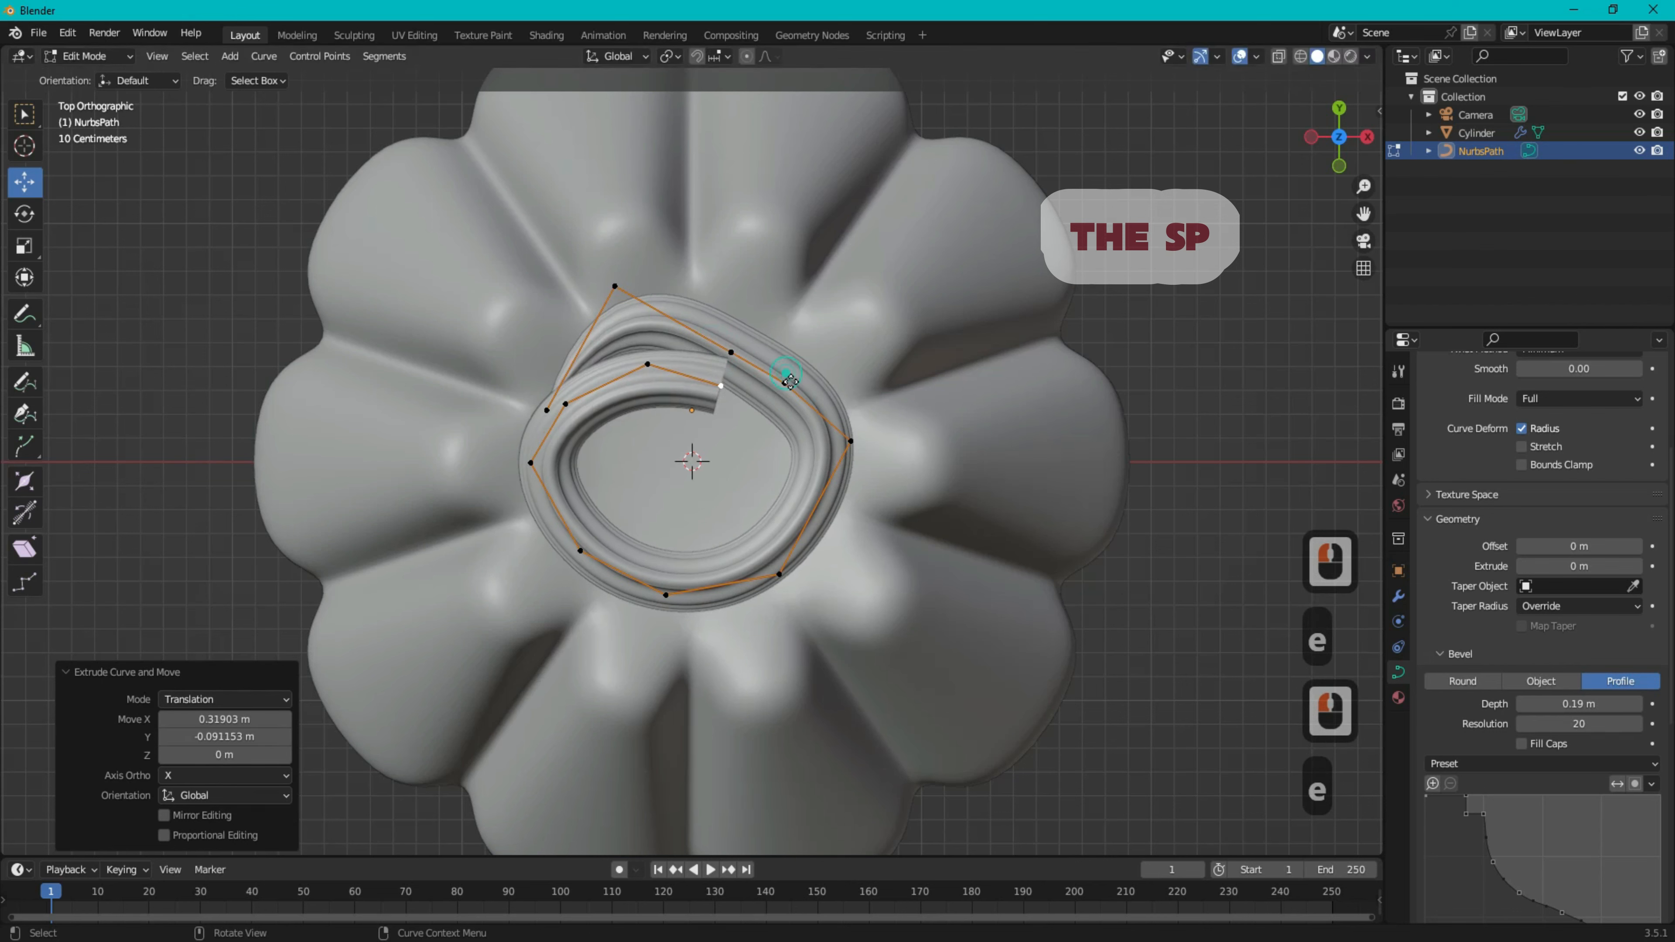
{"action": "left_click", "coordinate": [851, 421]}
{"action": "key", "text": "e"}
{"action": "left_click", "coordinate": [832, 489]}
{"action": "key", "text": "e"}
{"action": "left_click", "coordinate": [736, 545]}
{"action": "key", "text": "e"}
{"action": "left_click", "coordinate": [616, 516]}
{"action": "key", "text": "e"}
{"action": "left_click", "coordinate": [596, 447]}
{"action": "key", "text": "e"}
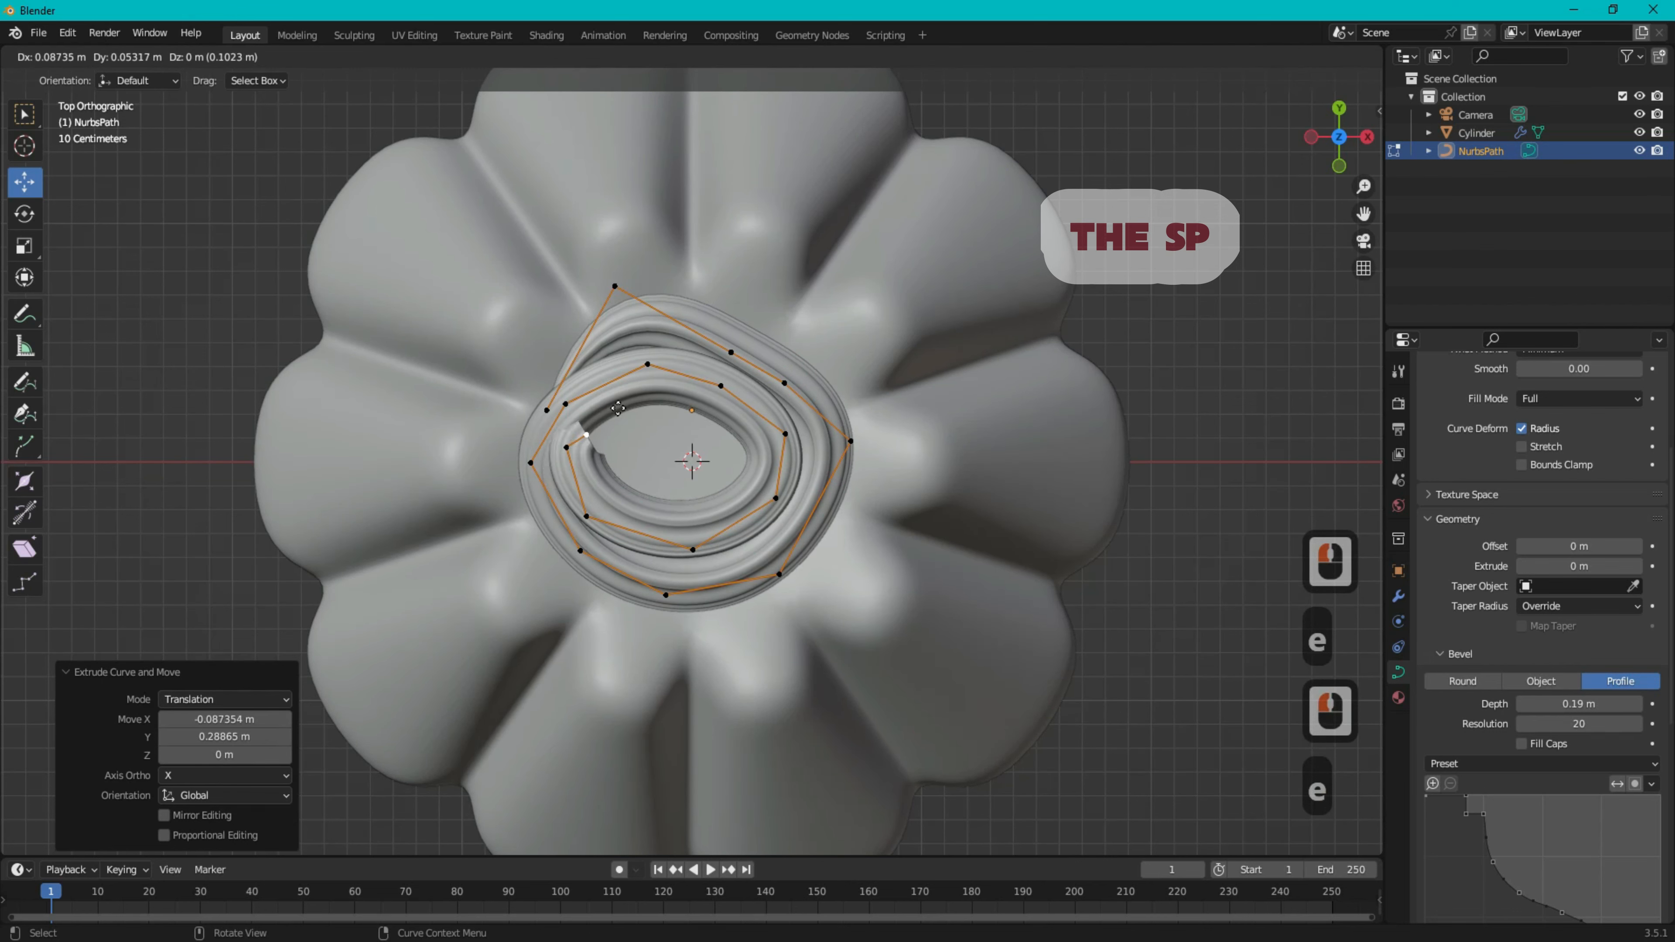
{"action": "left_click", "coordinate": [637, 396]}
- Raise control points at the end of the second loop along Z, finishing with the last point by about 0.03 m
{"action": "left_click_drag", "start_coordinate": [1343, 157], "coordinate": [1566, 40]}
{"action": "left_click_drag", "start_coordinate": [671, 195], "coordinate": [673, 150]}
{"action": "left_click", "coordinate": [714, 287]}
{"action": "left_click_drag", "start_coordinate": [718, 222], "coordinate": [676, 135]}
{"action": "left_click", "coordinate": [670, 218]}
{"action": "left_click", "coordinate": [714, 267]}
{"action": "left_click", "coordinate": [670, 220]}
- In the top view, extrude a third, smaller loop of six points and raise its last point about 0.078 m along Z
{"action": "left_click", "coordinate": [1338, 115]}
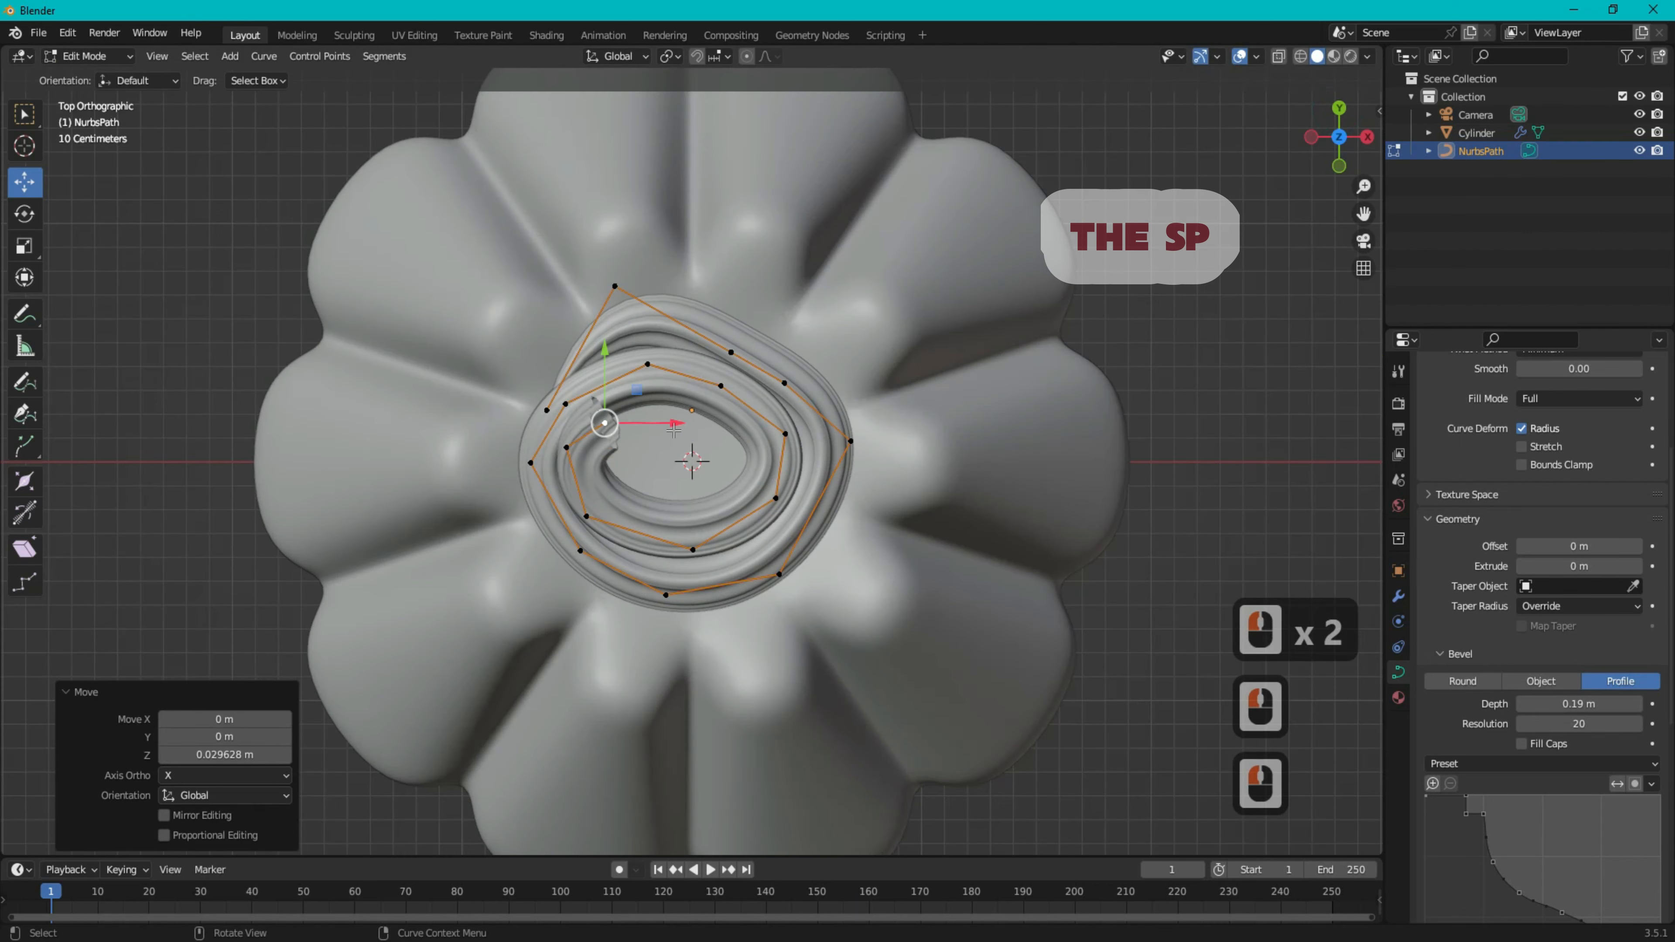
{"action": "key", "text": "e"}
{"action": "left_click", "coordinate": [745, 417]}
{"action": "key", "text": "e"}
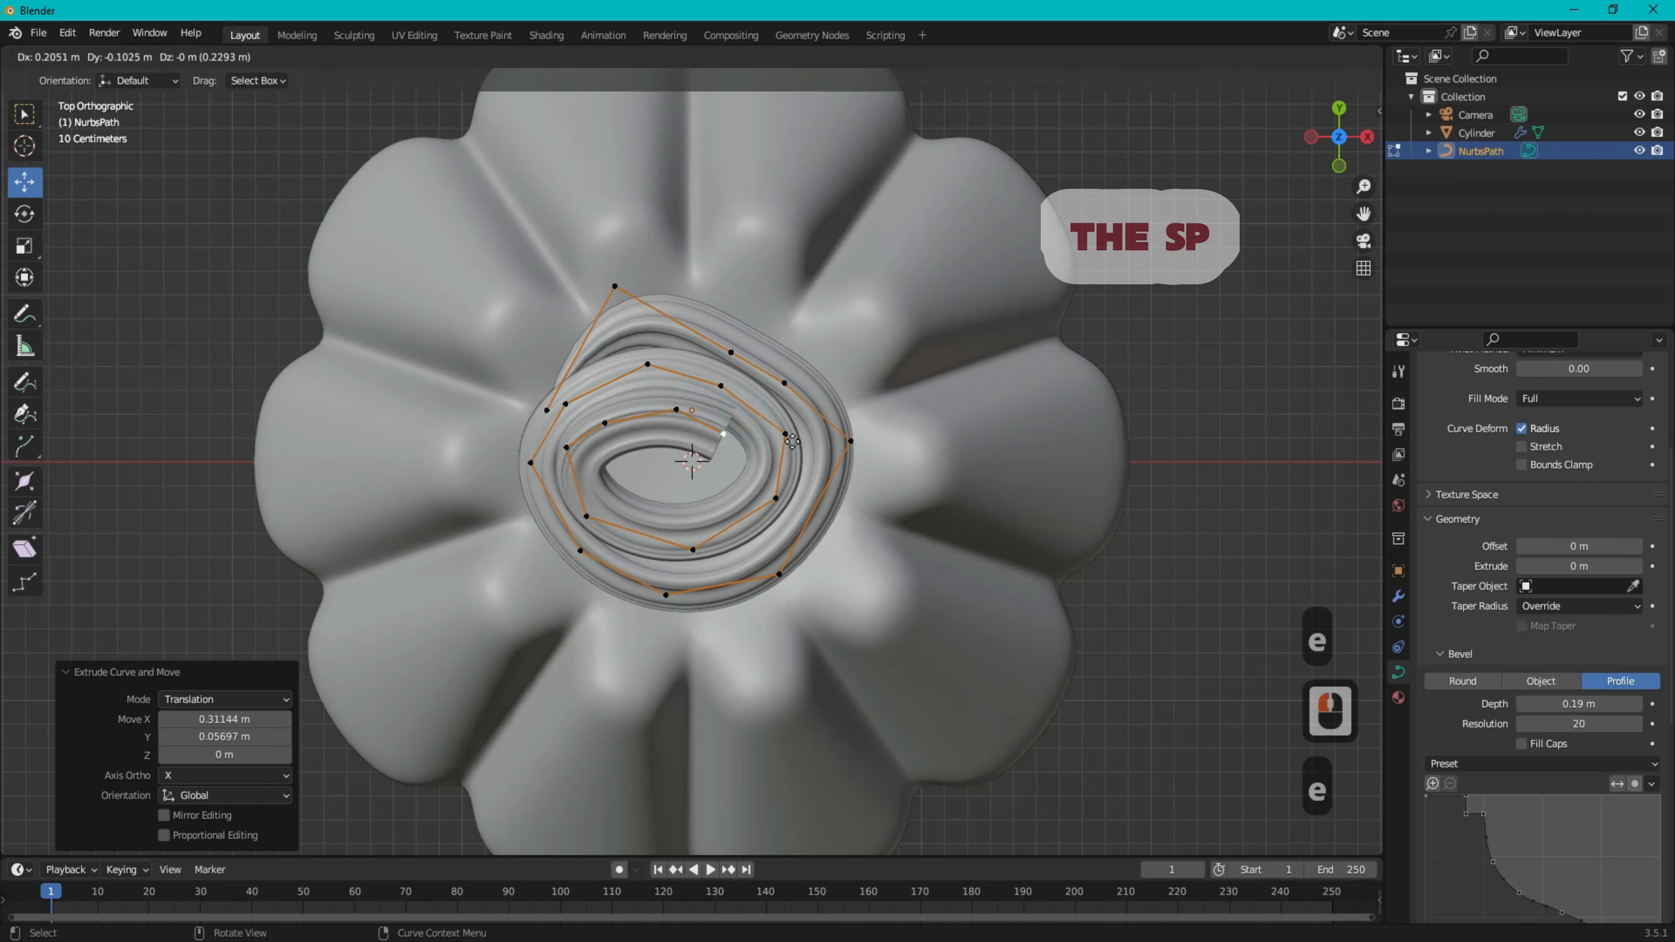
{"action": "left_click", "coordinate": [795, 441]}
{"action": "key", "text": "e"}
{"action": "left_click", "coordinate": [813, 495]}
{"action": "key", "text": "e"}
{"action": "left_click", "coordinate": [610, 518]}
{"action": "key", "text": "e"}
{"action": "left_click", "coordinate": [568, 491]}
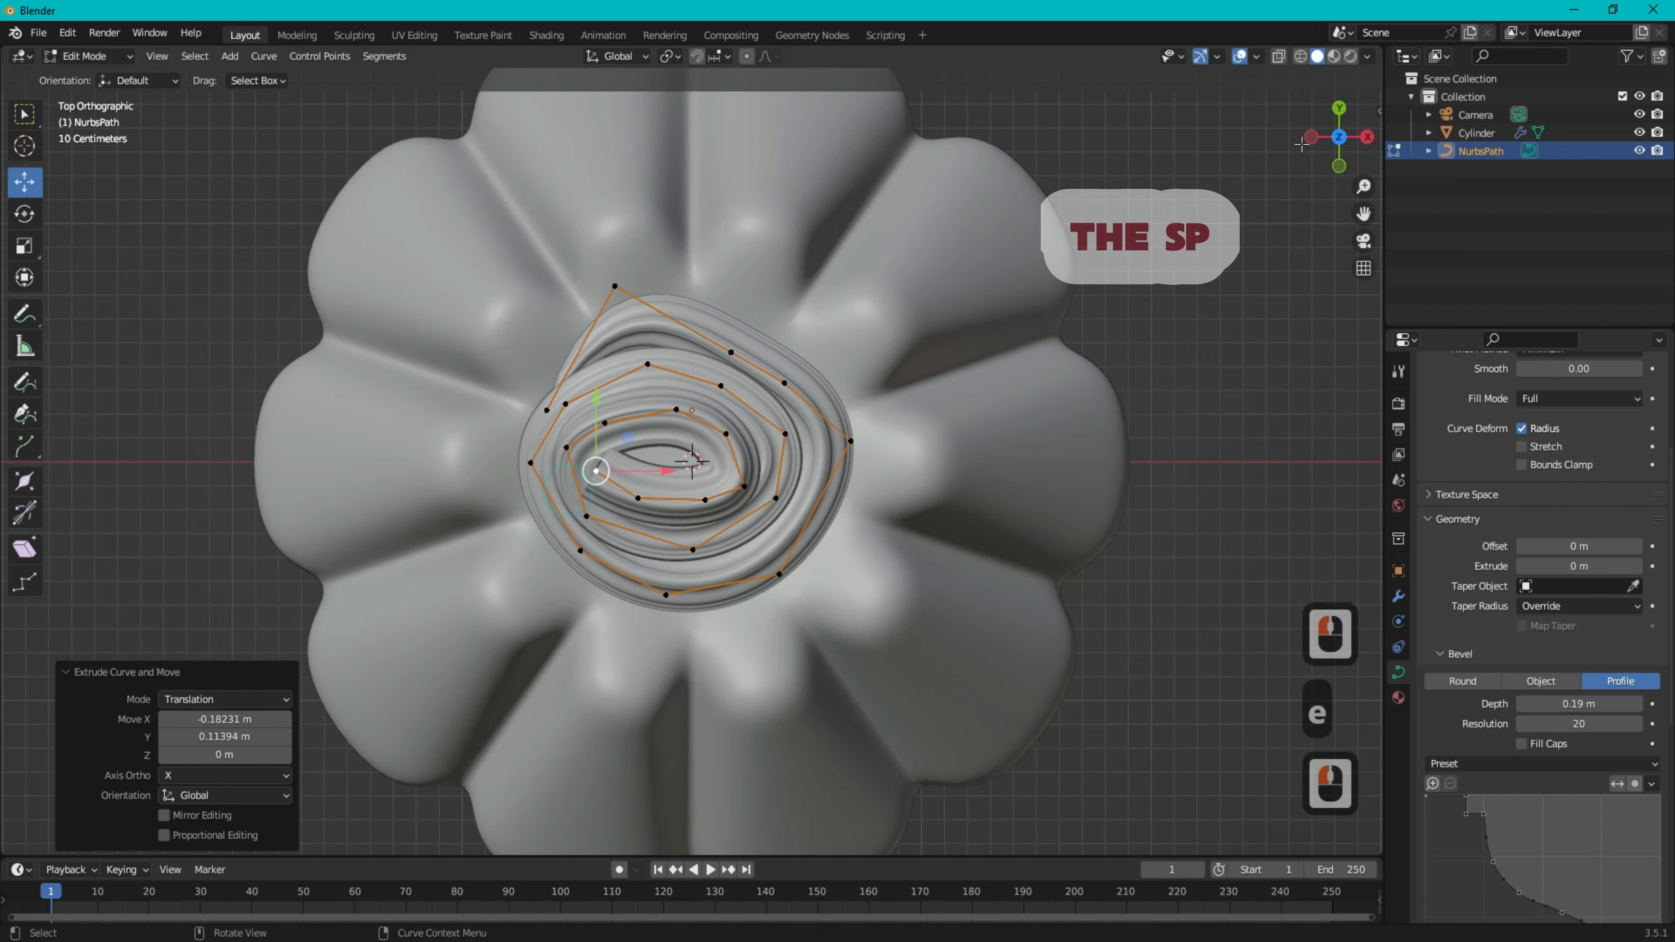
{"action": "left_click_drag", "start_coordinate": [1339, 140], "coordinate": [1375, 72]}
{"action": "left_click_drag", "start_coordinate": [603, 140], "coordinate": [608, 119]}
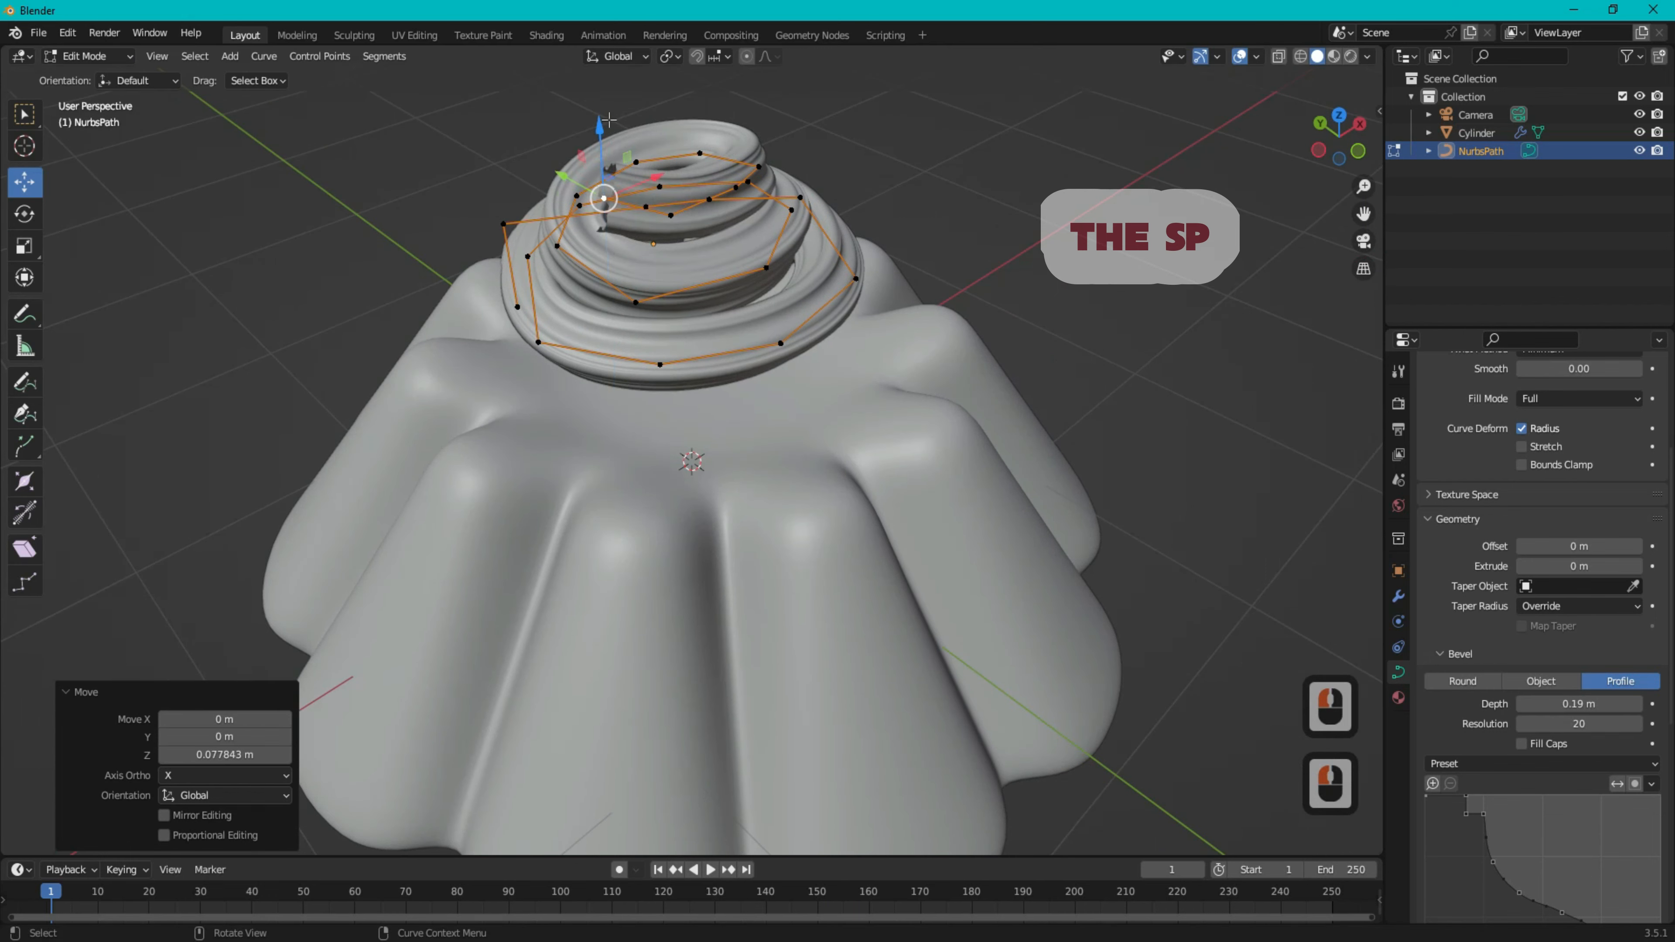
- In the top view, extrude three more short points from the third loop's end toward the center of the spiral
{"action": "left_click_drag", "start_coordinate": [1324, 152], "coordinate": [1428, 172]}
{"action": "left_click", "coordinate": [1338, 119]}
{"action": "key", "text": "e"}
{"action": "left_click", "coordinate": [685, 400]}
{"action": "key", "text": "e"}
{"action": "left_click", "coordinate": [732, 396]}
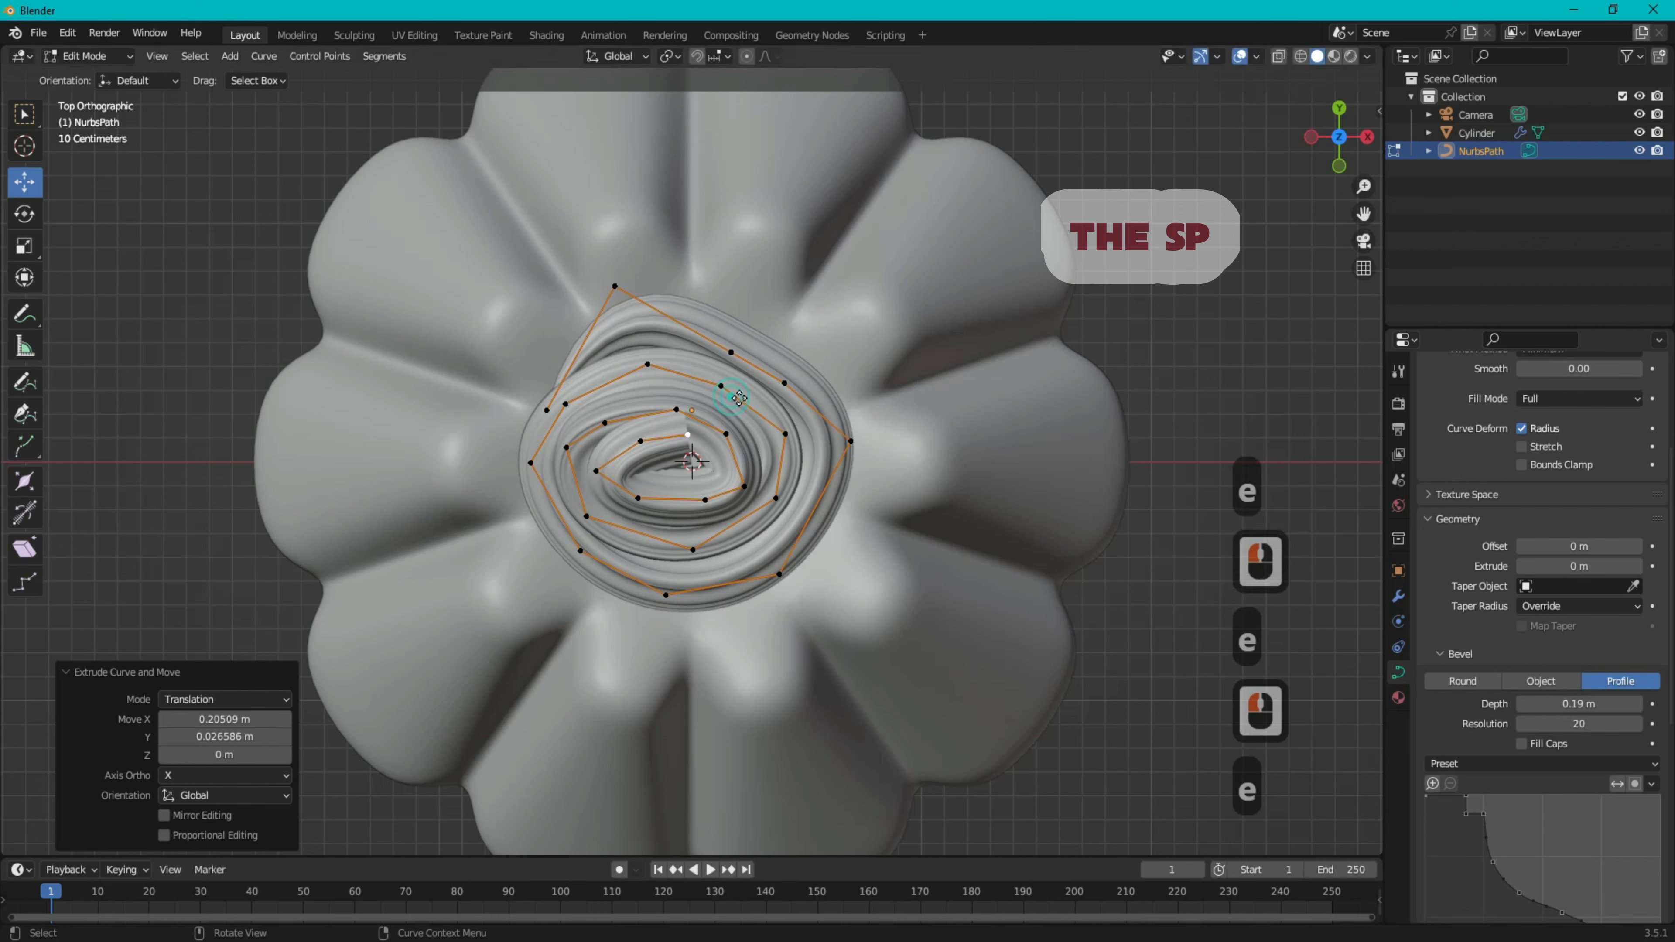
{"action": "key", "text": "e"}
{"action": "left_click", "coordinate": [757, 410]}
- Shrink the bevel radius at the spiral's last control point into a pointed tip and adjust its height along Z
{"action": "key", "text": "alt+s"}
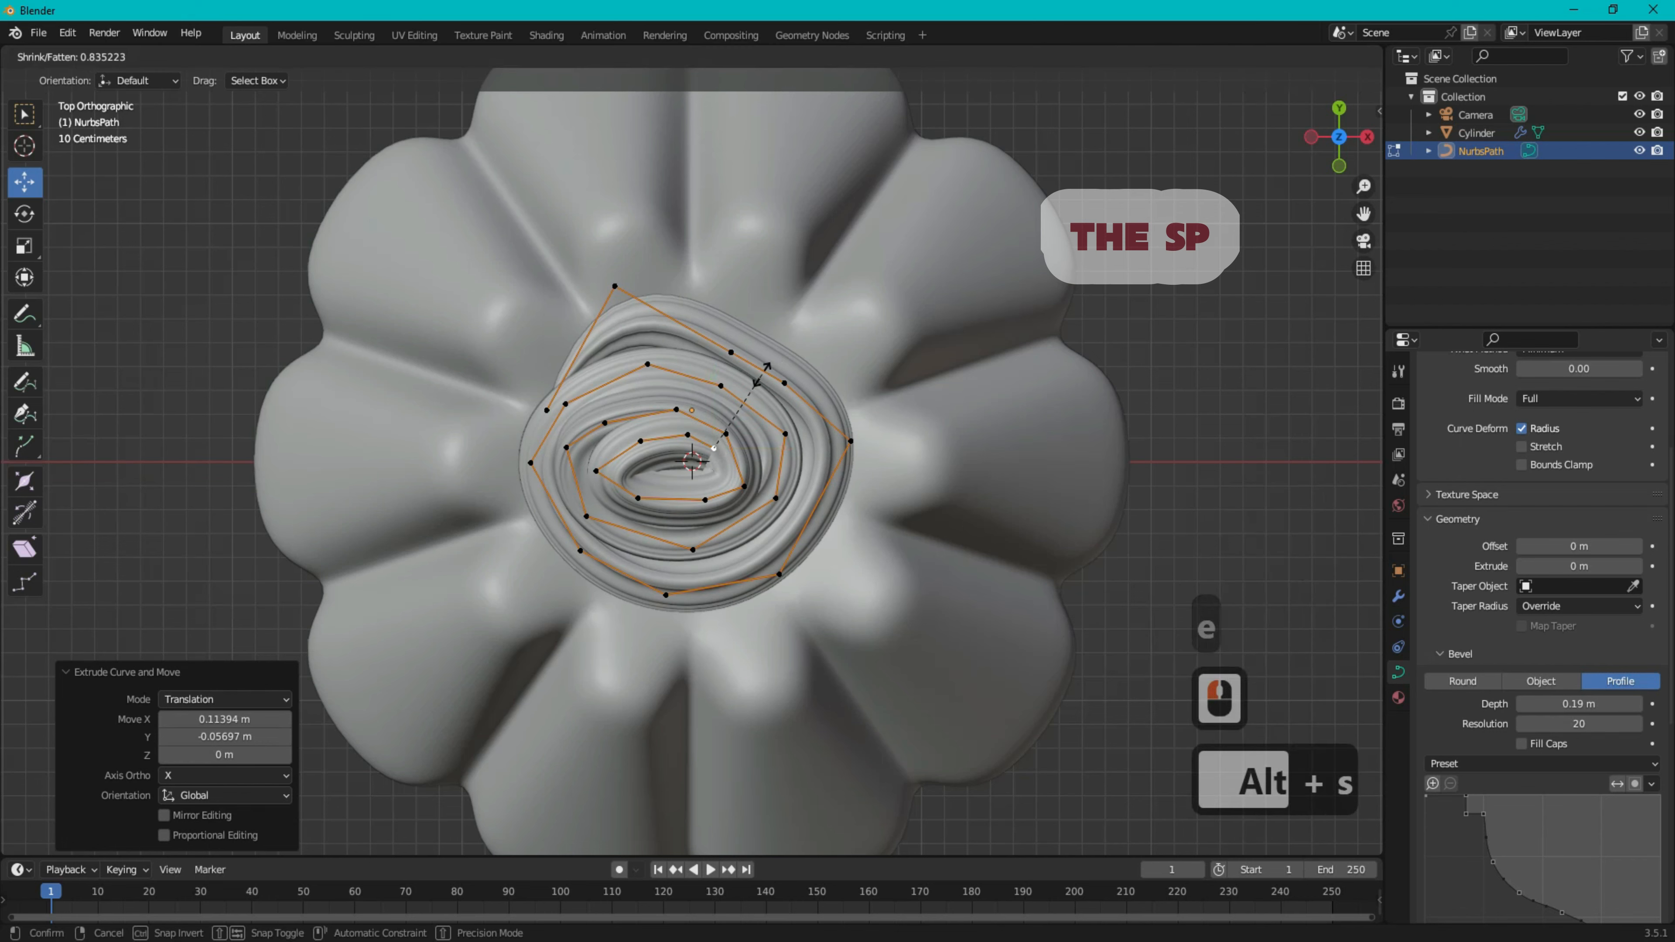
{"action": "left_click", "coordinate": [709, 448]}
{"action": "left_click_drag", "start_coordinate": [1346, 157], "coordinate": [1232, 104]}
{"action": "left_click_drag", "start_coordinate": [721, 127], "coordinate": [718, 111]}
{"action": "left_click_drag", "start_coordinate": [782, 165], "coordinate": [678, 137]}
{"action": "left_click_drag", "start_coordinate": [1345, 141], "coordinate": [1468, 89]}
- In Object Mode, lower the cream spiral about 0.274 m along Z and scale it up to about 1.1
{"action": "left_click", "coordinate": [82, 54]}
{"action": "left_click", "coordinate": [94, 76]}
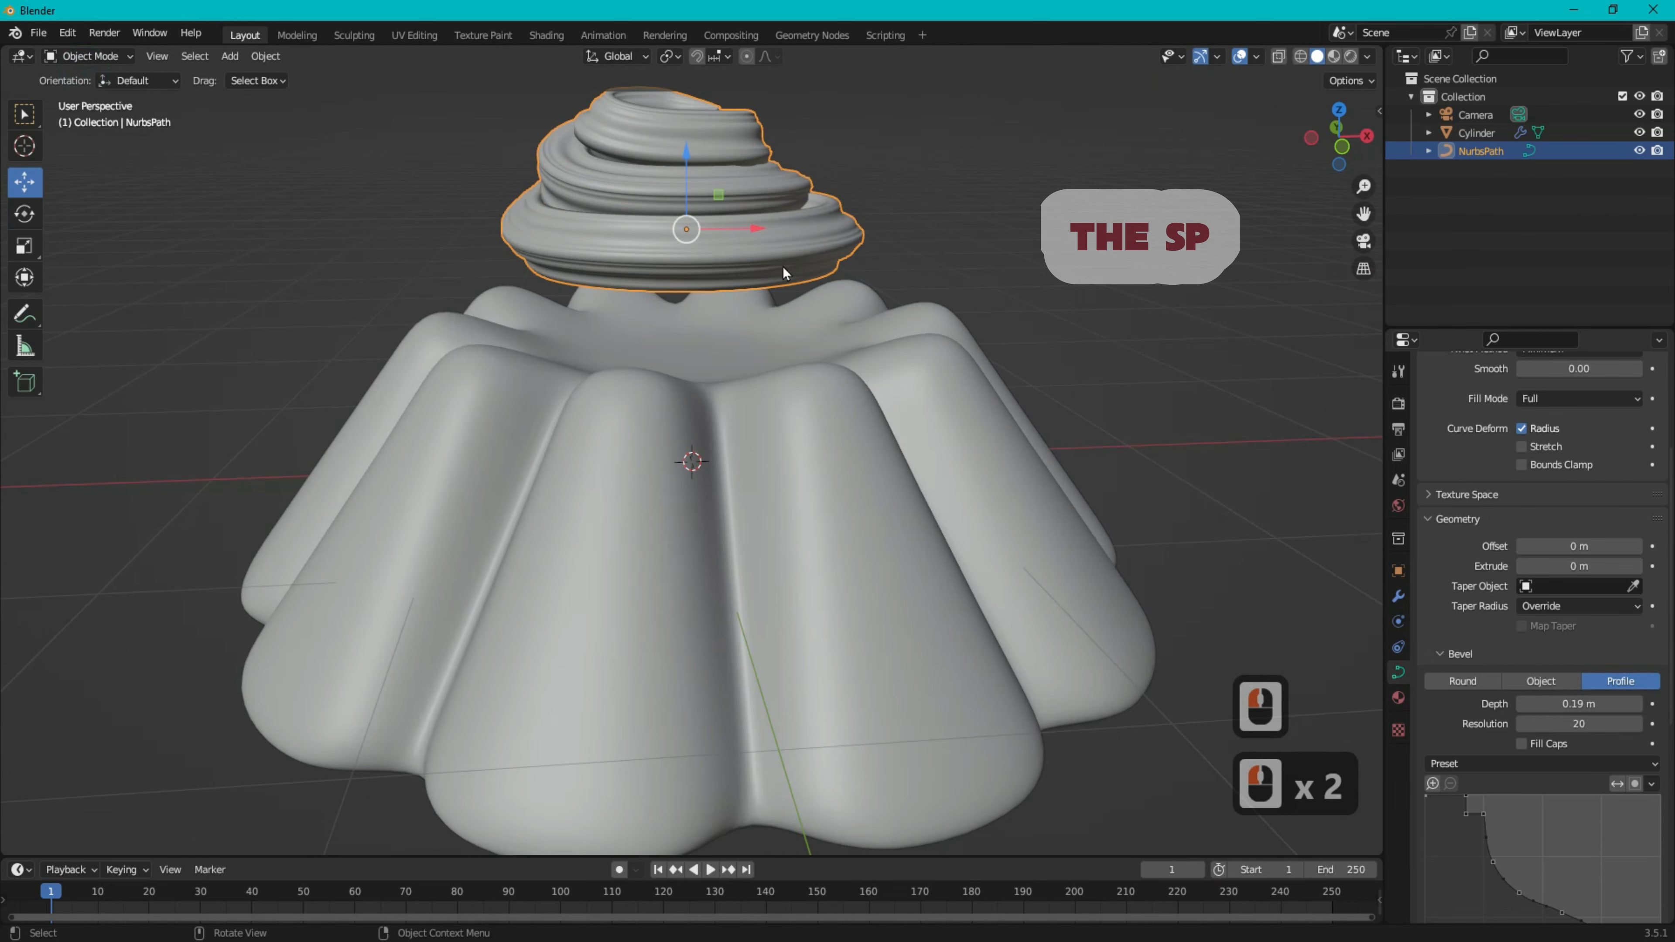
{"action": "left_click_drag", "start_coordinate": [686, 158], "coordinate": [687, 225]}
{"action": "key", "text": "s"}
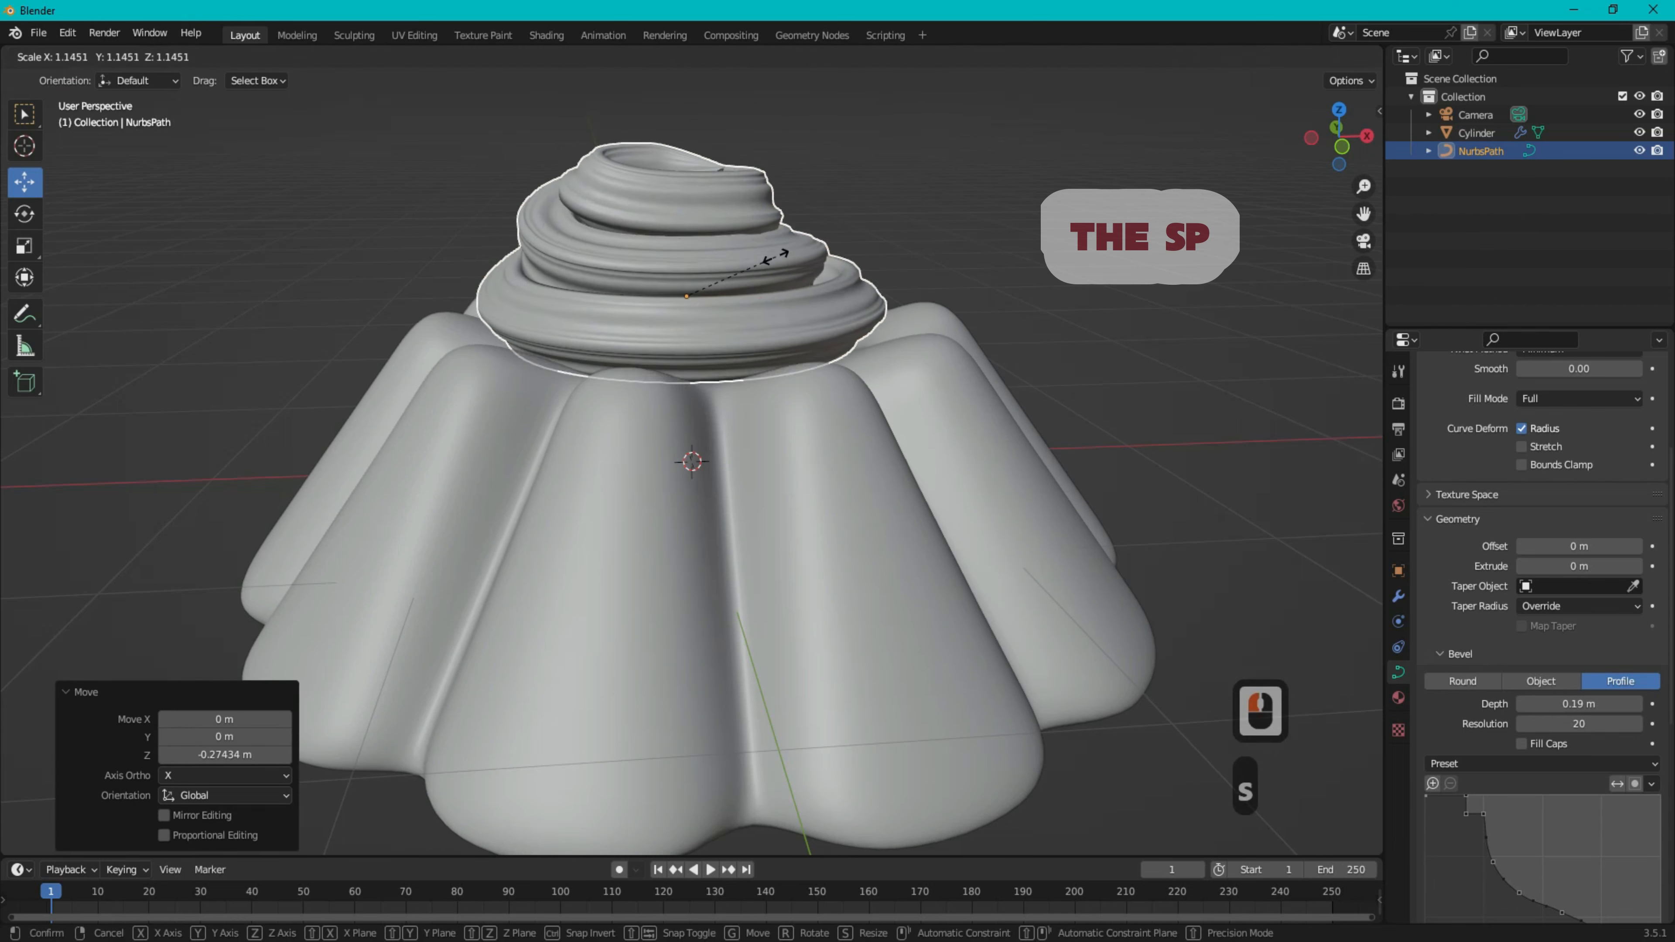
{"action": "left_click", "coordinate": [770, 272]}
- Clear the locations of the cream spiral and the dessert body, raising the spiral along Z back onto the dessert's top
{"action": "key", "text": "alt+g"}
{"action": "left_click_drag", "start_coordinate": [692, 402], "coordinate": [706, 297]}
{"action": "left_click", "coordinate": [721, 427]}
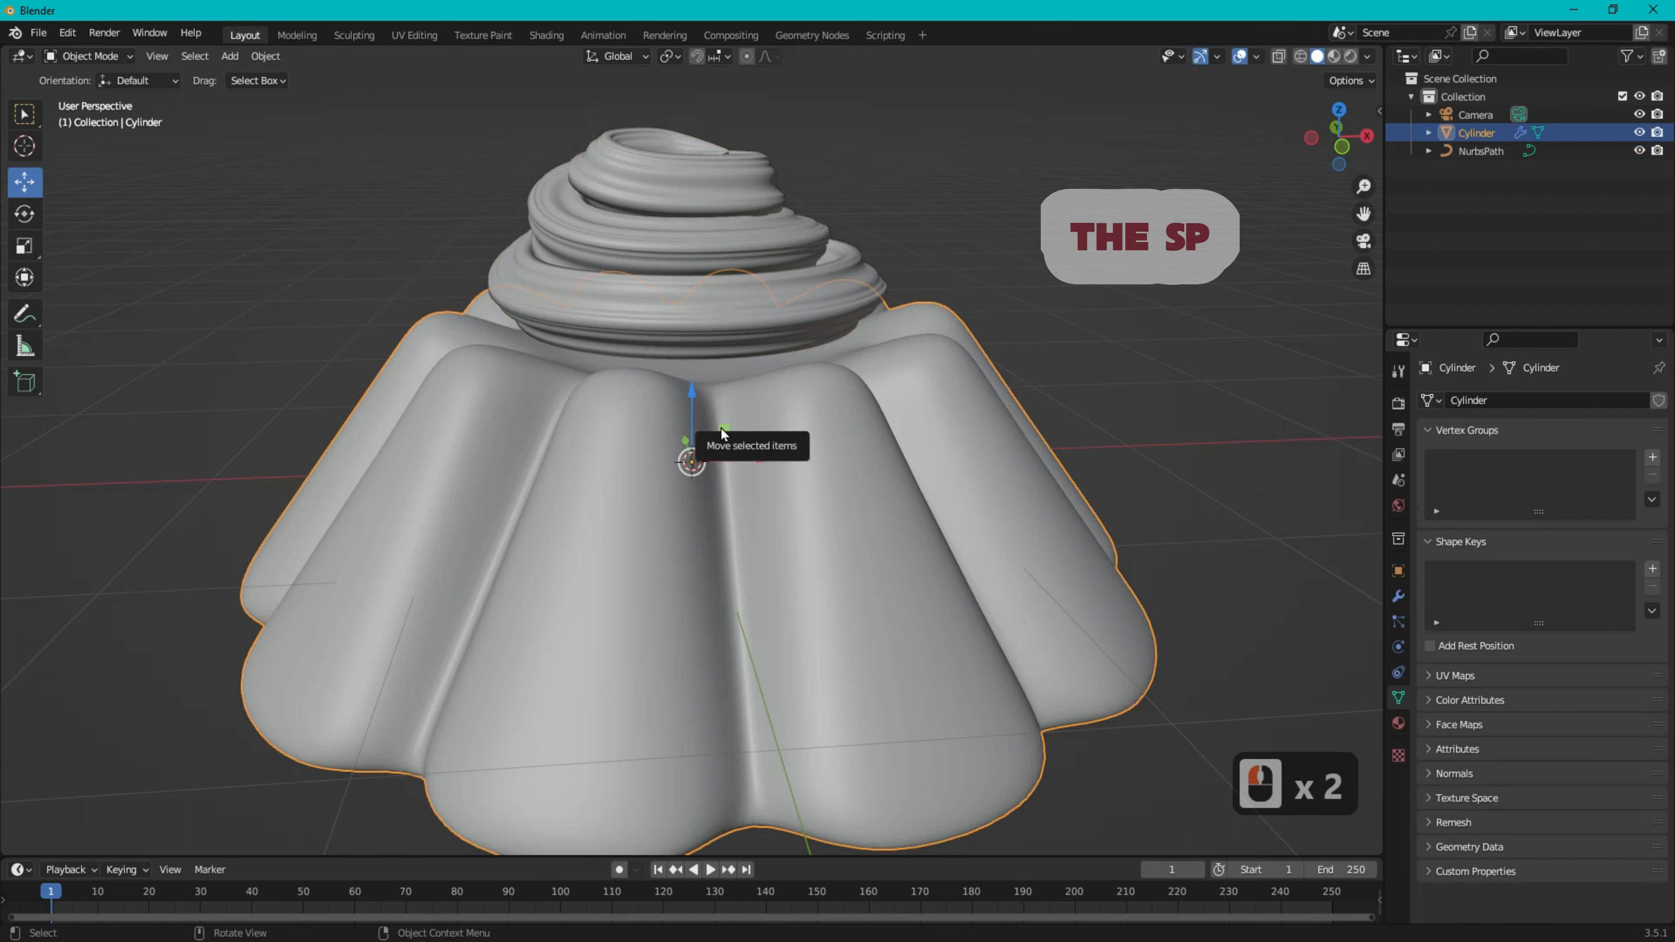
{"action": "key", "text": "alt+g"}
{"action": "left_click", "coordinate": [707, 339]}
{"action": "mouse_move", "coordinate": [1329, 135]}
{"action": "left_mouse_down"}
{"action": "mouse_move", "coordinate": [1275, 173]}
{"action": "mouse_move", "coordinate": [1330, 145]}
{"action": "left_mouse_up"}
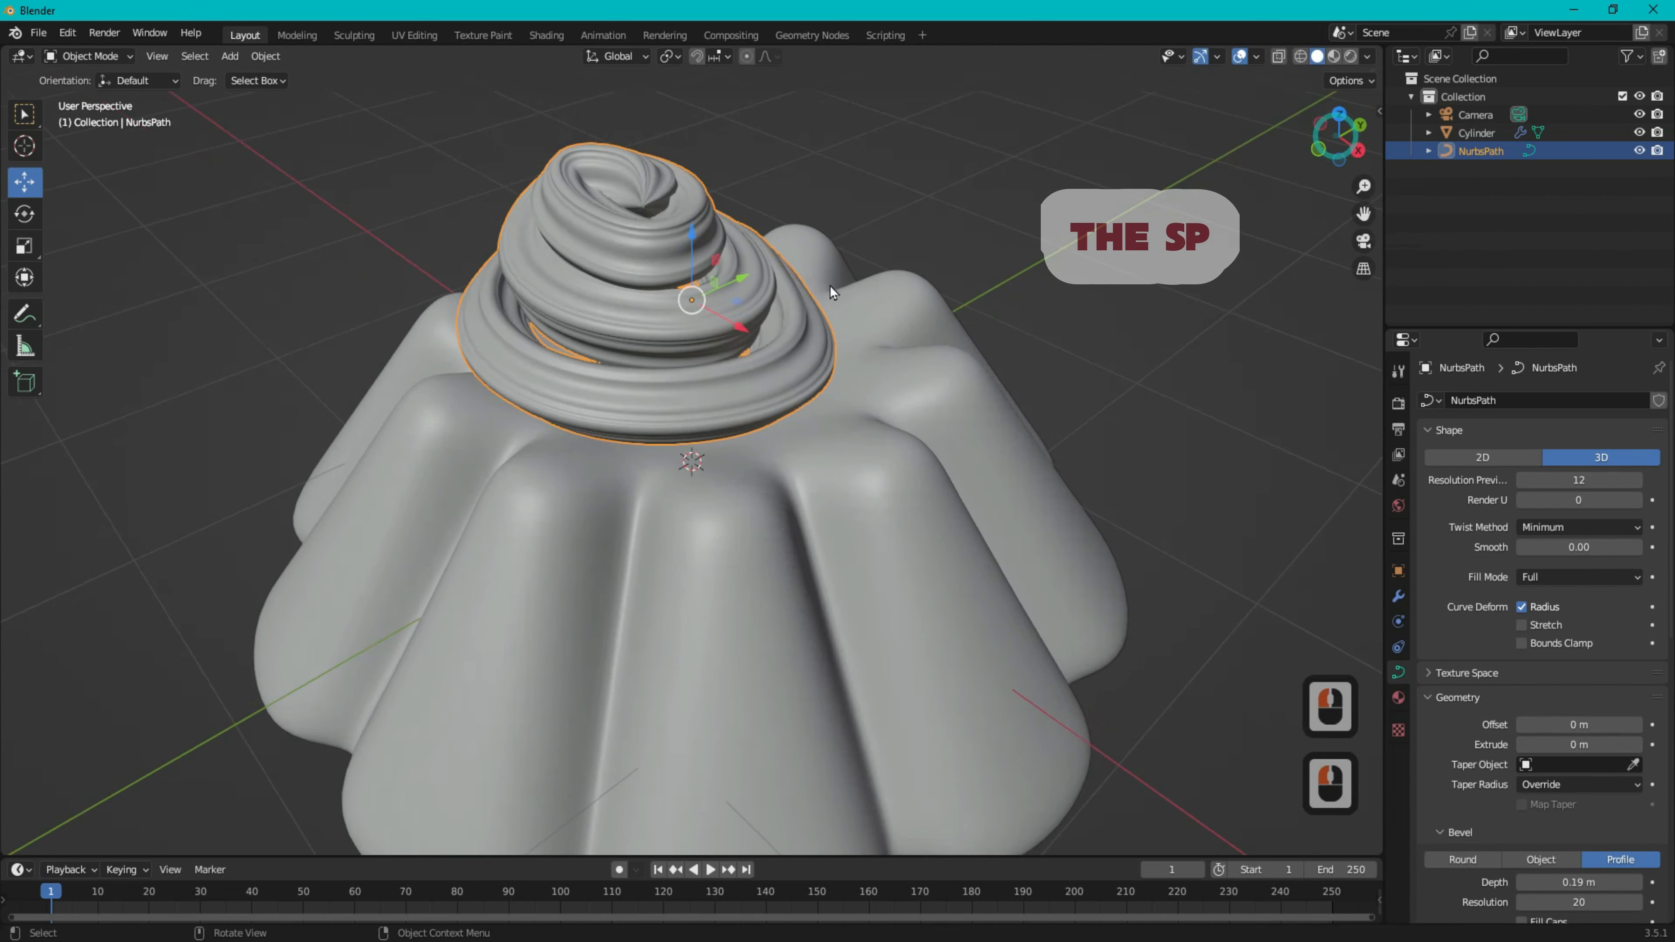
- In Edit Mode, nudge three control points of the cream spiral along Y and X to even out its loops
{"action": "left_click", "coordinate": [63, 59]}
{"action": "left_click", "coordinate": [77, 99]}
{"action": "left_click", "coordinate": [558, 321]}
{"action": "left_click_drag", "start_coordinate": [611, 293], "coordinate": [596, 298]}
{"action": "left_click", "coordinate": [617, 250]}
{"action": "left_click_drag", "start_coordinate": [670, 227], "coordinate": [651, 236]}
{"action": "left_click", "coordinate": [753, 314]}
{"action": "left_click_drag", "start_coordinate": [795, 337], "coordinate": [809, 345]}
- Reposition individual control points in the middle and upper loops of the cream spiral to tighten their spacing
{"action": "left_click", "coordinate": [665, 262]}
{"action": "left_click_drag", "start_coordinate": [709, 286], "coordinate": [774, 248]}
{"action": "left_click", "coordinate": [737, 265]}
{"action": "left_click", "coordinate": [682, 201]}
{"action": "left_click_drag", "start_coordinate": [717, 185], "coordinate": [716, 175]}
{"action": "left_click", "coordinate": [665, 196]}
- Adjust the height and position of the control points in the spiral's top loop and inner tip
{"action": "left_click_drag", "start_coordinate": [1339, 137], "coordinate": [1286, 150]}
{"action": "left_click", "coordinate": [671, 264]}
{"action": "left_click_drag", "start_coordinate": [679, 290], "coordinate": [684, 303]}
{"action": "left_click", "coordinate": [605, 222]}
{"action": "left_click_drag", "start_coordinate": [629, 211], "coordinate": [610, 213]}
{"action": "left_click_drag", "start_coordinate": [580, 158], "coordinate": [582, 177]}
{"action": "left_click_drag", "start_coordinate": [1333, 137], "coordinate": [1444, 111]}
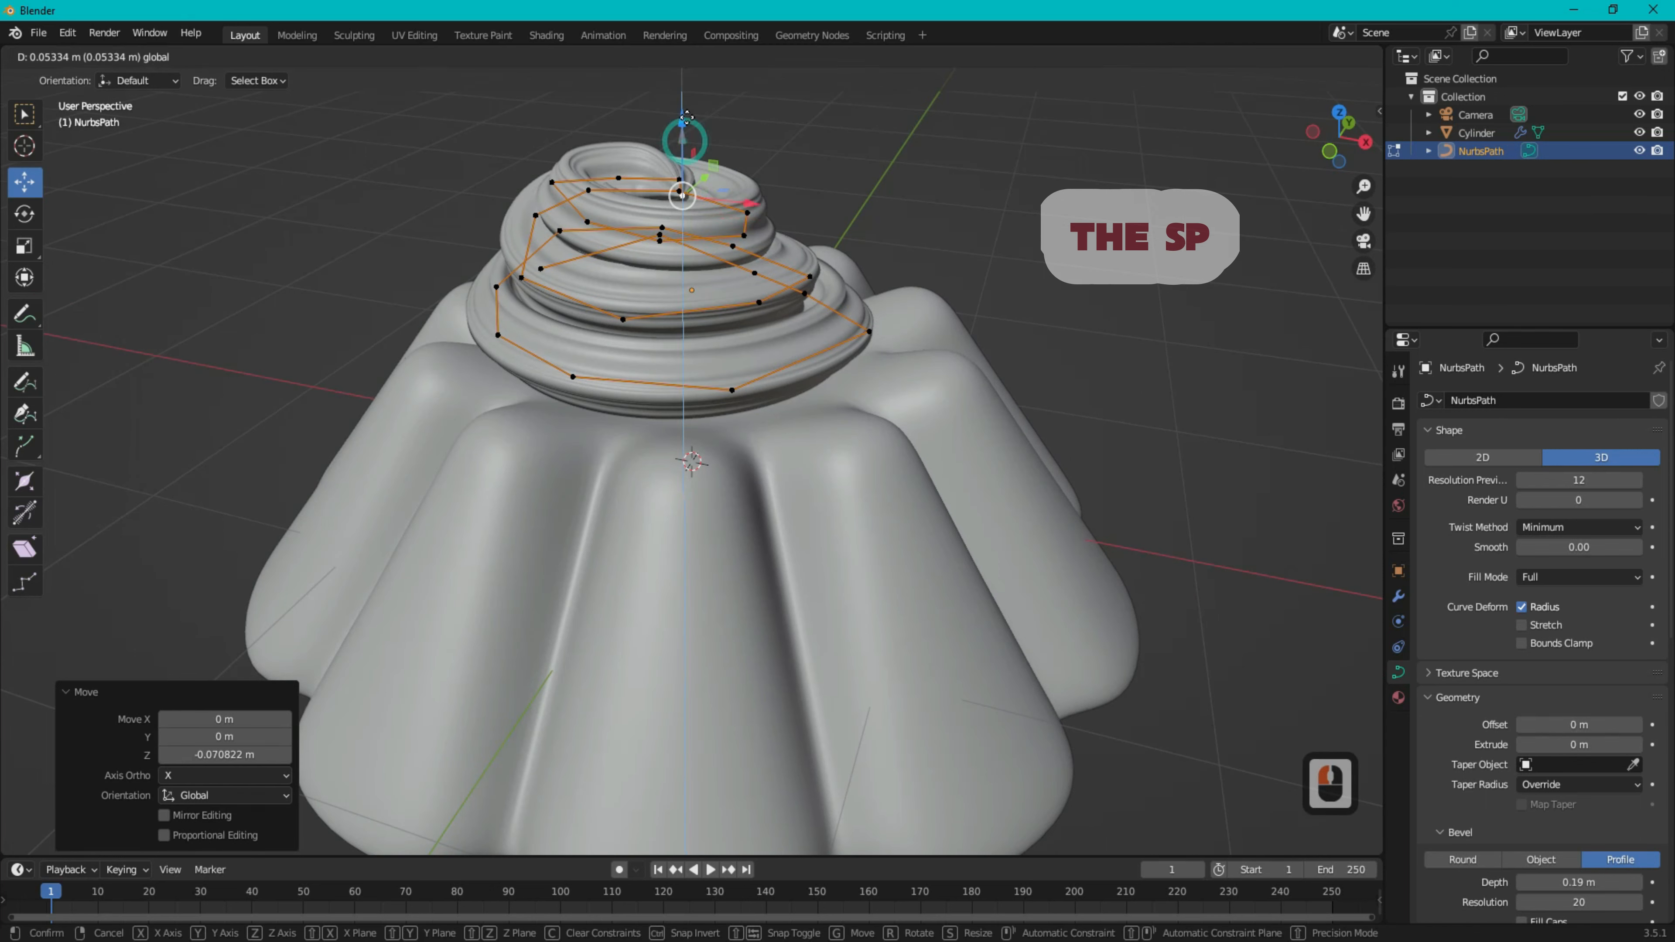
{"action": "left_click", "coordinate": [939, 203]}
- In Object Mode, scale the cream spiral to about 0.902 and lower it about 0.061 m along Z into the dessert's top
{"action": "left_click", "coordinate": [89, 56]}
{"action": "left_click", "coordinate": [86, 72]}
{"action": "left_click", "coordinate": [825, 290]}
{"action": "key", "text": "s"}
{"action": "left_click", "coordinate": [816, 292]}
{"action": "key", "text": "KP_1"}
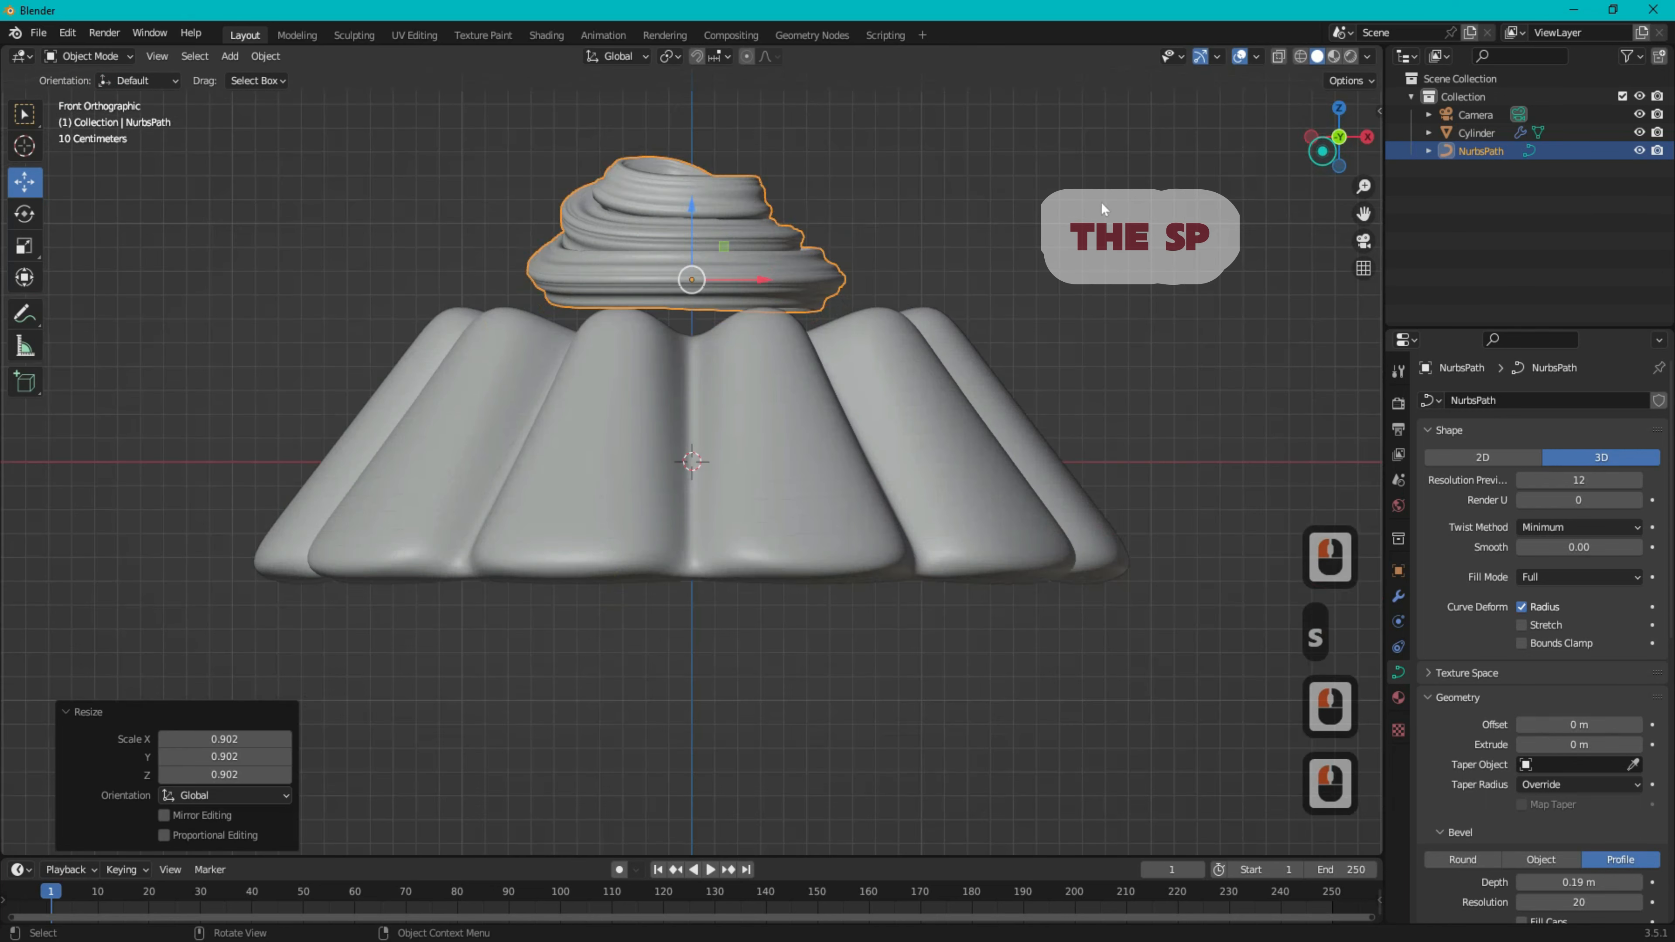
{"action": "left_click_drag", "start_coordinate": [691, 206], "coordinate": [692, 241]}
{"action": "left_click", "coordinate": [1300, 56]}
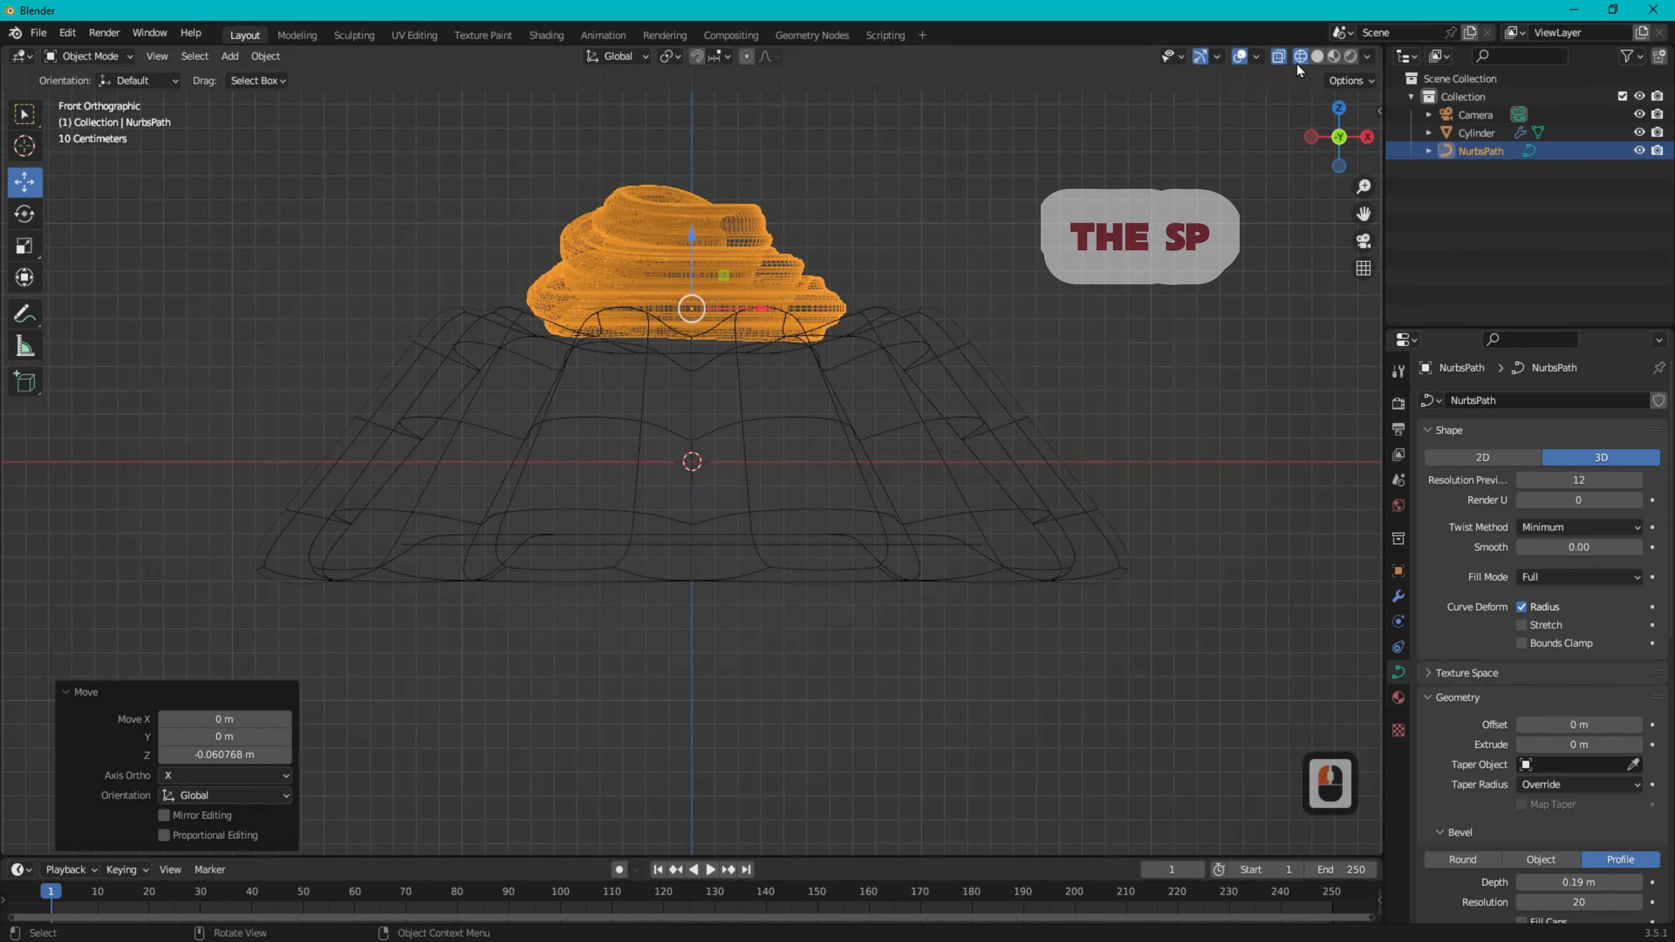
{"action": "left_click", "coordinate": [1318, 56]}
{"action": "left_click_drag", "start_coordinate": [1332, 140], "coordinate": [1336, 190]}
{"action": "left_click", "coordinate": [1234, 222]}
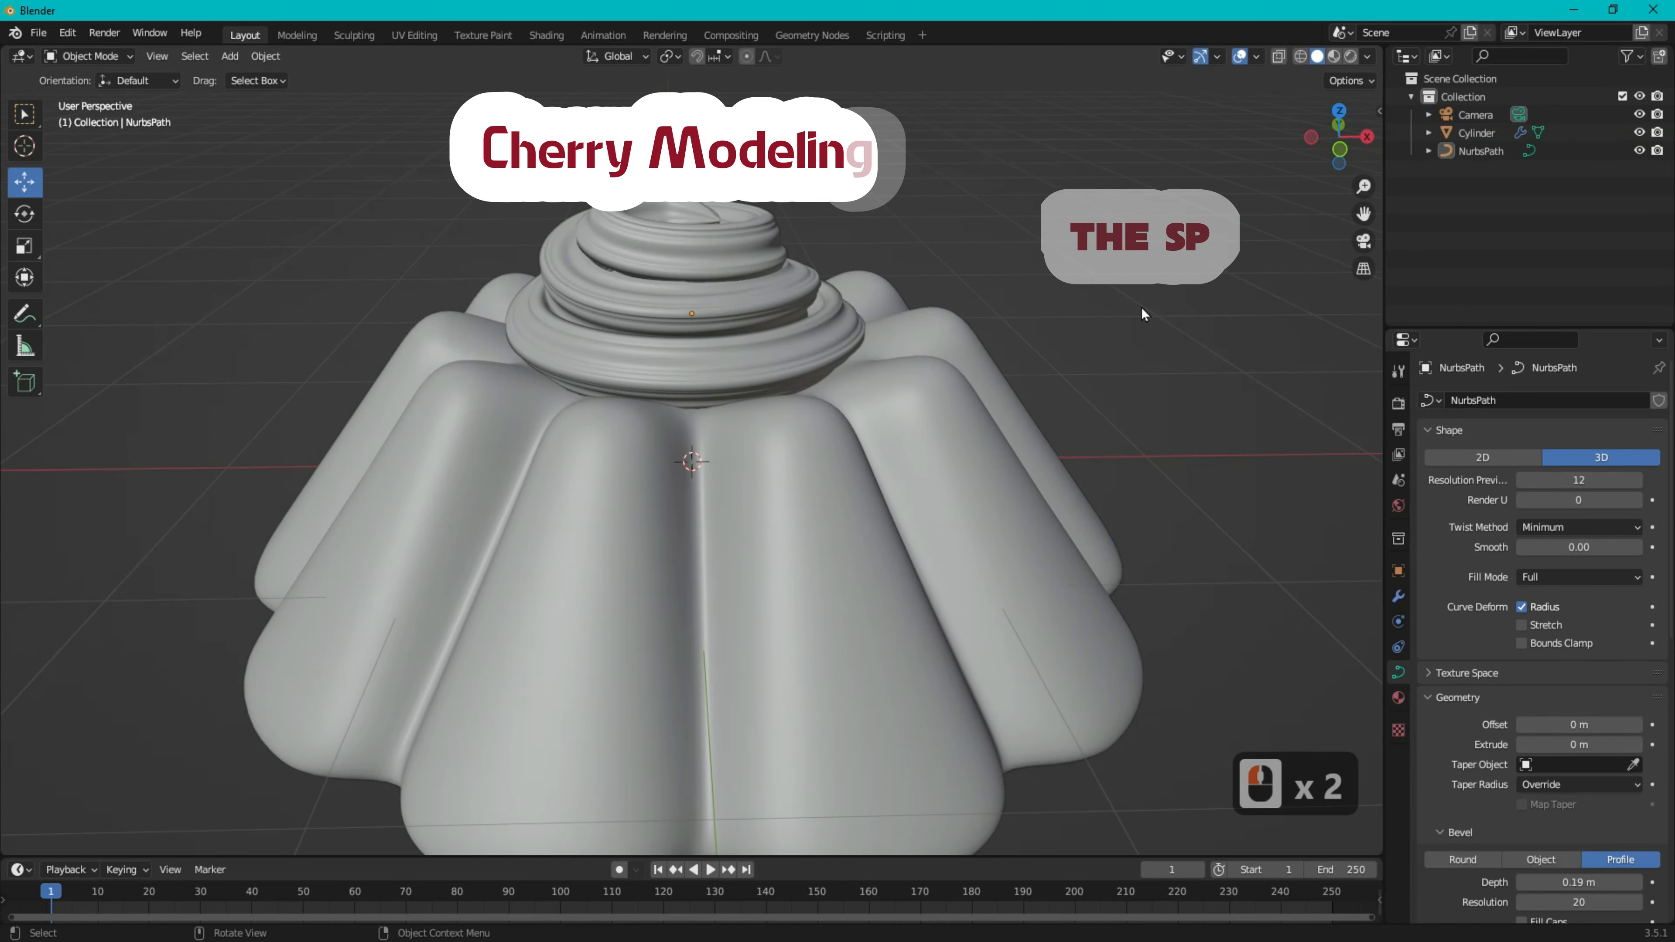
- Add a UV sphere for the cherry and move it along X beside the dessert
{"action": "scroll", "coordinate": [1073, 320], "scroll_direction": "down", "scroll_amount": 1}
{"action": "left_click", "coordinate": [226, 58]}
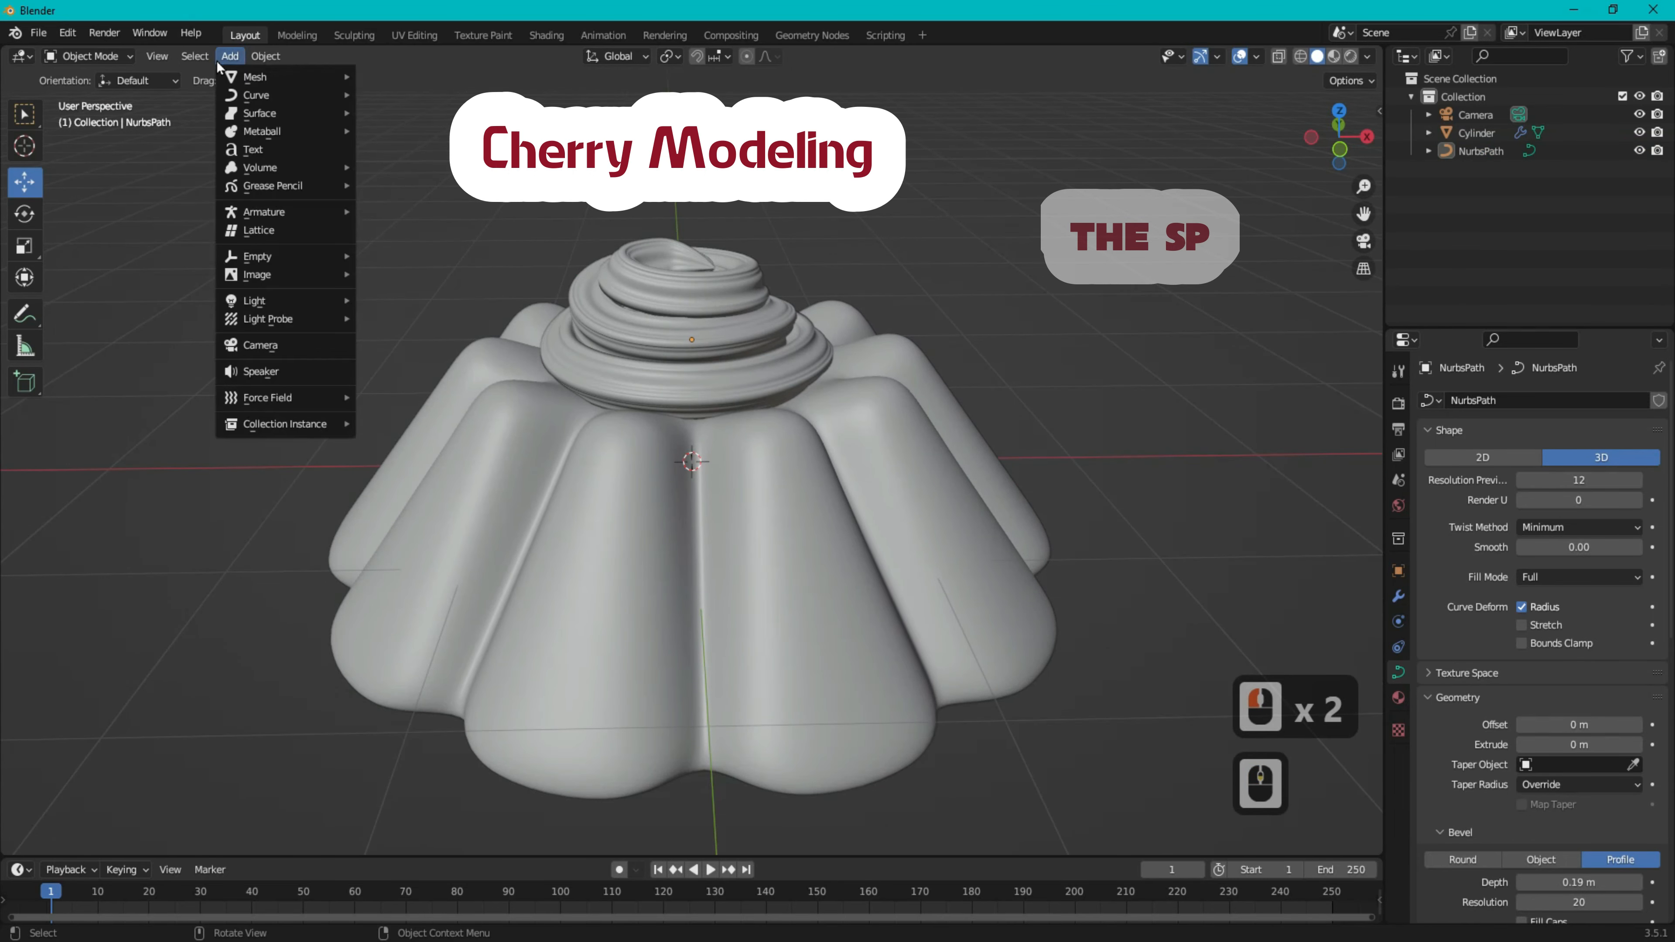
{"action": "mouse_move", "coordinate": [281, 77]}
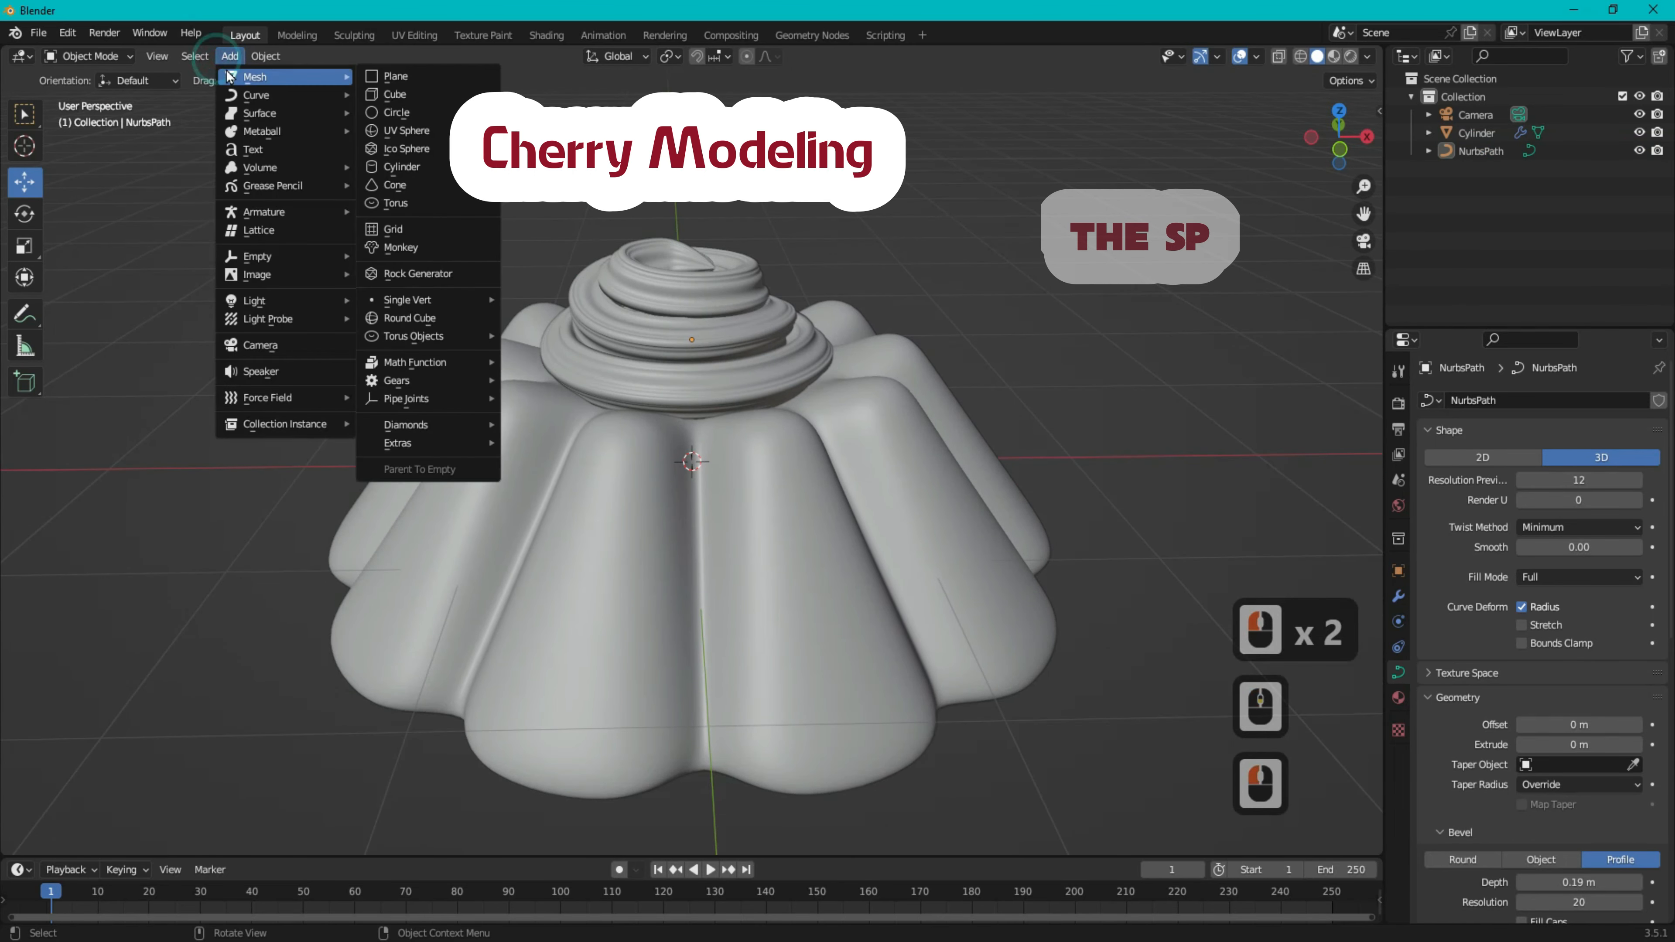
{"action": "left_click", "coordinate": [426, 130]}
{"action": "left_click_drag", "start_coordinate": [764, 468], "coordinate": [1162, 462]}
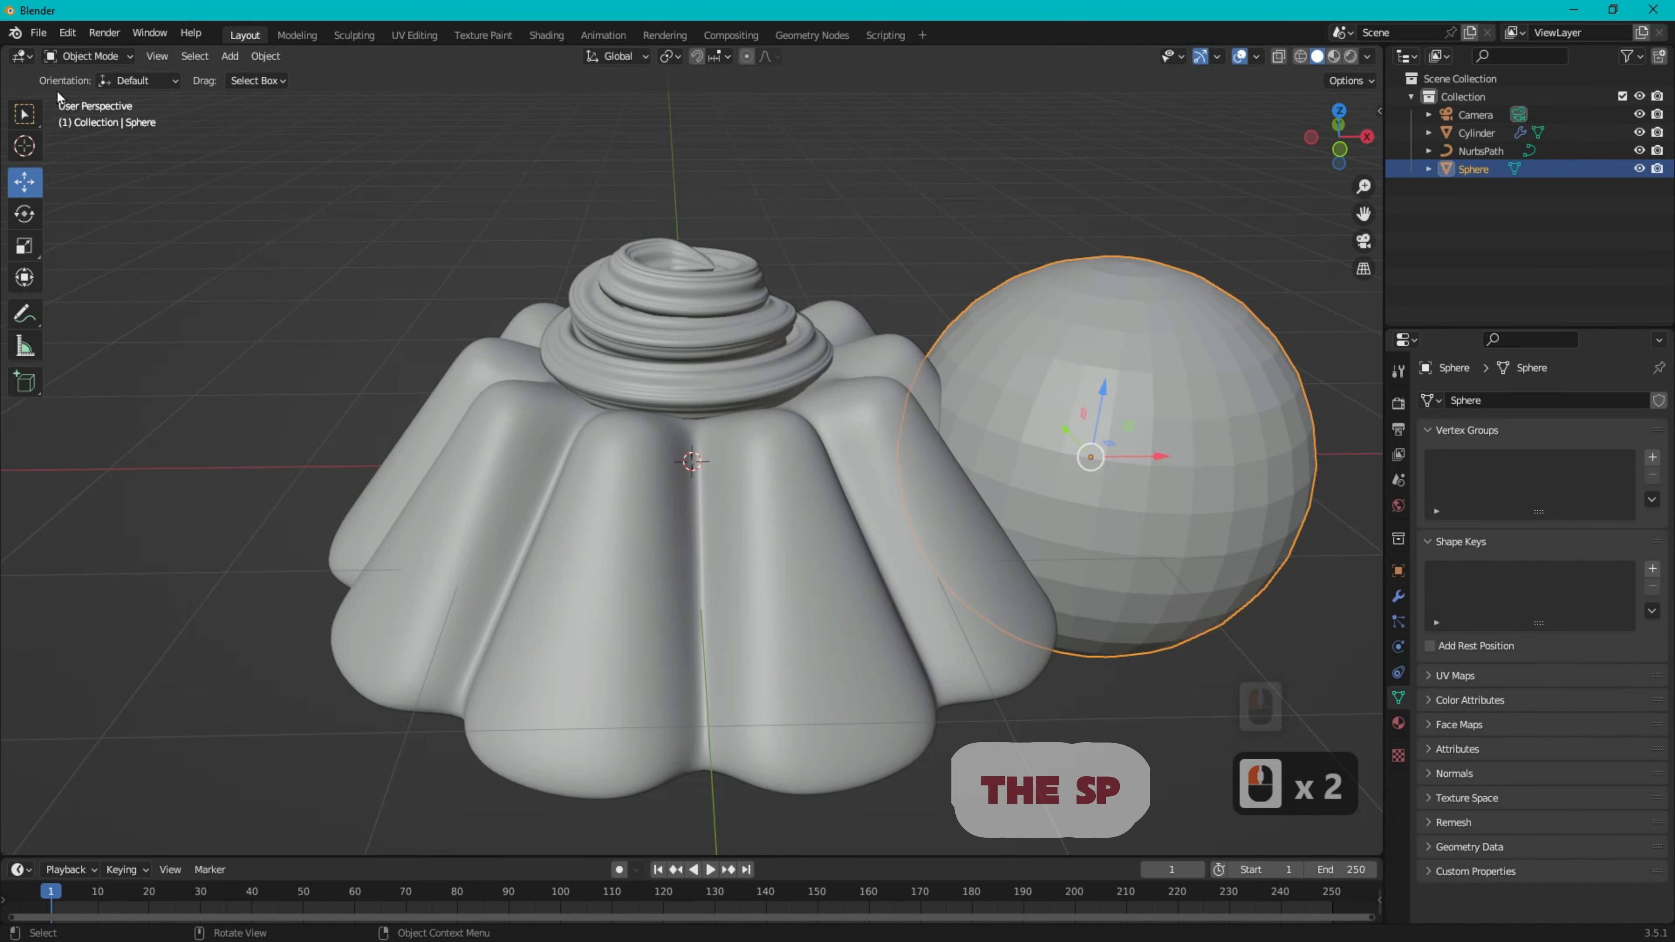
- In vertex Edit Mode, box-select the sphere's top pole and first ring in wireframe front view and lower them along Z
{"action": "left_click", "coordinate": [92, 57]}
{"action": "left_click", "coordinate": [92, 83]}
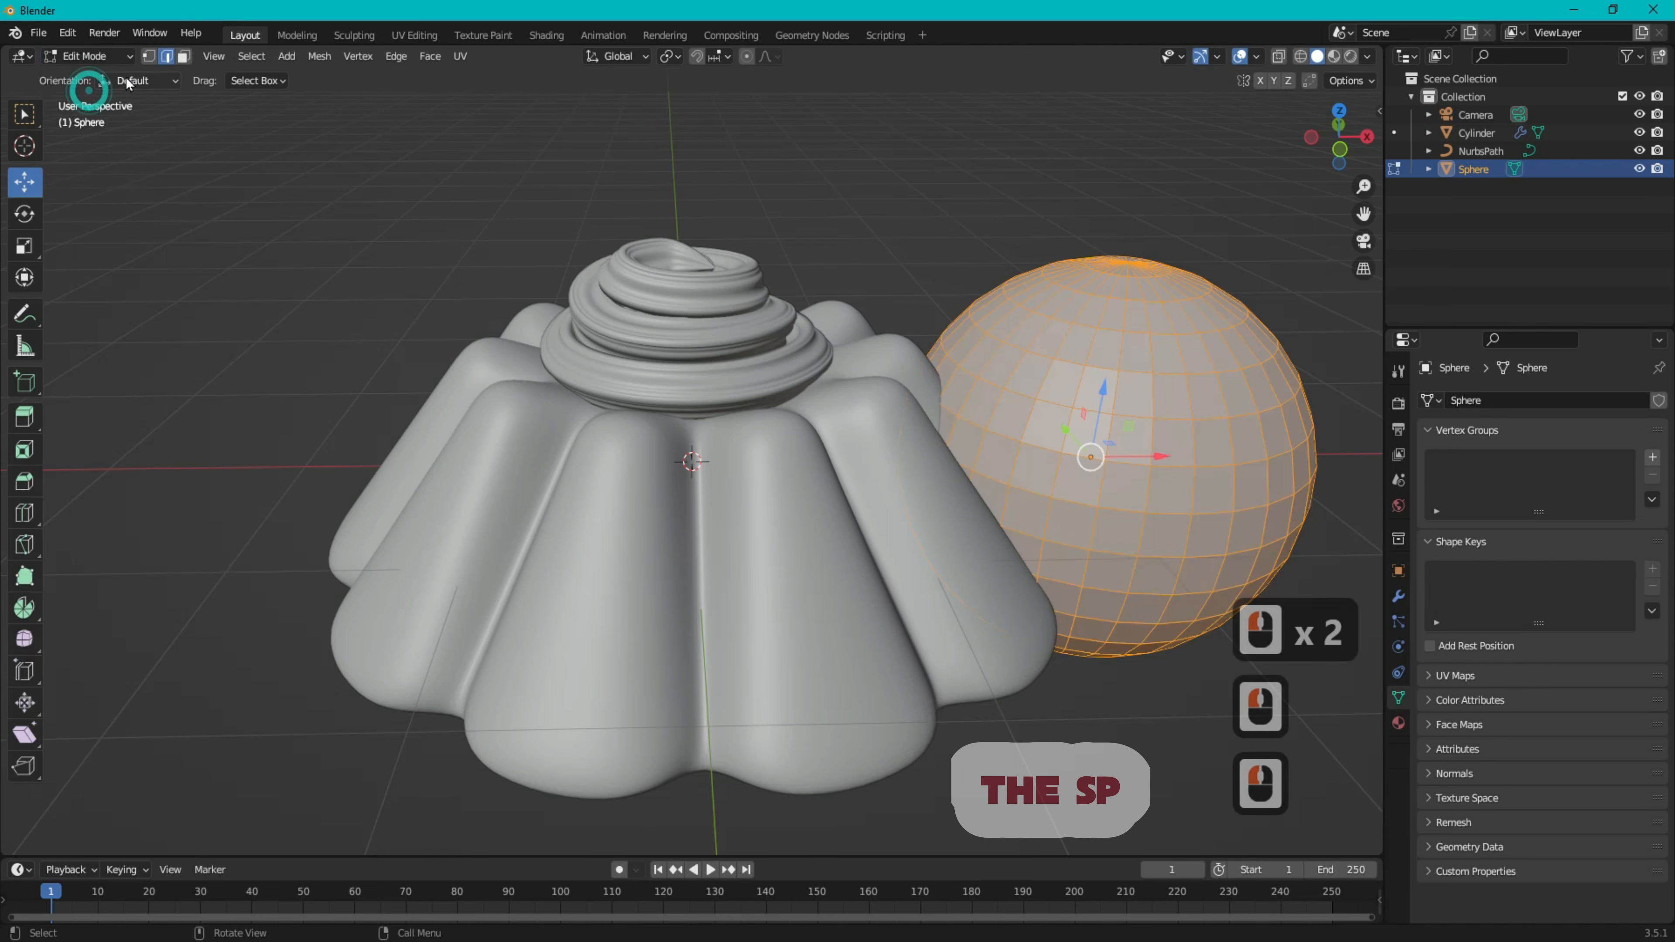
{"action": "left_click", "coordinate": [149, 56]}
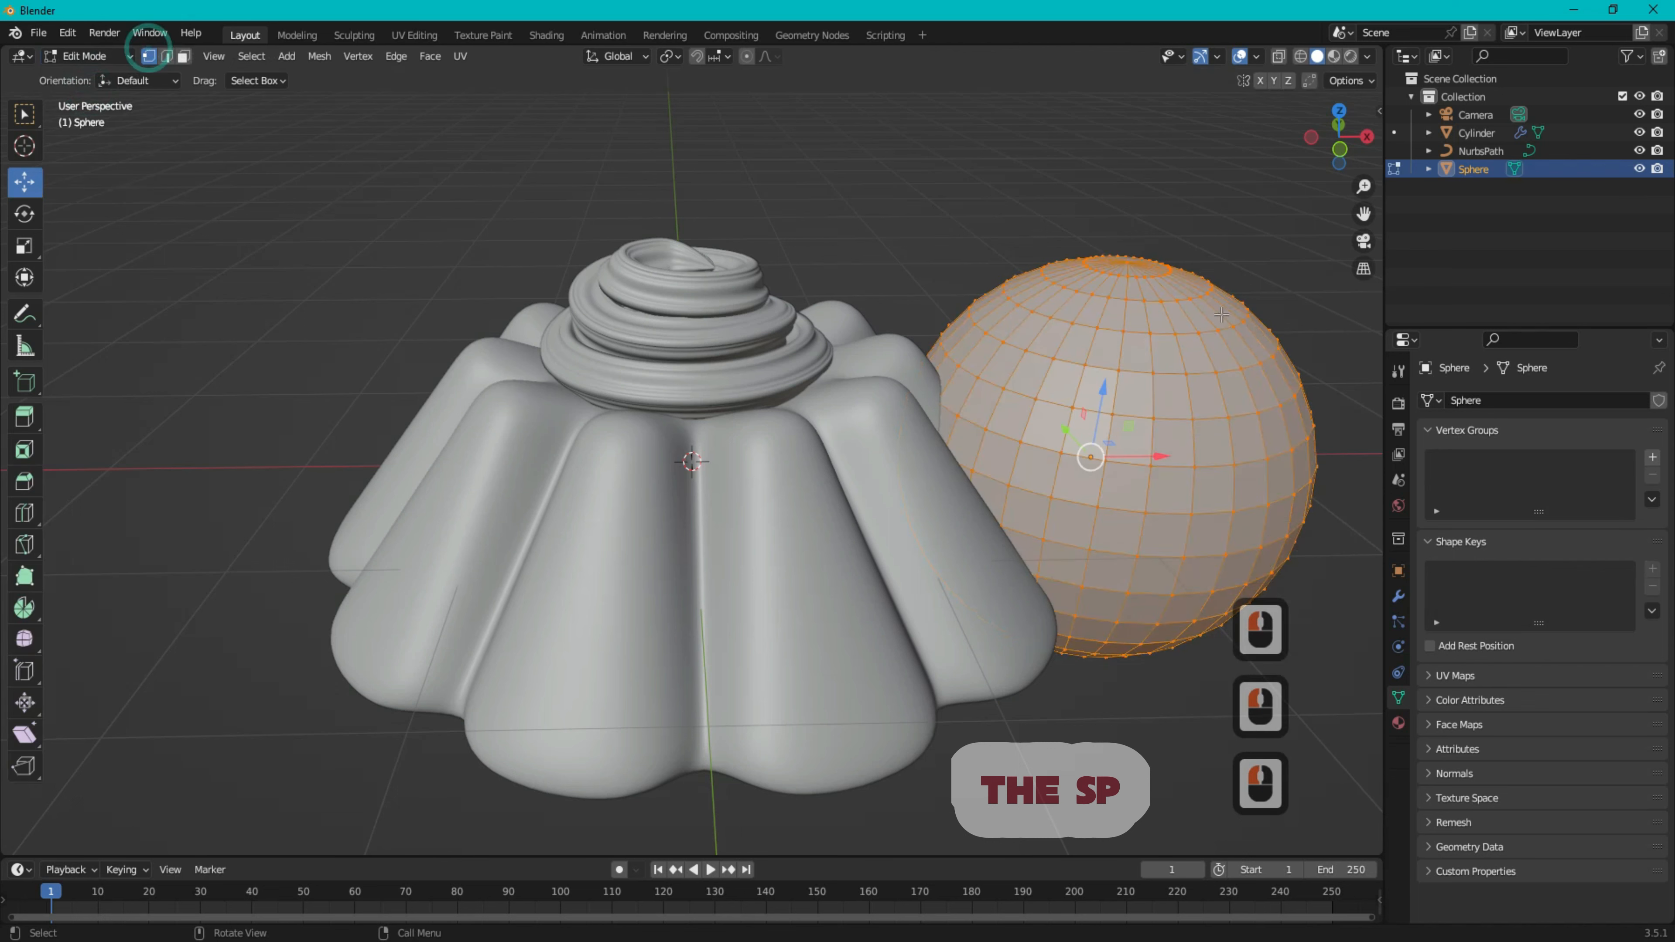
{"action": "left_click", "coordinate": [1127, 263]}
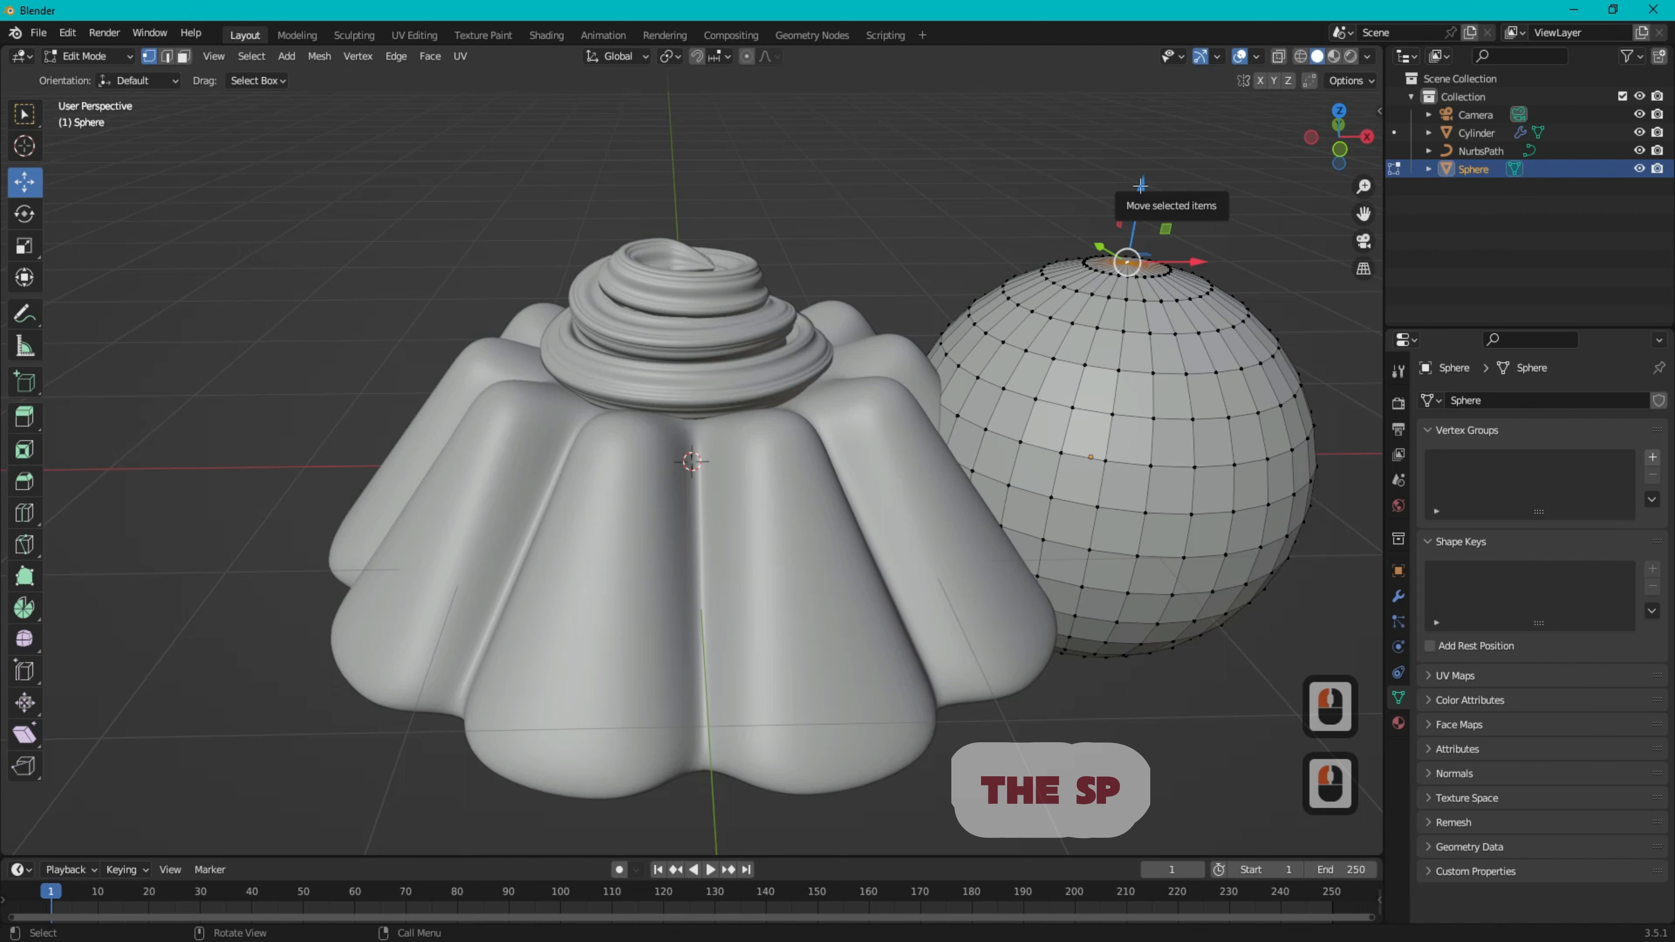
{"action": "left_click", "coordinate": [1338, 156]}
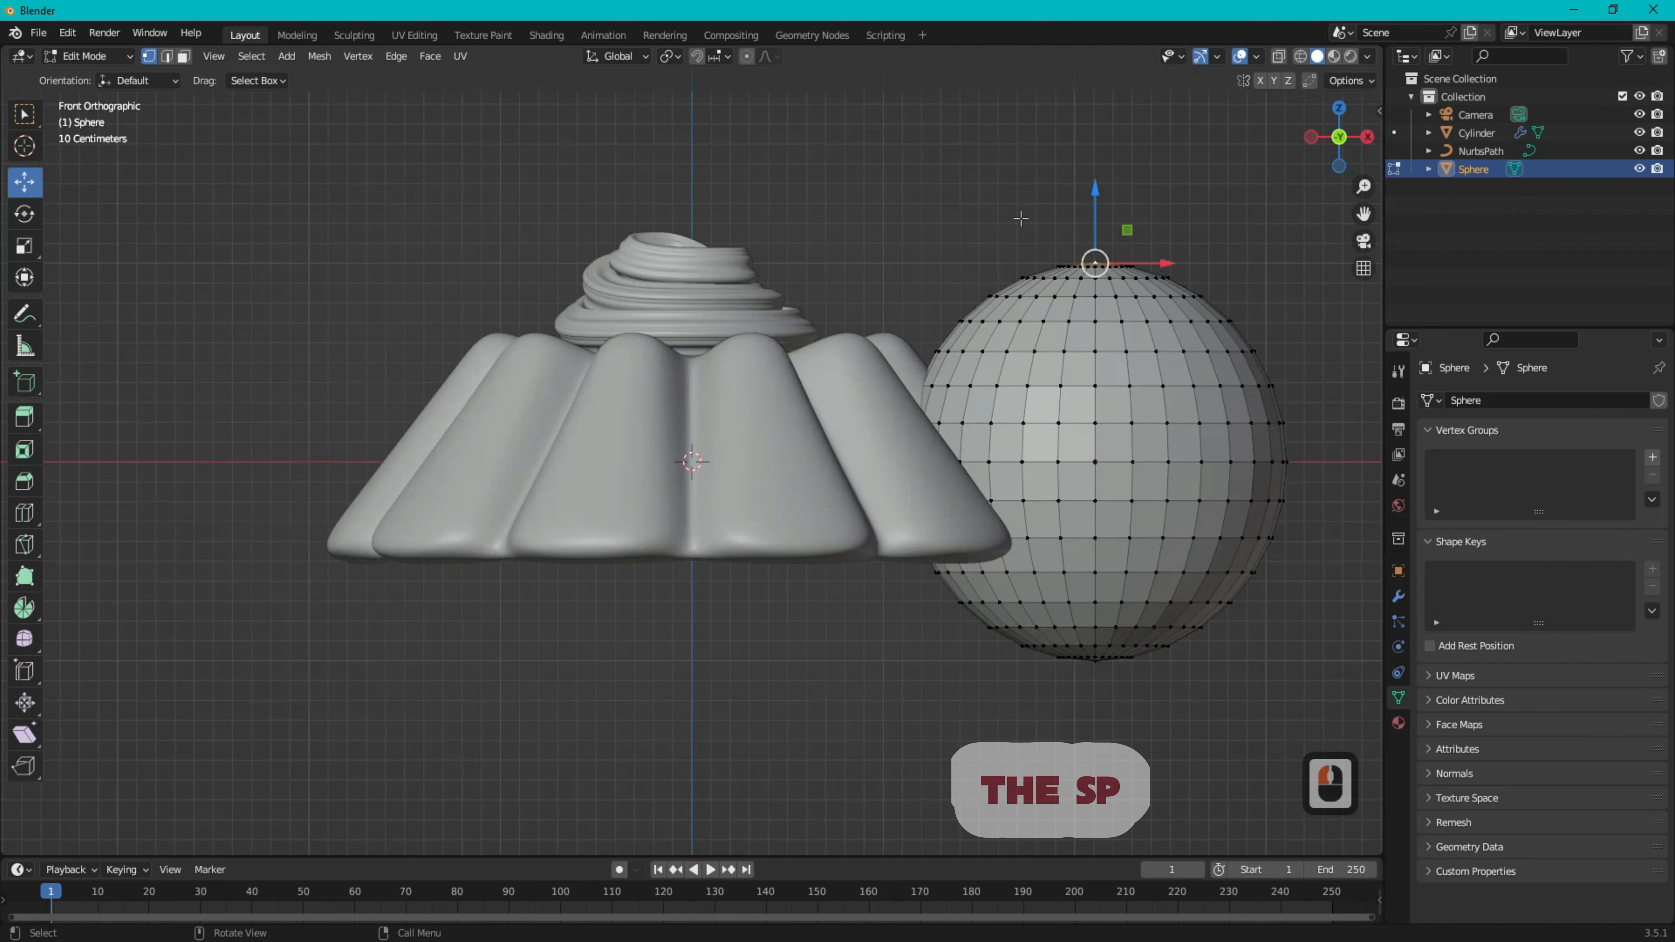
{"action": "left_click_drag", "start_coordinate": [1017, 210], "coordinate": [1149, 265]}
{"action": "left_click", "coordinate": [1300, 57]}
{"action": "left_click_drag", "start_coordinate": [1028, 194], "coordinate": [1148, 277]}
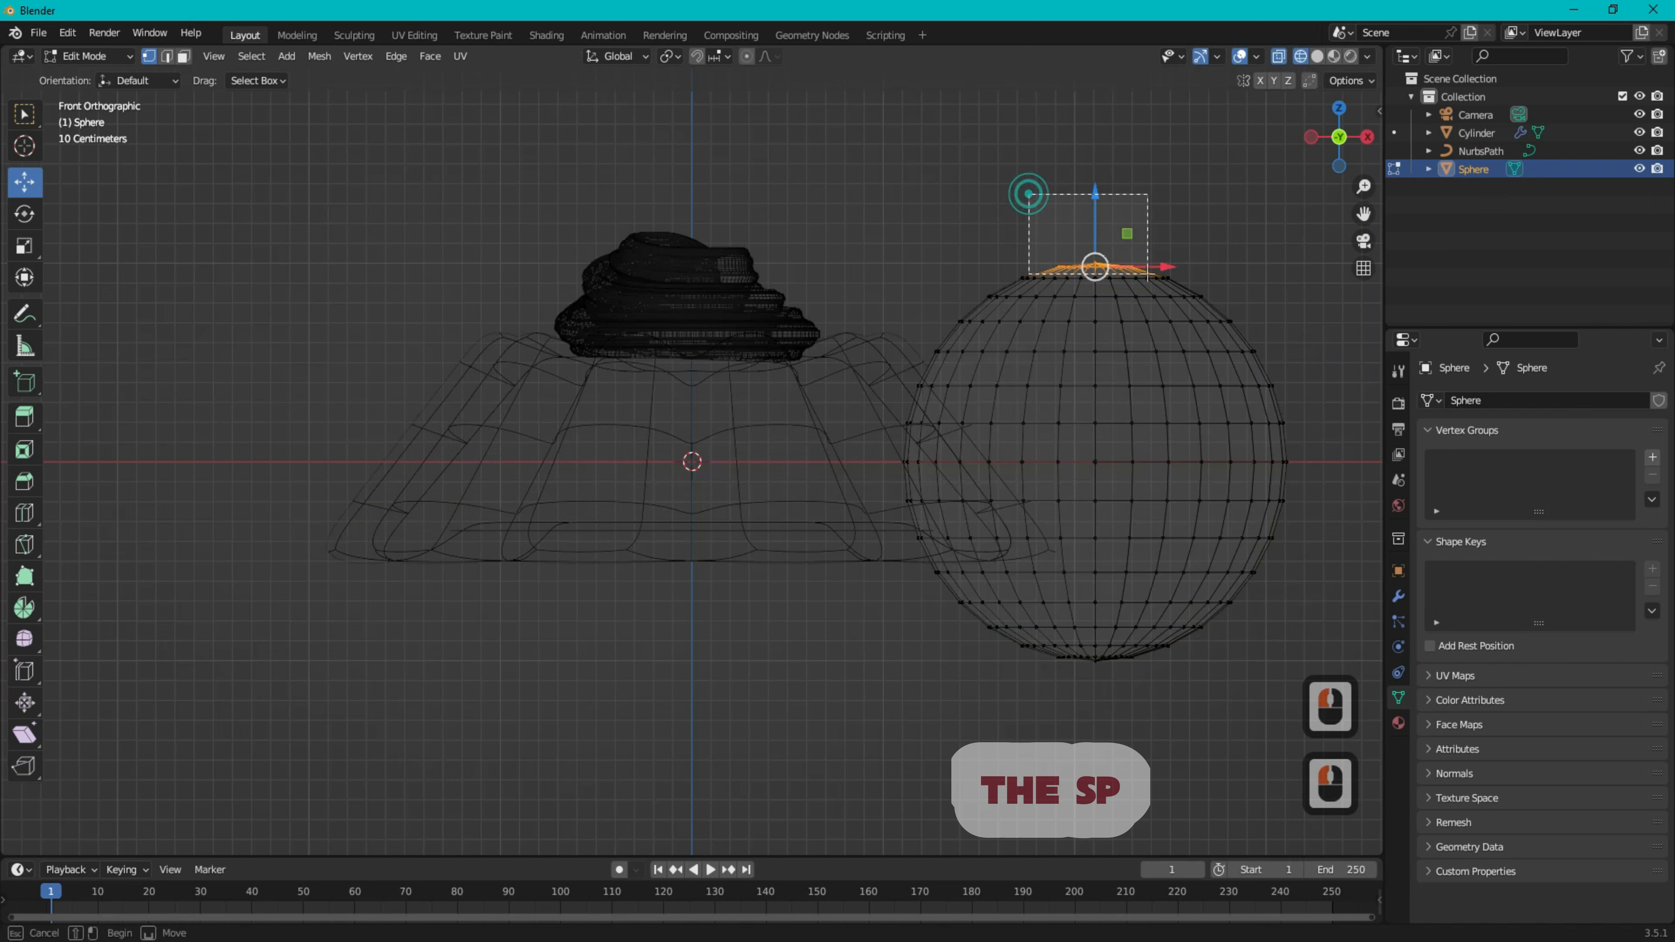
{"action": "left_click_drag", "start_coordinate": [1162, 276], "coordinate": [1162, 276]}
{"action": "left_click_drag", "start_coordinate": [1096, 193], "coordinate": [1101, 210]}
- With smooth proportional editing, lower the sphere's top pole about 0.043 m along Z to deepen the dimple
{"action": "left_click_drag", "start_coordinate": [1339, 145], "coordinate": [1288, 204]}
{"action": "left_click", "coordinate": [1166, 301]}
{"action": "left_click_drag", "start_coordinate": [1177, 226], "coordinate": [1167, 263]}
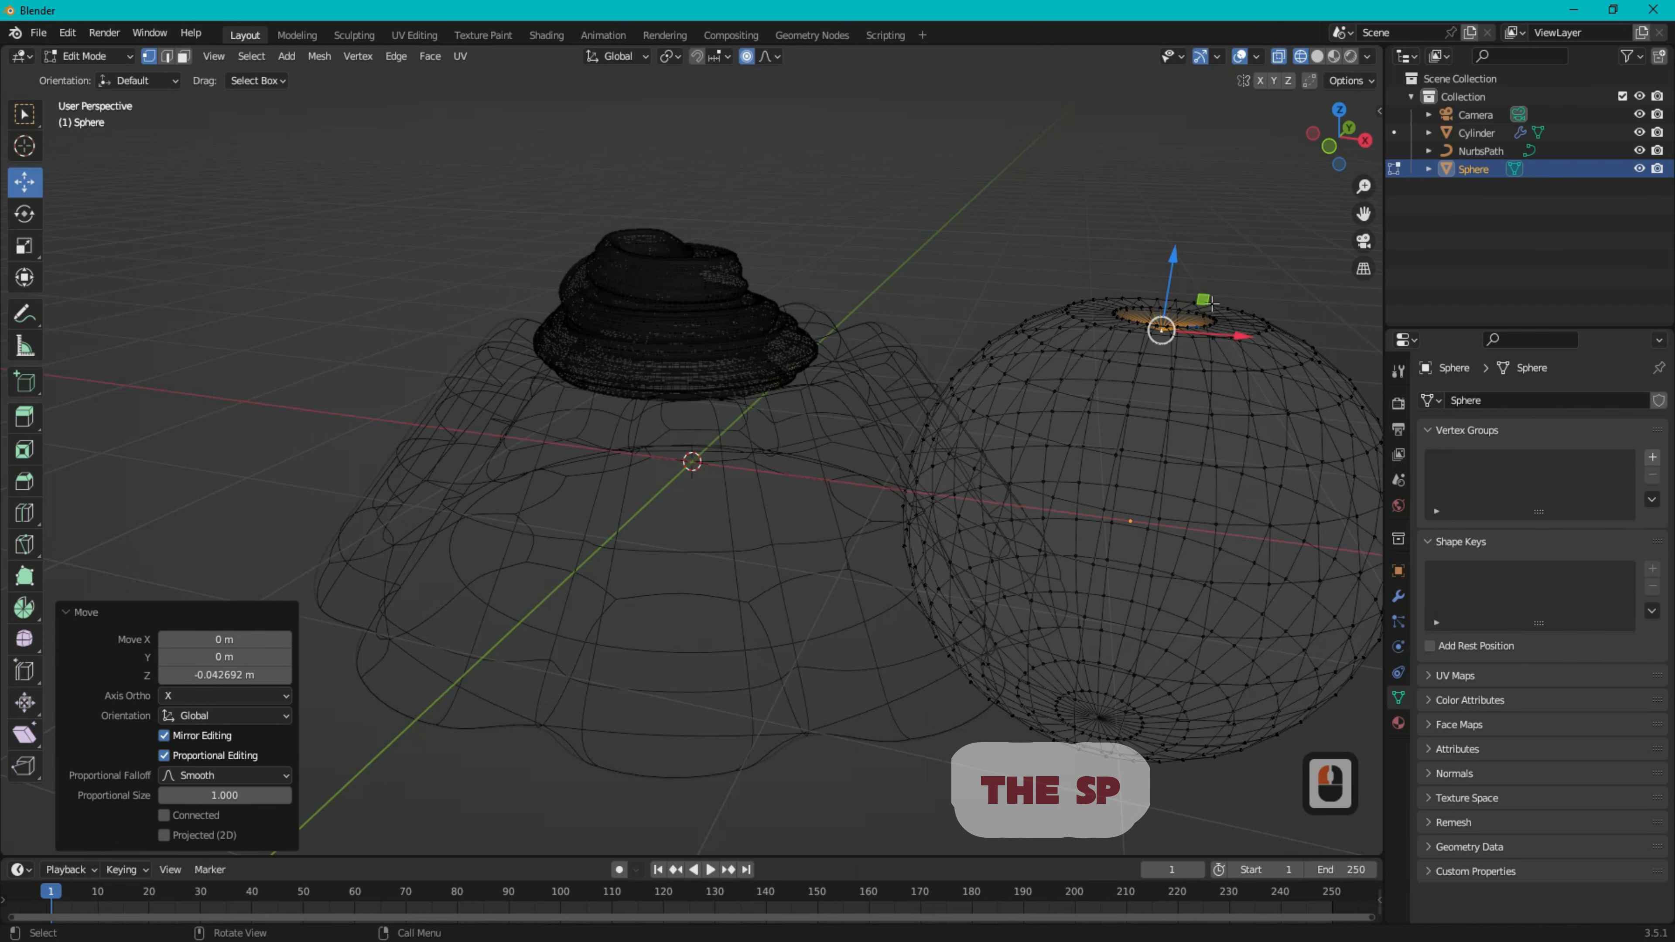
{"action": "left_click_drag", "start_coordinate": [1332, 154], "coordinate": [1322, 96]}
{"action": "left_click", "coordinate": [1317, 57]}
- Select a vertical edge loop on the sphere and scale it to about 0.802 without proportional editing to form the cherry's crease
{"action": "scroll", "coordinate": [1049, 333], "scroll_direction": "up", "scroll_amount": 5}
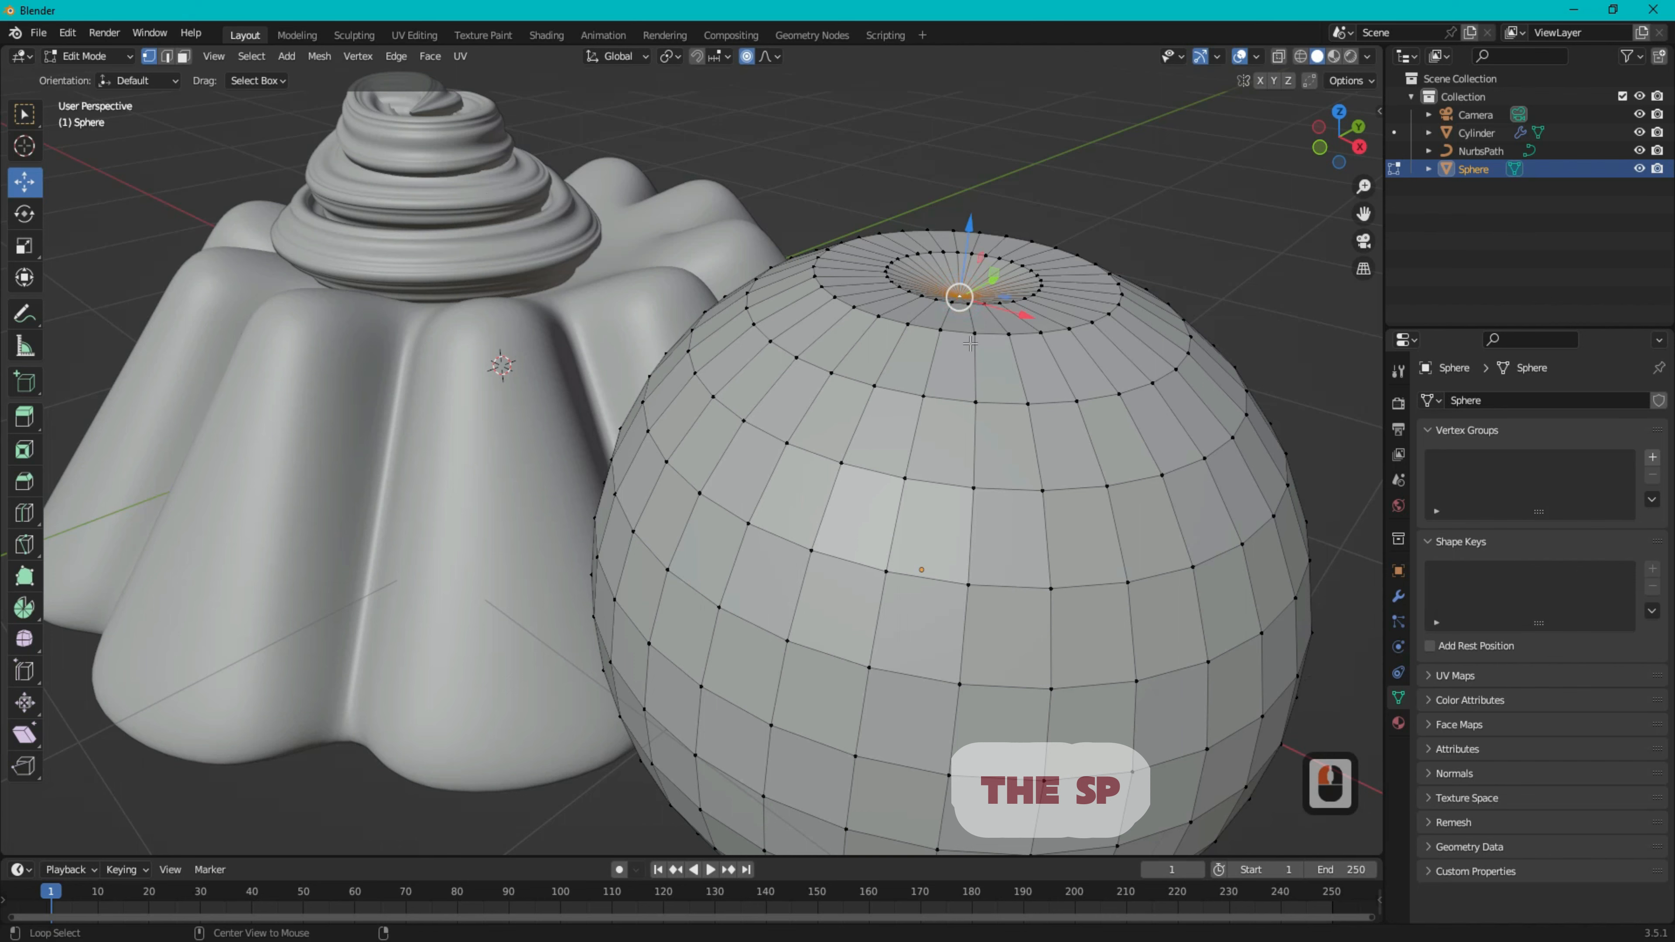
{"action": "key", "text": "shift"}
{"action": "left_click", "coordinate": [968, 305], "text": "alt+shift"}
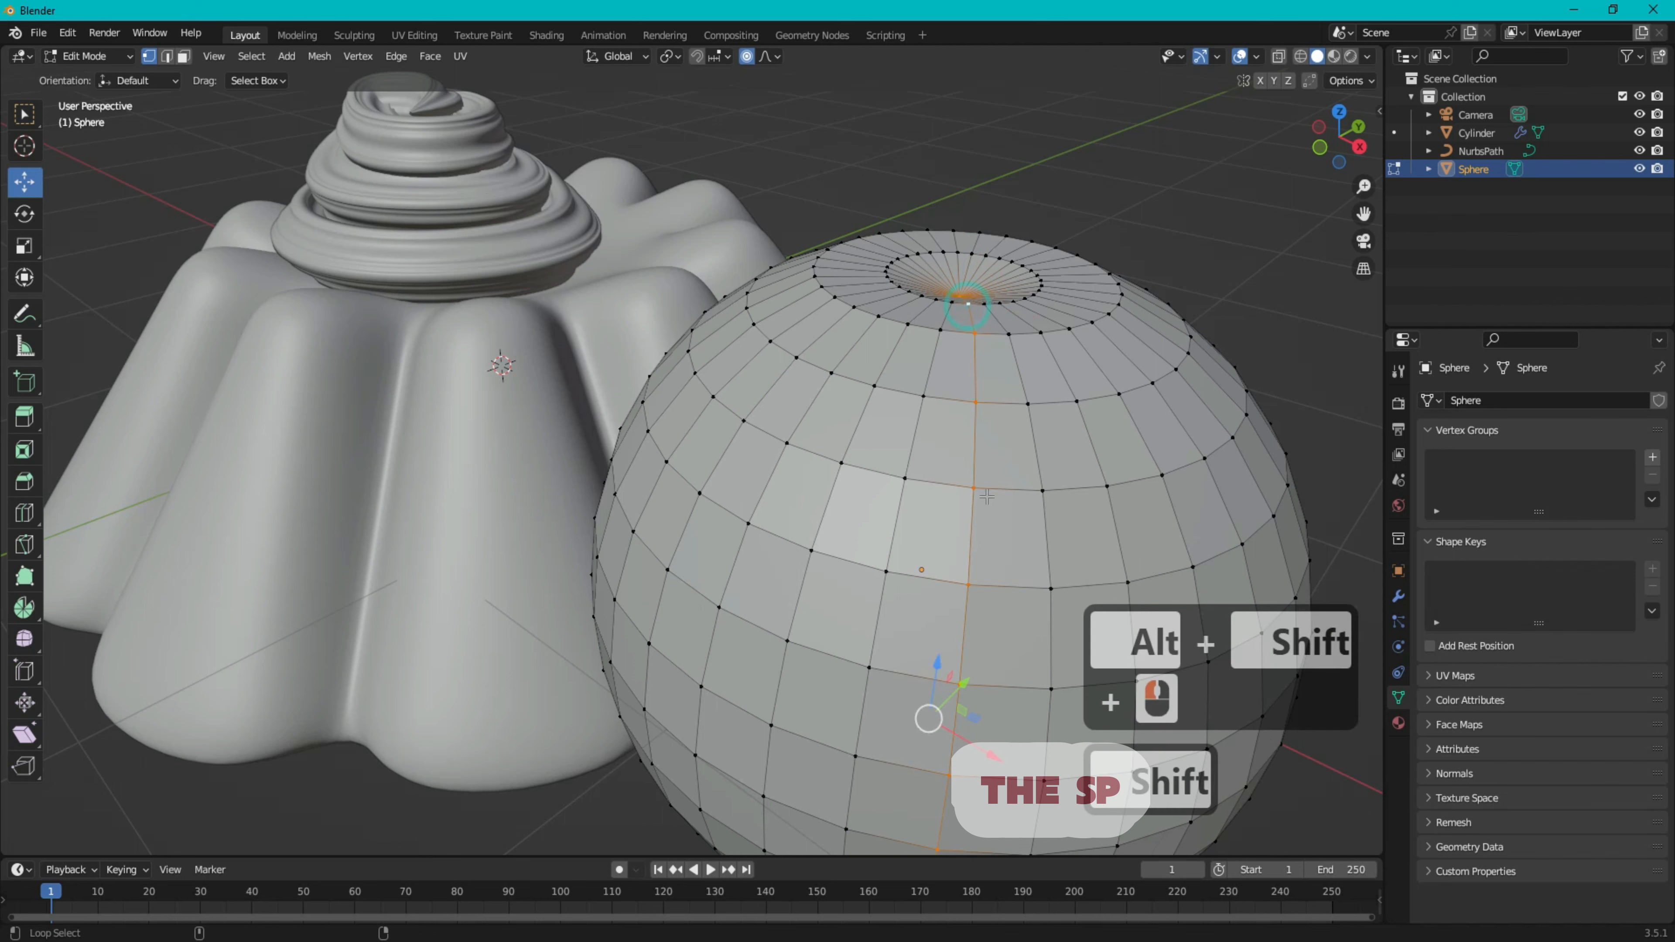
{"action": "left_click_drag", "start_coordinate": [1350, 176], "coordinate": [1218, 255]}
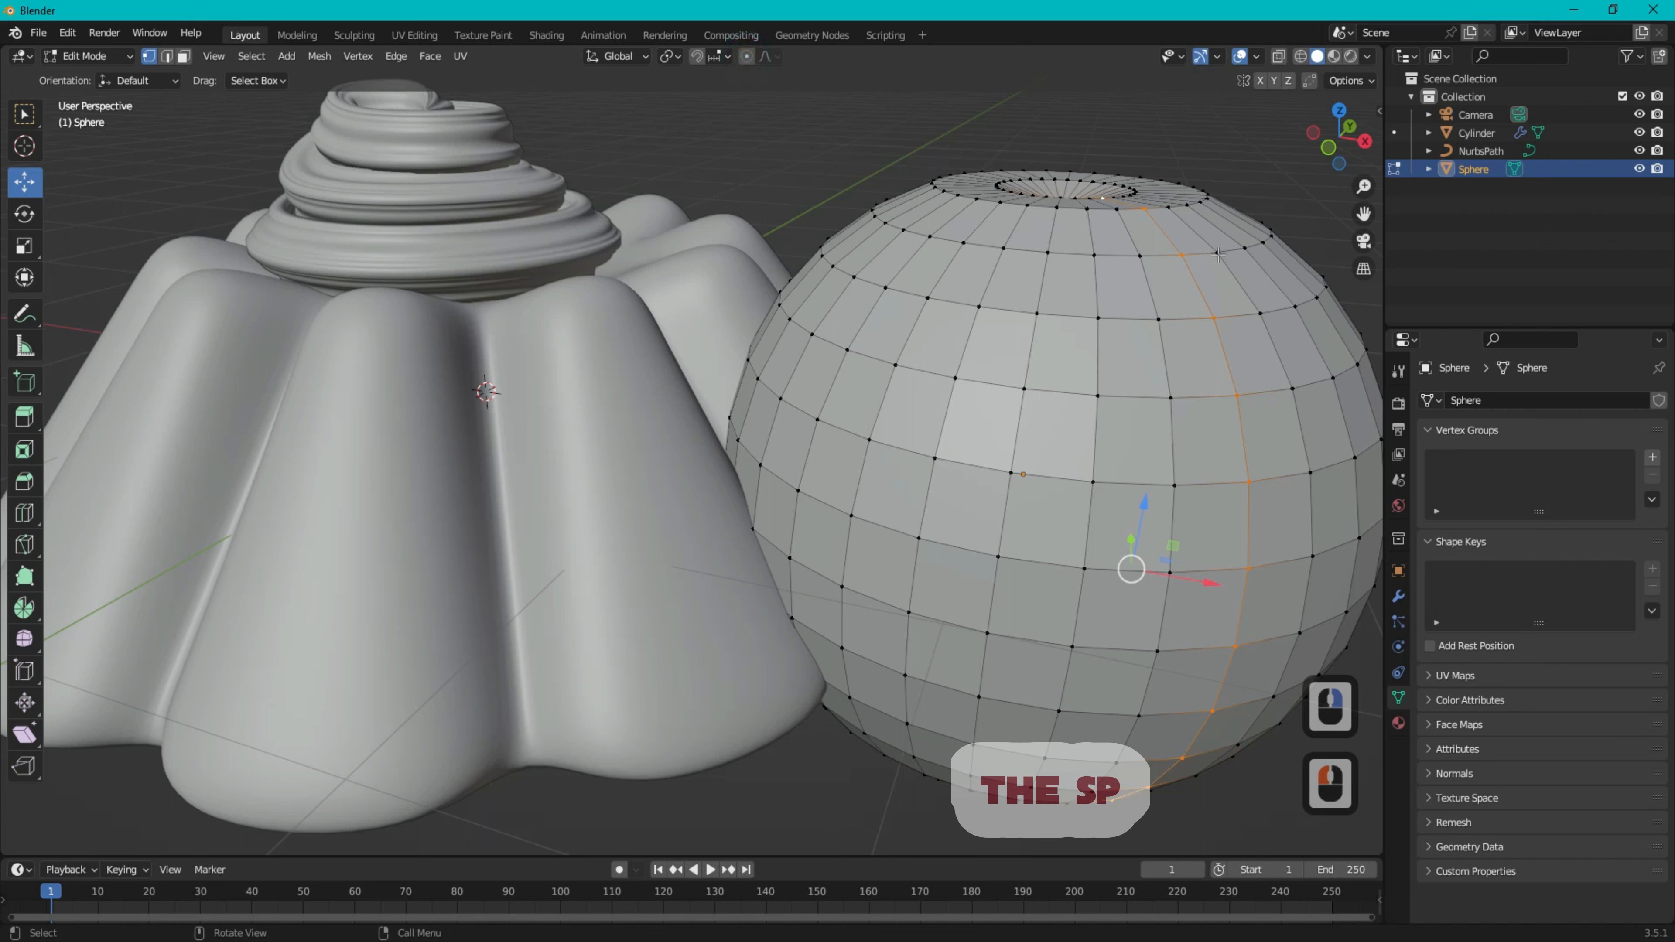
{"action": "key", "text": "s"}
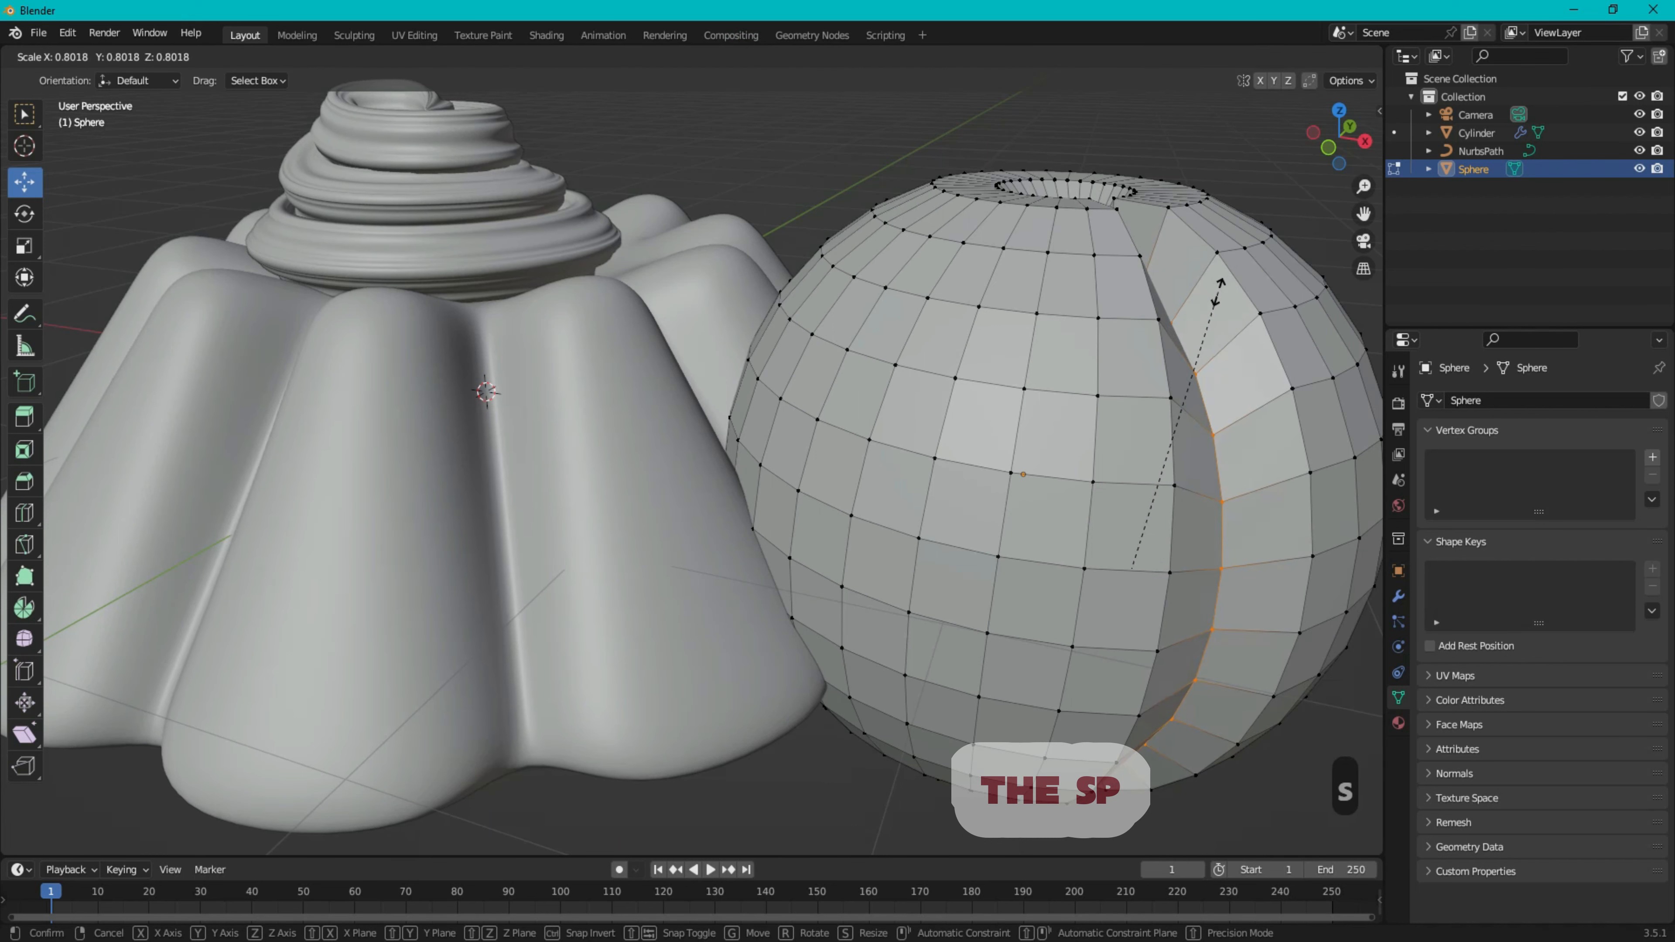
{"action": "left_click", "coordinate": [1218, 290]}
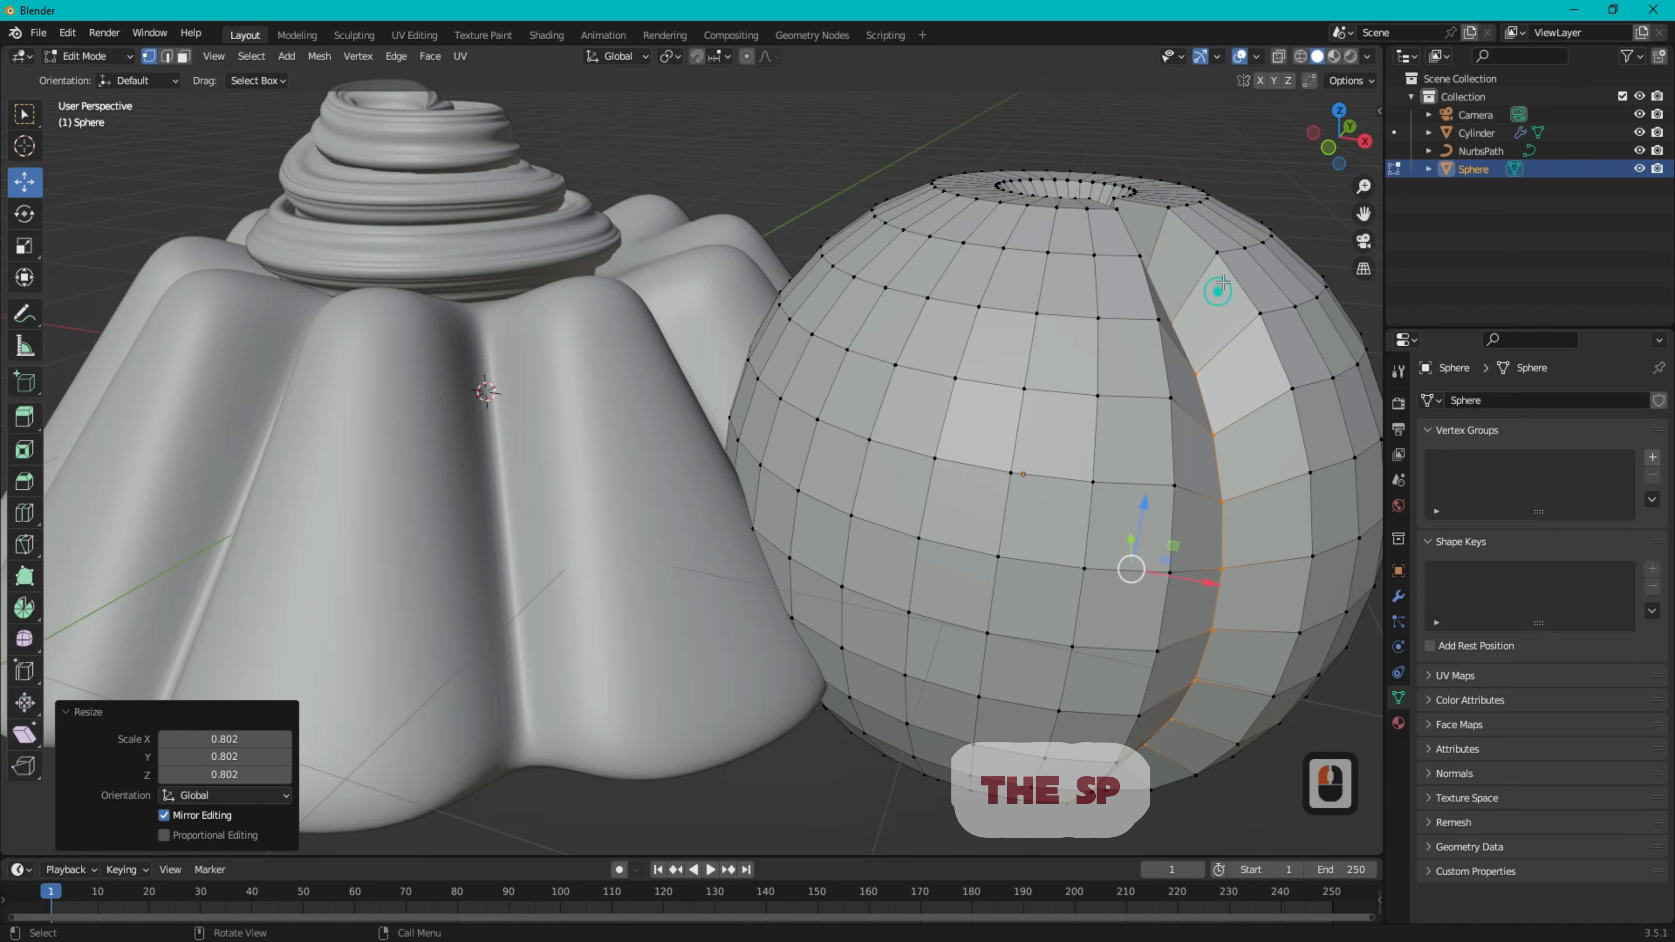
- In Object Mode, add a Subdivision Surface modifier to the cherry with viewport and render levels of 3
{"action": "left_click", "coordinate": [77, 57]}
{"action": "left_click", "coordinate": [79, 72]}
{"action": "scroll", "coordinate": [879, 210], "scroll_direction": "down", "scroll_amount": 1}
{"action": "left_click", "coordinate": [951, 277]}
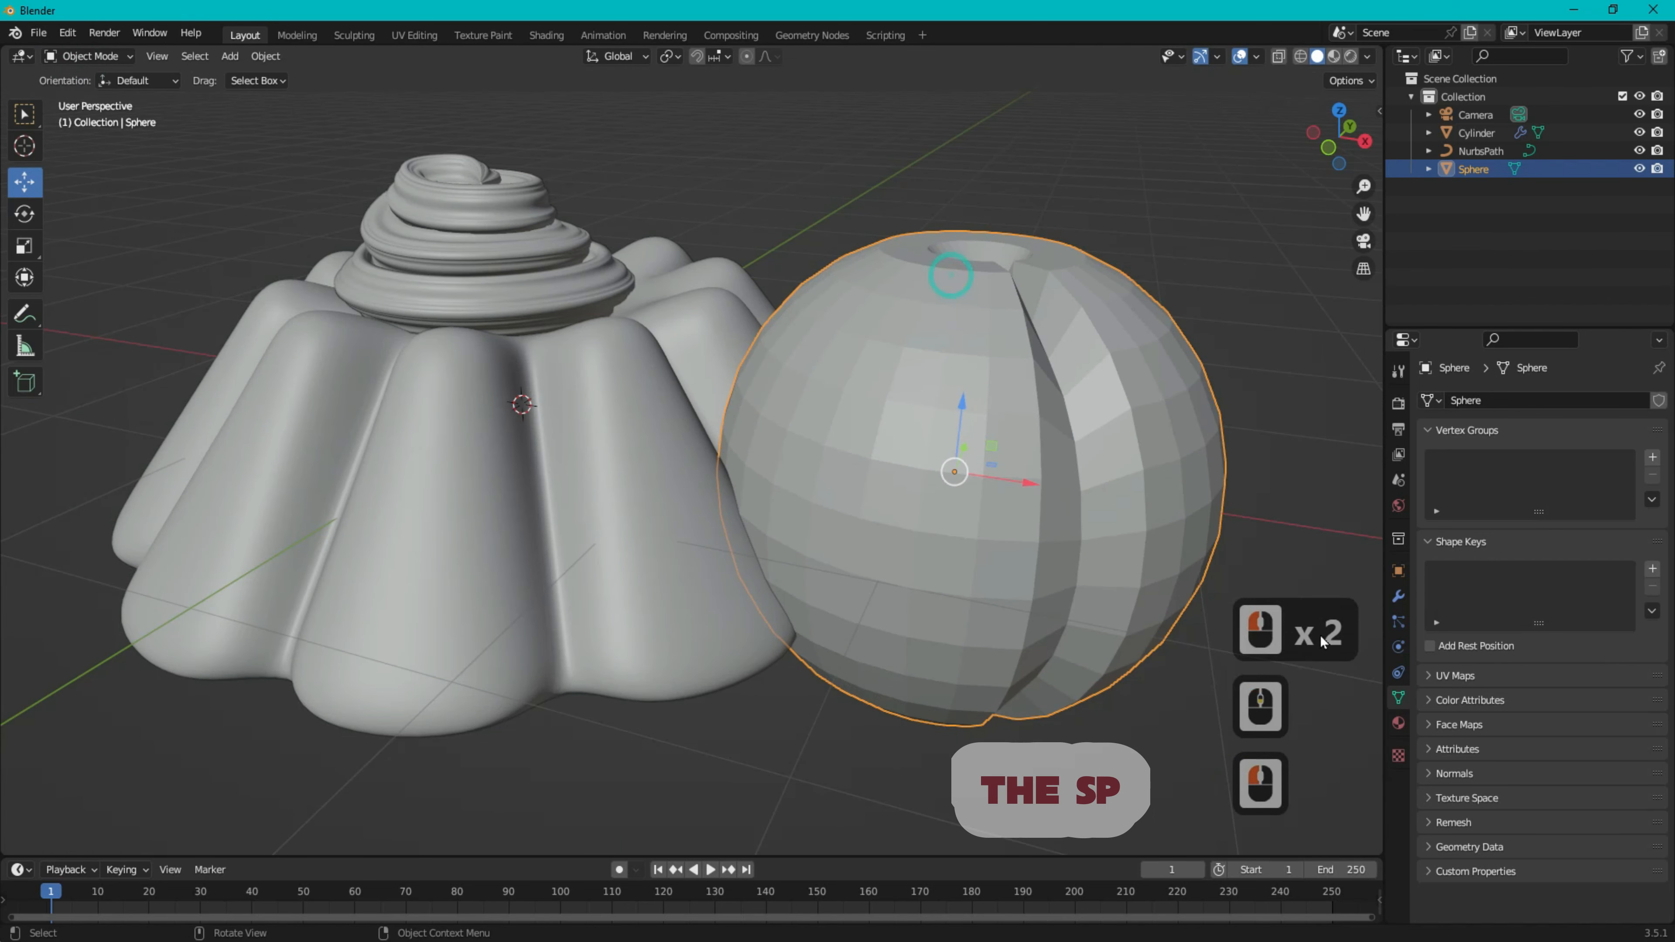
{"action": "left_click", "coordinate": [1398, 596]}
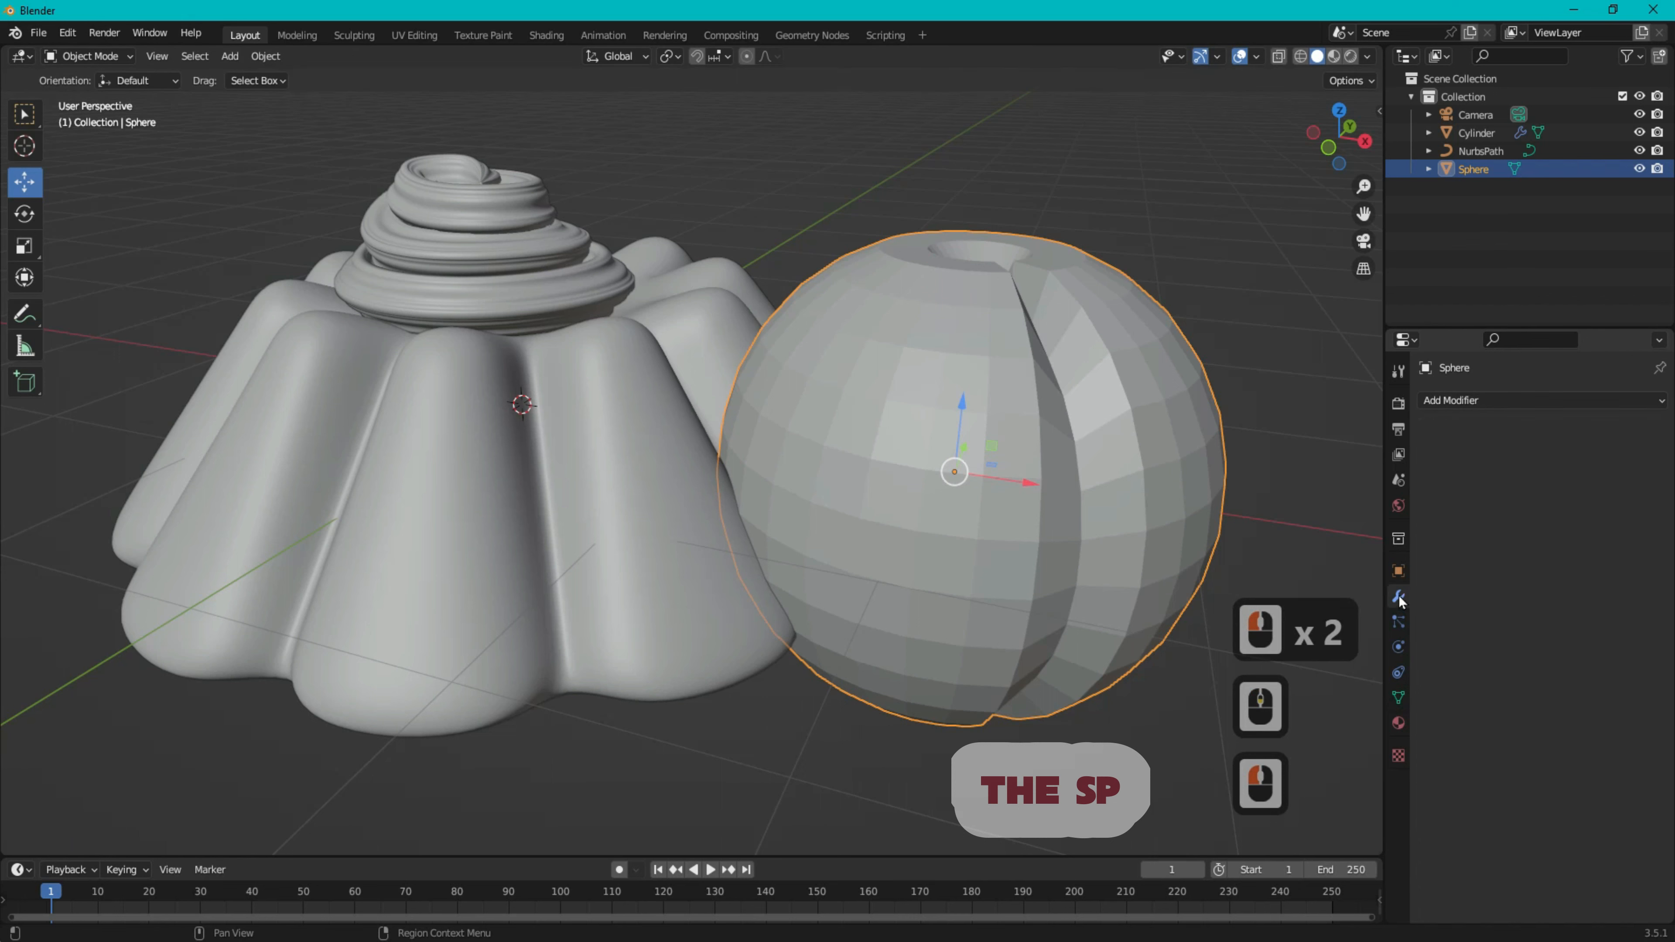
{"action": "left_click", "coordinate": [1537, 400]}
{"action": "left_click", "coordinate": [1352, 729]}
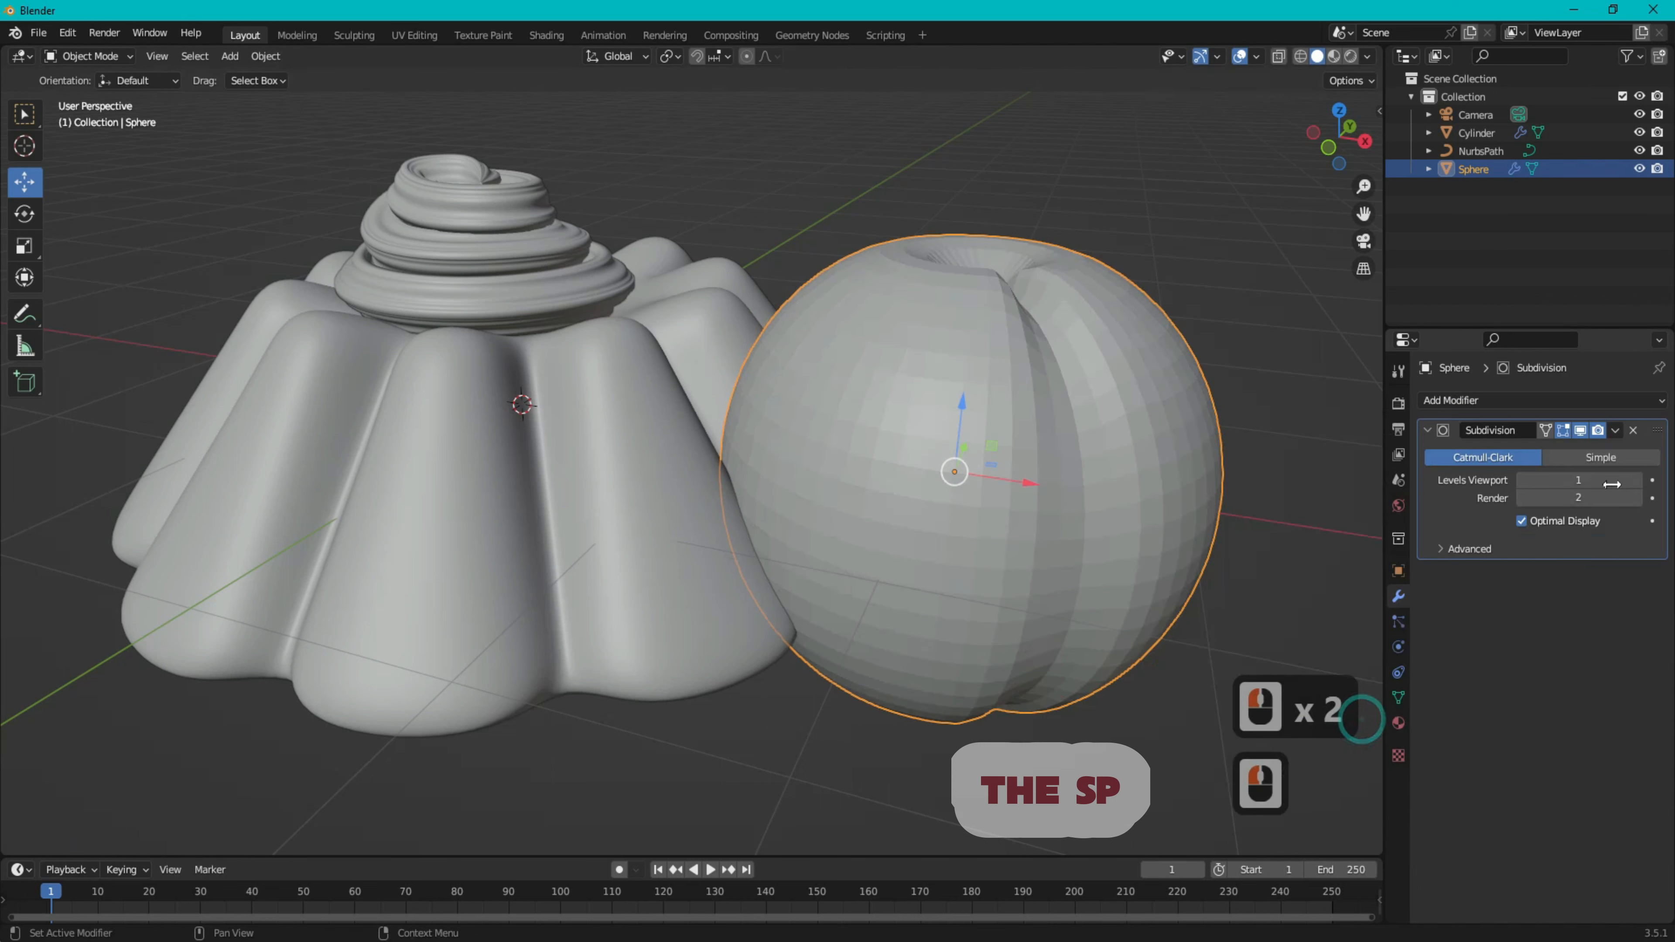
{"action": "left_click", "coordinate": [1638, 480]}
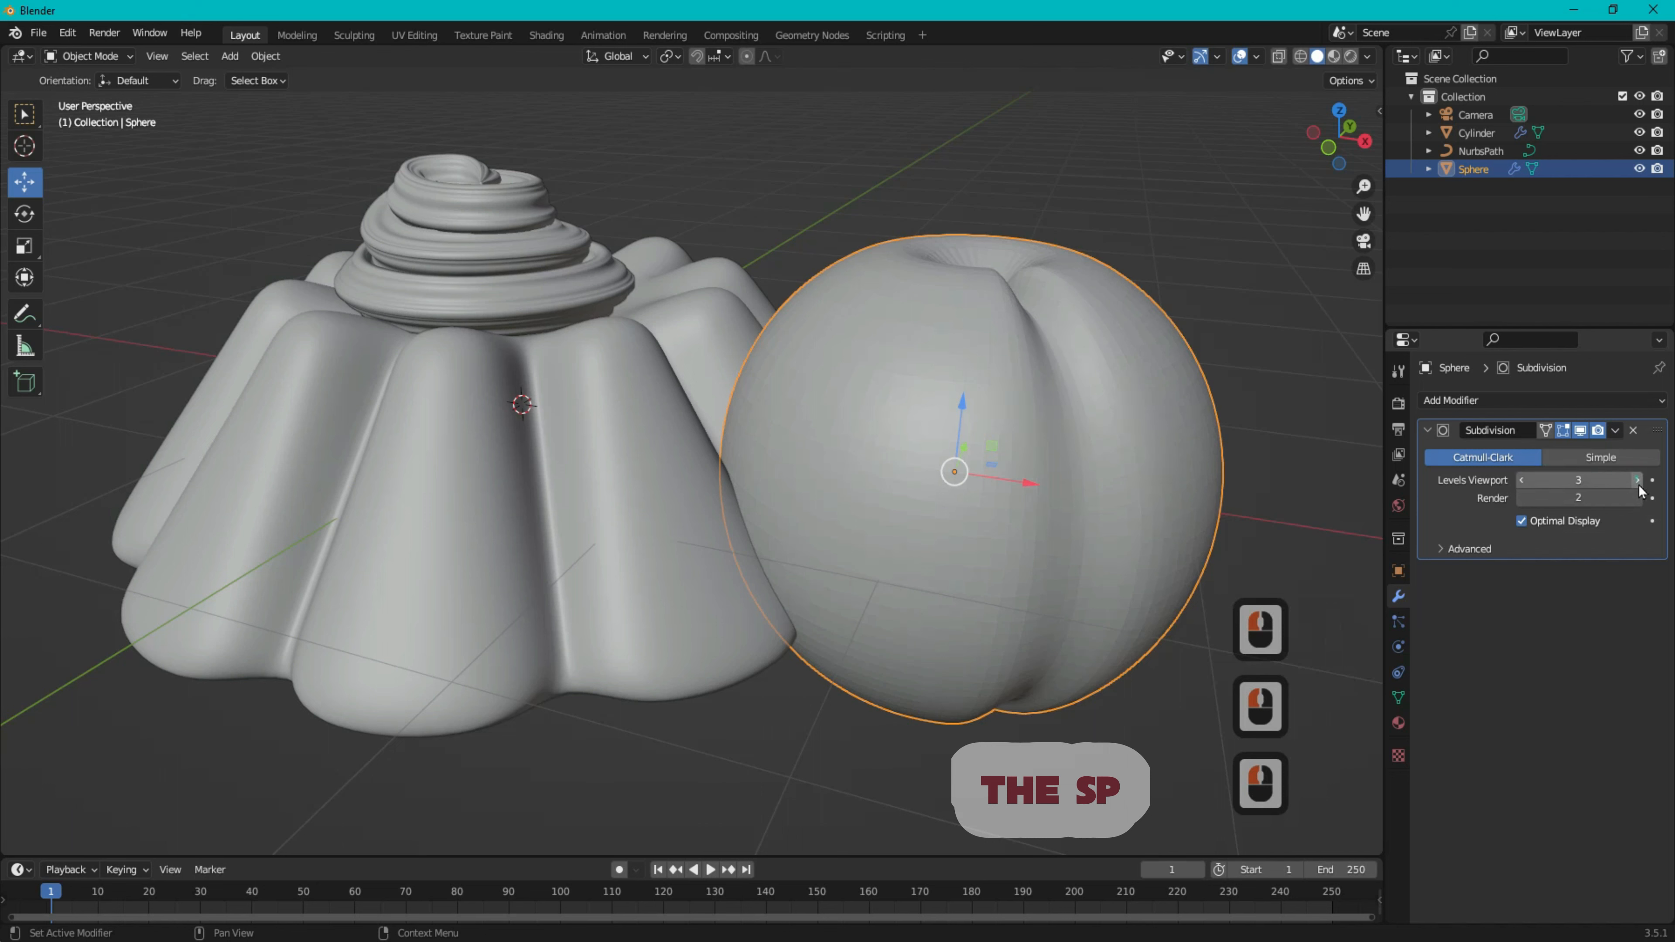
{"action": "left_click", "coordinate": [1637, 498]}
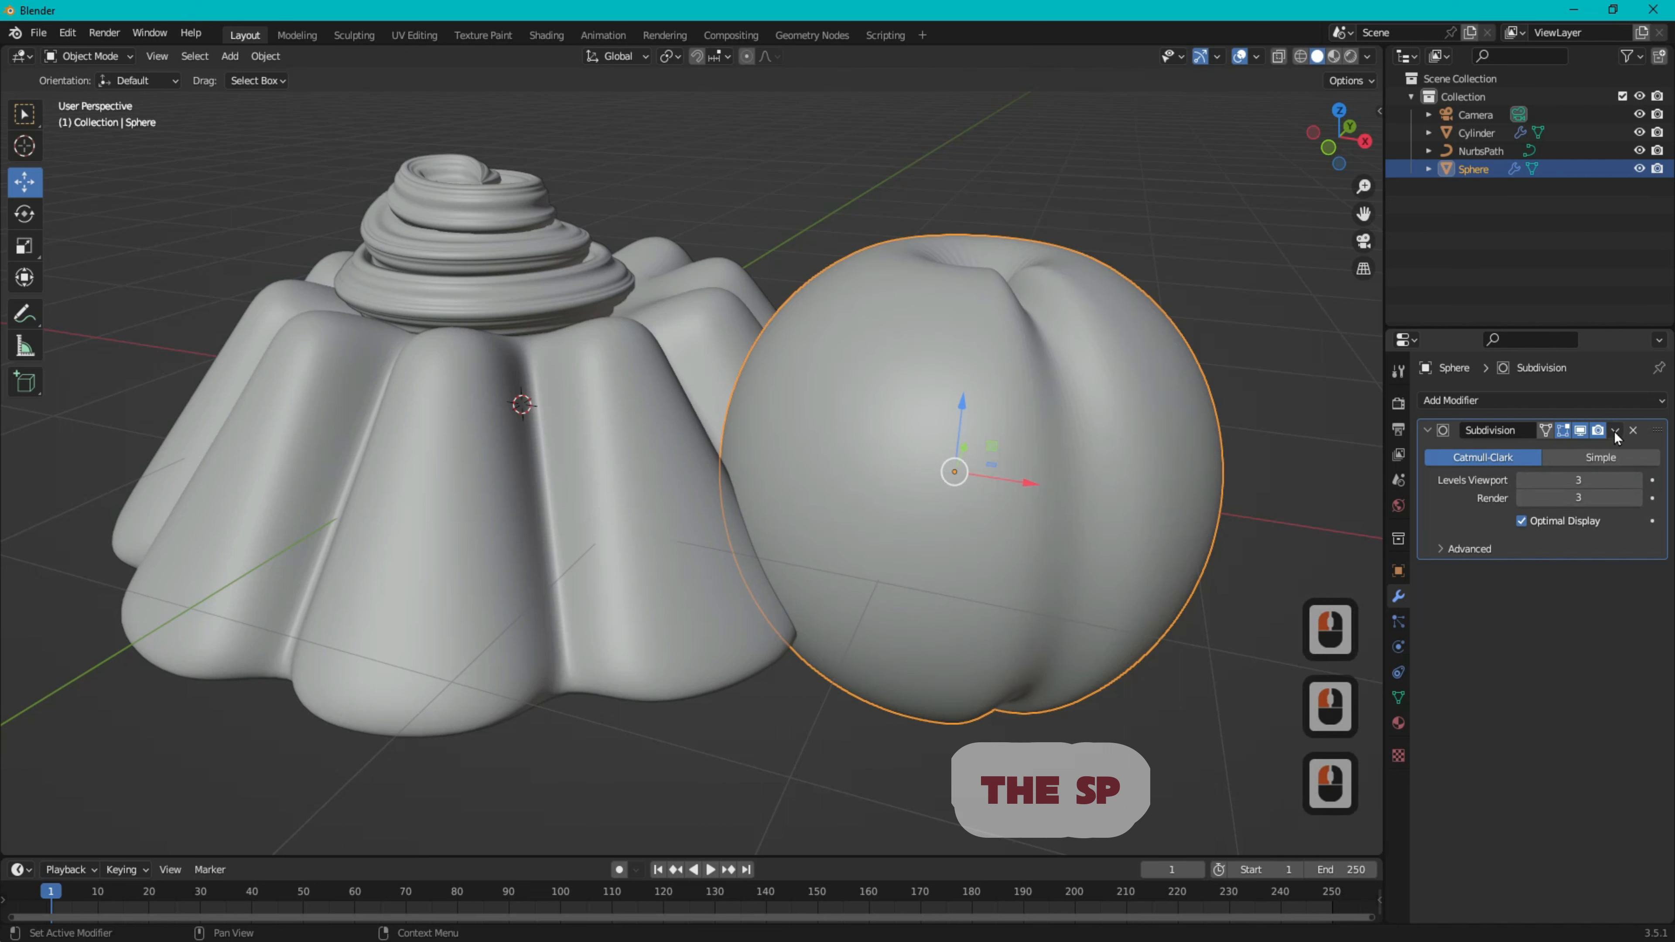
- Apply the cherry's Subdivision modifier and shade the cherry smooth
{"action": "left_click", "coordinate": [1616, 430]}
{"action": "left_click", "coordinate": [1574, 452]}
{"action": "right_click", "coordinate": [1139, 393]}
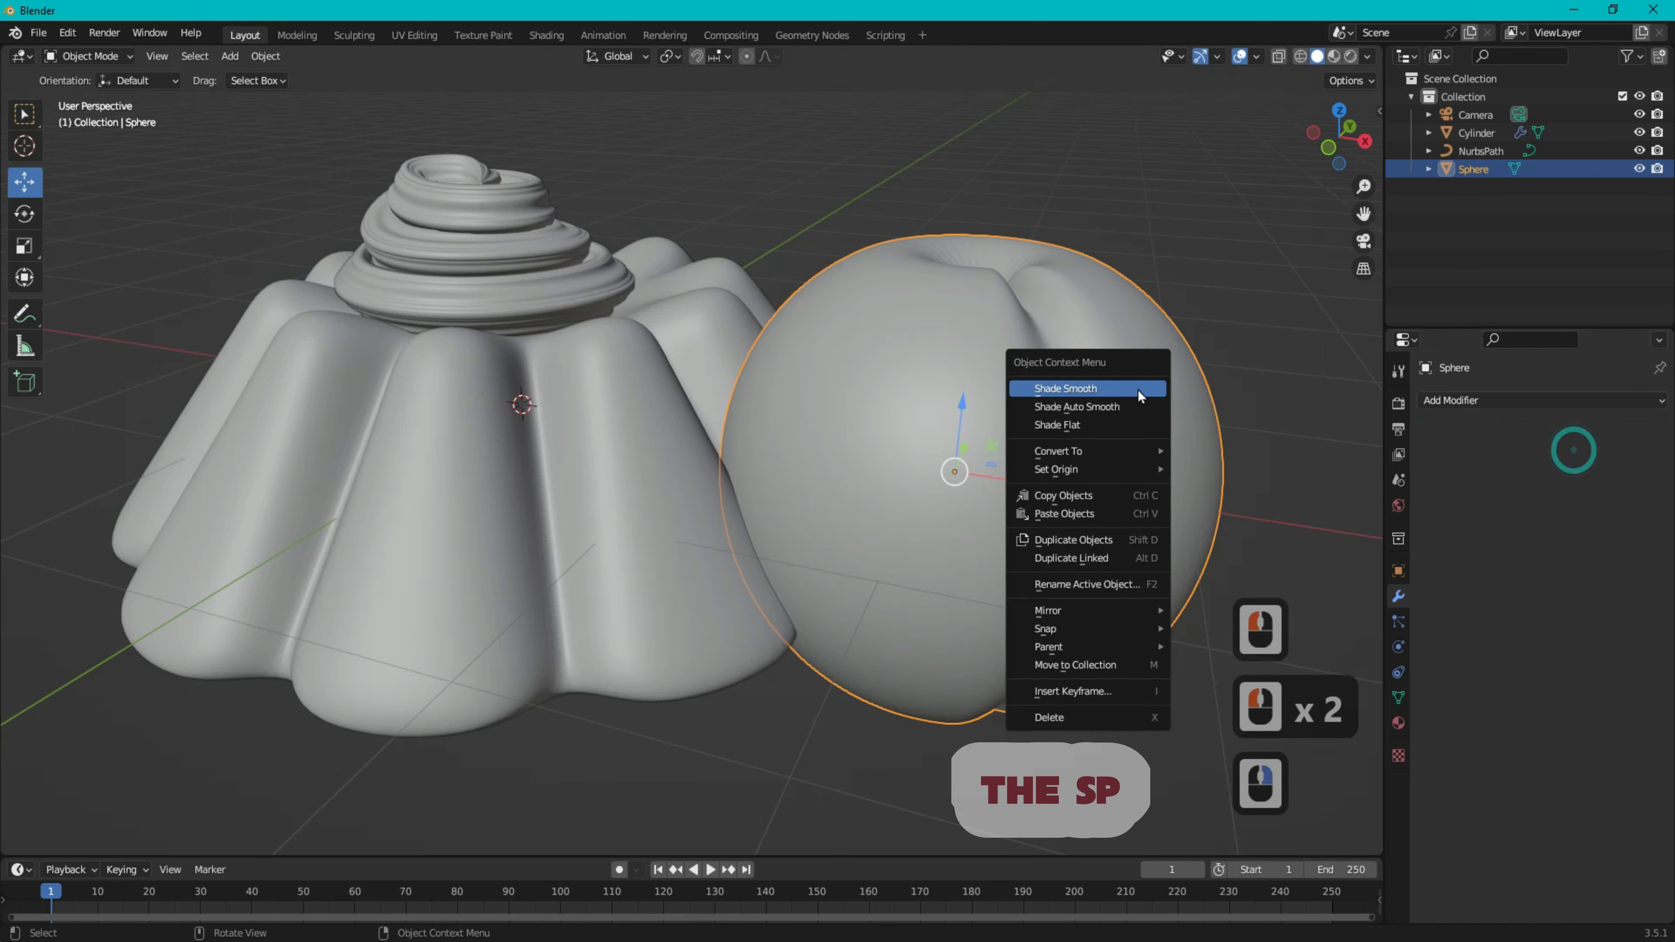
{"action": "left_click", "coordinate": [1139, 390]}
{"action": "left_click", "coordinate": [1192, 351]}
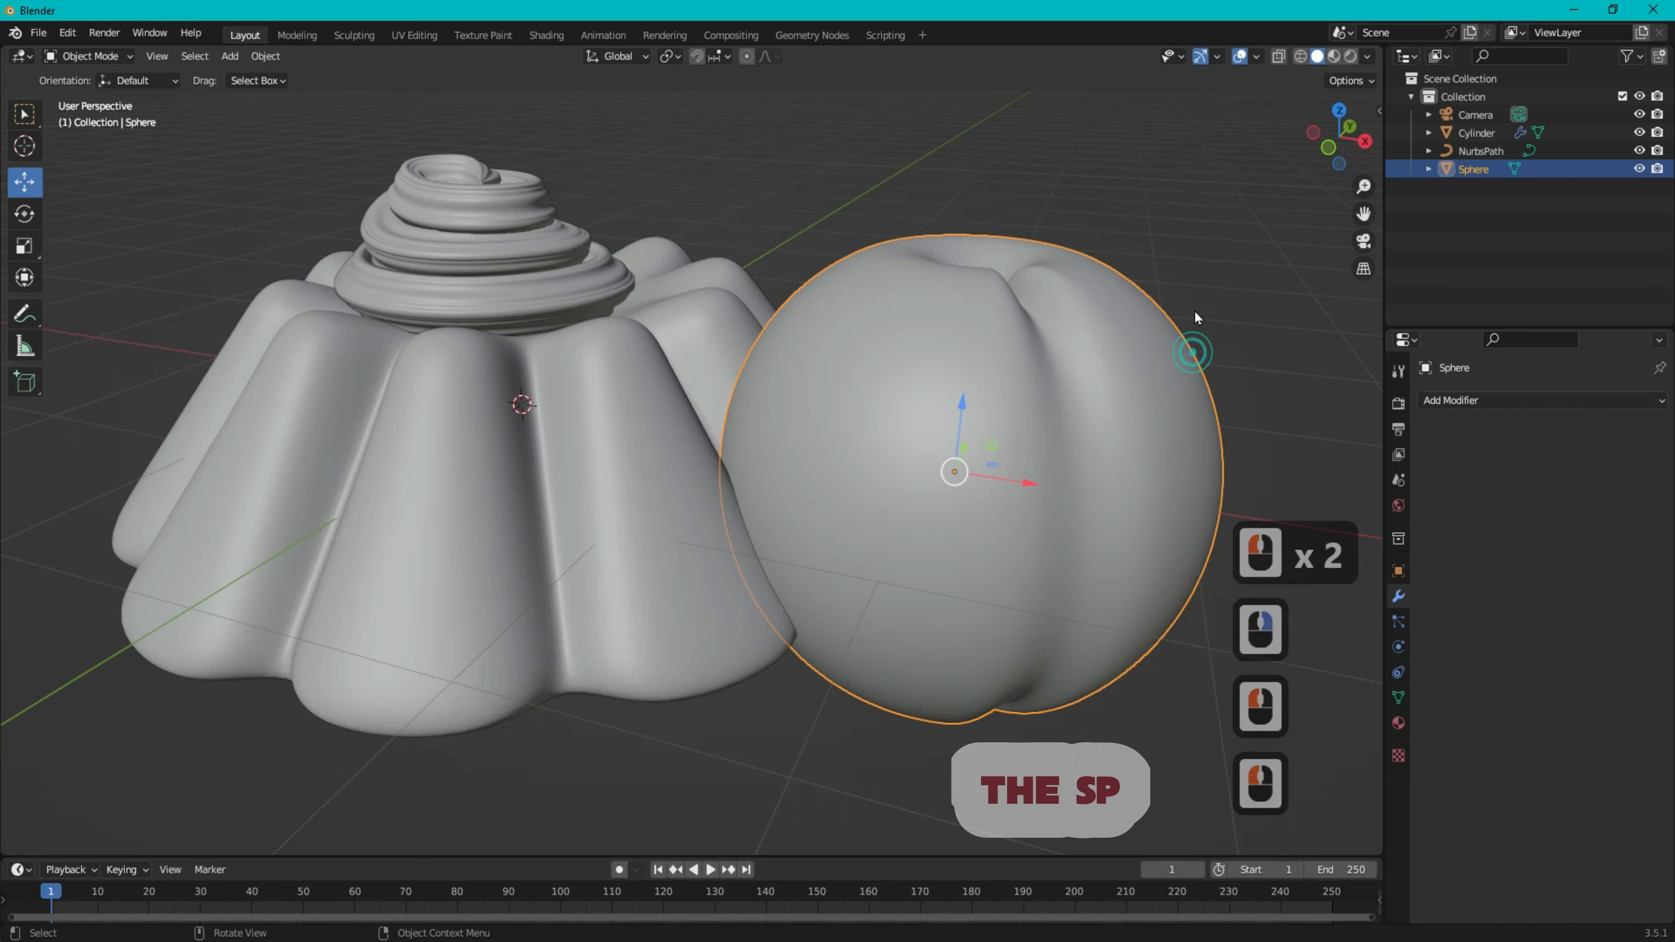
- Scale the cherry to about 0.253 and, in front view, move it up onto the top of the cream spiral
{"action": "key", "text": "s"}
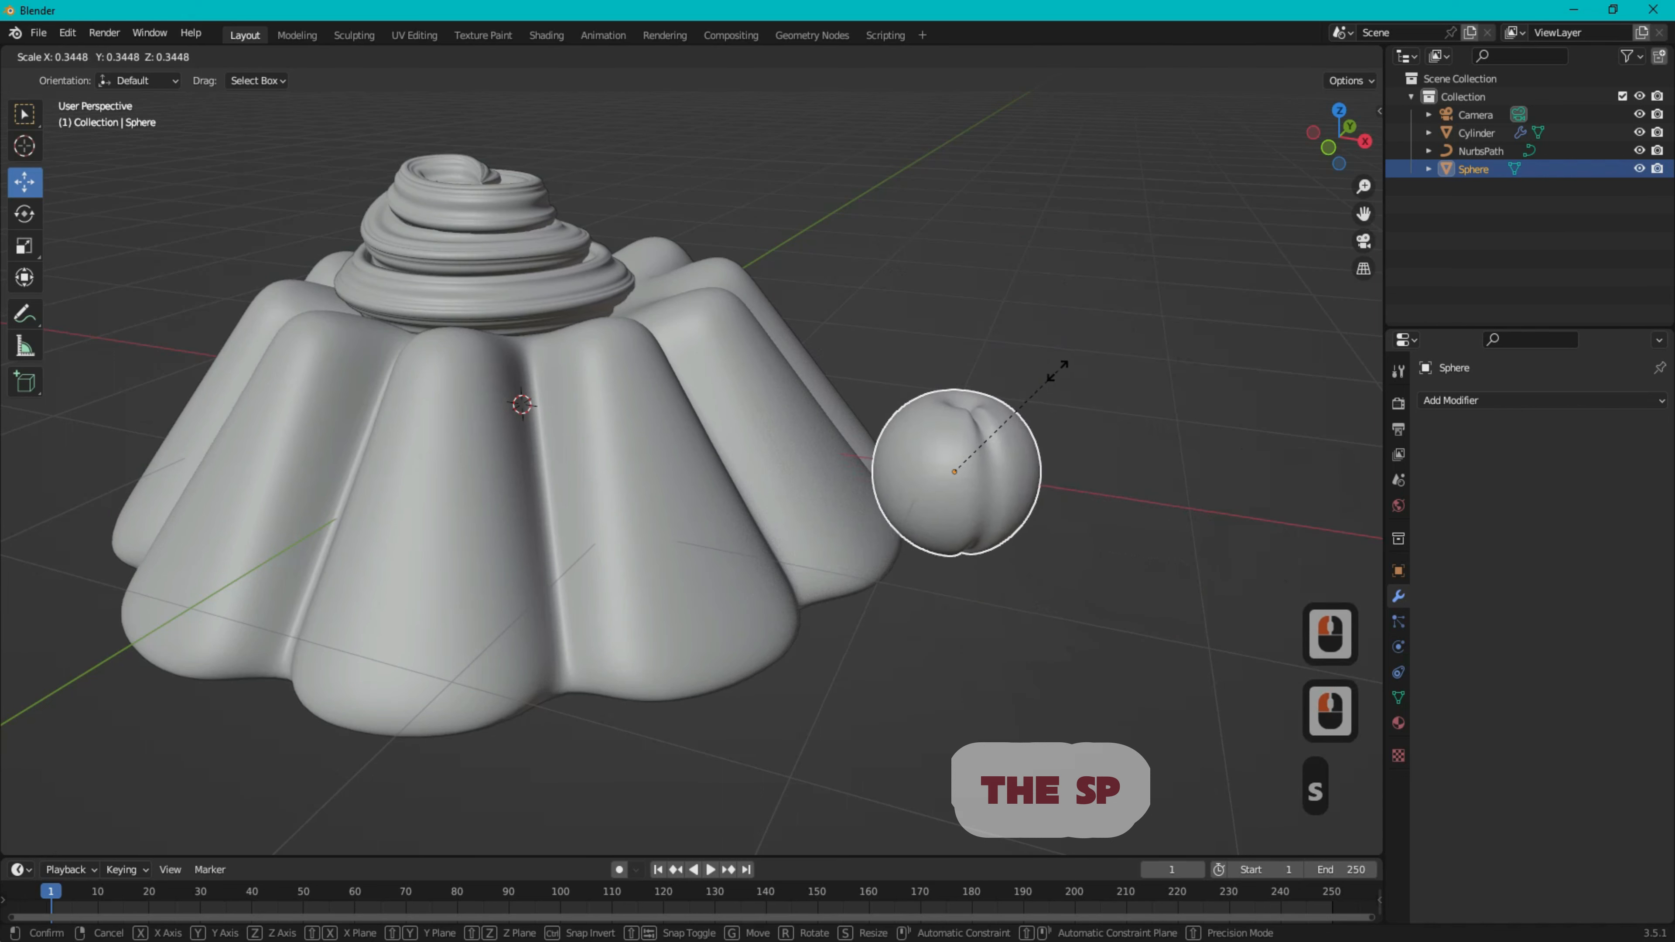
{"action": "left_click", "coordinate": [1025, 392]}
{"action": "left_click", "coordinate": [1329, 147]}
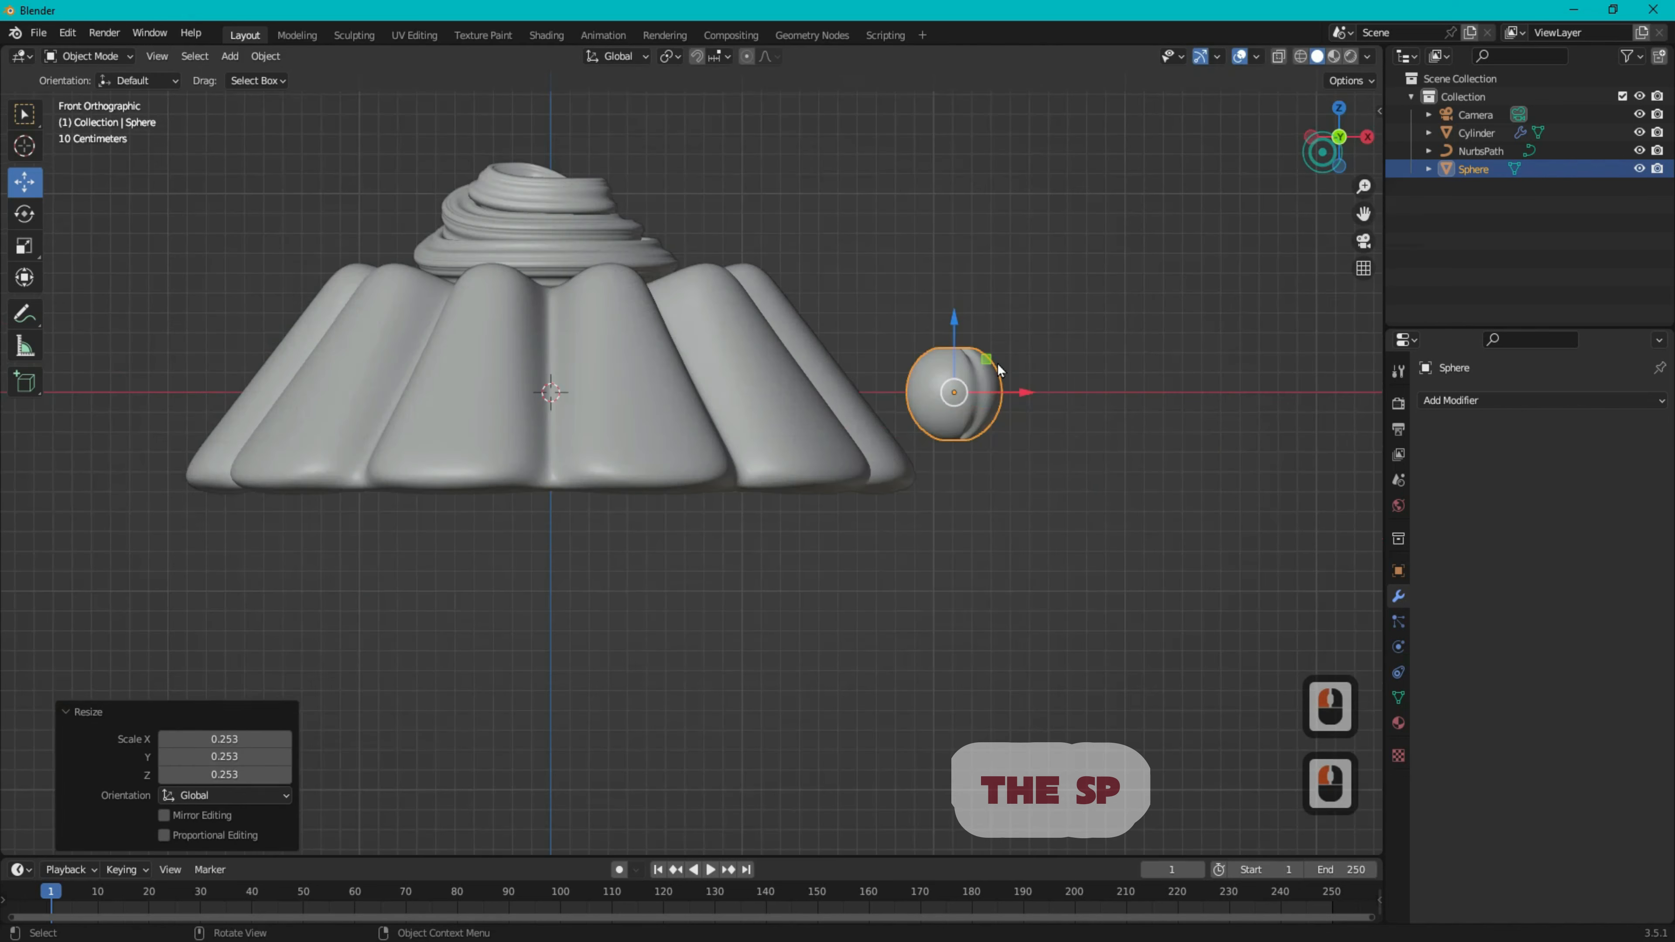
{"action": "left_click_drag", "start_coordinate": [953, 319], "coordinate": [830, 146]}
{"action": "left_click_drag", "start_coordinate": [1016, 217], "coordinate": [545, 81]}
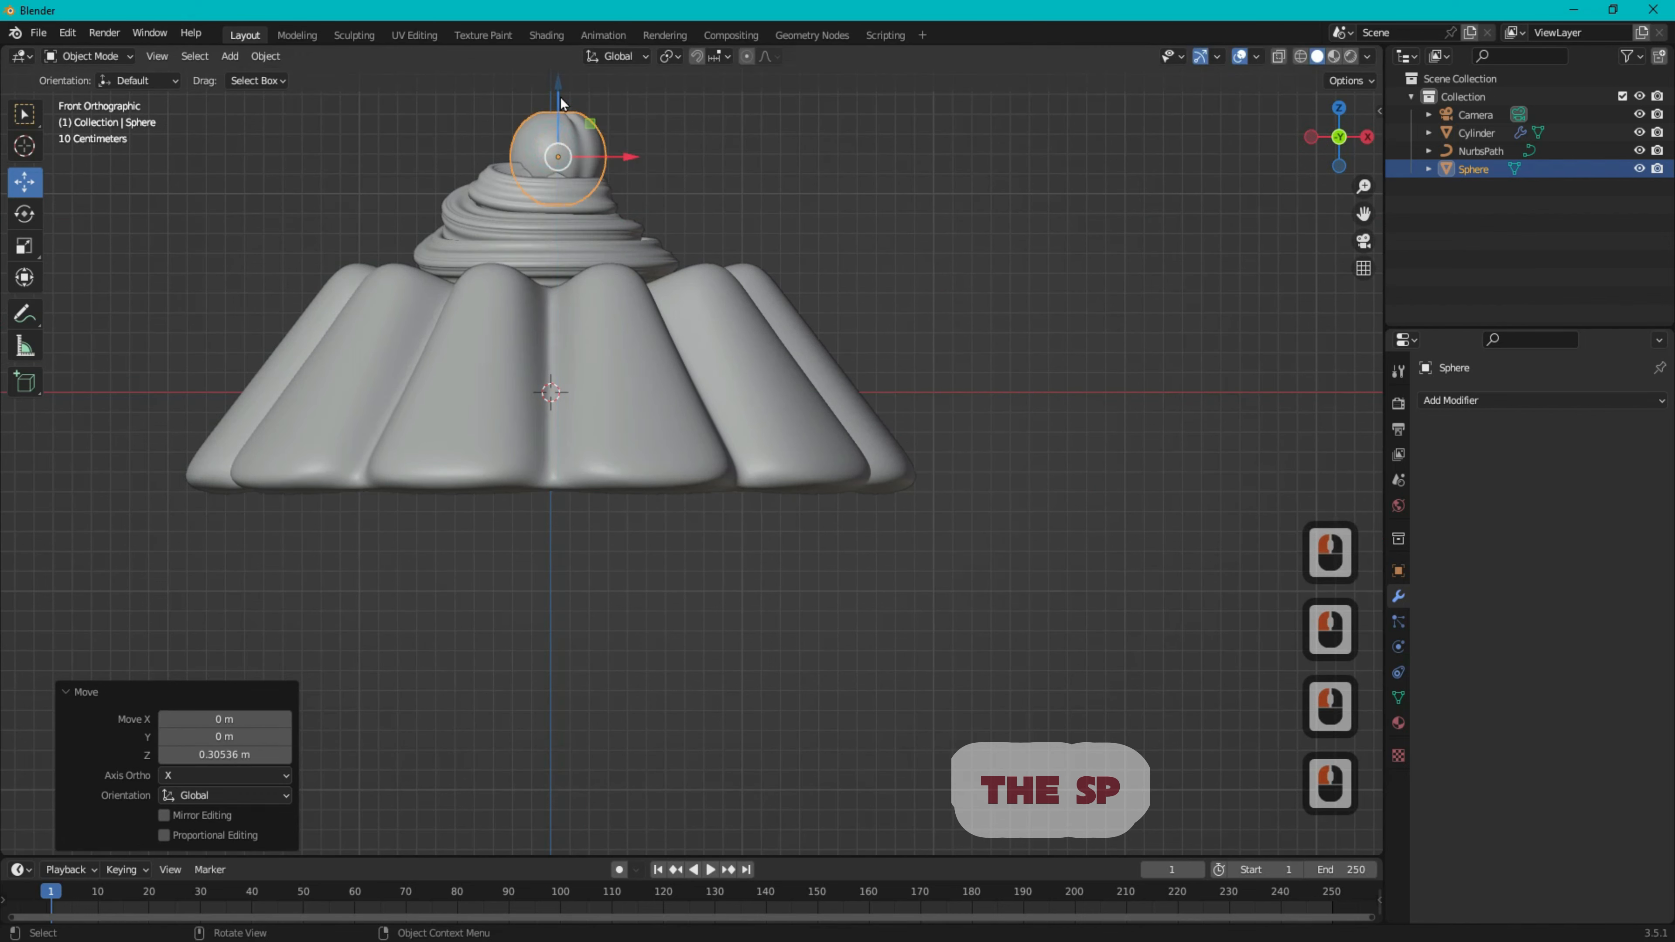
- Shrink the cherry to fit the spiral's tip, then enlarge it slightly by a factor of 1.1
{"action": "key", "text": "s"}
{"action": "left_click", "coordinate": [585, 127]}
{"action": "key", "text": "s"}
{"action": "left_click", "coordinate": [589, 125]}
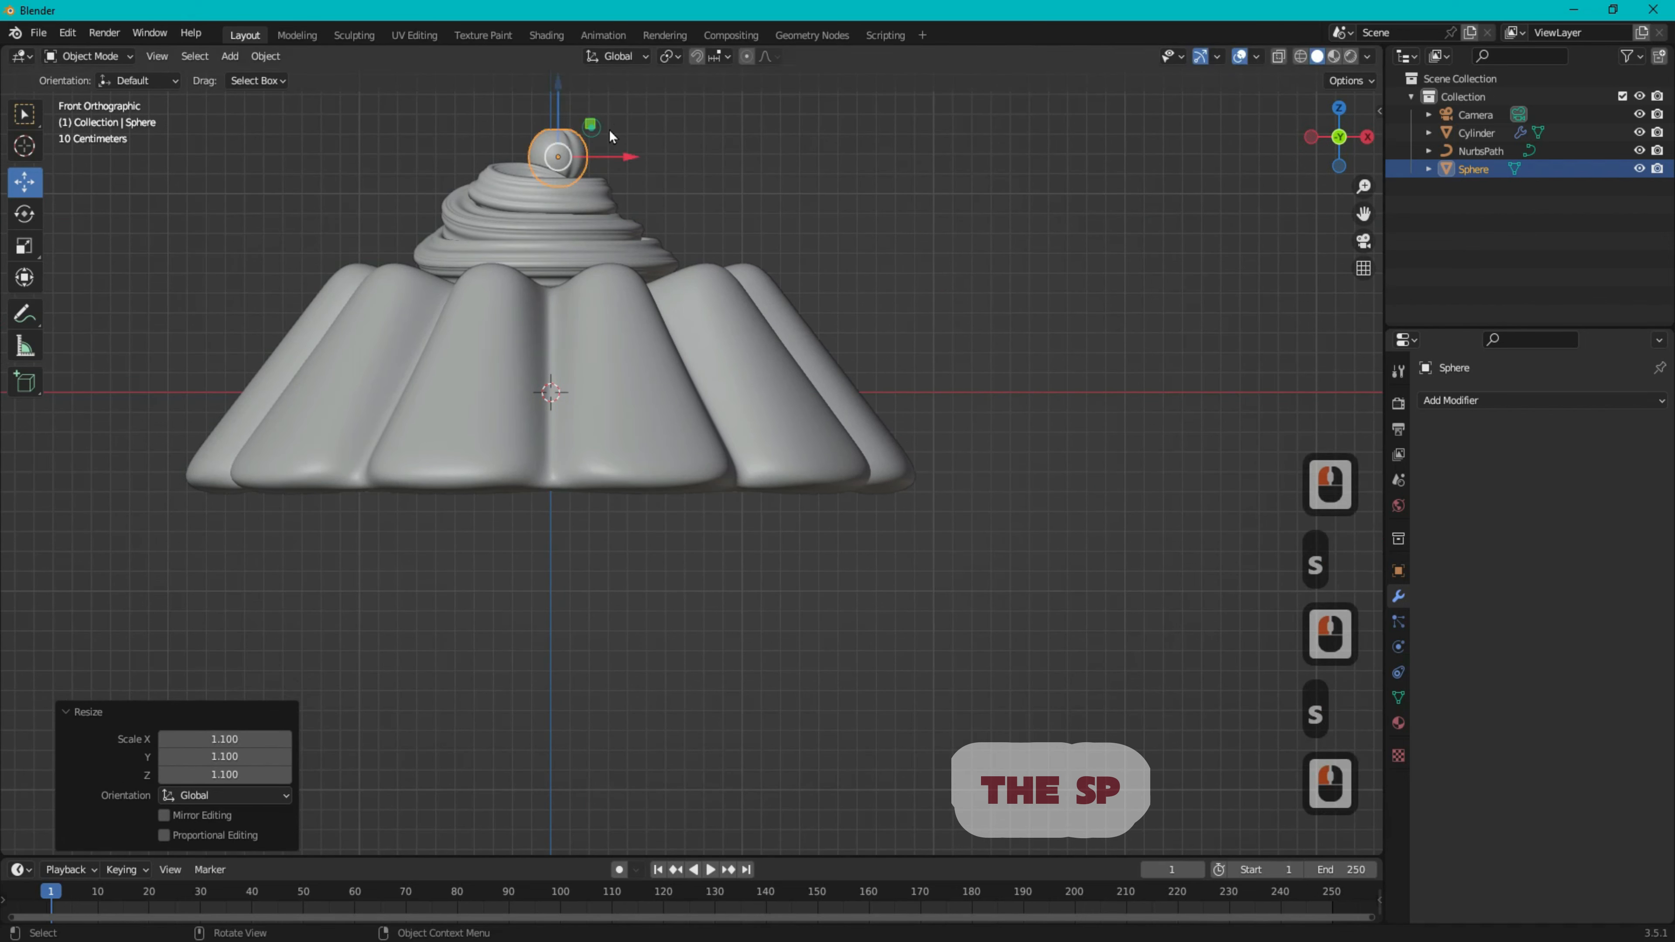
- In wireframe front view, clear the cherry's location and raise it along Z back onto the cream's top
{"action": "left_click", "coordinate": [1300, 57]}
{"action": "left_click_drag", "start_coordinate": [1358, 212], "coordinate": [1542, 311]}
{"action": "left_click_drag", "start_coordinate": [805, 259], "coordinate": [800, 257]}
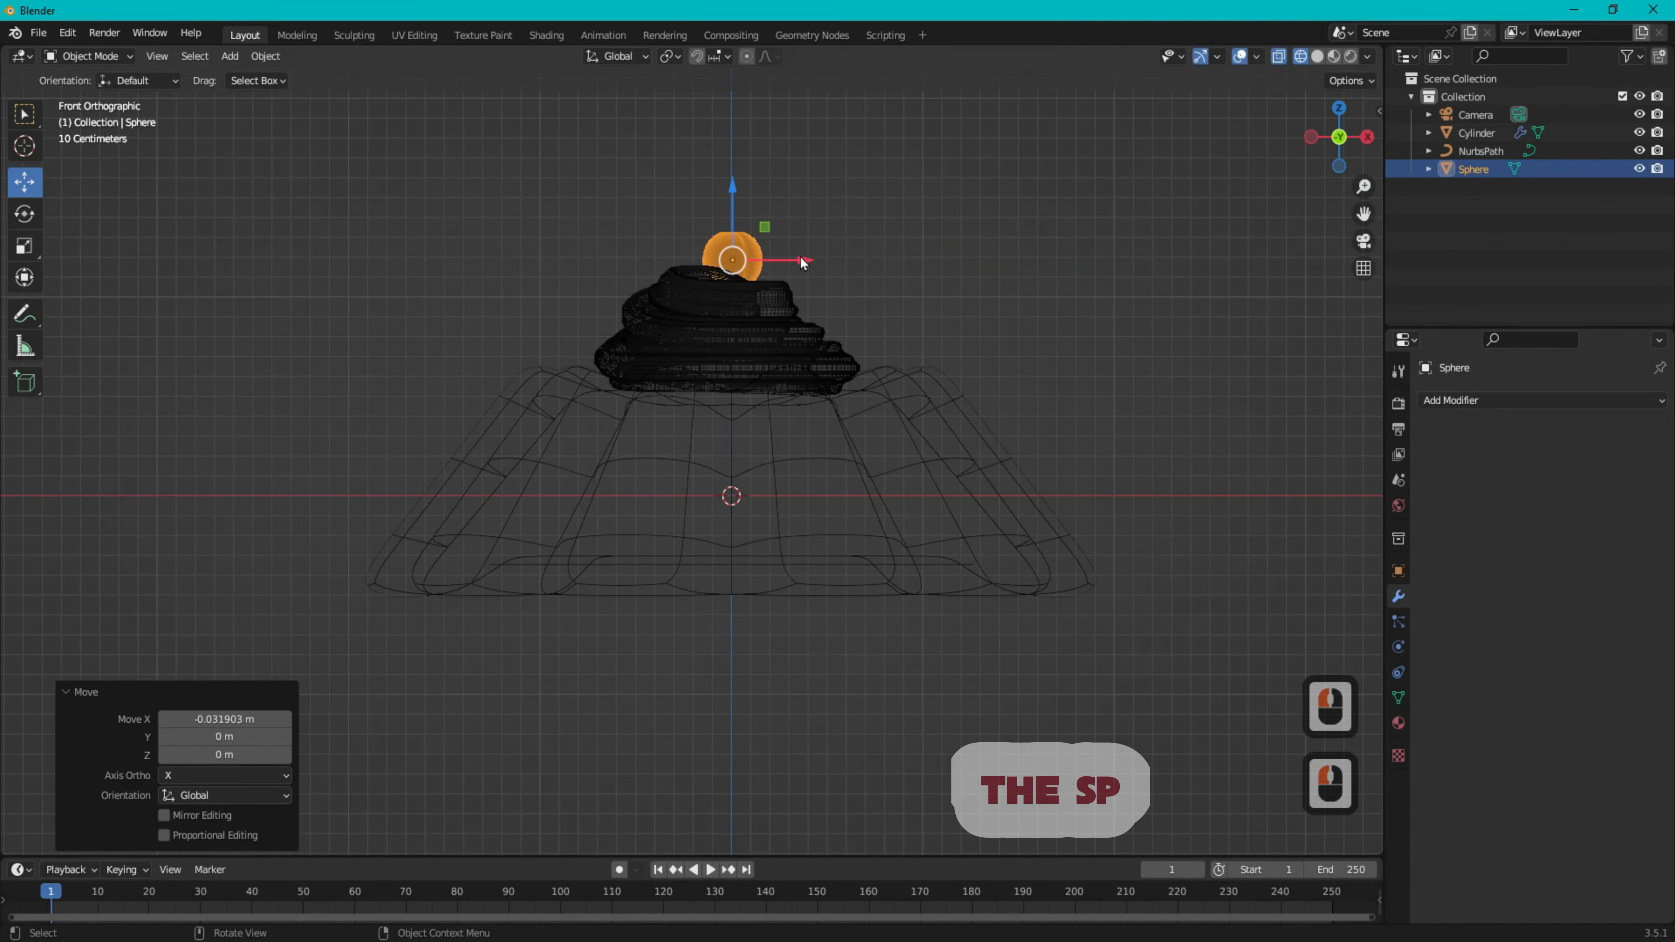
{"action": "key", "text": "alt+g"}
{"action": "left_click_drag", "start_coordinate": [734, 443], "coordinate": [777, 175]}
- Tilt the cherry slightly with the Rotate tool and fine-tune its overall scale
{"action": "left_click", "coordinate": [24, 212]}
{"action": "left_click", "coordinate": [883, 173]}
{"action": "left_click", "coordinate": [752, 243]}
{"action": "key", "text": "s"}
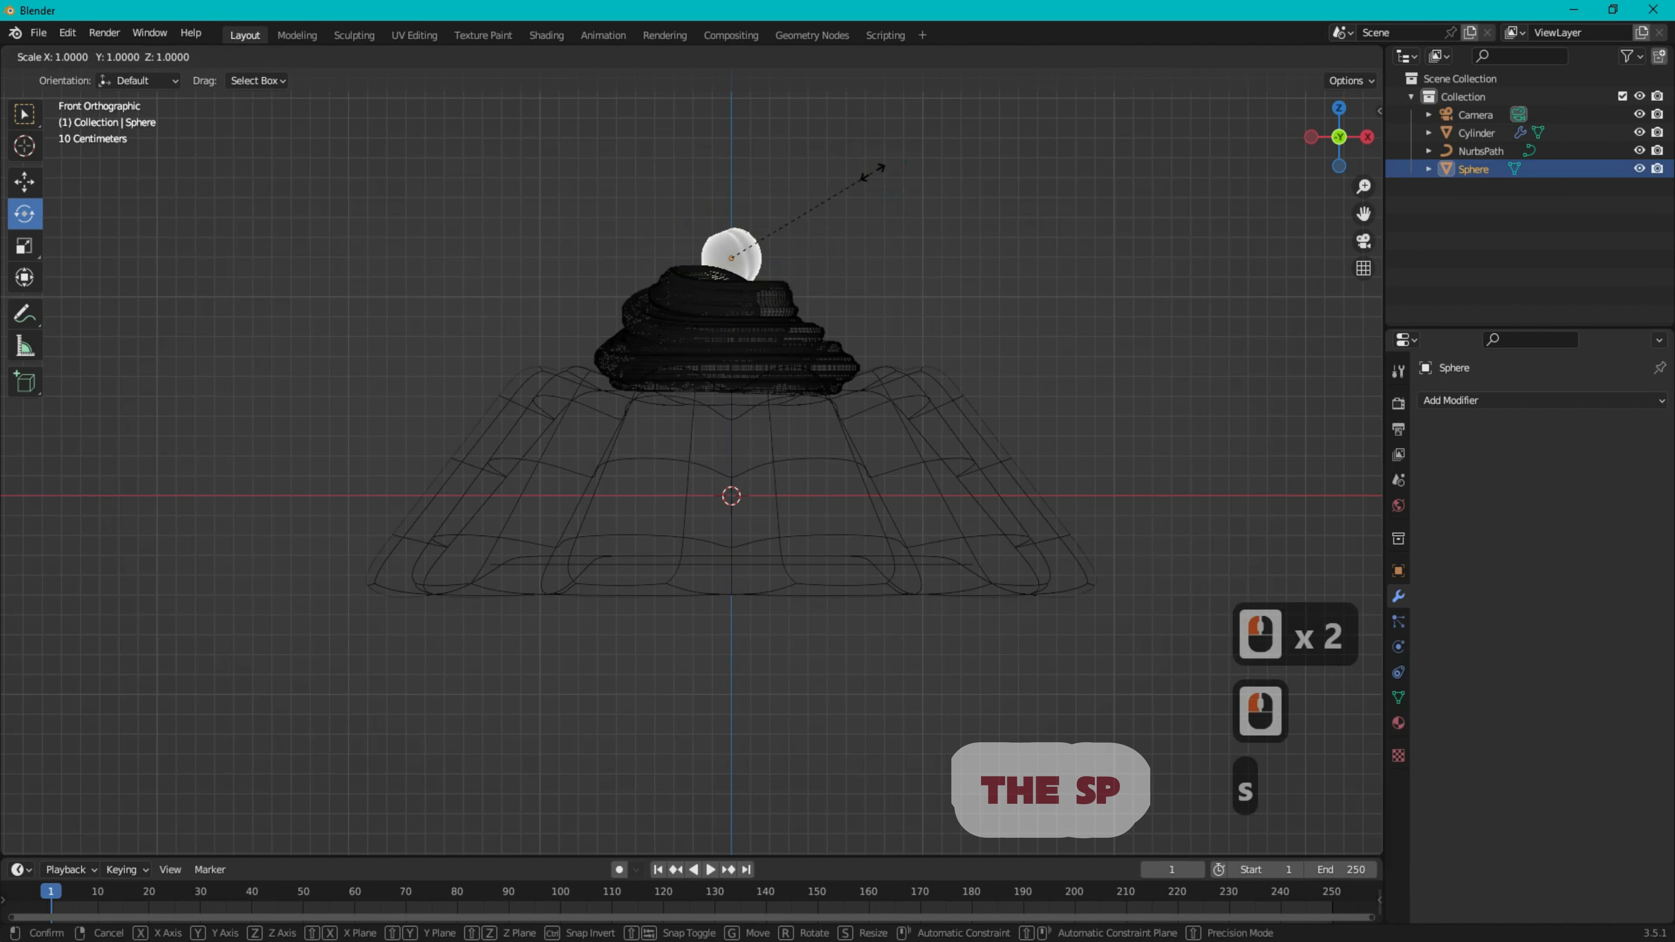
{"action": "left_click", "coordinate": [868, 175]}
{"action": "left_click", "coordinate": [1316, 56]}
{"action": "left_click", "coordinate": [1155, 270]}
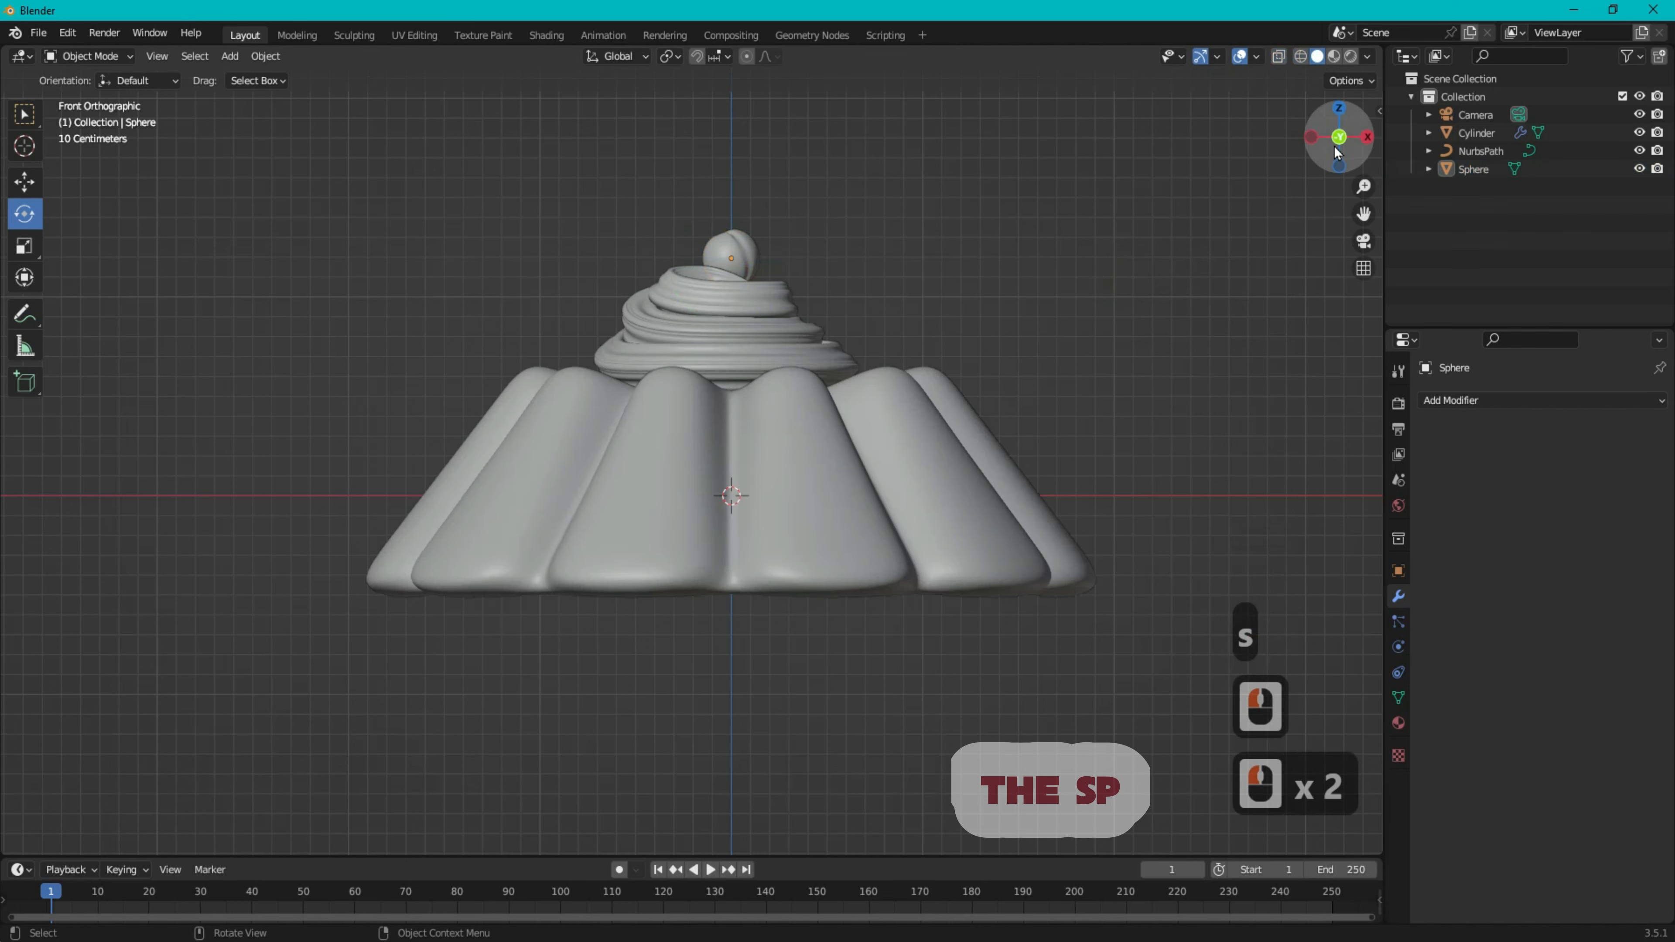
- In top view, move the cherry along Y and X over the center of the cream spiral
{"action": "left_click", "coordinate": [1338, 108]}
{"action": "left_click", "coordinate": [734, 543]}
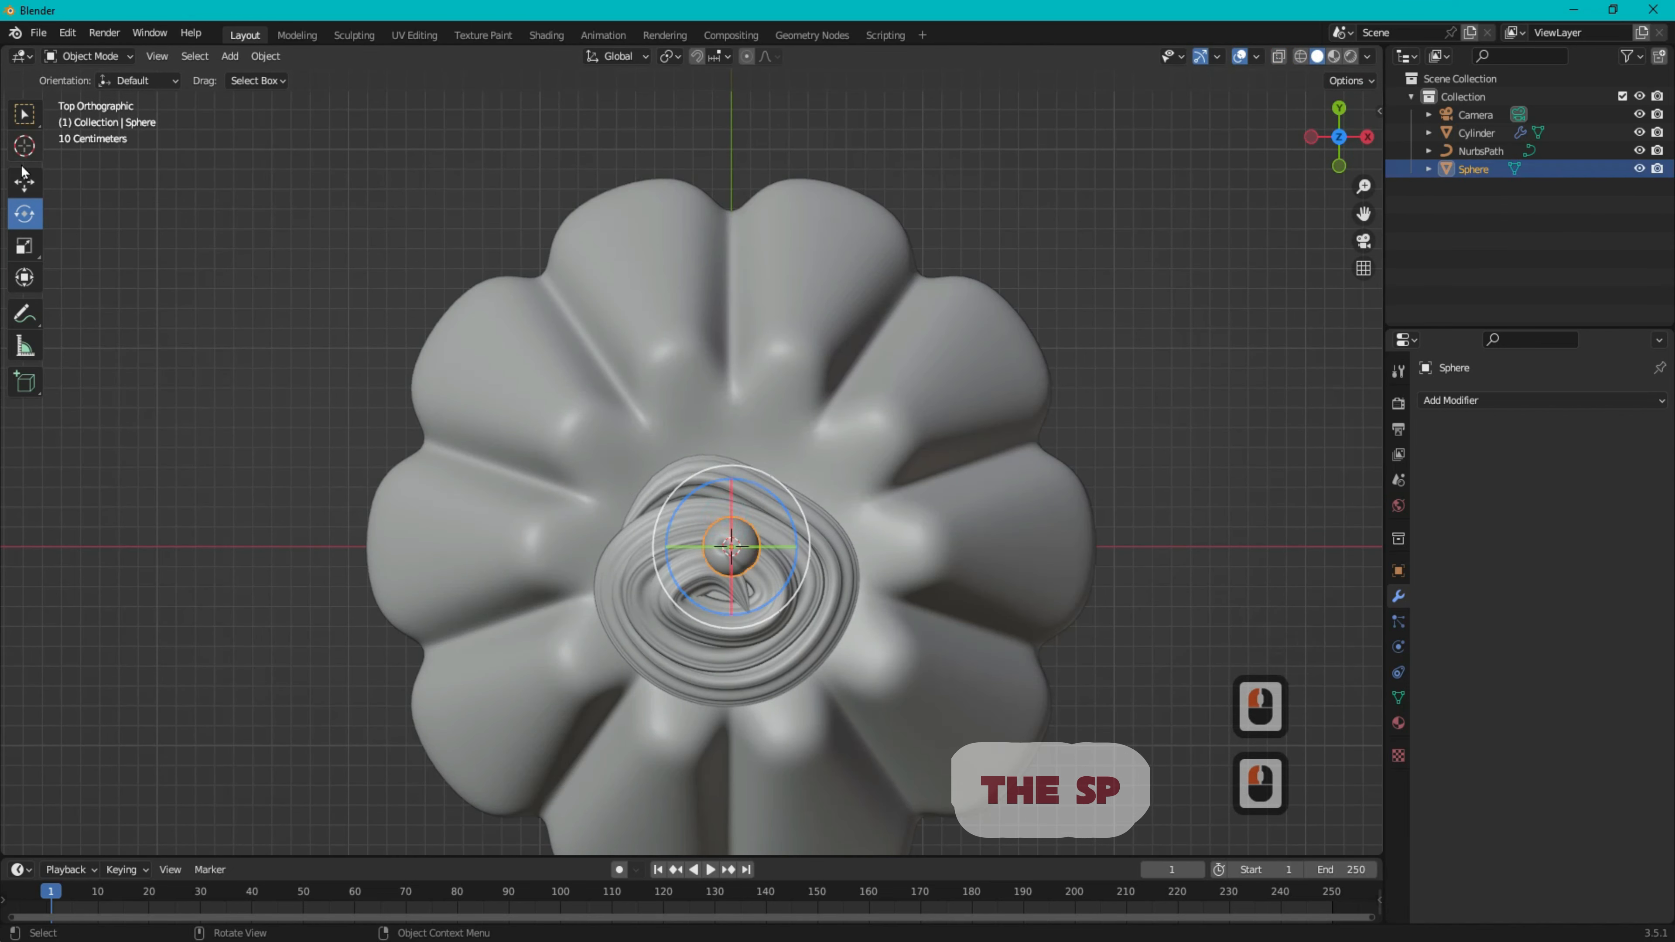
{"action": "left_click", "coordinate": [24, 181]}
{"action": "left_click_drag", "start_coordinate": [731, 466], "coordinate": [731, 494]}
{"action": "left_click_drag", "start_coordinate": [790, 570], "coordinate": [773, 568]}
{"action": "left_click_drag", "start_coordinate": [711, 502], "coordinate": [706, 509]}
- Lower the cherry about 0.045 m along Z and adjust its position so it sits in the top of the cream
{"action": "left_click_drag", "start_coordinate": [1340, 147], "coordinate": [1340, 57]}
{"action": "left_click_drag", "start_coordinate": [737, 188], "coordinate": [874, 229]}
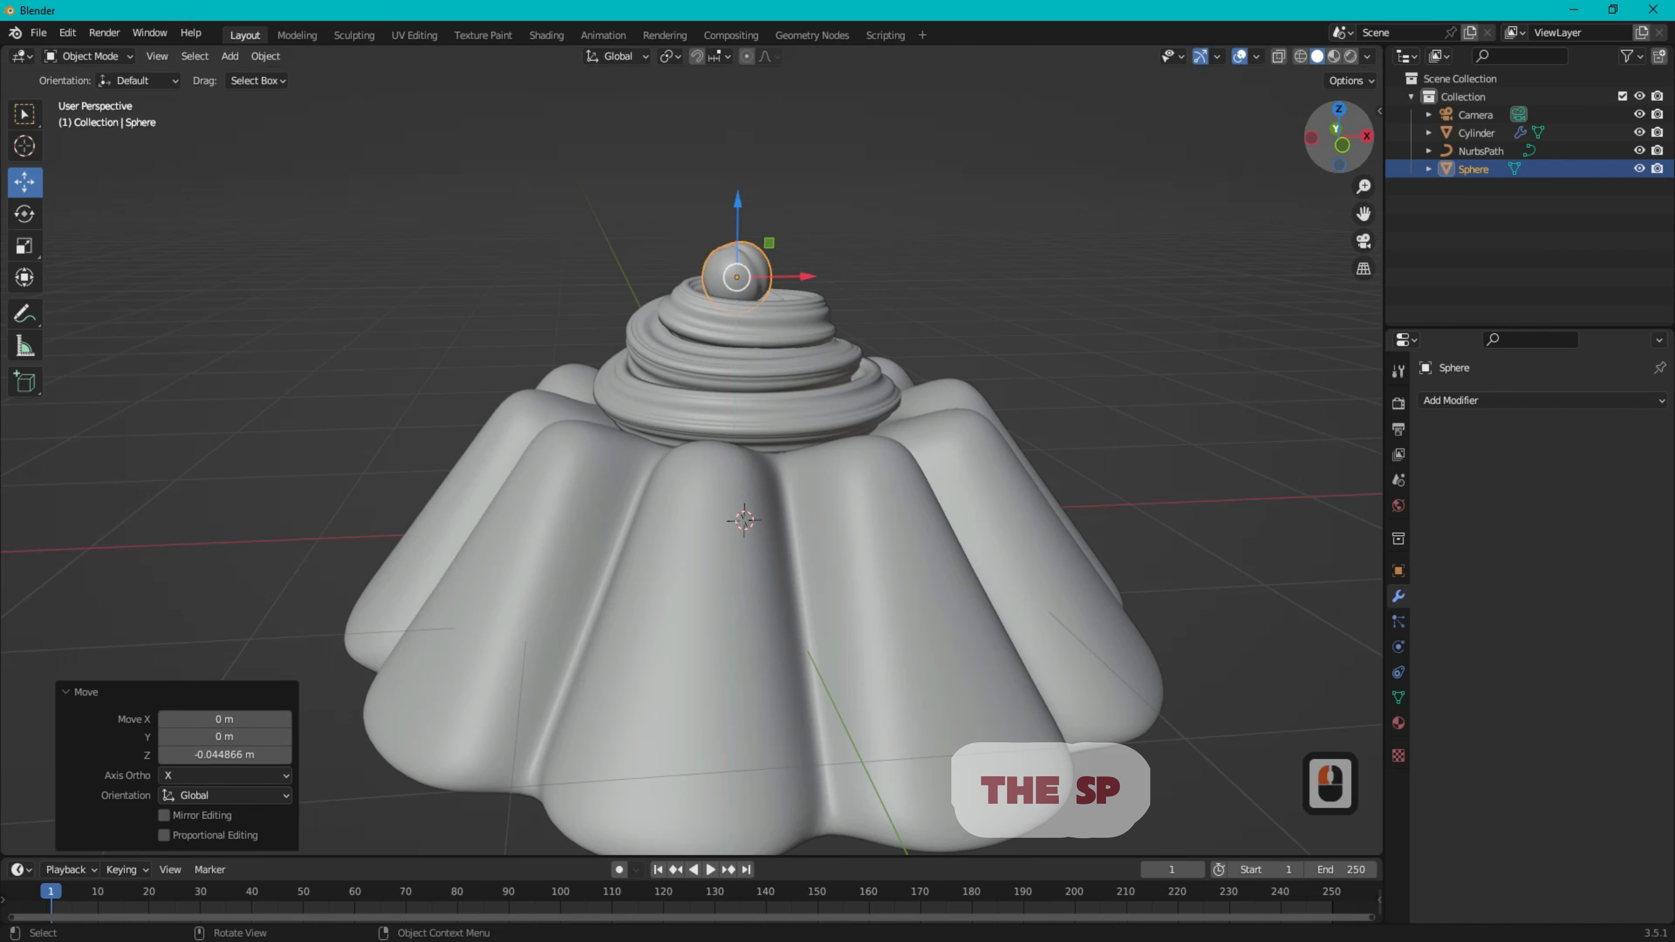
{"action": "left_click_drag", "start_coordinate": [1336, 122], "coordinate": [1334, 138]}
{"action": "left_click_drag", "start_coordinate": [739, 290], "coordinate": [740, 303]}
{"action": "left_click", "coordinate": [904, 270]}
{"action": "left_click", "coordinate": [758, 356]}
{"action": "left_click", "coordinate": [771, 130]}
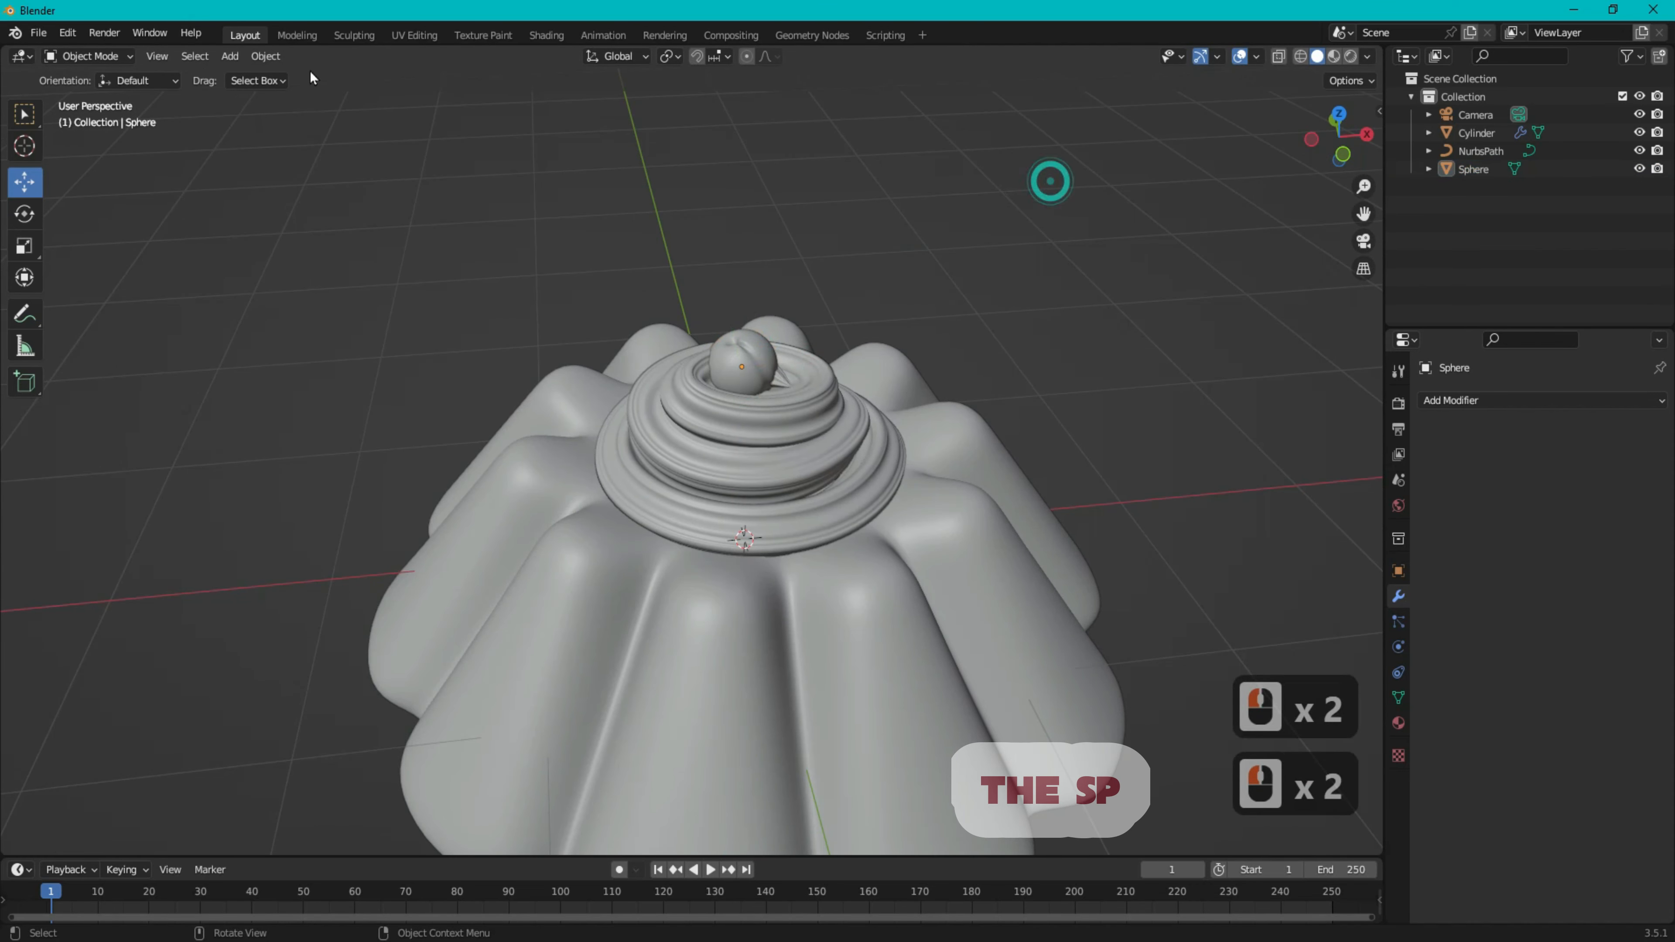
- Add a NURBS path curve for the cherry's stem and set its Y rotation to 90°
{"action": "left_click", "coordinate": [149, 229]}
{"action": "scroll", "coordinate": [1284, 173], "scroll_direction": "down", "scroll_amount": 1}
{"action": "left_click_drag", "start_coordinate": [1358, 215], "coordinate": [1294, 105]}
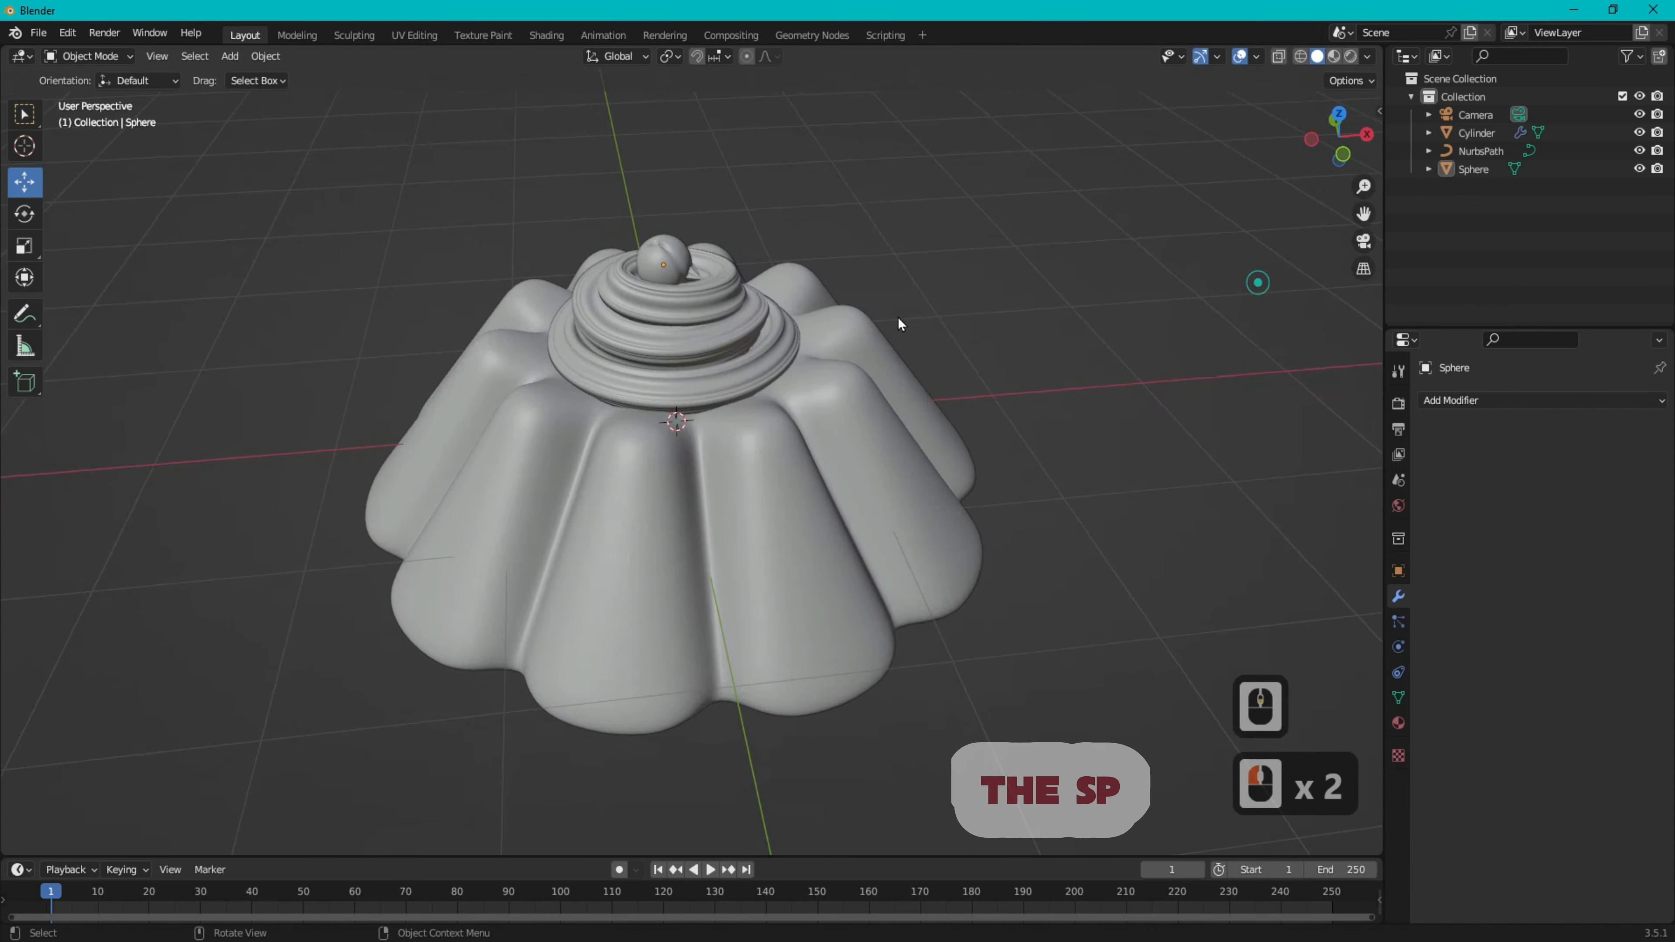
{"action": "left_click", "coordinate": [229, 57]}
{"action": "mouse_move", "coordinate": [257, 96]}
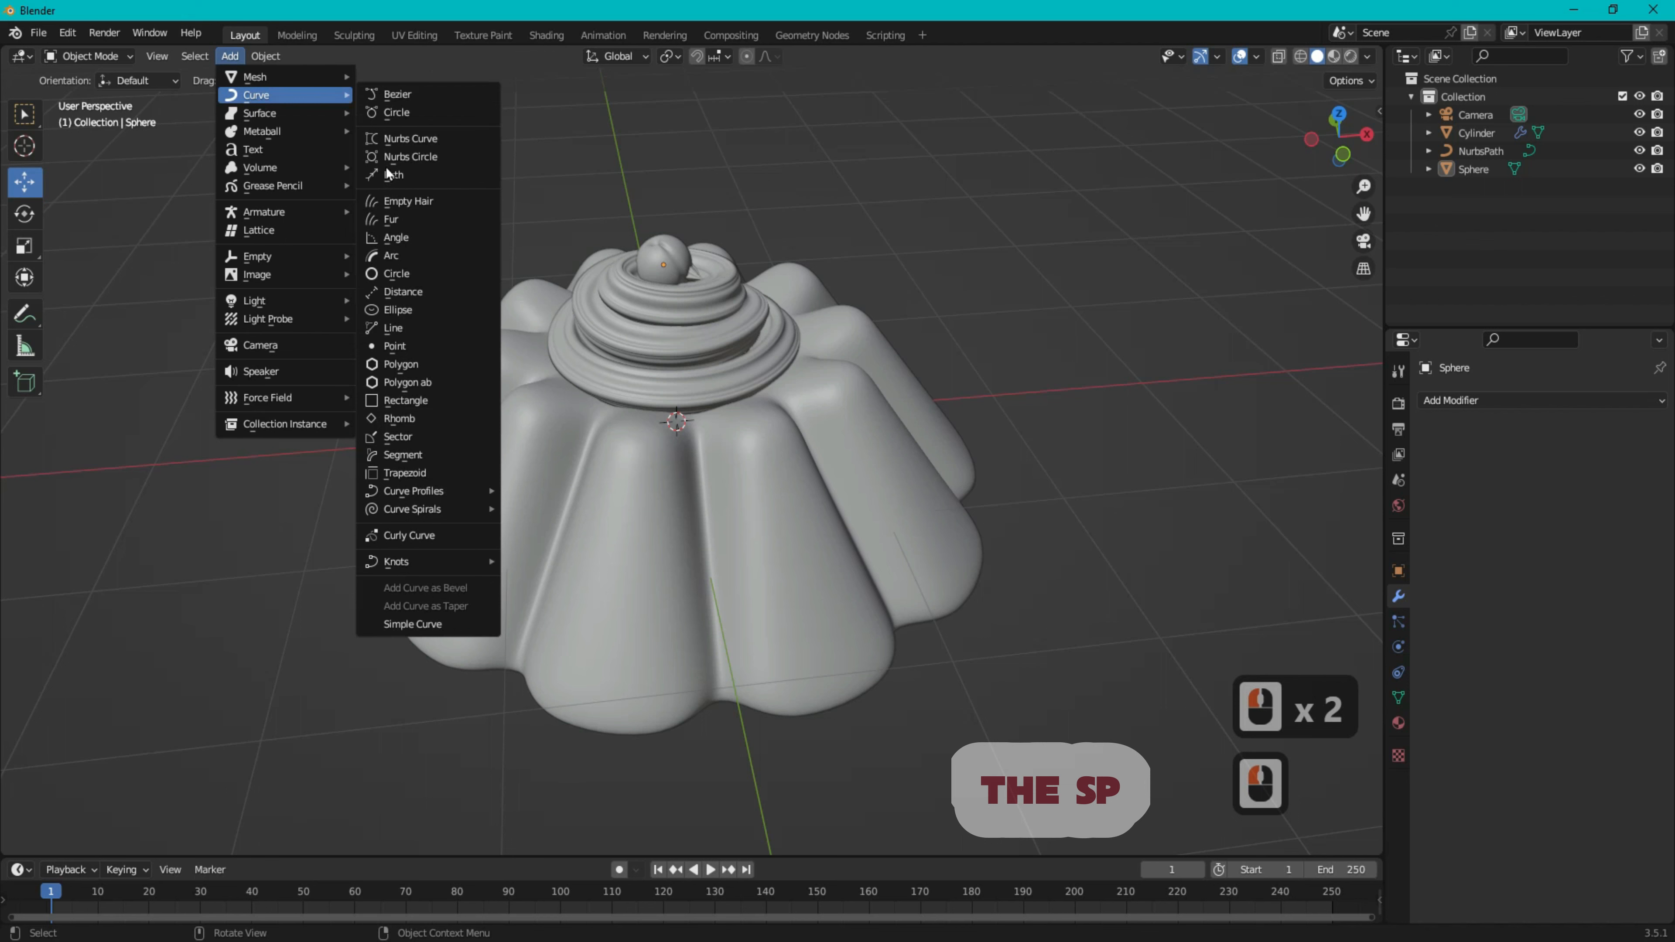
{"action": "left_click", "coordinate": [412, 177]}
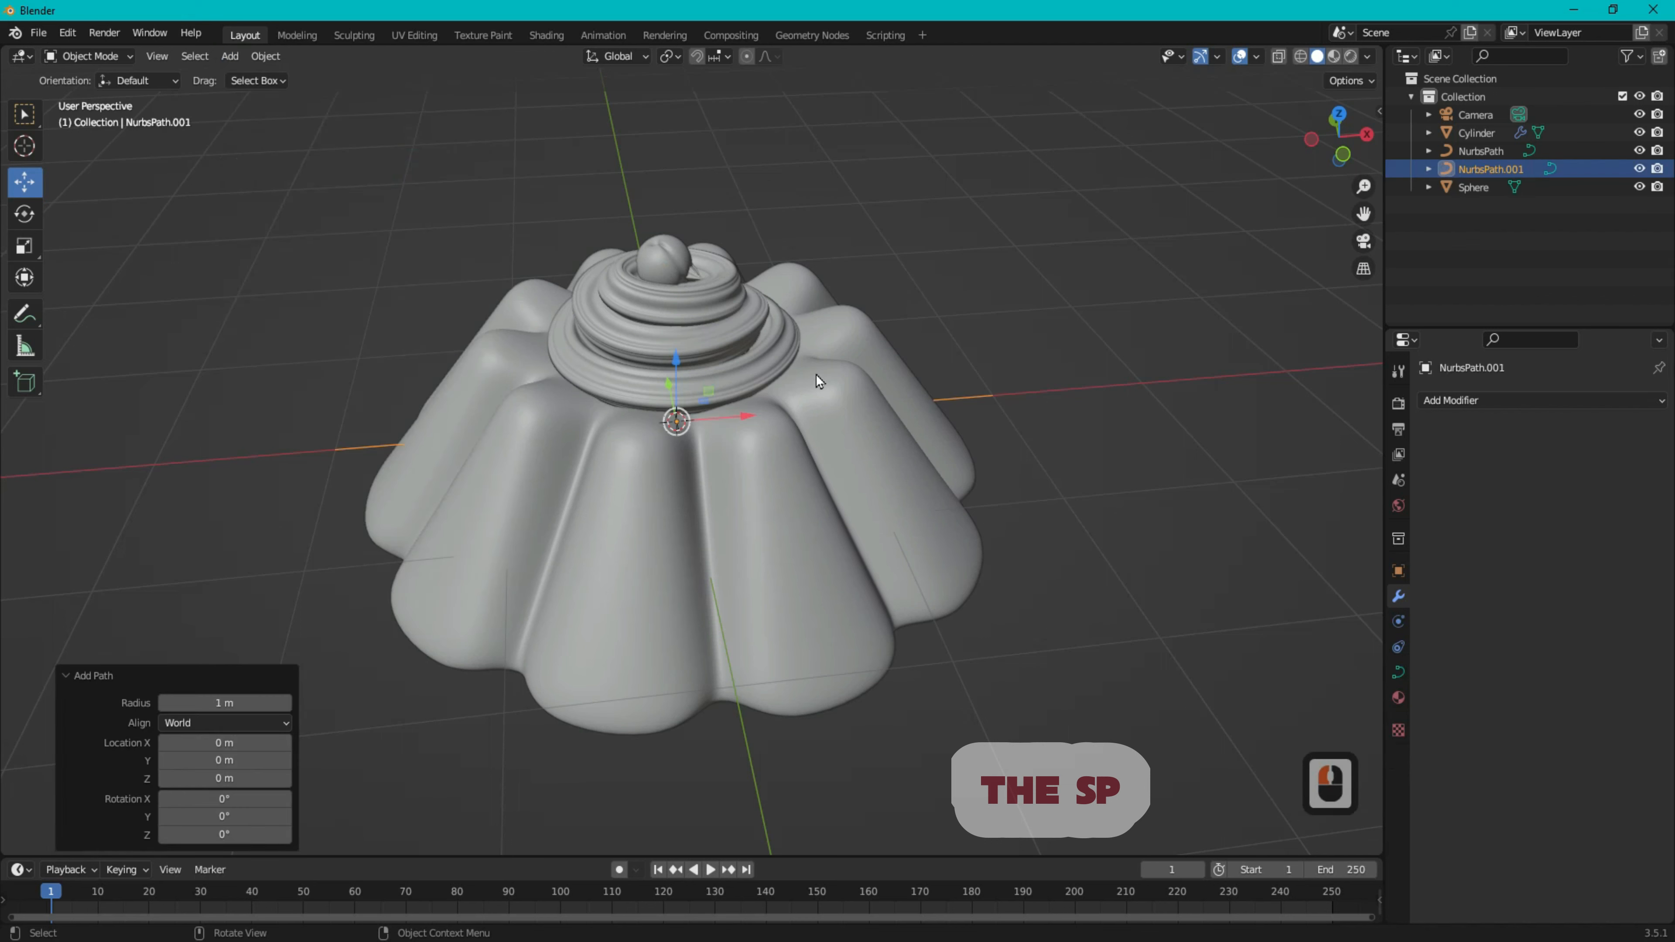
{"action": "left_click", "coordinate": [1398, 571]}
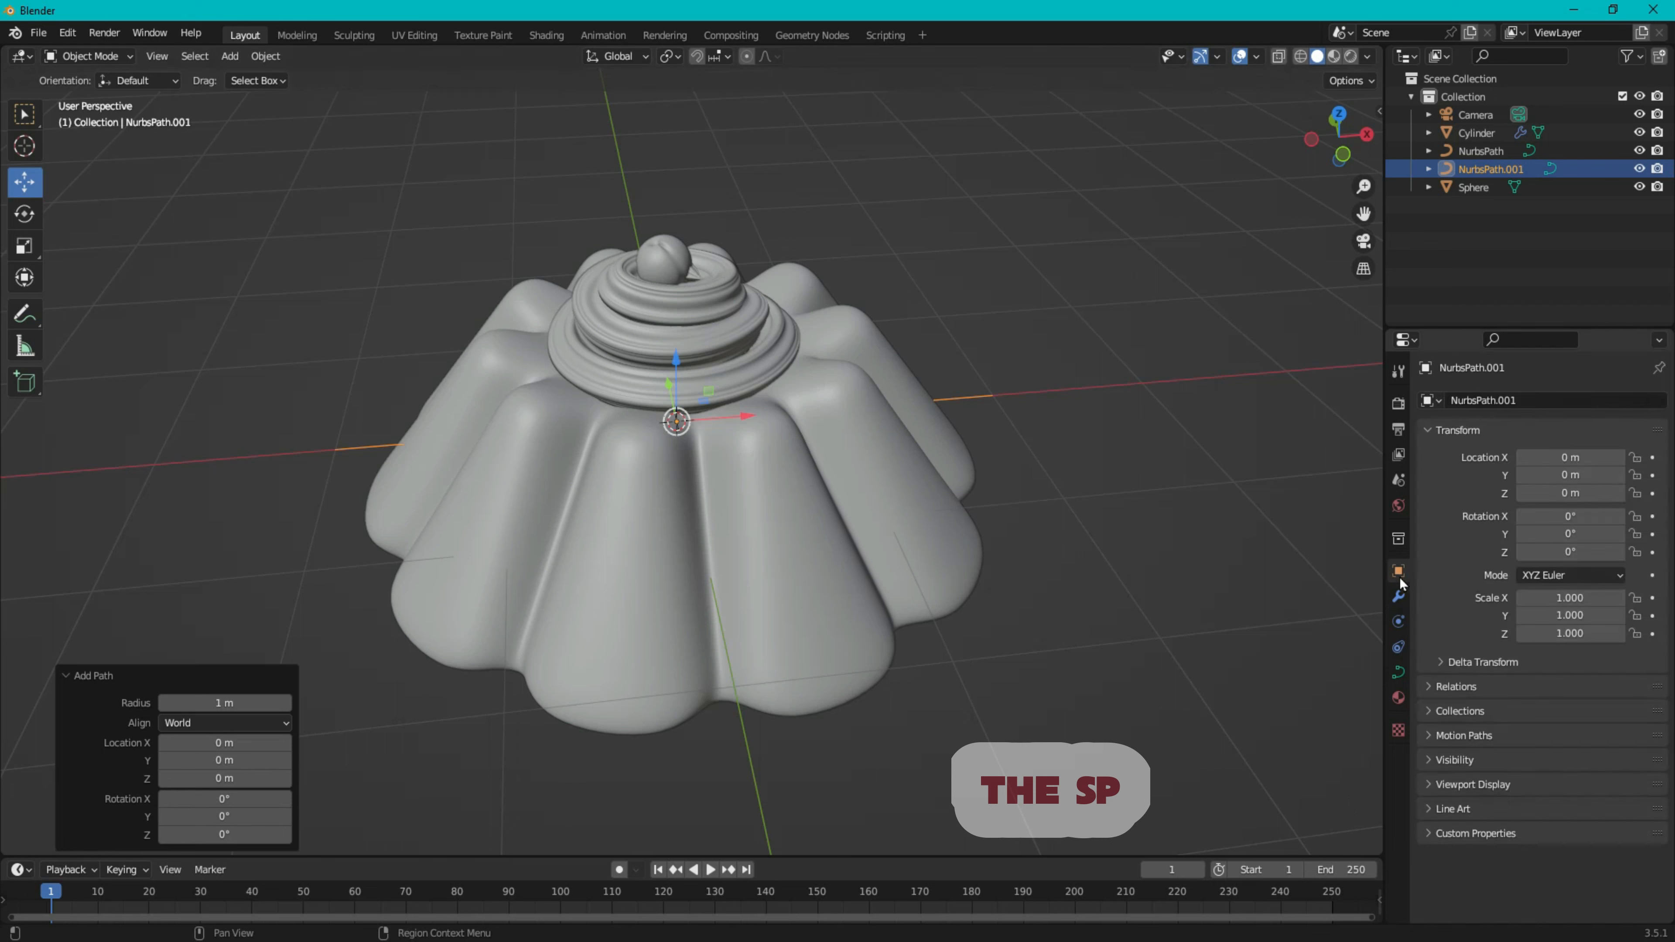
{"action": "left_click", "coordinate": [1575, 538]}
{"action": "type", "text": "90"}
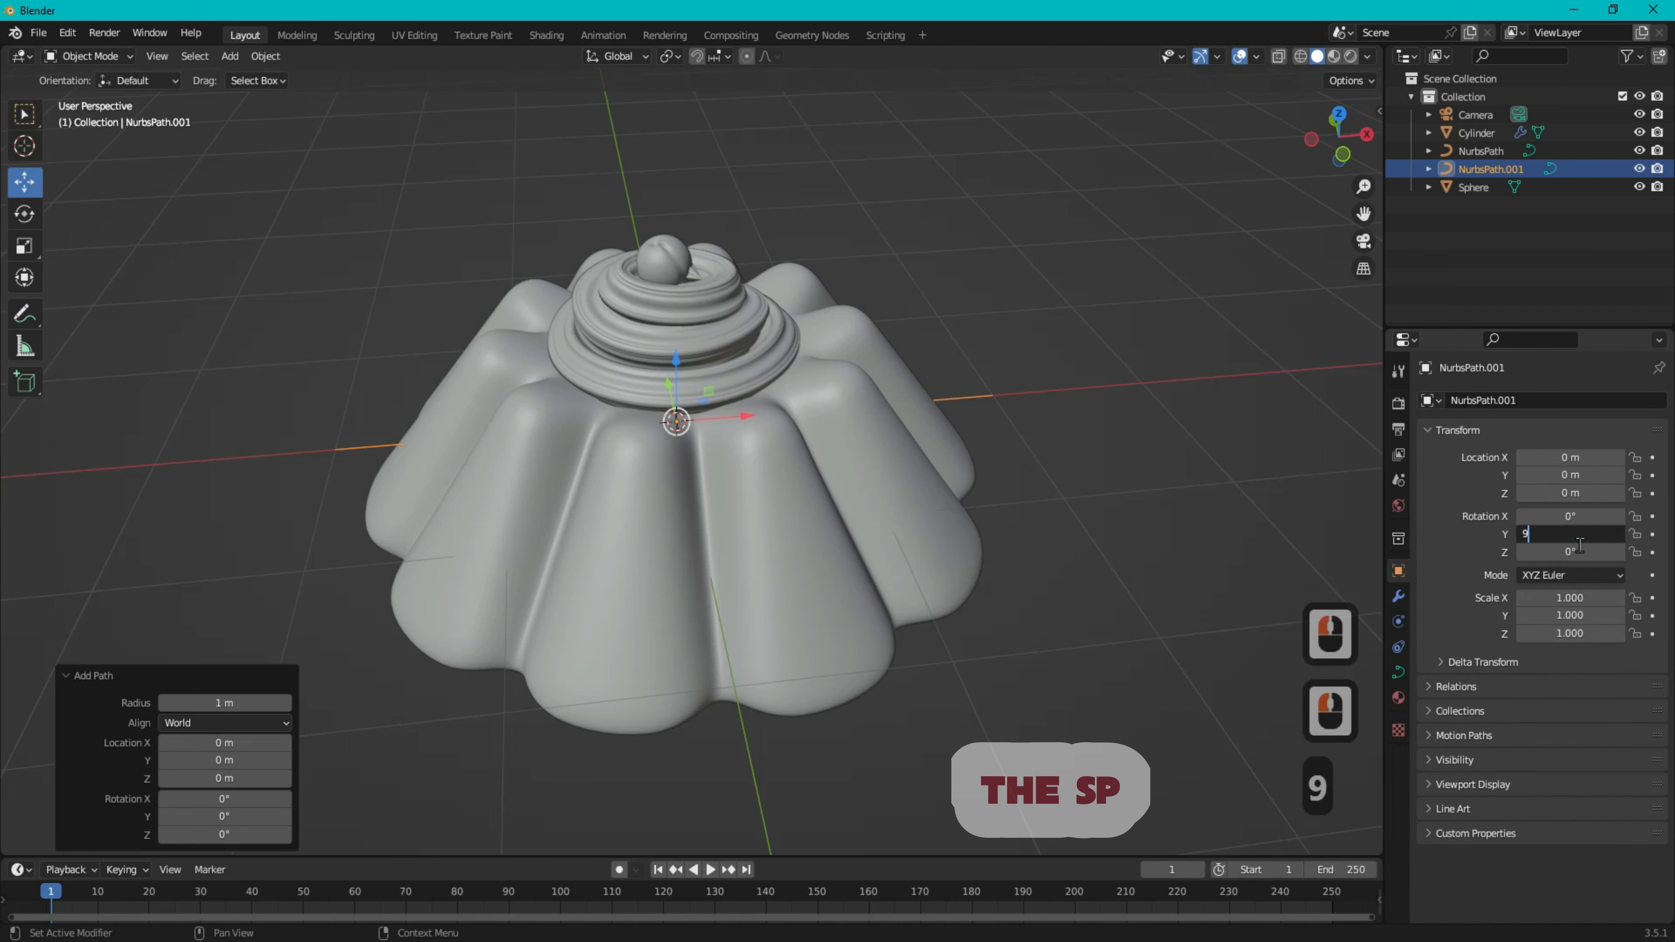
{"action": "key", "text": "Return"}
- Raise the path about 1.28 m along Z and shift it about -0.13 m in X and -0.21 m in Y toward the cherry
{"action": "left_click_drag", "start_coordinate": [684, 360], "coordinate": [683, 140]}
{"action": "left_click", "coordinate": [1301, 56]}
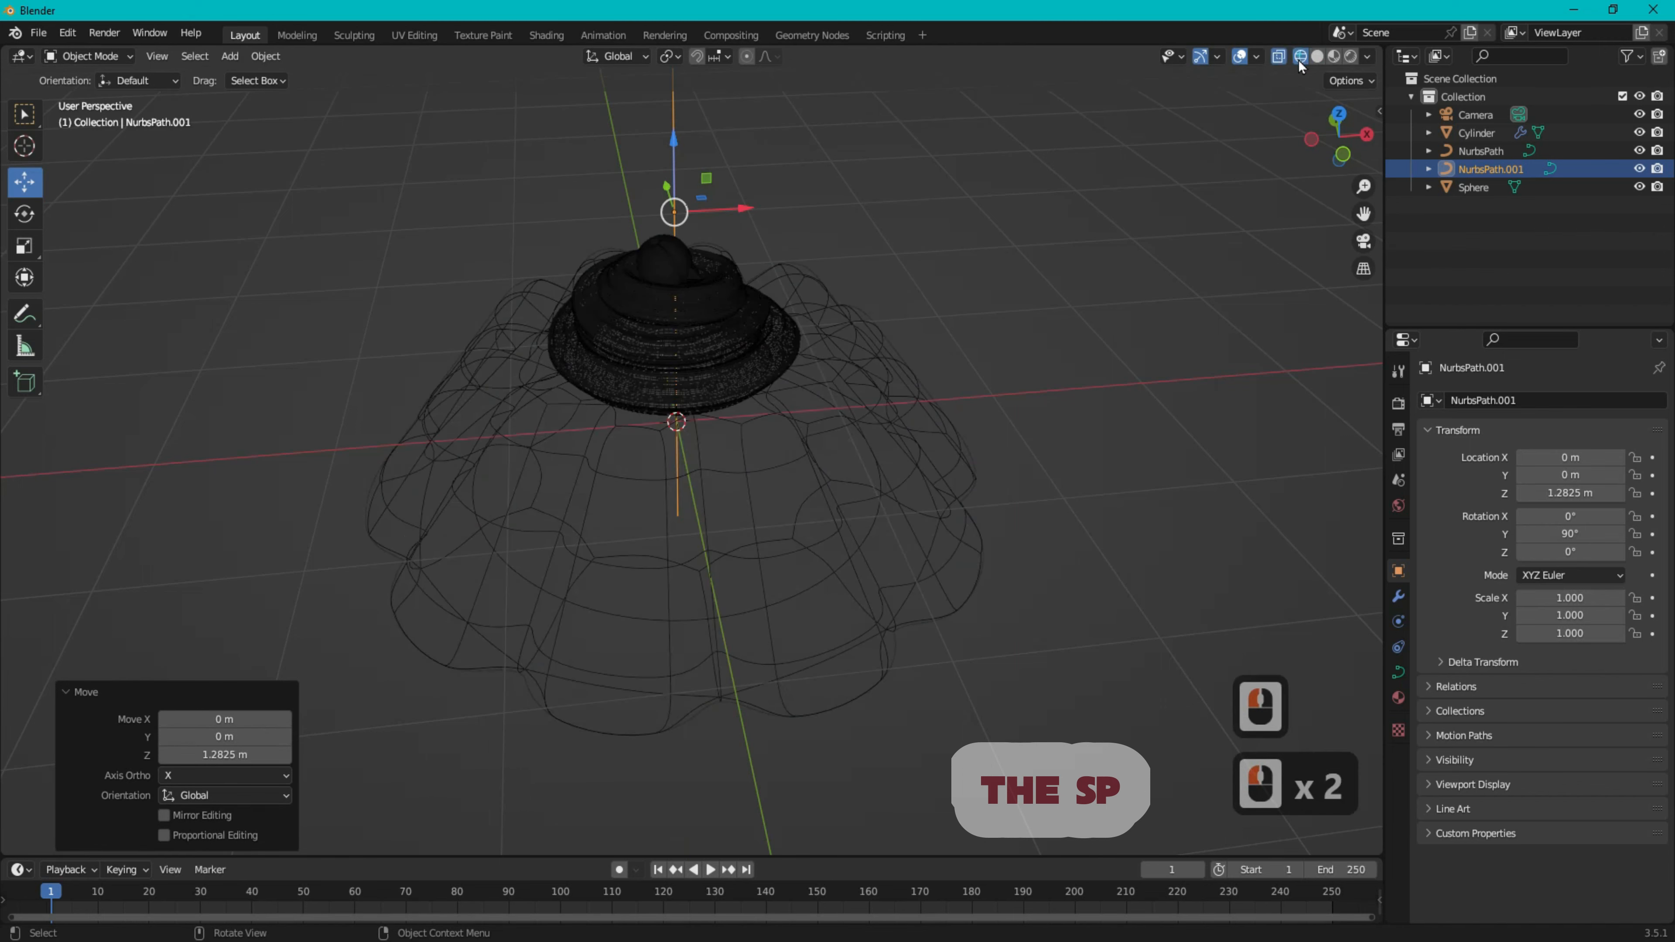
{"action": "left_click", "coordinate": [1342, 154]}
{"action": "left_click_drag", "start_coordinate": [742, 204], "coordinate": [719, 193]}
{"action": "left_click", "coordinate": [1367, 136]}
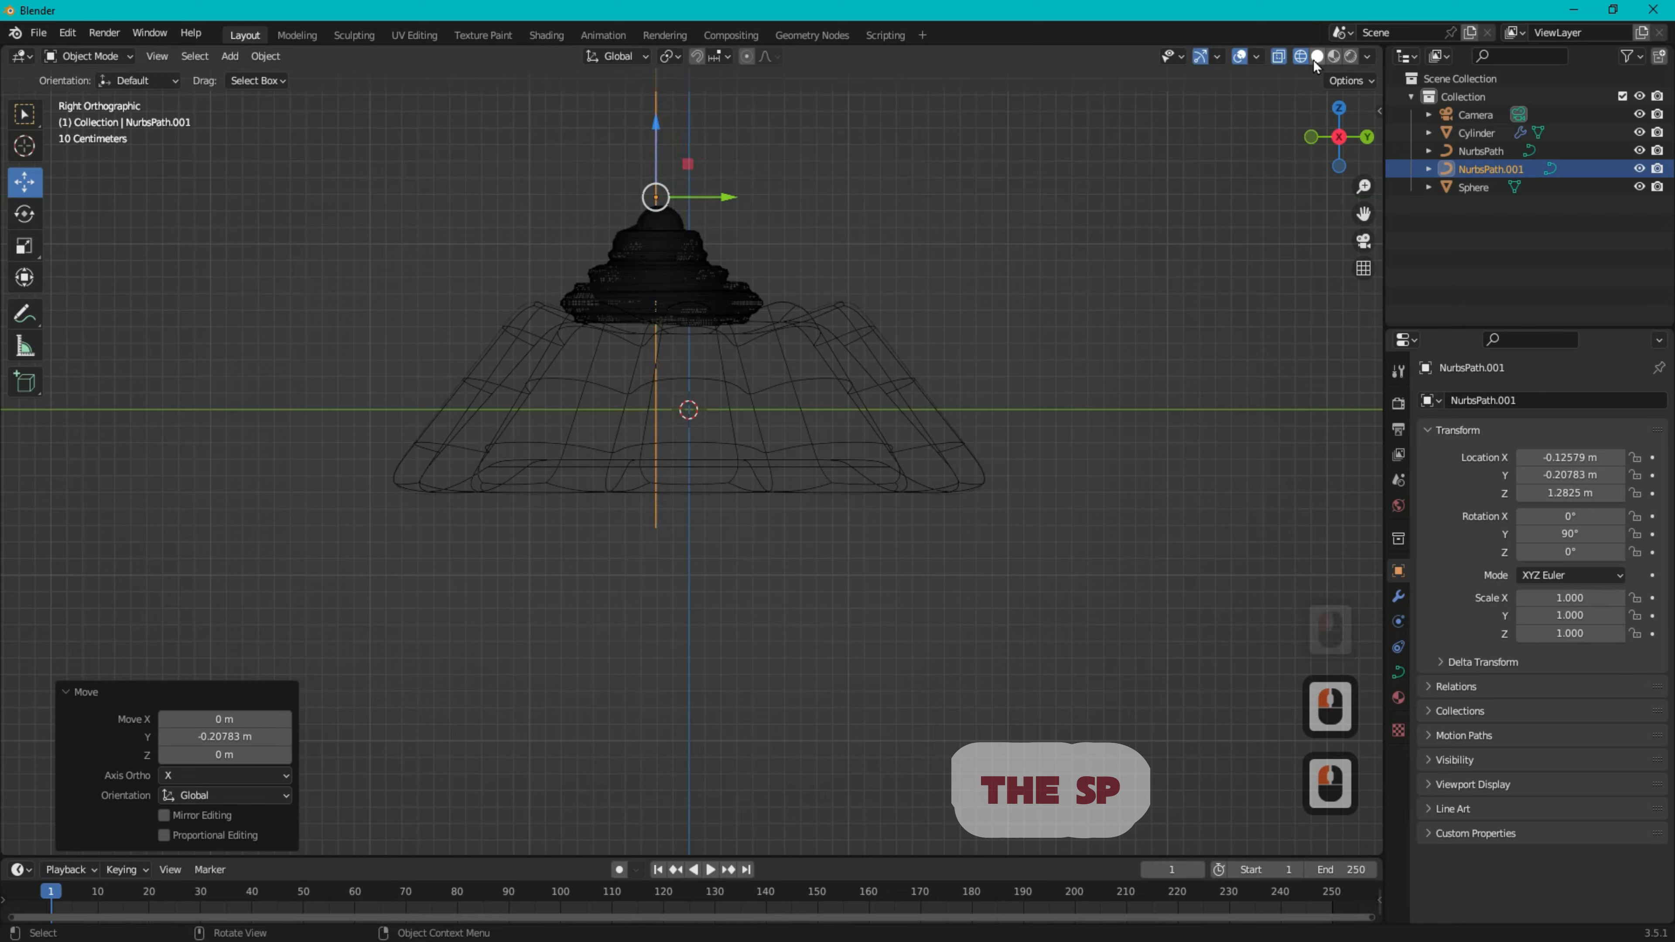
- In solid top view, nudge the path about 0.027 m along Y over the cherry
{"action": "left_click", "coordinate": [1317, 57]}
{"action": "left_click_drag", "start_coordinate": [1339, 140], "coordinate": [1335, 130]}
{"action": "left_click", "coordinate": [1336, 126]}
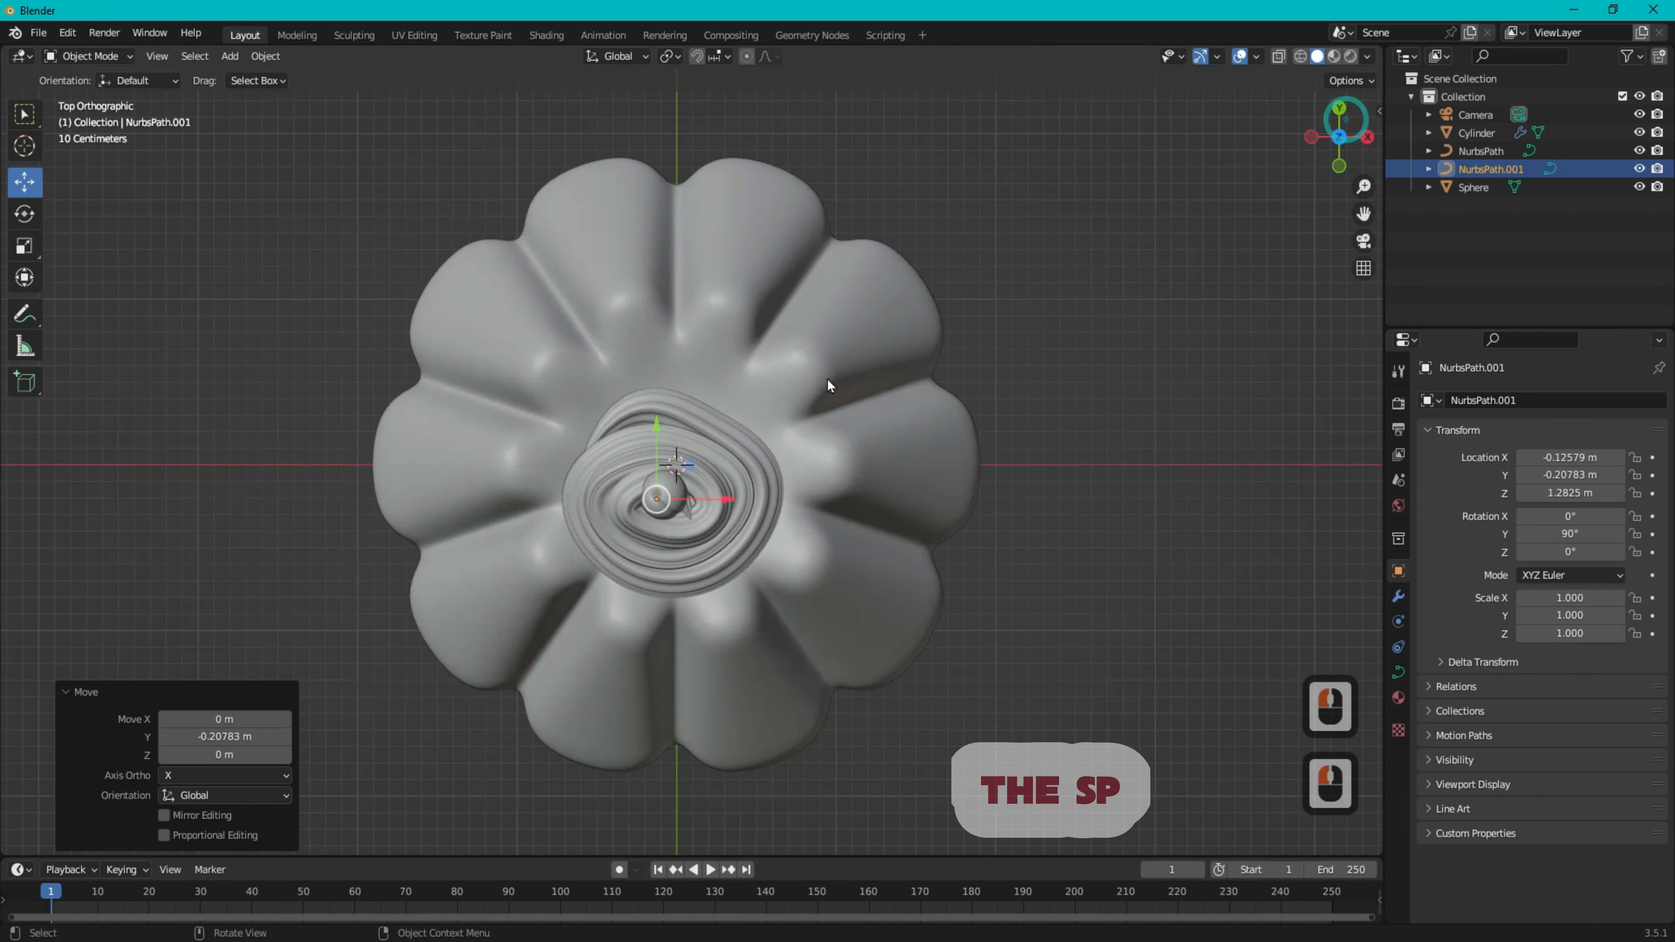
{"action": "left_click_drag", "start_coordinate": [656, 421], "coordinate": [689, 422]}
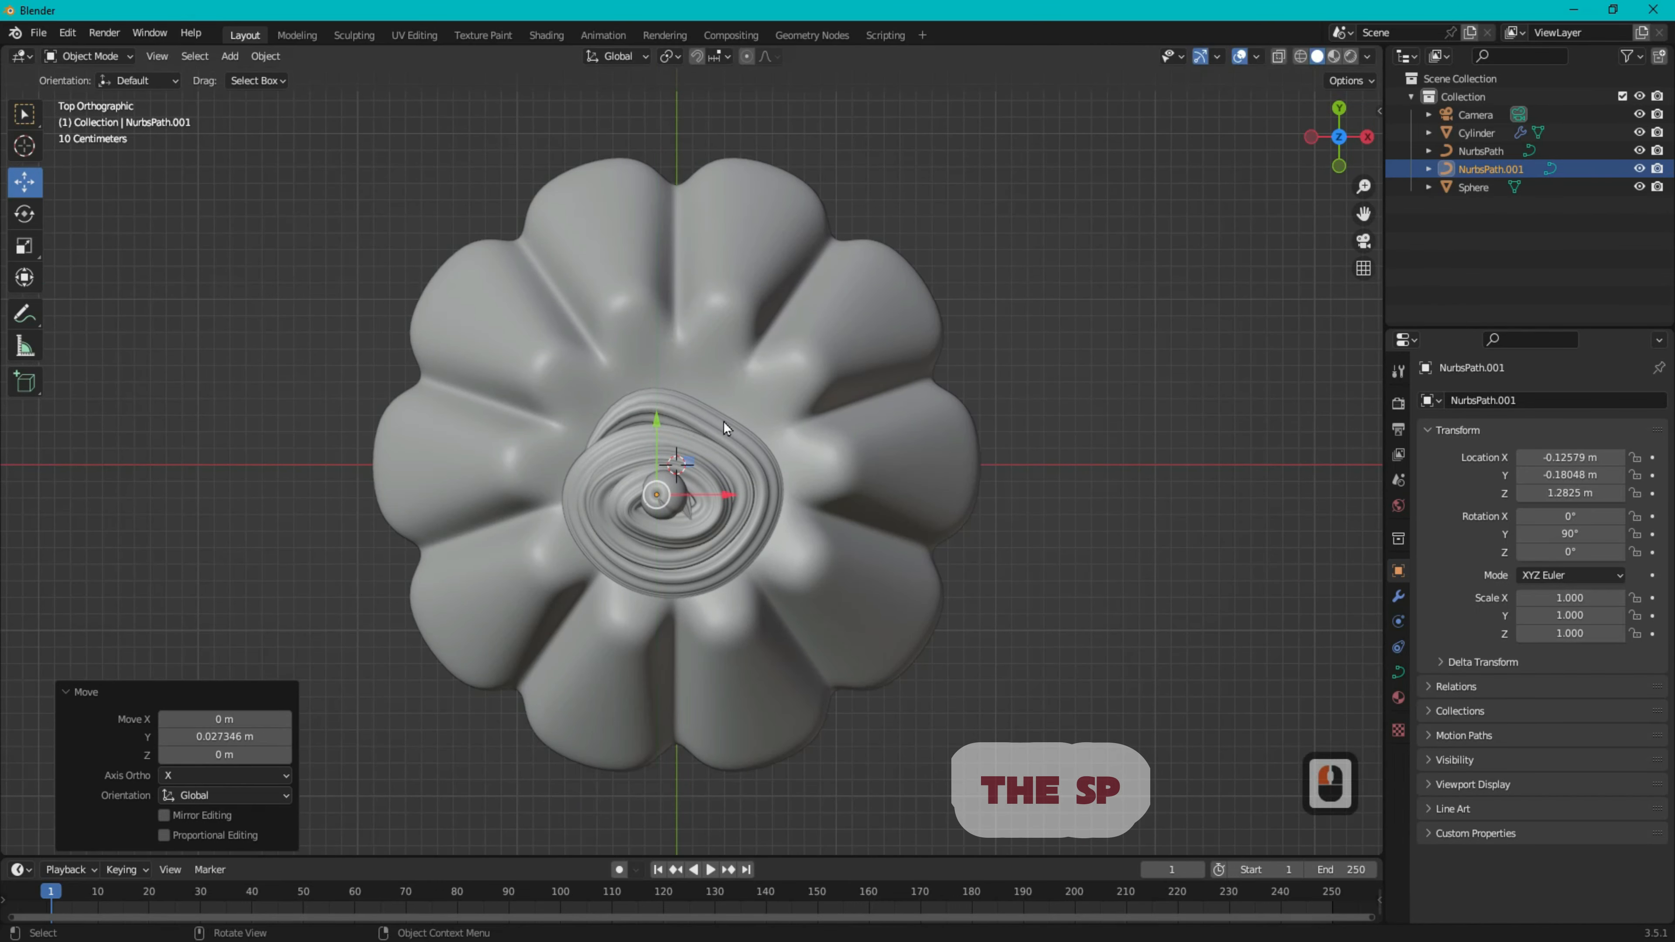
- In wireframe front view, scale the path down to about 0.27 and raise it to about 1.74 m on Z
{"action": "left_click", "coordinate": [1367, 137]}
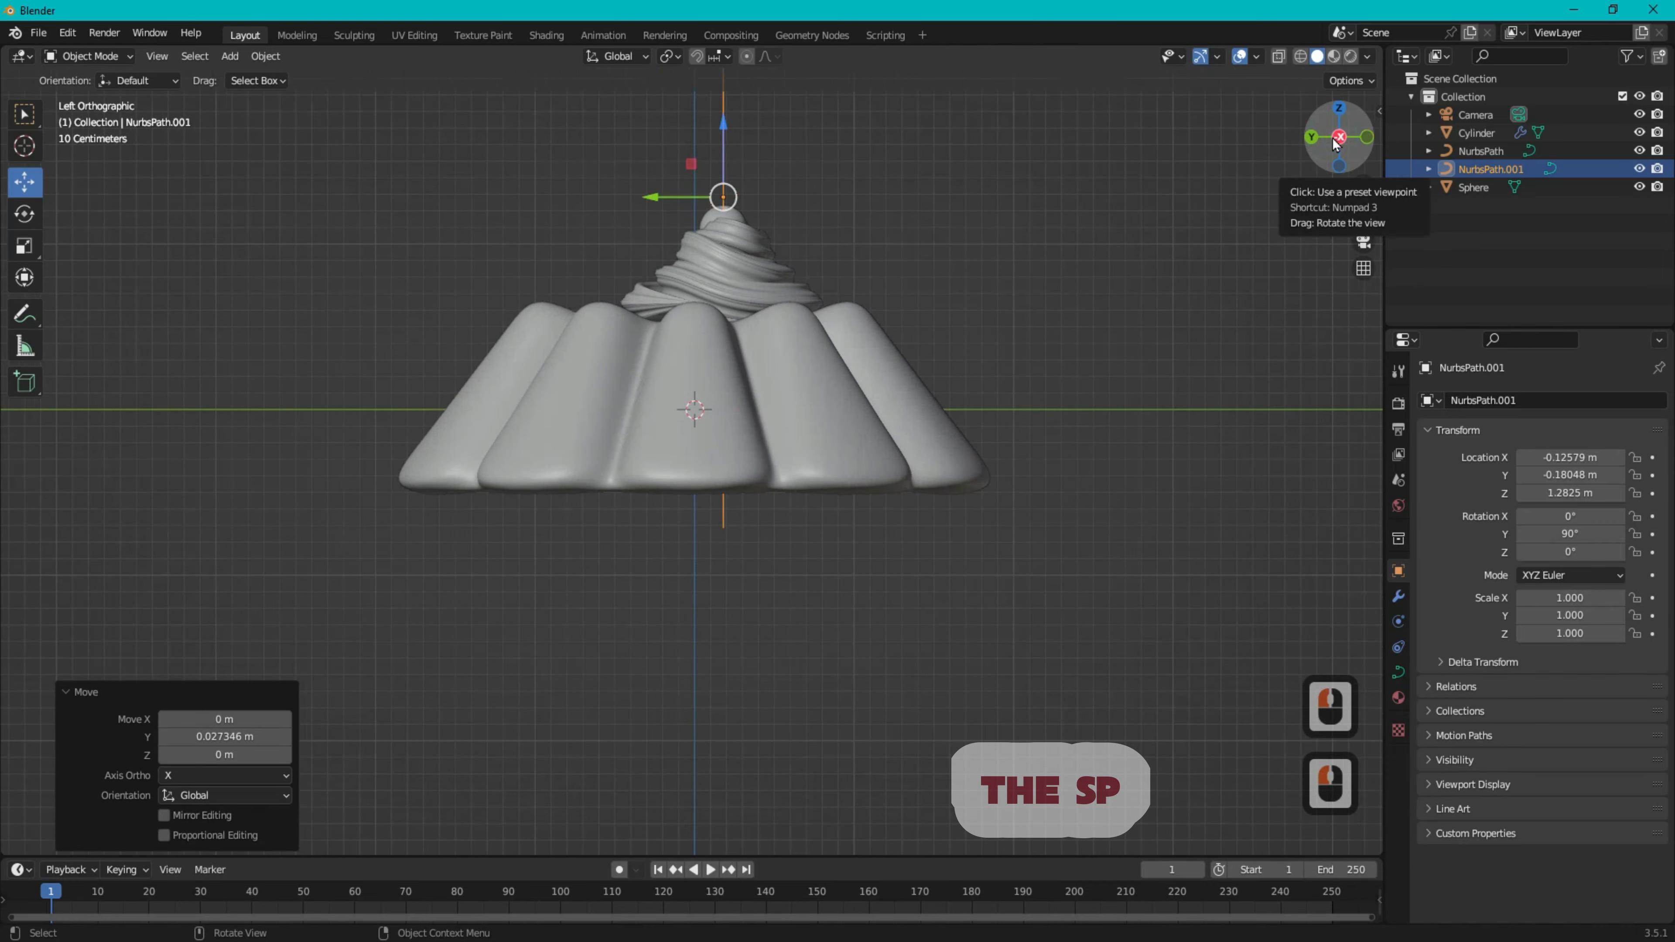
{"action": "left_click", "coordinate": [1338, 110]}
{"action": "left_click", "coordinate": [1338, 165]}
{"action": "left_click", "coordinate": [1298, 54]}
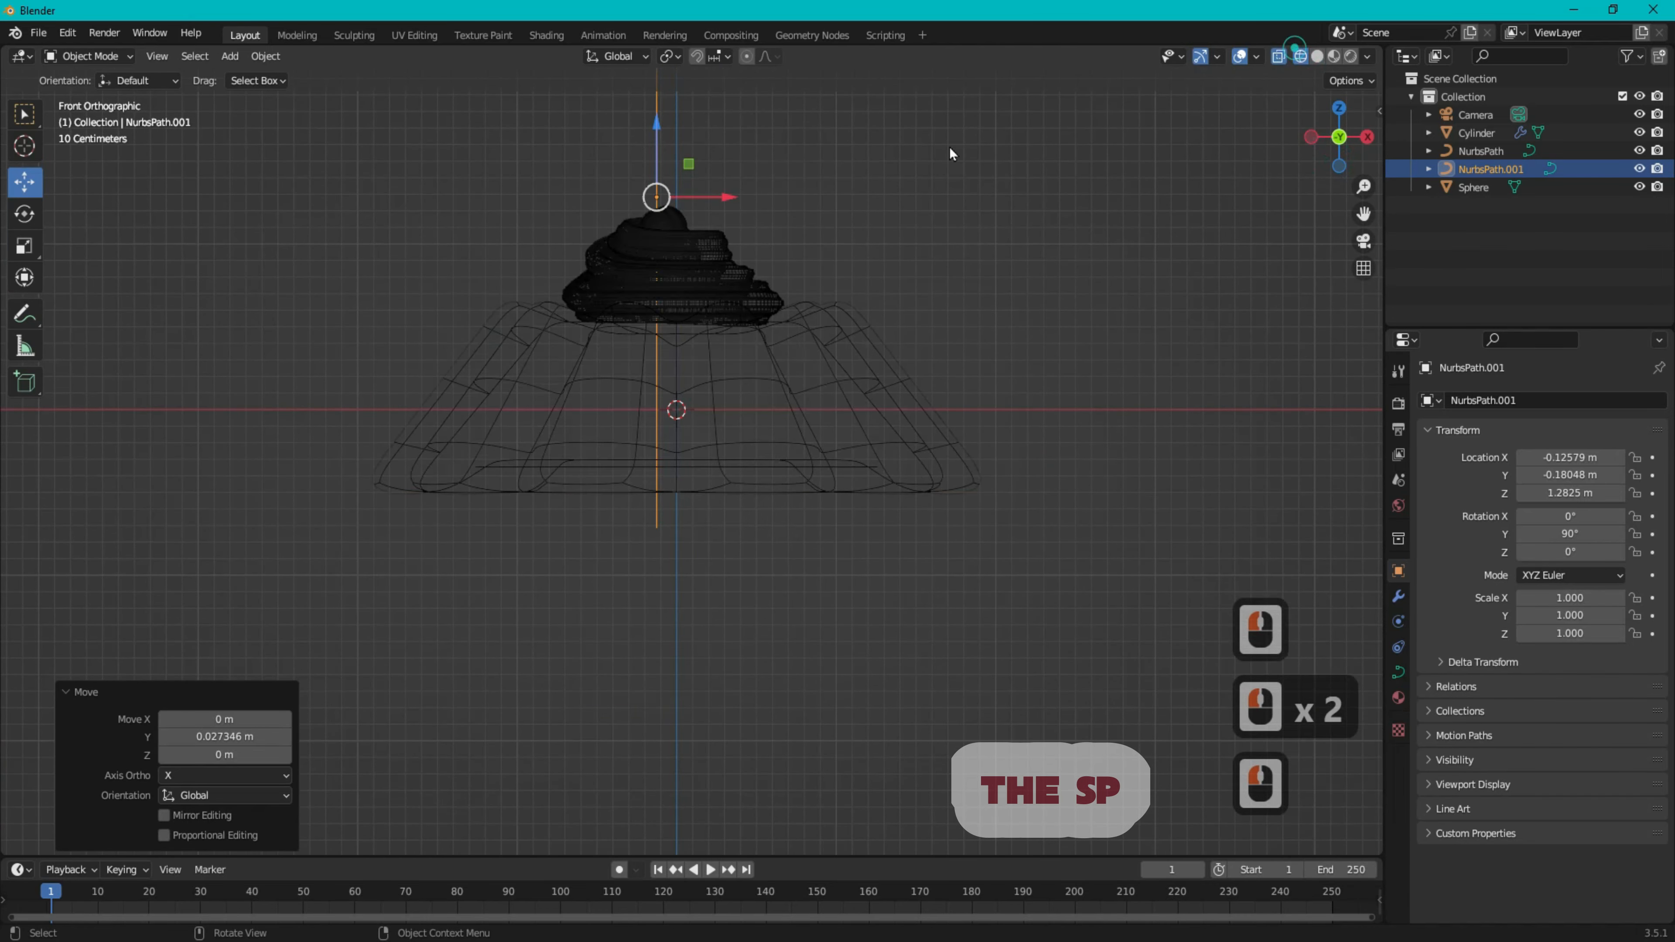
{"action": "key", "text": "s"}
{"action": "left_click", "coordinate": [746, 142]}
{"action": "scroll", "coordinate": [746, 142], "scroll_direction": "down", "scroll_amount": 3}
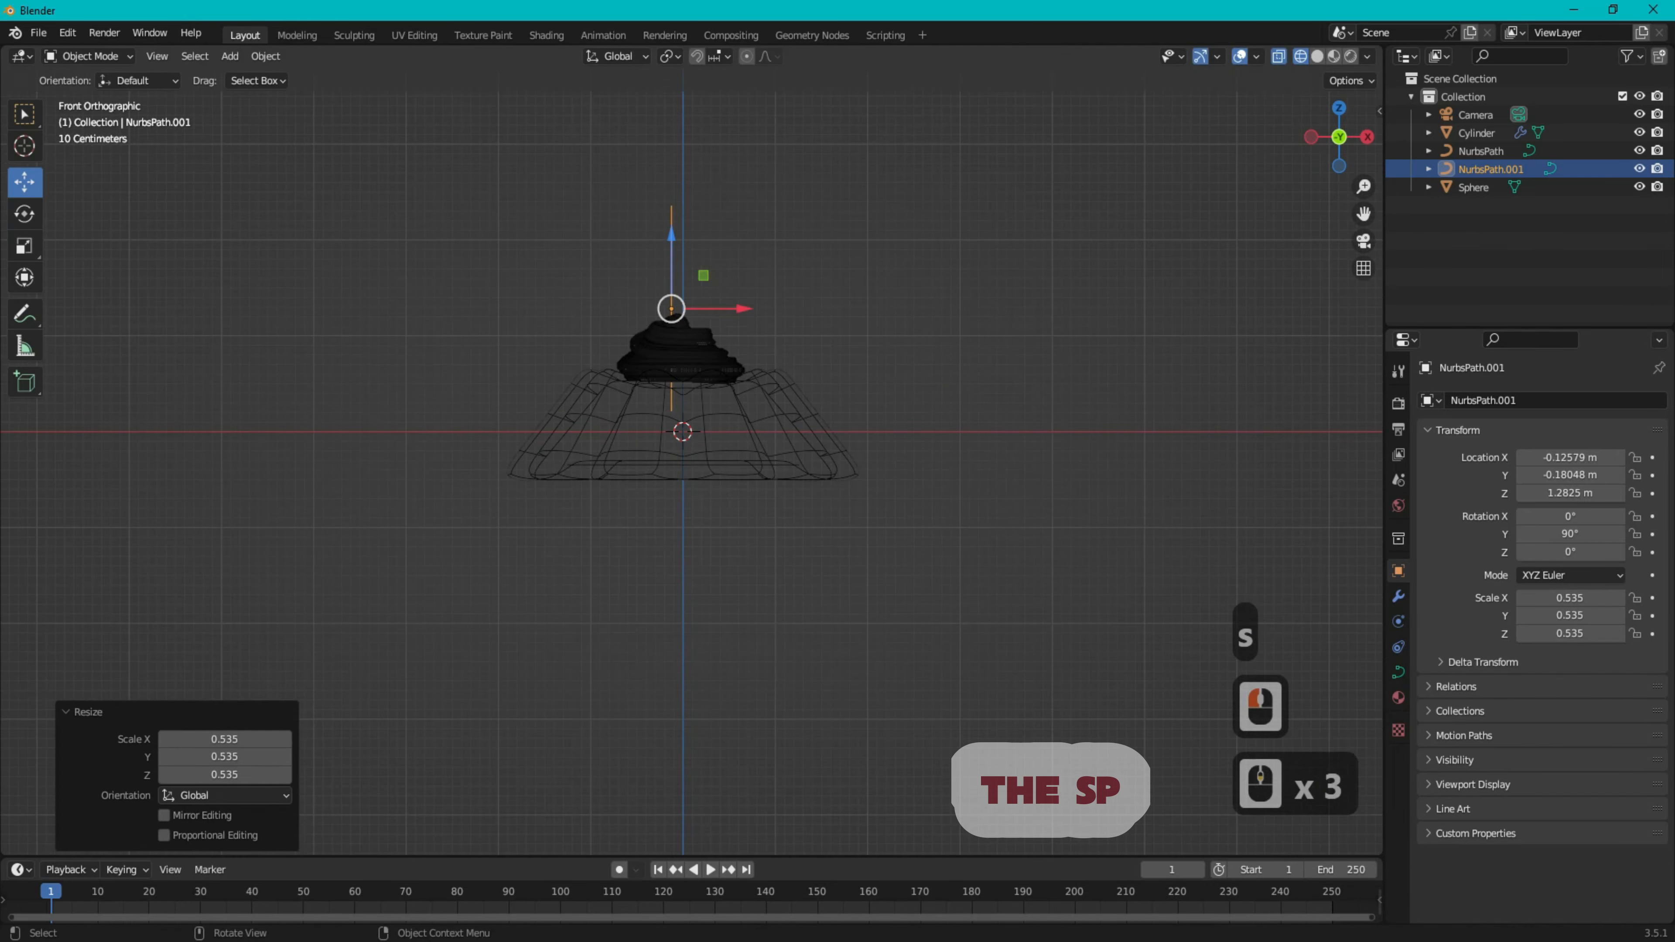
{"action": "key", "text": "s"}
{"action": "left_click", "coordinate": [703, 206]}
{"action": "scroll", "coordinate": [691, 257], "scroll_direction": "up", "scroll_amount": 8}
{"action": "left_click_drag", "start_coordinate": [635, 359], "coordinate": [635, 185]}
{"action": "scroll", "coordinate": [669, 168], "scroll_direction": "down", "scroll_amount": 2}
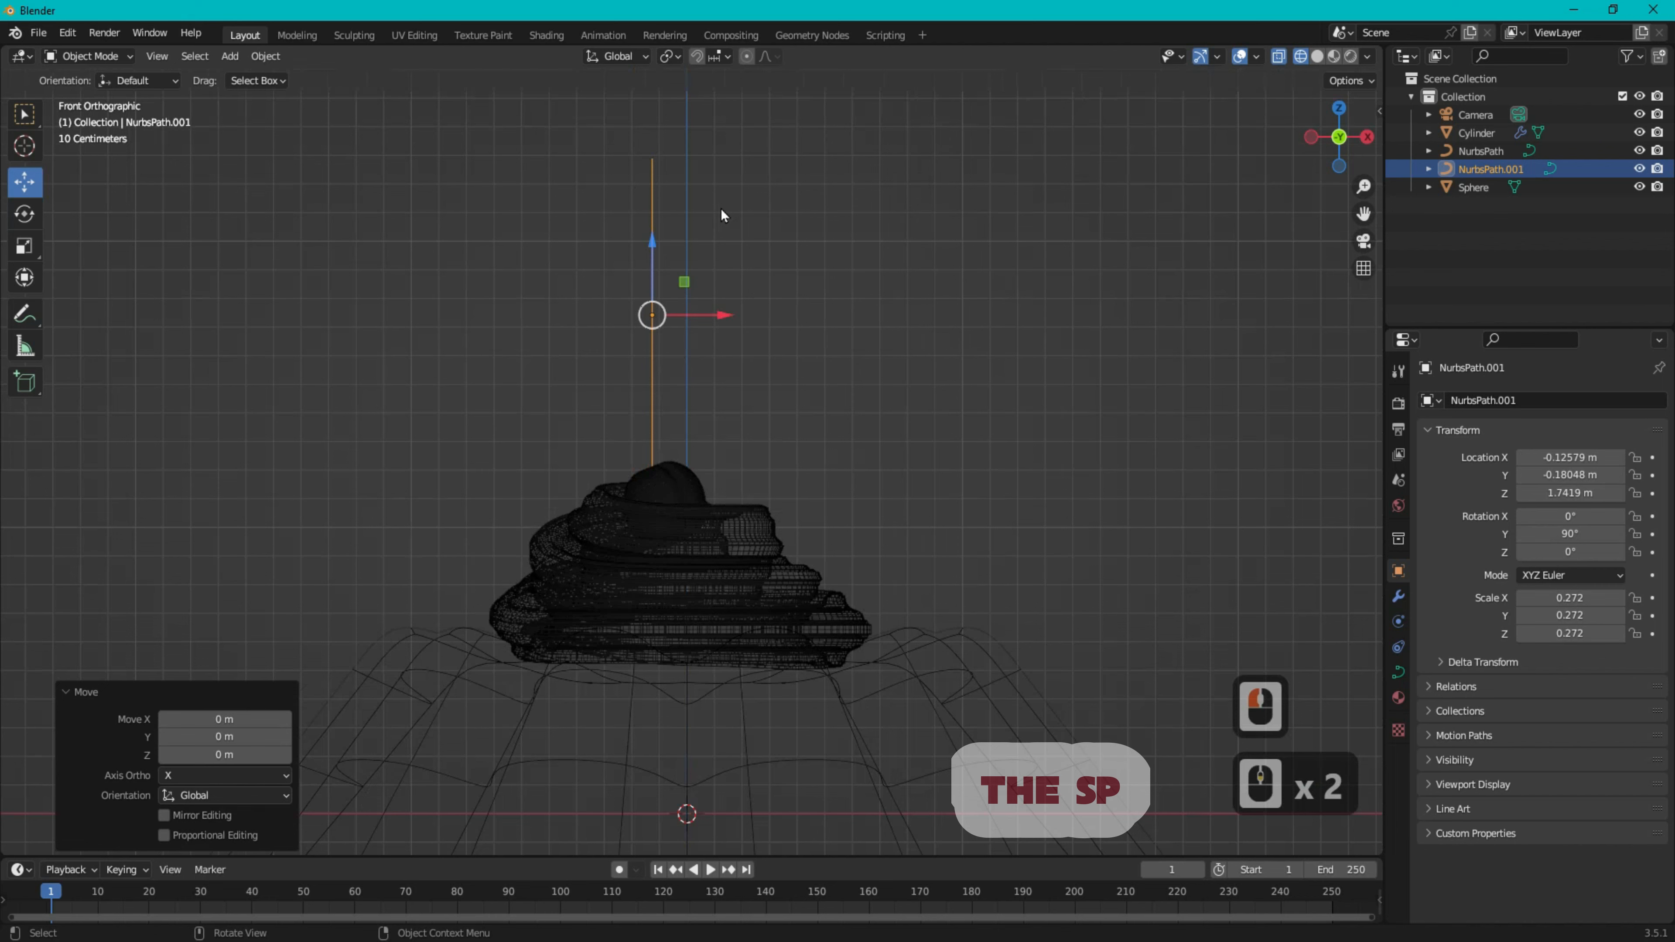
- Scale the path down to about 0.107, lower it to about 1.38 m on Z and shift it about 0.013 m along X onto the cherry
{"action": "key", "text": "s"}
{"action": "left_click", "coordinate": [690, 284]}
{"action": "left_click_drag", "start_coordinate": [655, 251], "coordinate": [671, 353]}
{"action": "left_click", "coordinate": [758, 362]}
{"action": "left_click", "coordinate": [650, 374]}
{"action": "scroll", "coordinate": [654, 381], "scroll_direction": "up", "scroll_amount": 5}
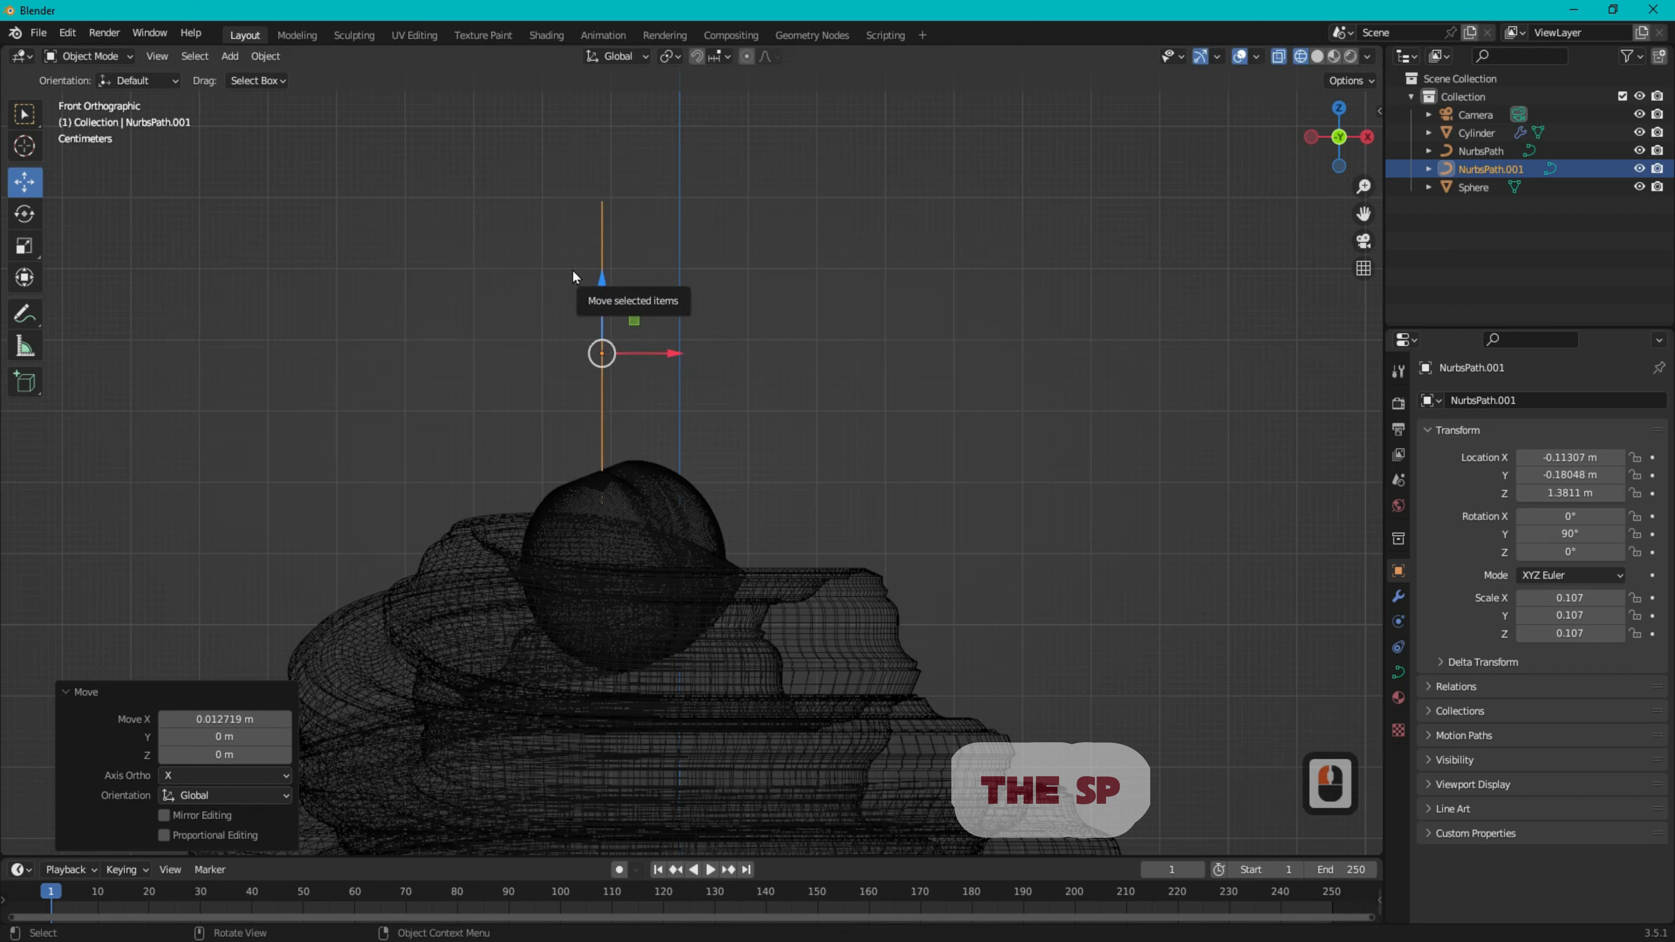
- In Edit Mode, raise the path's lowest control point about 0.015 m along Z into the cherry's top
{"action": "left_click", "coordinate": [78, 57]}
{"action": "left_click", "coordinate": [77, 94]}
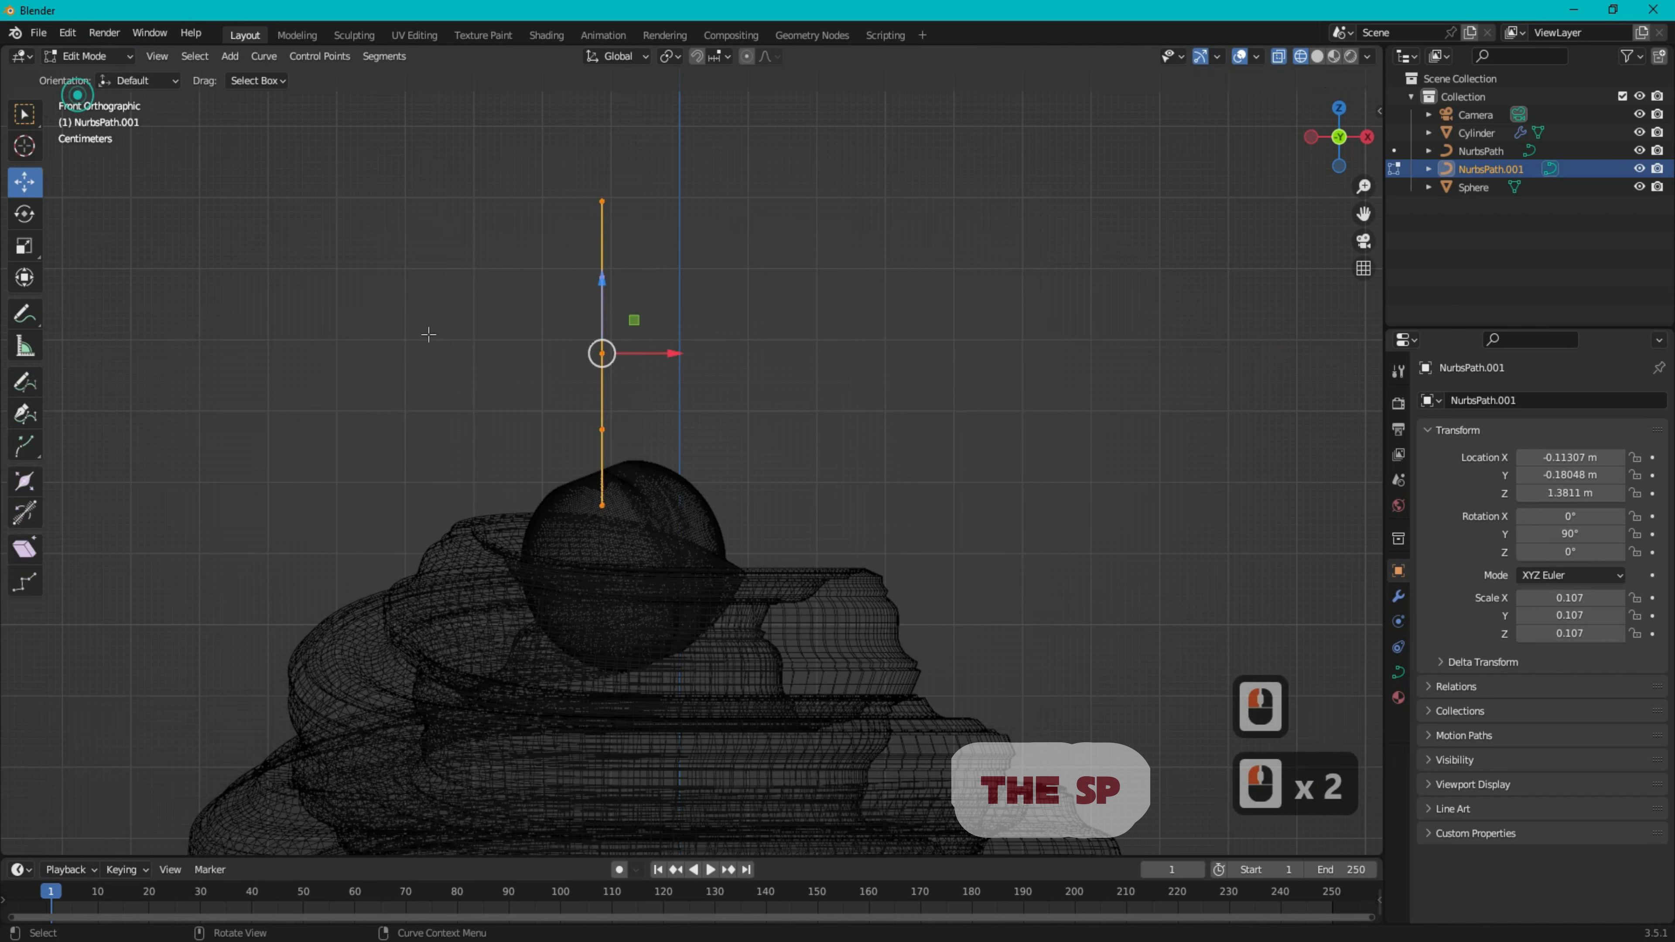
{"action": "left_click", "coordinate": [600, 503]}
{"action": "left_click_drag", "start_coordinate": [599, 436], "coordinate": [600, 423]}
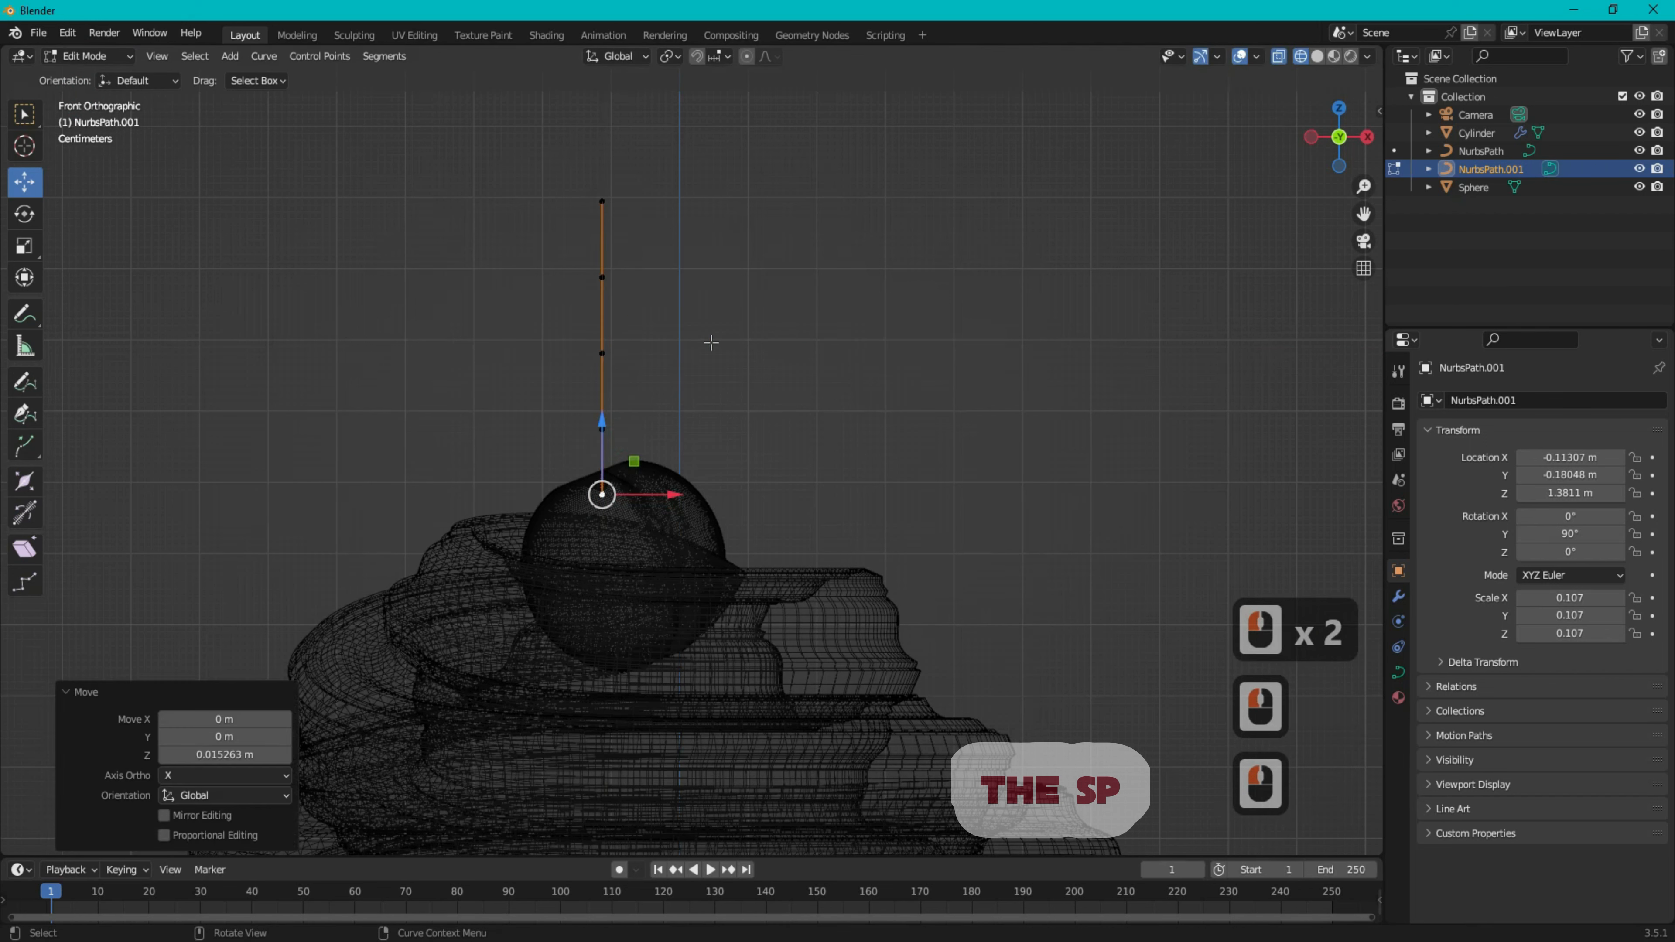
{"action": "double_click", "coordinate": [711, 342]}
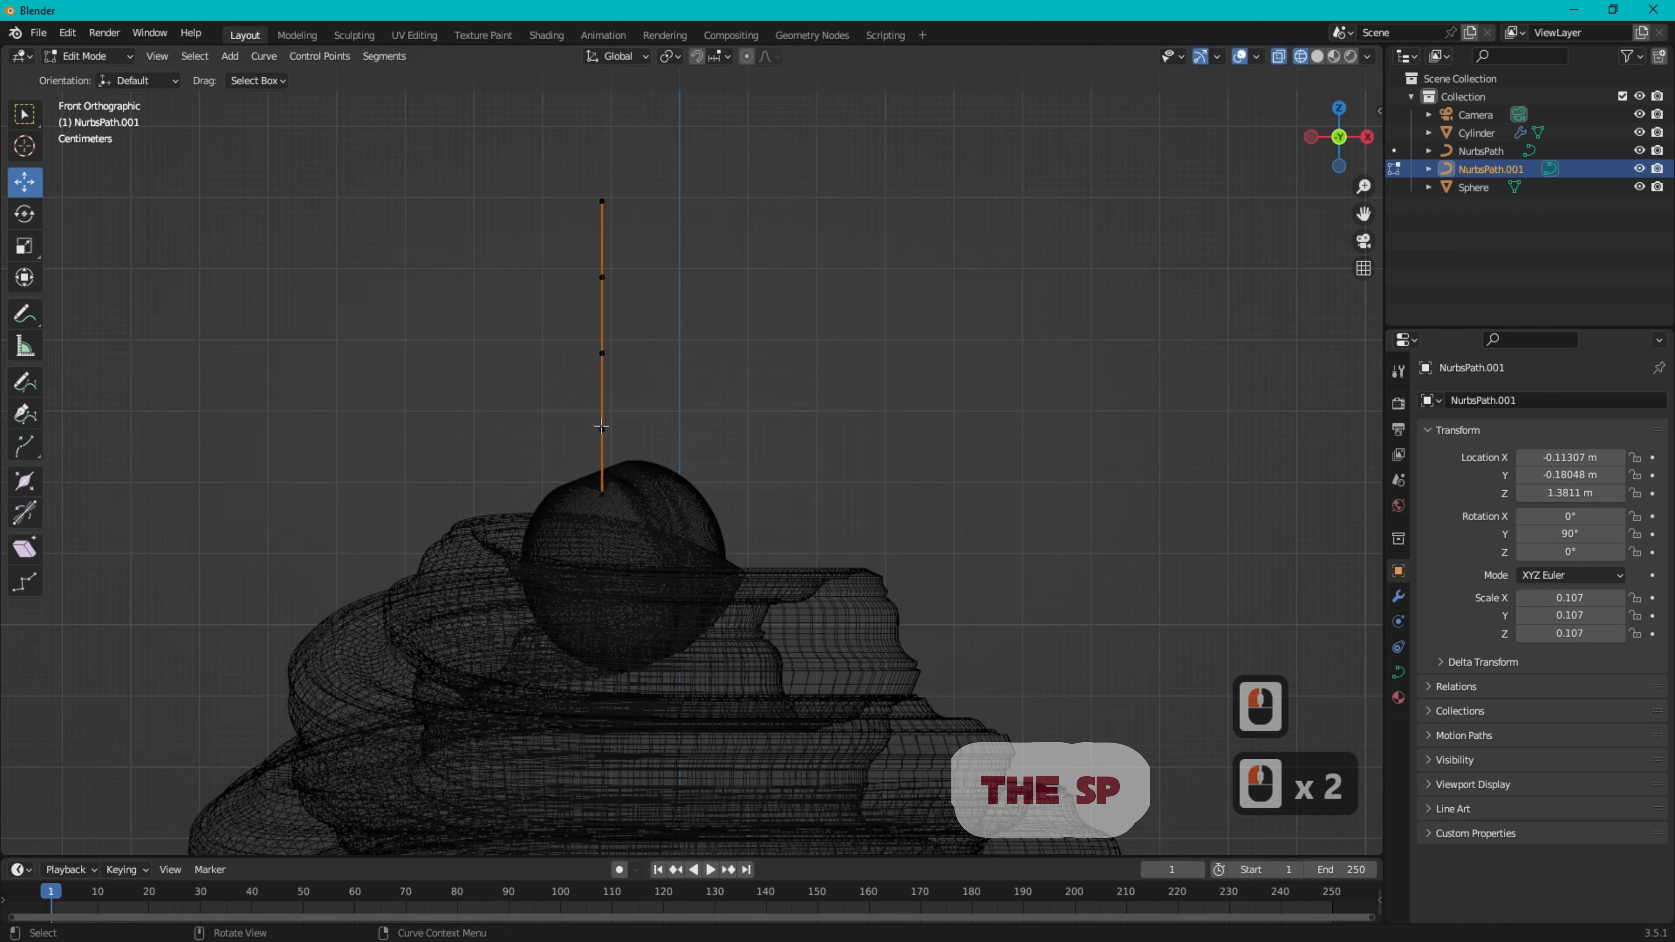
- Bend the path into an S by offsetting its second and fourth control points to opposite sides along X and lowering the third and fourth
{"action": "left_click", "coordinate": [600, 428]}
{"action": "left_click_drag", "start_coordinate": [669, 430], "coordinate": [558, 438]}
{"action": "left_click", "coordinate": [601, 353]}
{"action": "left_click_drag", "start_coordinate": [597, 282], "coordinate": [607, 364]}
{"action": "left_click", "coordinate": [604, 280]}
{"action": "left_click_drag", "start_coordinate": [675, 274], "coordinate": [752, 276]}
{"action": "left_click_drag", "start_coordinate": [681, 212], "coordinate": [688, 357]}
- Lower the path's top control point to shorten the stem, and shift the middle point about -0.043 m along X
{"action": "left_click", "coordinate": [602, 200]}
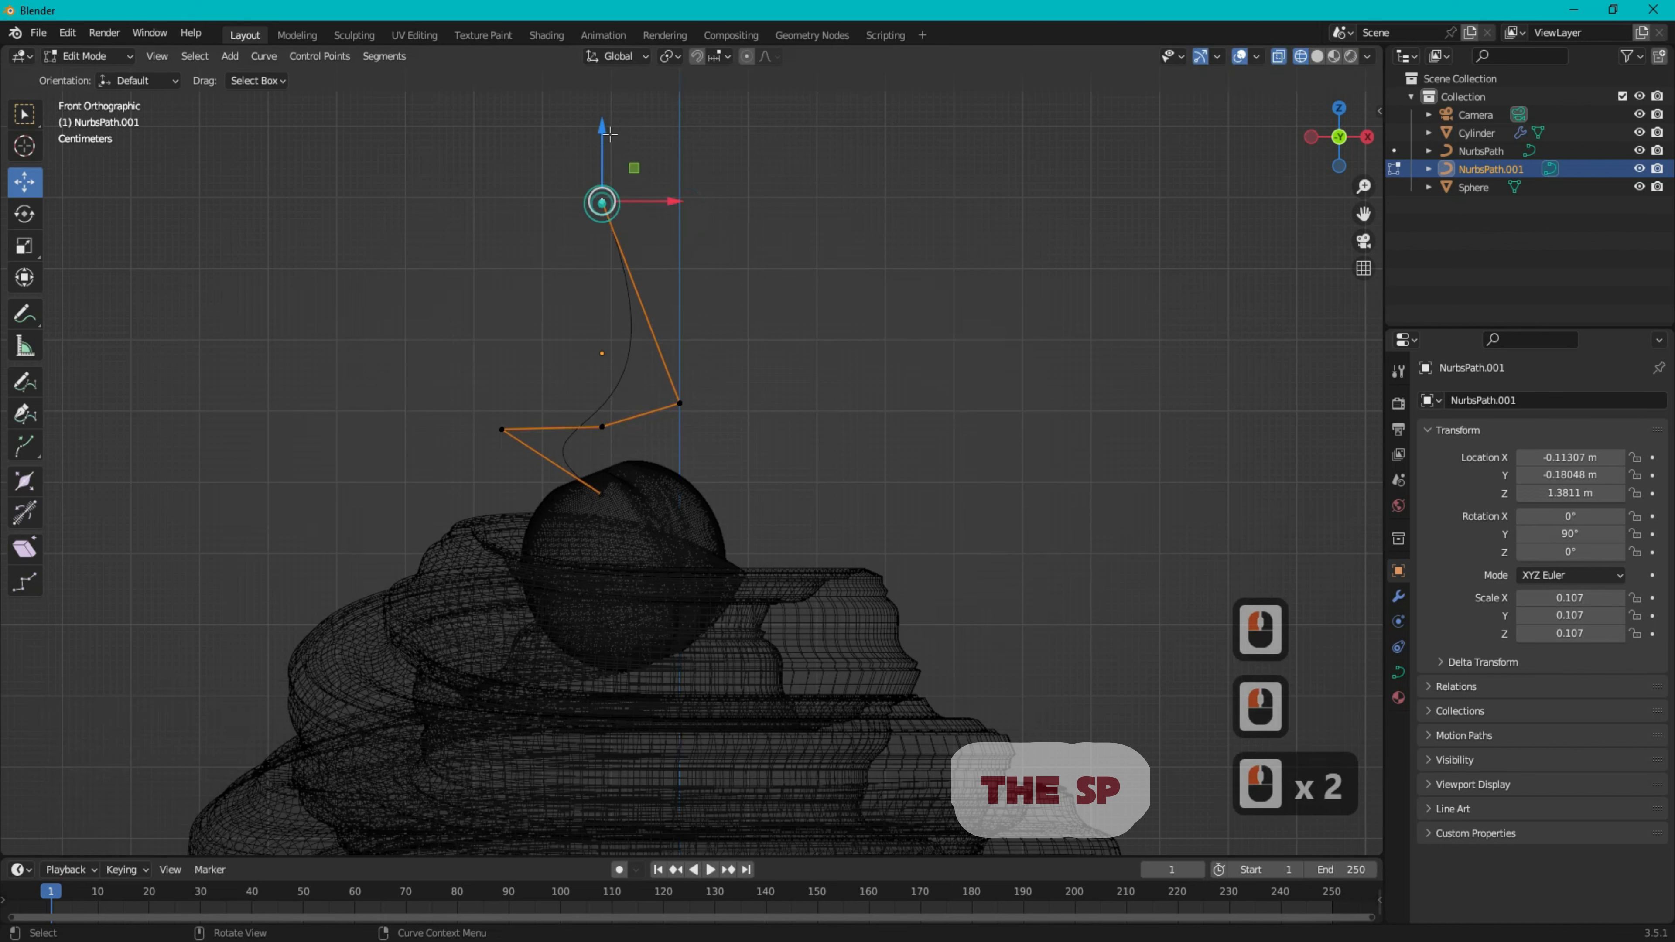
{"action": "left_click_drag", "start_coordinate": [602, 126], "coordinate": [625, 242]}
{"action": "left_click_drag", "start_coordinate": [673, 314], "coordinate": [725, 315]}
{"action": "left_click_drag", "start_coordinate": [657, 247], "coordinate": [655, 278]}
{"action": "left_click_drag", "start_coordinate": [722, 345], "coordinate": [661, 339]}
{"action": "left_click", "coordinate": [605, 429]}
{"action": "left_click_drag", "start_coordinate": [655, 427], "coordinate": [626, 427]}
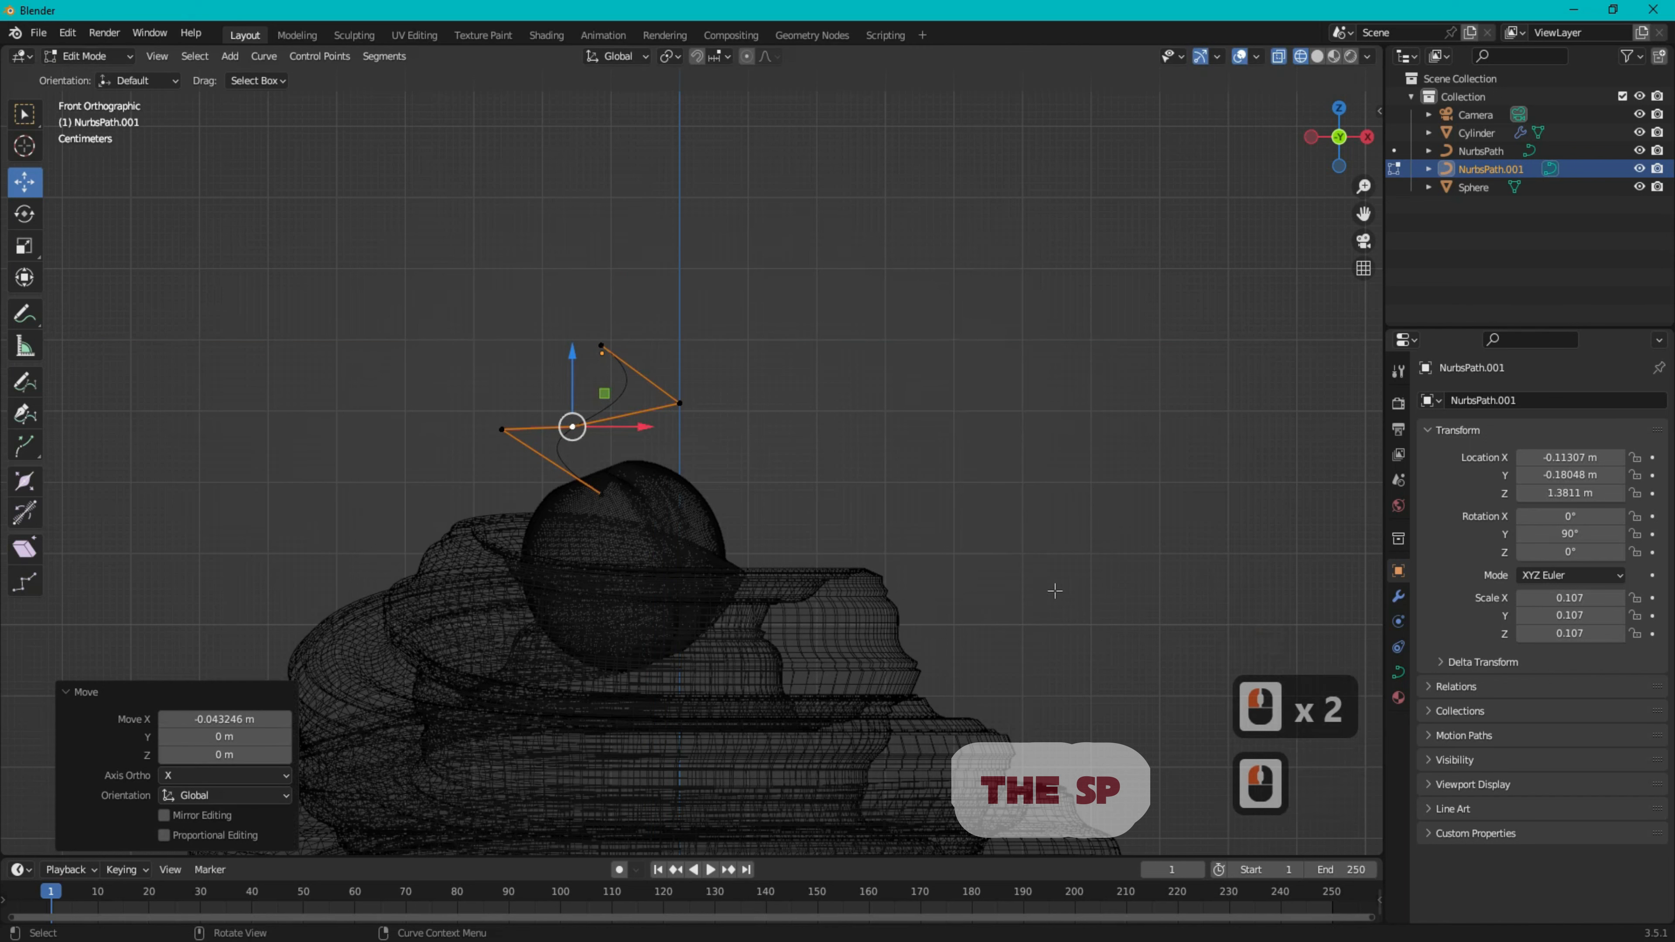
- Give the stem curve a round bevel with a depth of 0.1 m and show it in solid shading
{"action": "left_click", "coordinate": [1398, 672]}
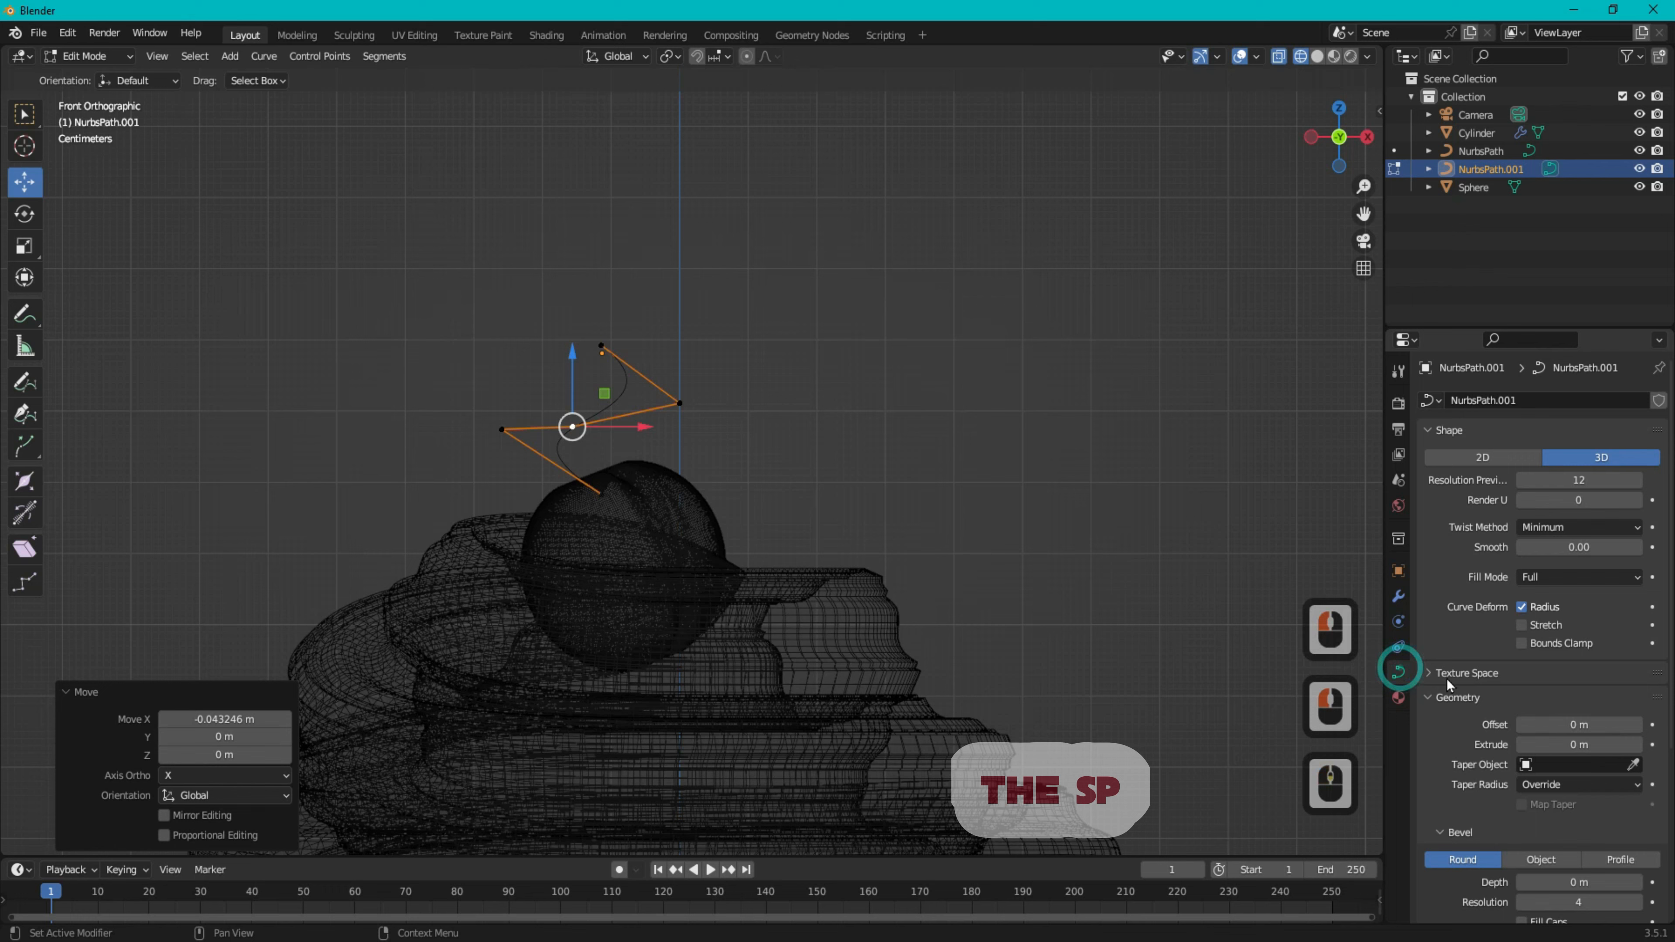
{"action": "scroll", "coordinate": [1451, 673], "scroll_direction": "down", "scroll_amount": 6}
{"action": "left_click_drag", "start_coordinate": [1580, 663], "coordinate": [1596, 663]}
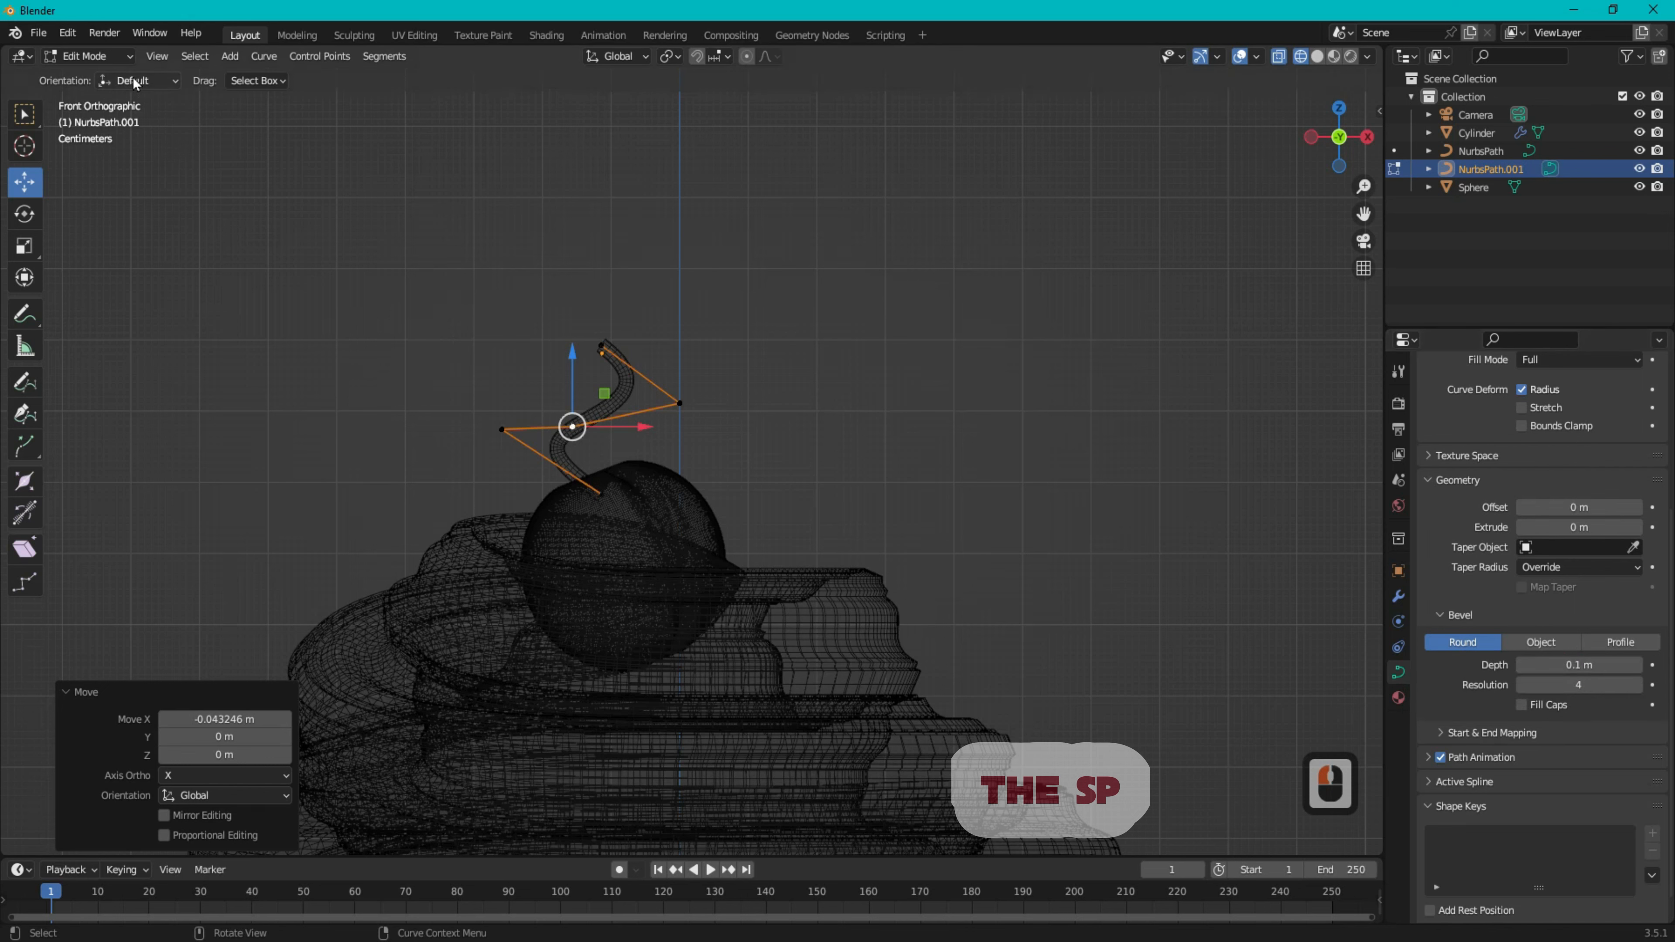
{"action": "left_click", "coordinate": [1317, 56]}
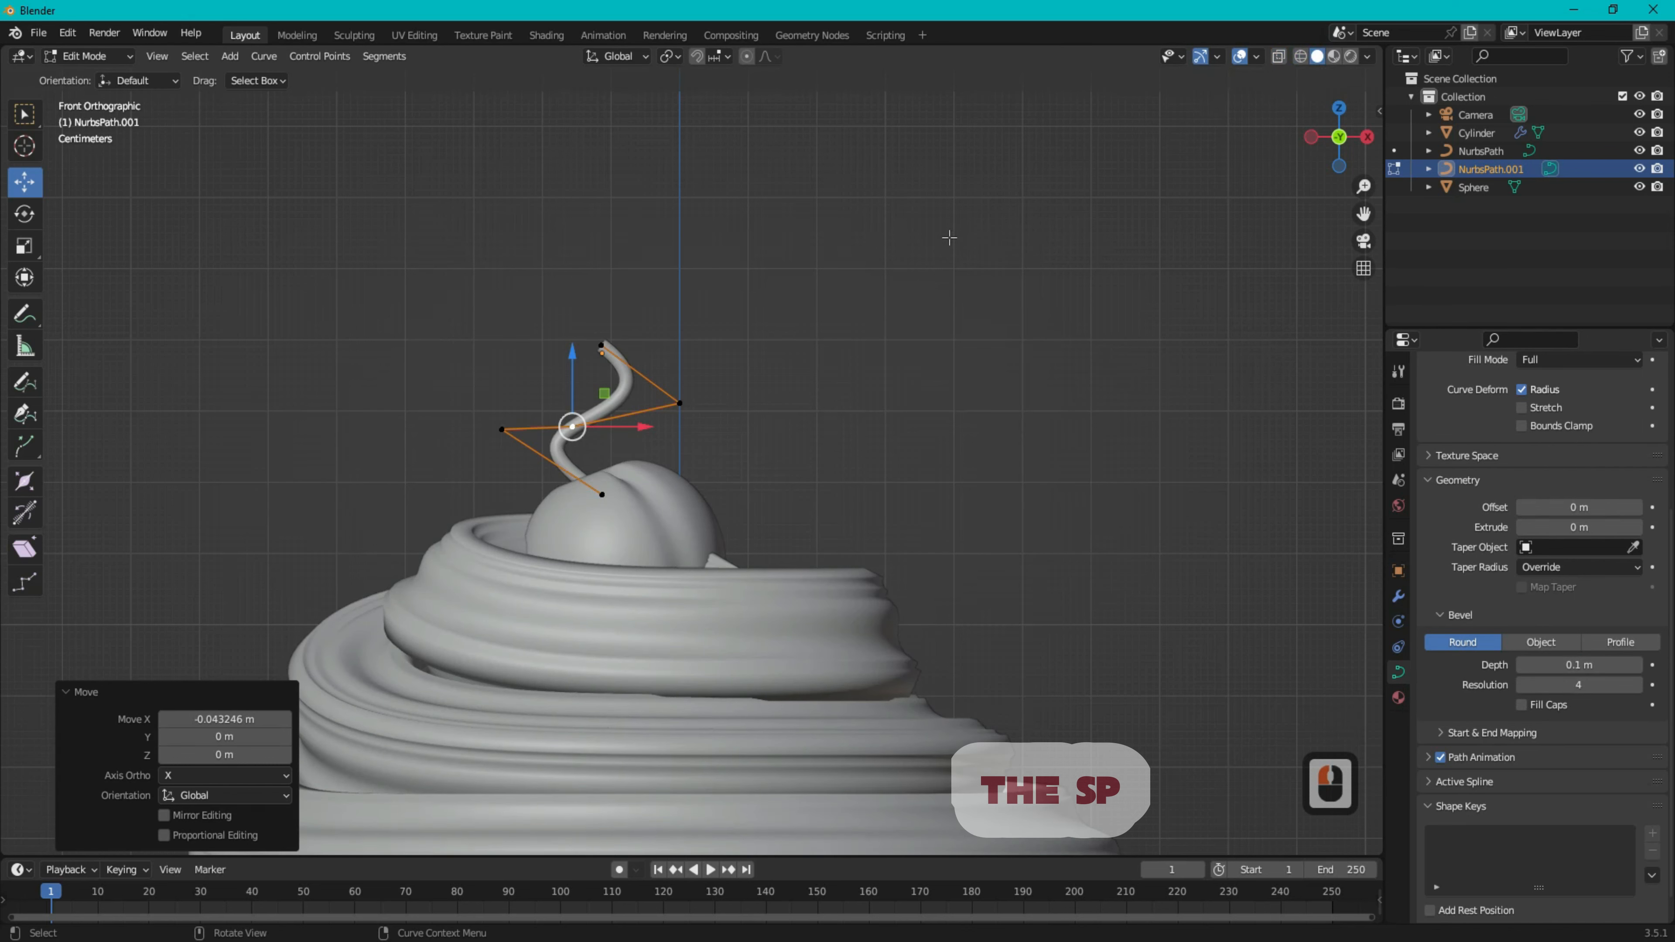
- Adjust the stem's thickness with Shrink/Fatten, using about 0.848 at the base control point, then scaling the middle point's radius
{"action": "left_click", "coordinate": [601, 493]}
{"action": "key", "text": "alt"}
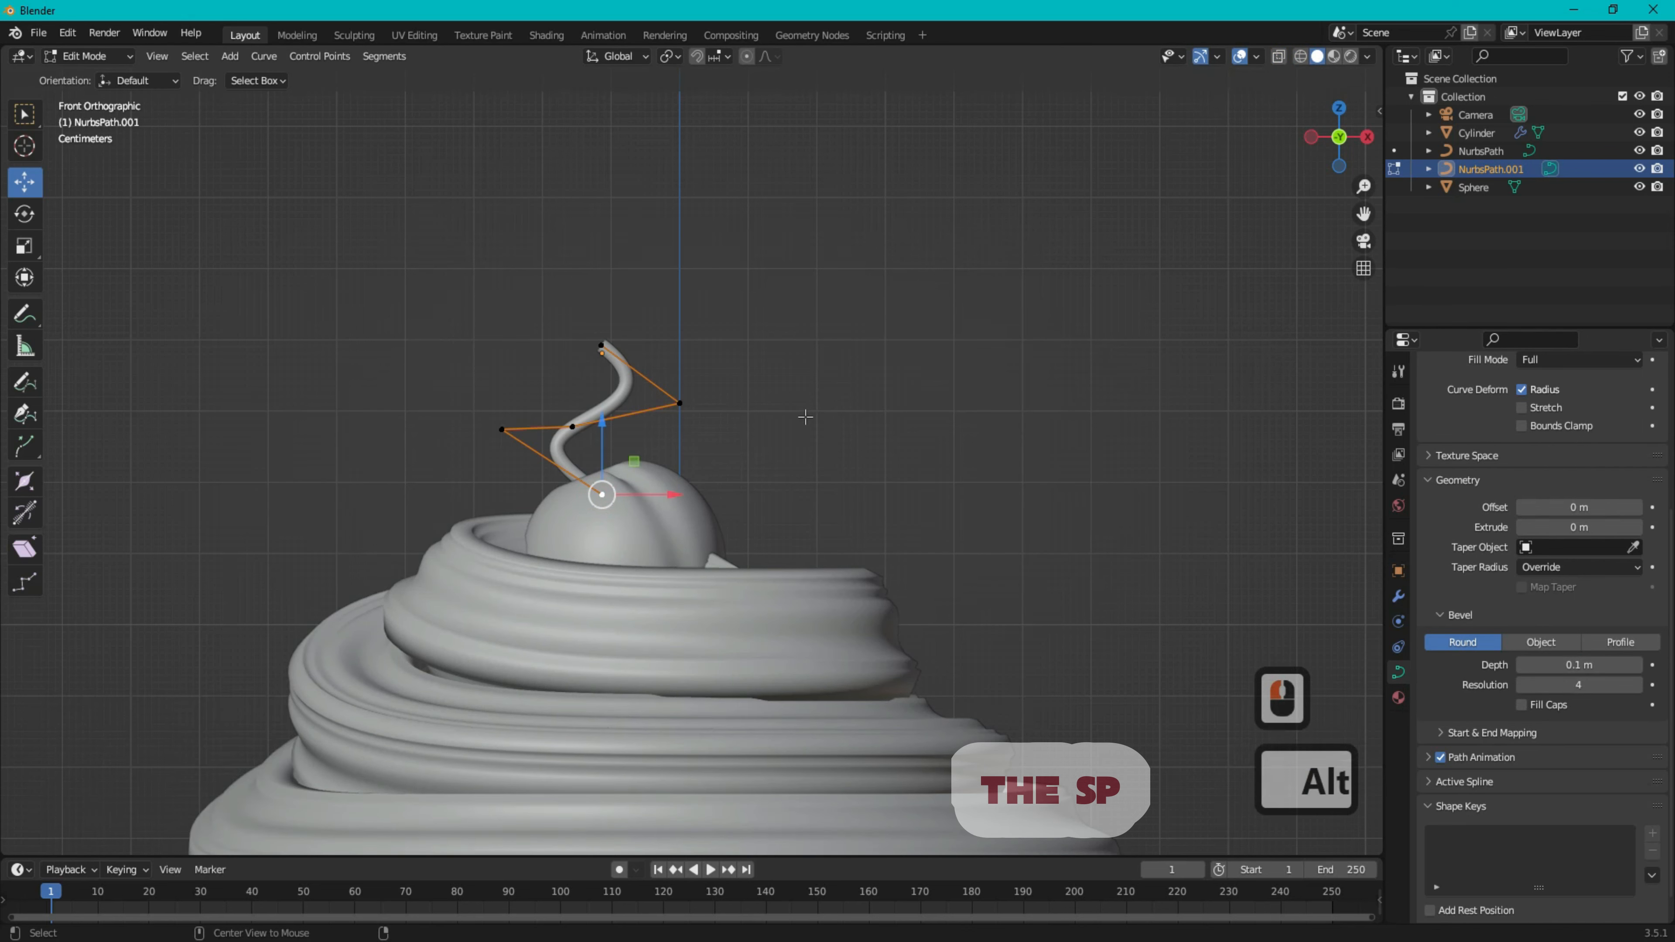
{"action": "key", "text": "alt+s"}
{"action": "left_click", "coordinate": [775, 422]}
{"action": "left_click", "coordinate": [573, 427]}
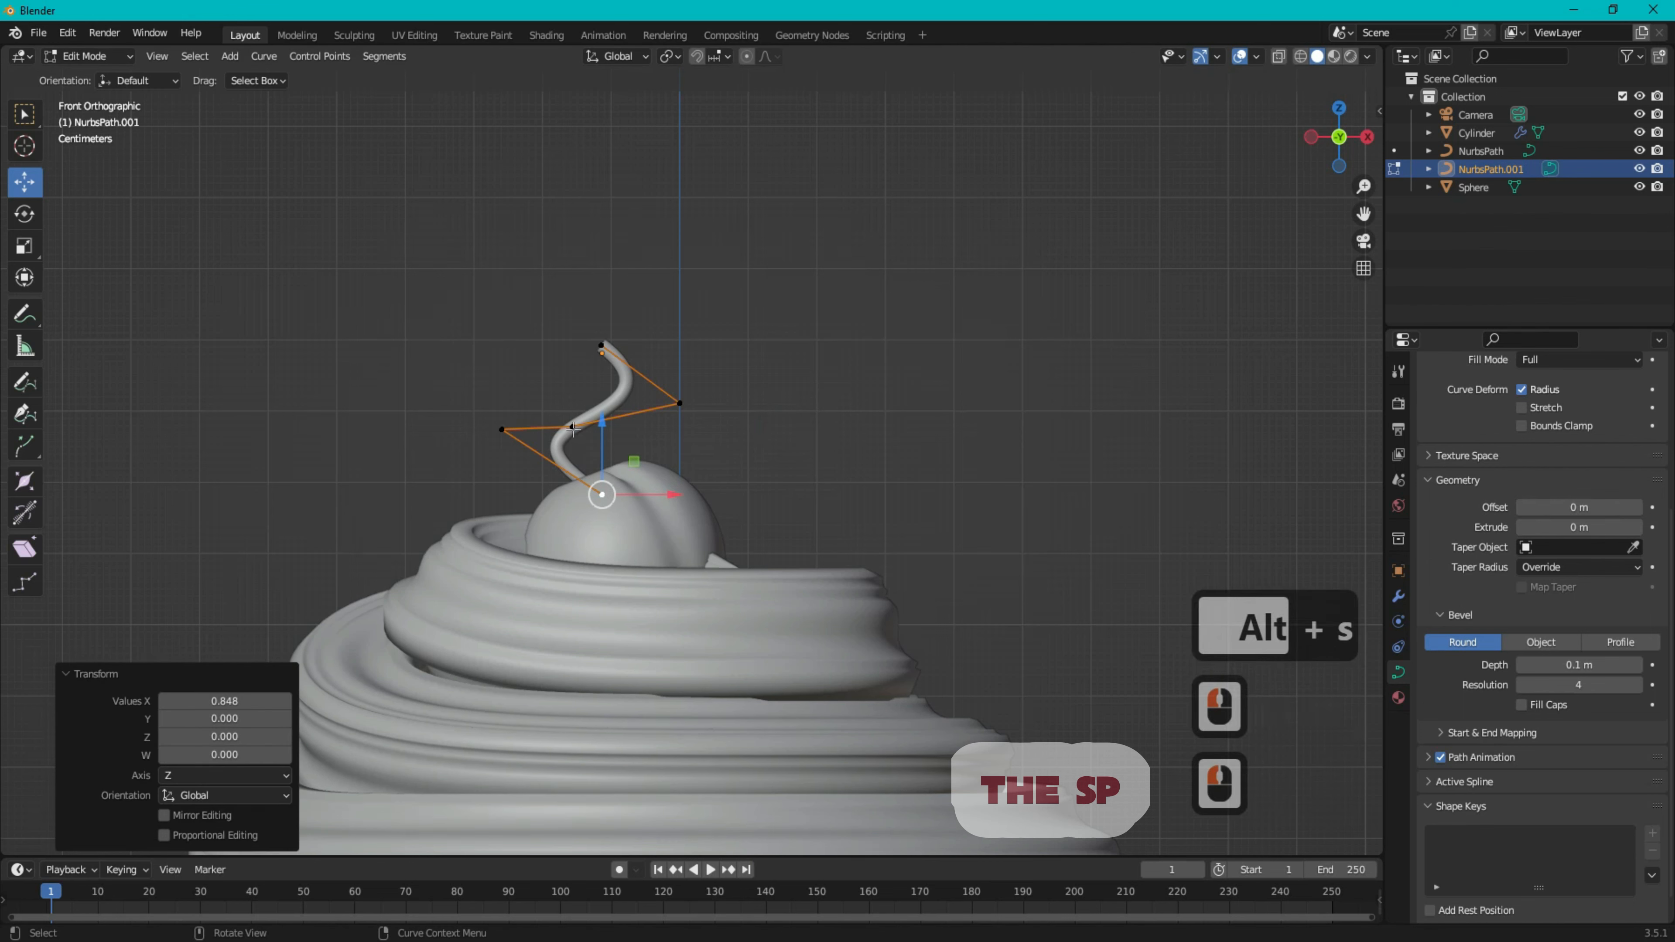
{"action": "key", "text": "alt+s"}
{"action": "left_click", "coordinate": [623, 438]}
- Fatten the stem at the upper bend's control point and at its tip
{"action": "left_click", "coordinate": [679, 403]}
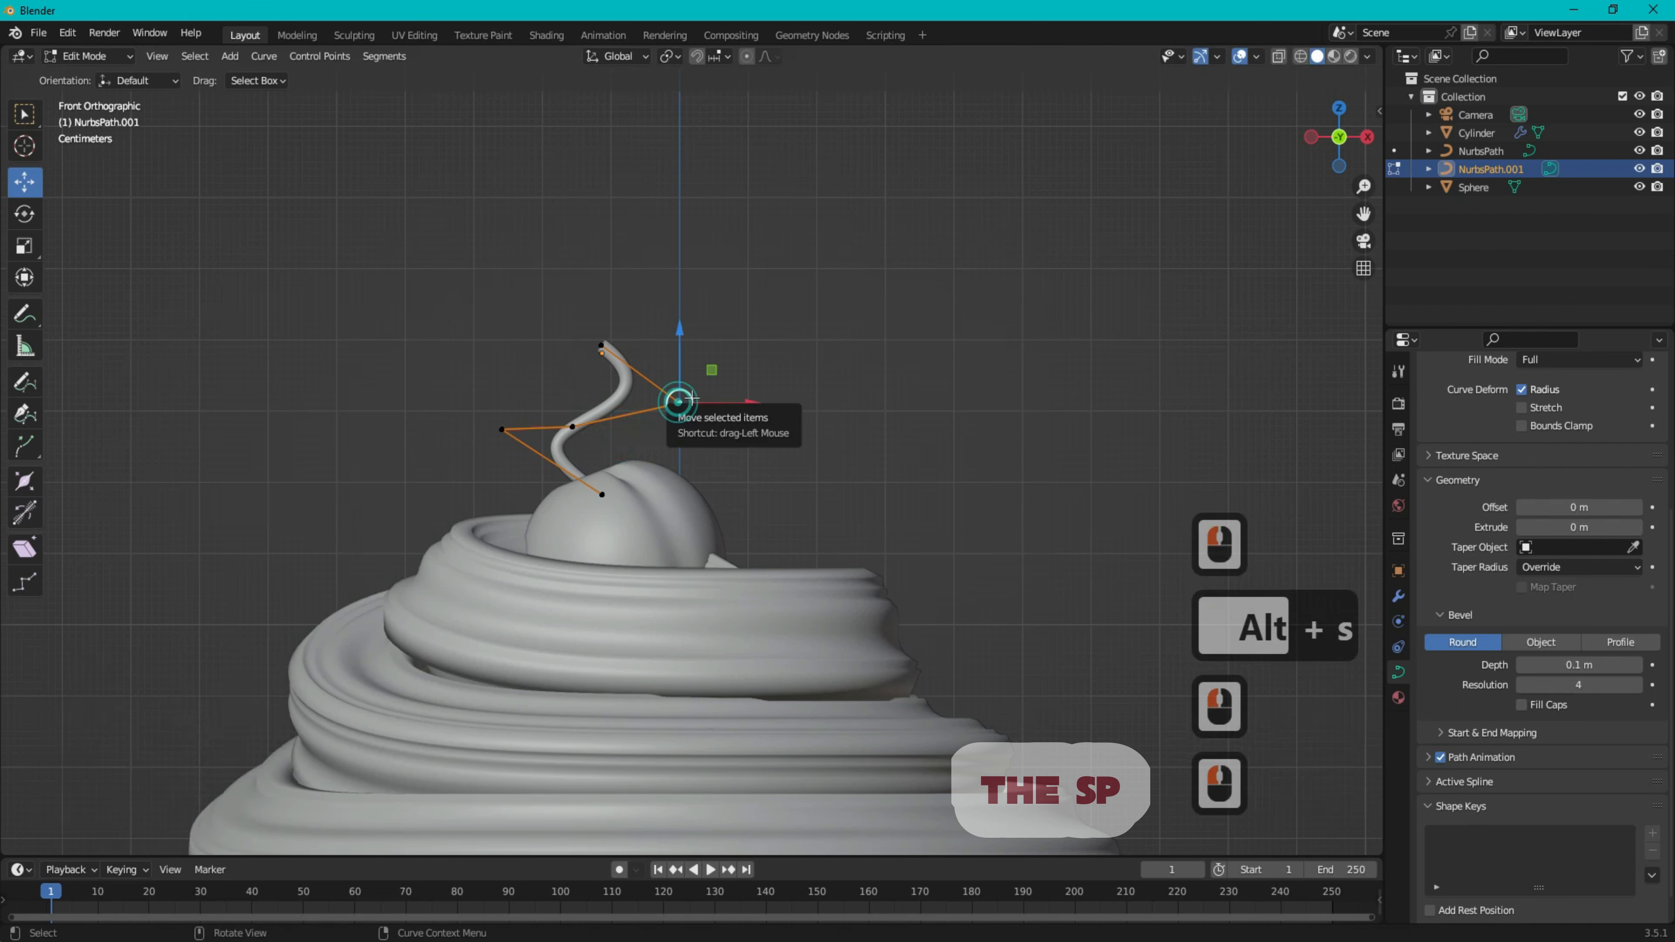
{"action": "key", "text": "alt+s"}
{"action": "left_click", "coordinate": [713, 398]}
{"action": "left_click", "coordinate": [602, 345]}
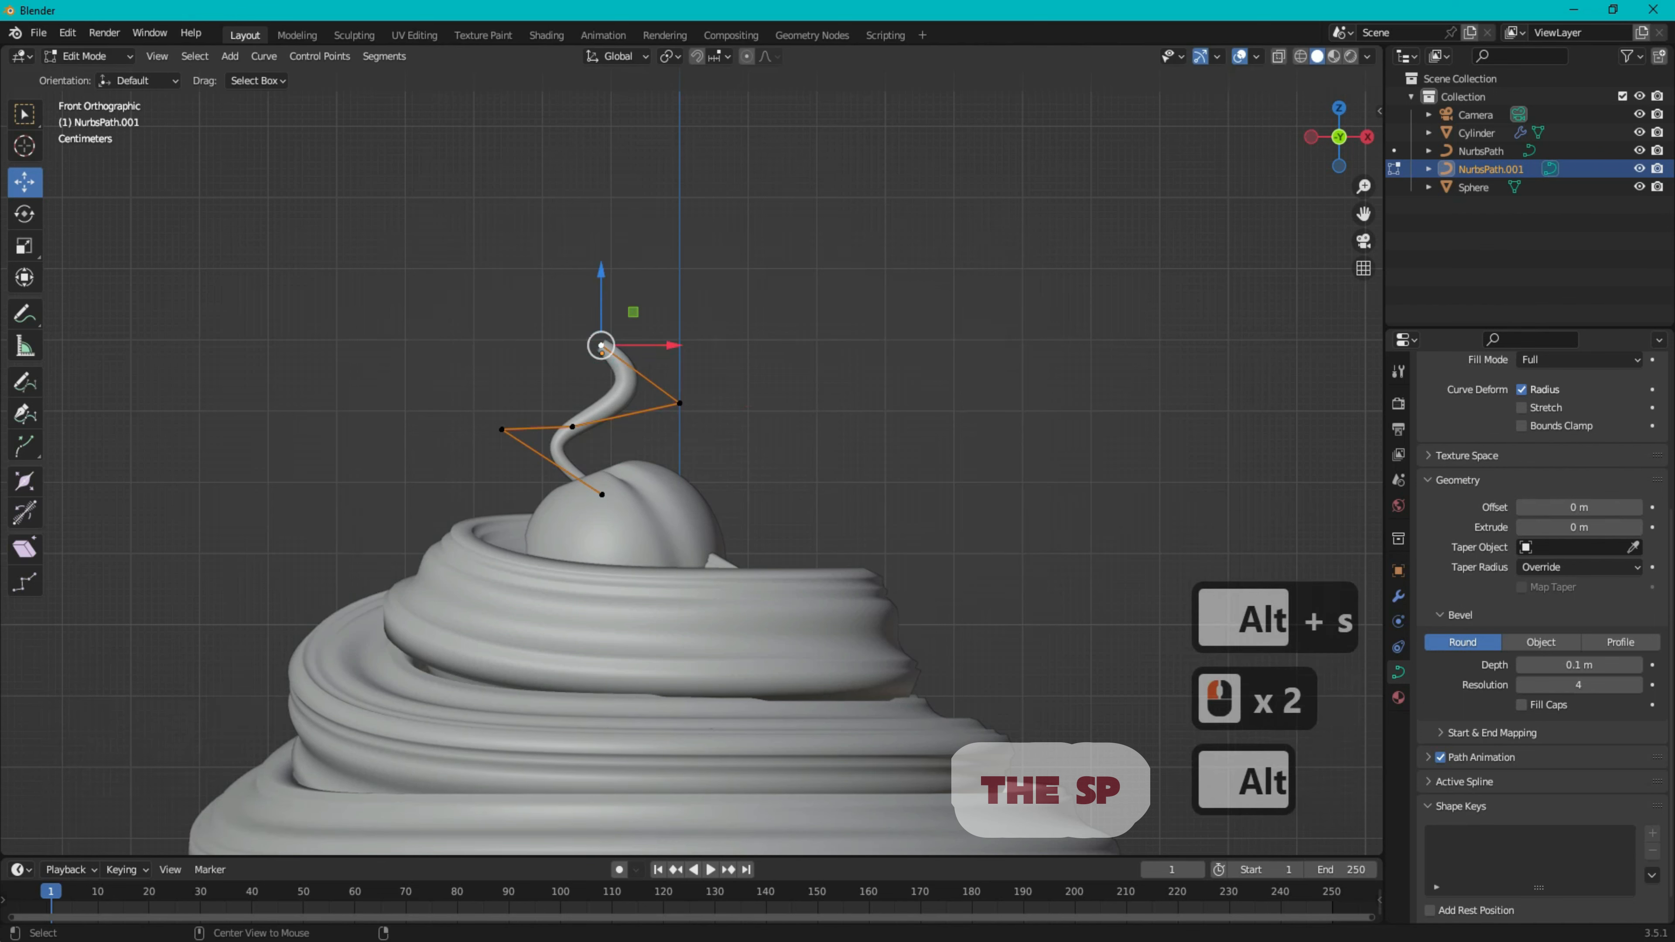
{"action": "key", "text": "alt+s"}
{"action": "left_click", "coordinate": [791, 257]}
- Thin the stem at the upper bend, middle and base control points so only the tip flares
{"action": "left_click", "coordinate": [679, 403]}
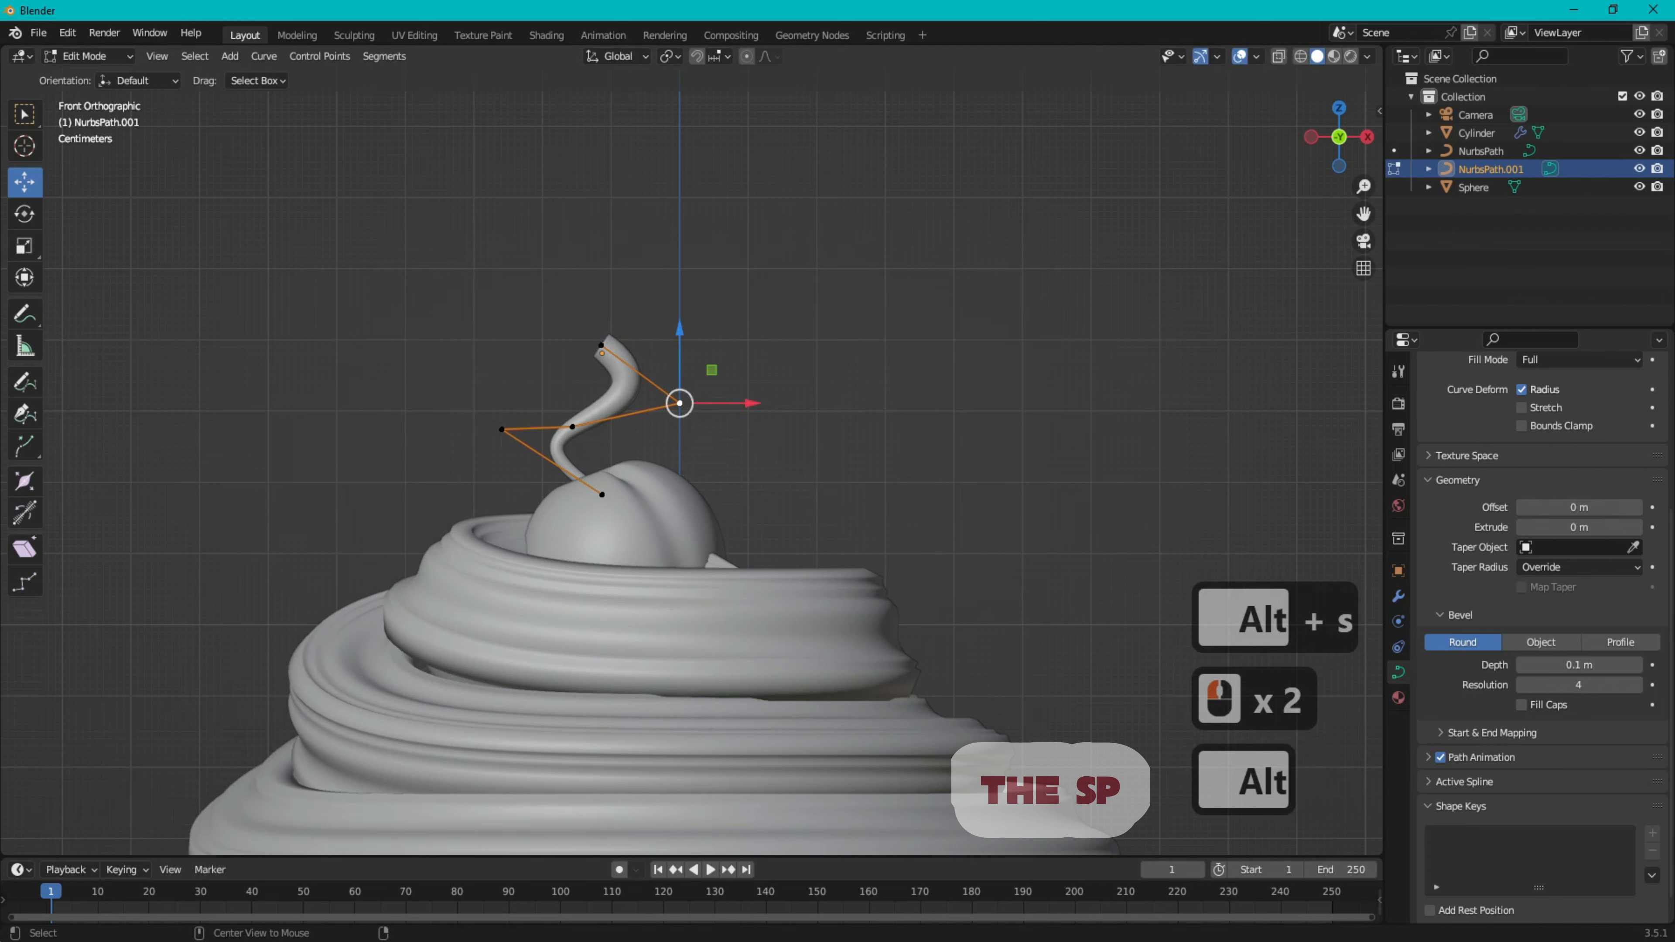
{"action": "key", "text": "alt+s"}
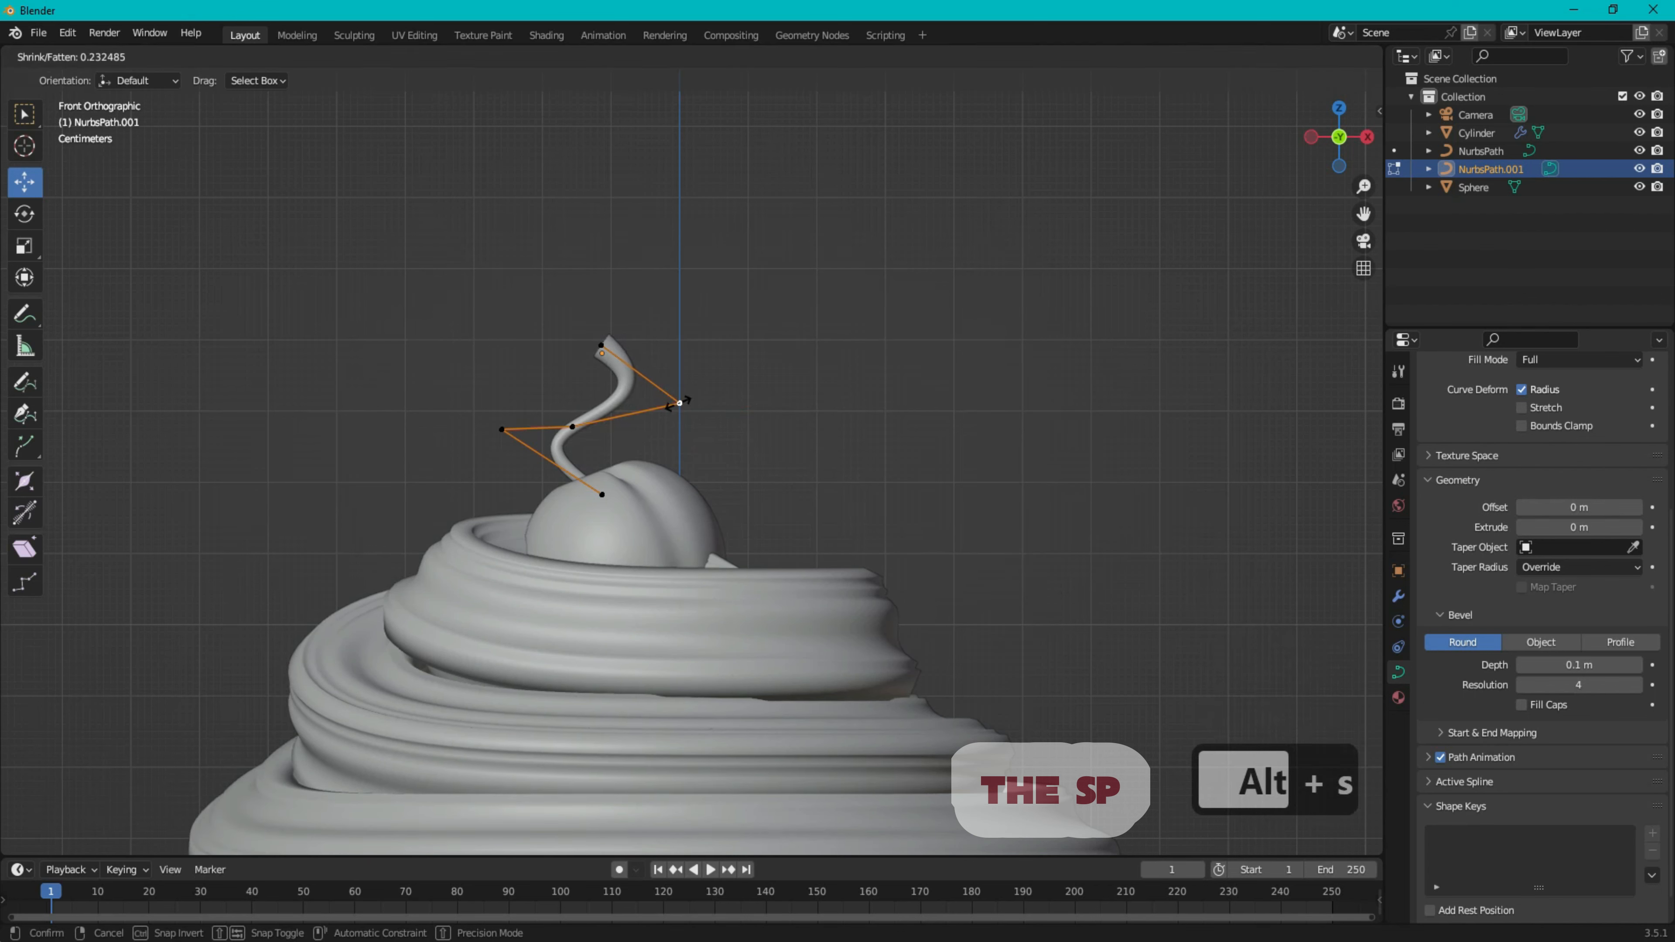
{"action": "left_click", "coordinate": [680, 402]}
{"action": "left_click", "coordinate": [574, 428]}
{"action": "left_click", "coordinate": [577, 431]}
{"action": "key", "text": "alt+s"}
{"action": "left_click", "coordinate": [585, 438]}
{"action": "left_click", "coordinate": [601, 494]}
{"action": "key", "text": "alt+s"}
{"action": "left_click", "coordinate": [627, 480]}
{"action": "left_click", "coordinate": [693, 328]}
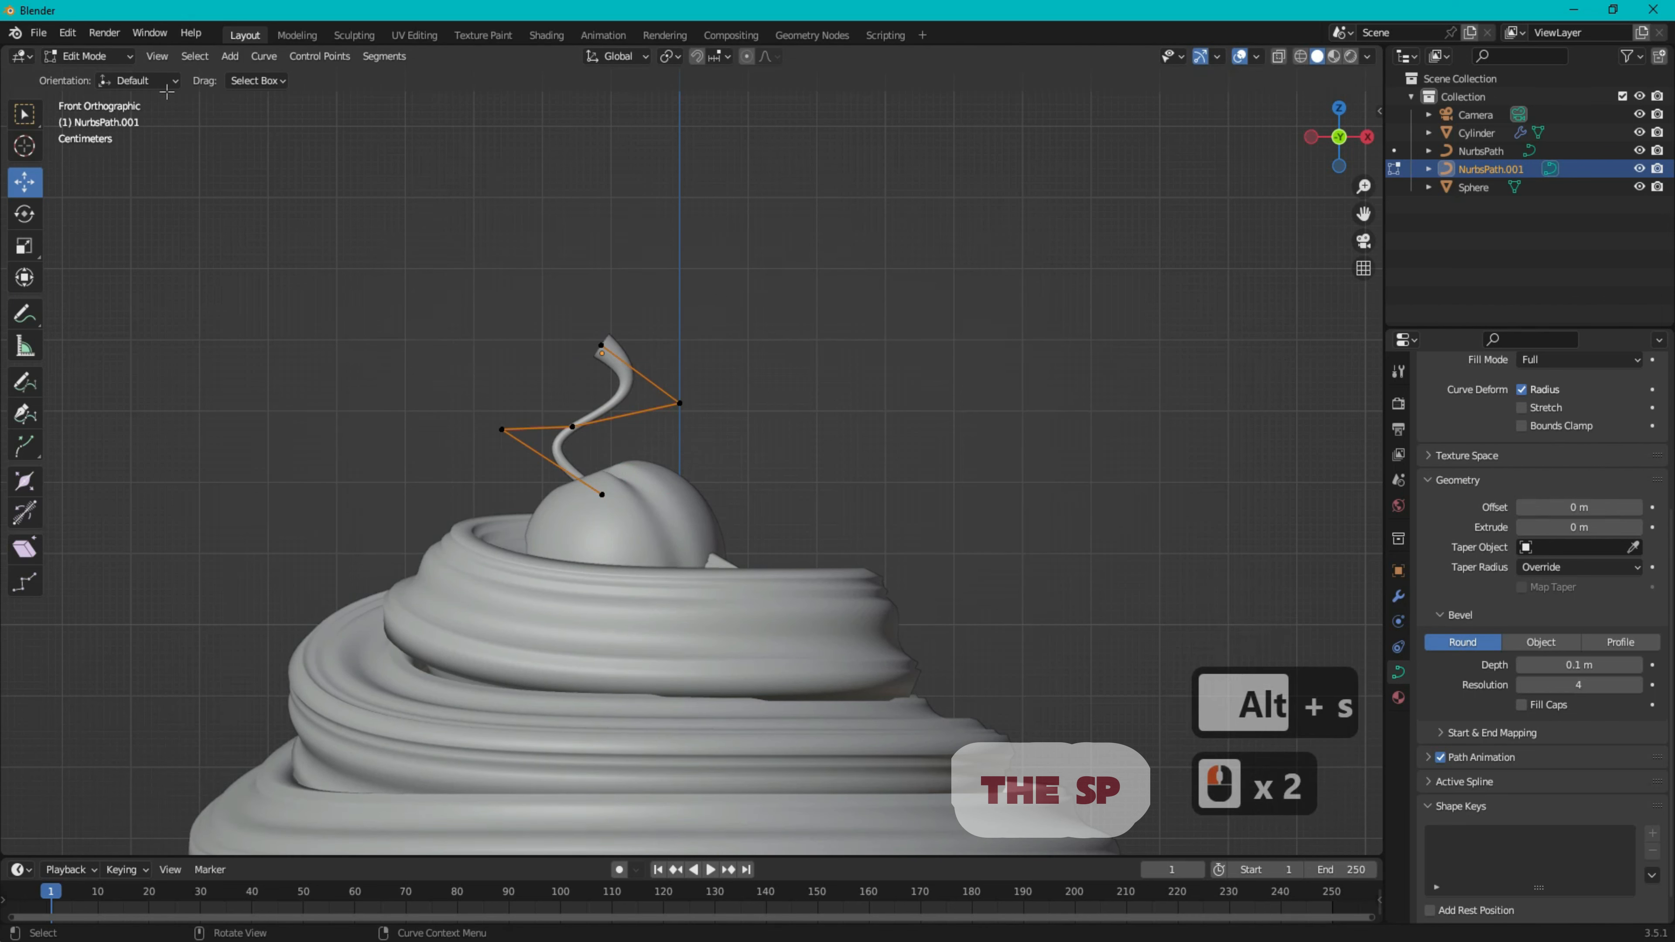
- Return to Object Mode and raise the cherry and its stem together about 0.074 m along Z
{"action": "left_click", "coordinate": [89, 56]}
{"action": "left_click", "coordinate": [104, 77]}
{"action": "left_click", "coordinate": [779, 297]}
{"action": "scroll", "coordinate": [779, 298], "scroll_direction": "down", "scroll_amount": 10}
{"action": "scroll", "coordinate": [778, 297], "scroll_direction": "up", "scroll_amount": 1}
{"action": "scroll", "coordinate": [779, 297], "scroll_direction": "up", "scroll_amount": 3}
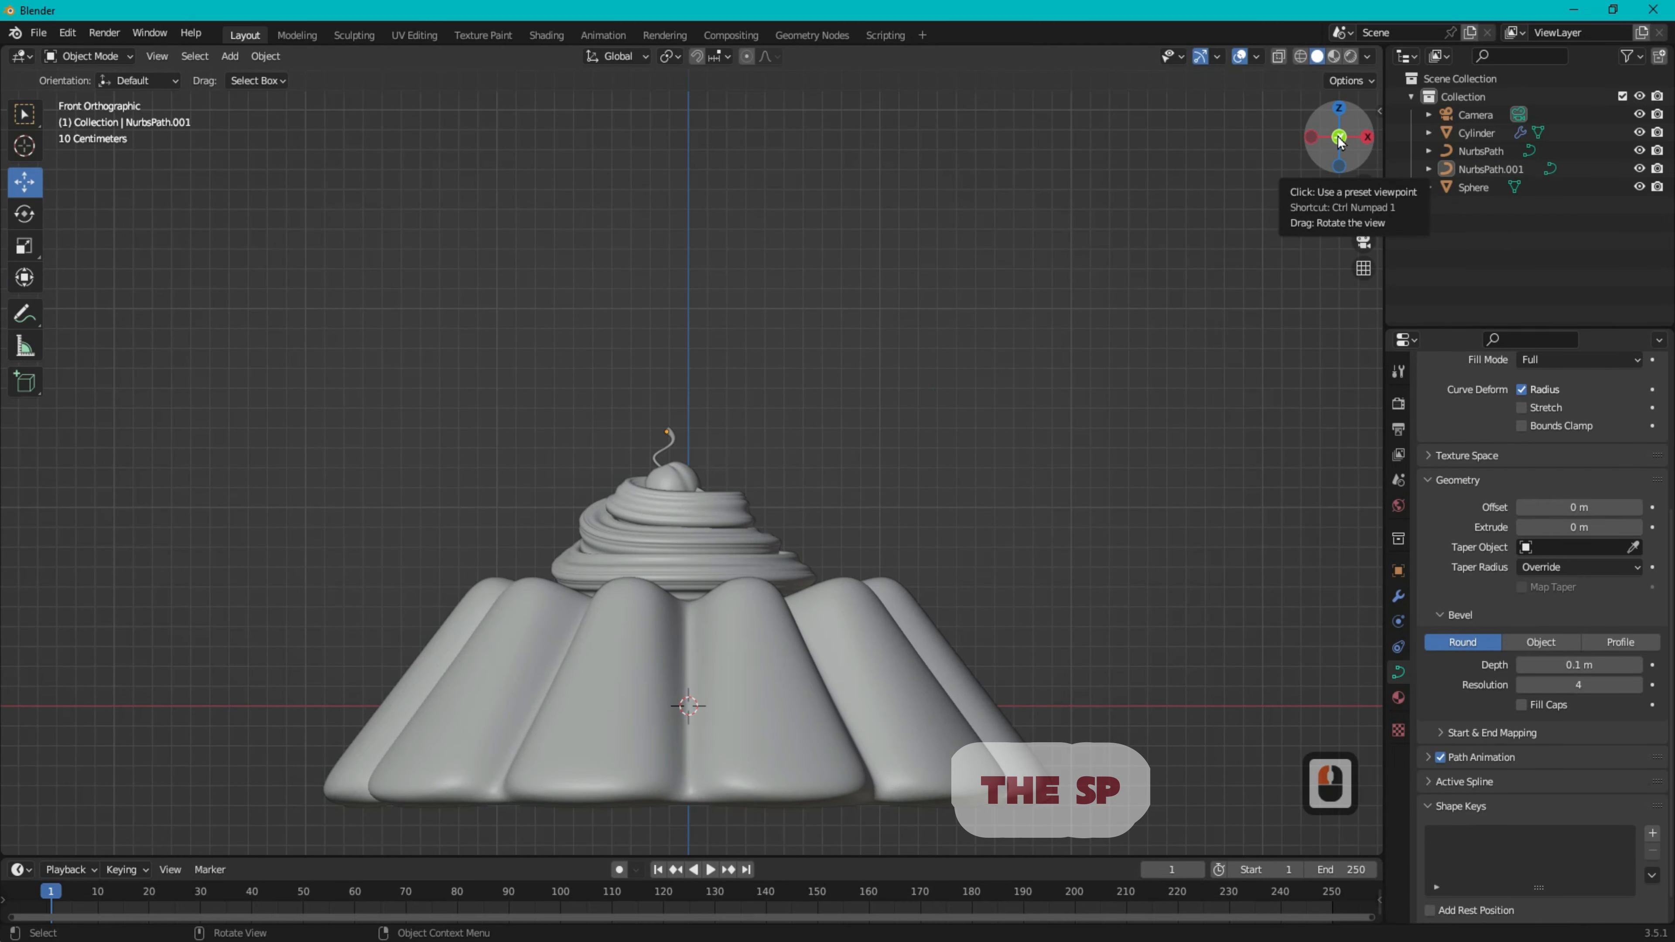
{"action": "left_click_drag", "start_coordinate": [1343, 142], "coordinate": [1322, 165]}
{"action": "left_click", "coordinate": [682, 478]}
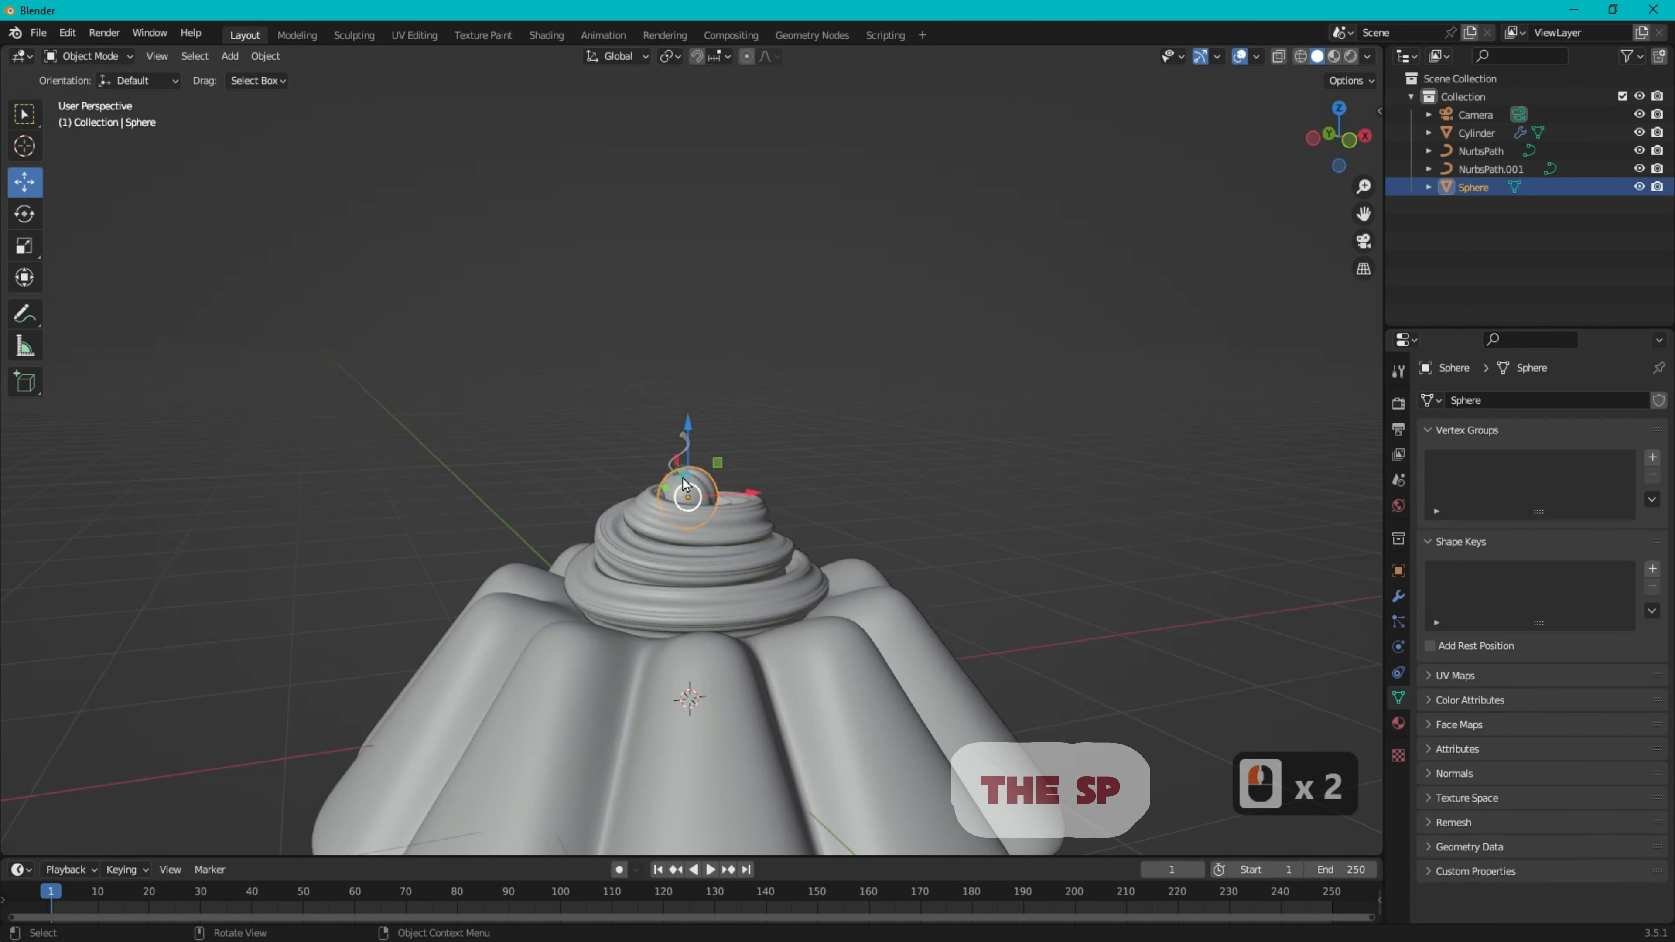
{"action": "left_click", "coordinate": [684, 443], "text": "shift"}
{"action": "left_click_drag", "start_coordinate": [686, 433], "coordinate": [680, 368]}
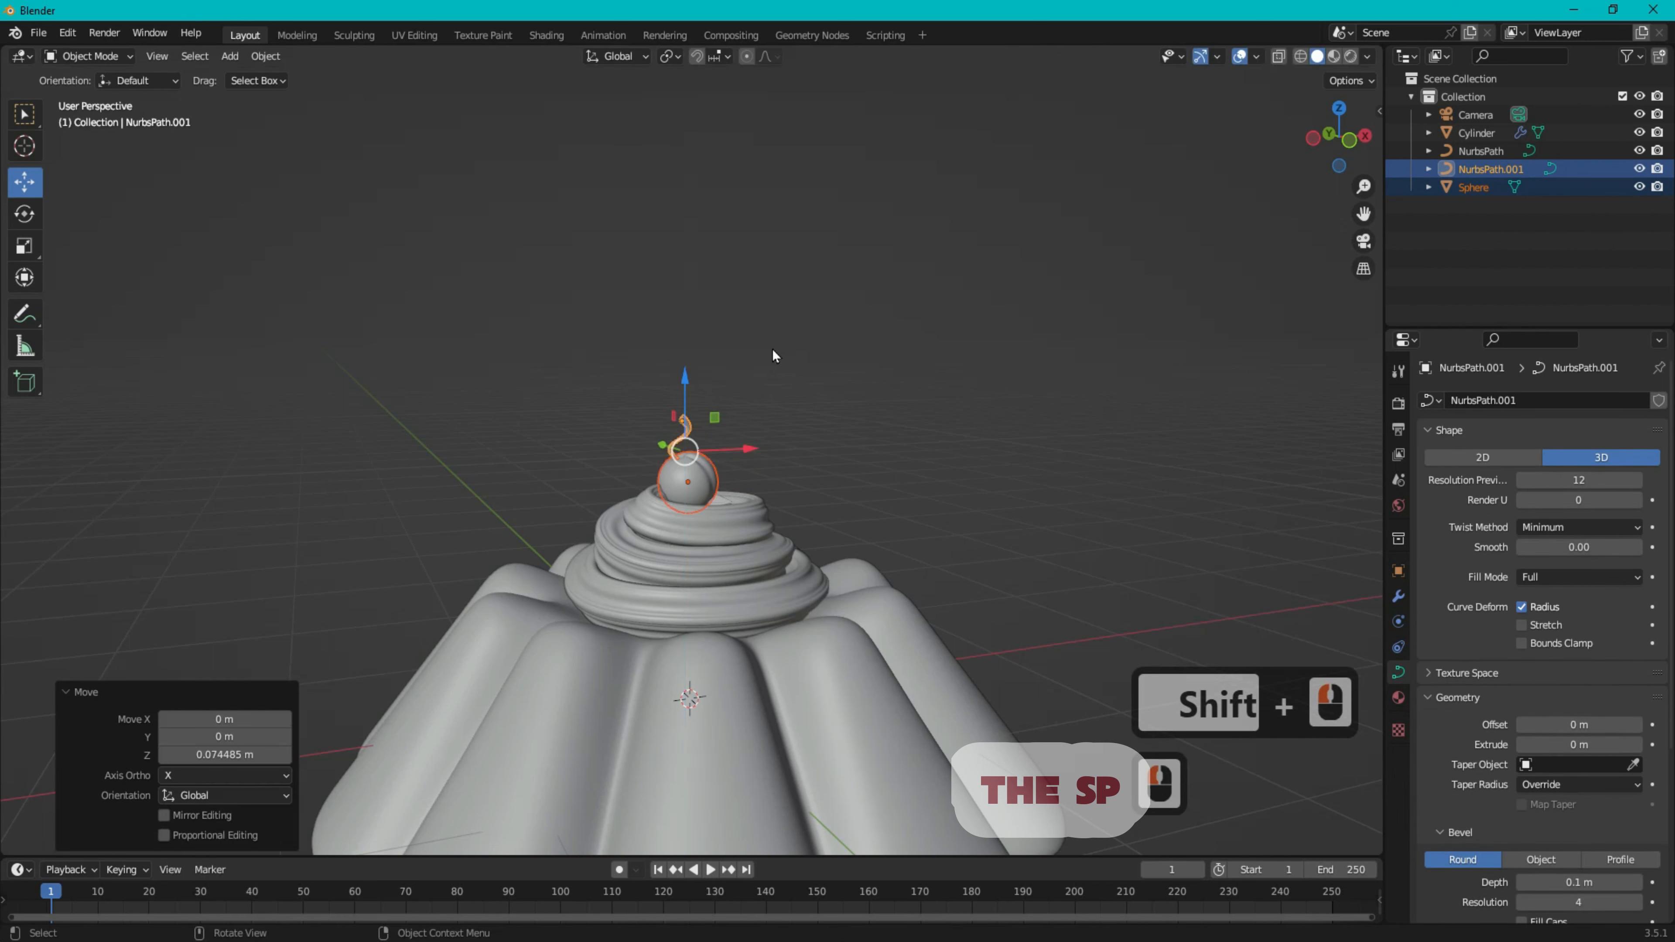
{"action": "left_click", "coordinate": [773, 347]}
- Add a mesh plane at the world origin
{"action": "left_click_drag", "start_coordinate": [1345, 137], "coordinate": [90, 169]}
{"action": "left_click", "coordinate": [1162, 258]}
{"action": "scroll", "coordinate": [1162, 258], "scroll_direction": "down", "scroll_amount": 3}
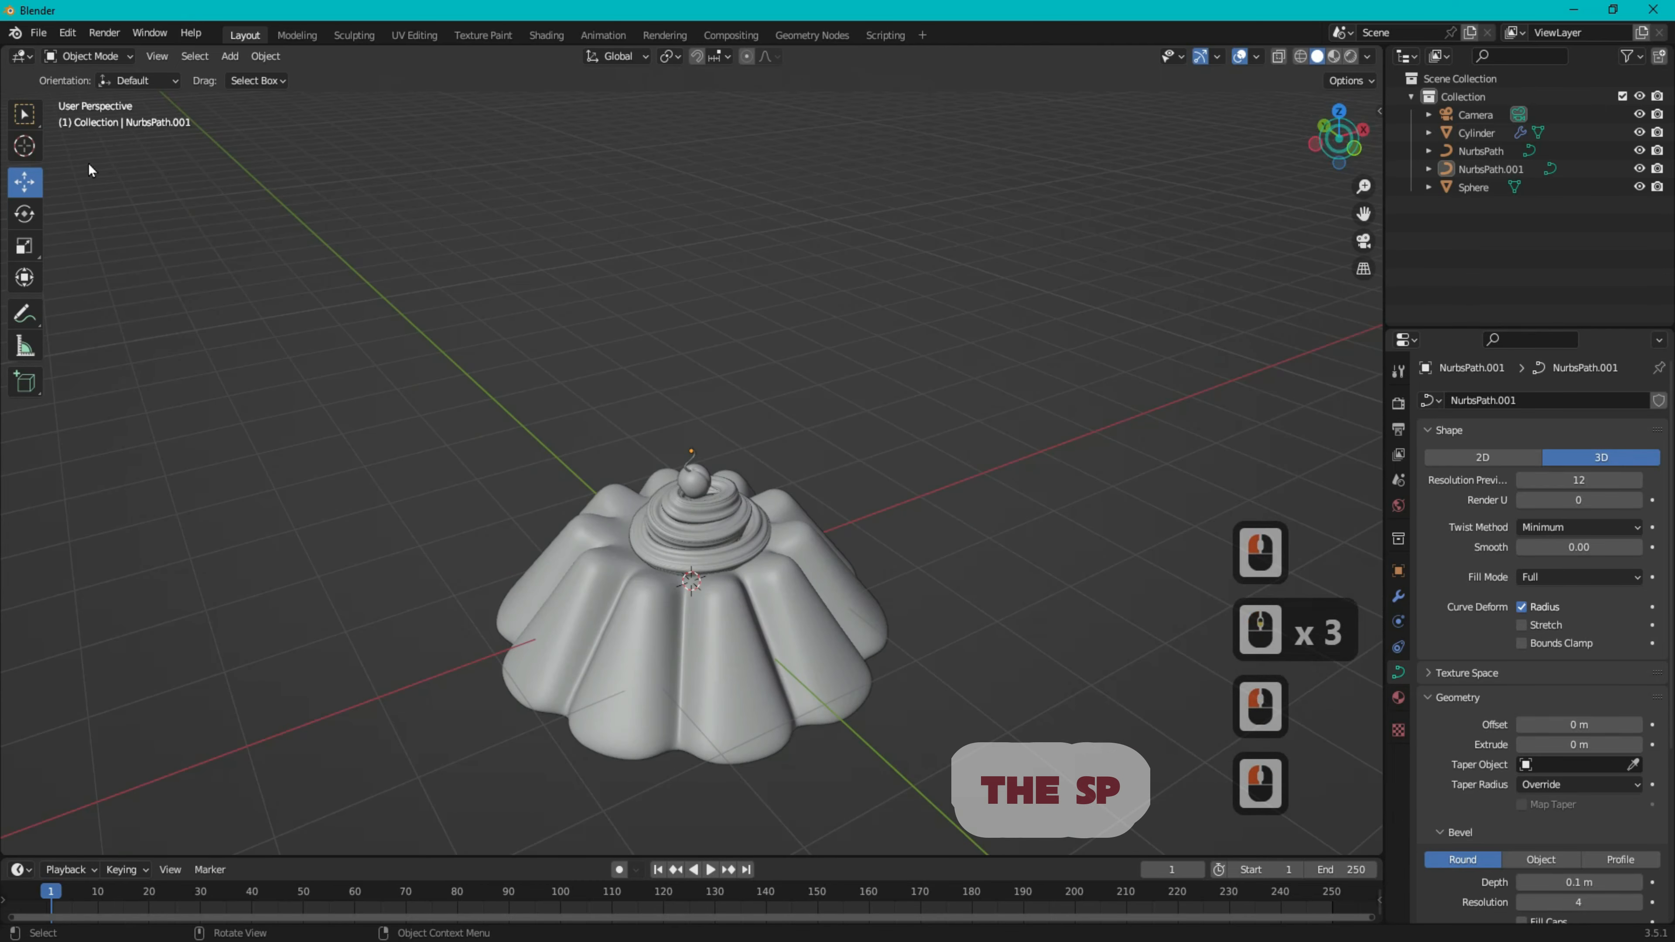
{"action": "left_click", "coordinate": [234, 56]}
{"action": "mouse_move", "coordinate": [236, 82]}
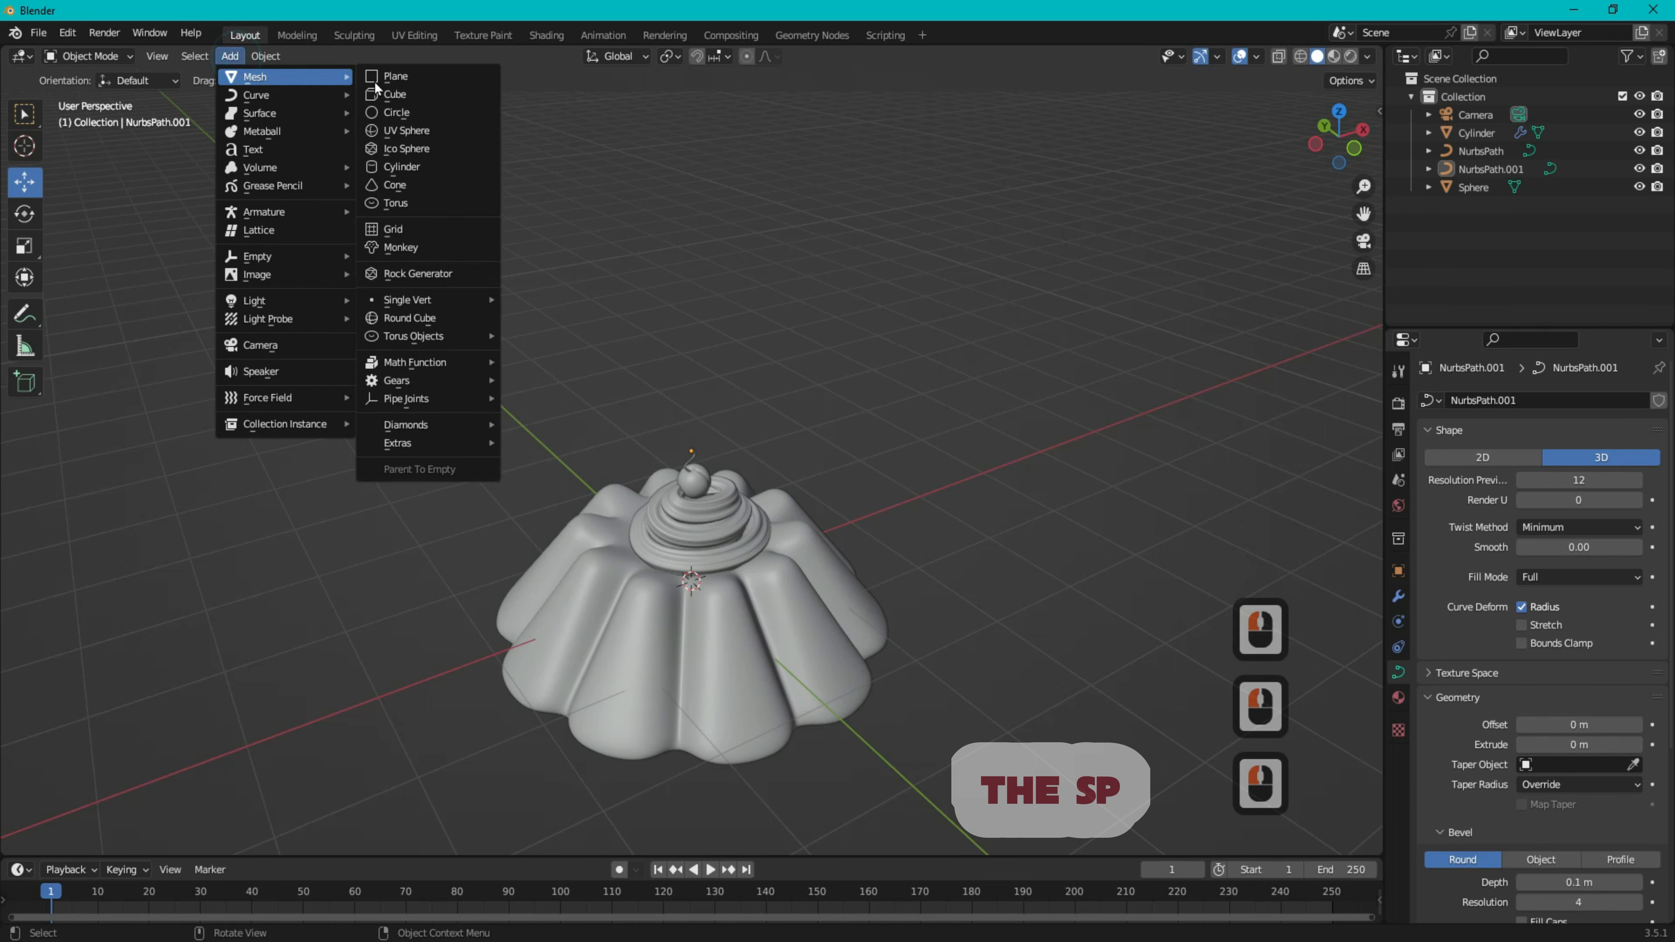
{"action": "left_click", "coordinate": [385, 82]}
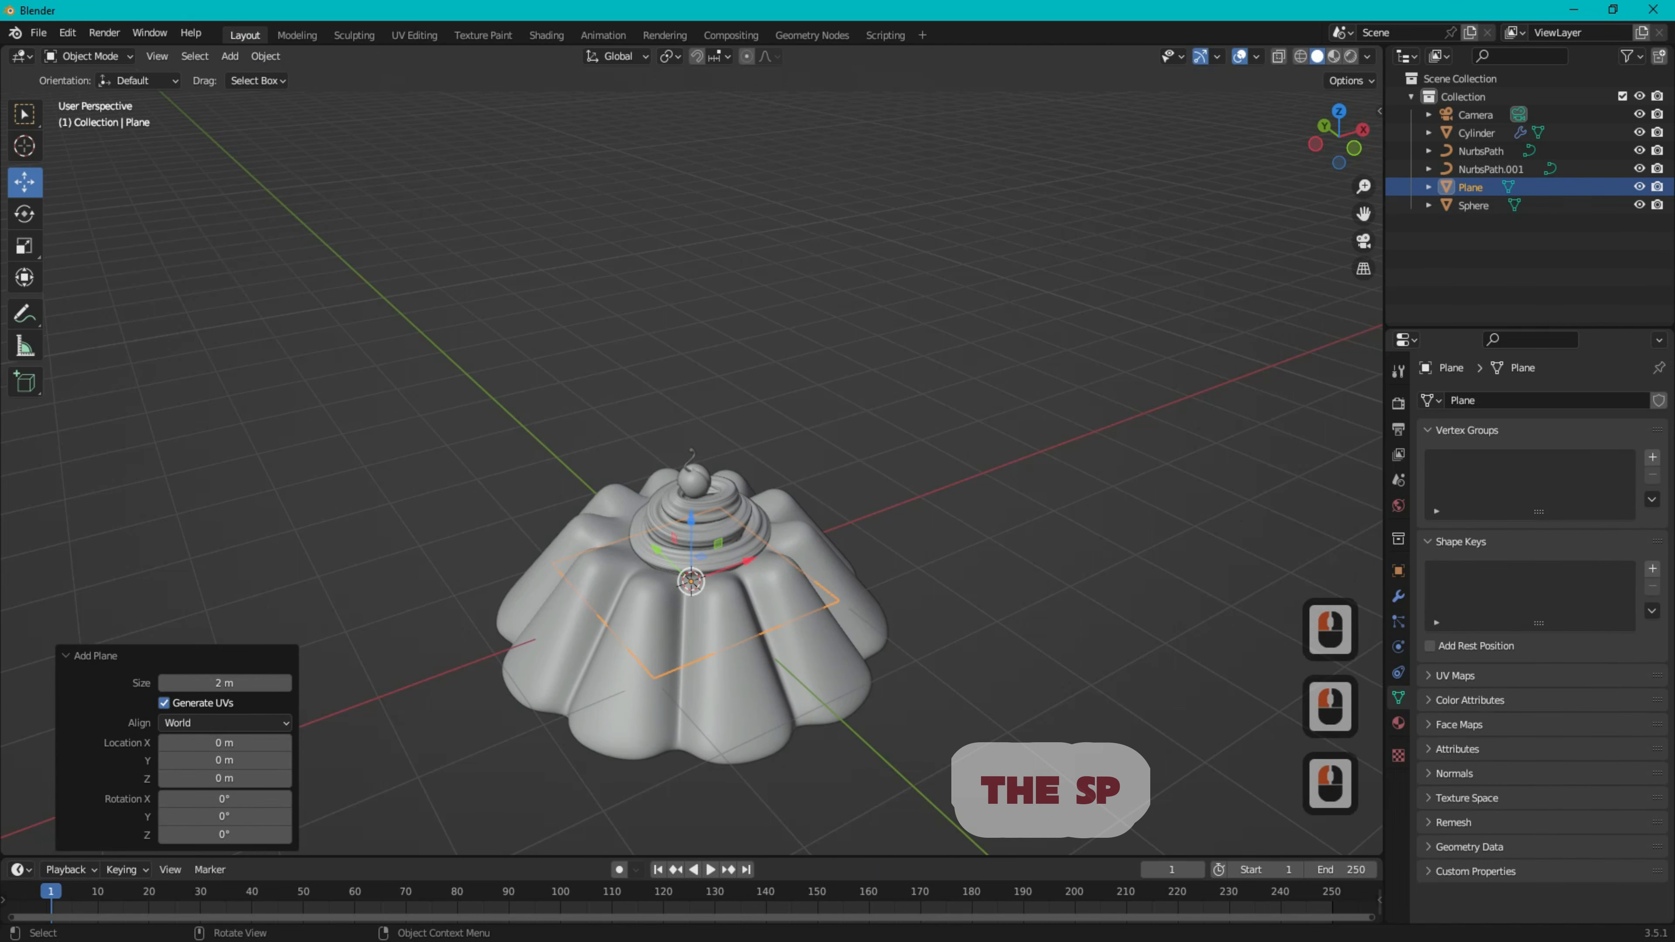
- Scale the plane up about 3.146 times and lower it along Z until it lies well below the dessert
{"action": "key", "text": "s"}
{"action": "left_click", "coordinate": [1375, 118]}
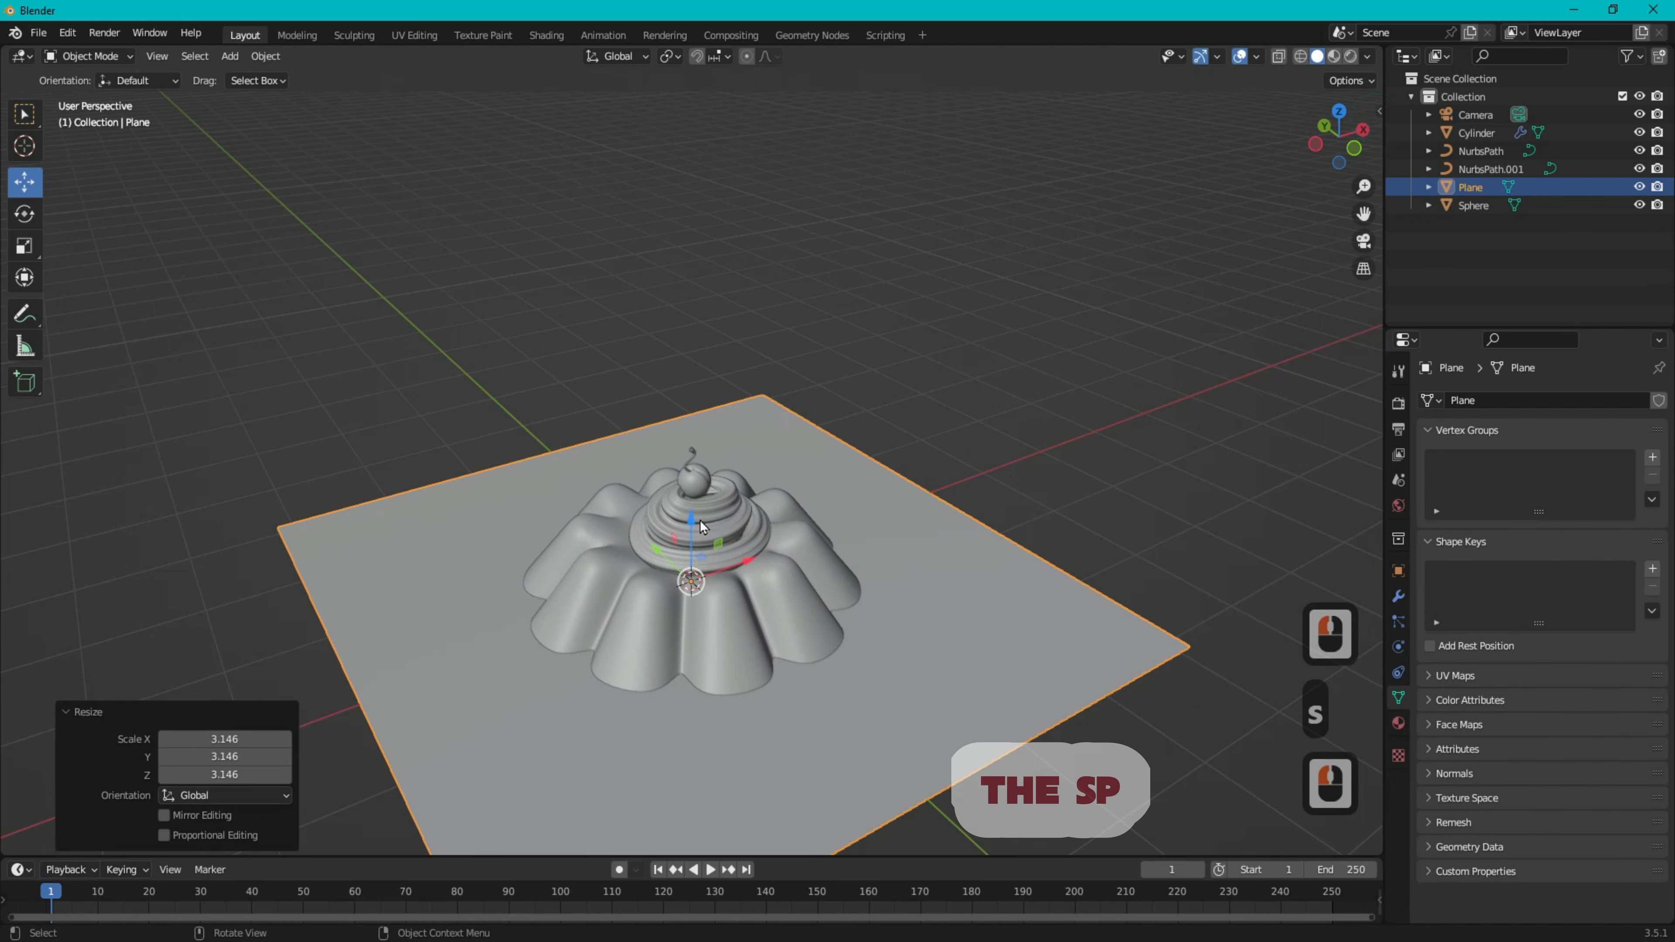
{"action": "left_click_drag", "start_coordinate": [690, 521], "coordinate": [696, 591]}
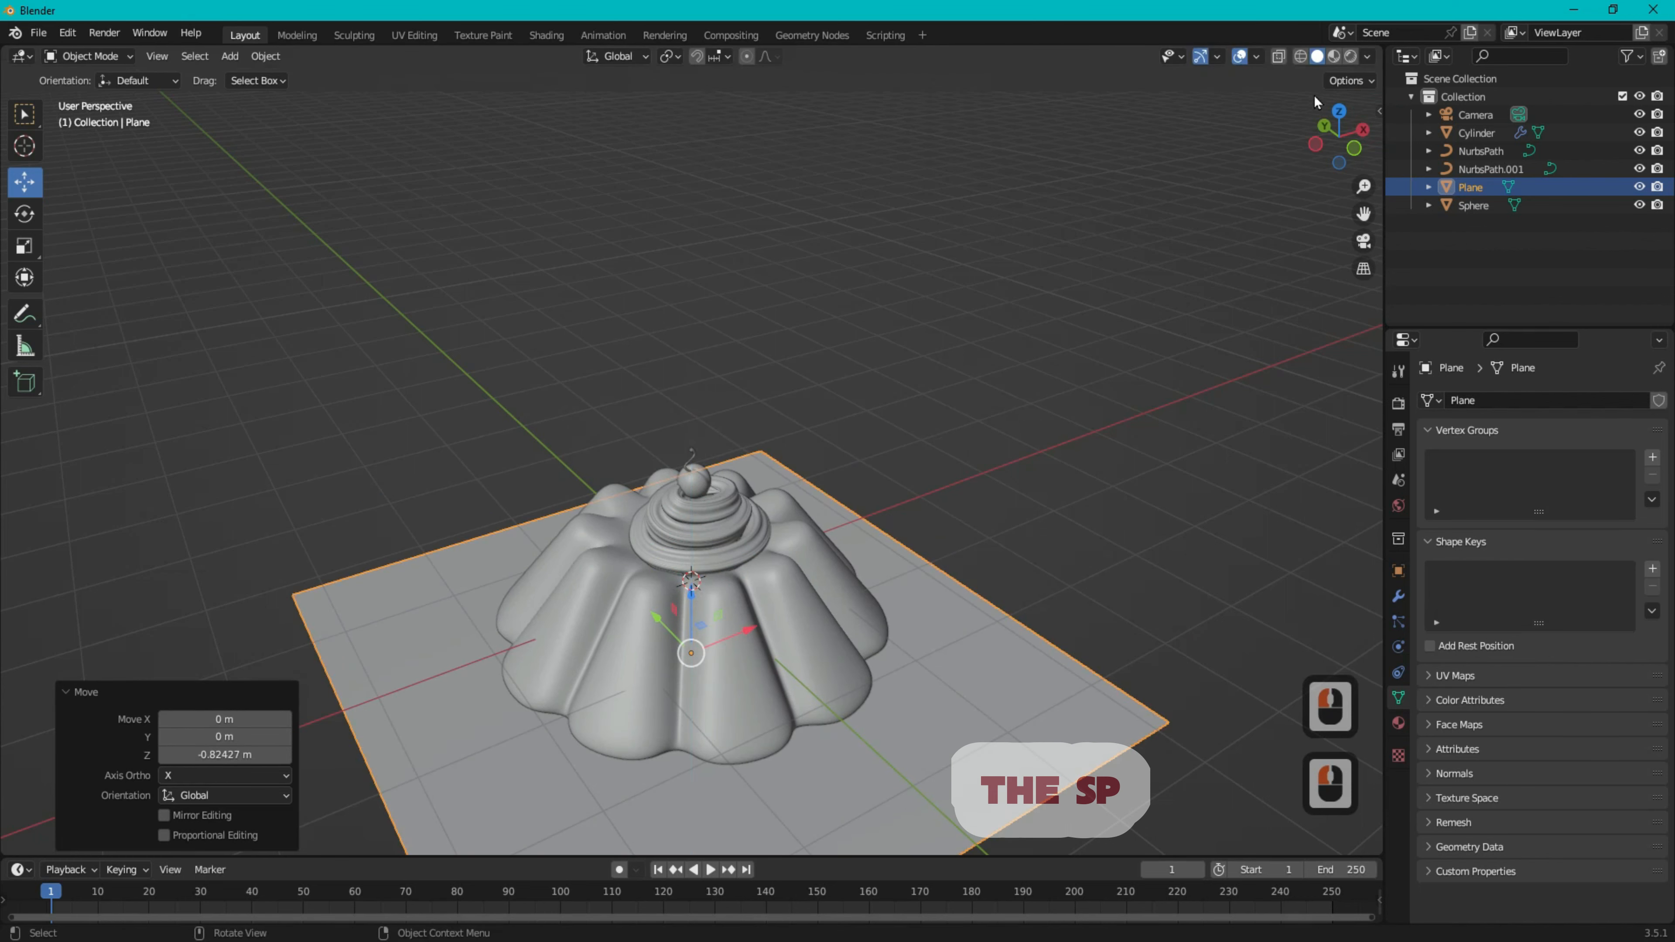
{"action": "left_click", "coordinate": [1302, 58]}
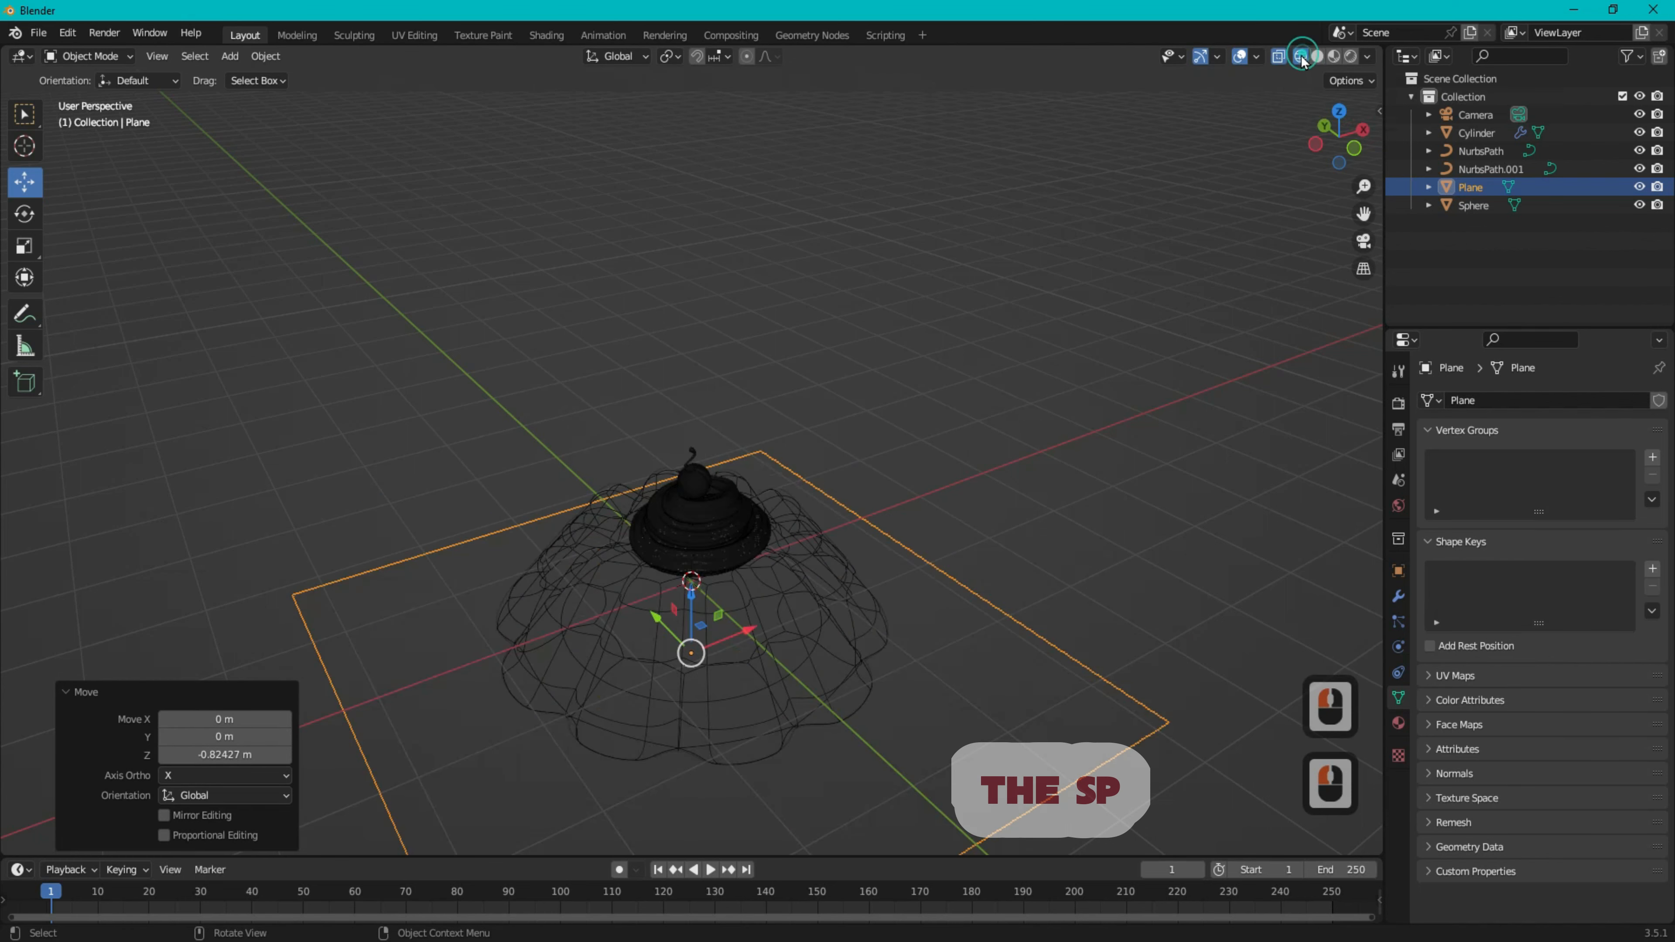
{"action": "left_click", "coordinate": [1317, 145]}
{"action": "left_click_drag", "start_coordinate": [694, 623], "coordinate": [693, 683]}
- Raise all dessert parts about 0.536 m along Z, and centre the cream and cherry over the cake along Y
{"action": "left_click_drag", "start_coordinate": [995, 314], "coordinate": [460, 641]}
{"action": "left_click_drag", "start_coordinate": [706, 439], "coordinate": [701, 370]}
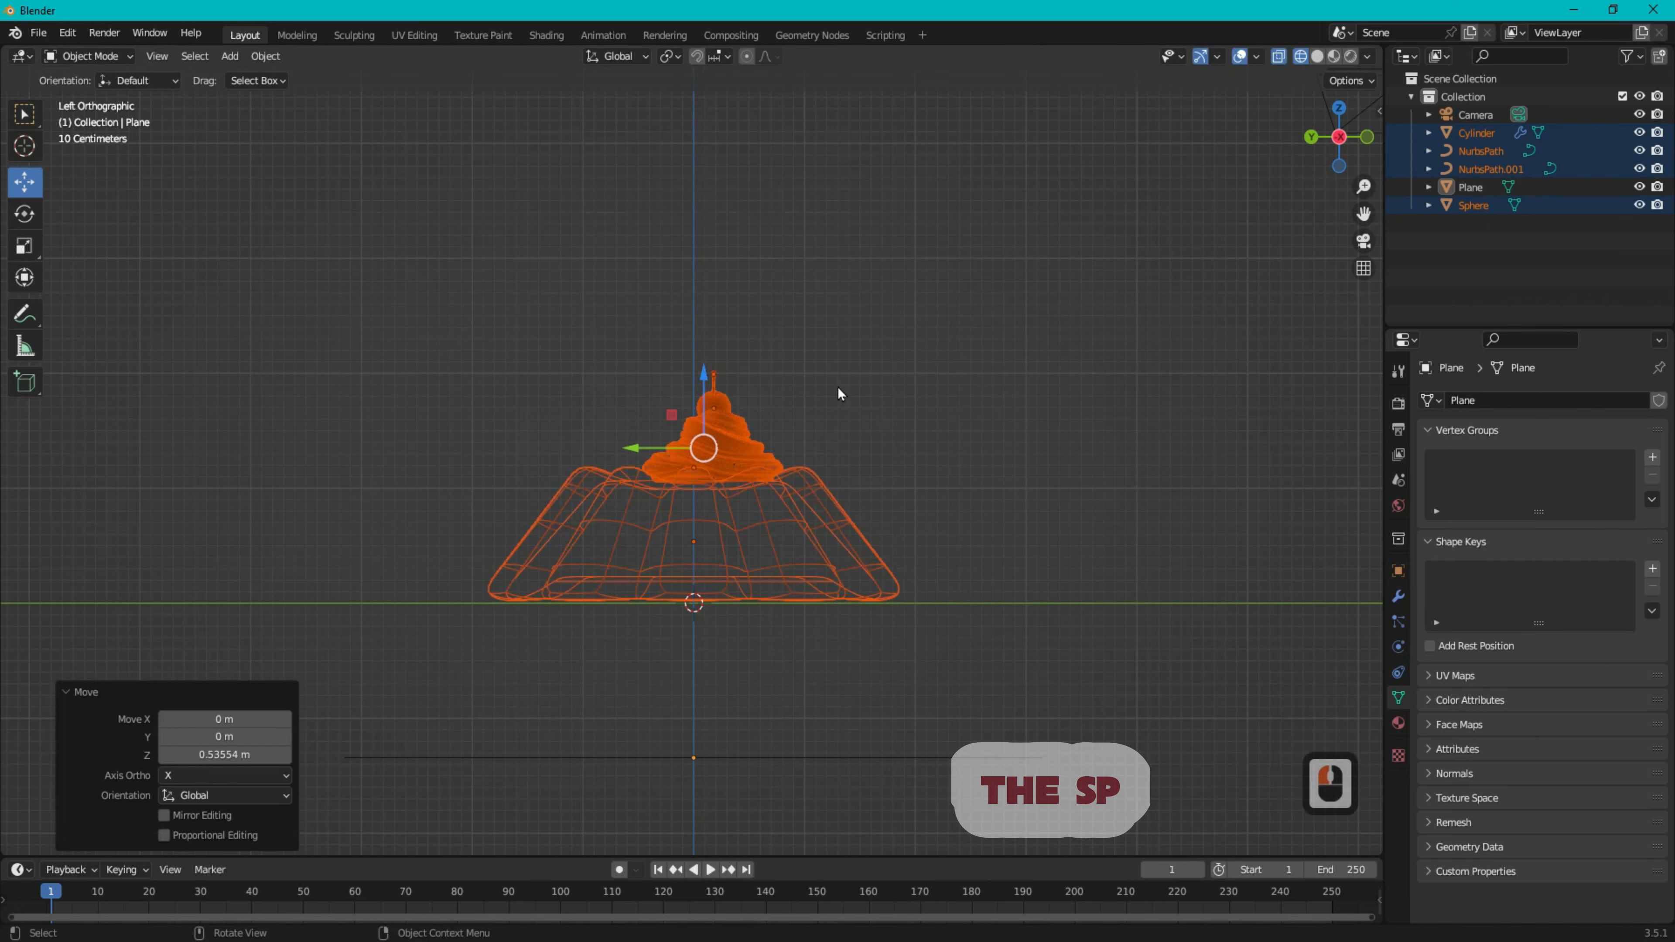
{"action": "left_click", "coordinate": [811, 337]}
{"action": "left_click_drag", "start_coordinate": [679, 456], "coordinate": [617, 416]}
{"action": "left_click", "coordinate": [673, 534]}
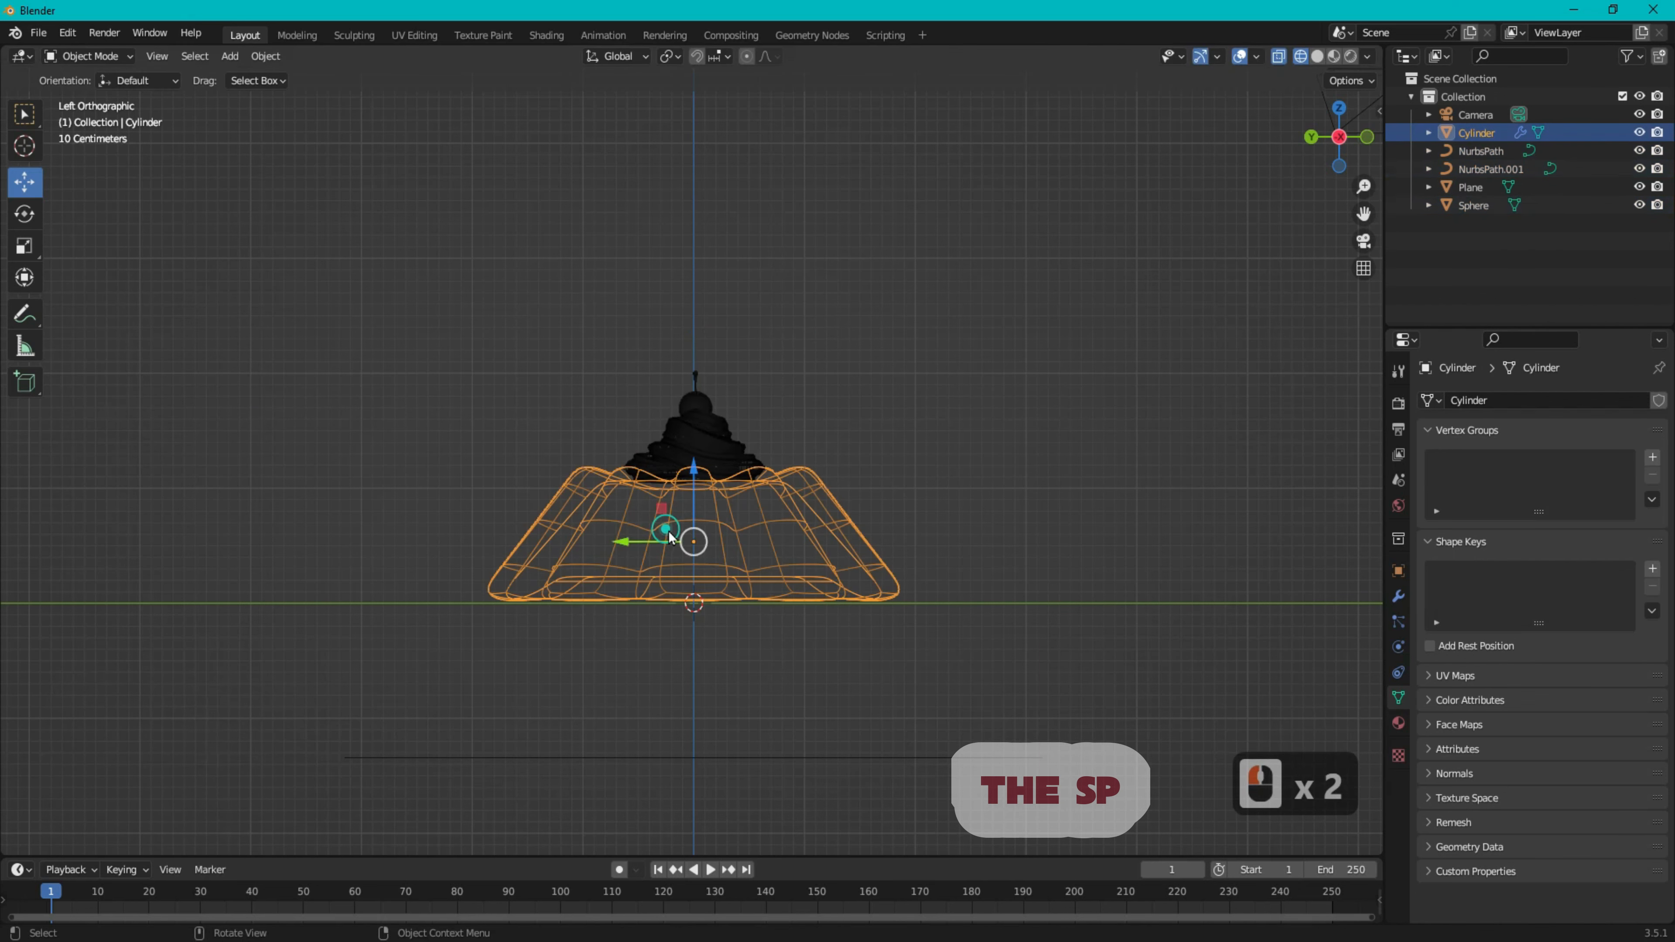
{"action": "left_click", "coordinate": [907, 412]}
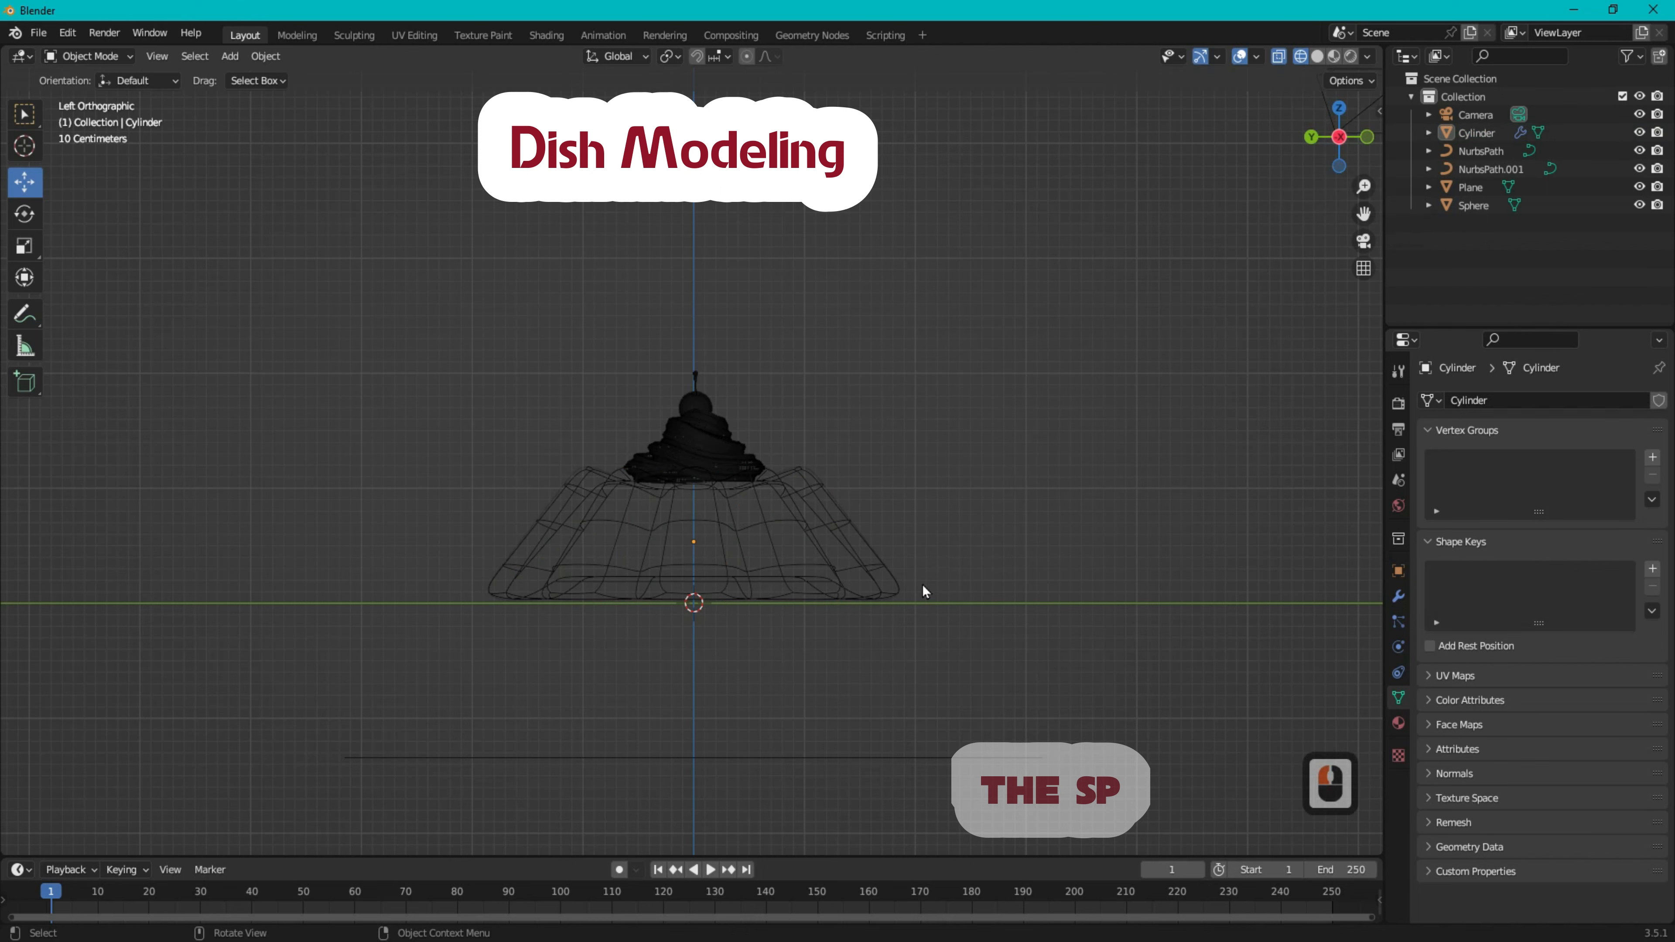
- Add a 32-vertex mesh circle with a 1 m radius at the world origin and lower it about 0.063 m along Z
{"action": "middle_click_drag", "start_coordinate": [926, 592], "coordinate": [949, 568]}
{"action": "left_click", "coordinate": [229, 56]}
{"action": "mouse_move", "coordinate": [238, 75]}
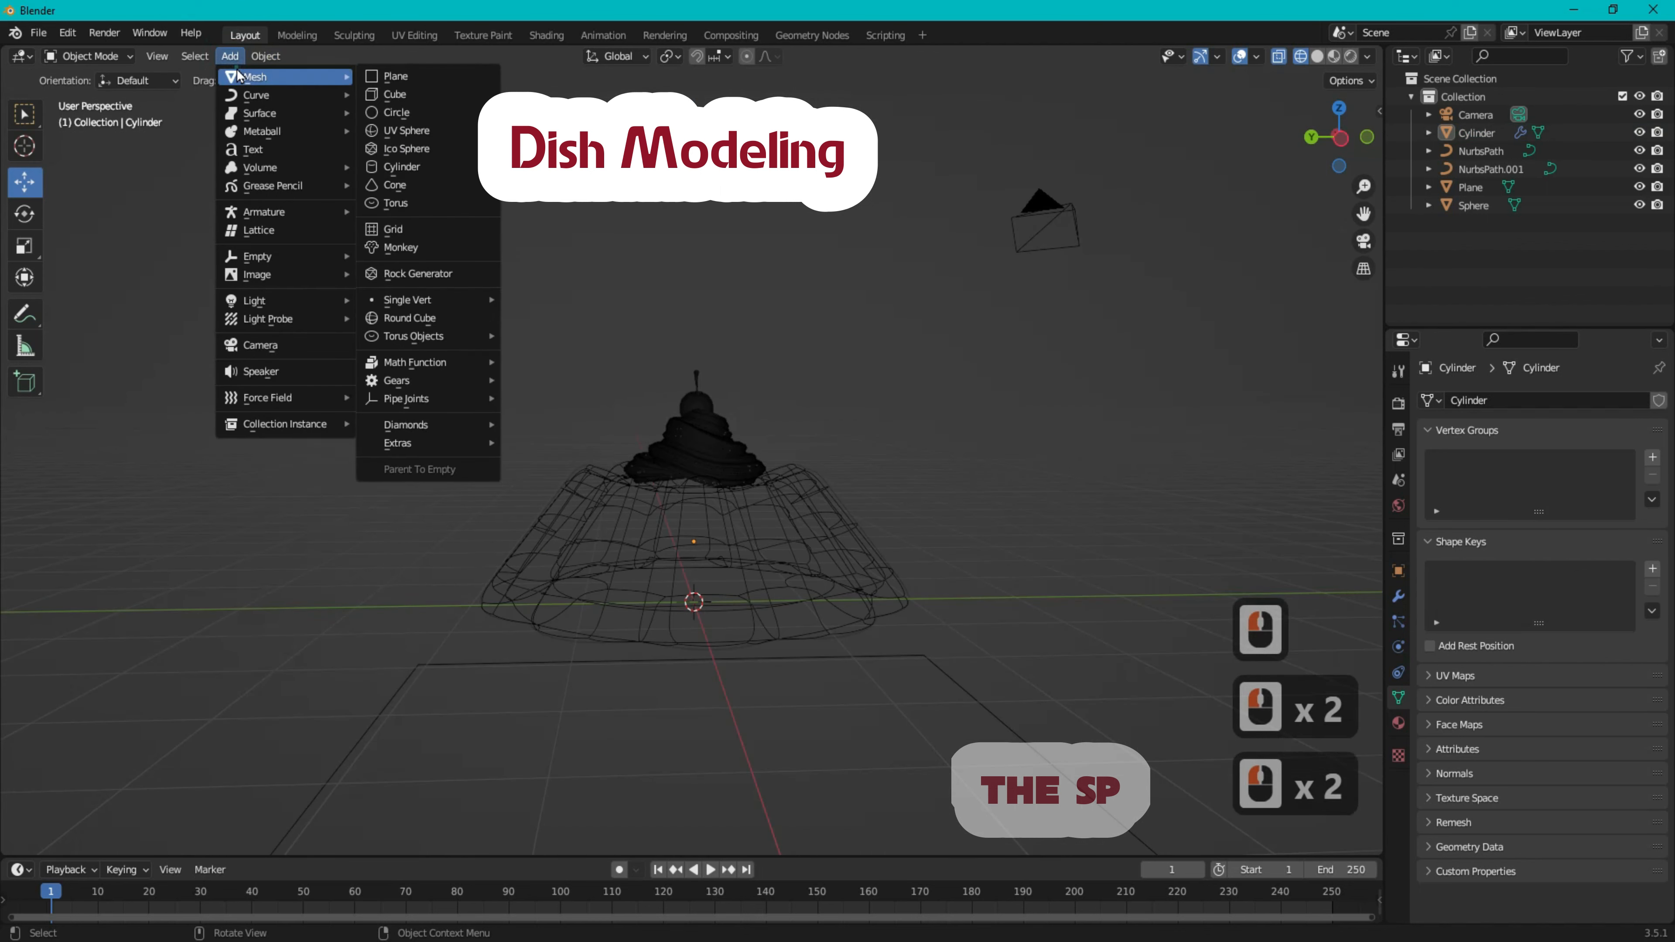
{"action": "left_click", "coordinate": [414, 117]}
{"action": "mouse_move", "coordinate": [1339, 140]}
{"action": "left_mouse_down"}
{"action": "mouse_move", "coordinate": [1361, 155]}
{"action": "mouse_move", "coordinate": [1342, 119]}
{"action": "left_mouse_up"}
{"action": "left_click", "coordinate": [1329, 142]}
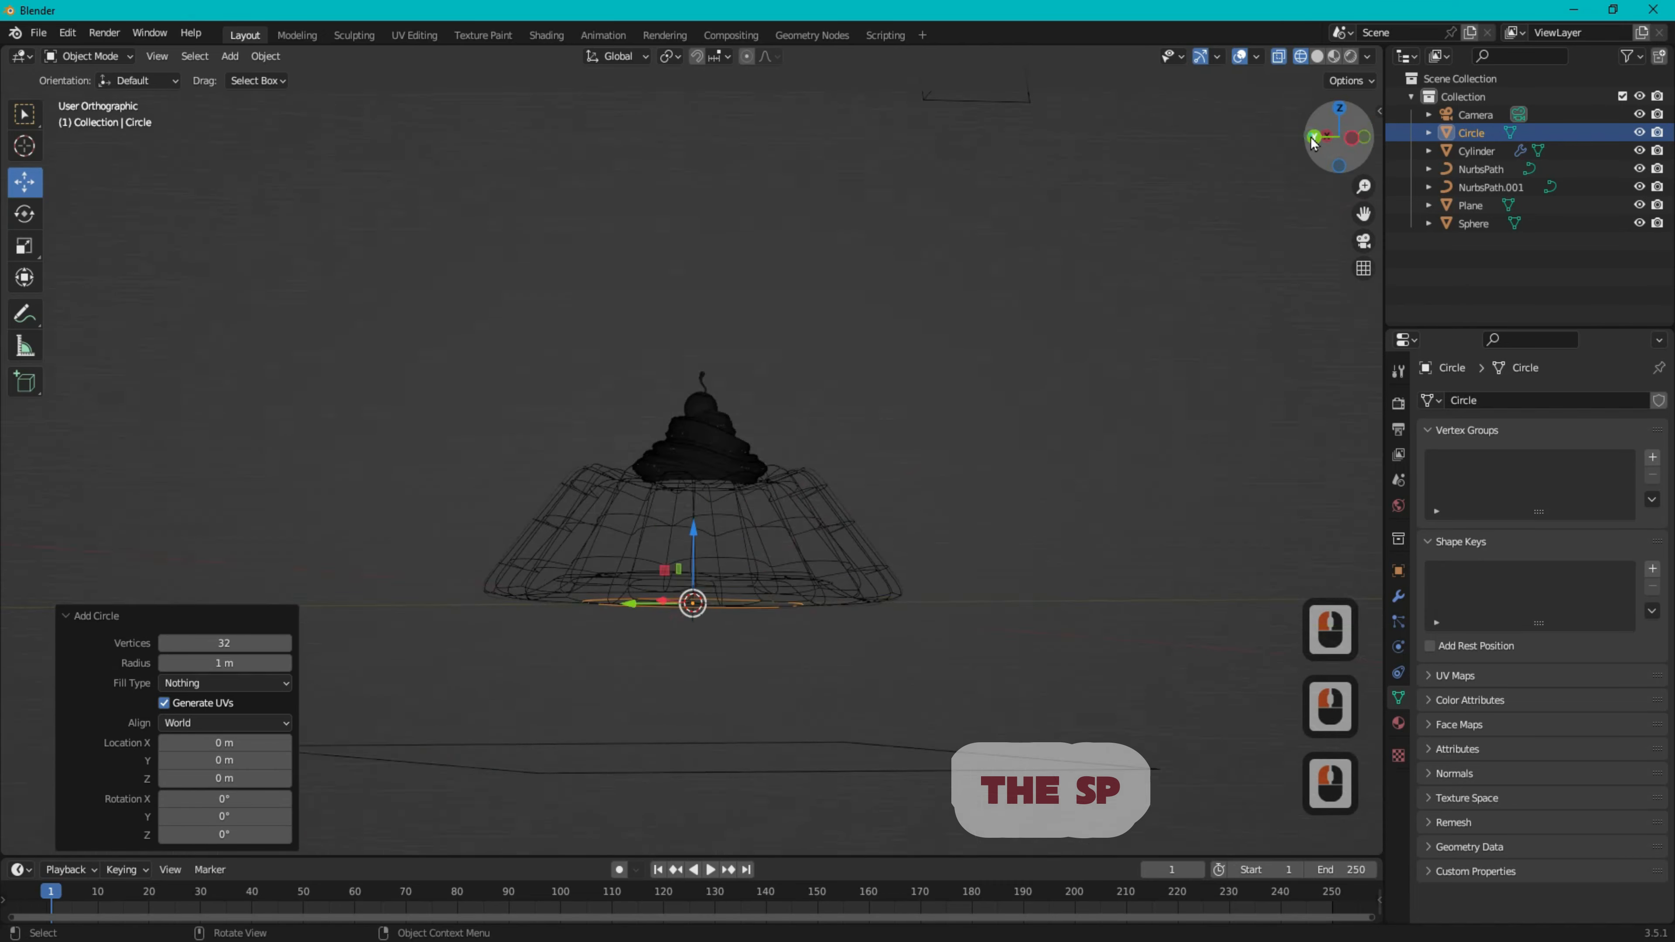
{"action": "left_click_drag", "start_coordinate": [695, 529], "coordinate": [693, 551]}
- Scale the circle up about 3.369 times so it extends beyond the cake's base
{"action": "key", "text": "s"}
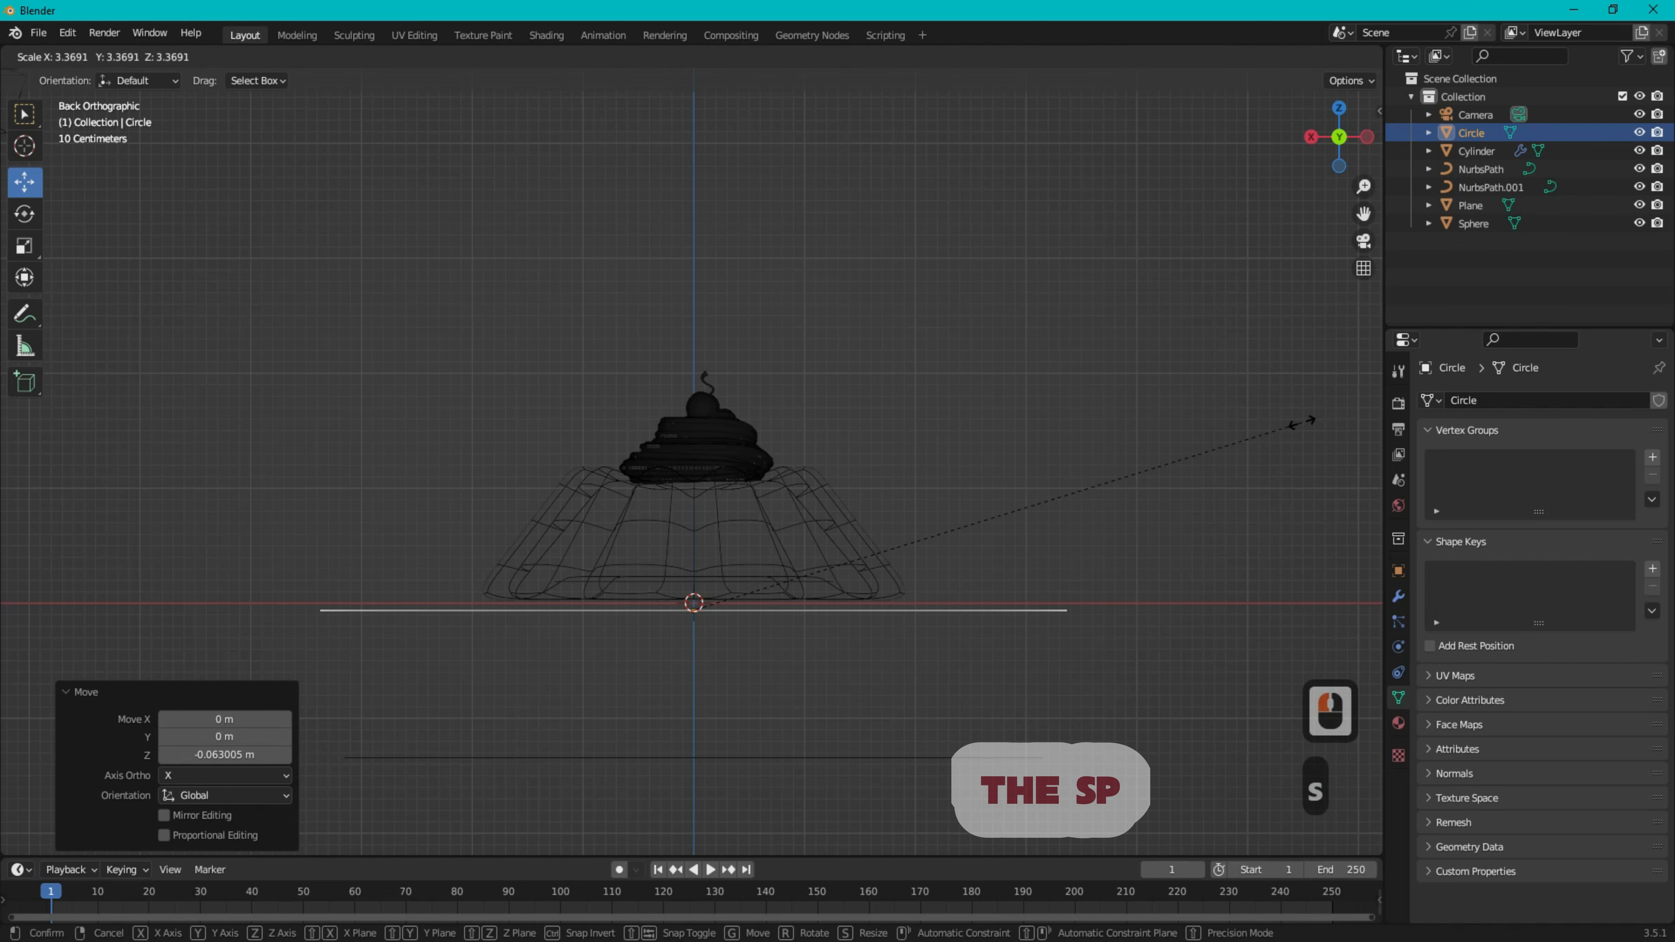
{"action": "left_click", "coordinate": [1303, 423]}
{"action": "left_click_drag", "start_coordinate": [1335, 144], "coordinate": [1336, 102]}
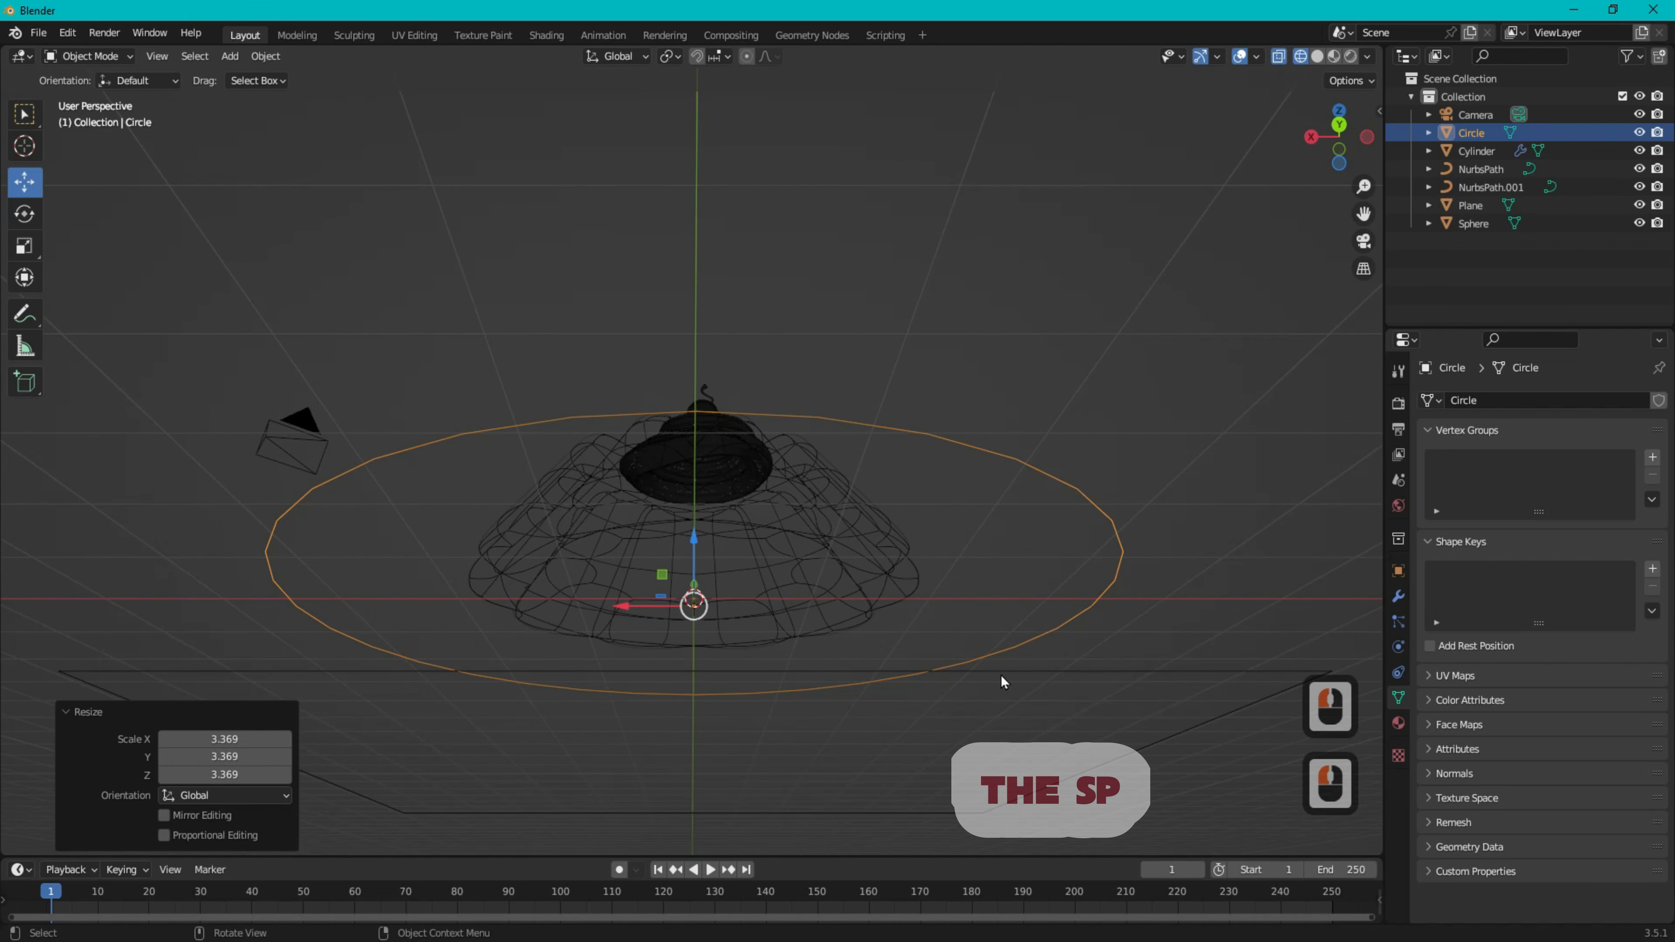
- Fill the circle with a face in Edit Mode and scale it by about 0.997
{"action": "left_click", "coordinate": [70, 60]}
{"action": "left_click", "coordinate": [73, 94]}
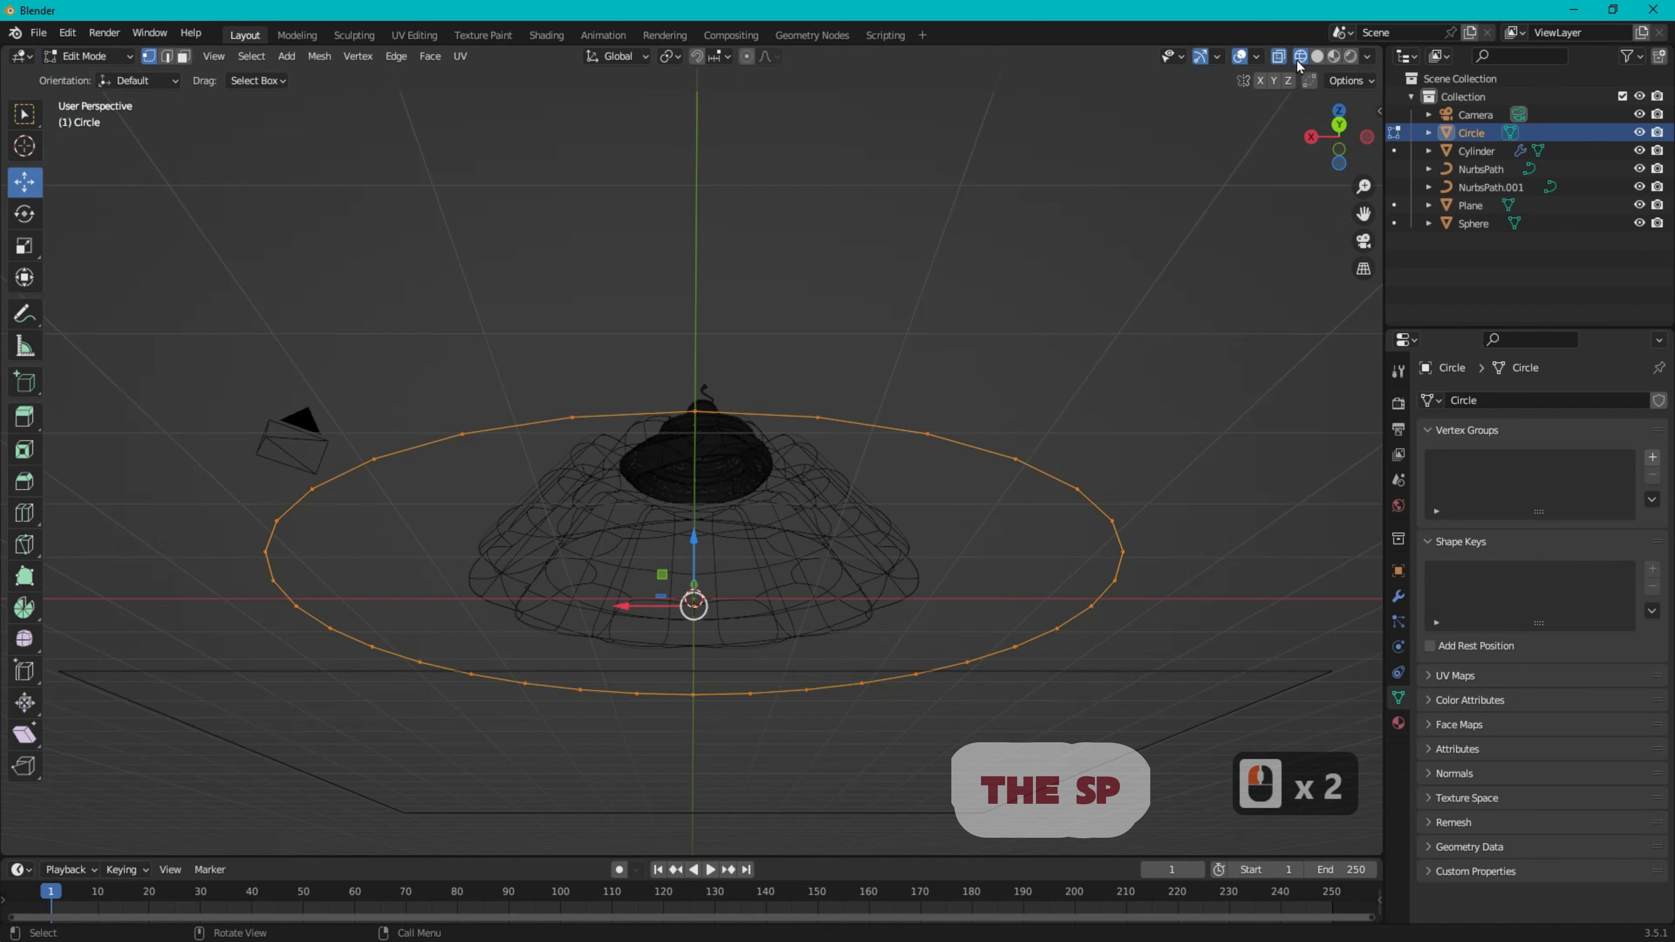
{"action": "left_click", "coordinate": [1317, 56]}
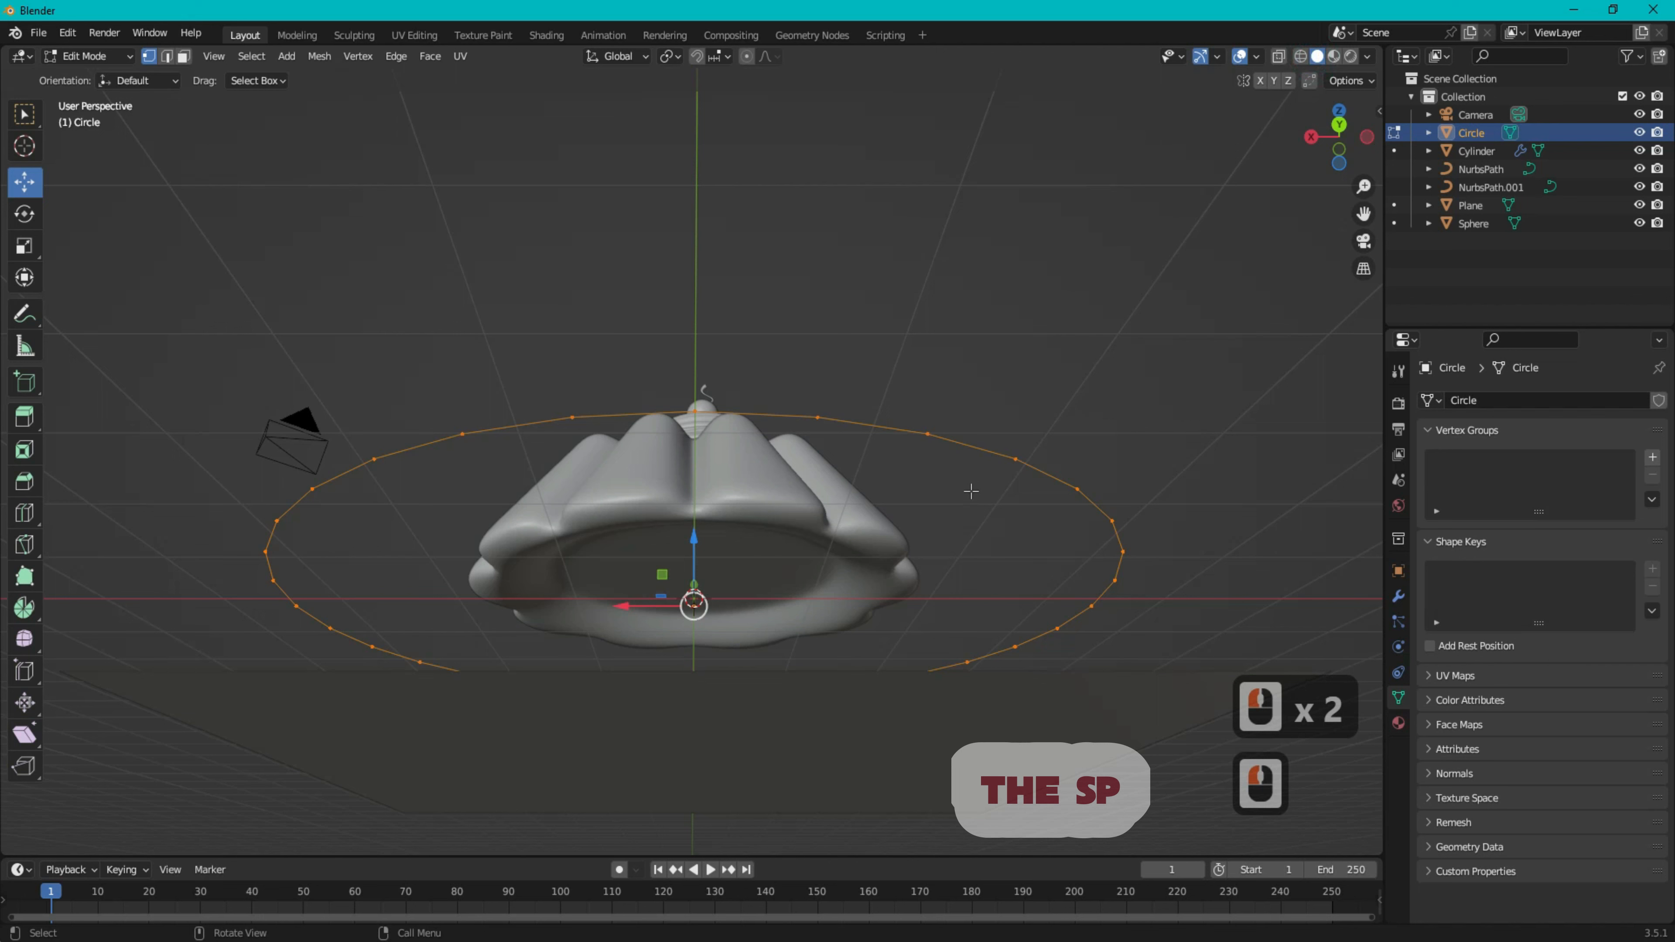
{"action": "key", "text": "f"}
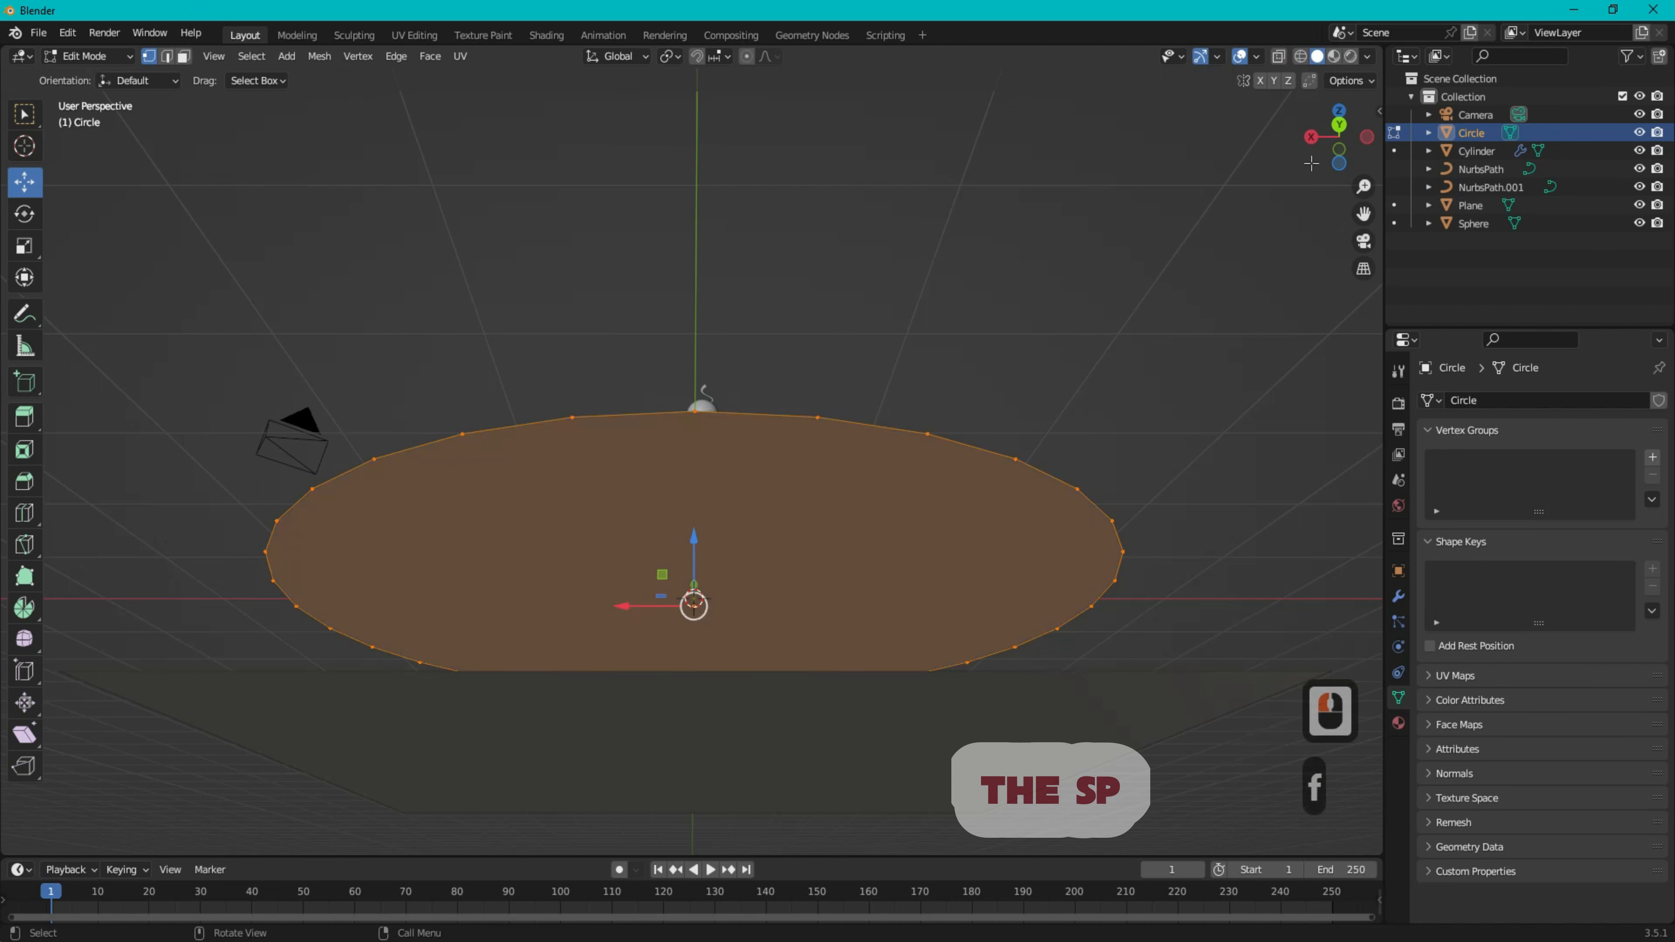
{"action": "left_click", "coordinate": [1300, 56]}
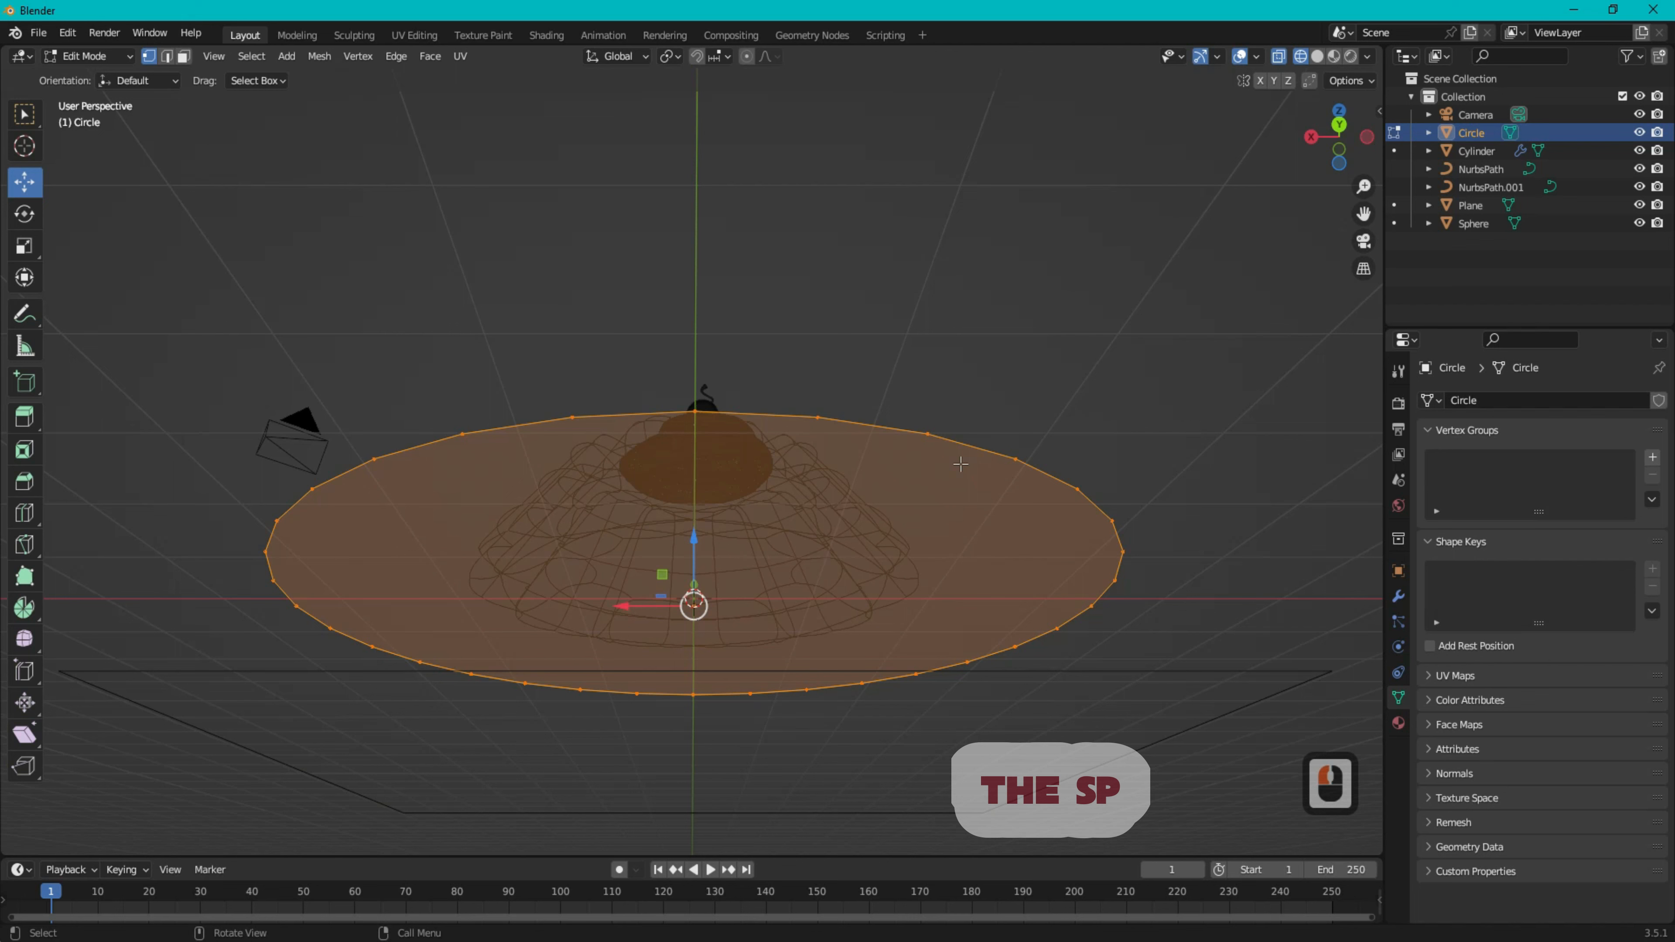
{"action": "key", "text": "s"}
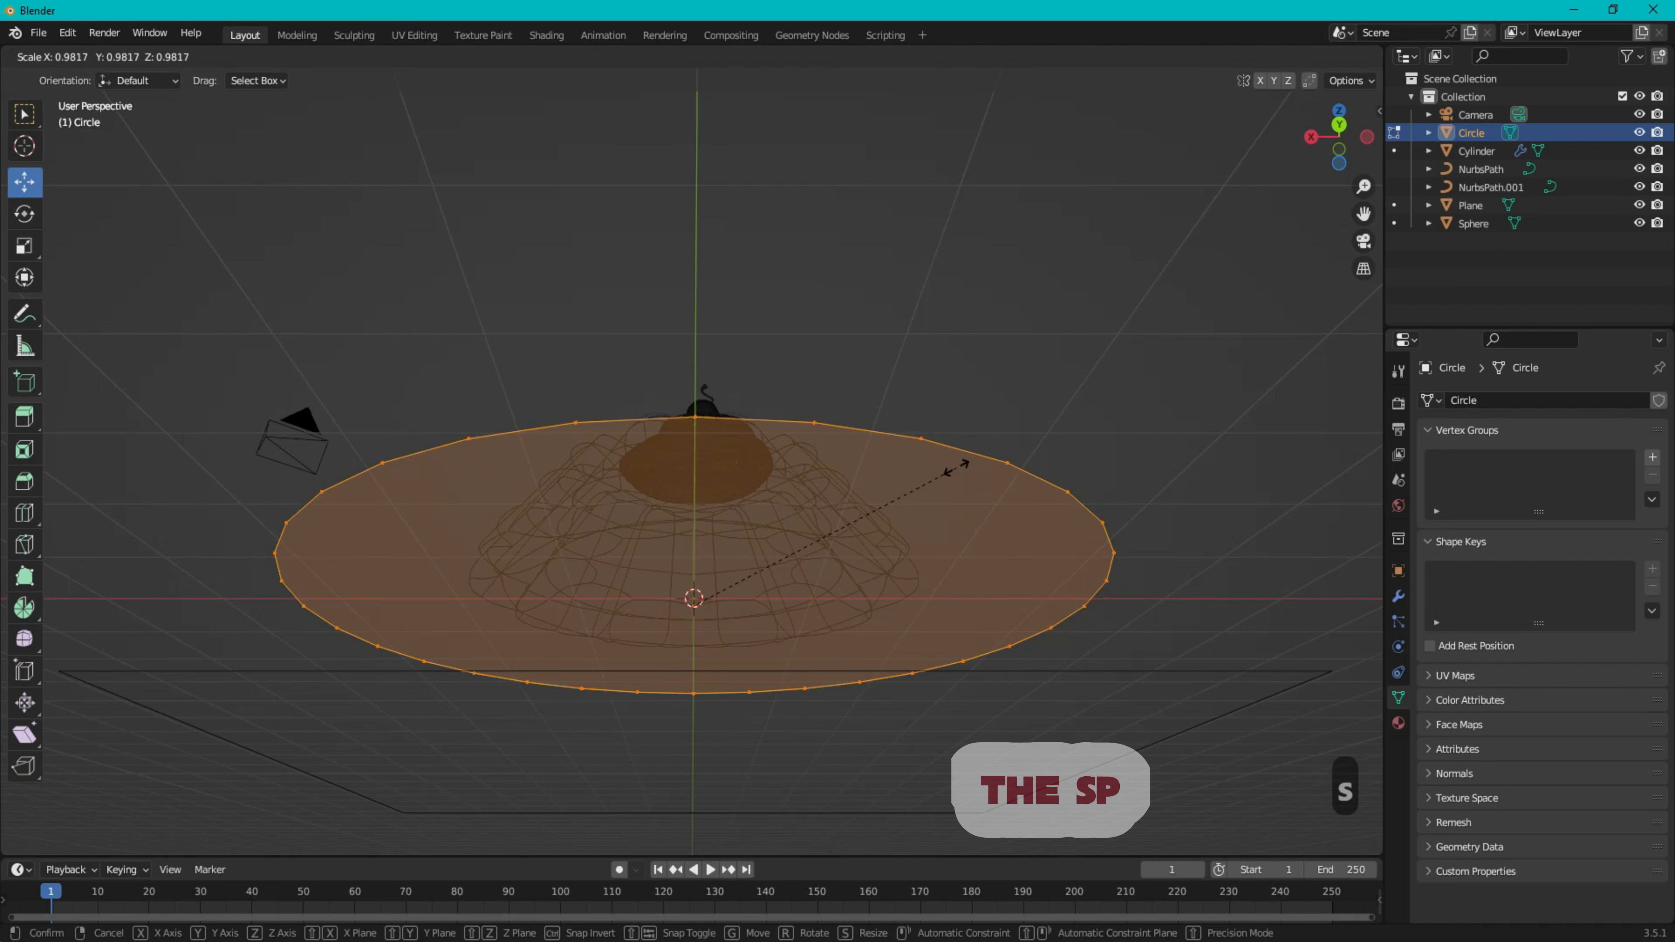
{"action": "left_click", "coordinate": [960, 466]}
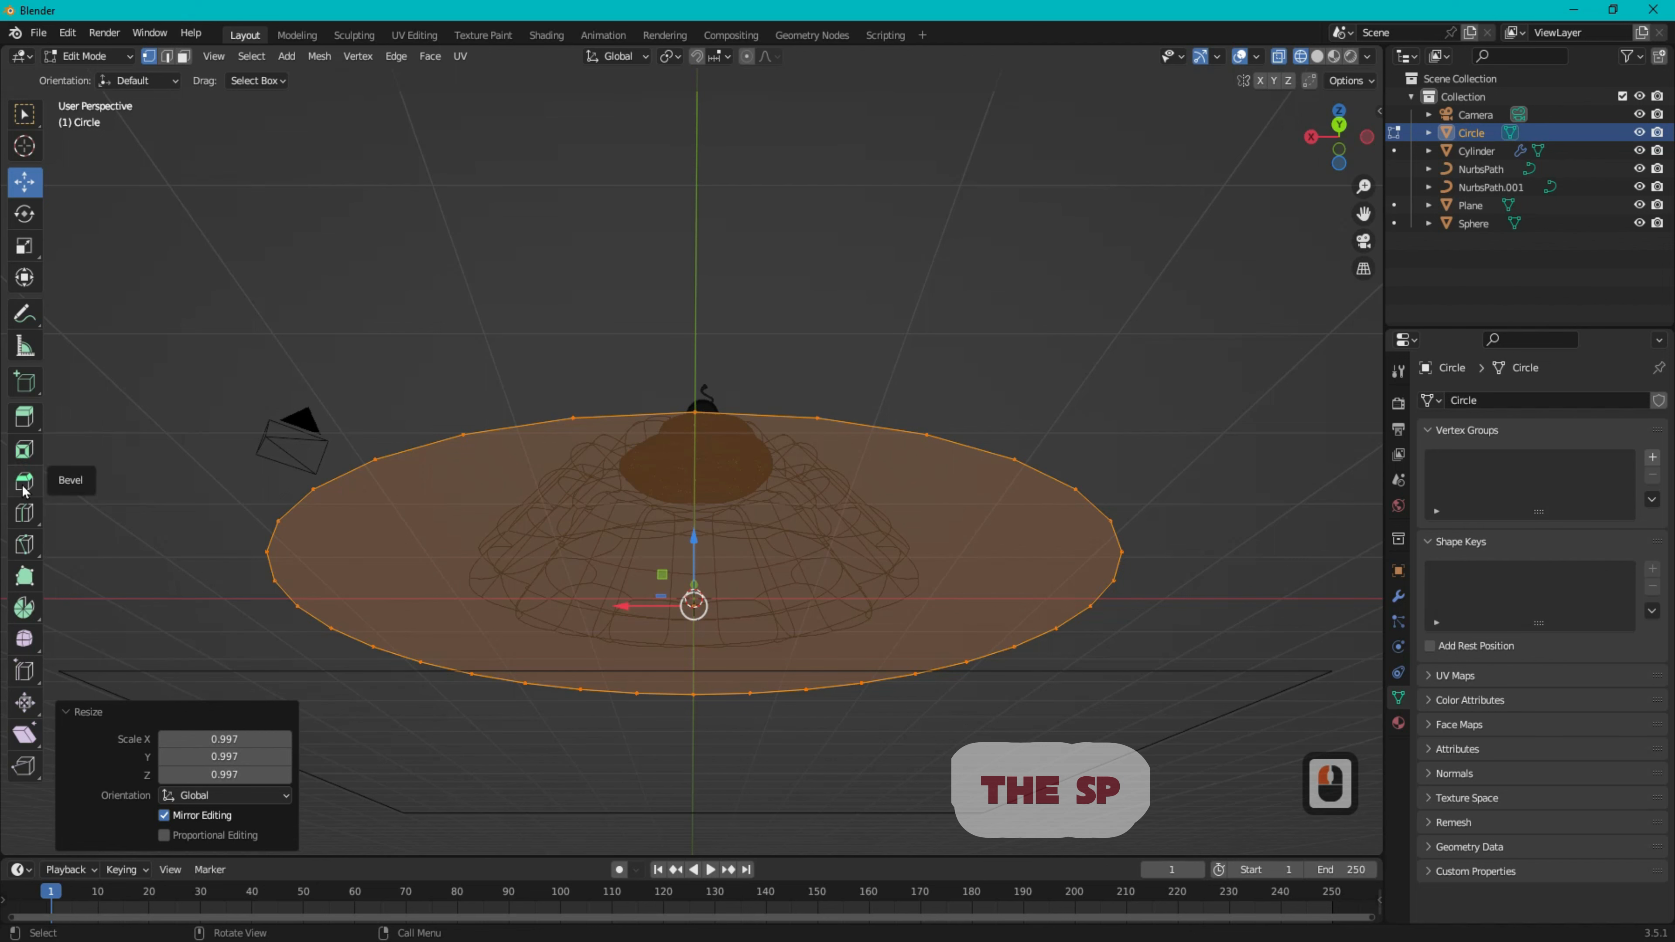
- Inset the disc's face repeatedly into concentric rings, including insets of about 0.138 m and 0.126 m
{"action": "left_click", "coordinate": [24, 451]}
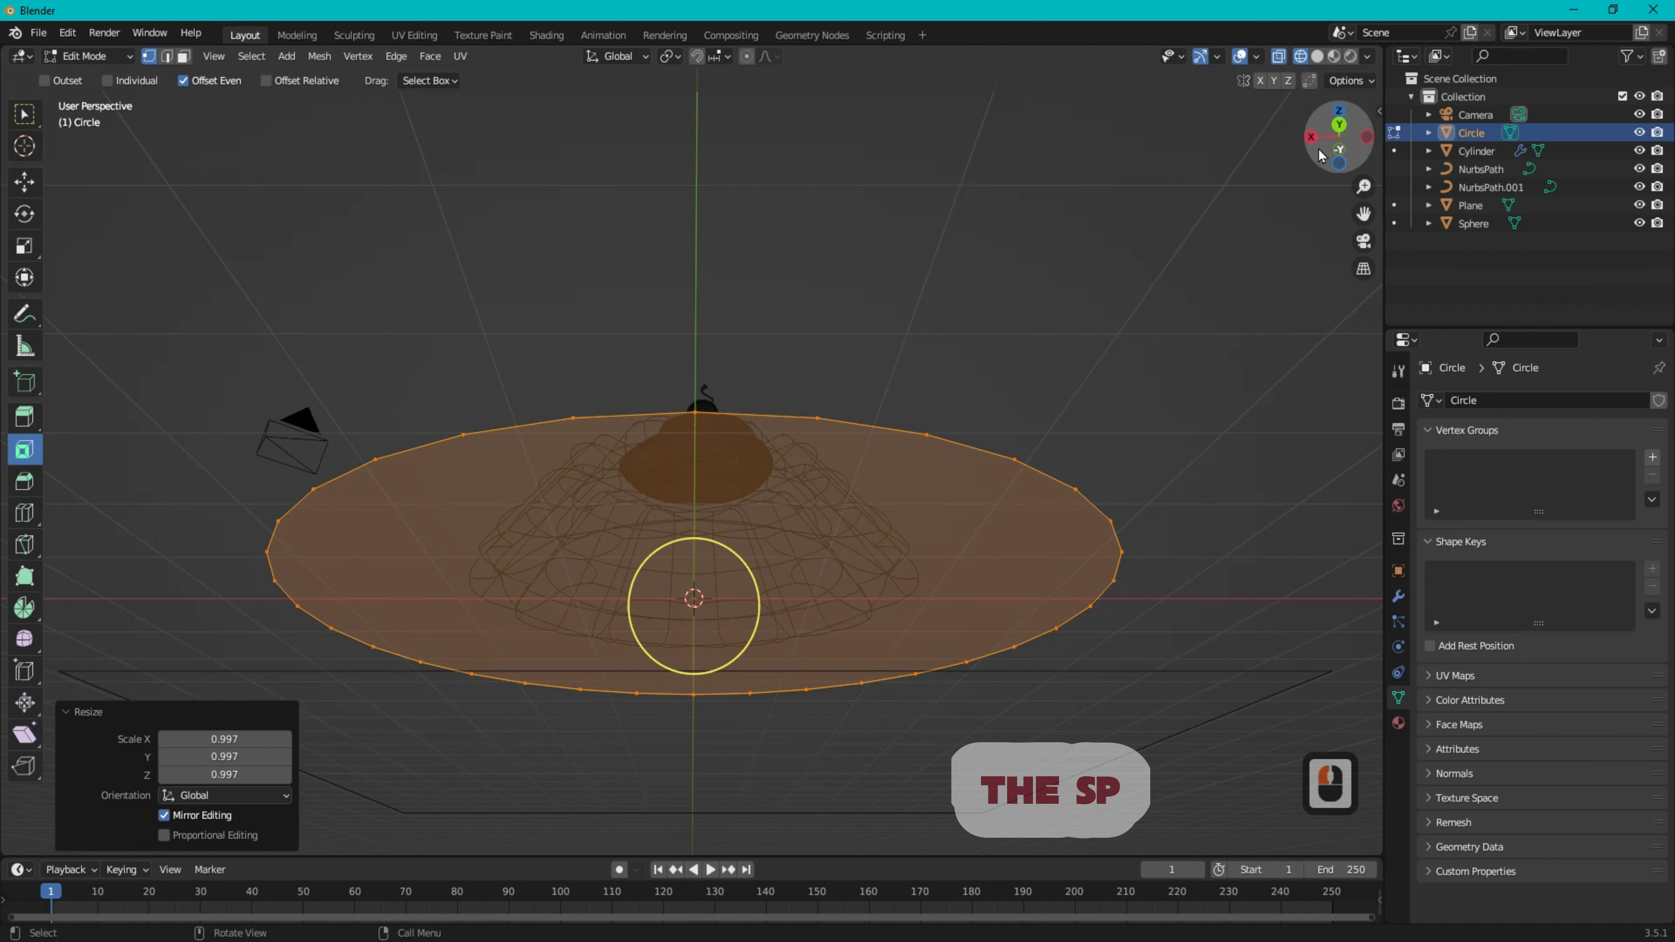
{"action": "left_click", "coordinate": [1311, 137]}
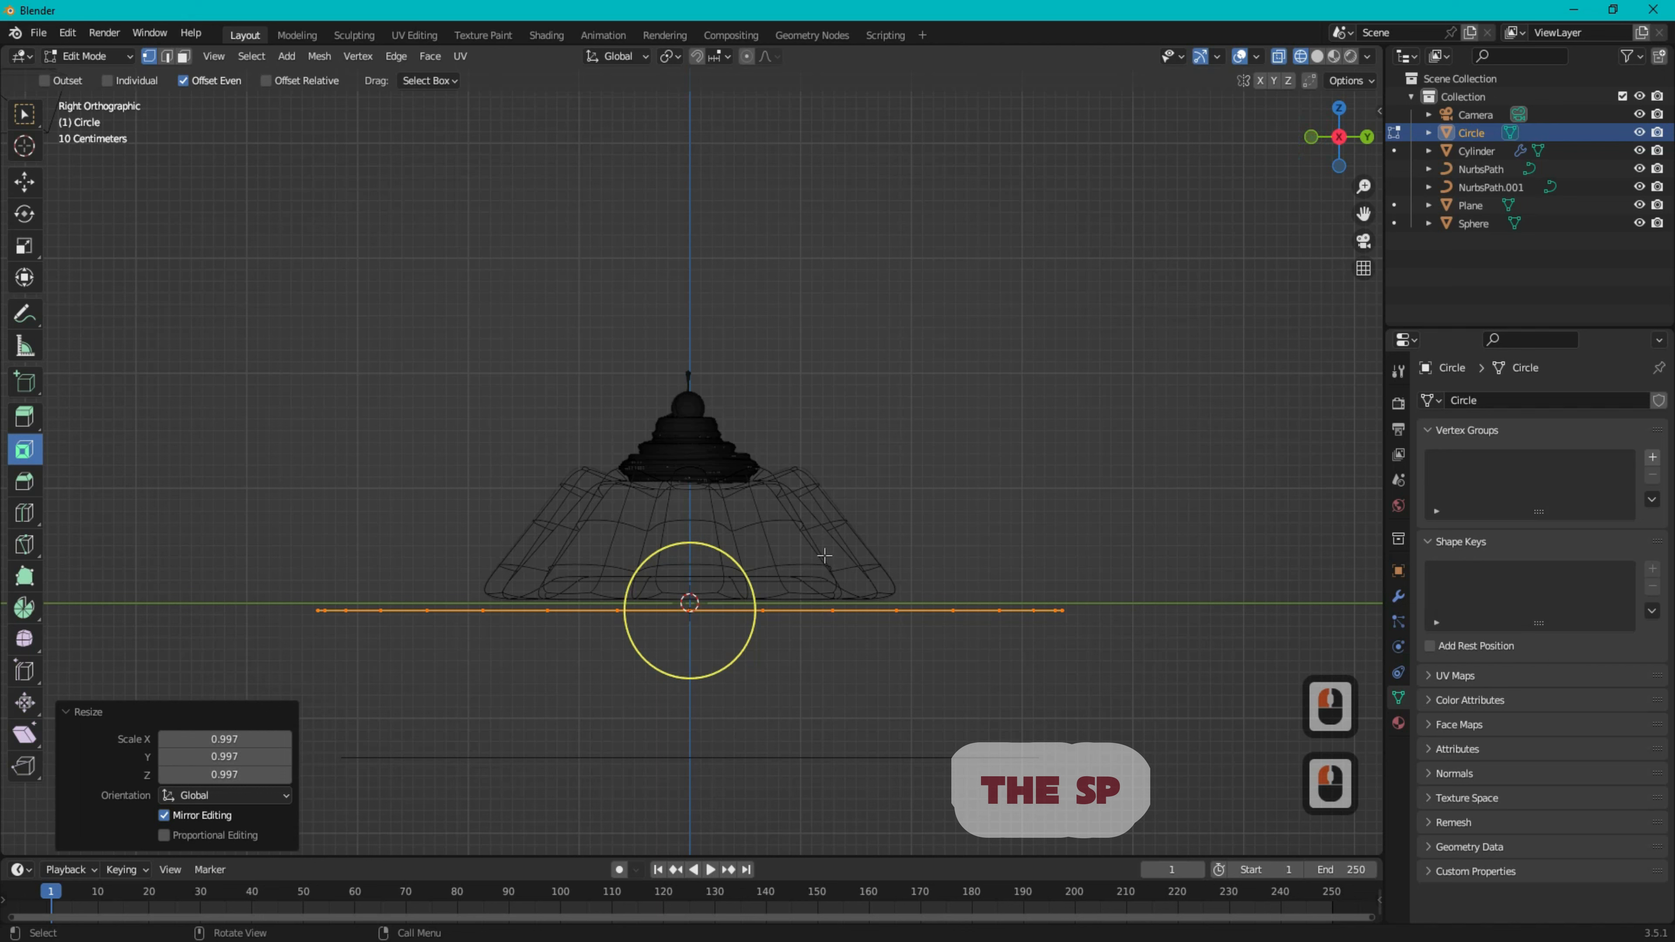
{"action": "left_click", "coordinate": [184, 56]}
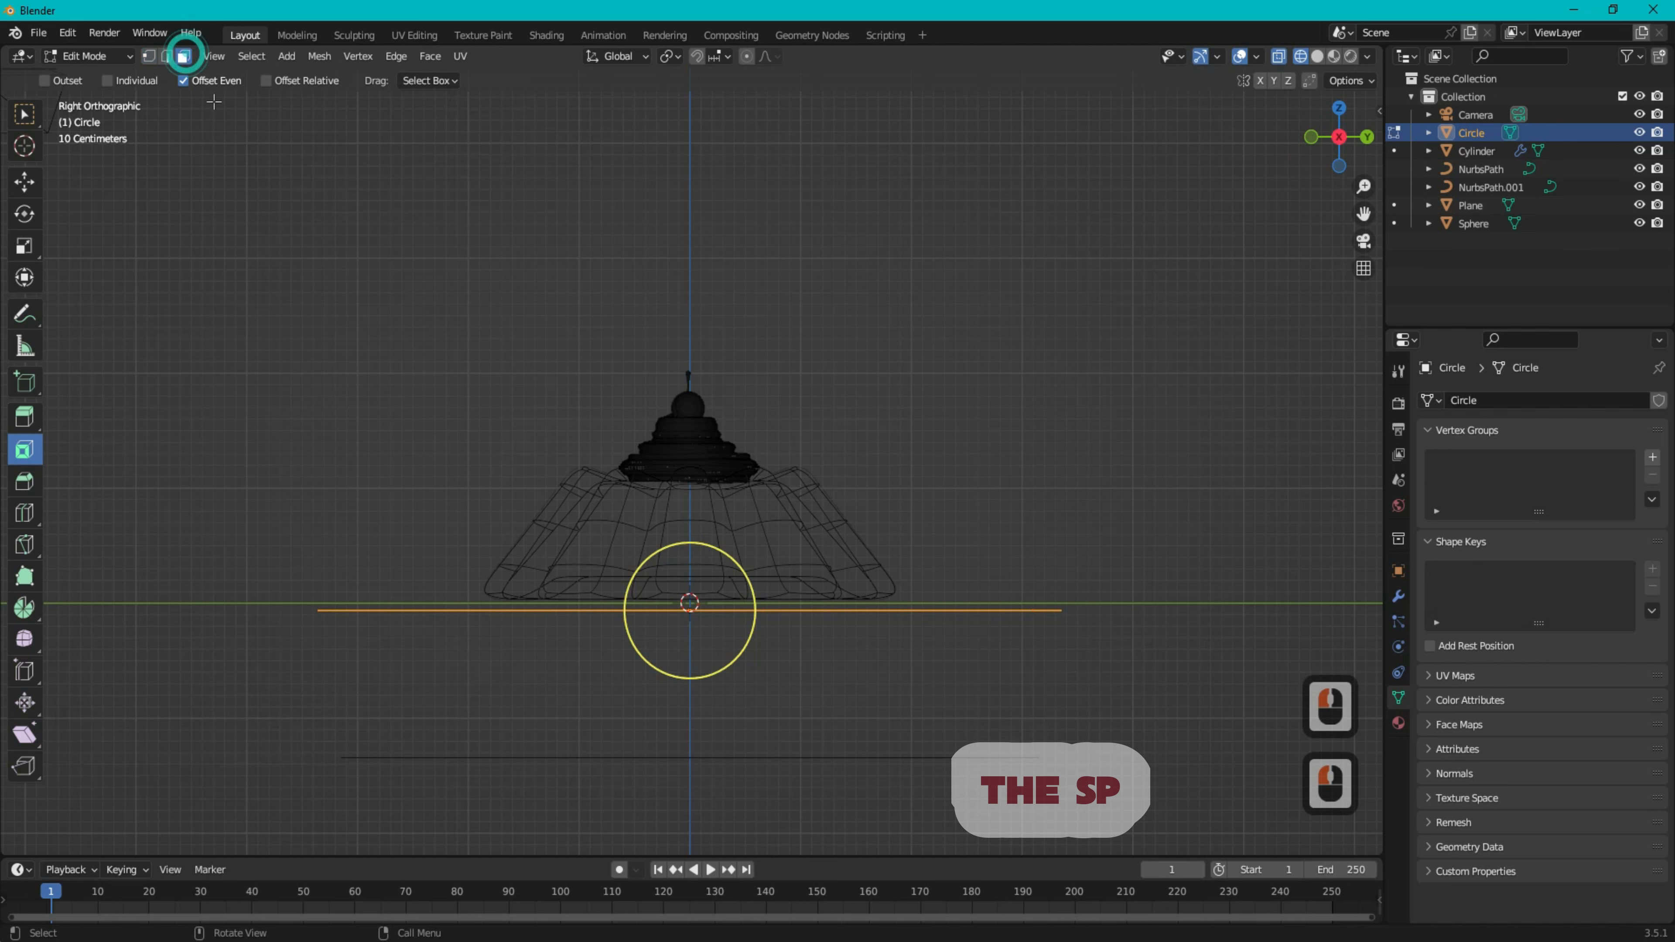
{"action": "left_click_drag", "start_coordinate": [745, 585], "coordinate": [691, 604]}
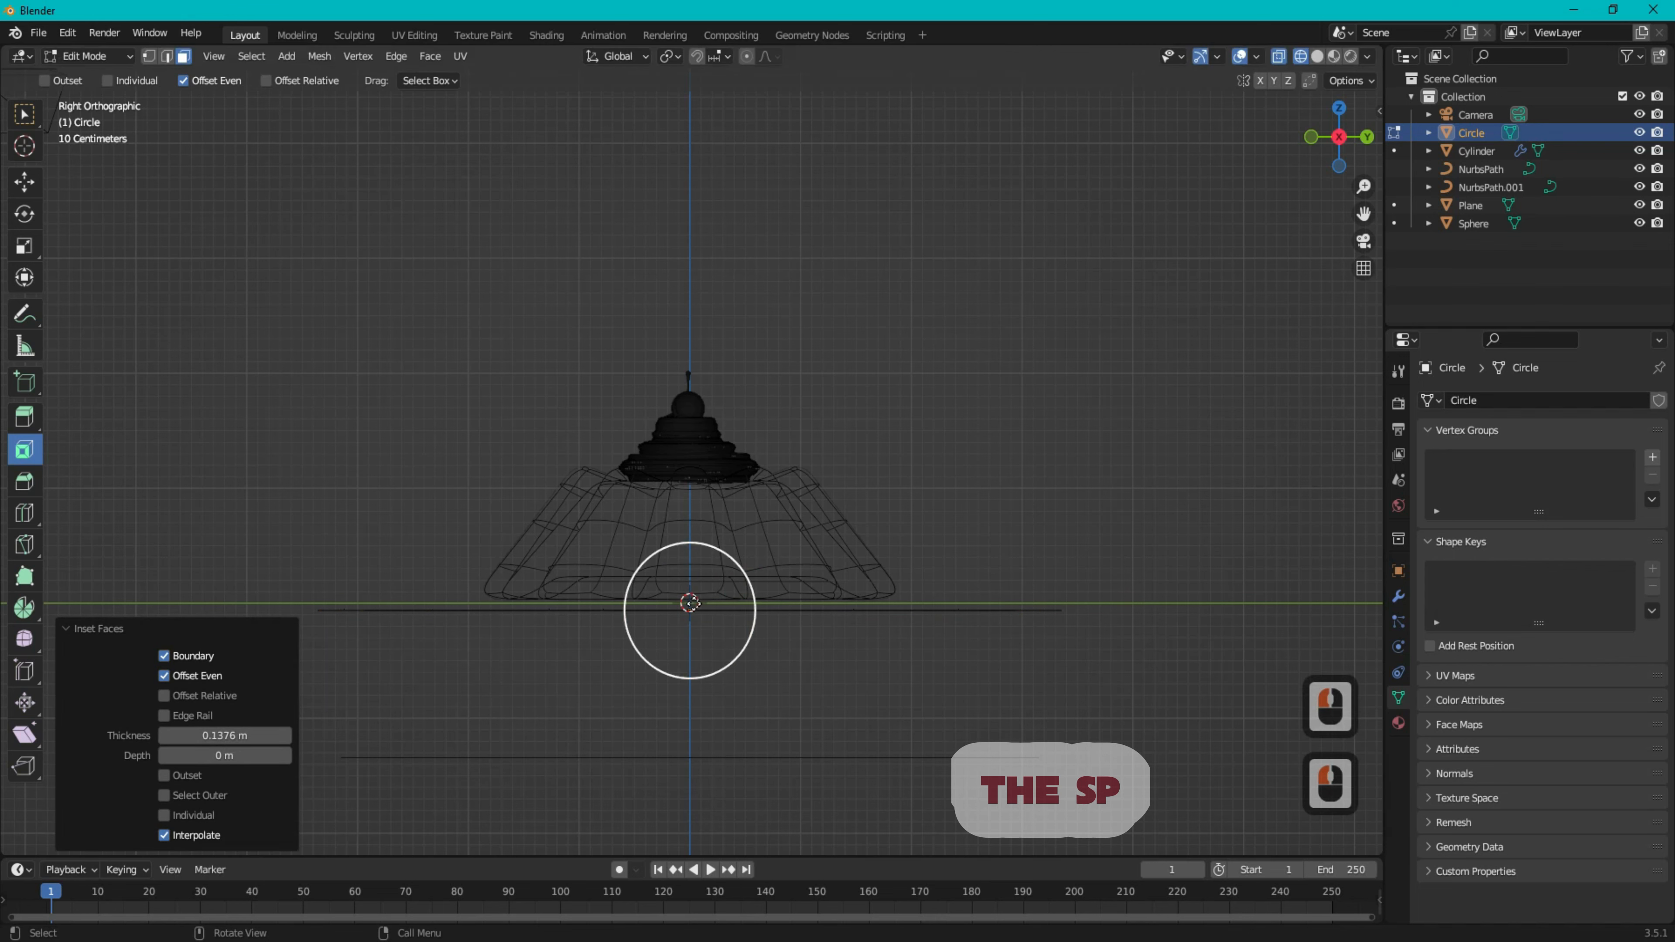
{"action": "mouse_move", "coordinate": [1339, 173]}
{"action": "left_mouse_down"}
{"action": "mouse_move", "coordinate": [1340, 221]}
{"action": "mouse_move", "coordinate": [1339, 179]}
{"action": "left_mouse_up"}
{"action": "left_click_drag", "start_coordinate": [747, 579], "coordinate": [689, 604]}
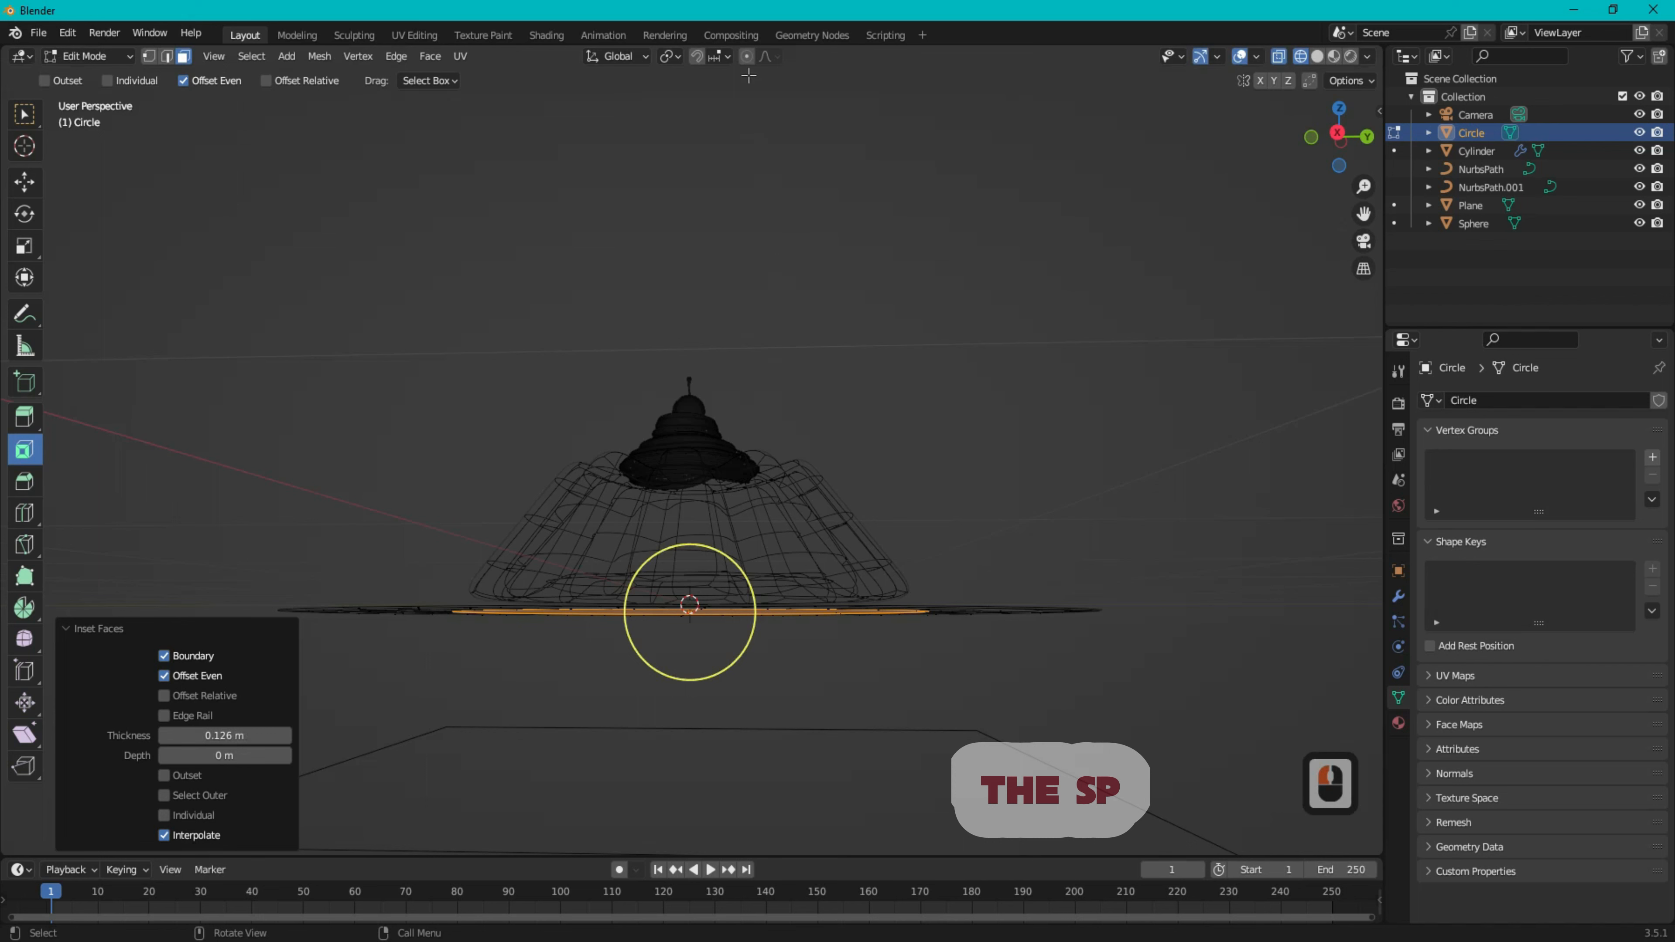
- Lower the inner face about 0.265 m along Z with smooth proportional editing to form a dish, and return to Object Mode
{"action": "left_click", "coordinate": [747, 58]}
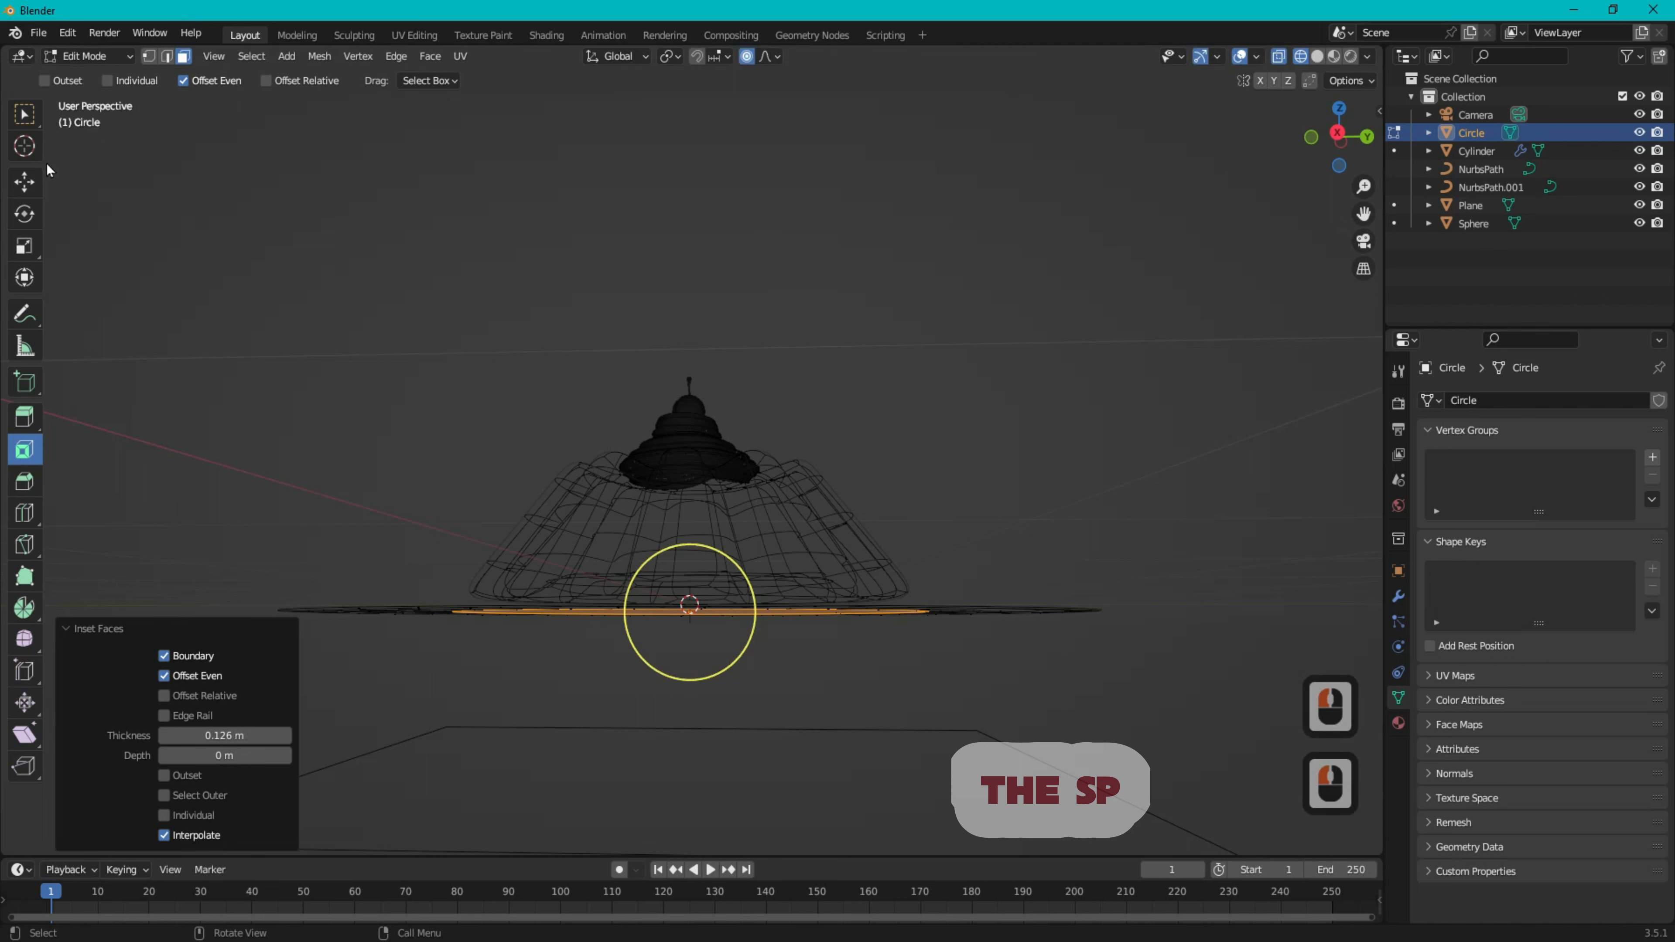
{"action": "left_click", "coordinate": [26, 180]}
{"action": "left_click_drag", "start_coordinate": [689, 542], "coordinate": [698, 574]}
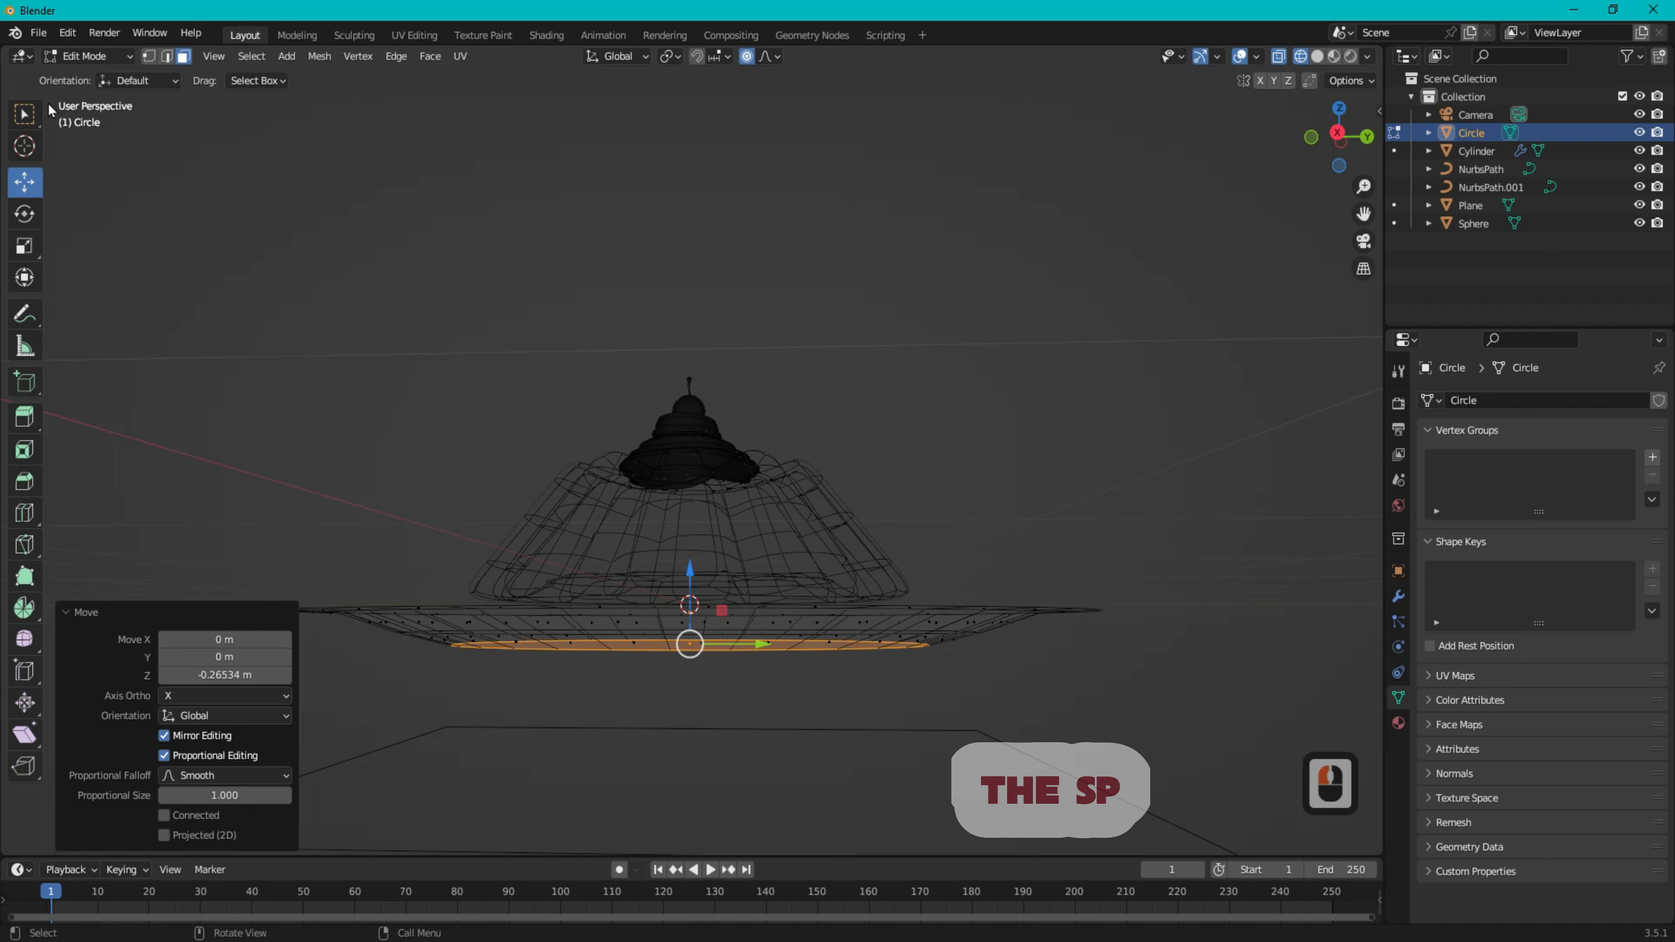
{"action": "left_click", "coordinate": [89, 57]}
{"action": "left_click", "coordinate": [91, 66]}
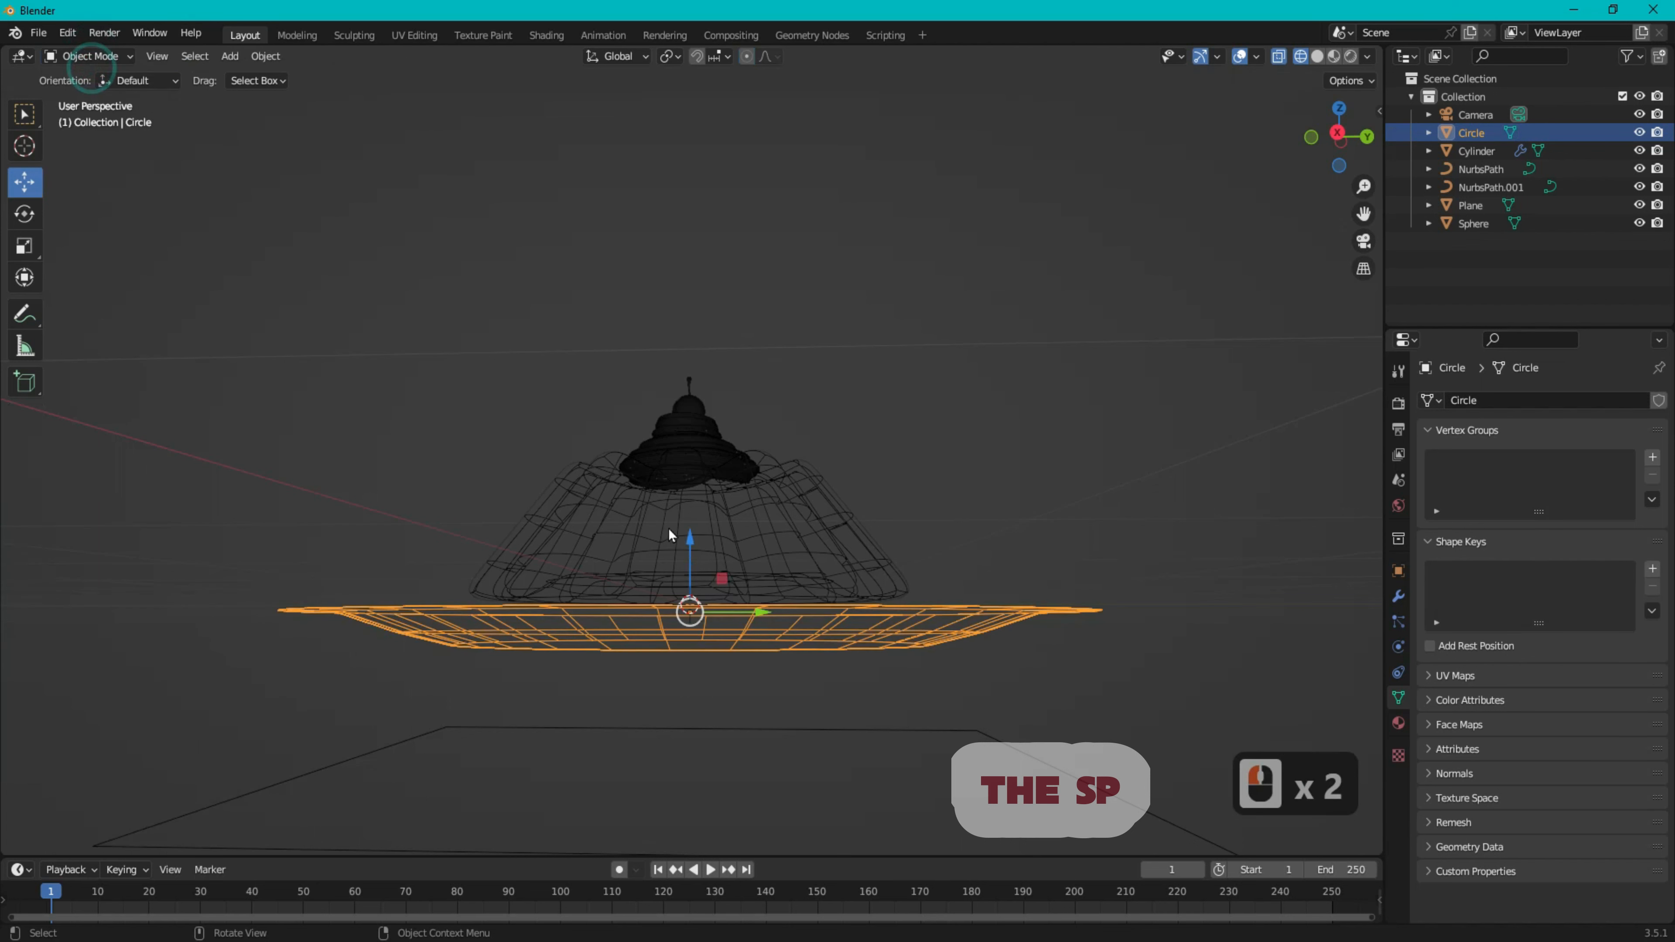
- Raise the dish along Z until its inner floor sits just beneath the cake's base
{"action": "left_click", "coordinate": [1312, 135]}
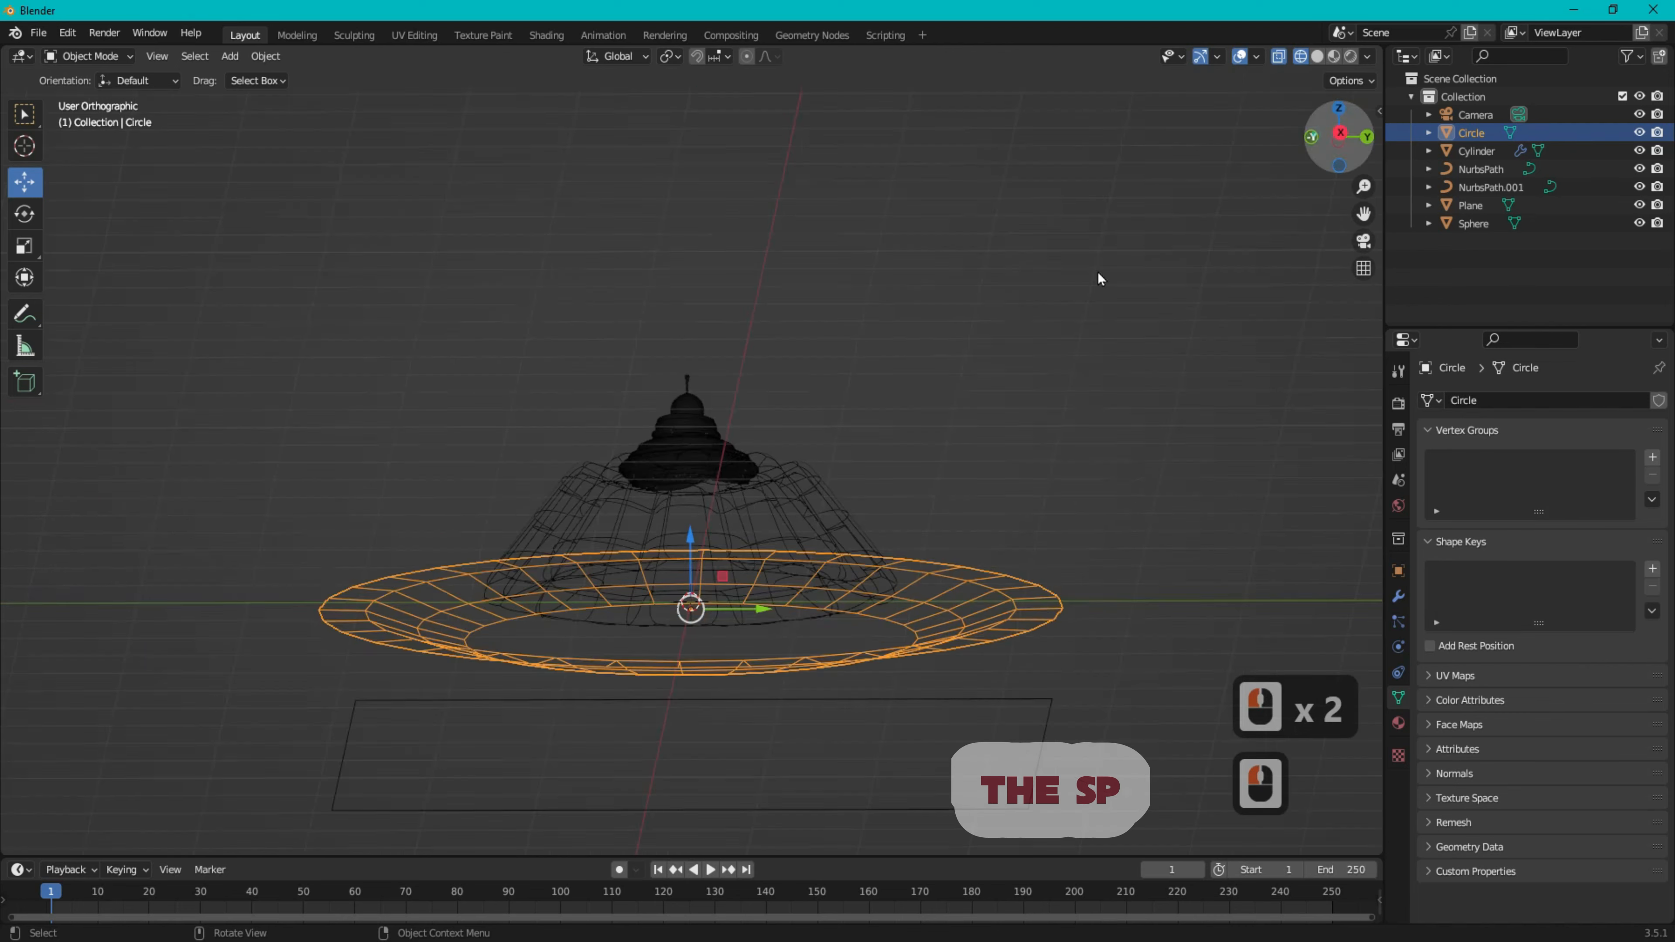
{"action": "left_click_drag", "start_coordinate": [689, 541], "coordinate": [700, 510]}
{"action": "left_click", "coordinate": [1008, 583]}
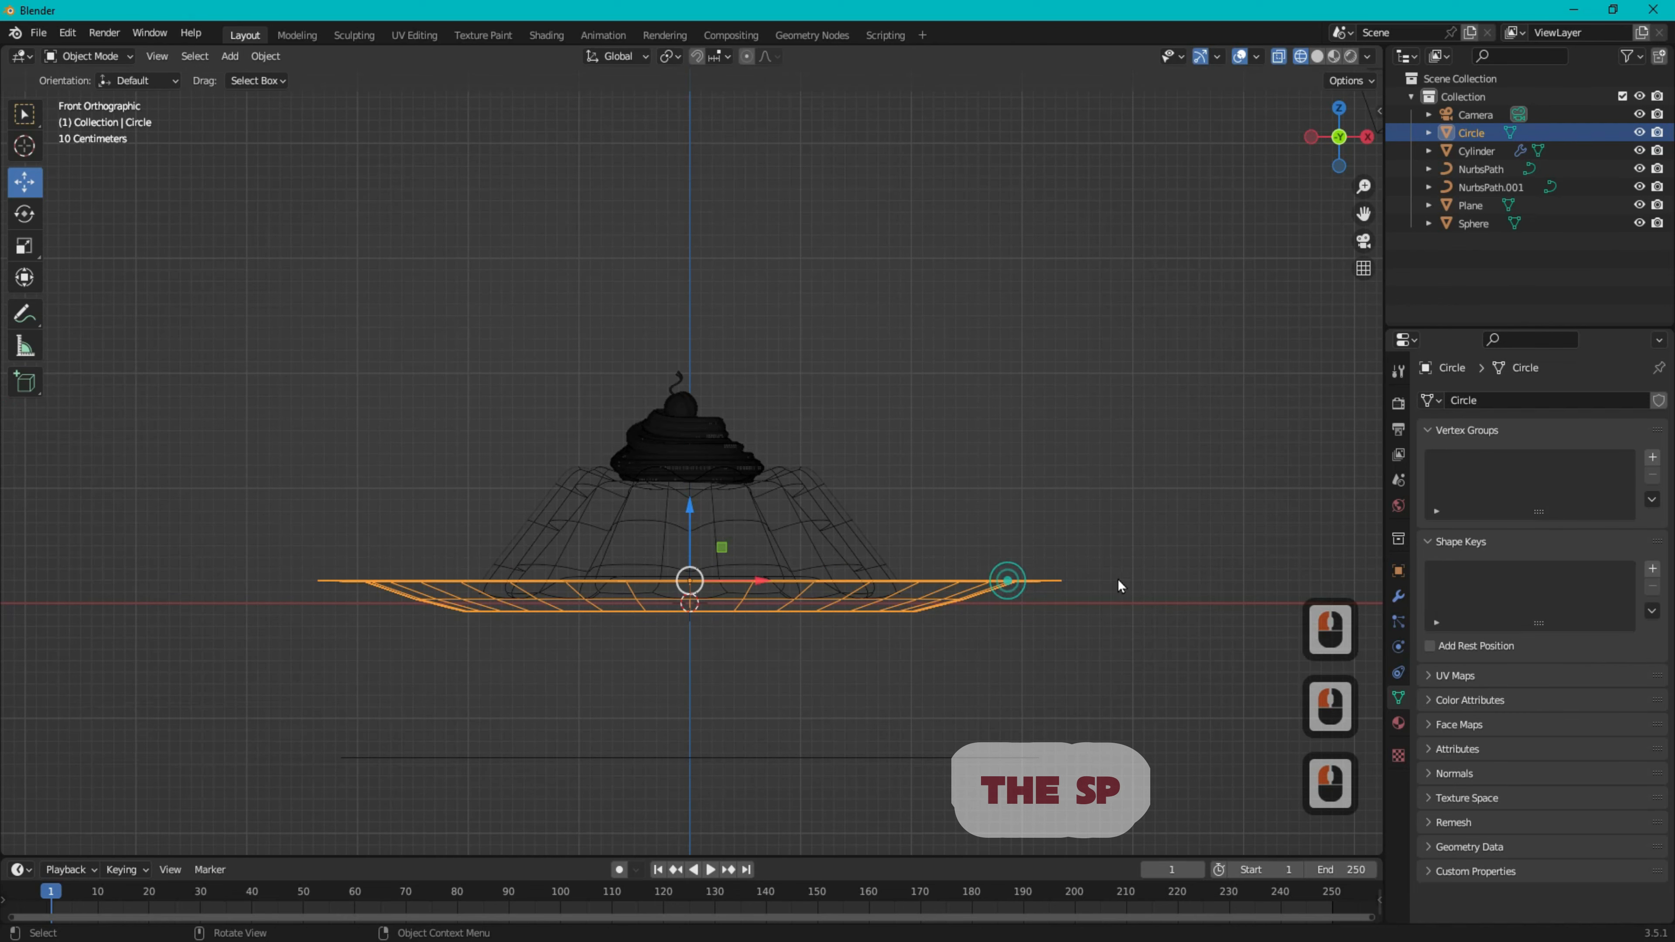
- Add a Solidify modifier with a thickness of 0.04 m to the dish and apply it
{"action": "left_click", "coordinate": [1398, 596]}
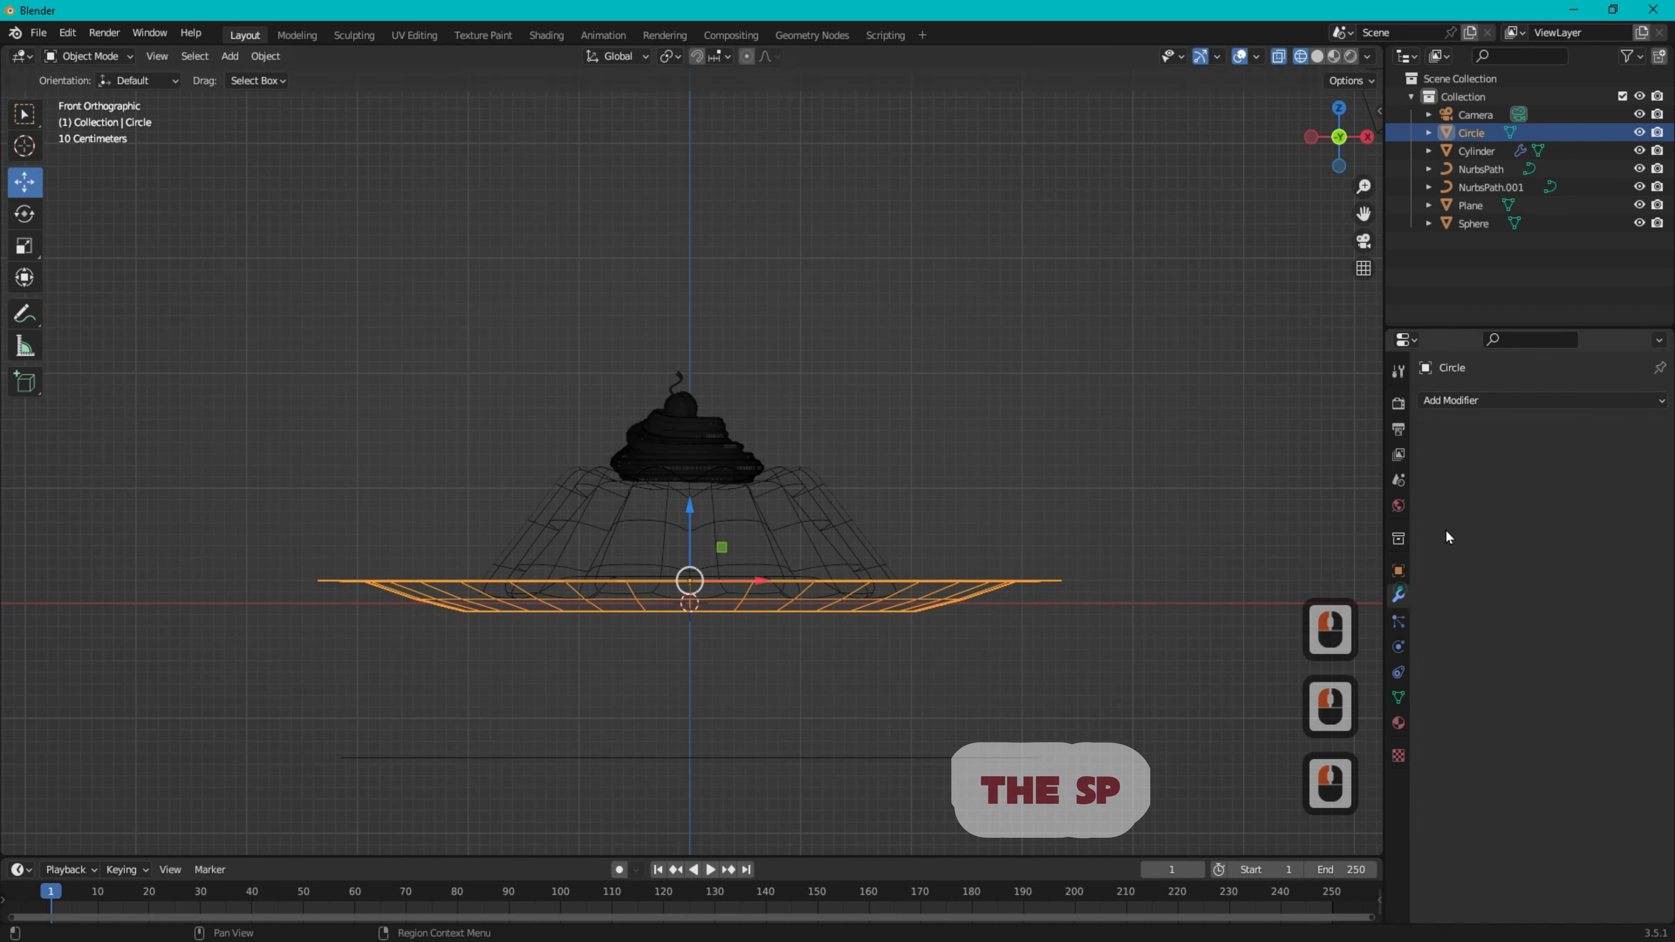
{"action": "left_click", "coordinate": [1458, 400]}
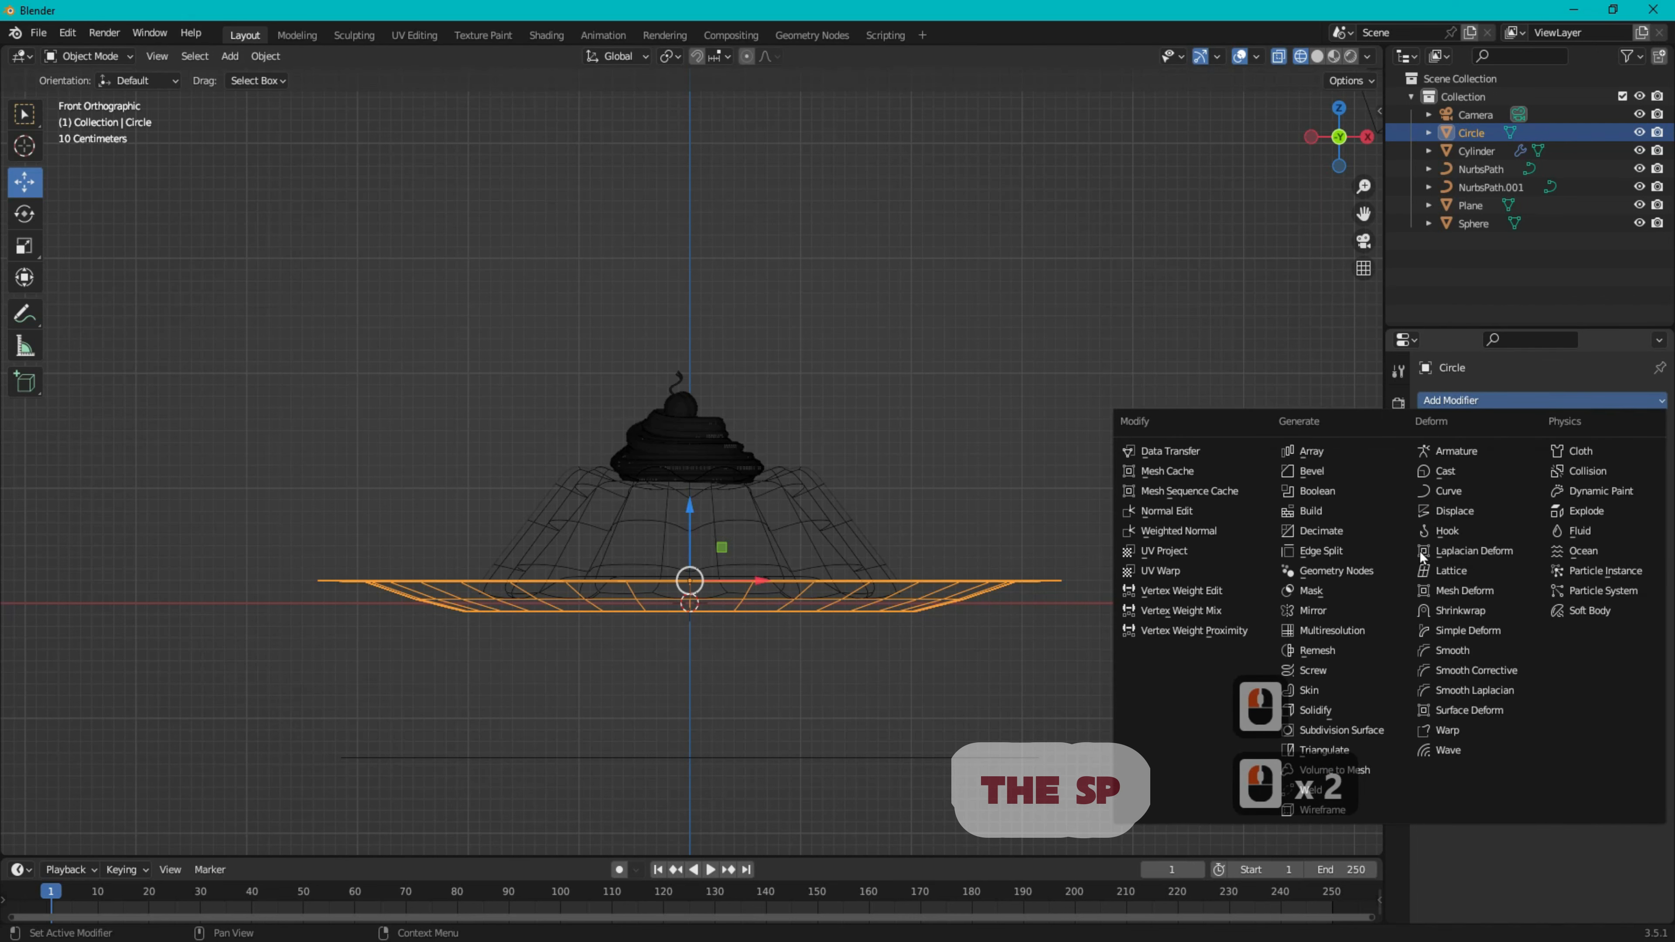
{"action": "left_click", "coordinate": [1312, 710]}
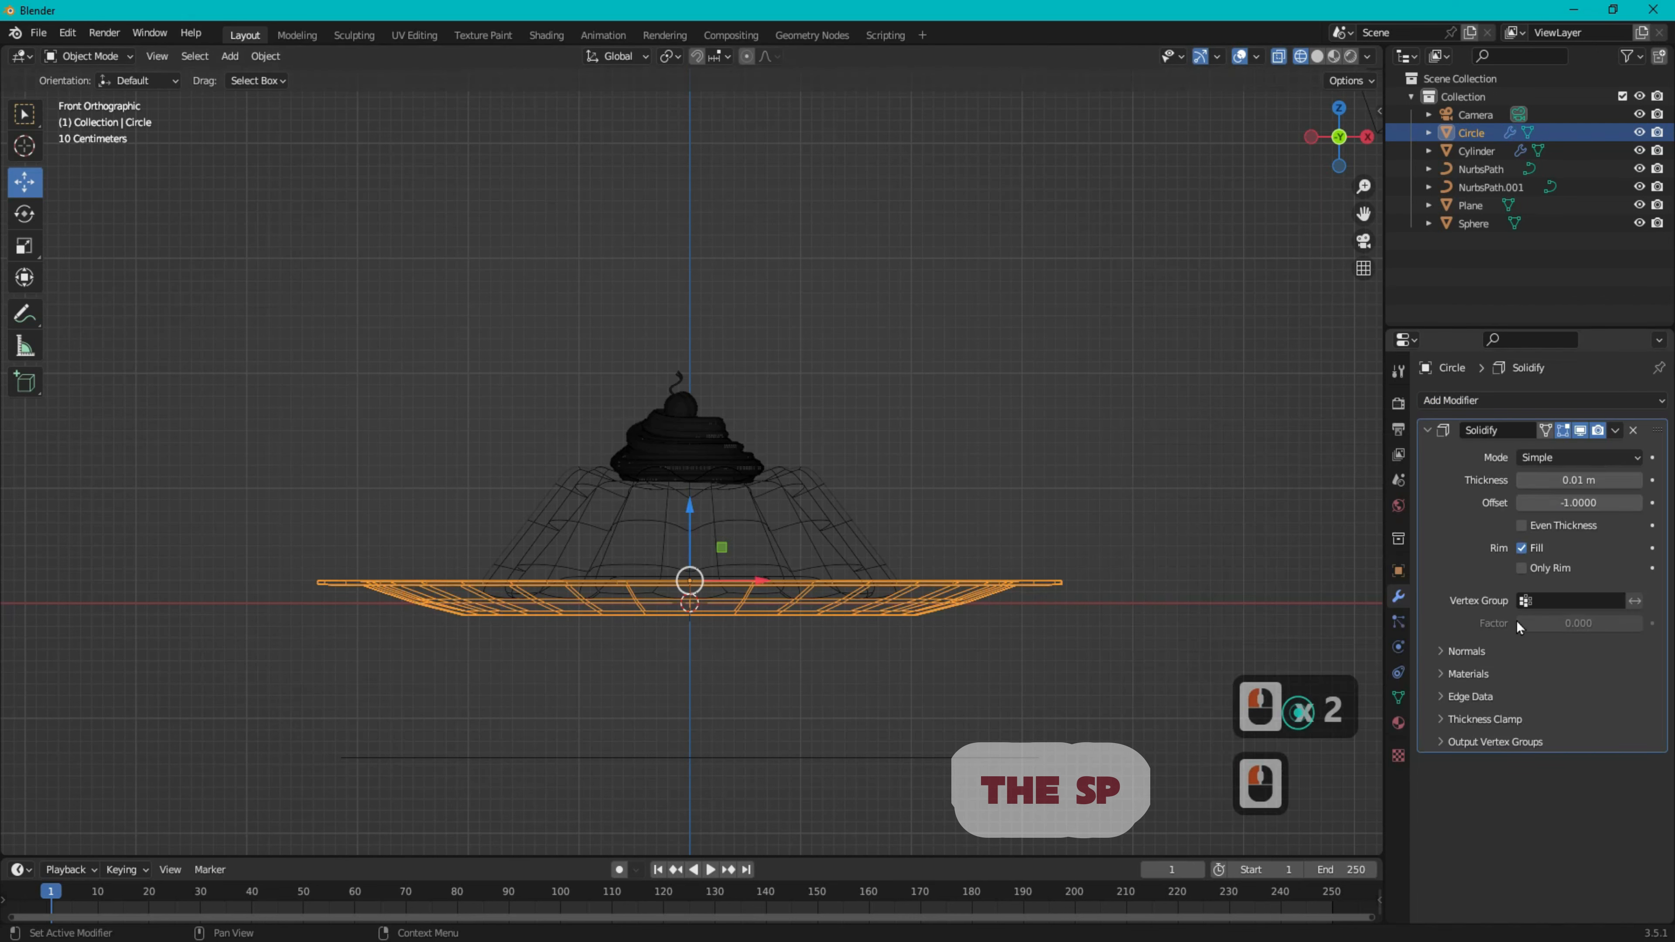
{"action": "left_click", "coordinate": [1637, 480]}
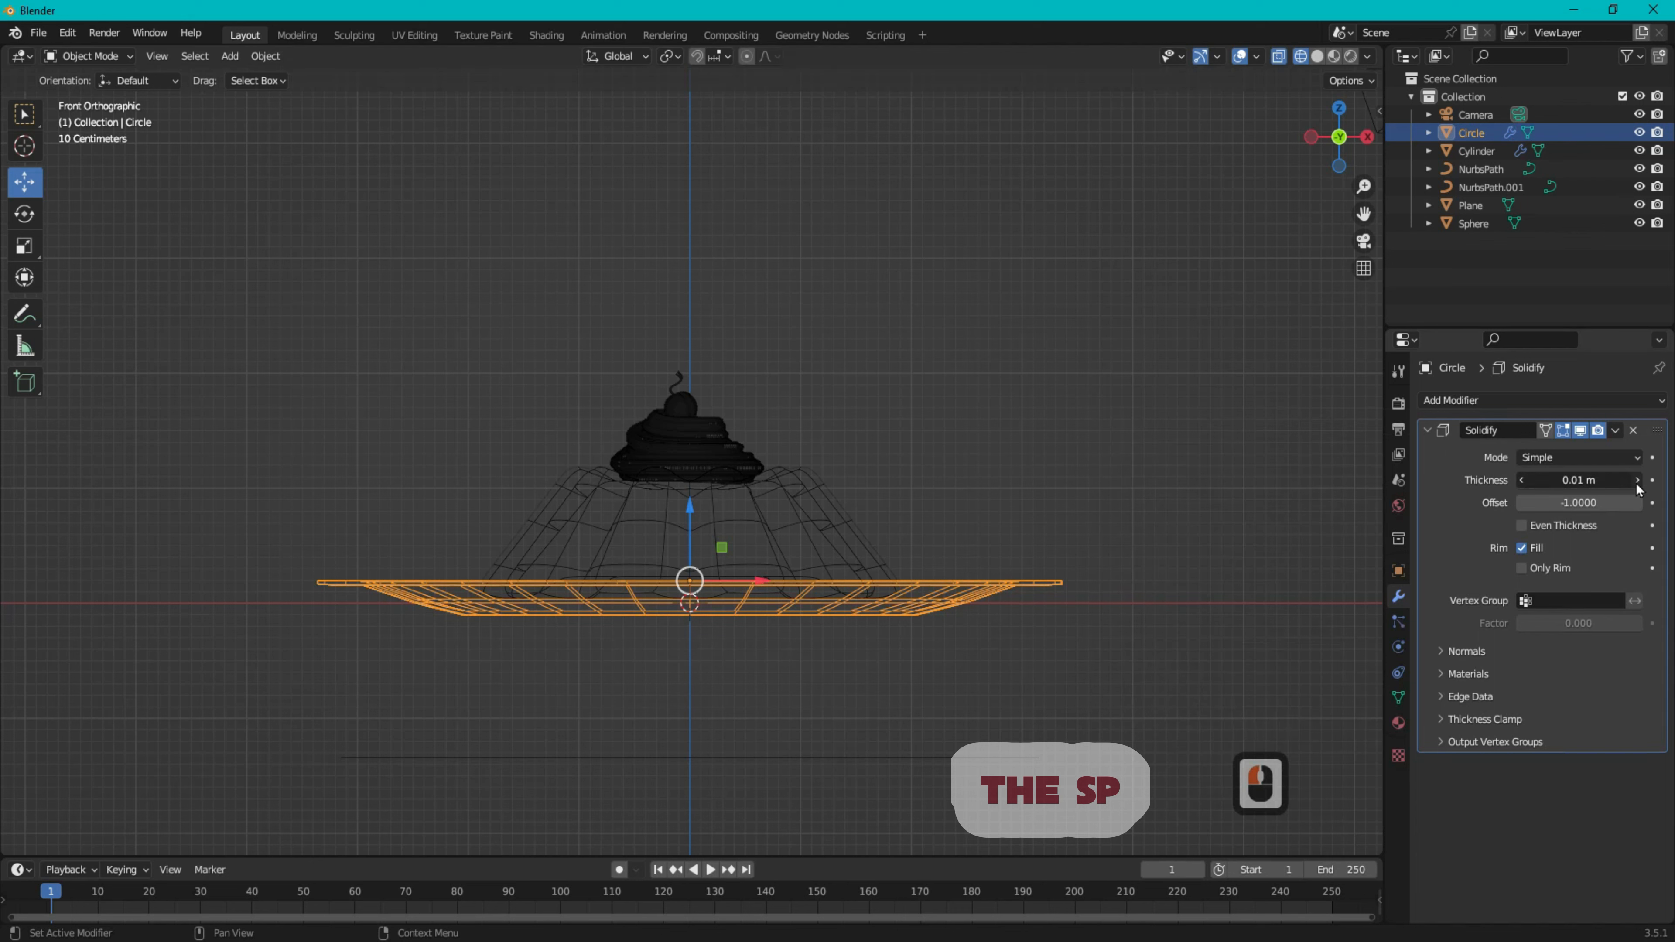
{"action": "left_click", "coordinate": [1637, 480]}
{"action": "left_click", "coordinate": [1636, 480]}
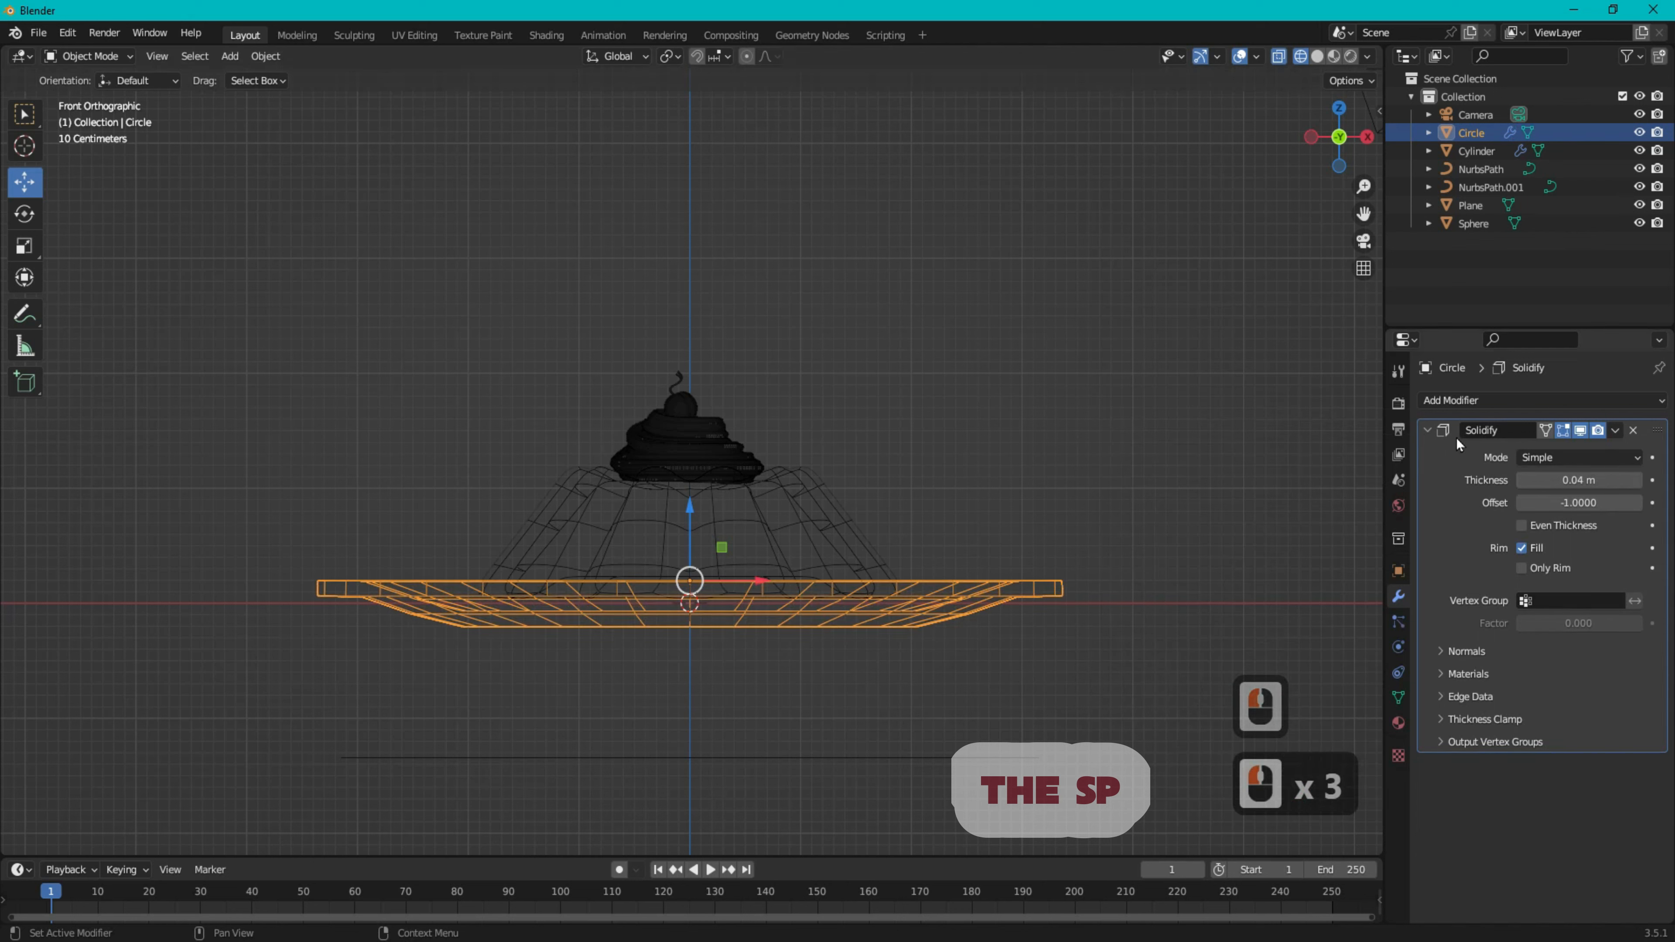
{"action": "left_click", "coordinate": [1615, 430]}
{"action": "left_click", "coordinate": [1558, 451]}
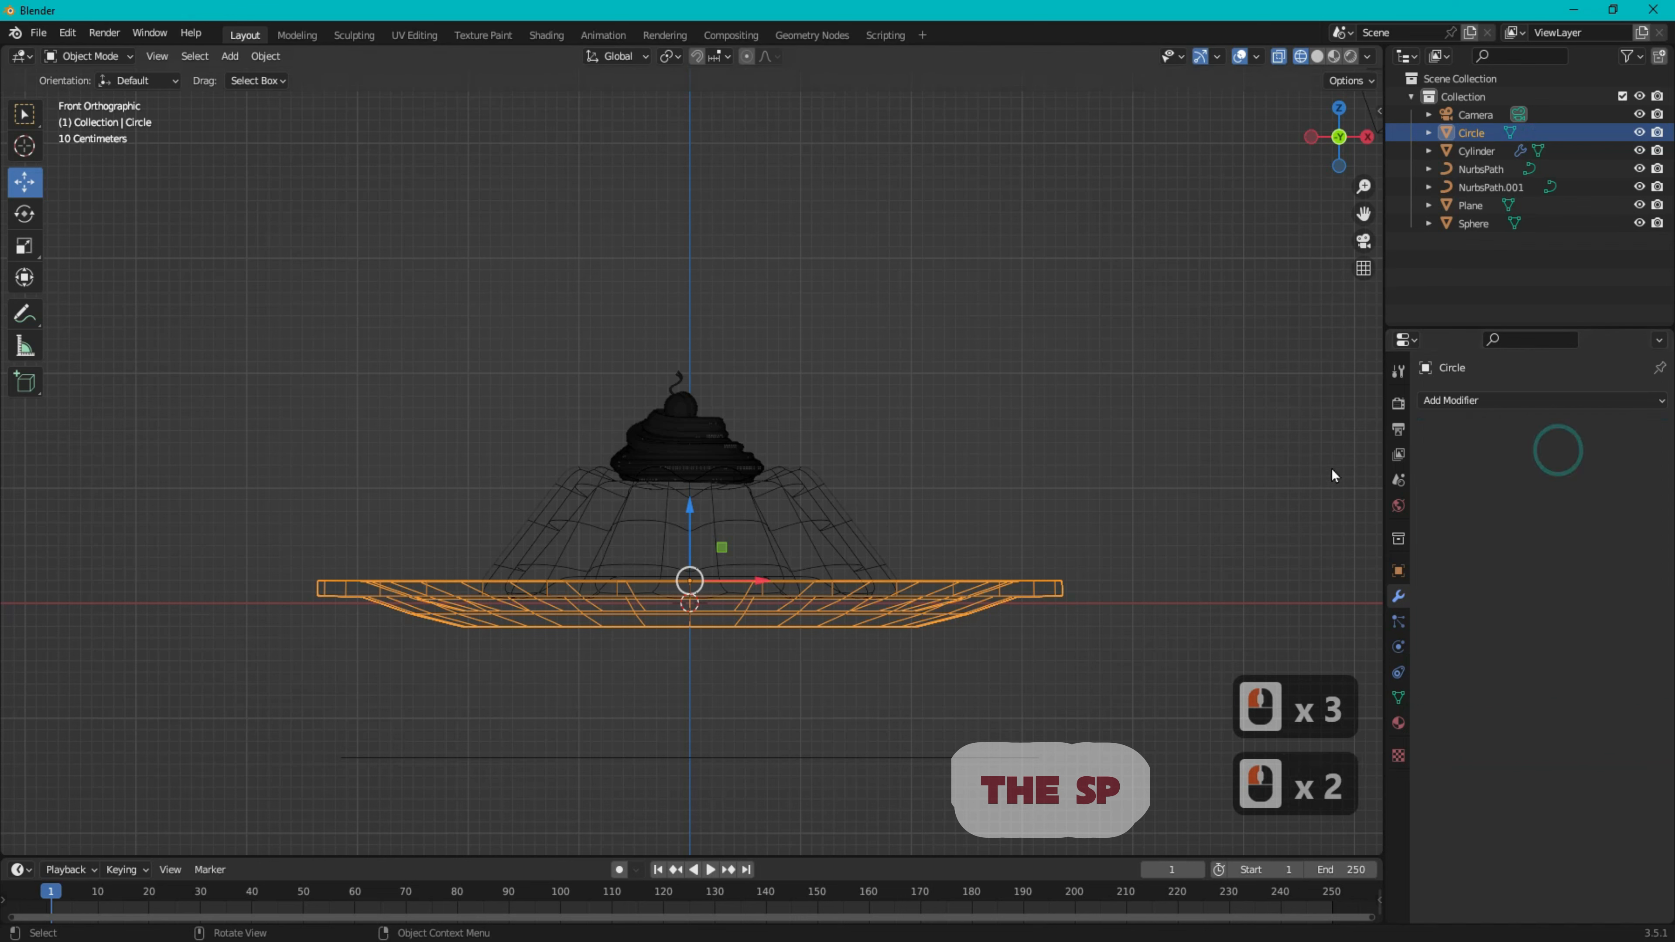
- Display the scene in solid shading and add a Subdivision Surface modifier to the dish with viewport and render levels of 3
{"action": "left_click", "coordinate": [1317, 56]}
{"action": "left_click_drag", "start_coordinate": [1328, 164], "coordinate": [1309, 149]}
{"action": "left_click", "coordinate": [1485, 399]}
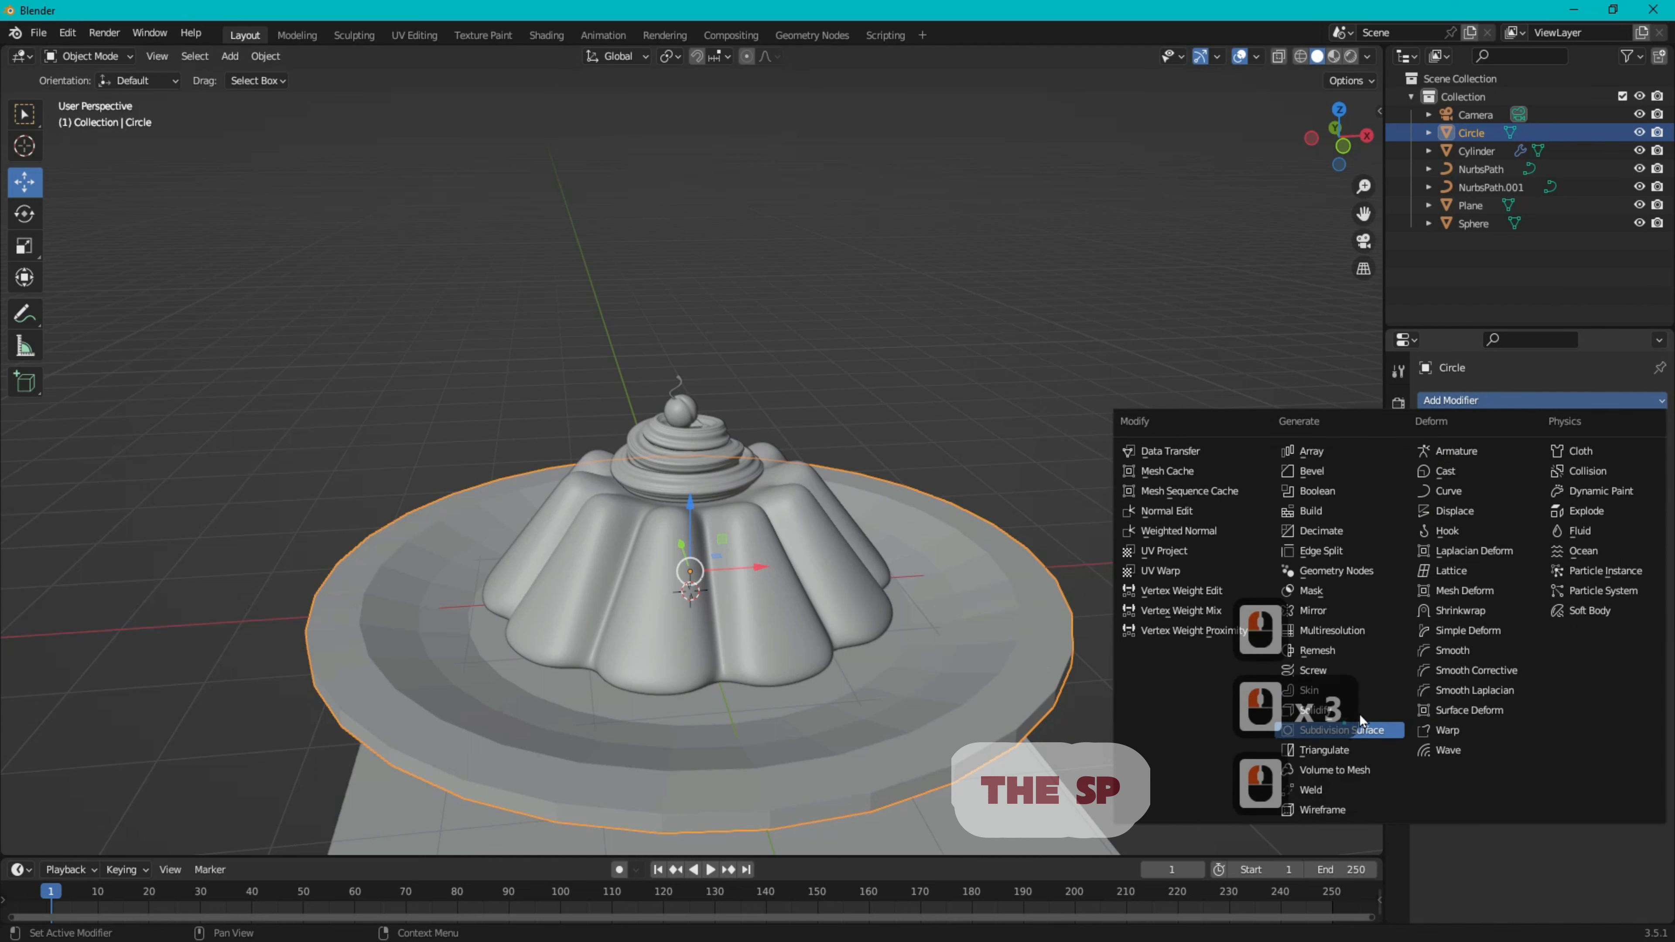
{"action": "left_click", "coordinate": [1345, 730]}
{"action": "left_click", "coordinate": [1635, 487]}
{"action": "left_click", "coordinate": [1635, 487]}
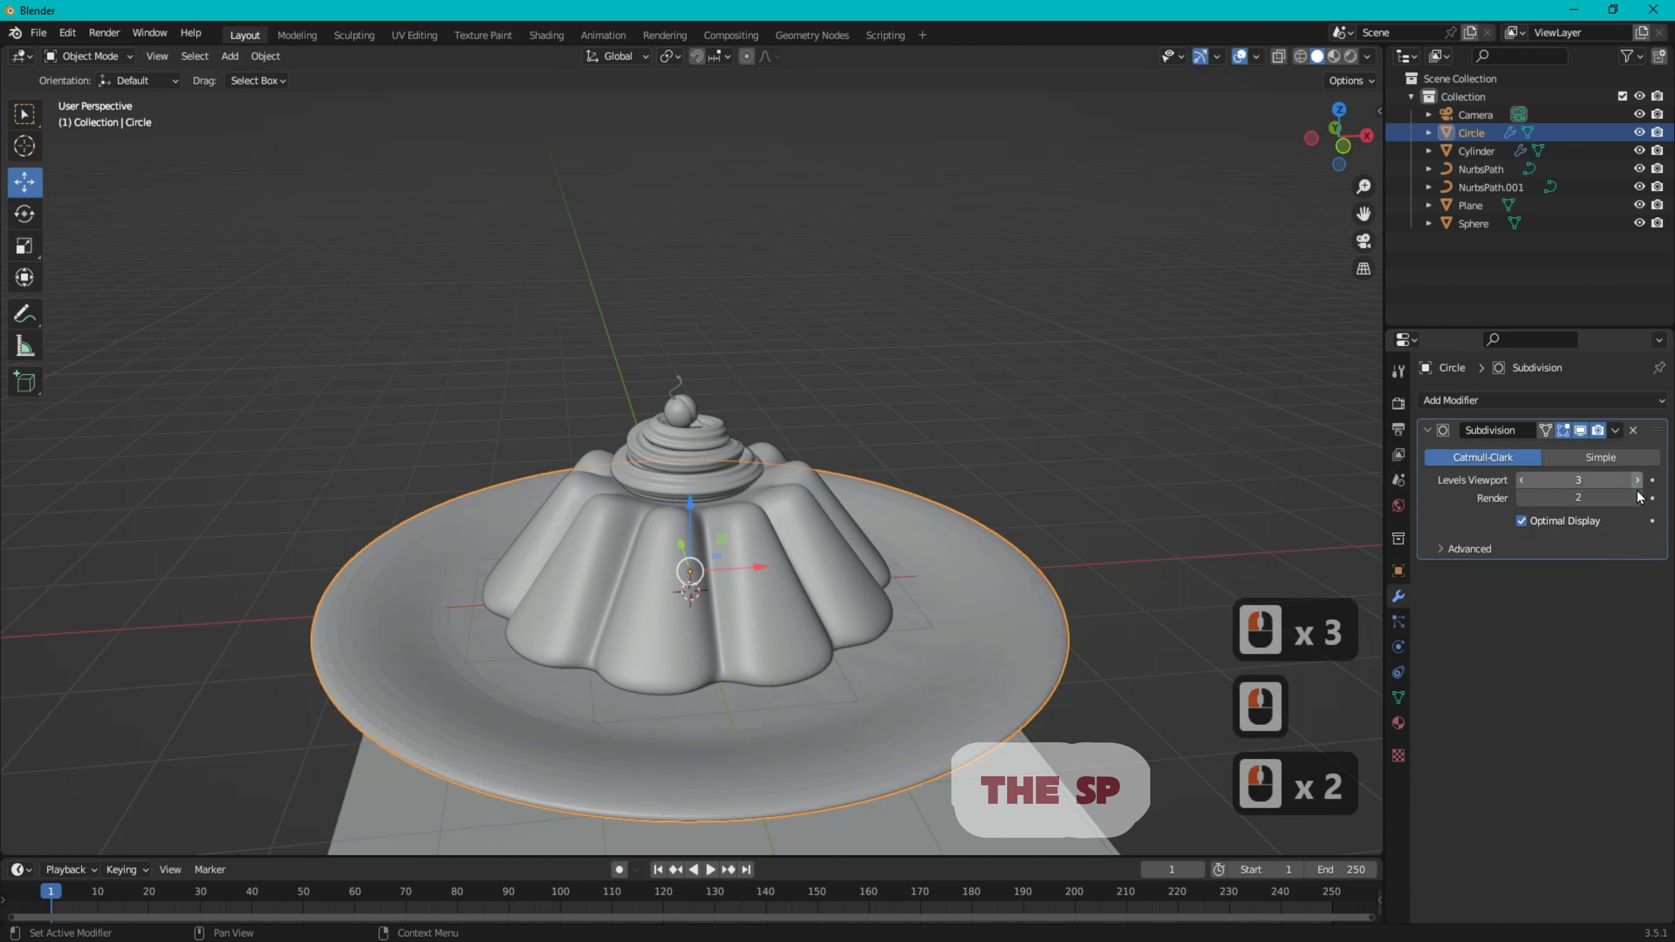
{"action": "left_click", "coordinate": [1641, 500]}
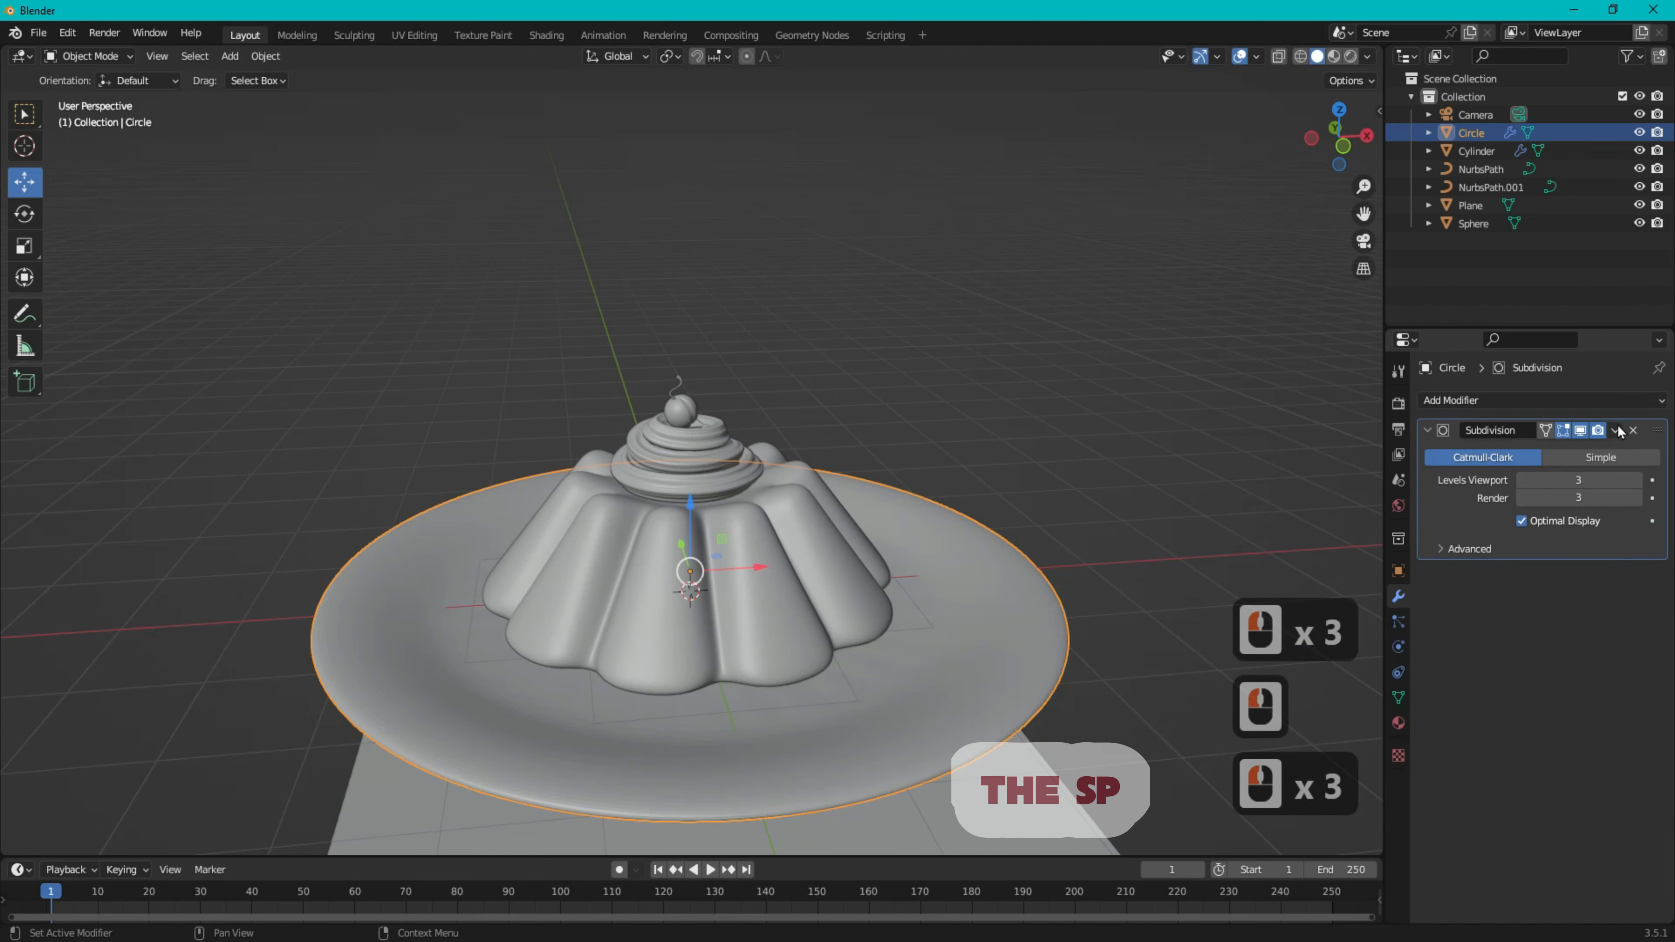
- Apply the Subdivision modifier on the dish, shade the dish smooth, and clear the selection
{"action": "left_click", "coordinate": [1615, 430]}
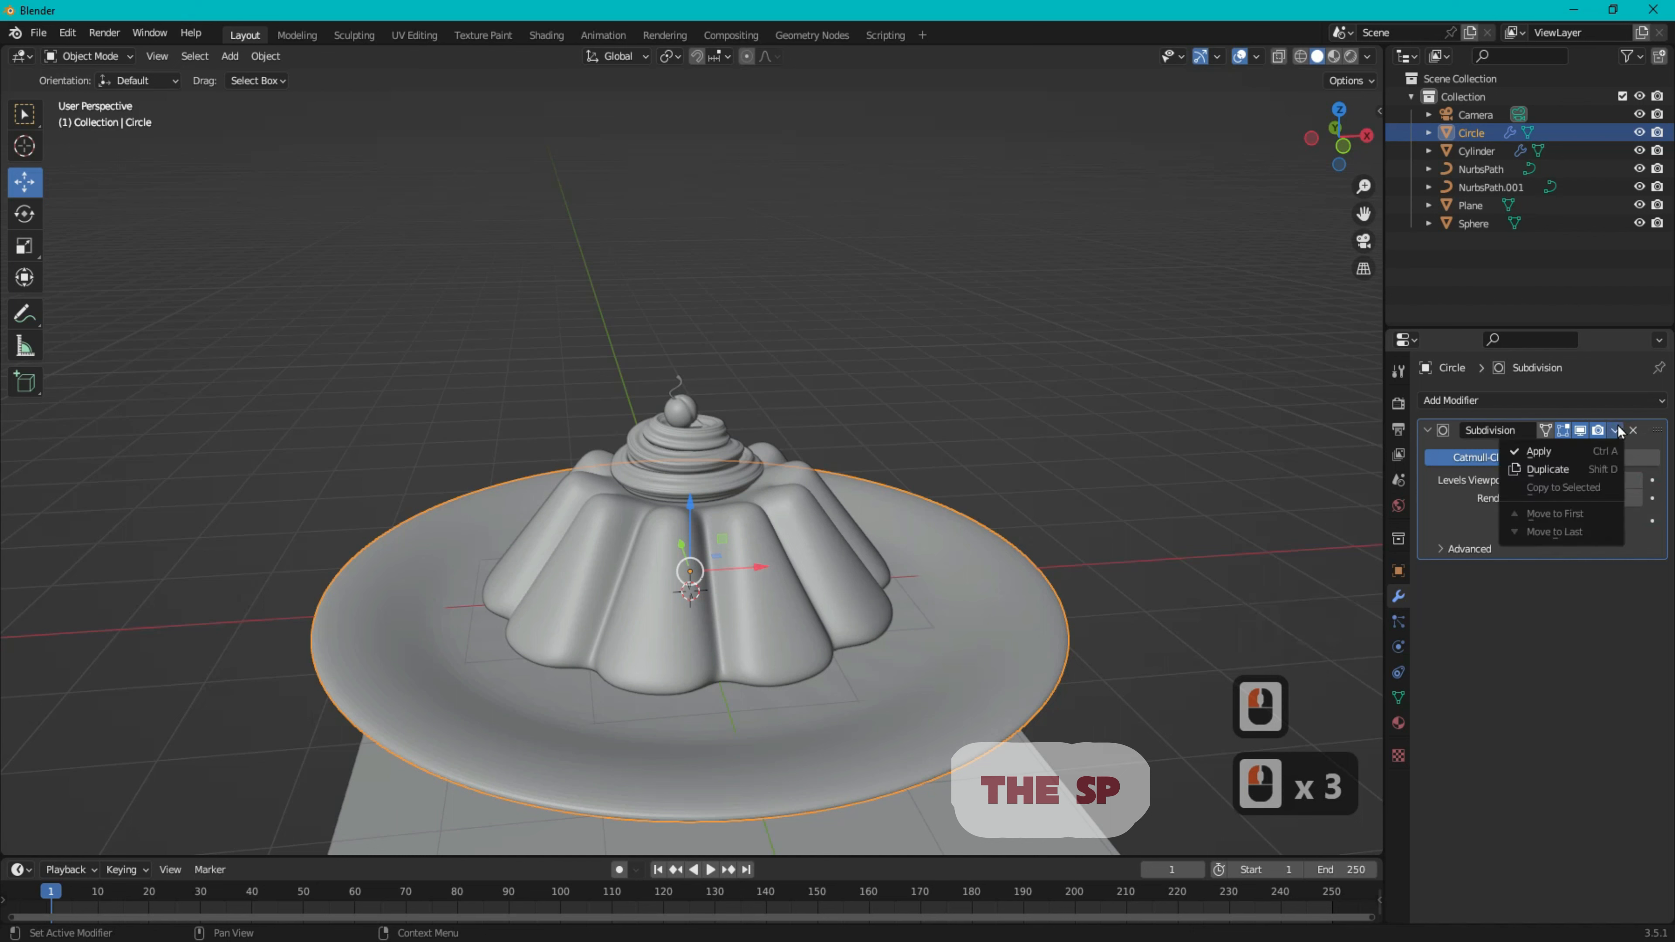
{"action": "left_click", "coordinate": [1567, 454]}
{"action": "right_click", "coordinate": [944, 539]}
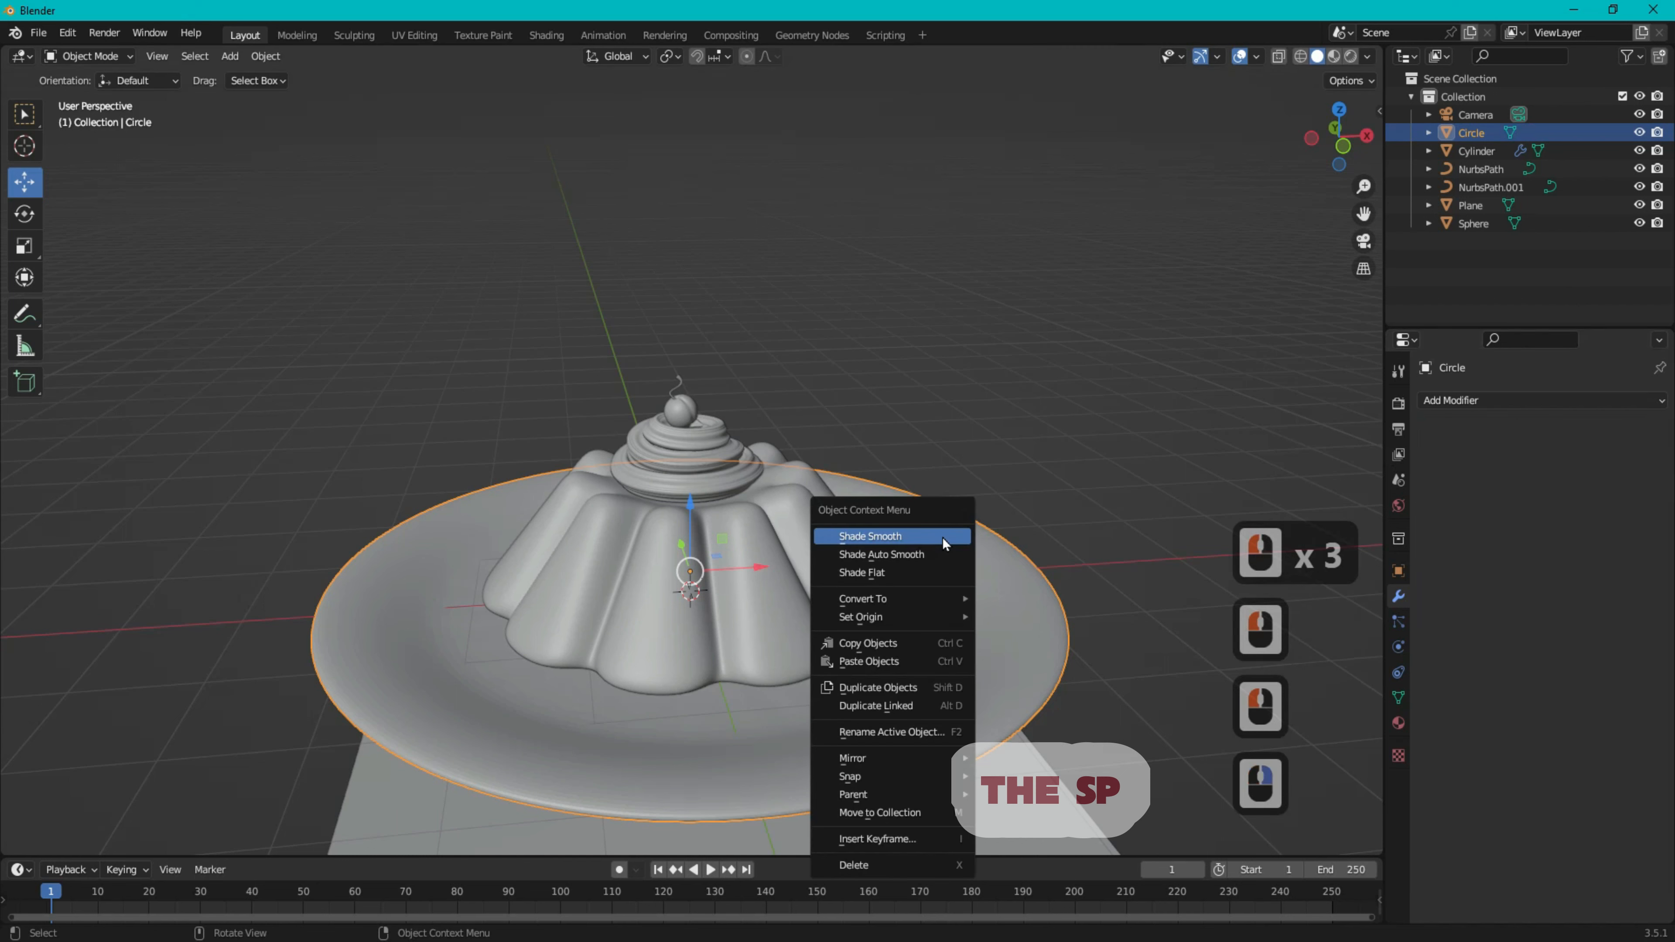
{"action": "left_click", "coordinate": [940, 537]}
{"action": "left_click", "coordinate": [1075, 460]}
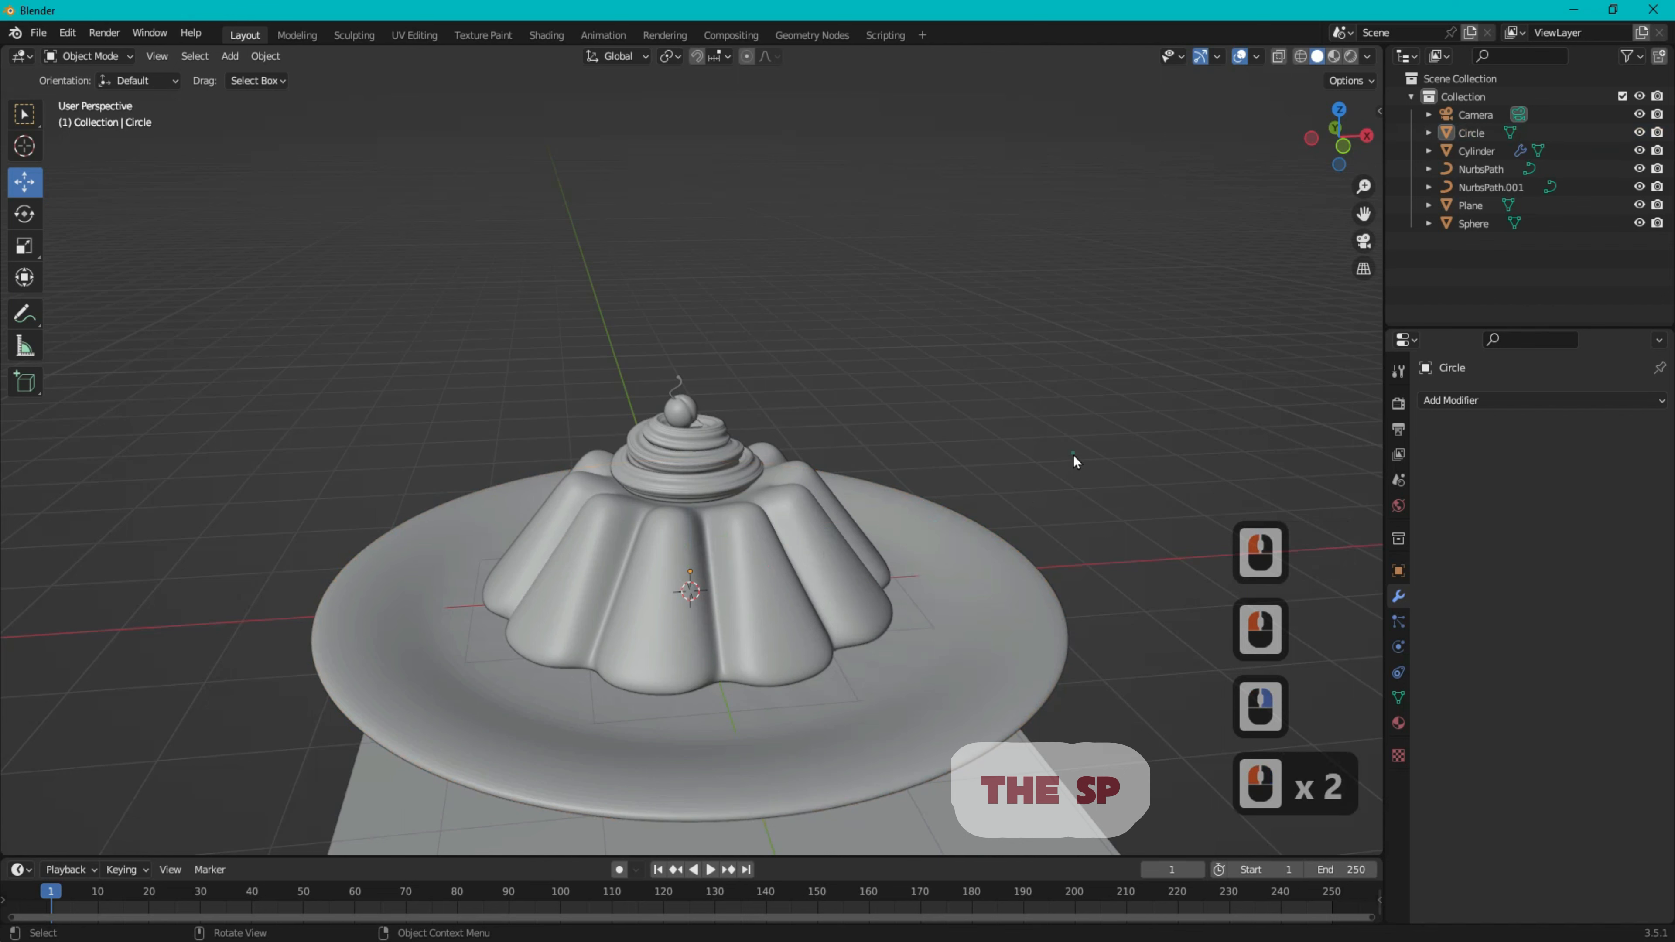
- Raise the plane about 0.947 m along Z toward the underside of the dish
{"action": "mouse_move", "coordinate": [1336, 126]}
{"action": "left_mouse_down"}
{"action": "mouse_move", "coordinate": [1336, 98]}
{"action": "mouse_move", "coordinate": [1332, 124]}
{"action": "left_mouse_up"}
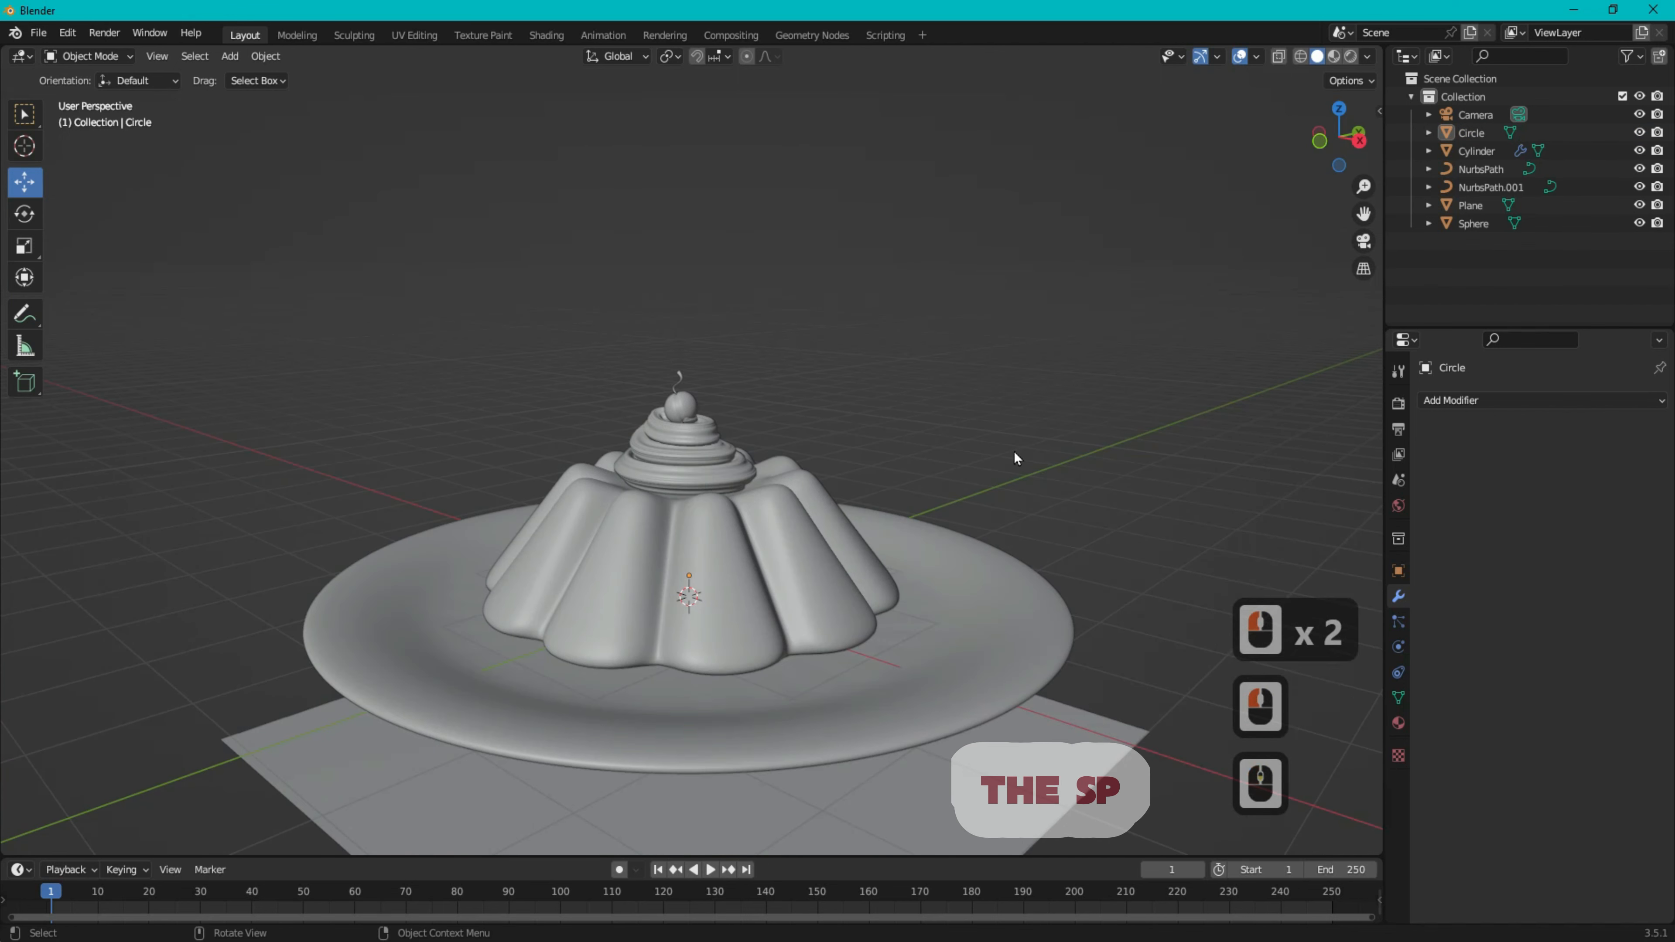
{"action": "scroll", "coordinate": [1014, 451], "scroll_direction": "down", "scroll_amount": 4}
{"action": "left_click", "coordinate": [822, 584]}
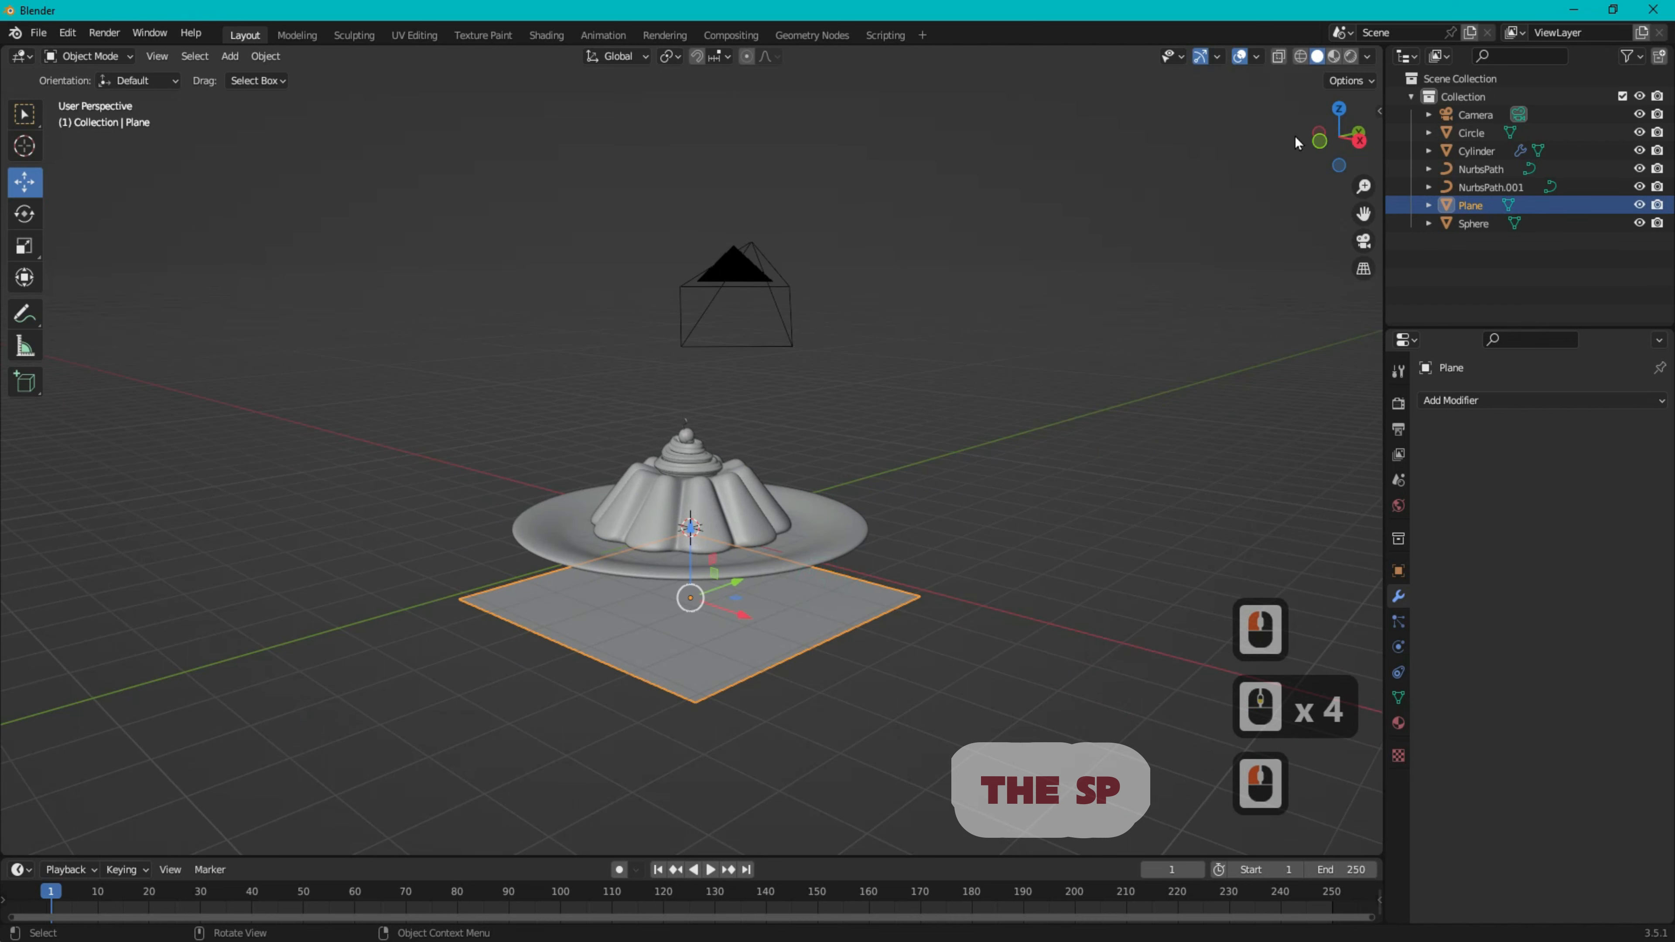
{"action": "left_click", "coordinate": [1319, 140]}
{"action": "left_click_drag", "start_coordinate": [688, 538], "coordinate": [688, 484]}
- Scale the plane up uniformly by about 2.95 so it extends well beyond the dish
{"action": "left_click_drag", "start_coordinate": [1315, 152], "coordinate": [1260, 152]}
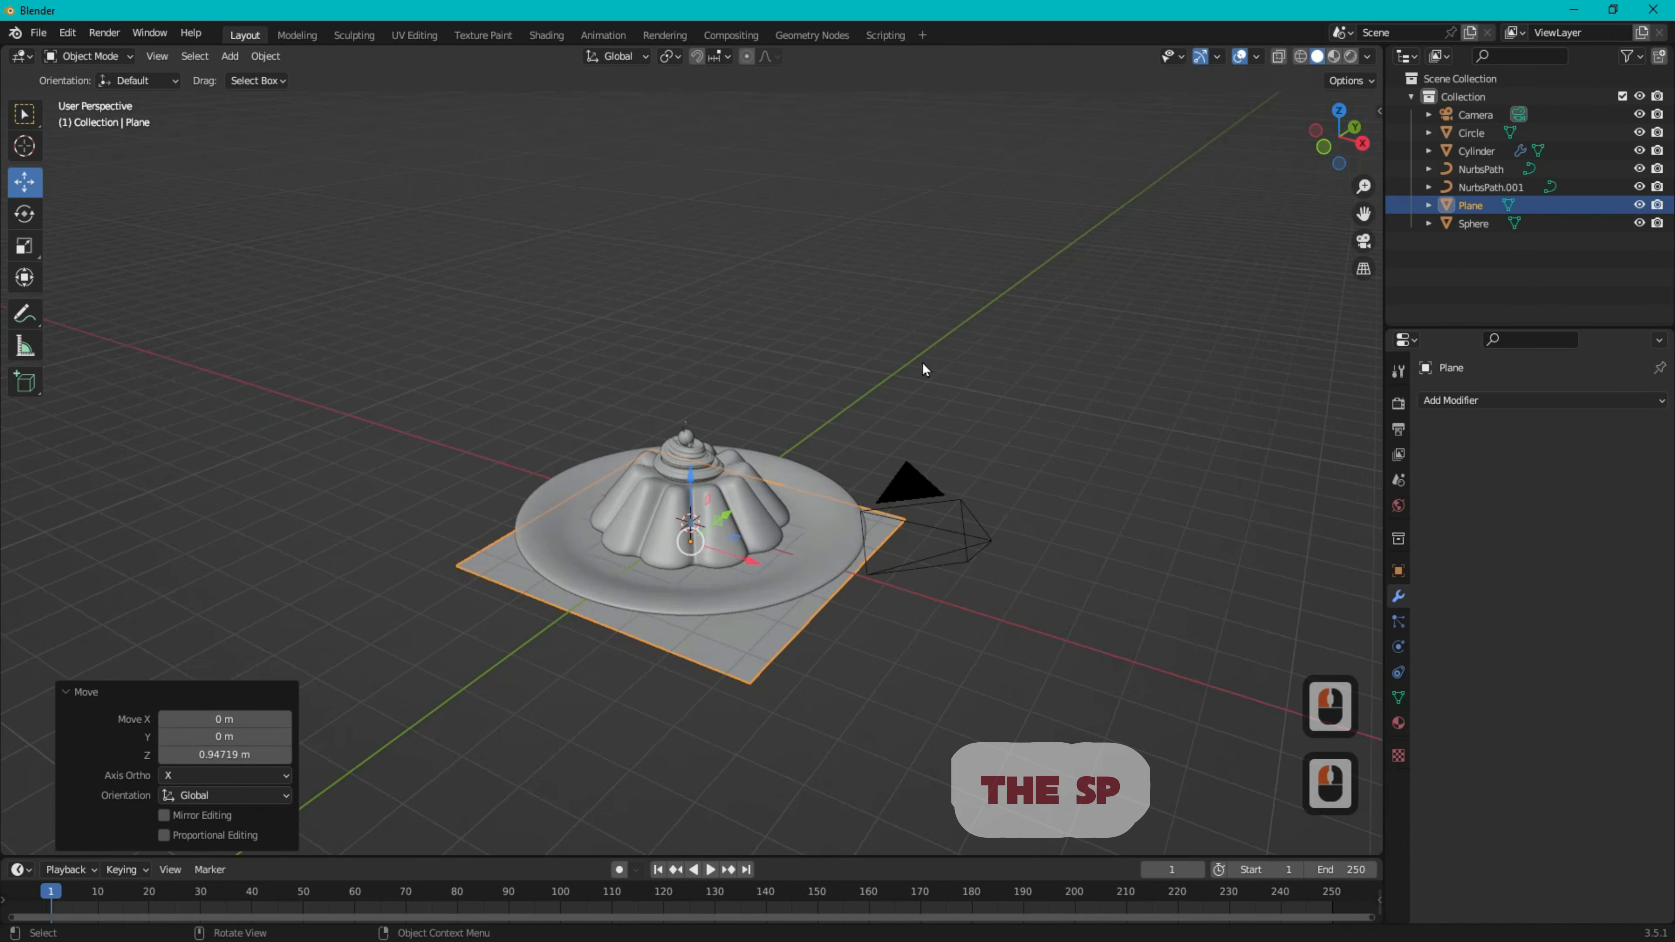
{"action": "key", "text": "s"}
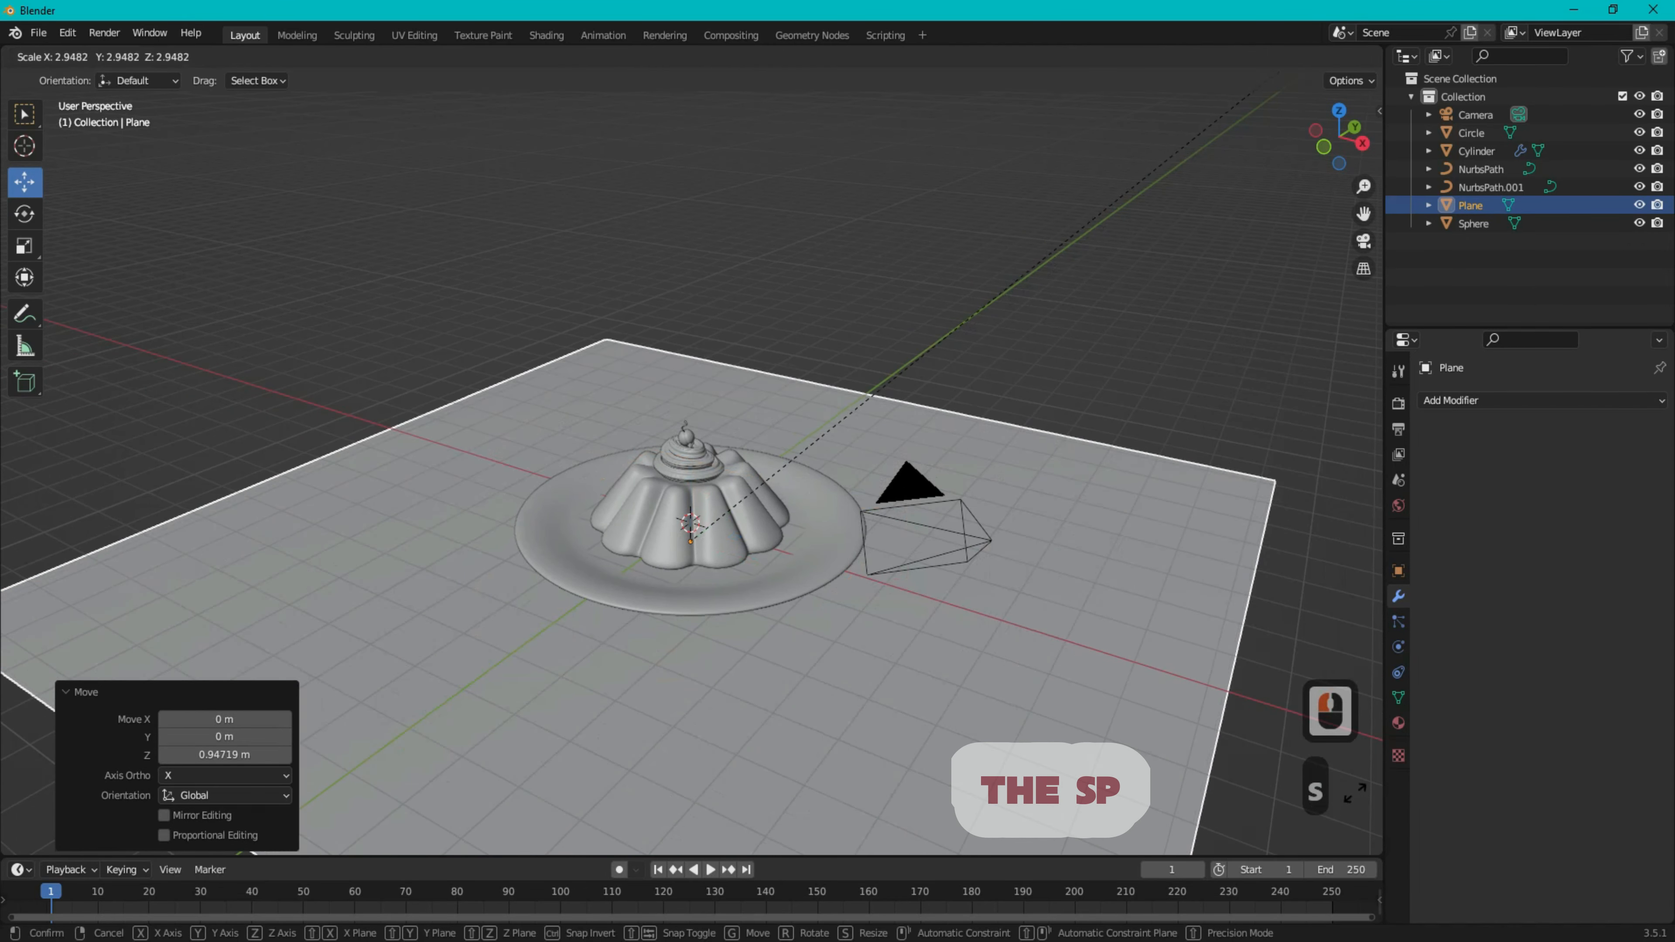
{"action": "left_click", "coordinate": [103, 48]}
{"action": "left_click", "coordinate": [449, 386]}
{"action": "left_click", "coordinate": [460, 400]}
- In Edit Mode, extrude the plane's two adjacent back edges about 10.56 m up along Z to form two walls
{"action": "left_click", "coordinate": [65, 57]}
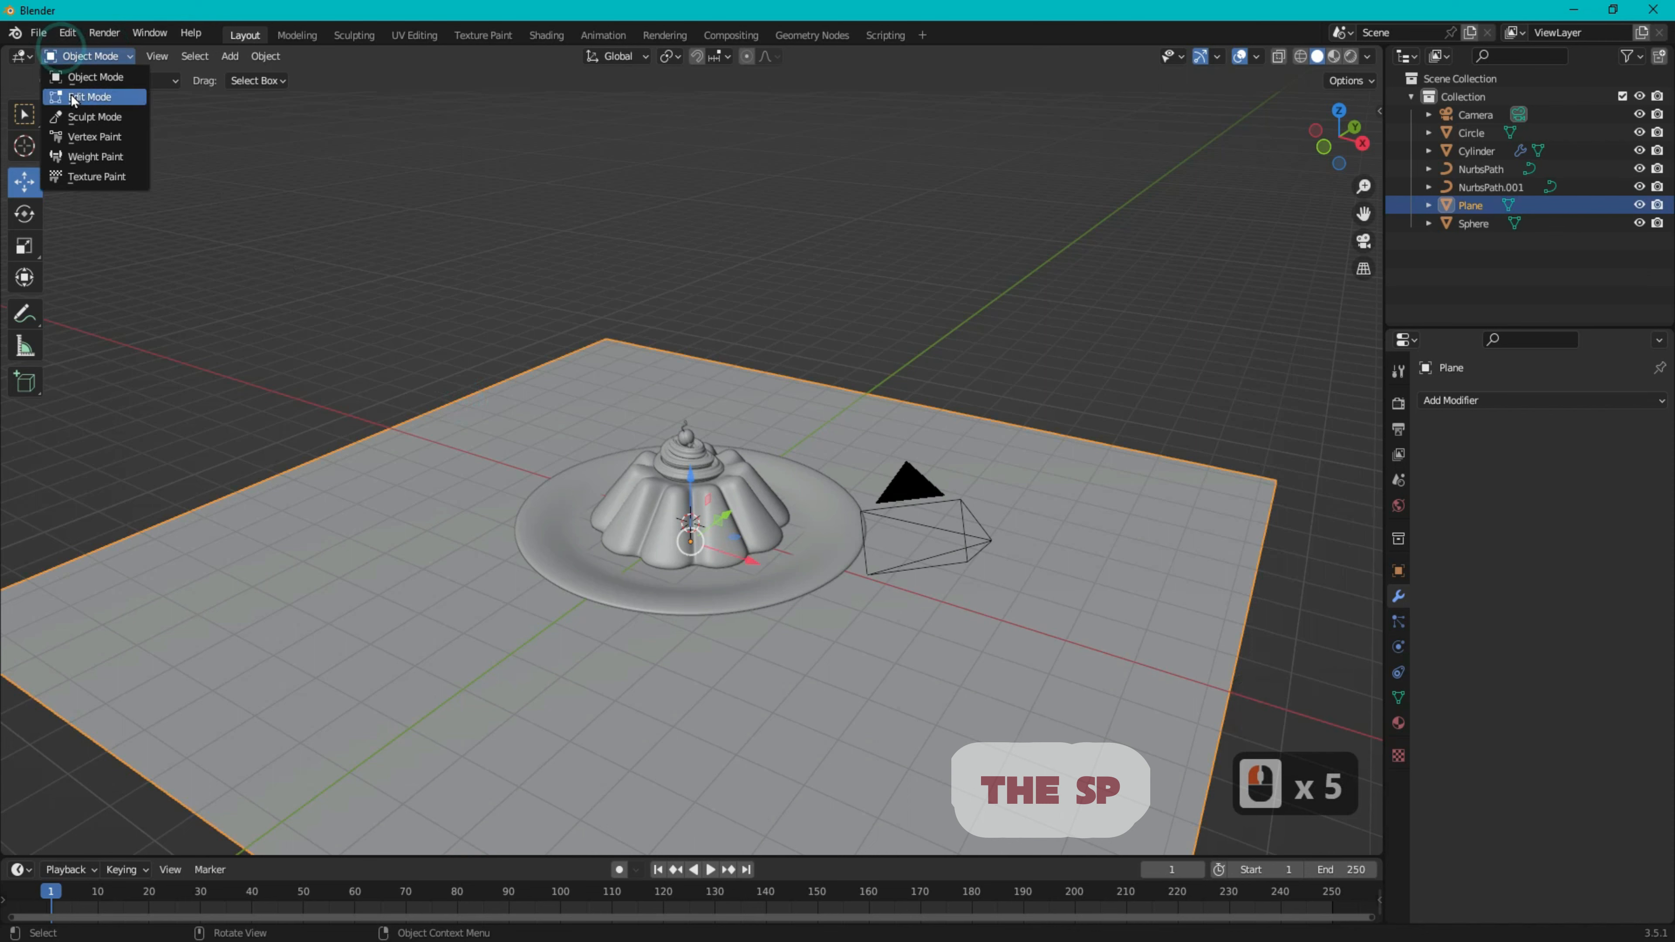
{"action": "left_click", "coordinate": [71, 95]}
{"action": "left_click", "coordinate": [165, 56]}
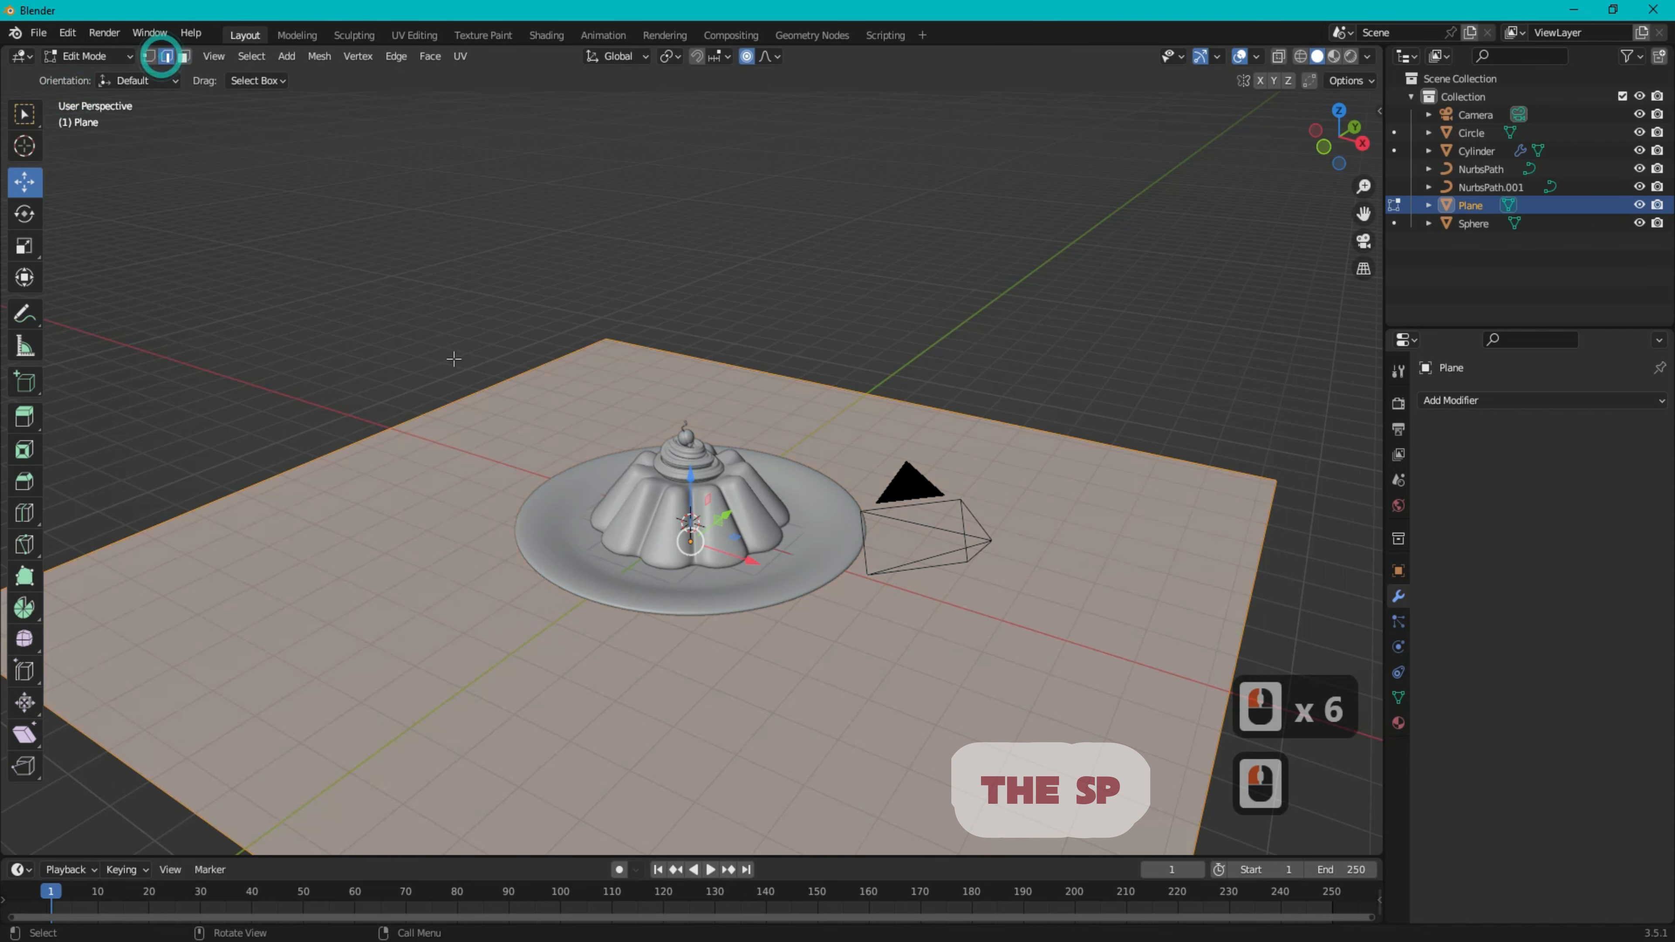
{"action": "left_click", "coordinate": [472, 395]}
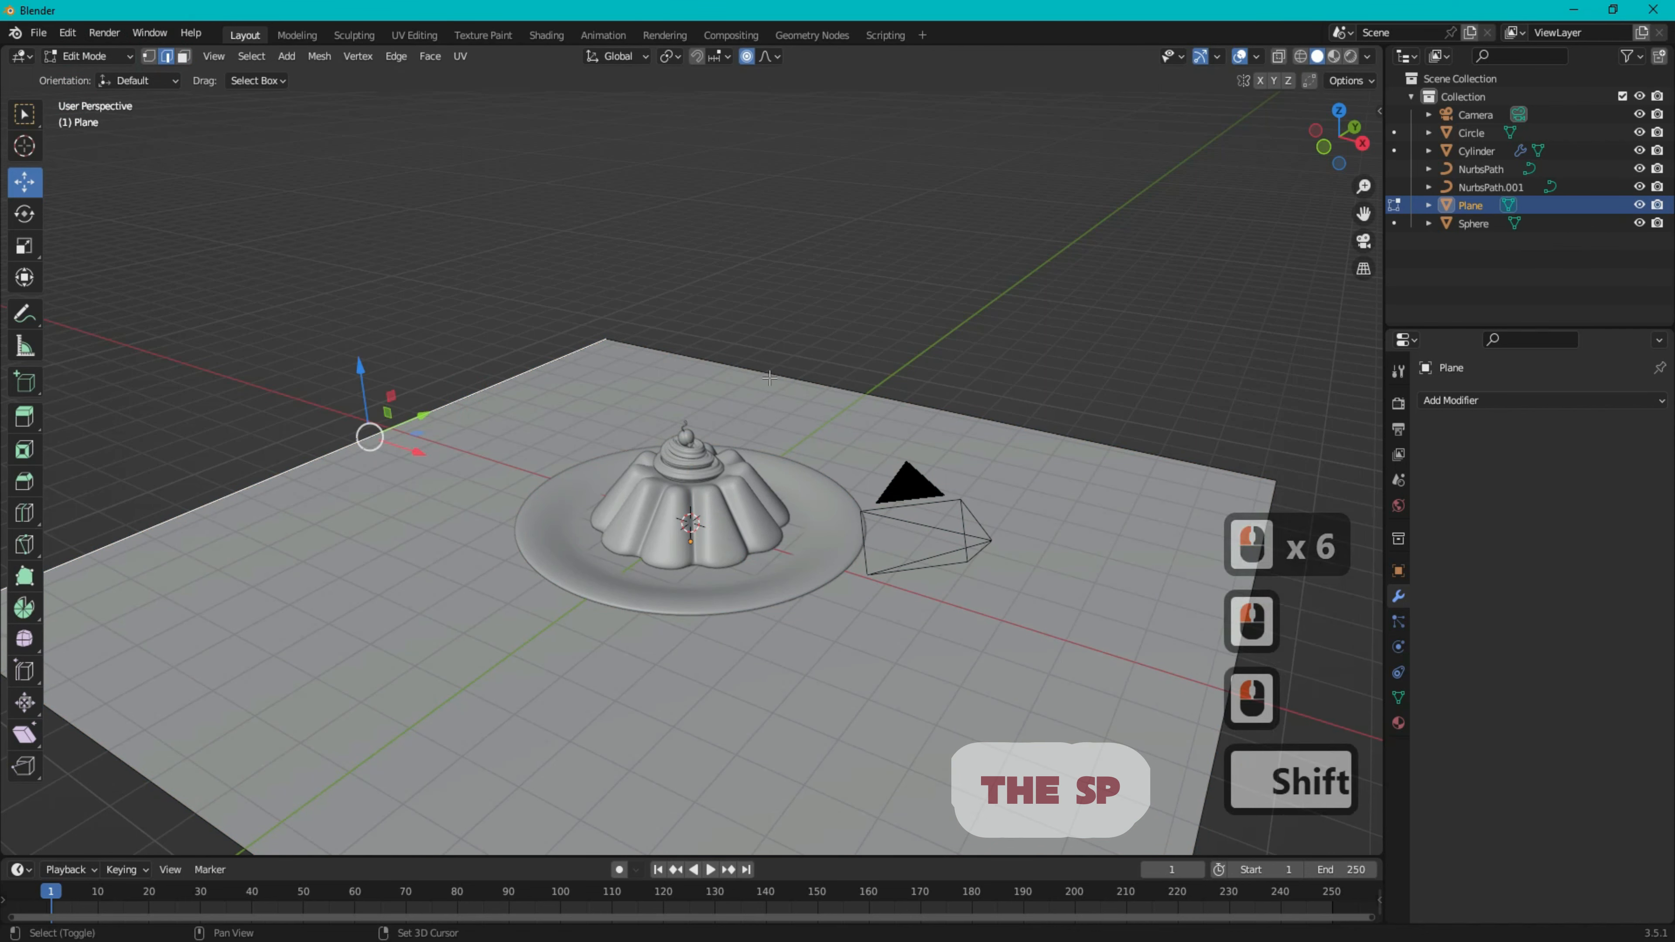
{"action": "left_click", "coordinate": [693, 364], "text": "shift"}
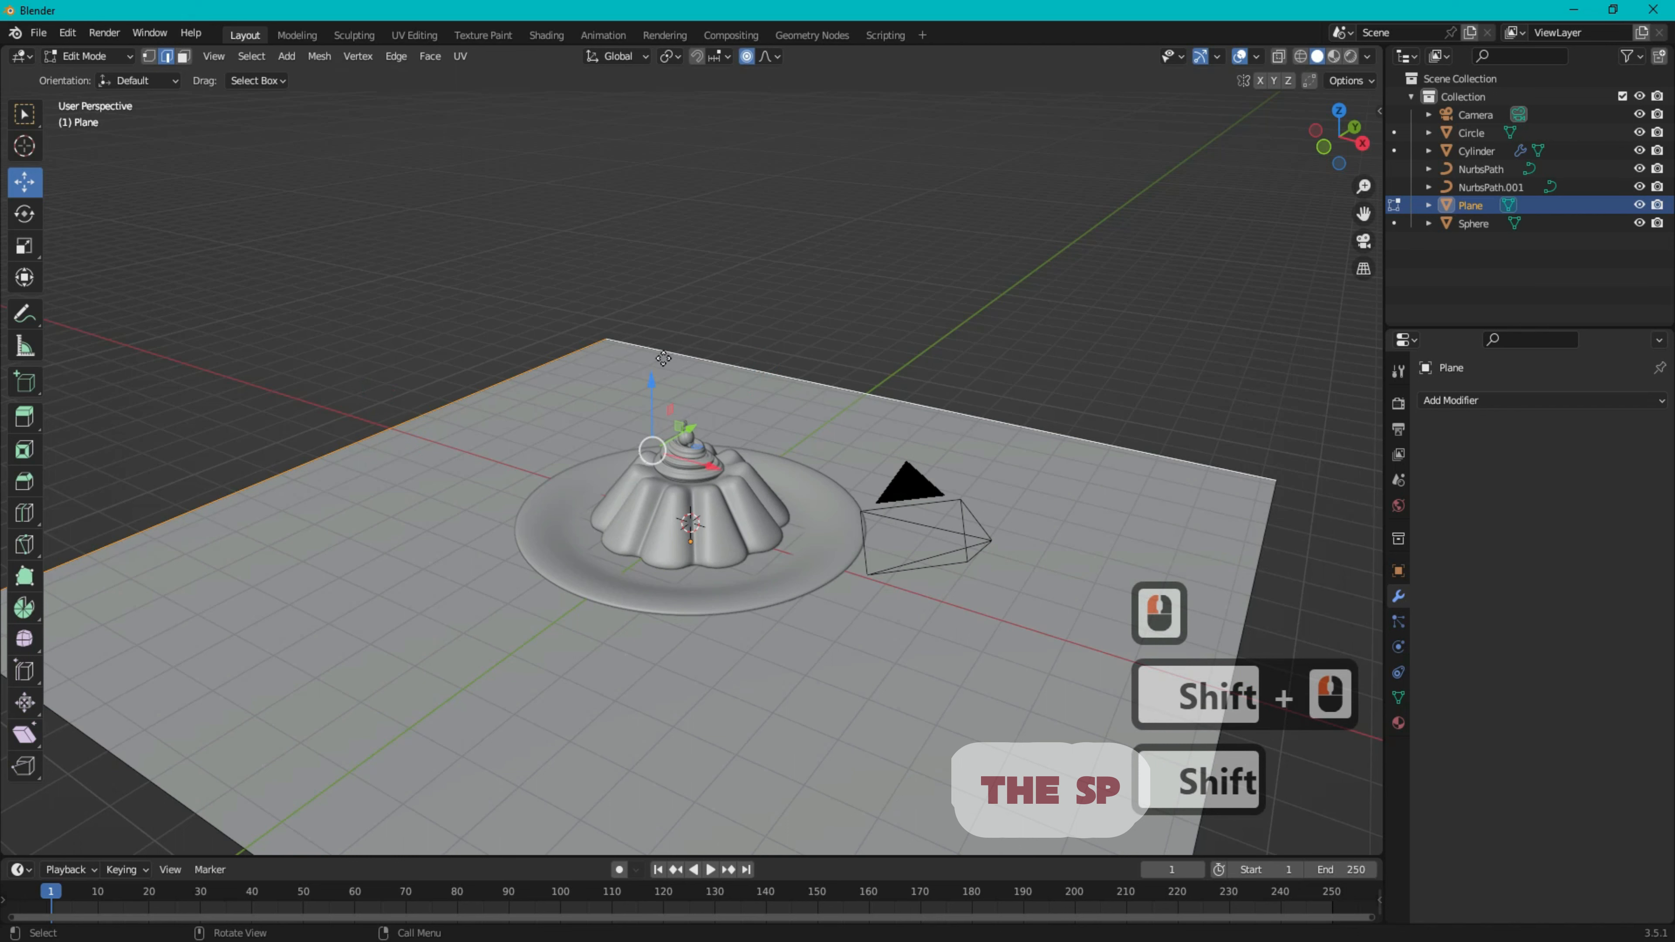
{"action": "key", "text": "e"}
{"action": "key", "text": "z"}
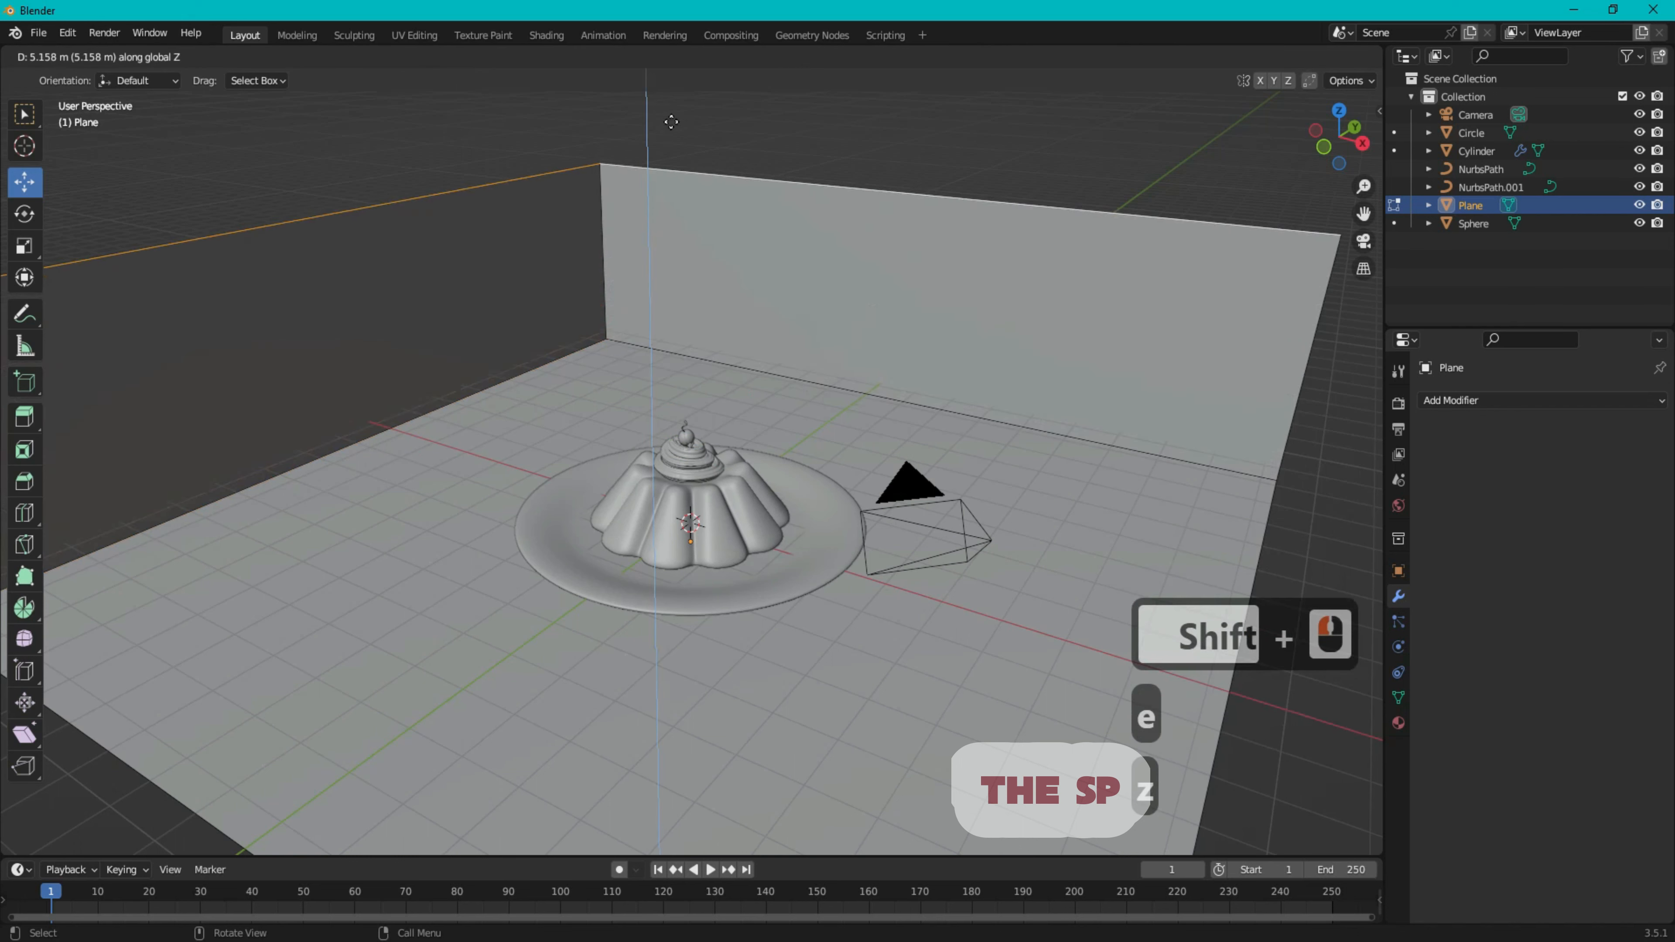
{"action": "left_click", "coordinate": [603, 614]}
- Bevel the vertical corner edge and the two edges where the walls meet the floor, with a width of about 0.385 m
{"action": "scroll", "coordinate": [594, 254], "scroll_direction": "down", "scroll_amount": 3}
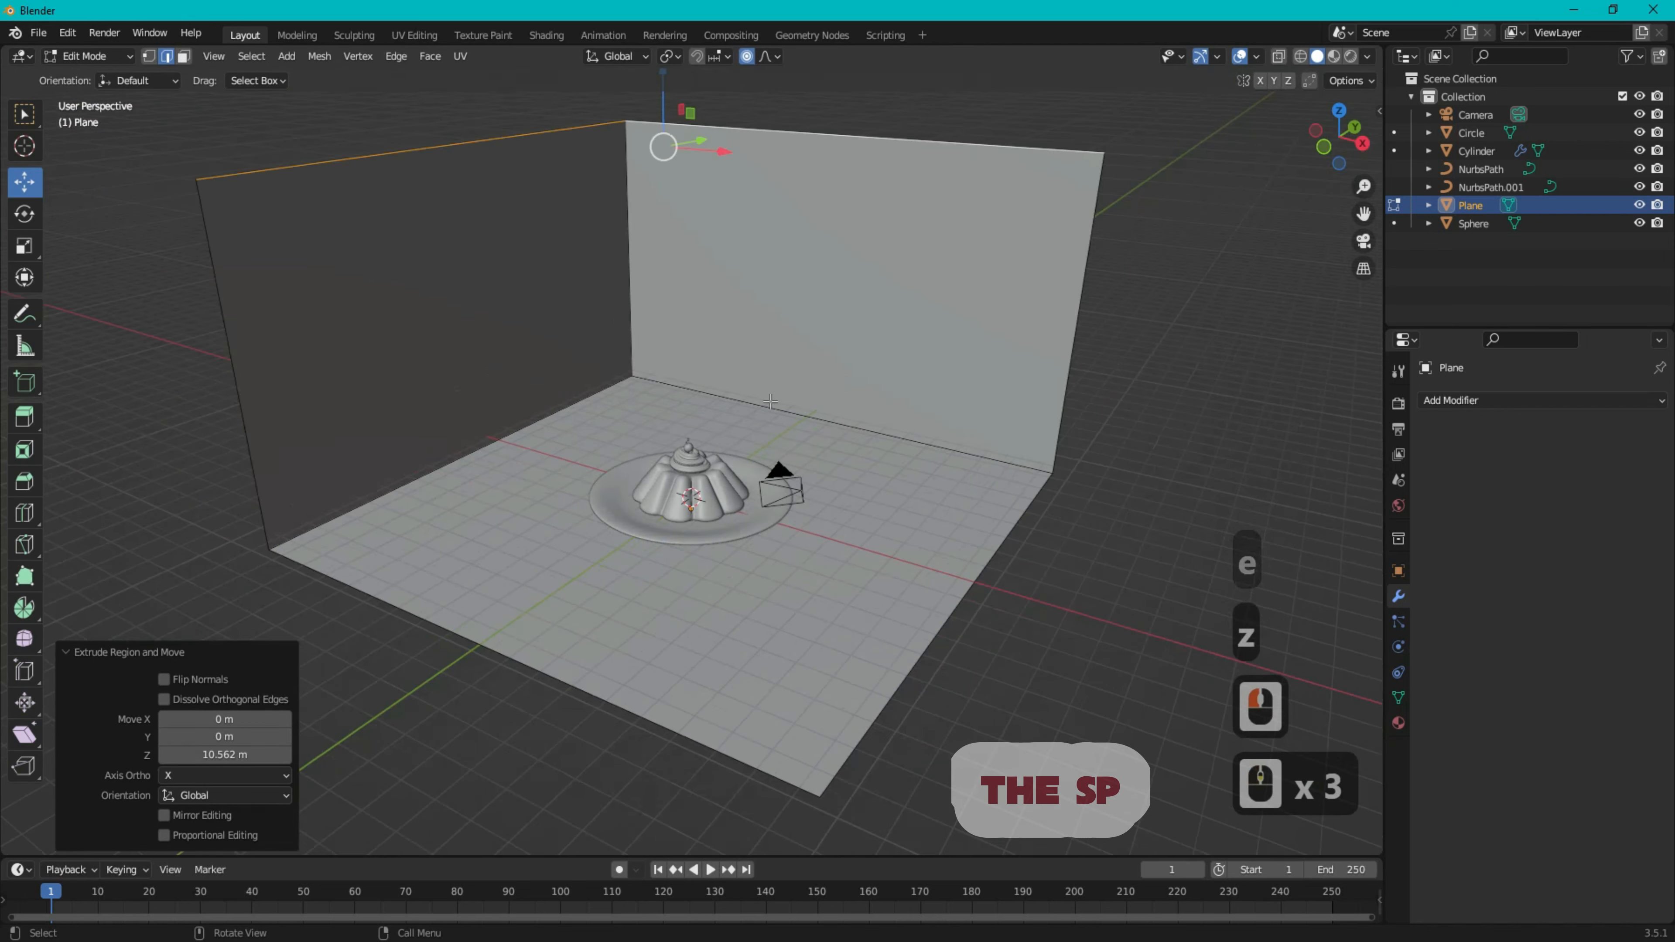
{"action": "scroll", "coordinate": [594, 253], "scroll_direction": "up", "scroll_amount": 3}
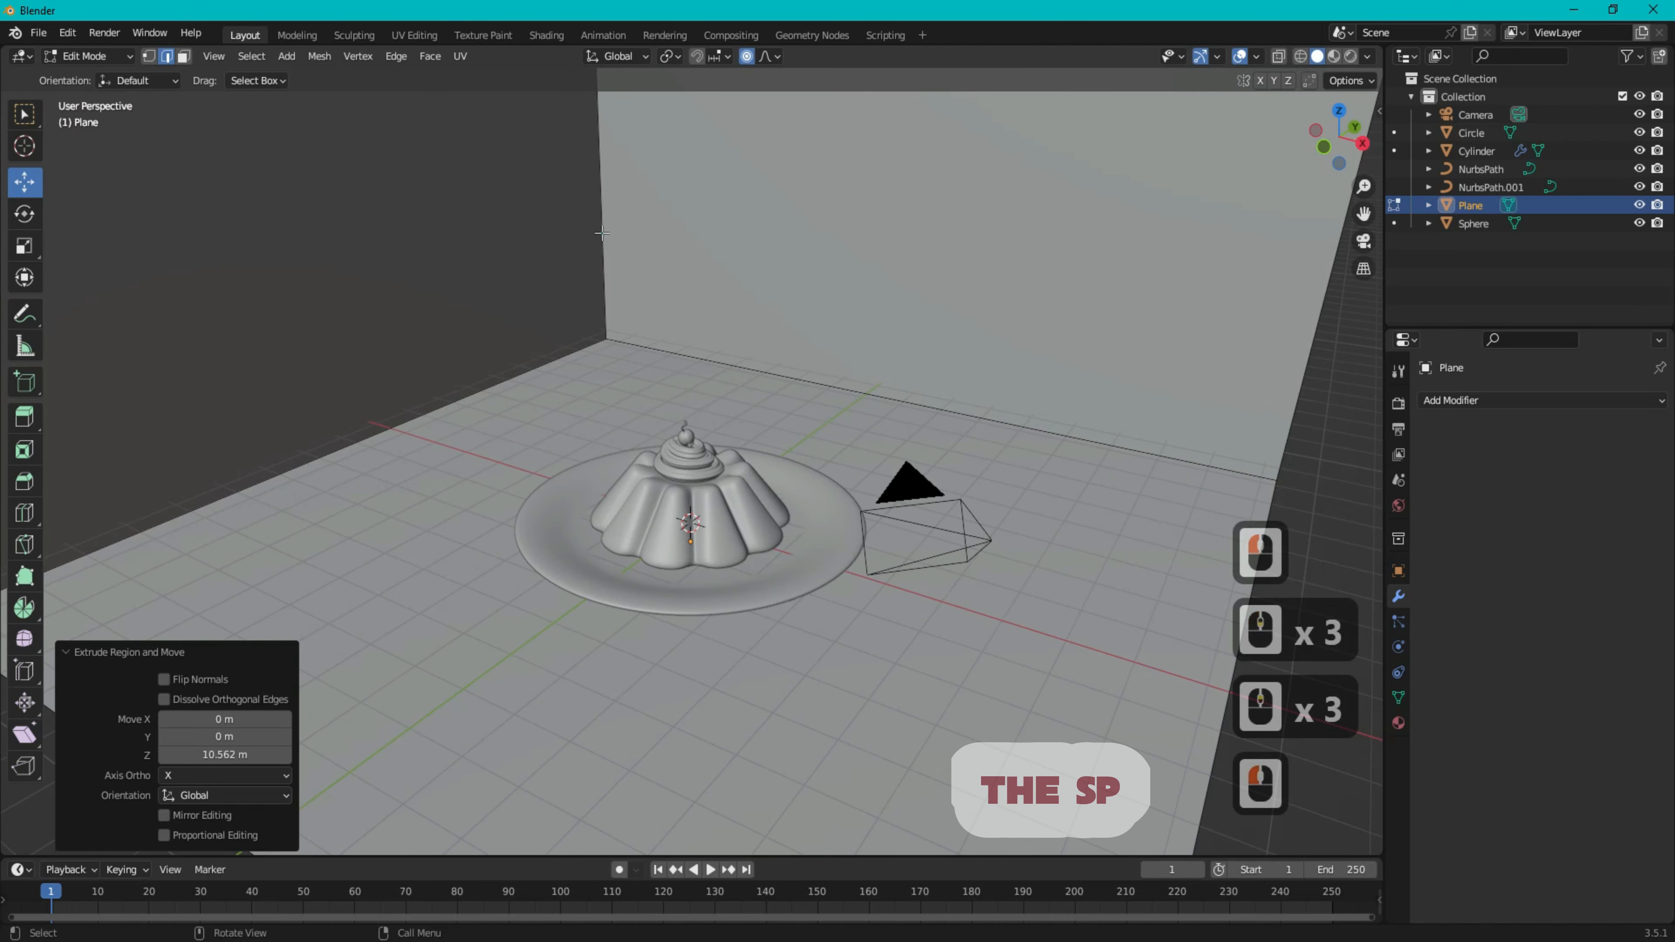
{"action": "right_click", "coordinate": [599, 159], "text": "shift"}
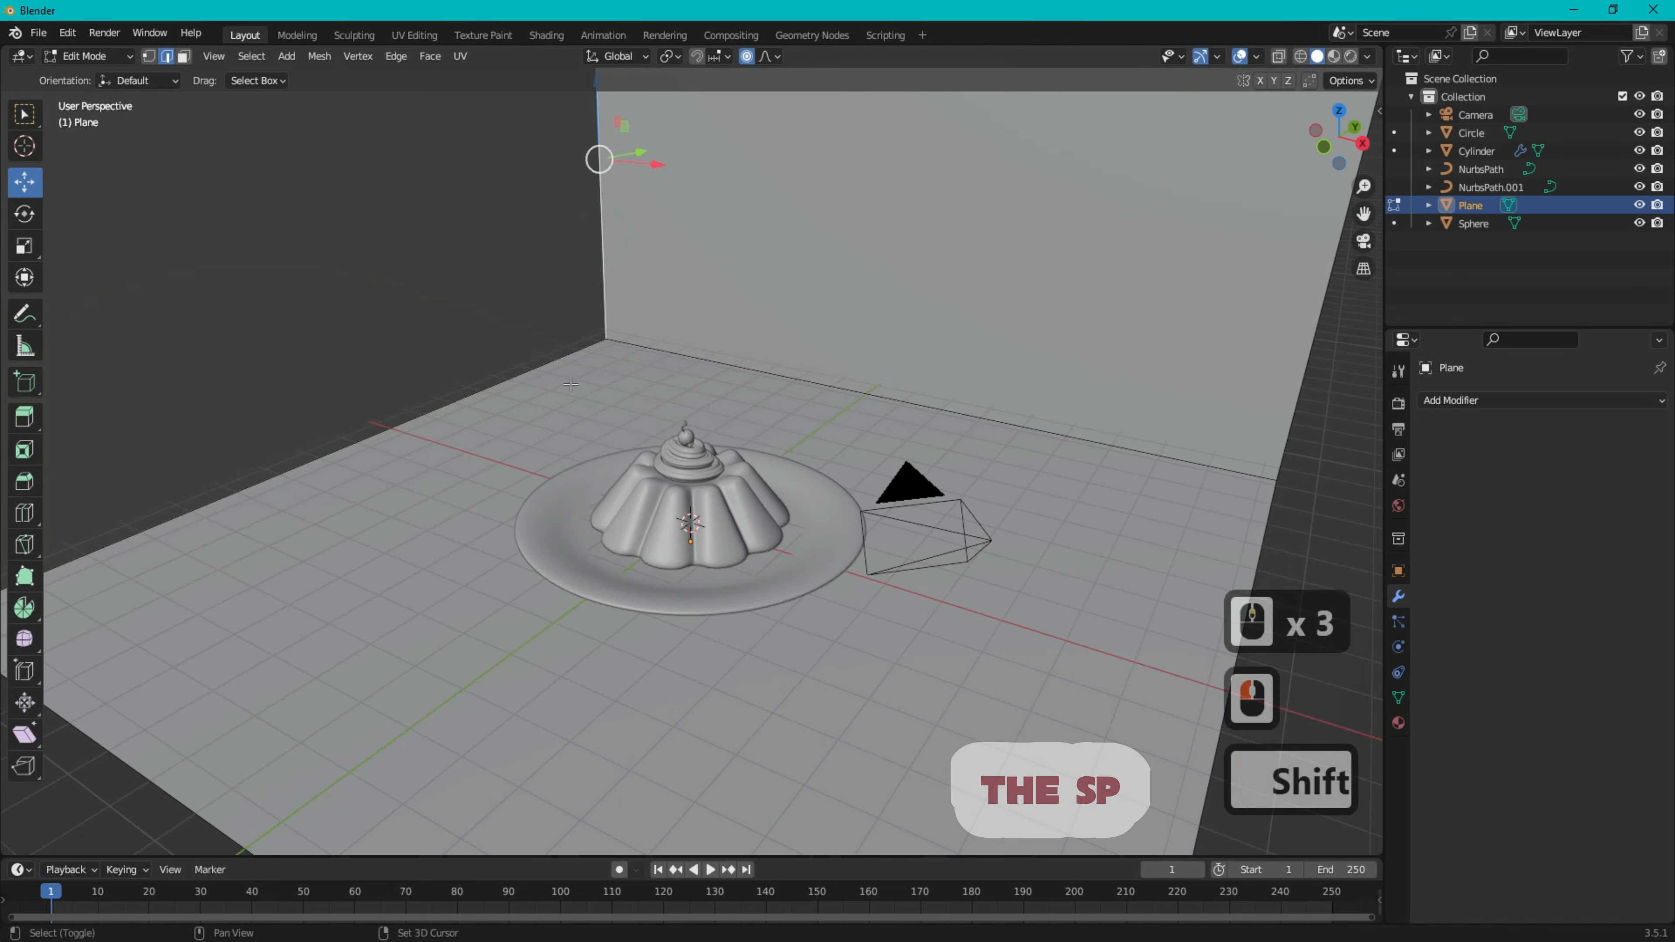
{"action": "right_click", "coordinate": [547, 364], "text": "shift"}
{"action": "right_click", "coordinate": [690, 353], "text": "shift"}
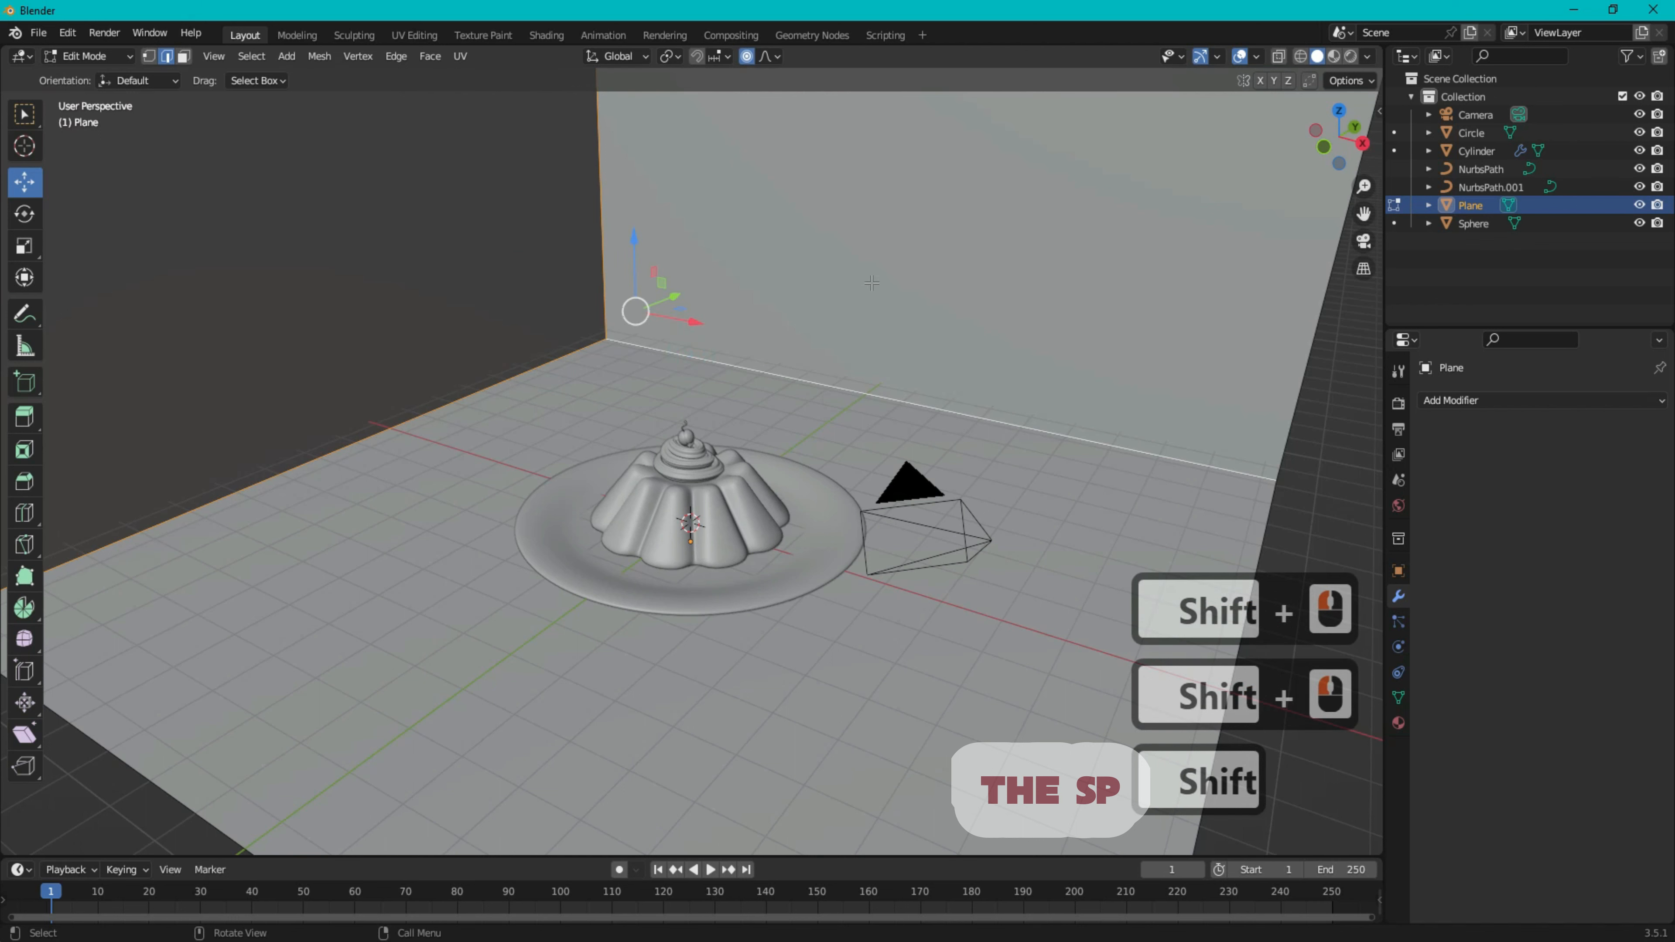
{"action": "key", "text": "ctrl+b"}
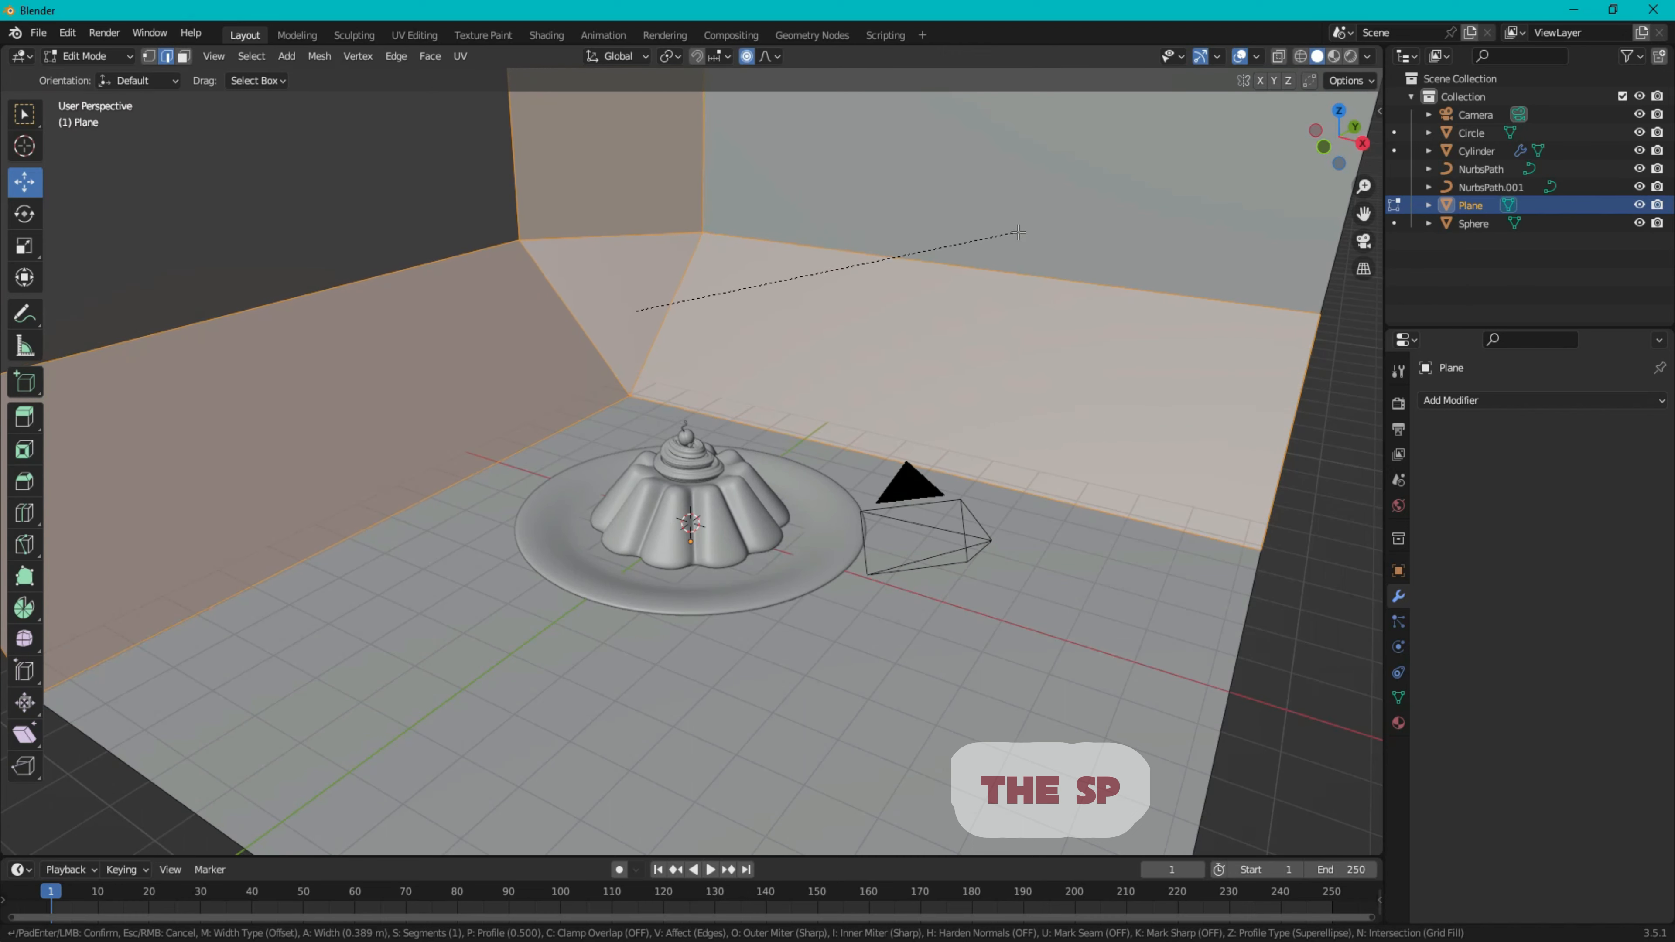
{"action": "left_click", "coordinate": [1017, 235]}
- Increase the backdrop bevel to 37 segments and return to Object Mode
{"action": "scroll", "coordinate": [224, 580], "scroll_direction": "up", "scroll_amount": 20, "text": "ctrl"}
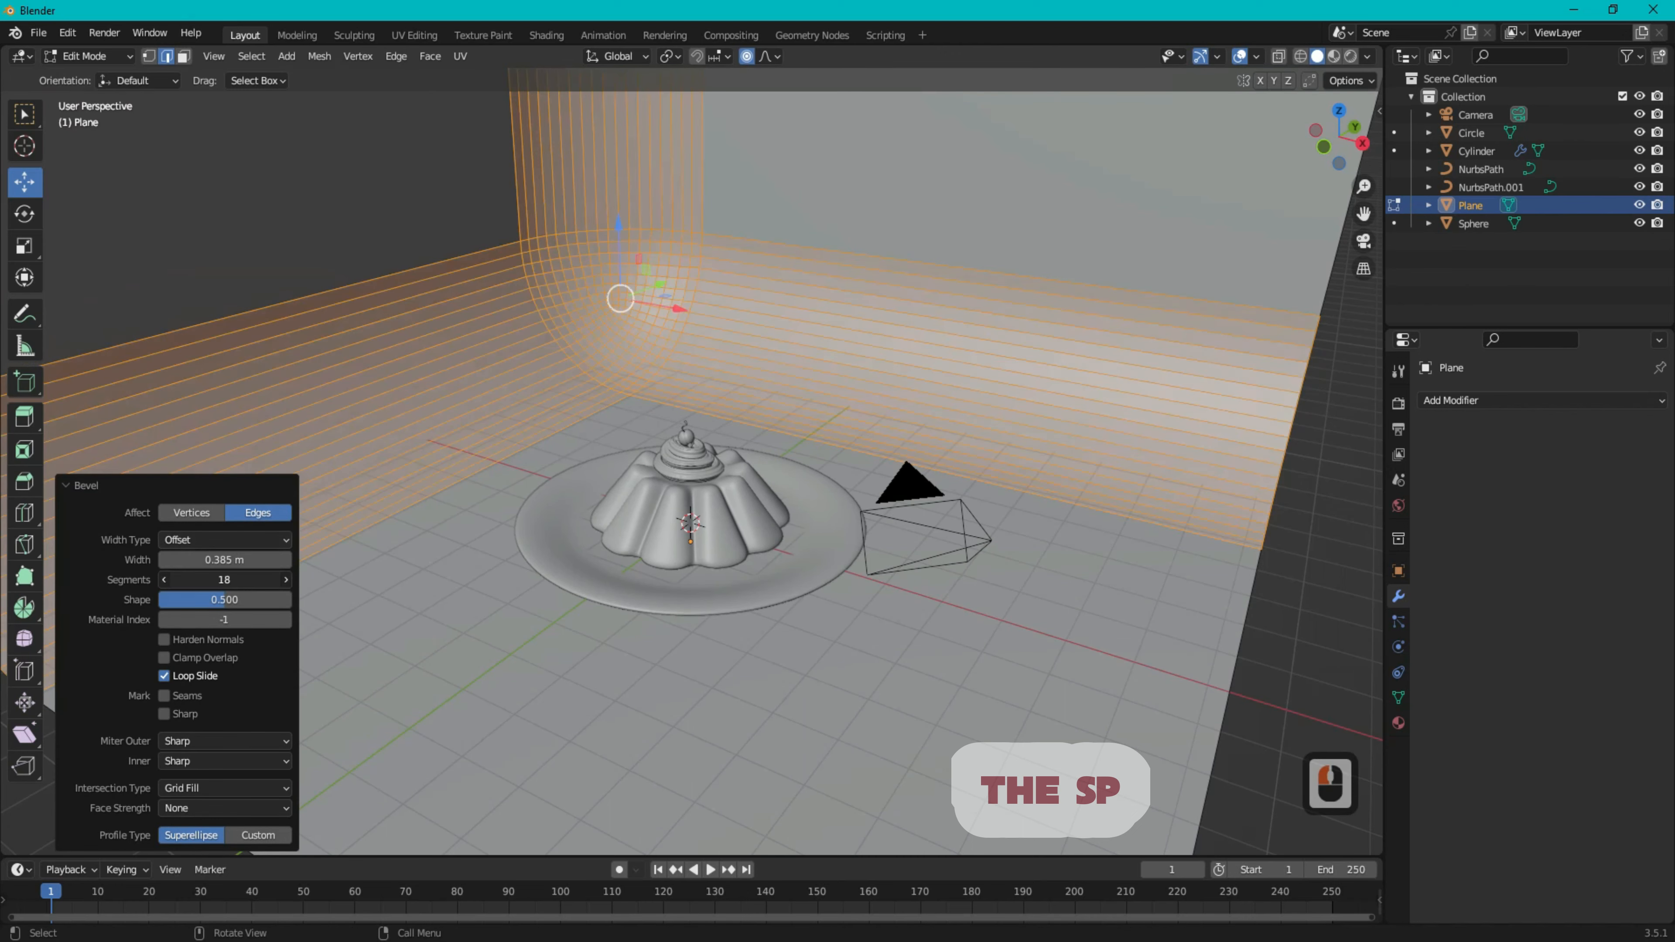
{"action": "scroll", "coordinate": [224, 579], "scroll_direction": "up", "scroll_amount": 14, "text": "ctrl"}
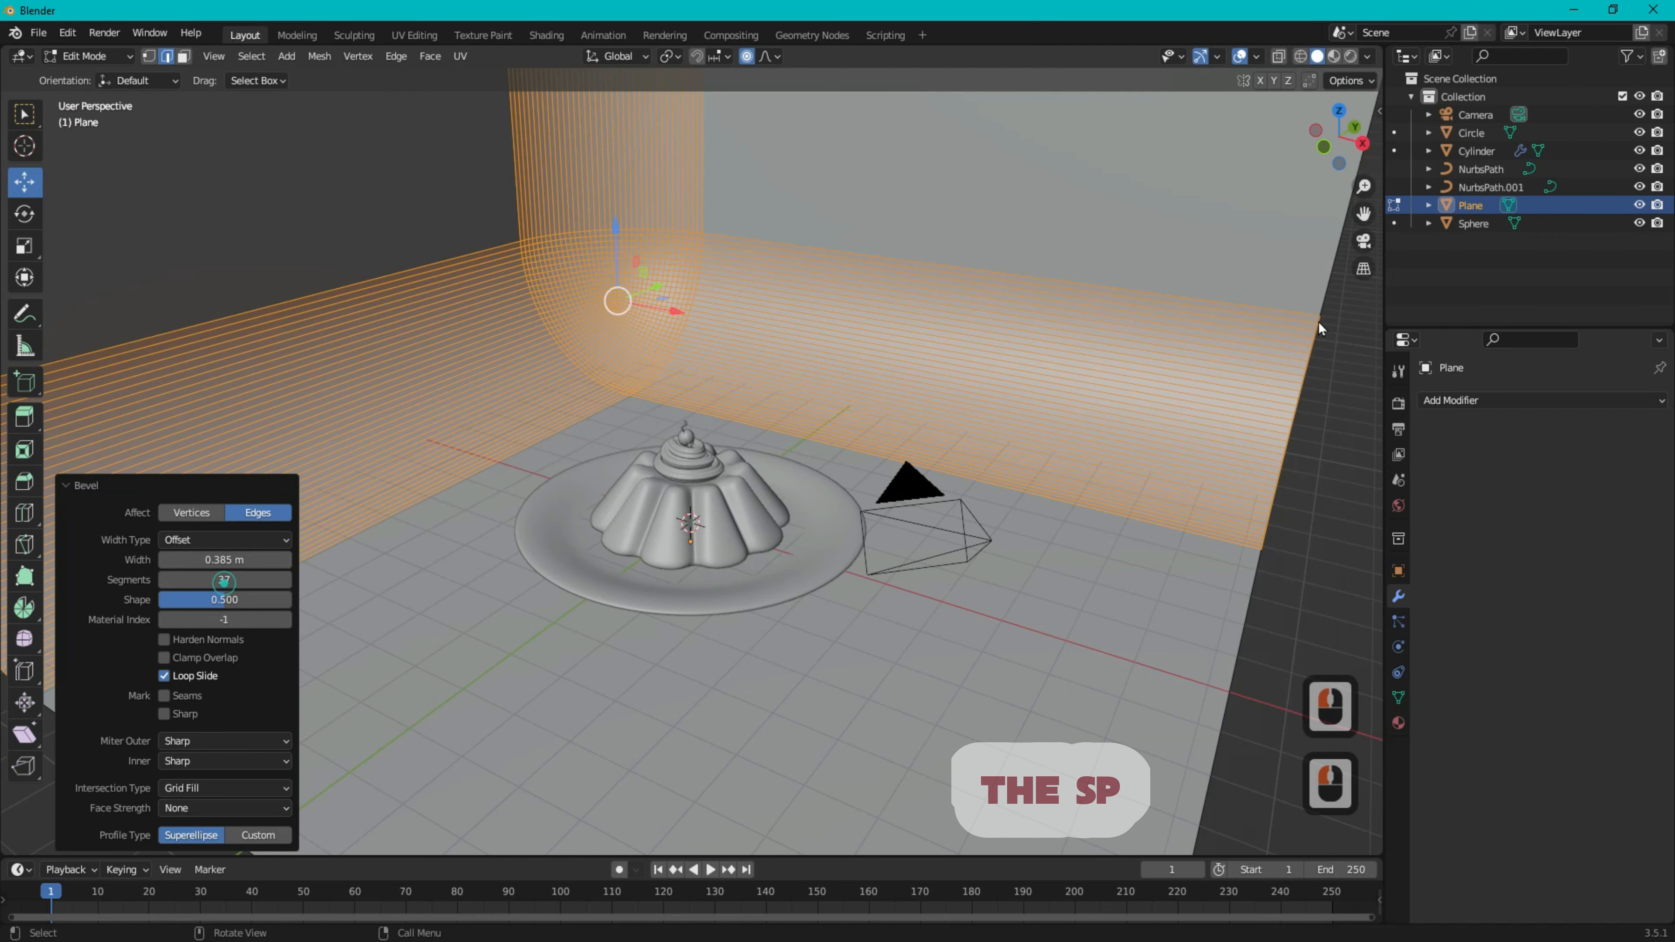
{"action": "left_click", "coordinate": [102, 59]}
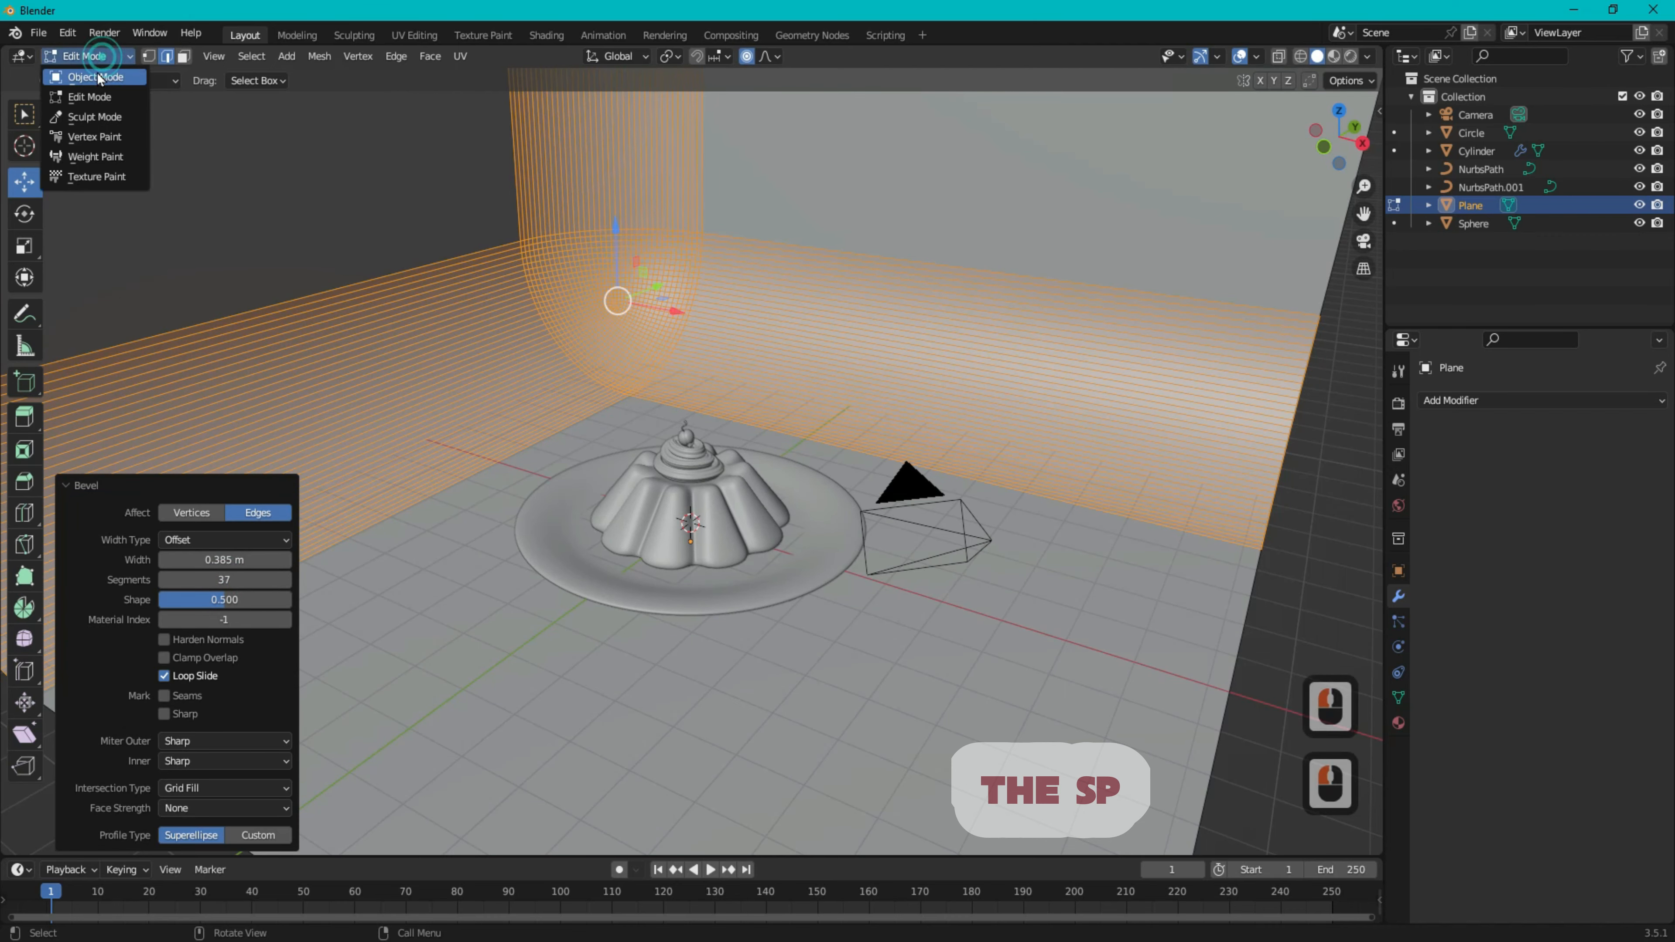
{"action": "left_click", "coordinate": [97, 72]}
- Add an Area light to the scene at the world origin
{"action": "left_click_drag", "start_coordinate": [1338, 136], "coordinate": [1373, 135]}
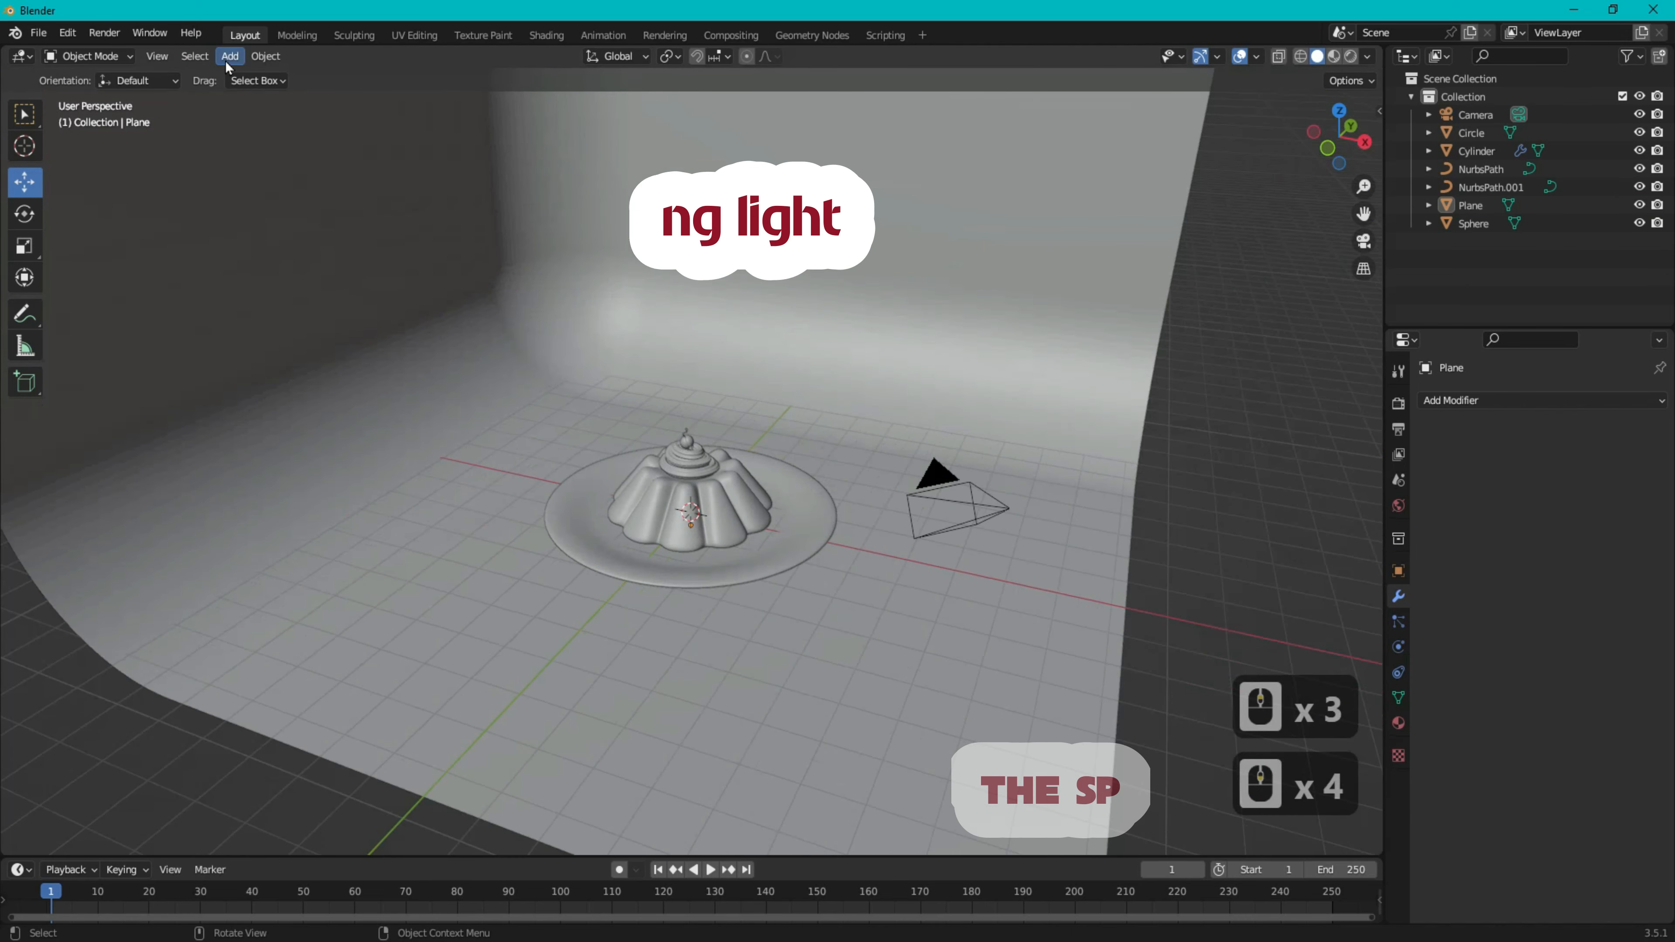
{"action": "left_click", "coordinate": [228, 58]}
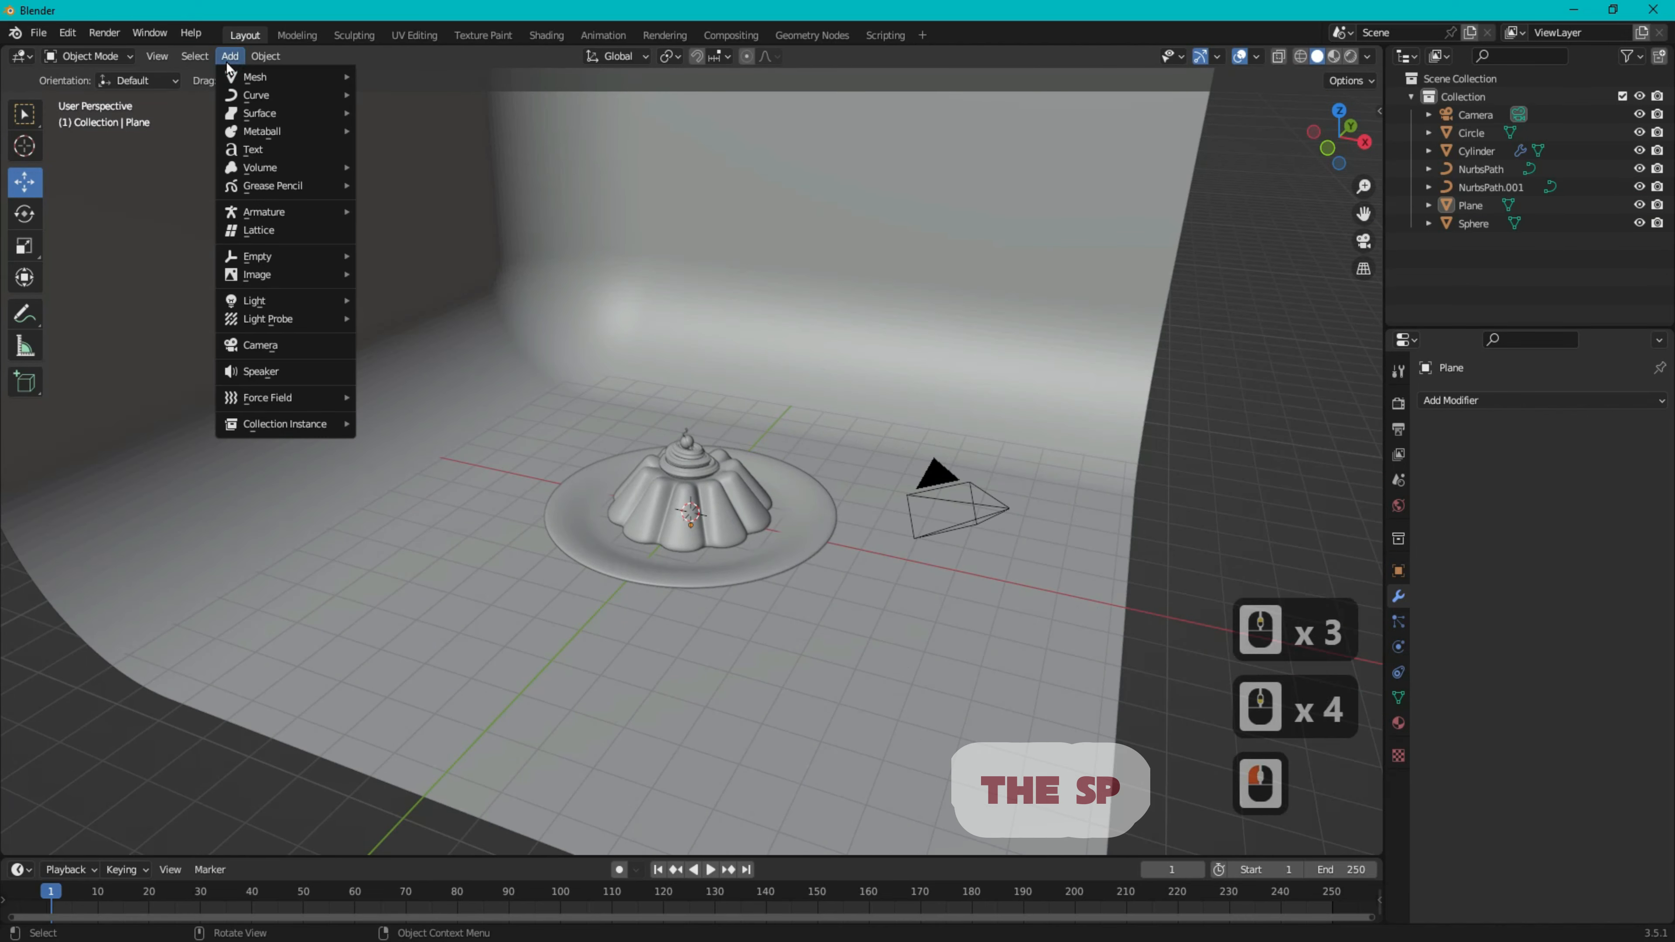
{"action": "mouse_move", "coordinate": [264, 301]}
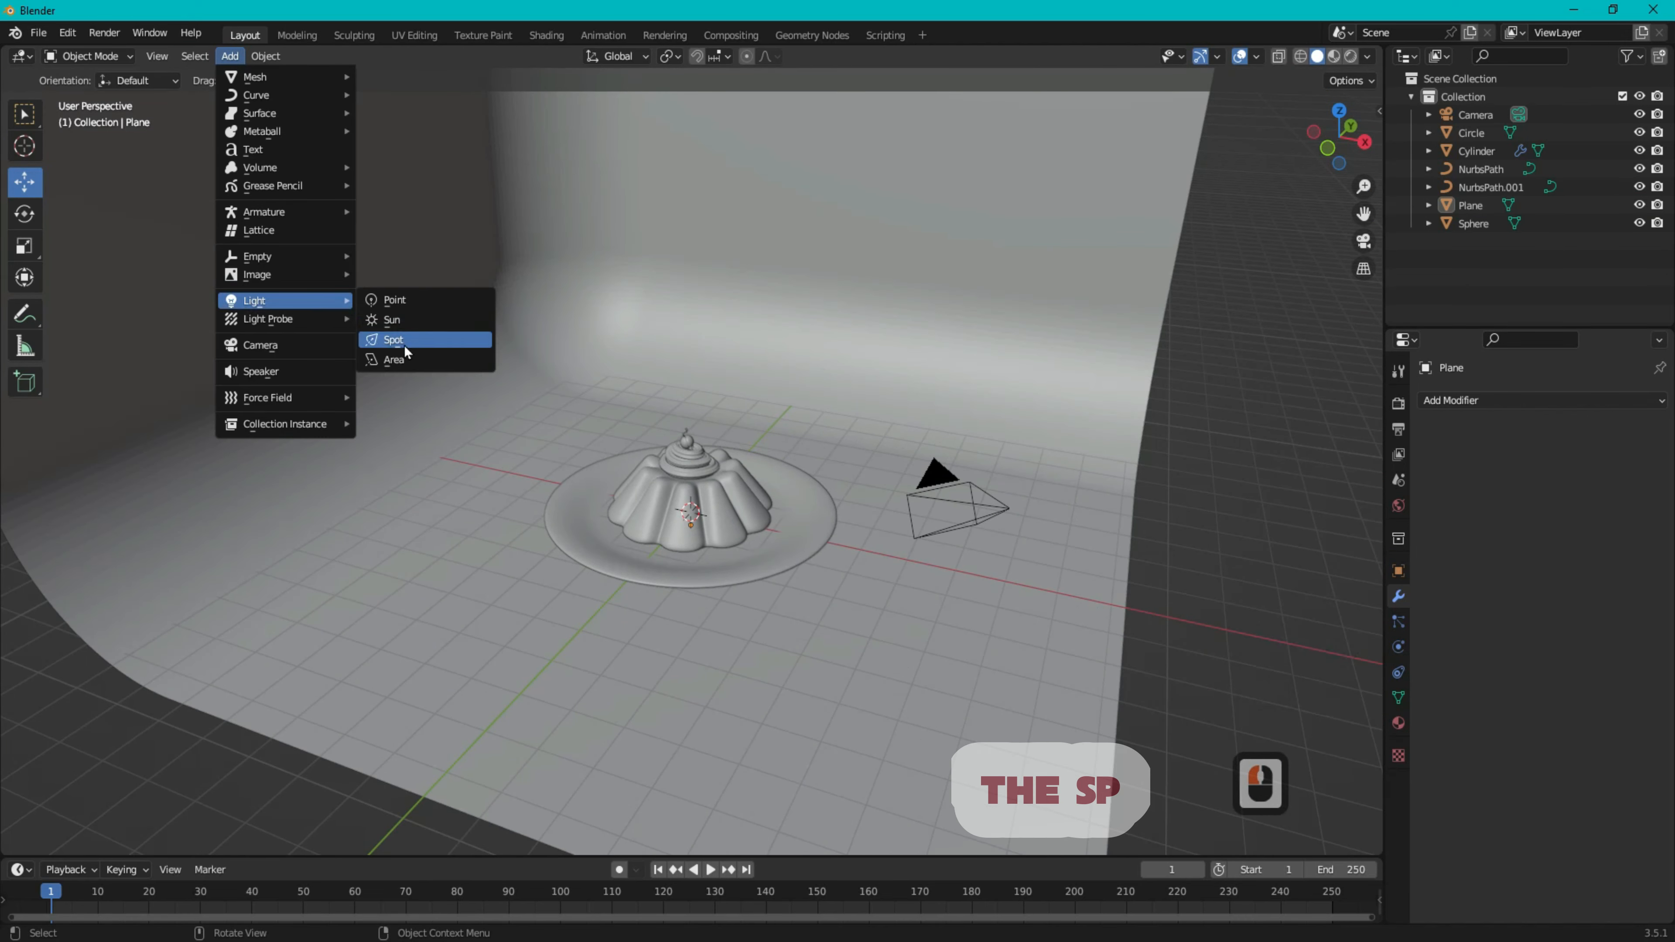
{"action": "left_click", "coordinate": [395, 360]}
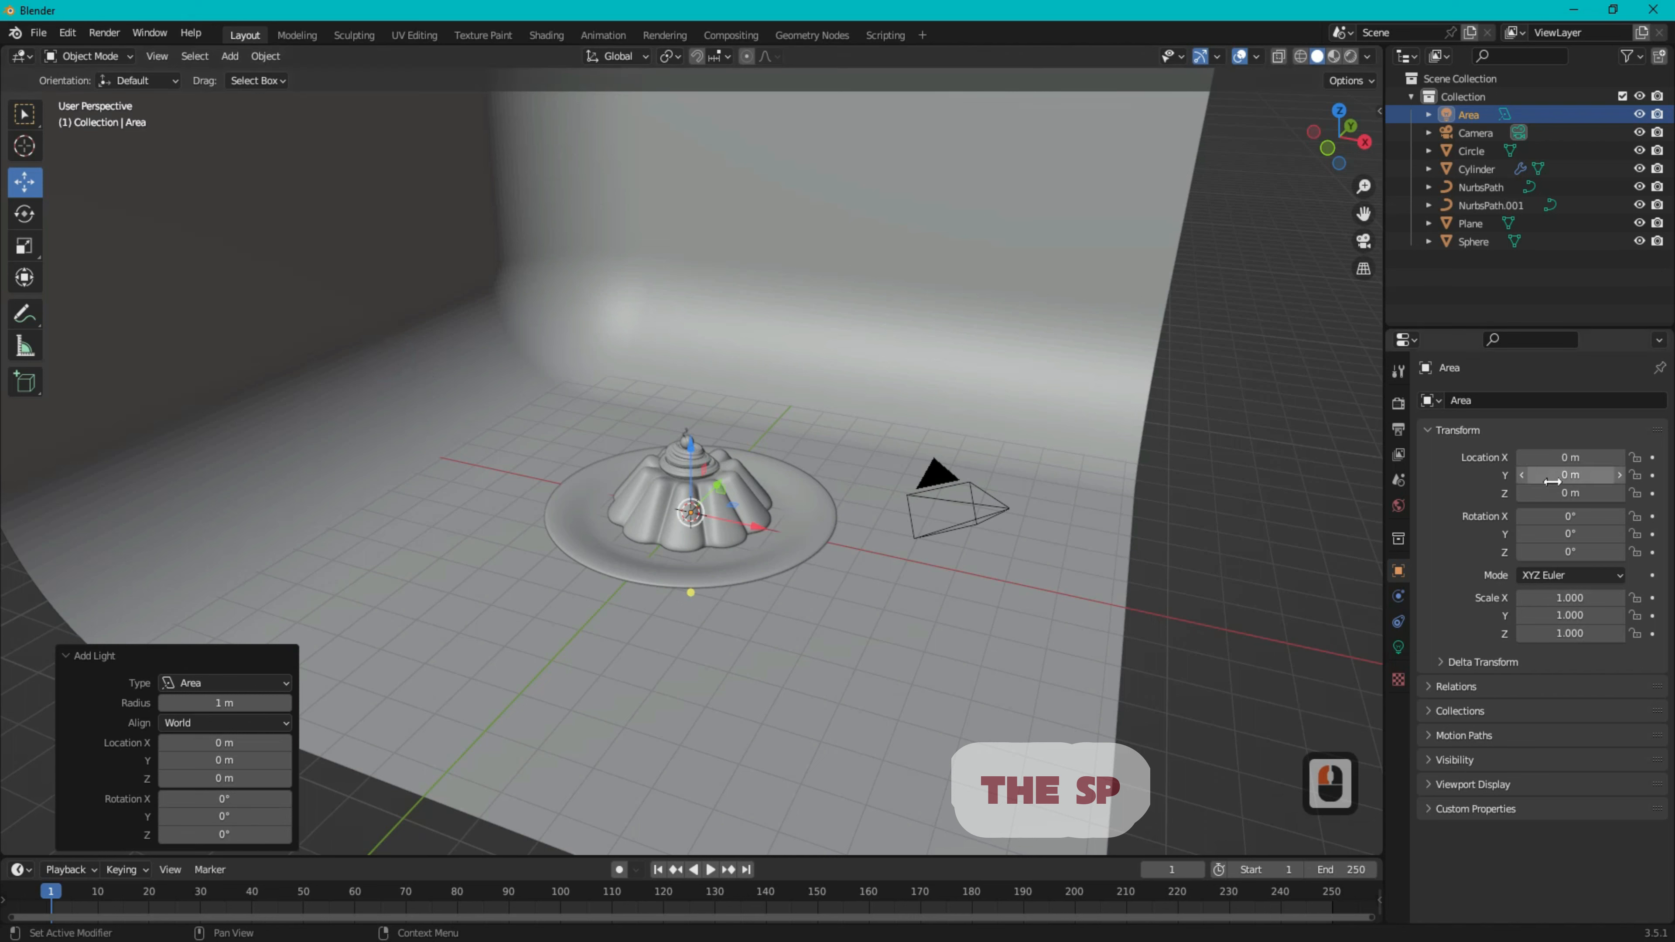
- Set the area light's power to 1000 W and its shape to Ellipse
{"action": "left_click", "coordinate": [1399, 648]}
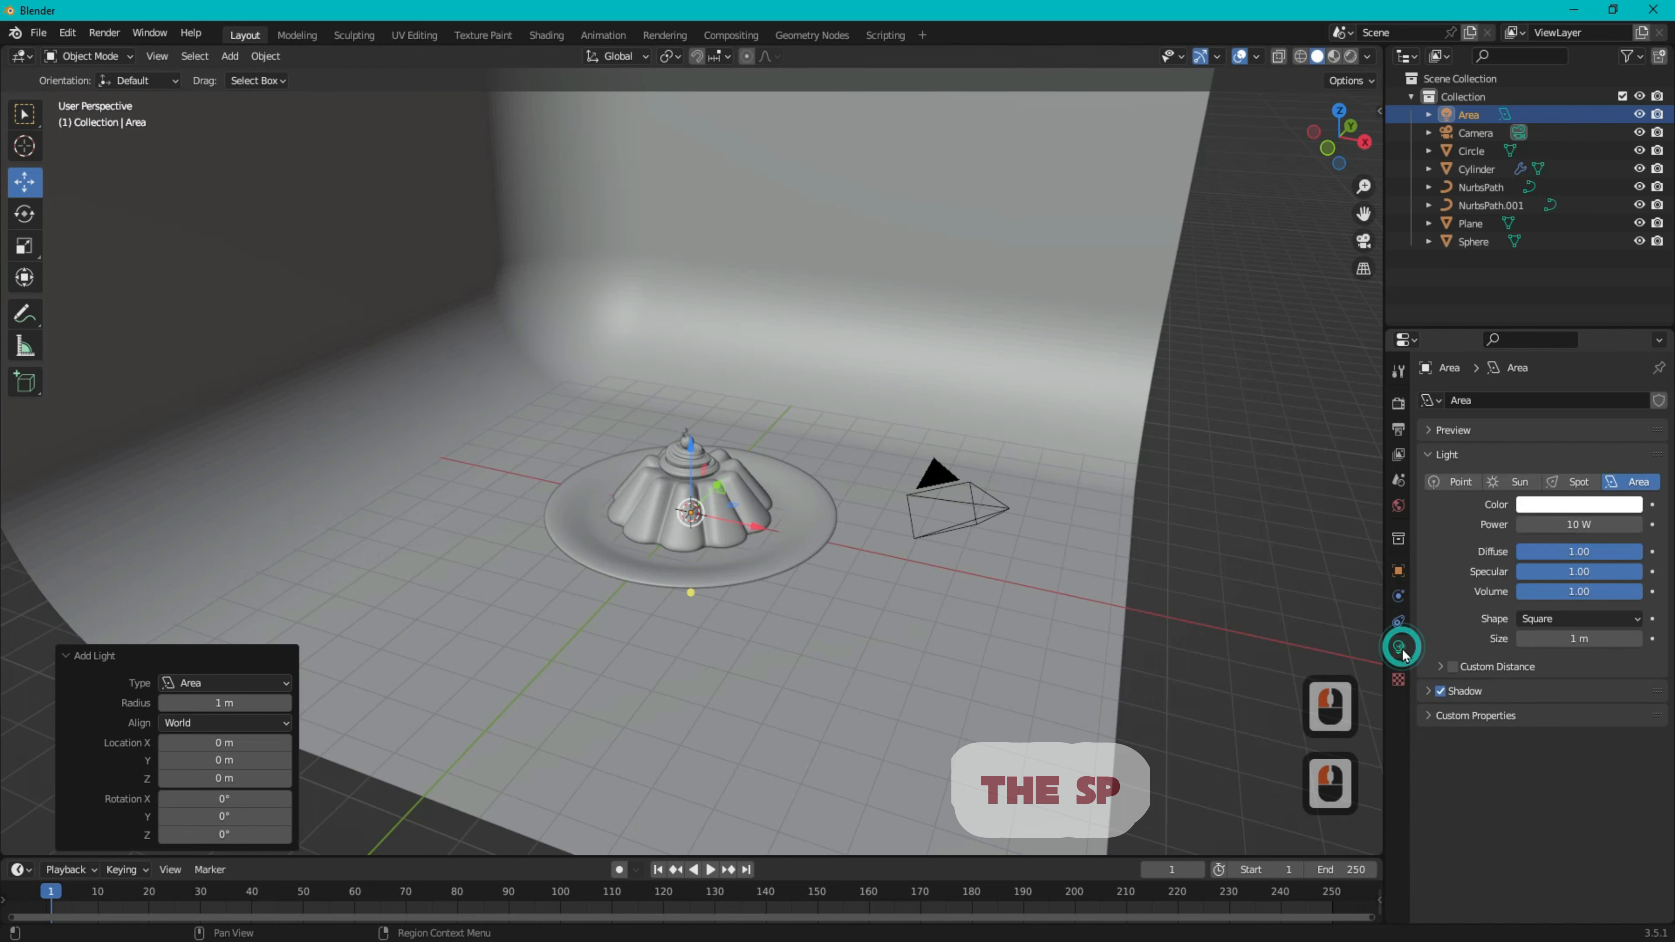
{"action": "left_click", "coordinate": [1586, 526]}
{"action": "left_click", "coordinate": [1586, 526]}
{"action": "type", "text": "1000"}
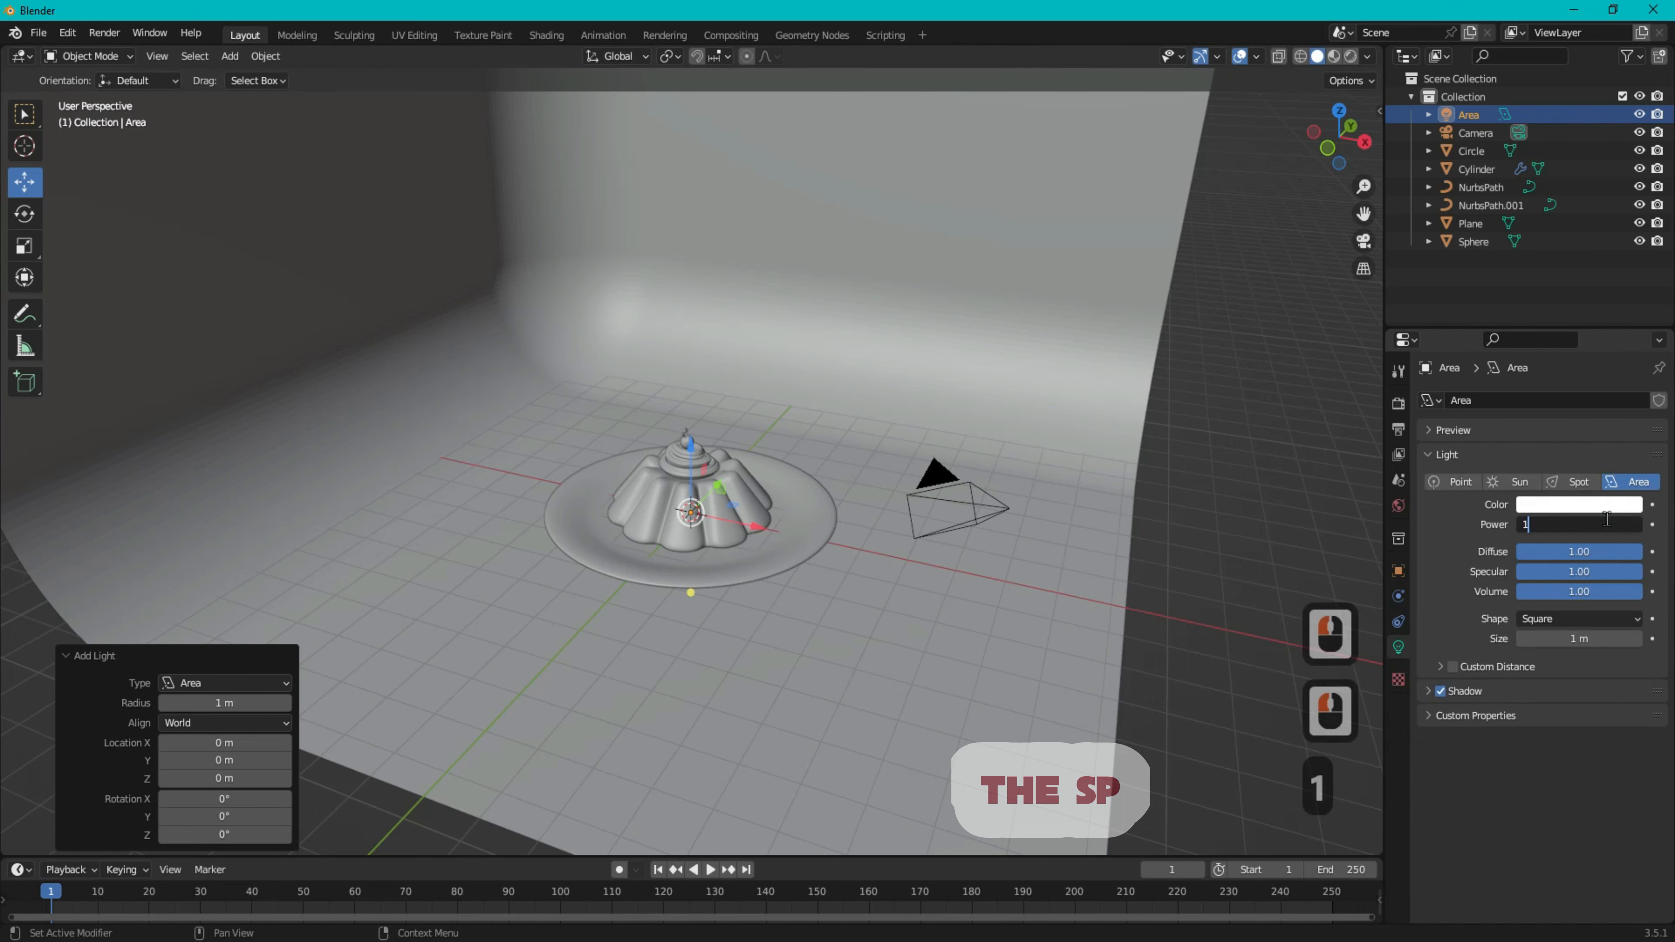
{"action": "left_click", "coordinate": [1489, 548]}
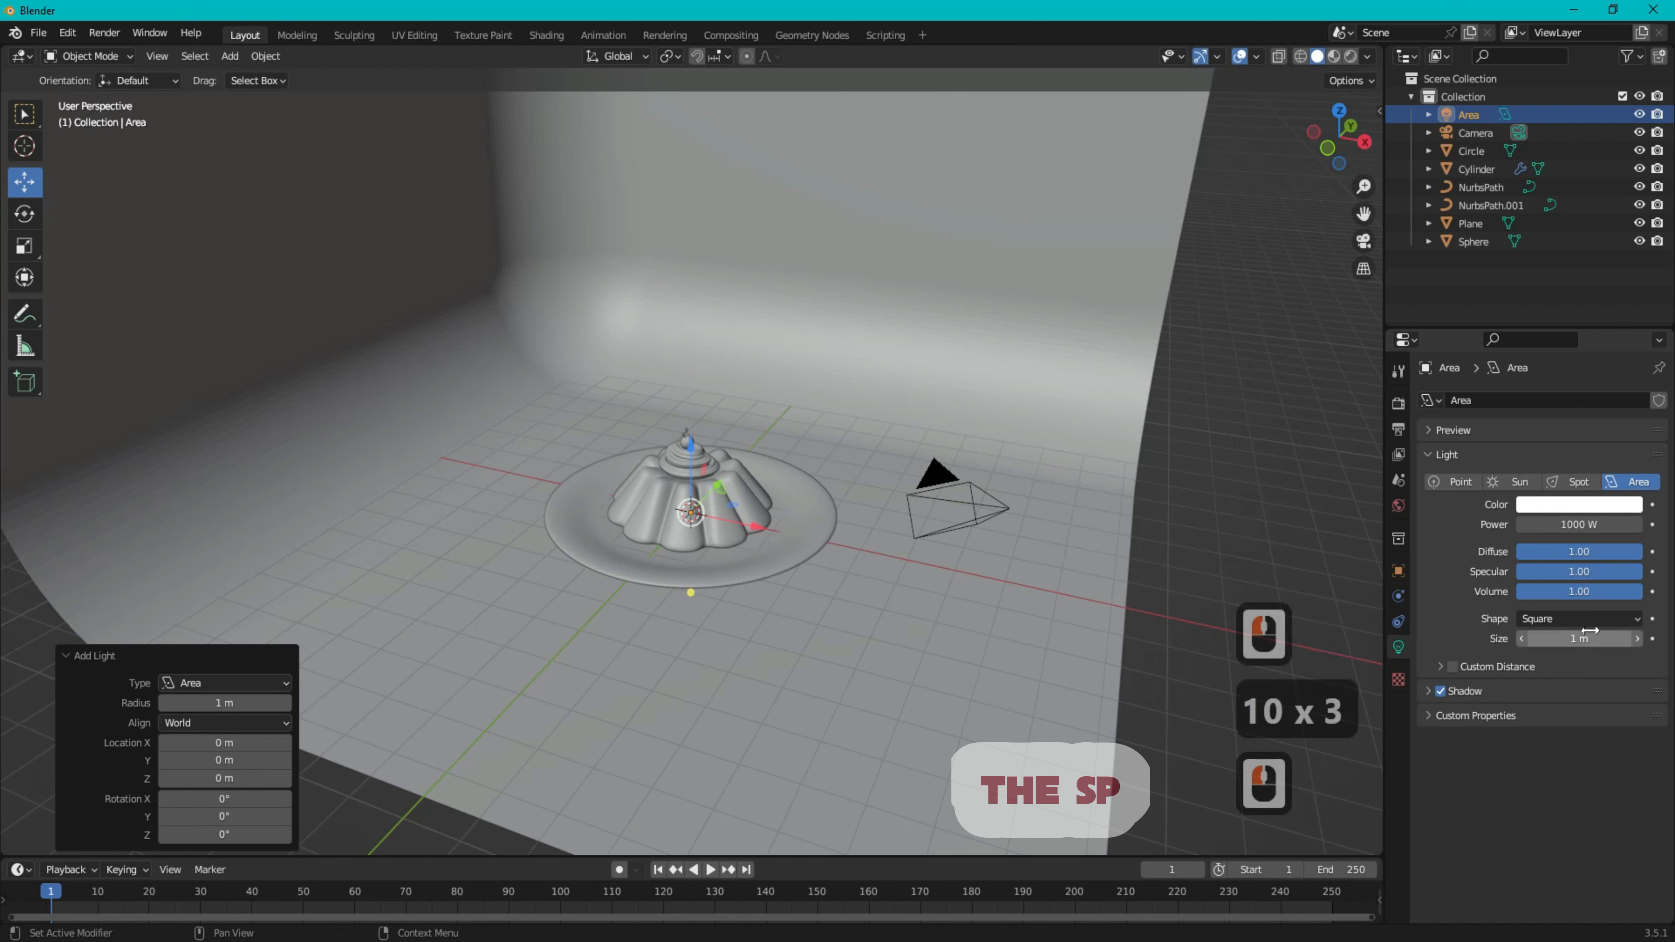
{"action": "left_click", "coordinate": [1579, 618]}
{"action": "left_click", "coordinate": [1553, 699]}
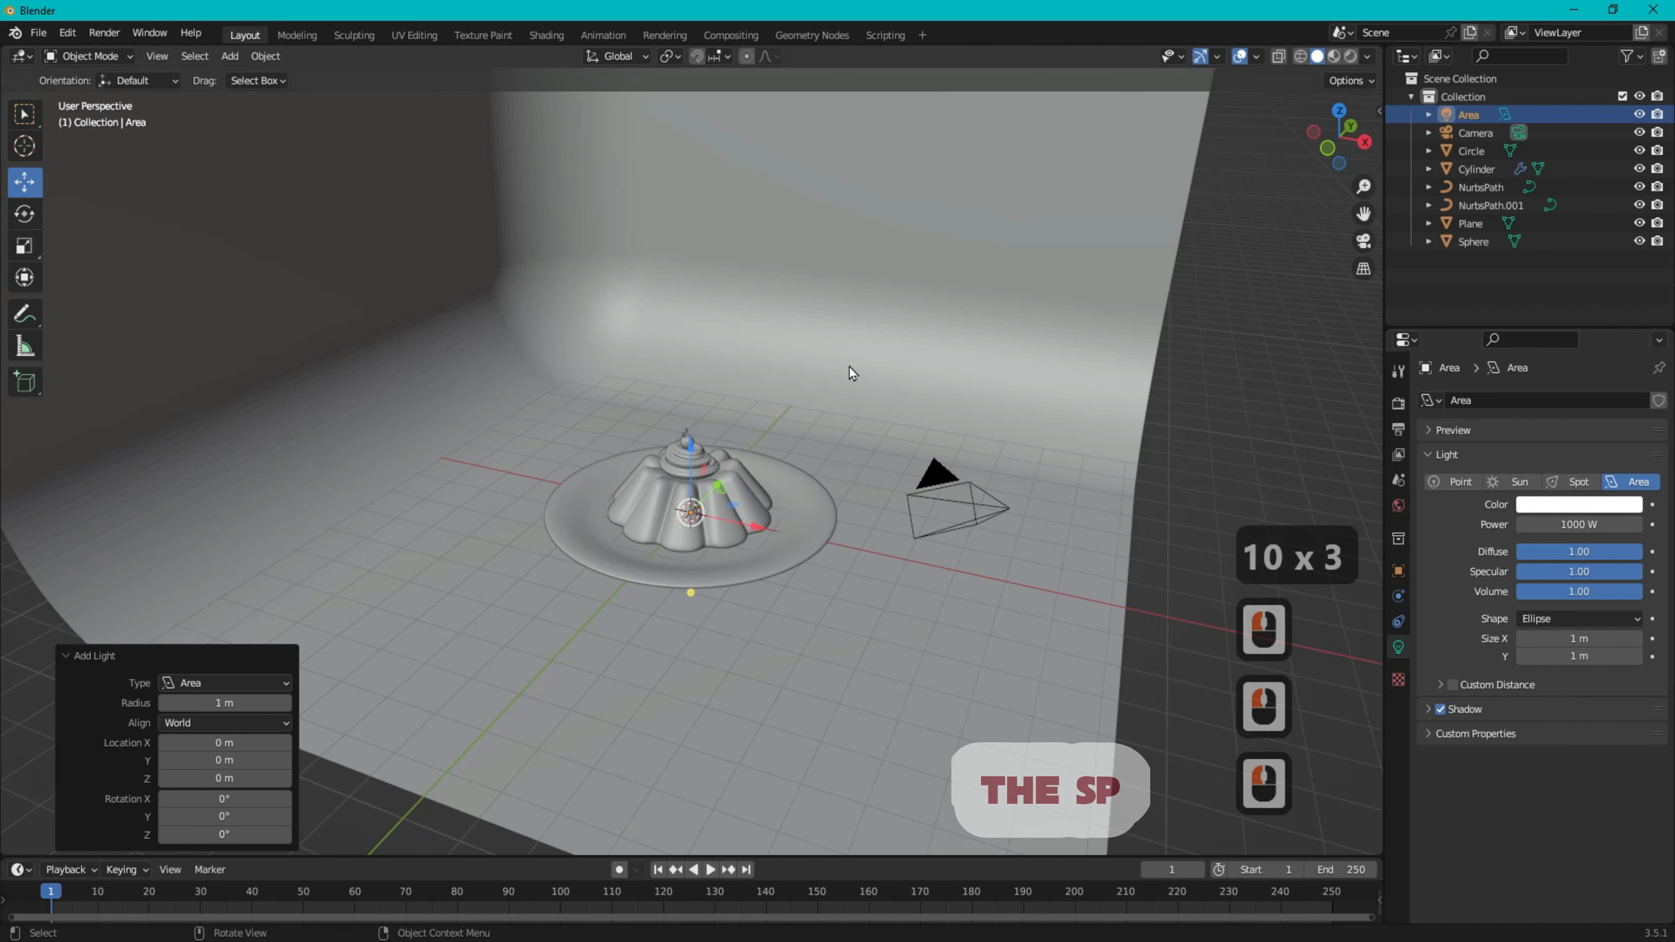
- Raise the area light high above the dessert and place a duplicate of it farther out along positive X
{"action": "left_click_drag", "start_coordinate": [691, 452], "coordinate": [691, 135]}
{"action": "scroll", "coordinate": [706, 245], "scroll_direction": "down", "scroll_amount": 1}
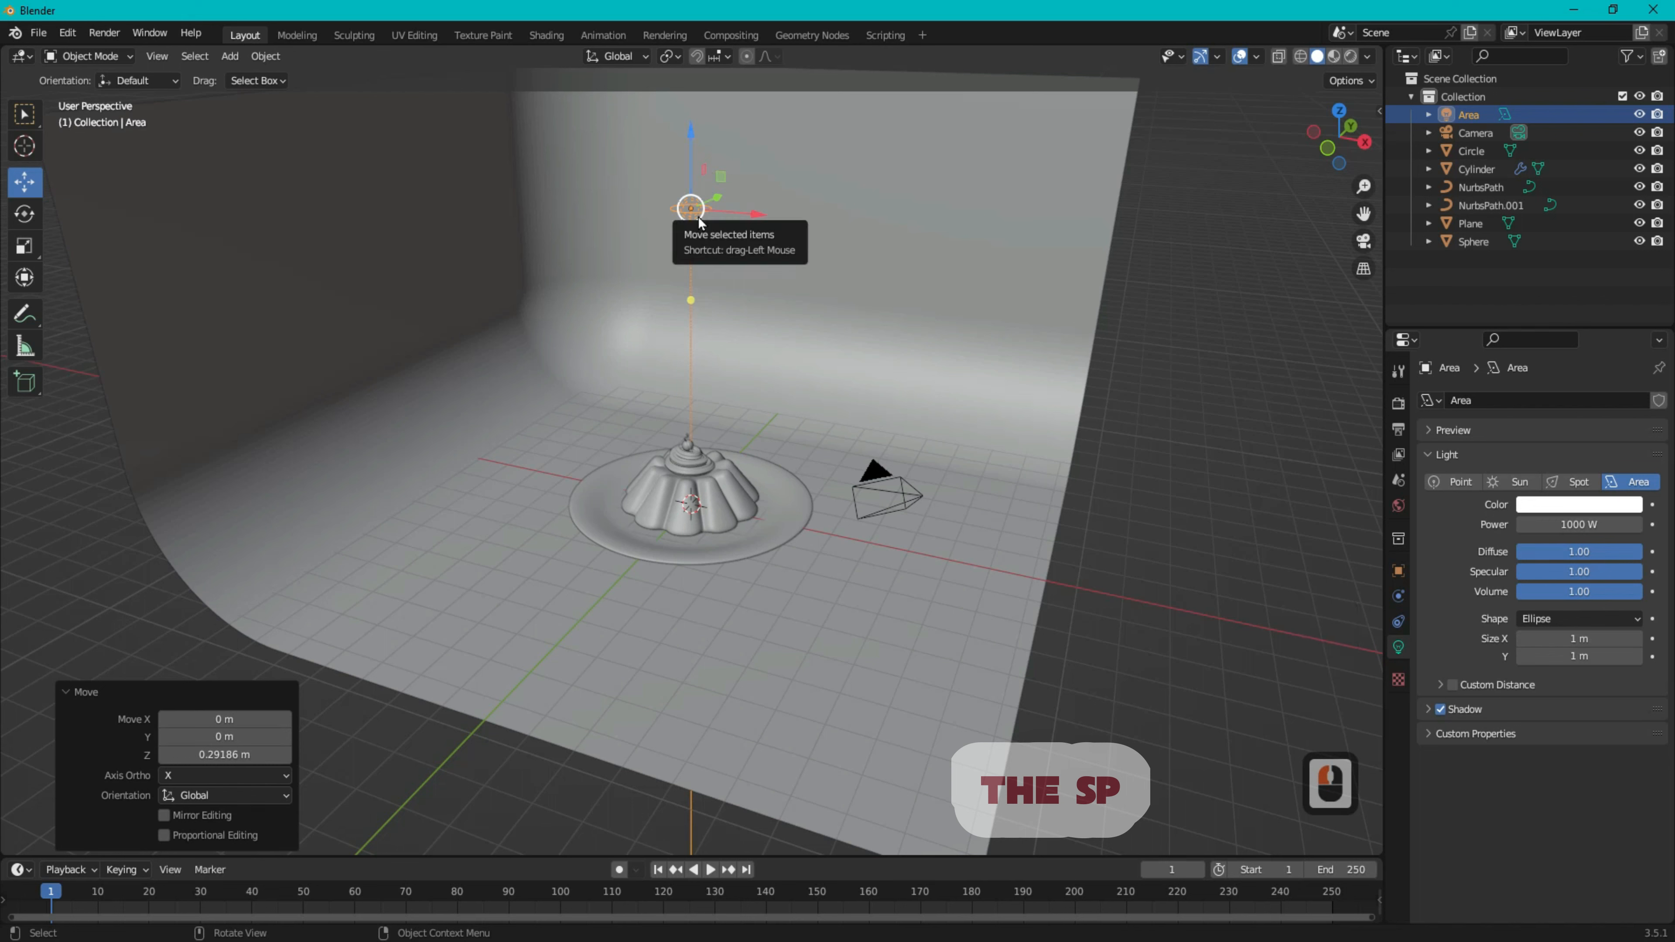
{"action": "key", "text": "shift+d"}
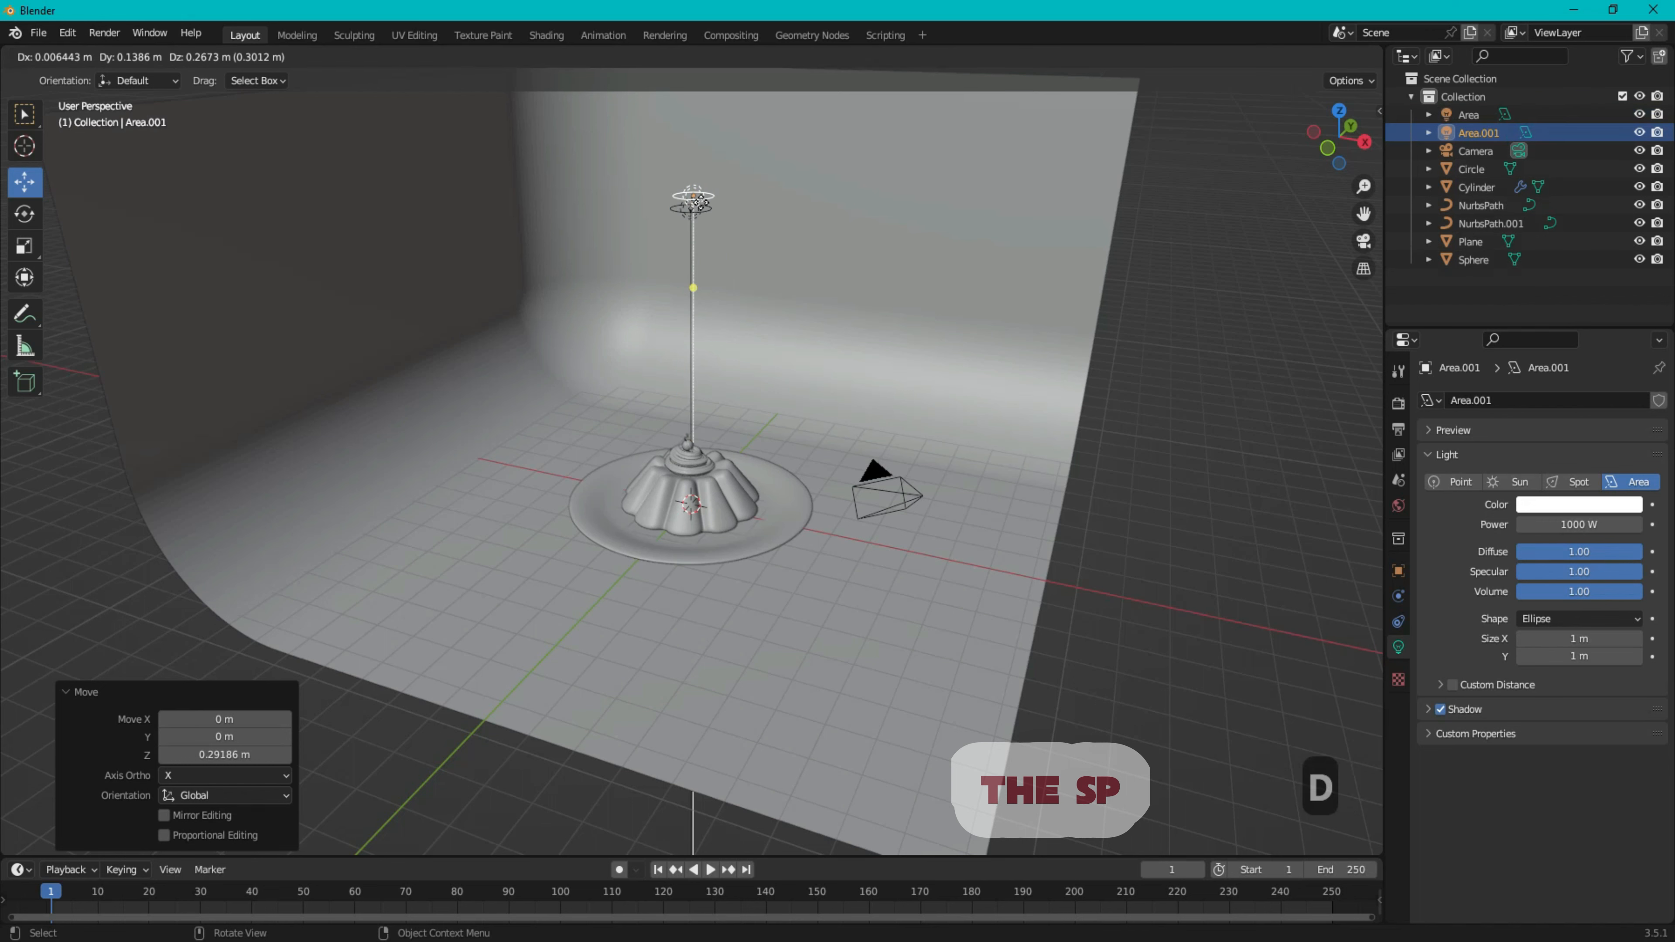
{"action": "right_click", "coordinate": [696, 207]}
{"action": "left_click_drag", "start_coordinate": [747, 215], "coordinate": [1148, 281]}
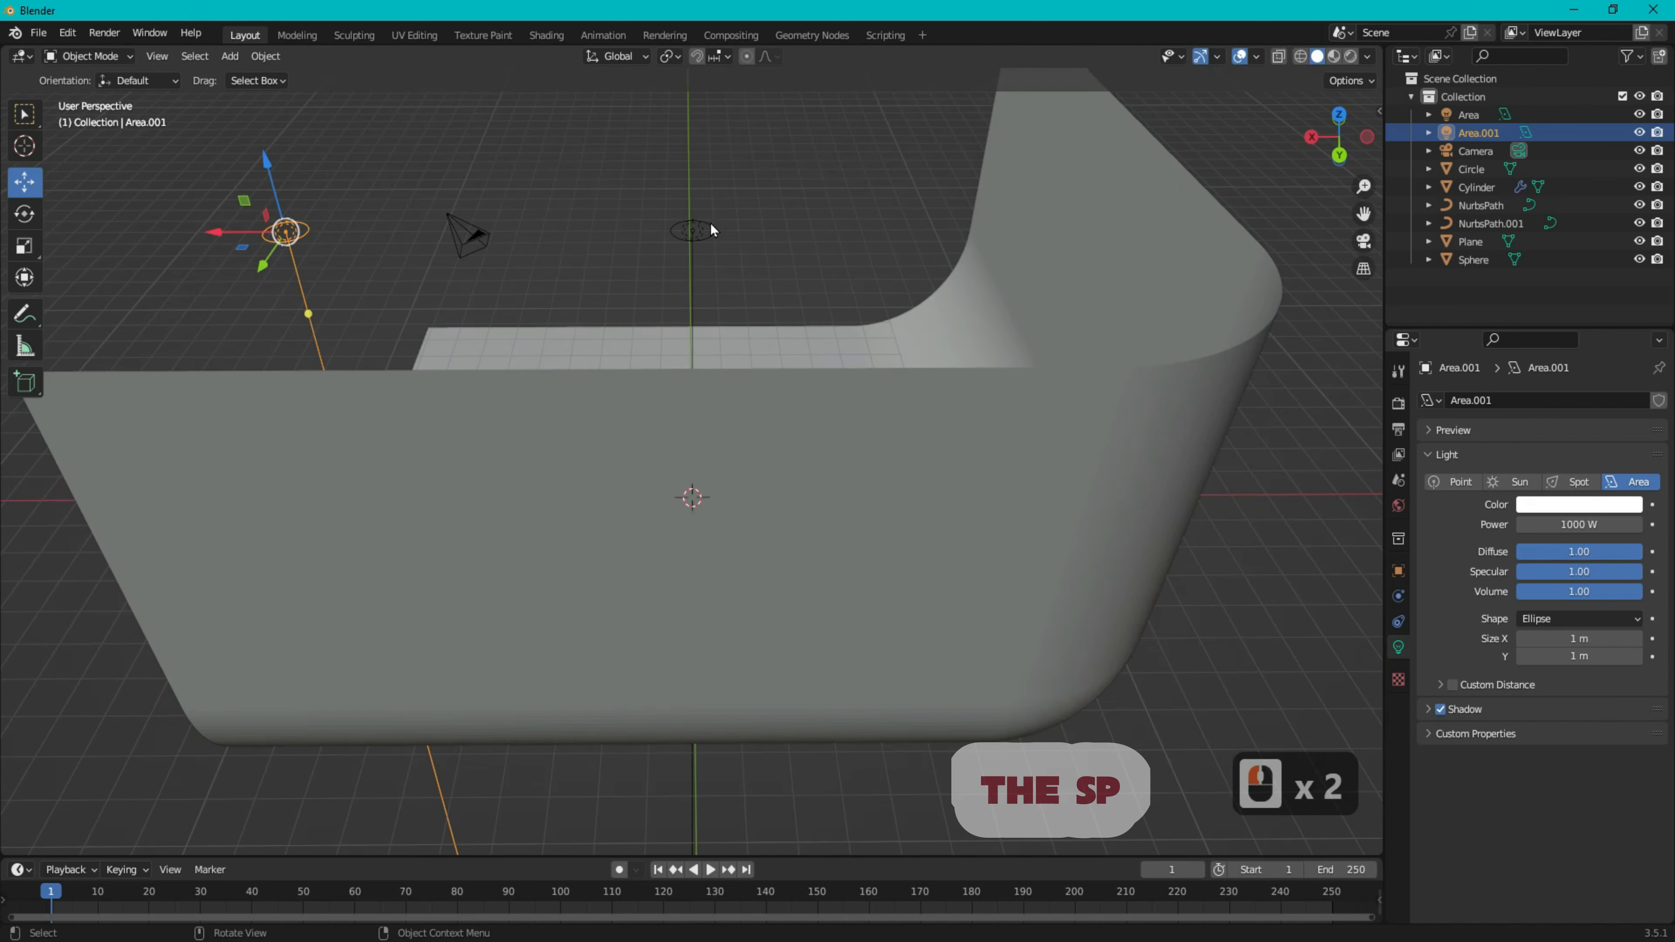
- In the right orthographic view, move the original area light about -9.24 m along Y to the backdrop's open edge
{"action": "left_click", "coordinate": [711, 229]}
{"action": "left_click", "coordinate": [1339, 153]}
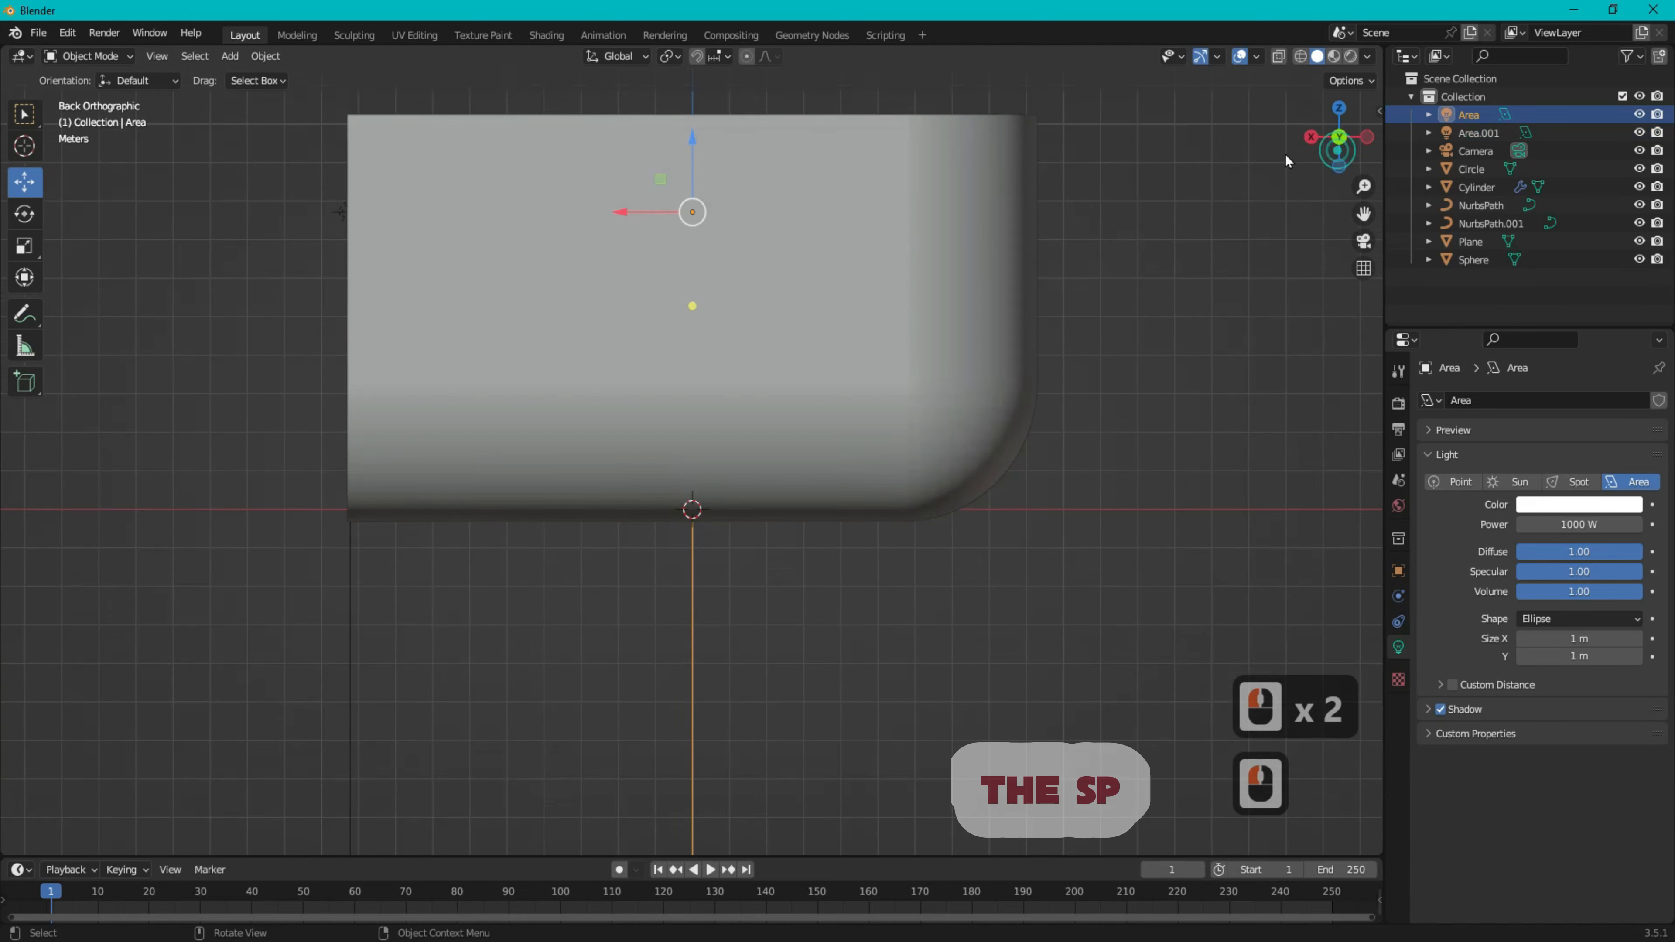
{"action": "left_click", "coordinate": [1309, 136]}
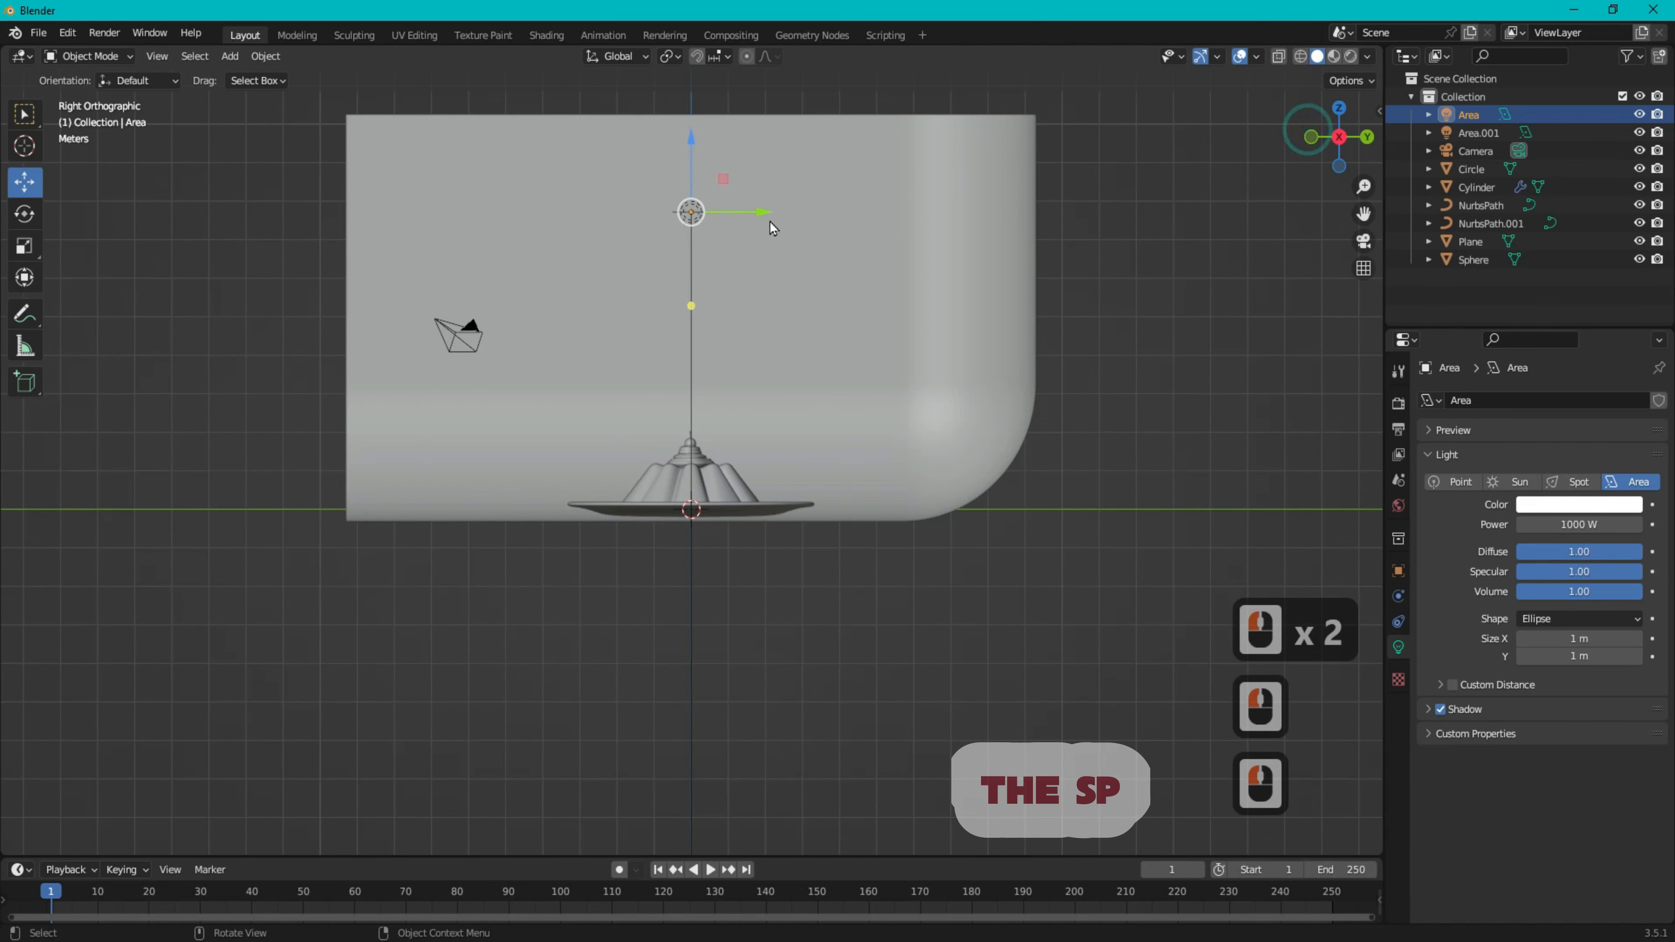
{"action": "left_click_drag", "start_coordinate": [763, 213], "coordinate": [417, 228]}
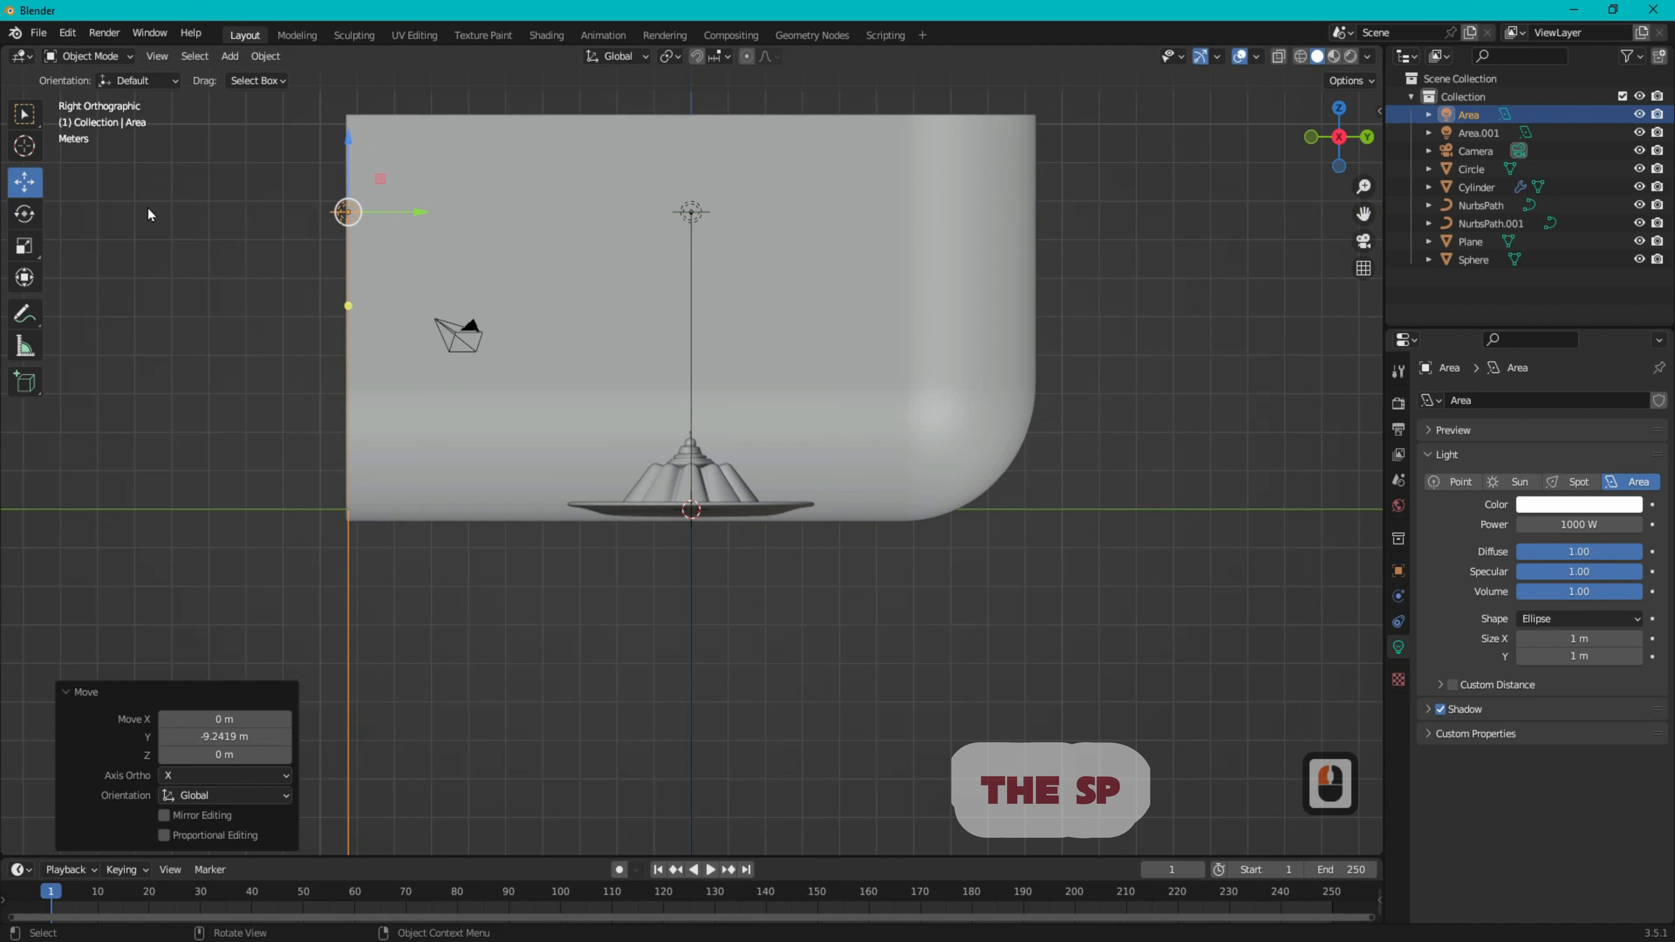
- Rotate both area lights to aim at the dessert, the original in the right view and the duplicate in the front view
{"action": "left_click", "coordinate": [25, 214]}
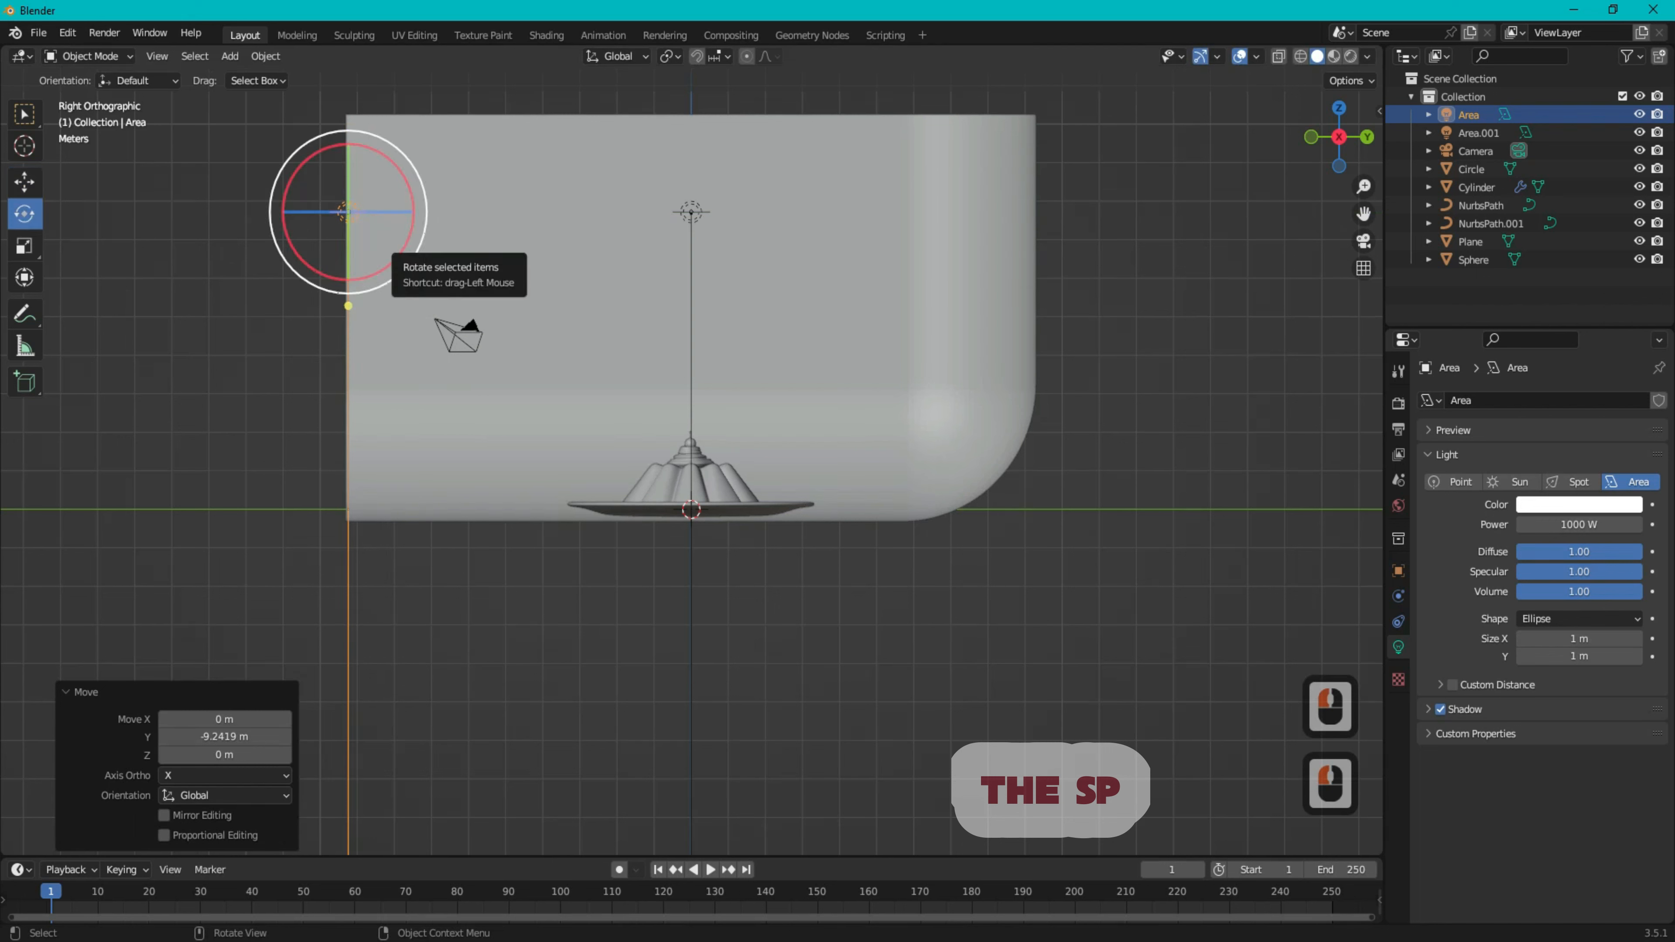
{"action": "left_click_drag", "start_coordinate": [413, 249], "coordinate": [415, 196]}
{"action": "left_click", "coordinate": [1309, 138]}
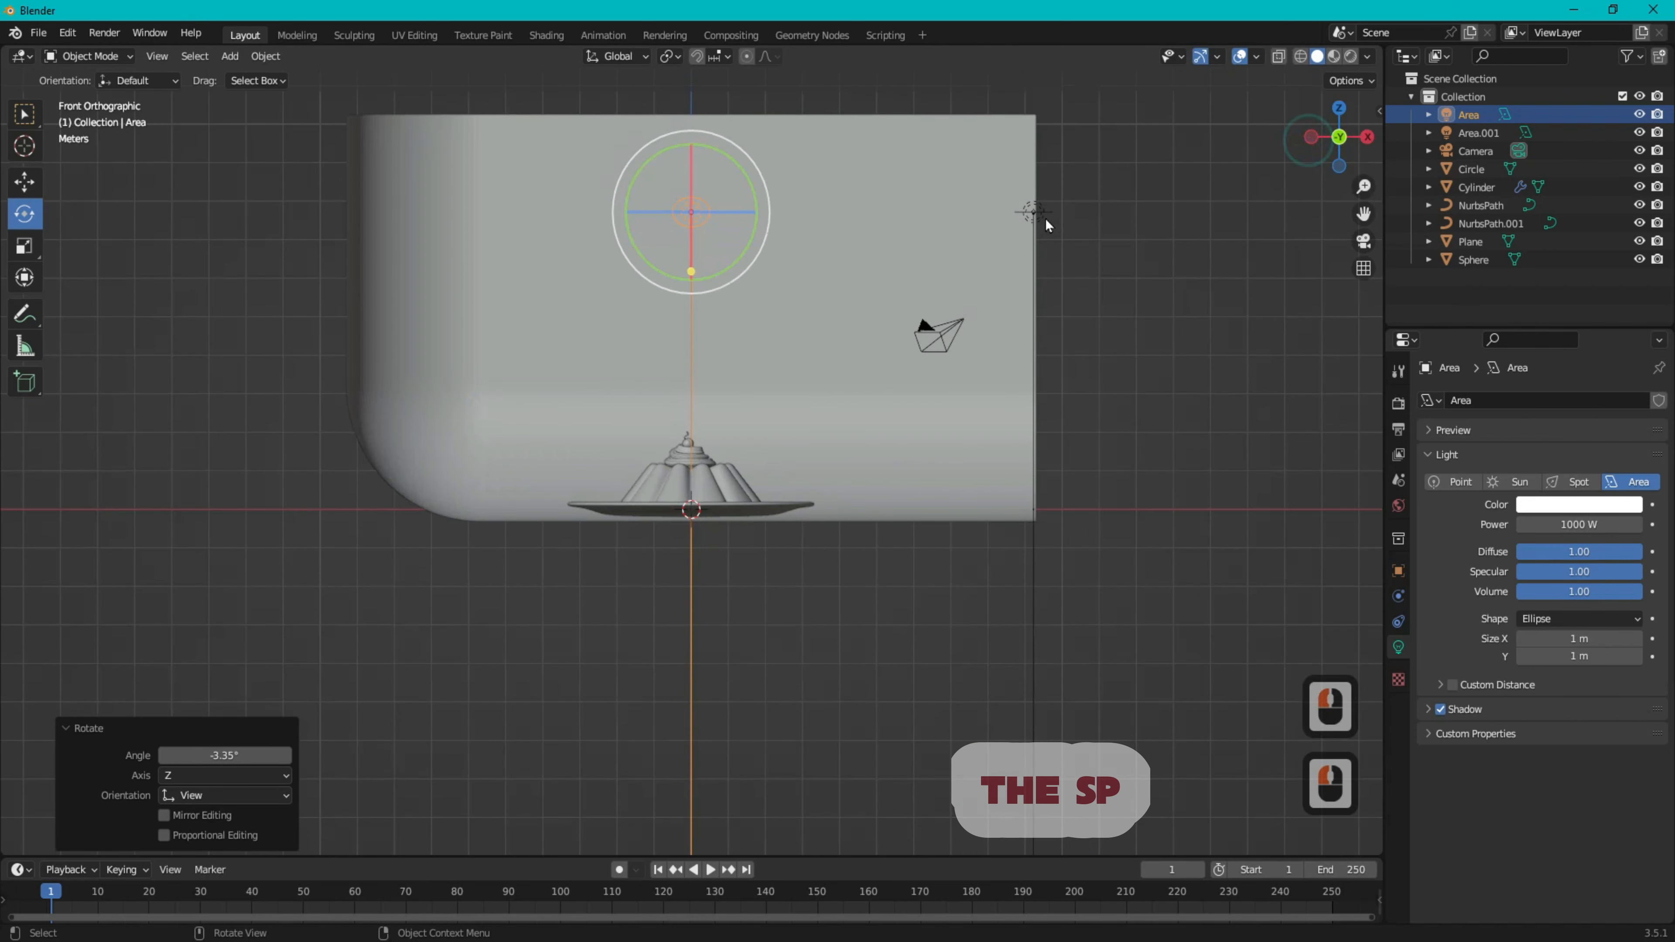
{"action": "left_click", "coordinate": [1050, 226]}
{"action": "left_click_drag", "start_coordinate": [1112, 212], "coordinate": [1106, 293]}
{"action": "left_click", "coordinate": [1199, 195]}
{"action": "left_click_drag", "start_coordinate": [1363, 146], "coordinate": [1270, 171]}
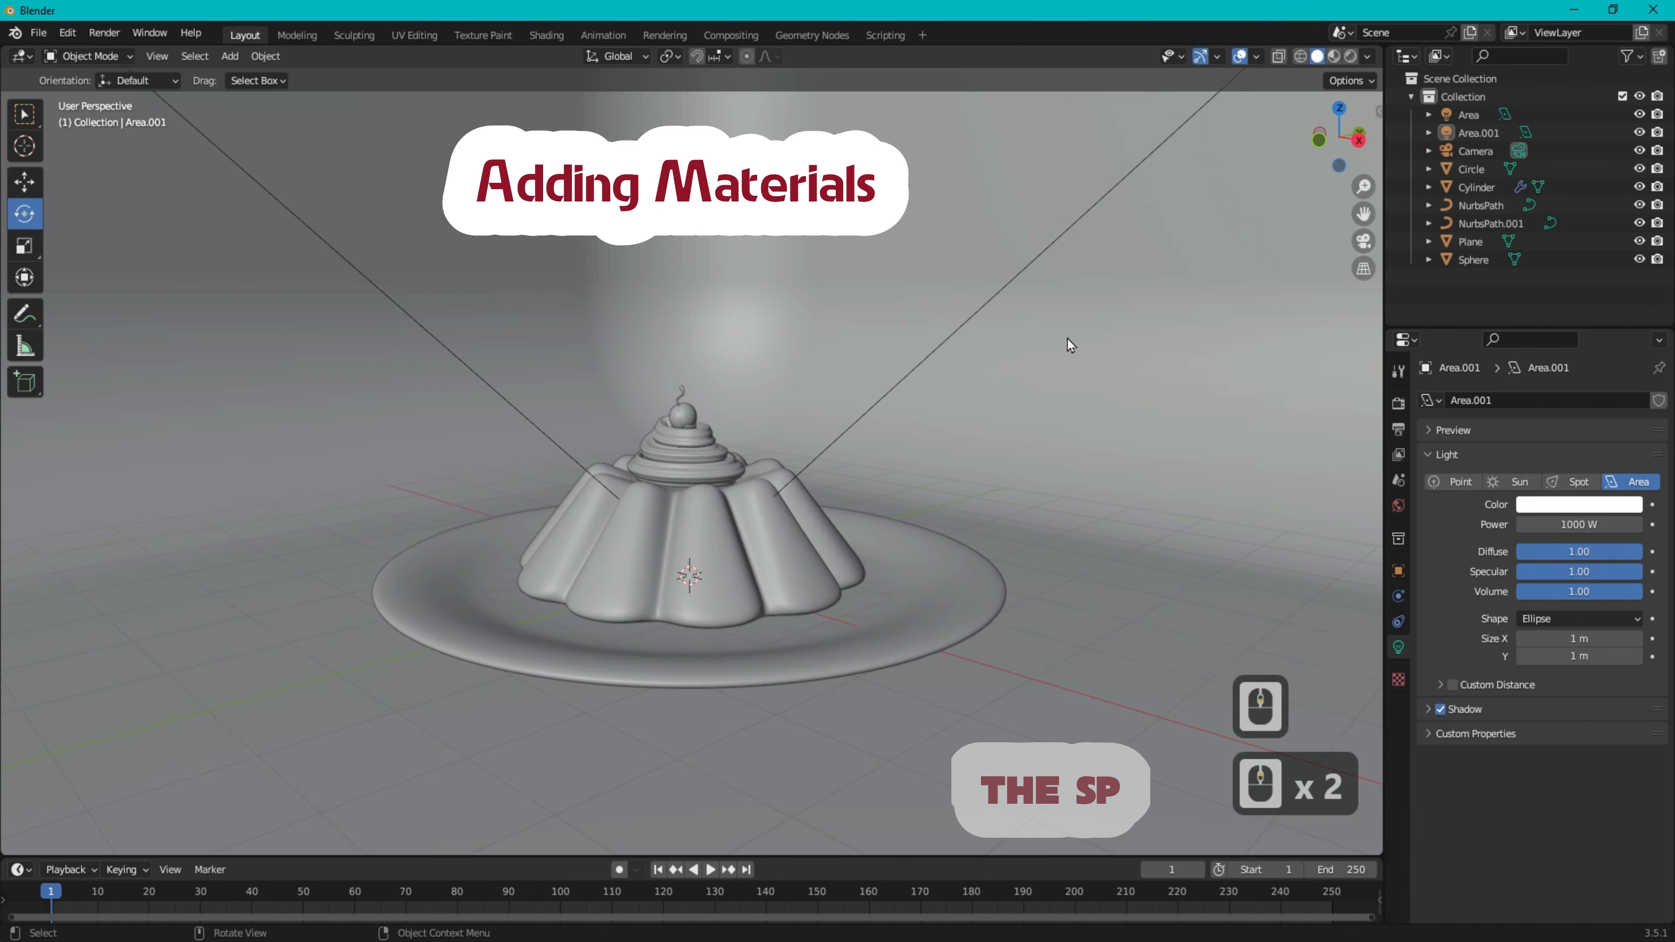
- Select the dish beneath the dessert and create a new material for it
{"action": "left_click", "coordinate": [929, 575]}
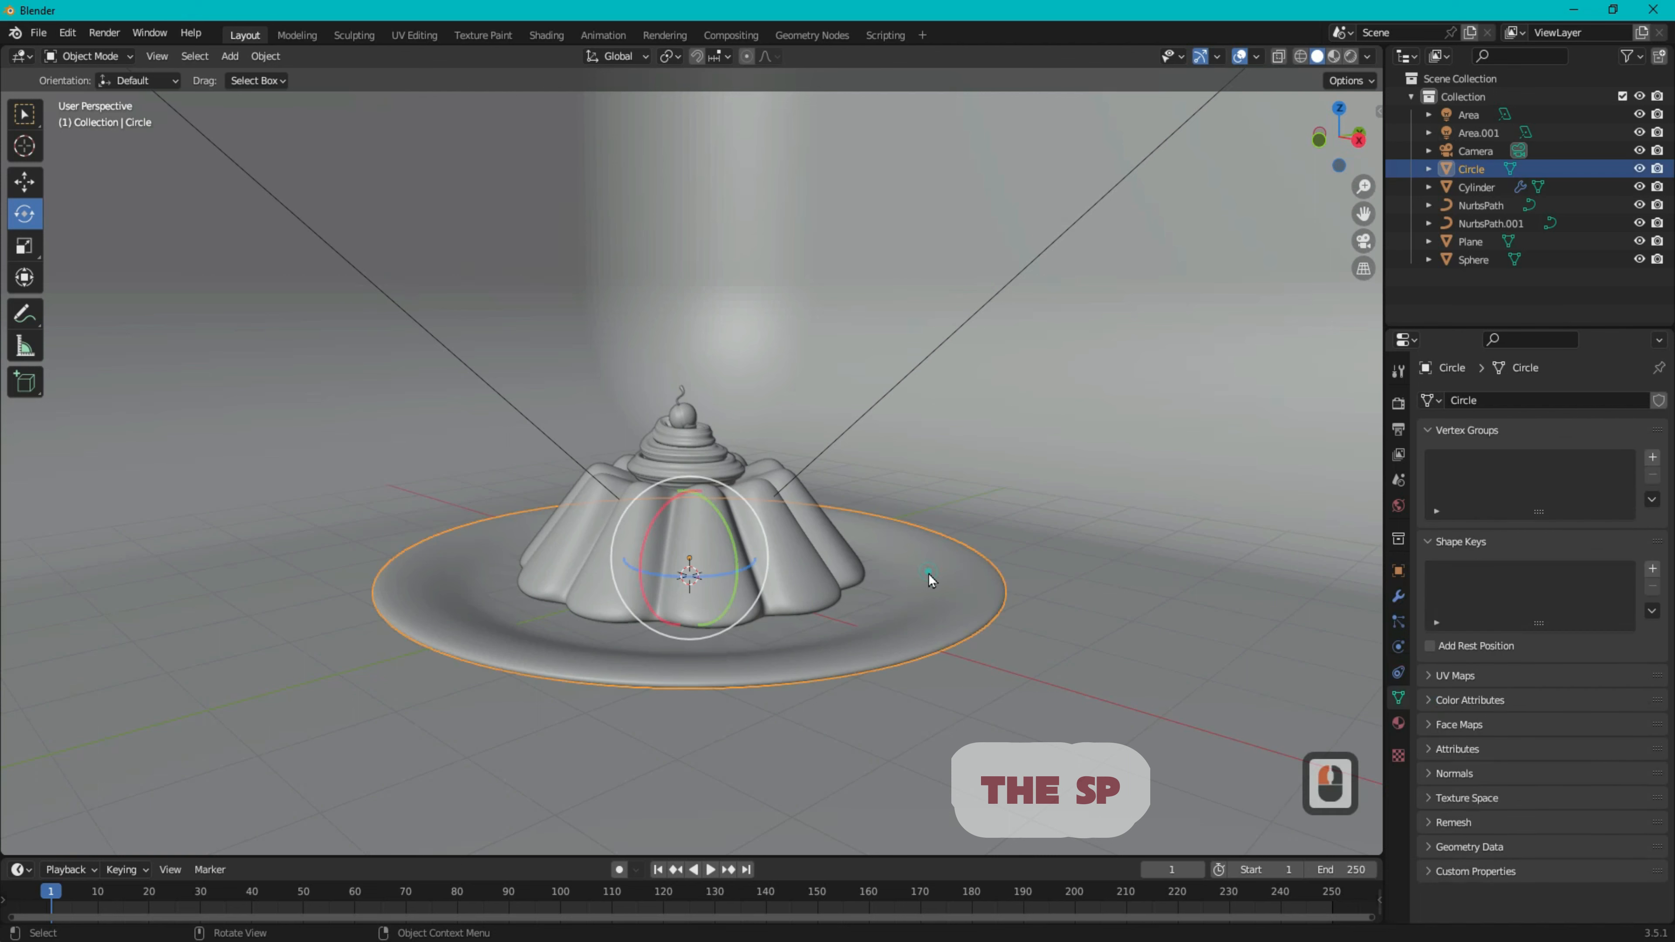
{"action": "left_click", "coordinate": [1398, 723]}
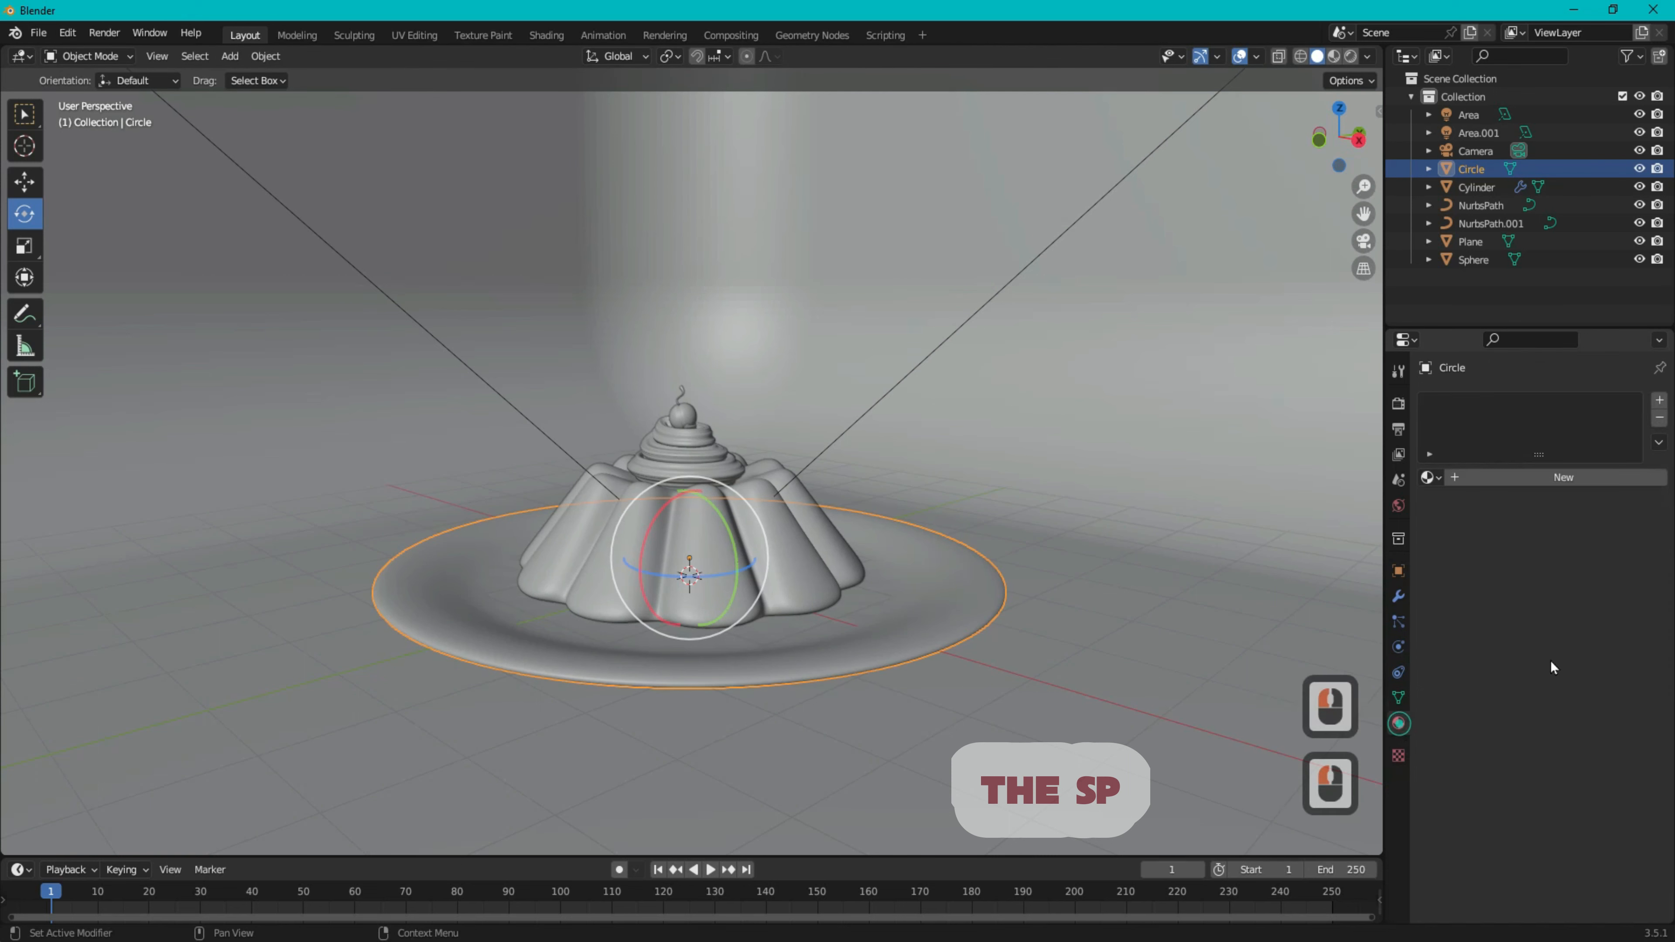
{"action": "left_click", "coordinate": [1595, 476]}
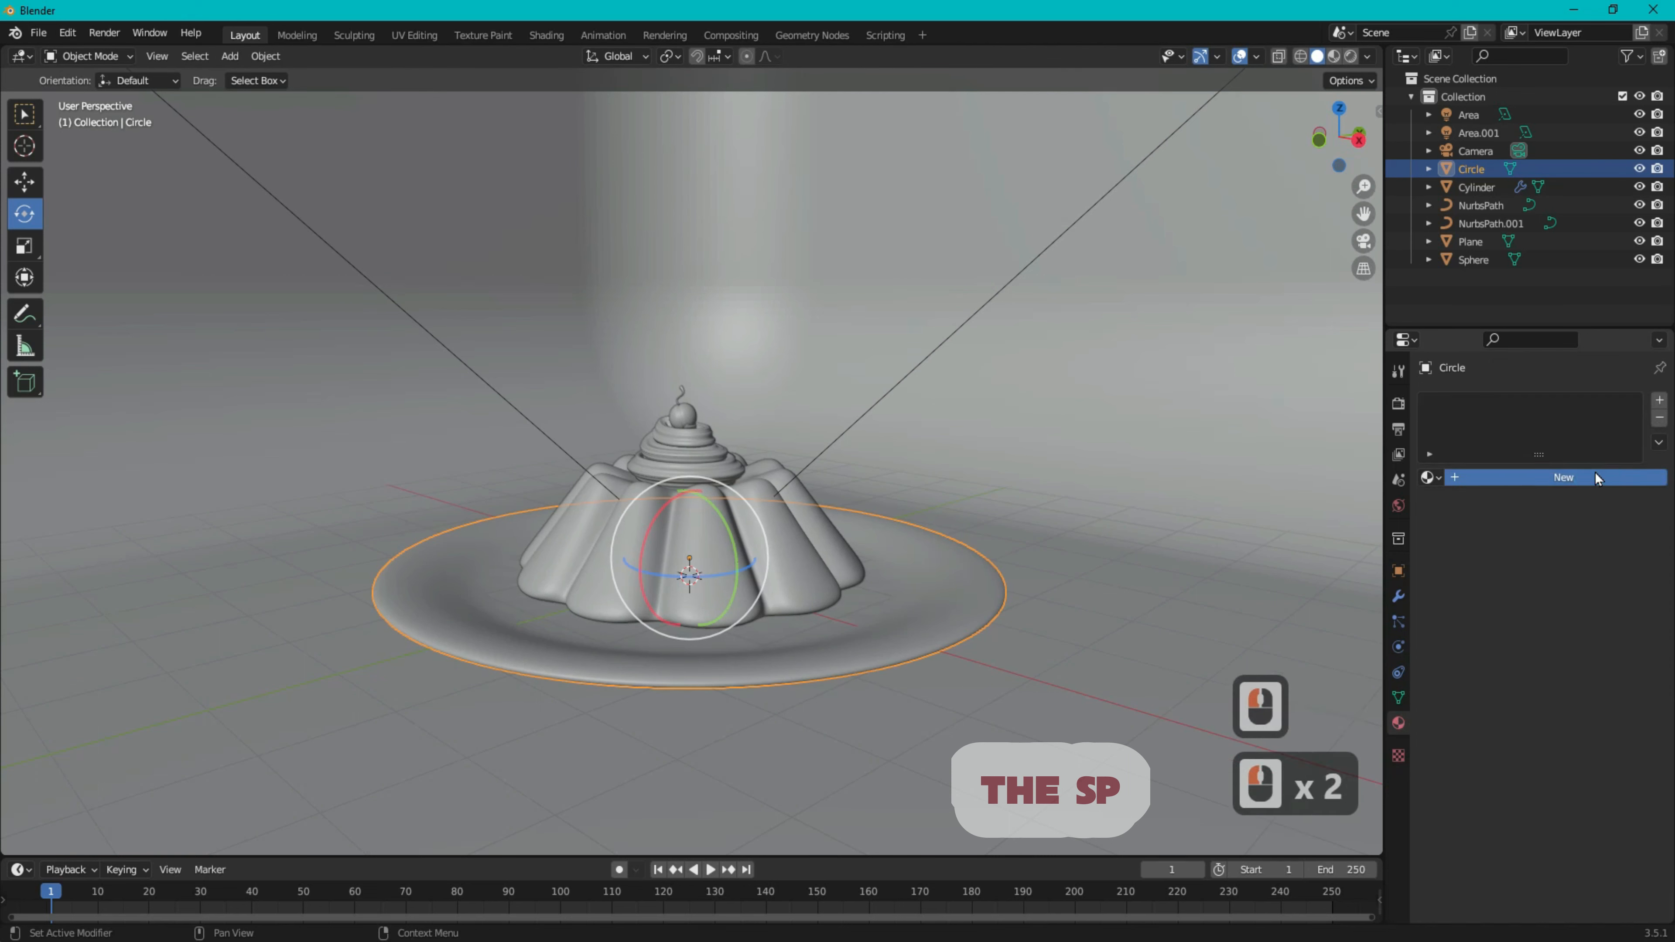
{"action": "left_click", "coordinate": [1569, 477]}
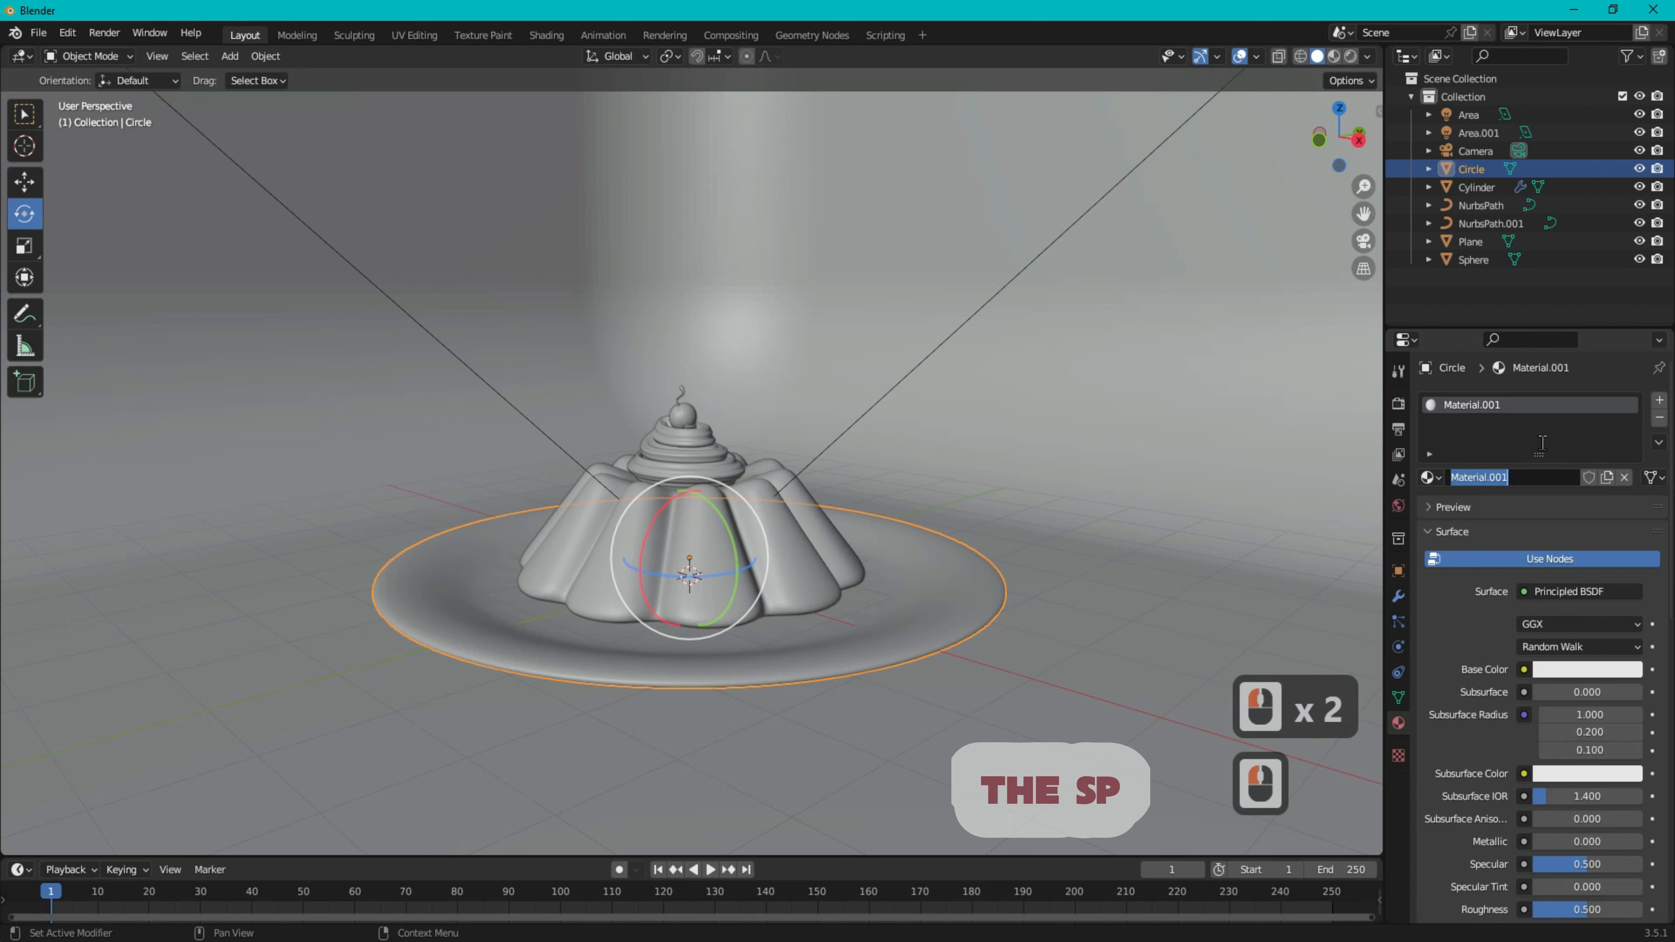
- Set the dish material's base color to a salmon pink with hue 0.004, saturation 0.695 and value 0.8
{"action": "left_click", "coordinate": [1576, 669]}
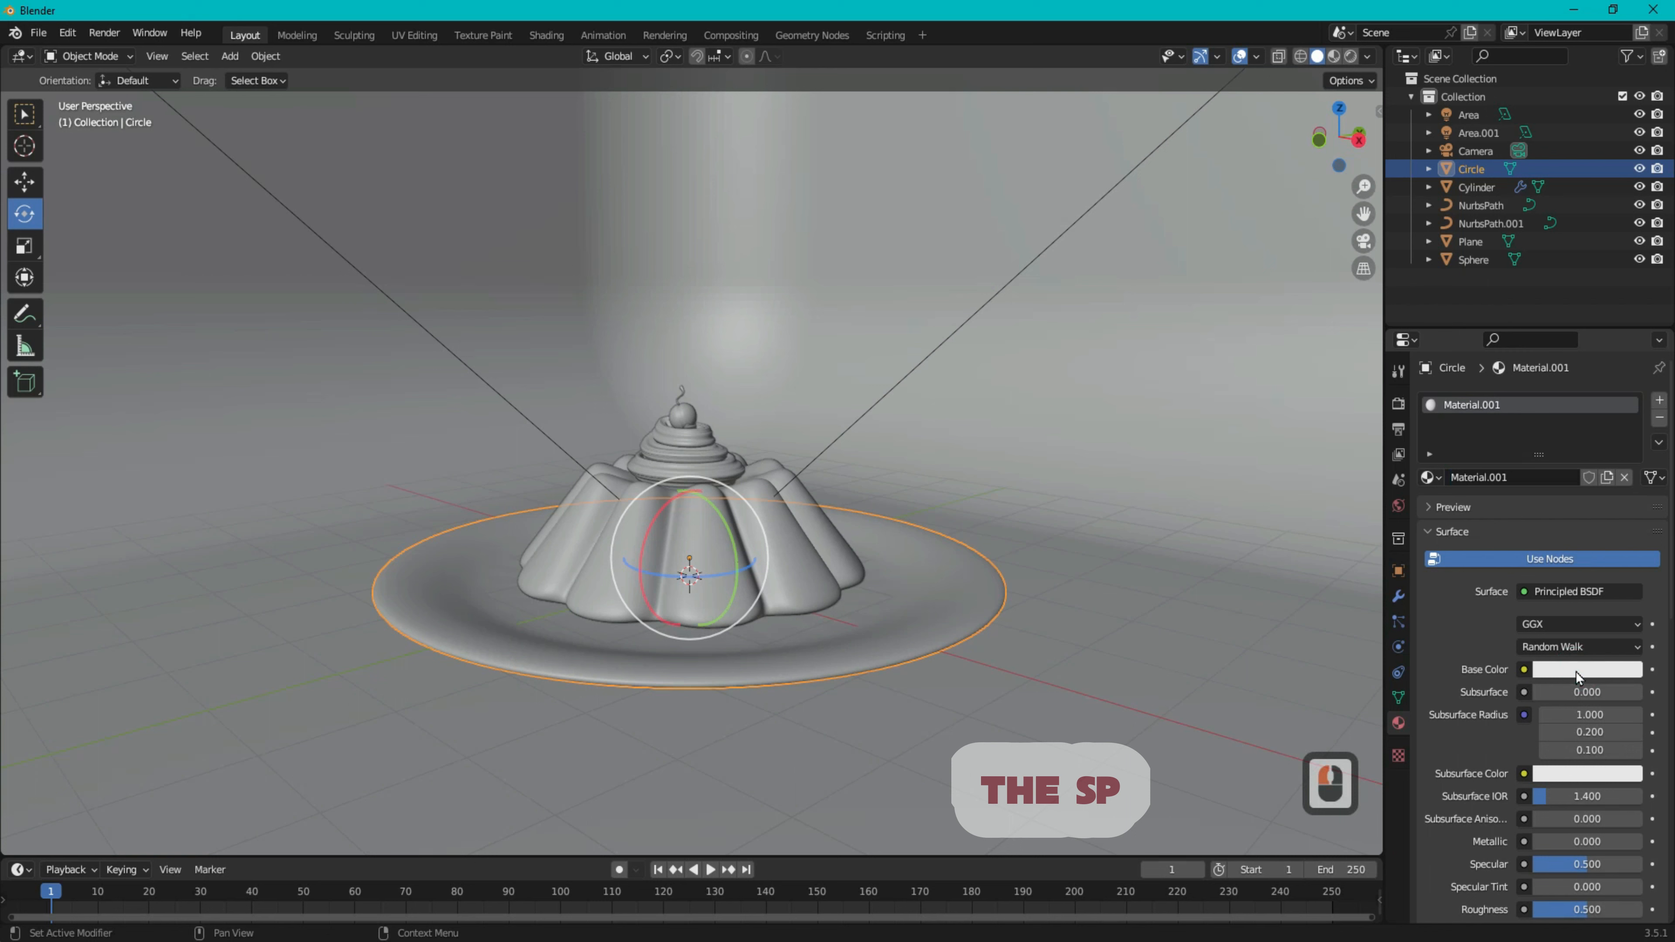
{"action": "left_click", "coordinate": [1575, 669]}
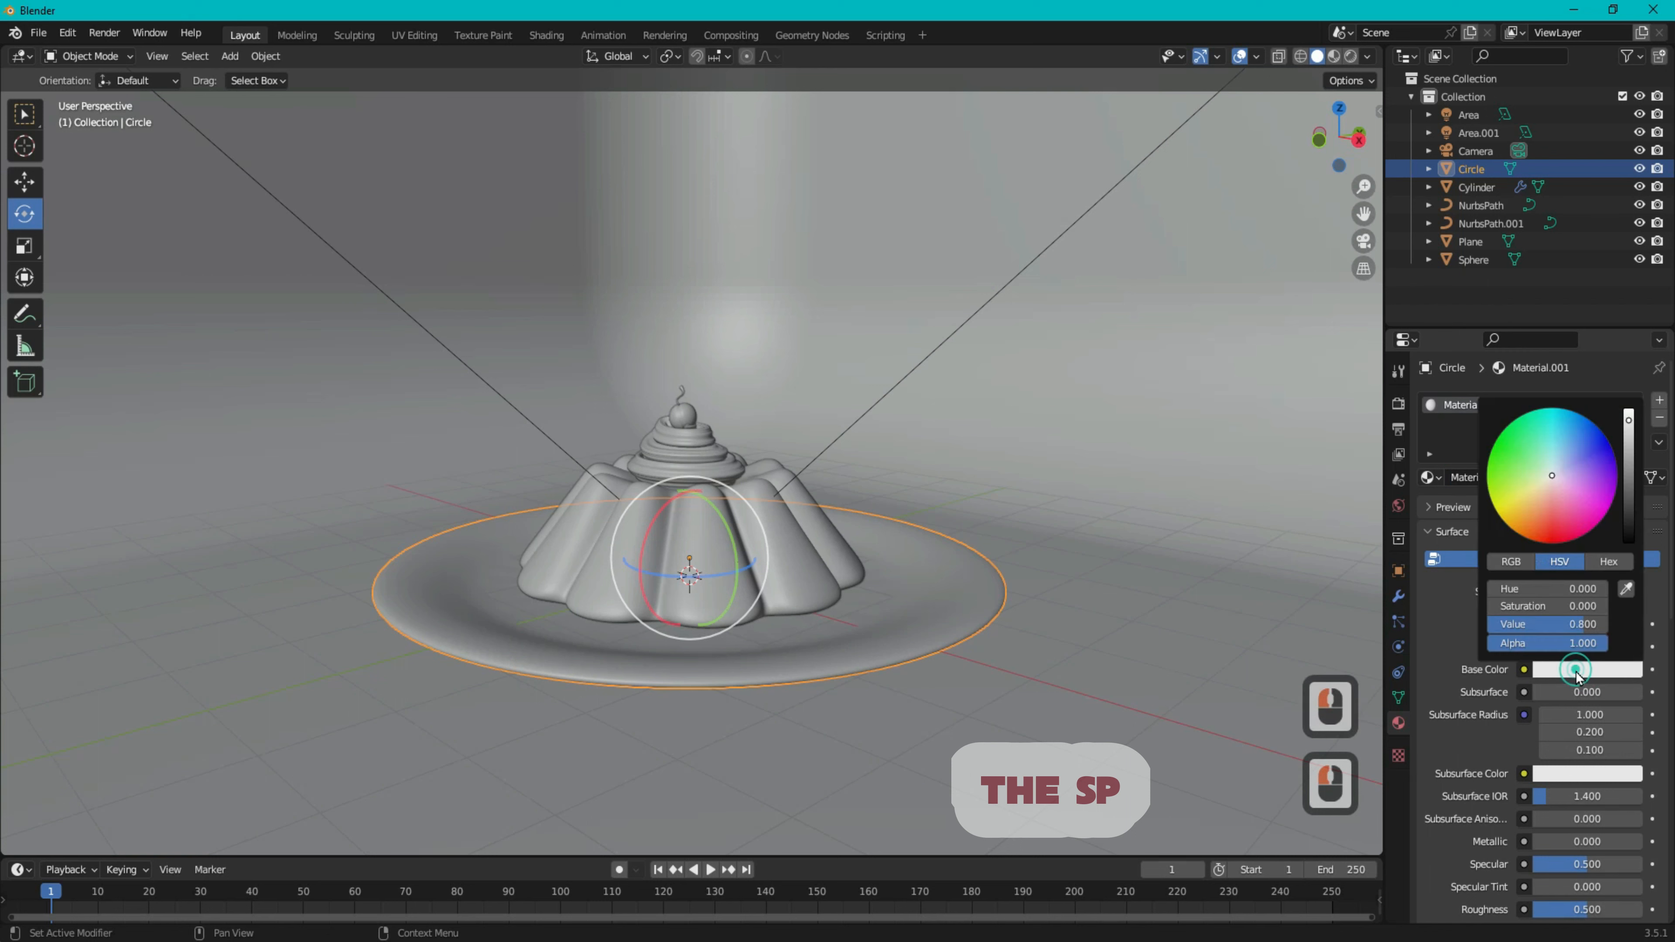
{"action": "left_click", "coordinate": [1550, 503]}
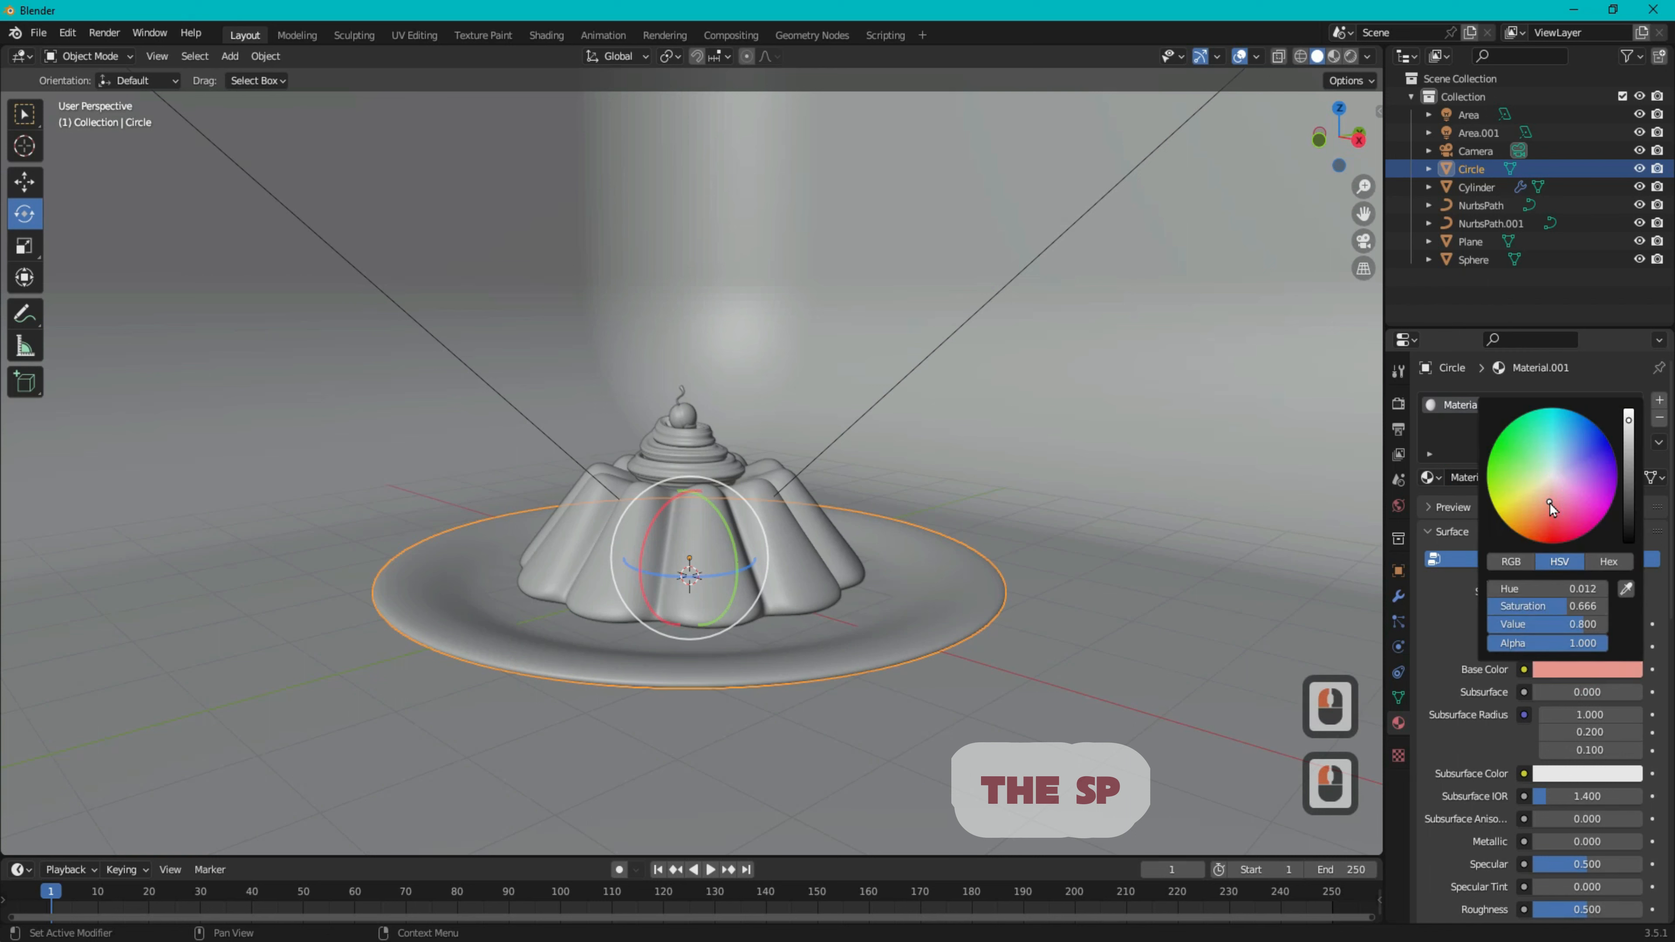
{"action": "left_click", "coordinate": [1548, 507]}
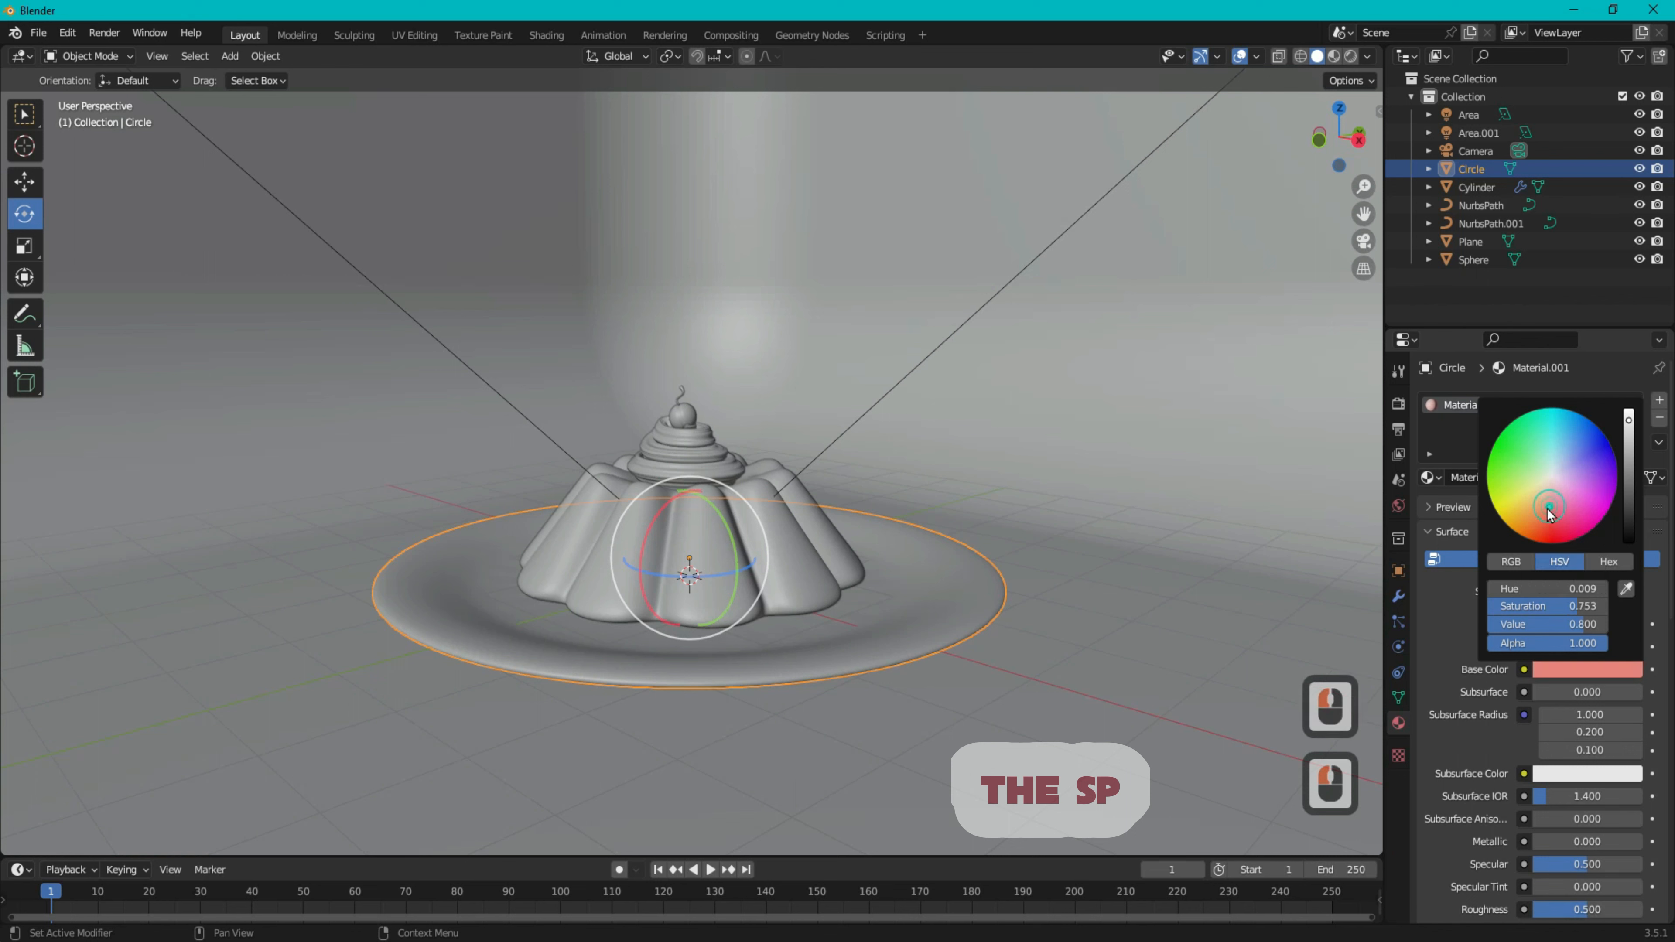
{"action": "left_click", "coordinate": [1549, 508]}
{"action": "left_click", "coordinate": [1550, 506]}
{"action": "left_click", "coordinate": [1551, 505]}
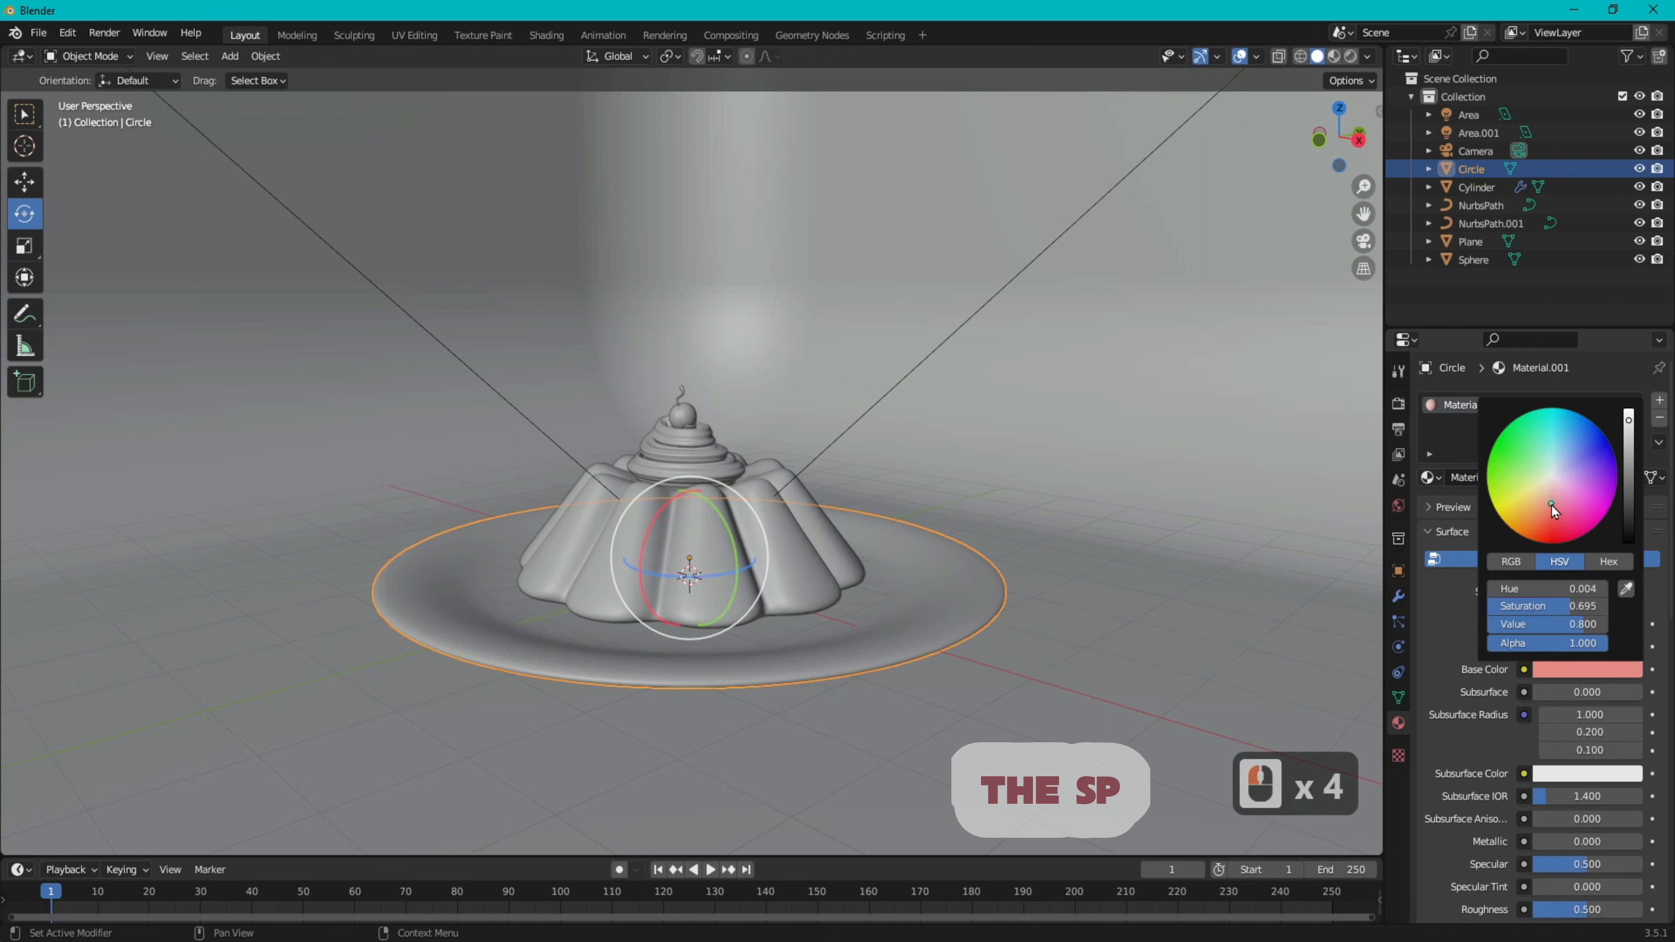
{"action": "left_click", "coordinate": [1435, 592]}
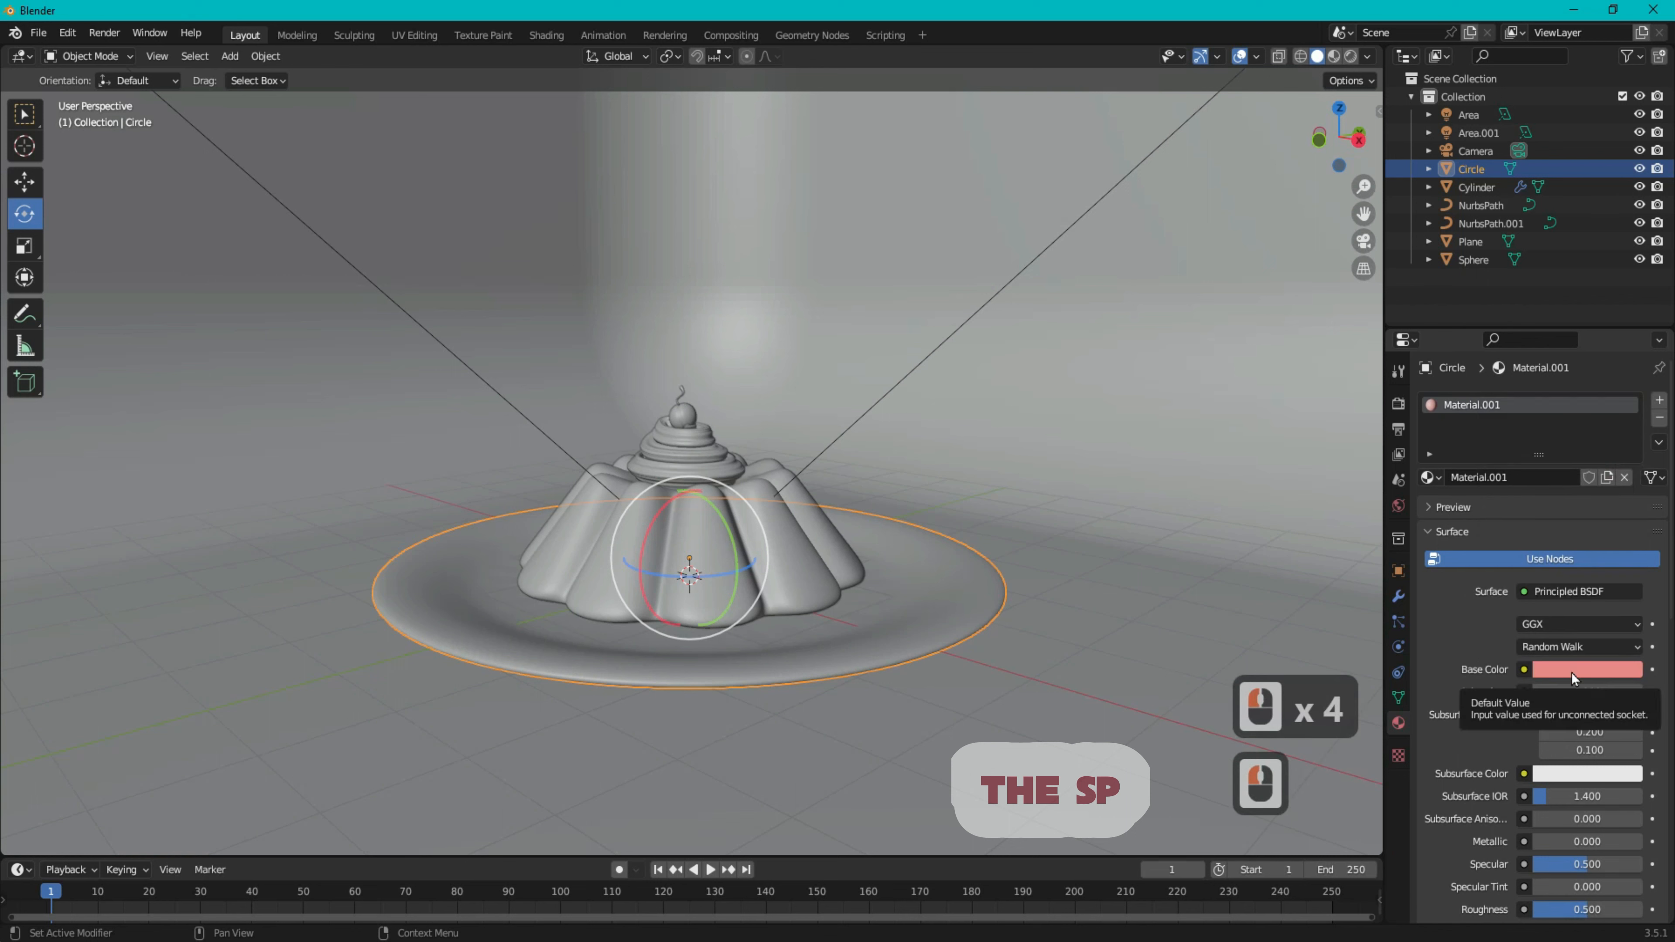
- Set the dish material's roughness to 0.25
{"action": "scroll", "coordinate": [1469, 627], "scroll_direction": "down", "scroll_amount": 3}
{"action": "scroll", "coordinate": [1469, 631], "scroll_direction": "down", "scroll_amount": 2}
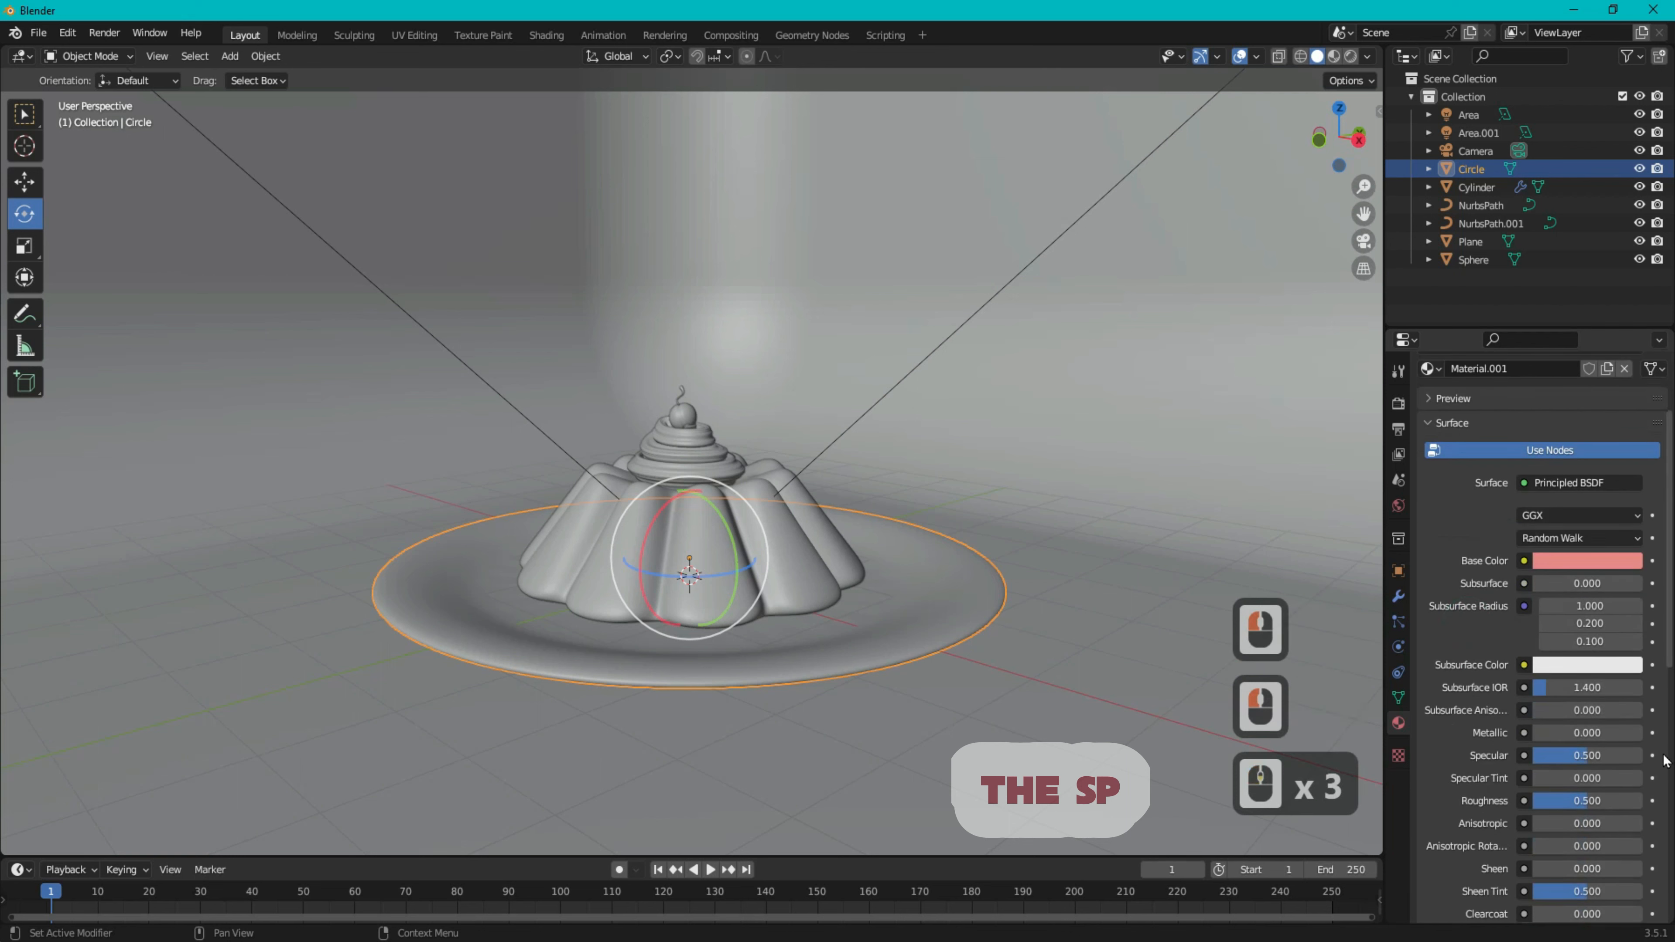
{"action": "left_click_drag", "start_coordinate": [1587, 800], "coordinate": [1564, 801]}
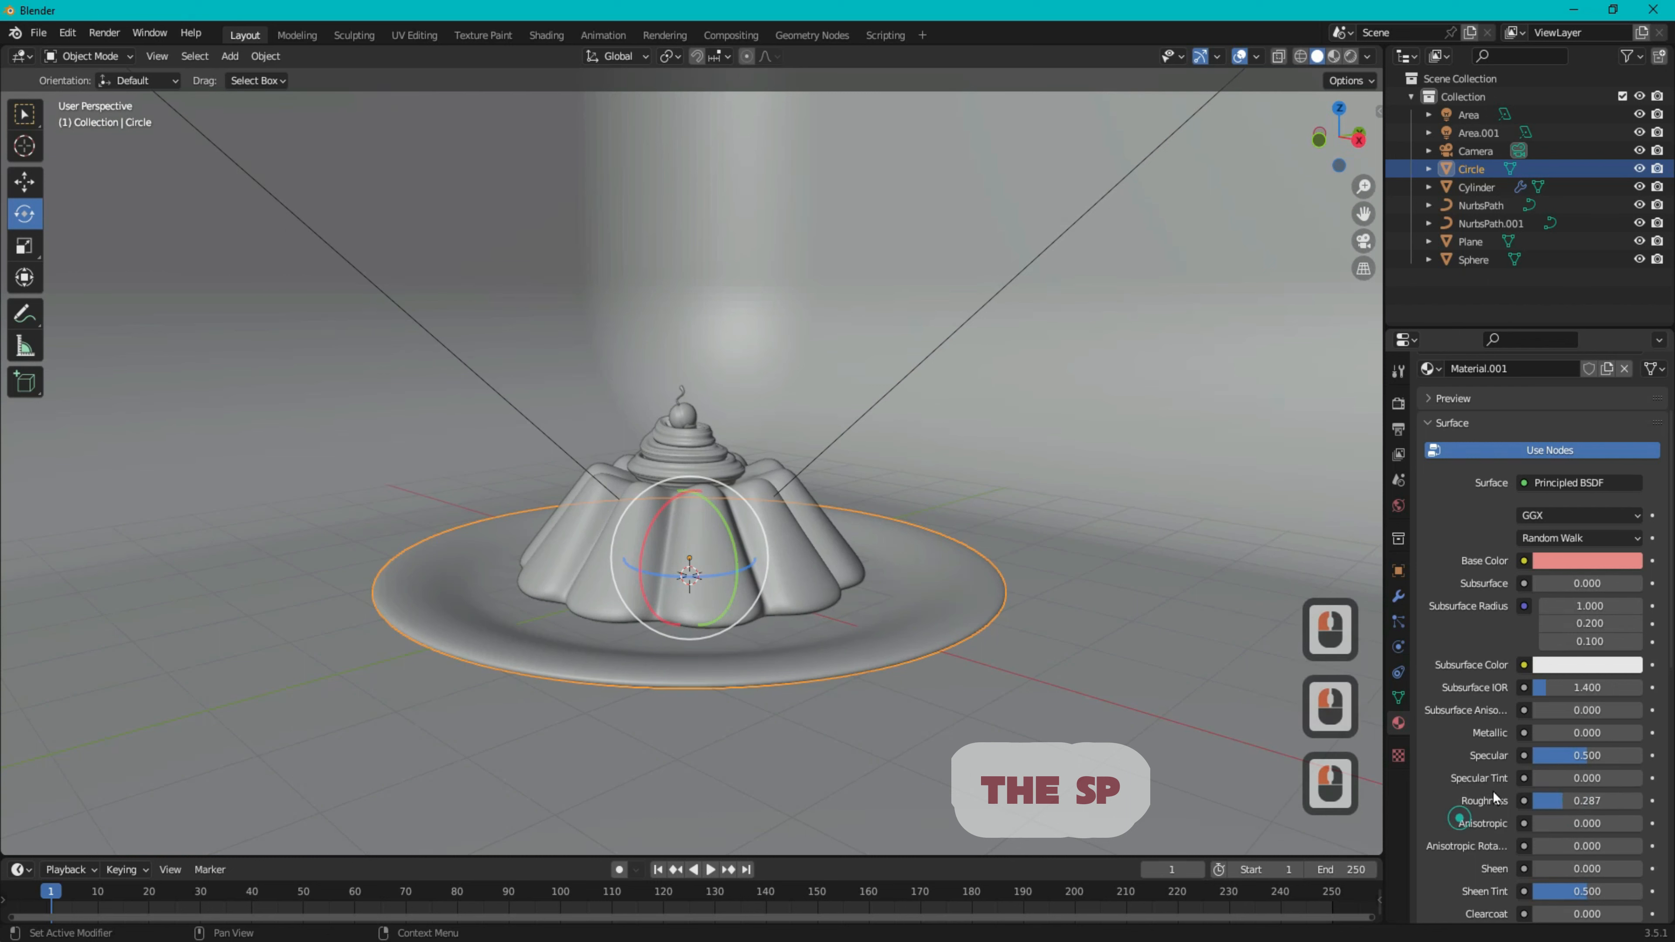
{"action": "double_click", "coordinate": [1563, 800]}
{"action": "type", "text": "0.25"}
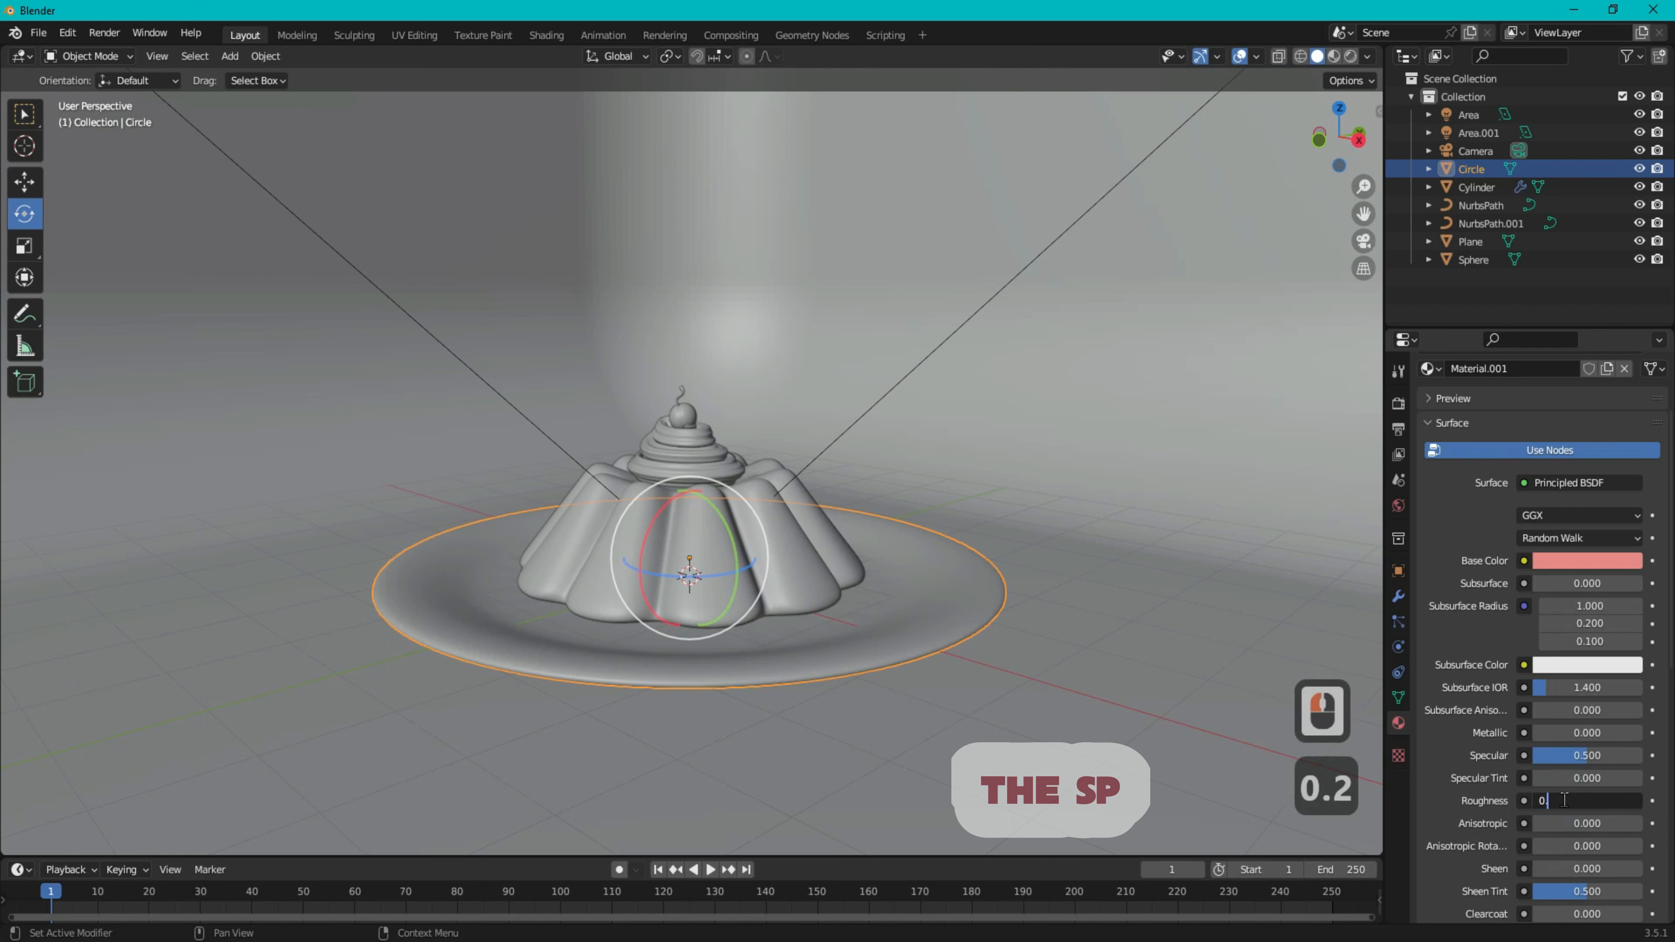
{"action": "left_click", "coordinate": [1508, 846]}
- Raise the dish material's transmission to about 0.276
{"action": "scroll", "coordinate": [1523, 834], "scroll_direction": "down", "scroll_amount": 2}
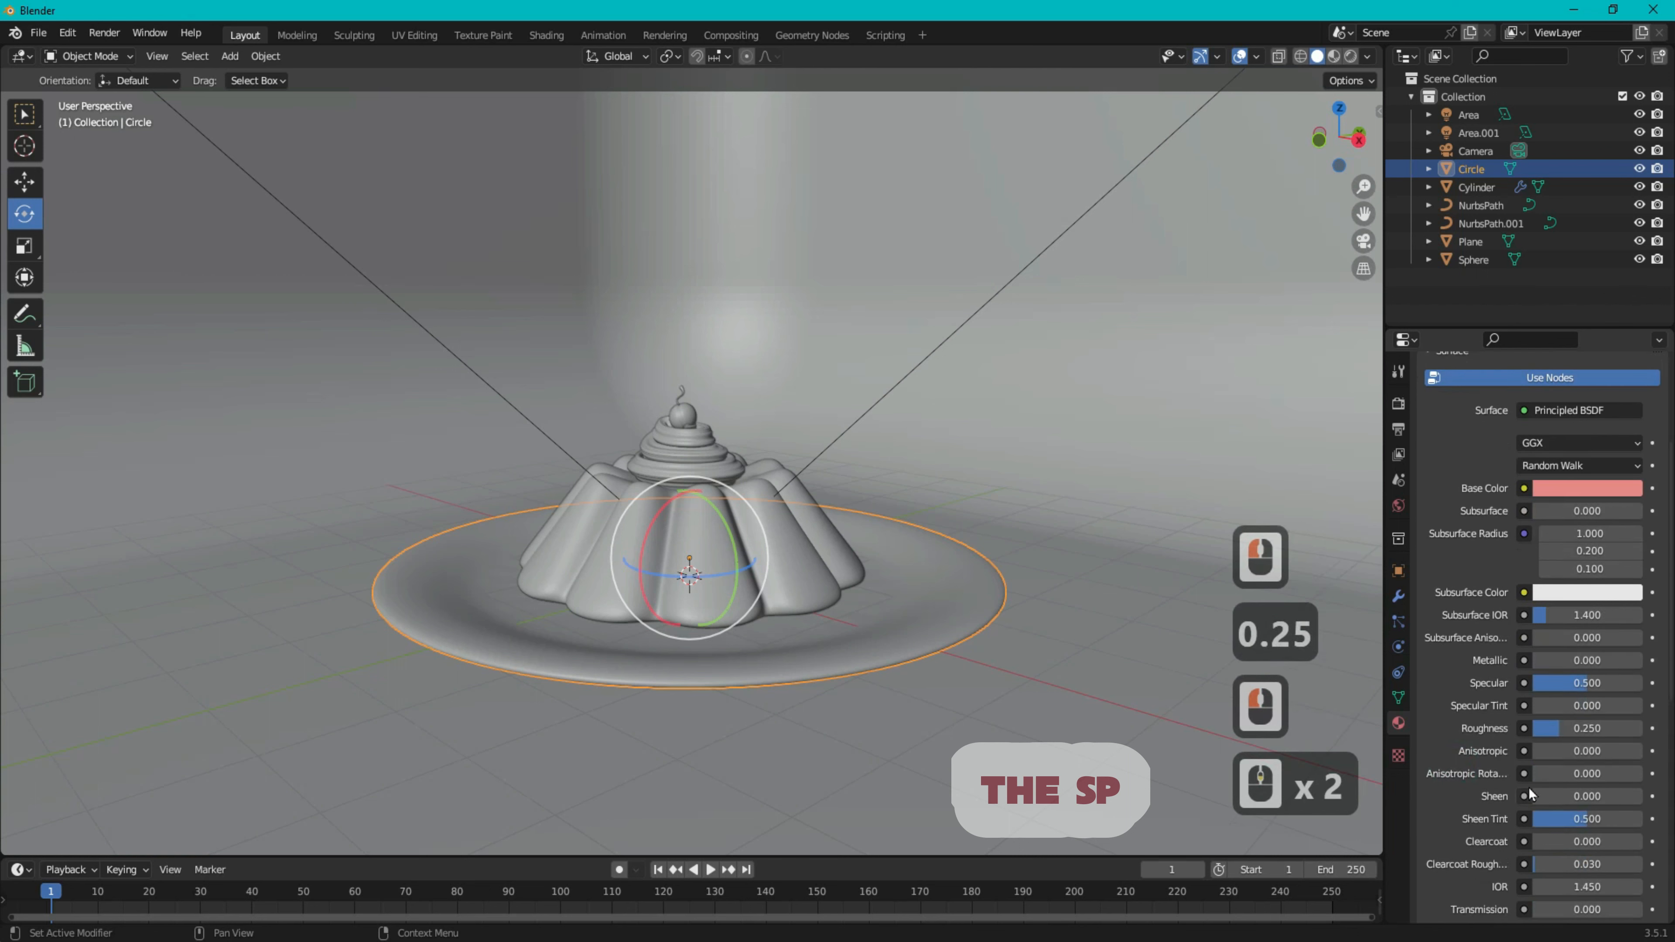
{"action": "scroll", "coordinate": [1498, 762], "scroll_direction": "down", "scroll_amount": 2}
{"action": "left_click_drag", "start_coordinate": [1535, 833], "coordinate": [1583, 833]}
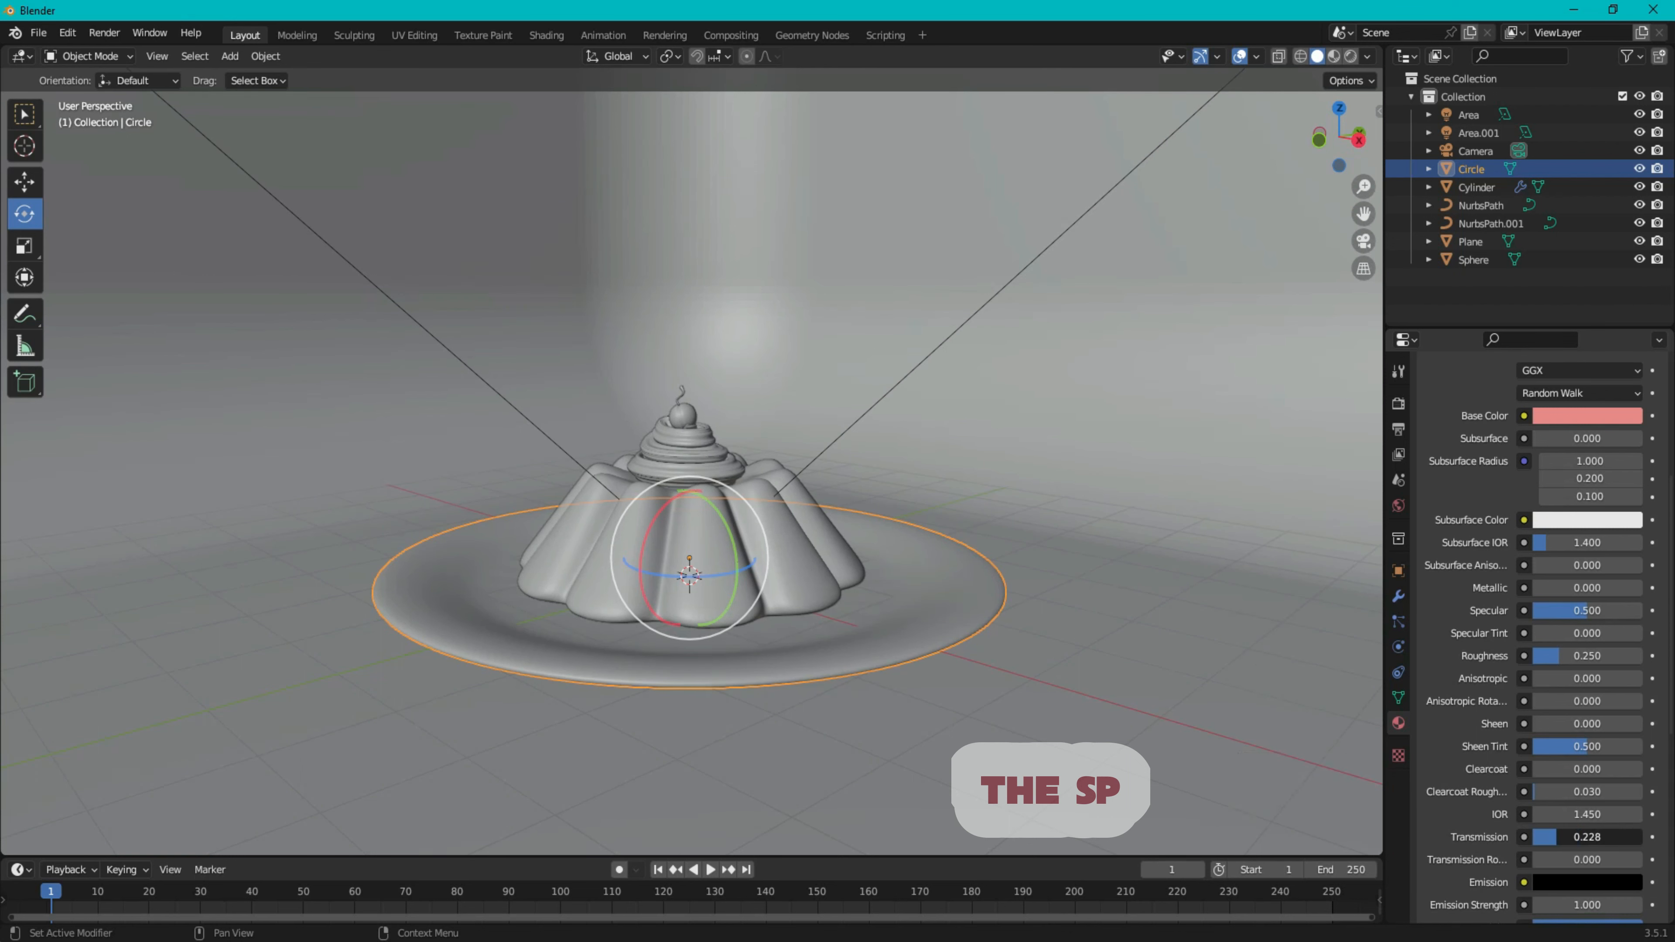
{"action": "left_click_drag", "start_coordinate": [1541, 833], "coordinate": [1540, 832]}
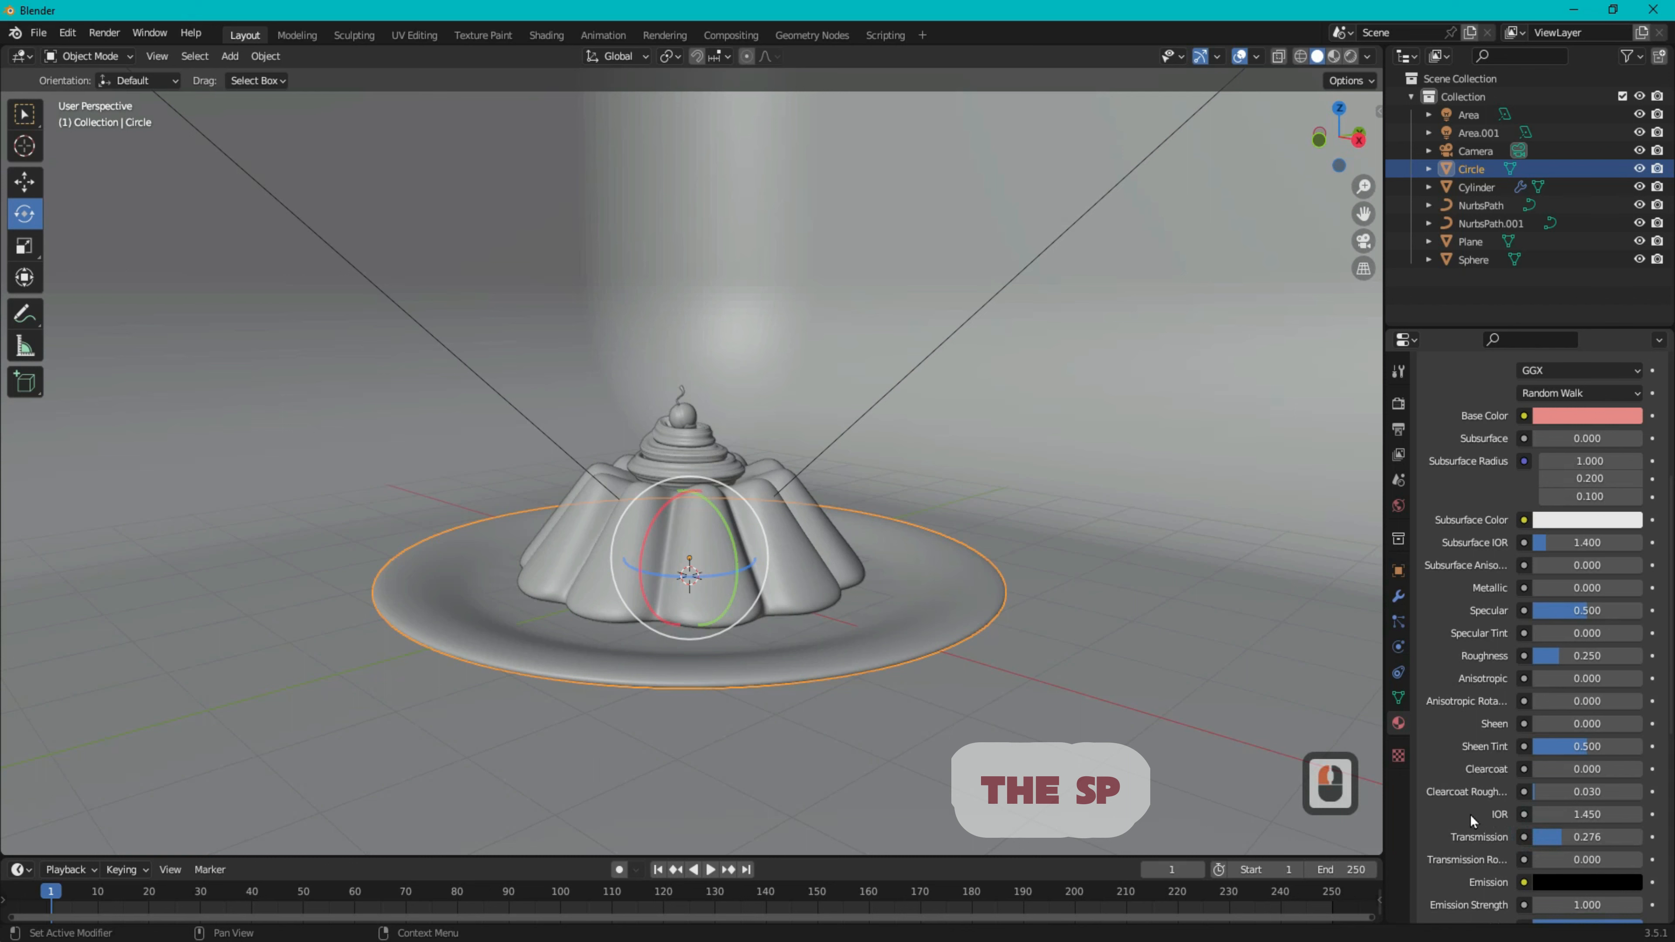
{"action": "left_click", "coordinate": [1463, 748]}
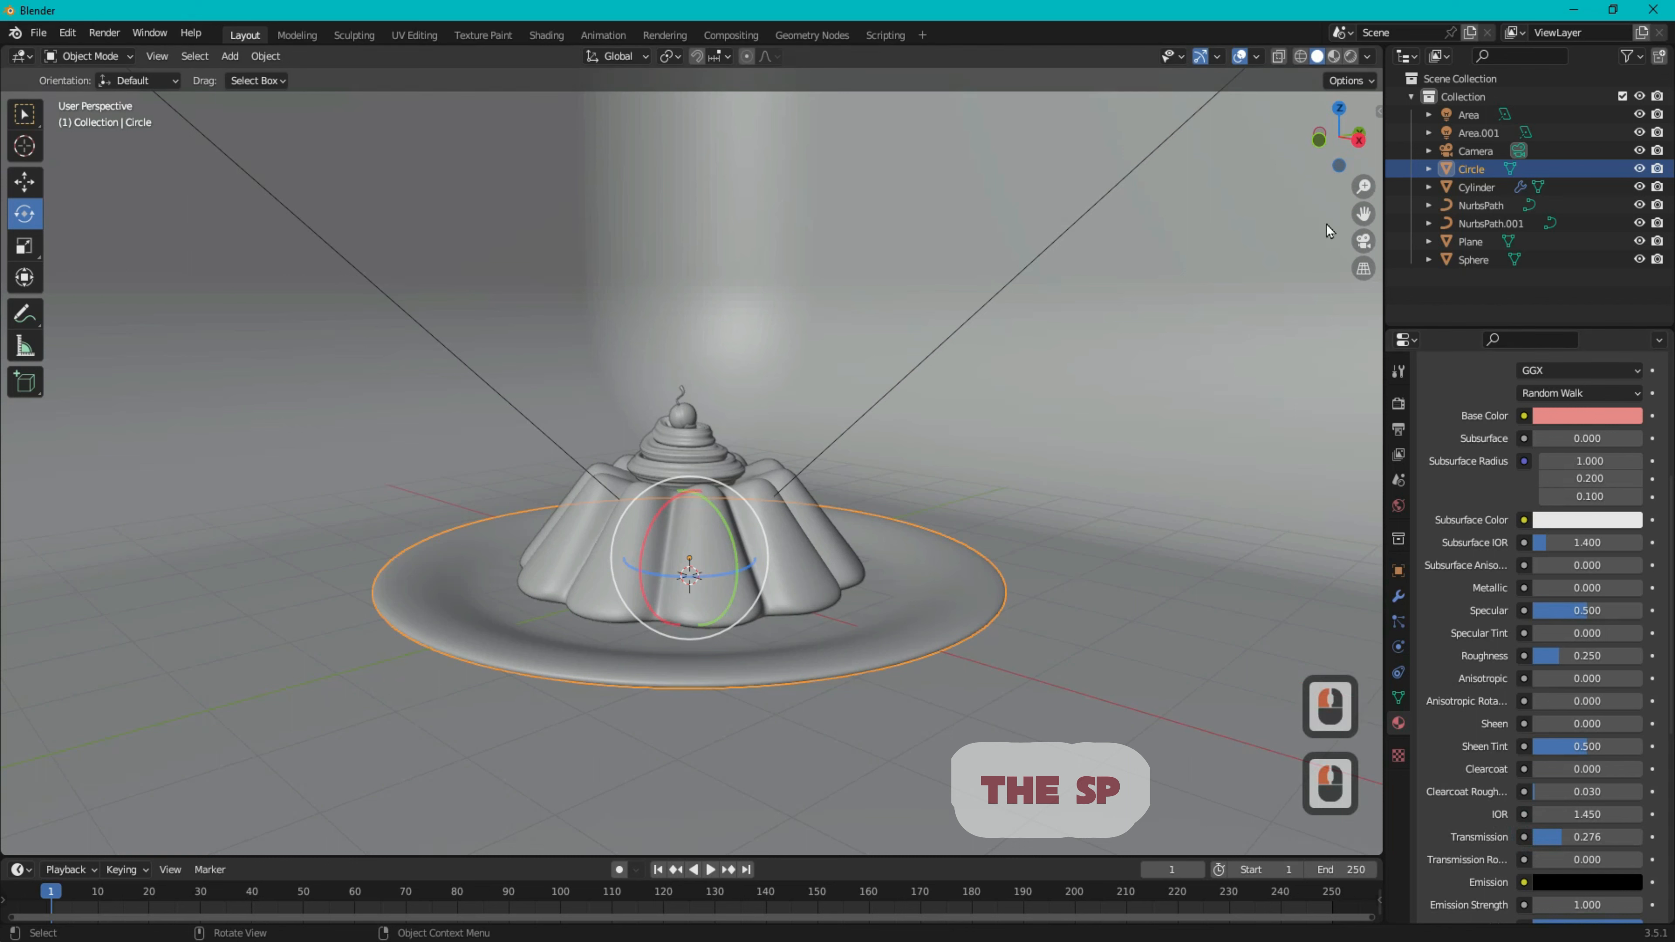
- Create a new material for the fluted dessert body and give it a red base color
{"action": "left_click", "coordinate": [781, 545]}
{"action": "left_click", "coordinate": [1609, 478]}
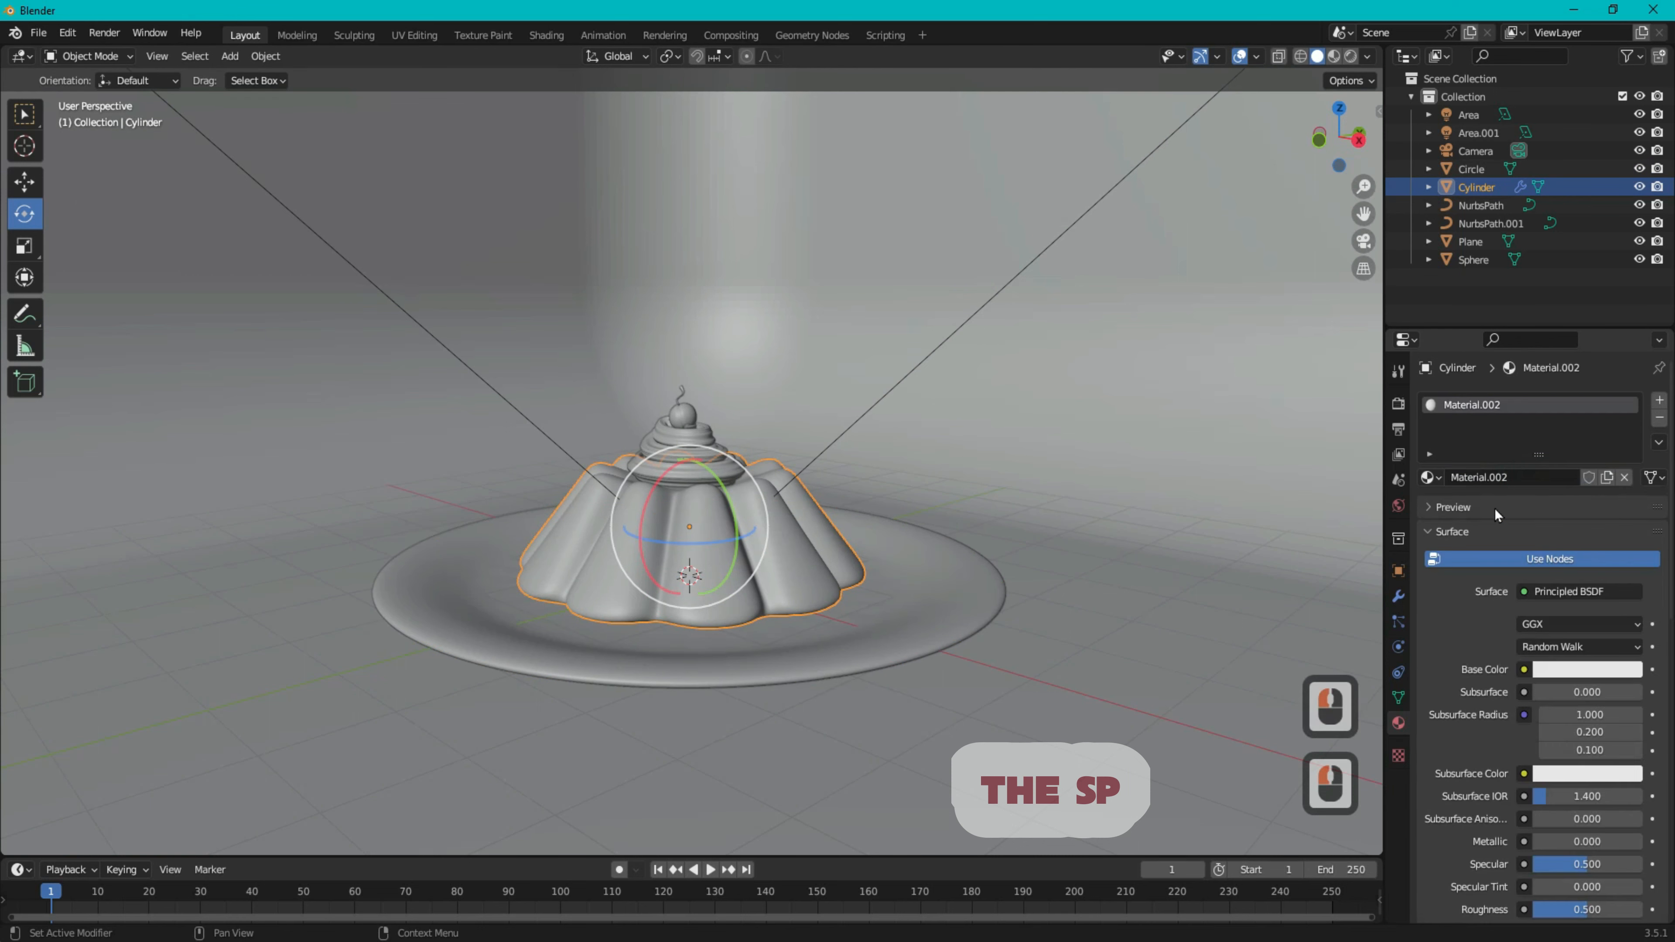
{"action": "left_click", "coordinate": [1586, 677]}
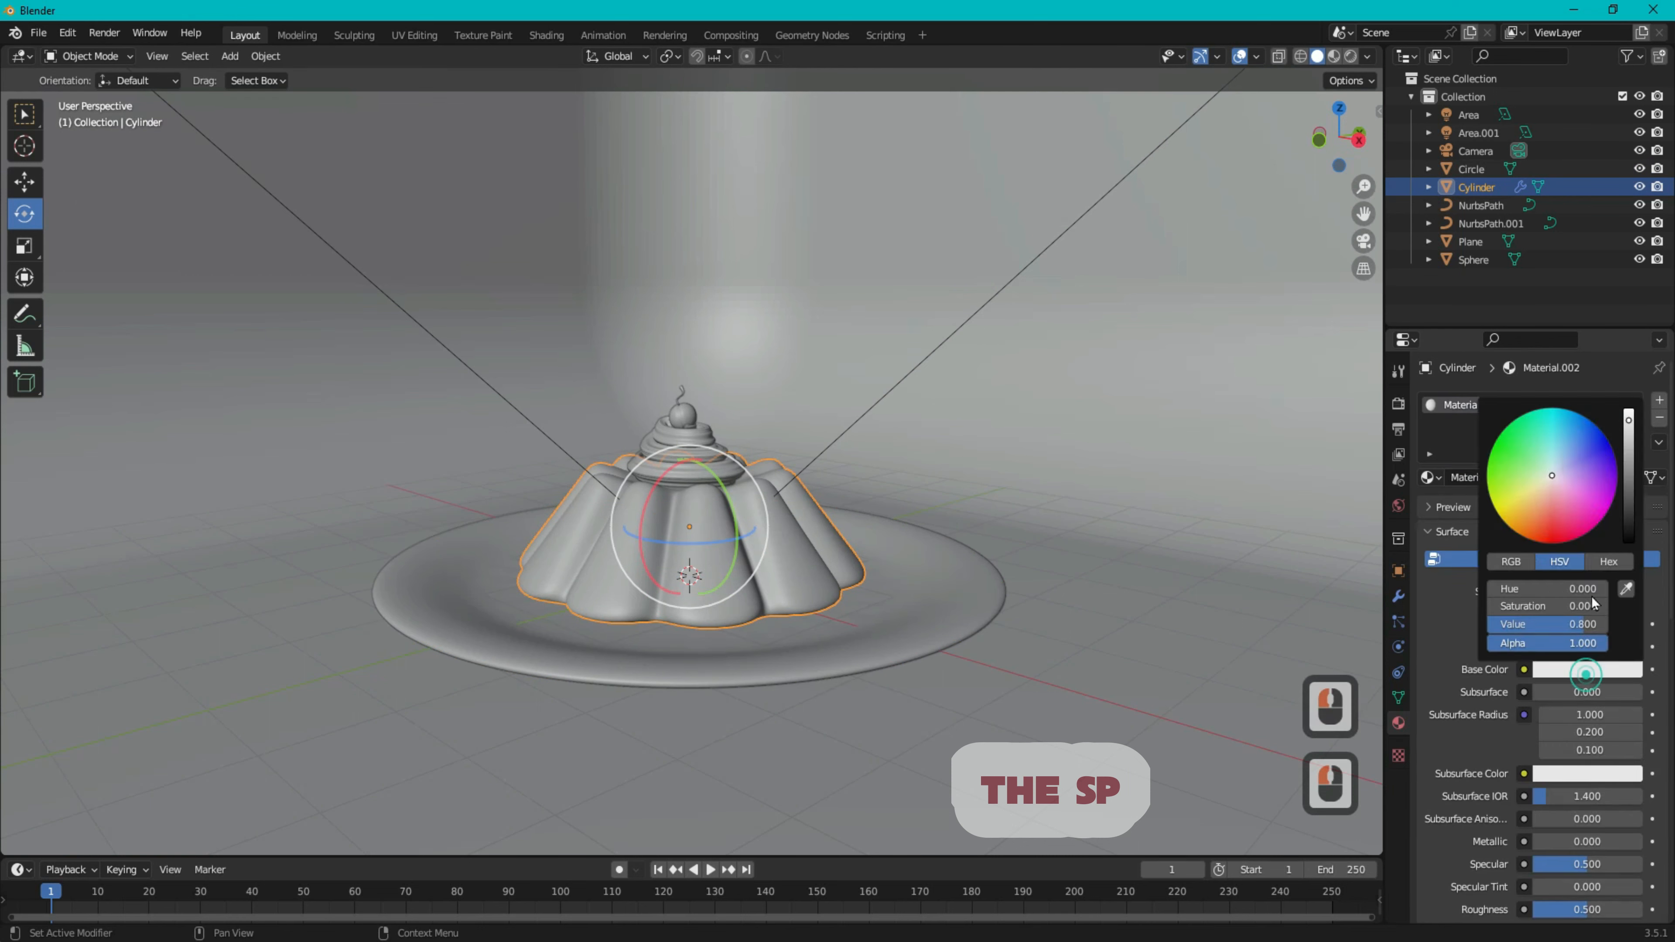
{"action": "left_click", "coordinate": [1553, 521]}
- Switch the viewport to Material Preview and make the dessert body's base color a more saturated red
{"action": "left_click", "coordinate": [1333, 56]}
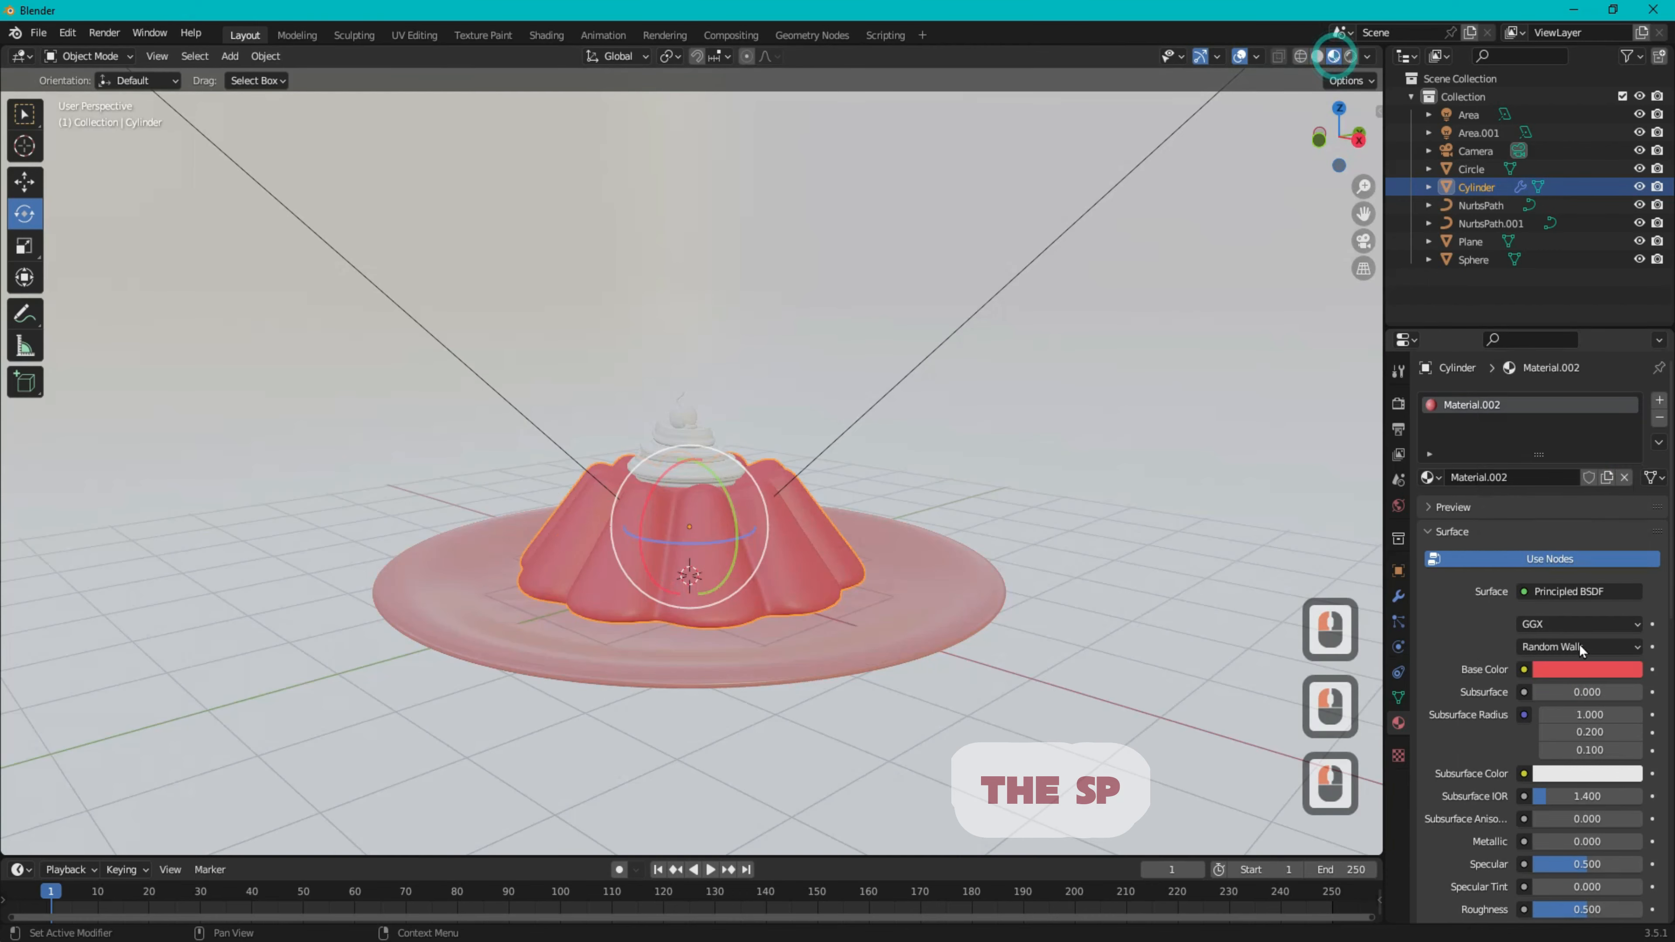
{"action": "left_click", "coordinate": [1569, 670]}
{"action": "left_click", "coordinate": [1550, 524]}
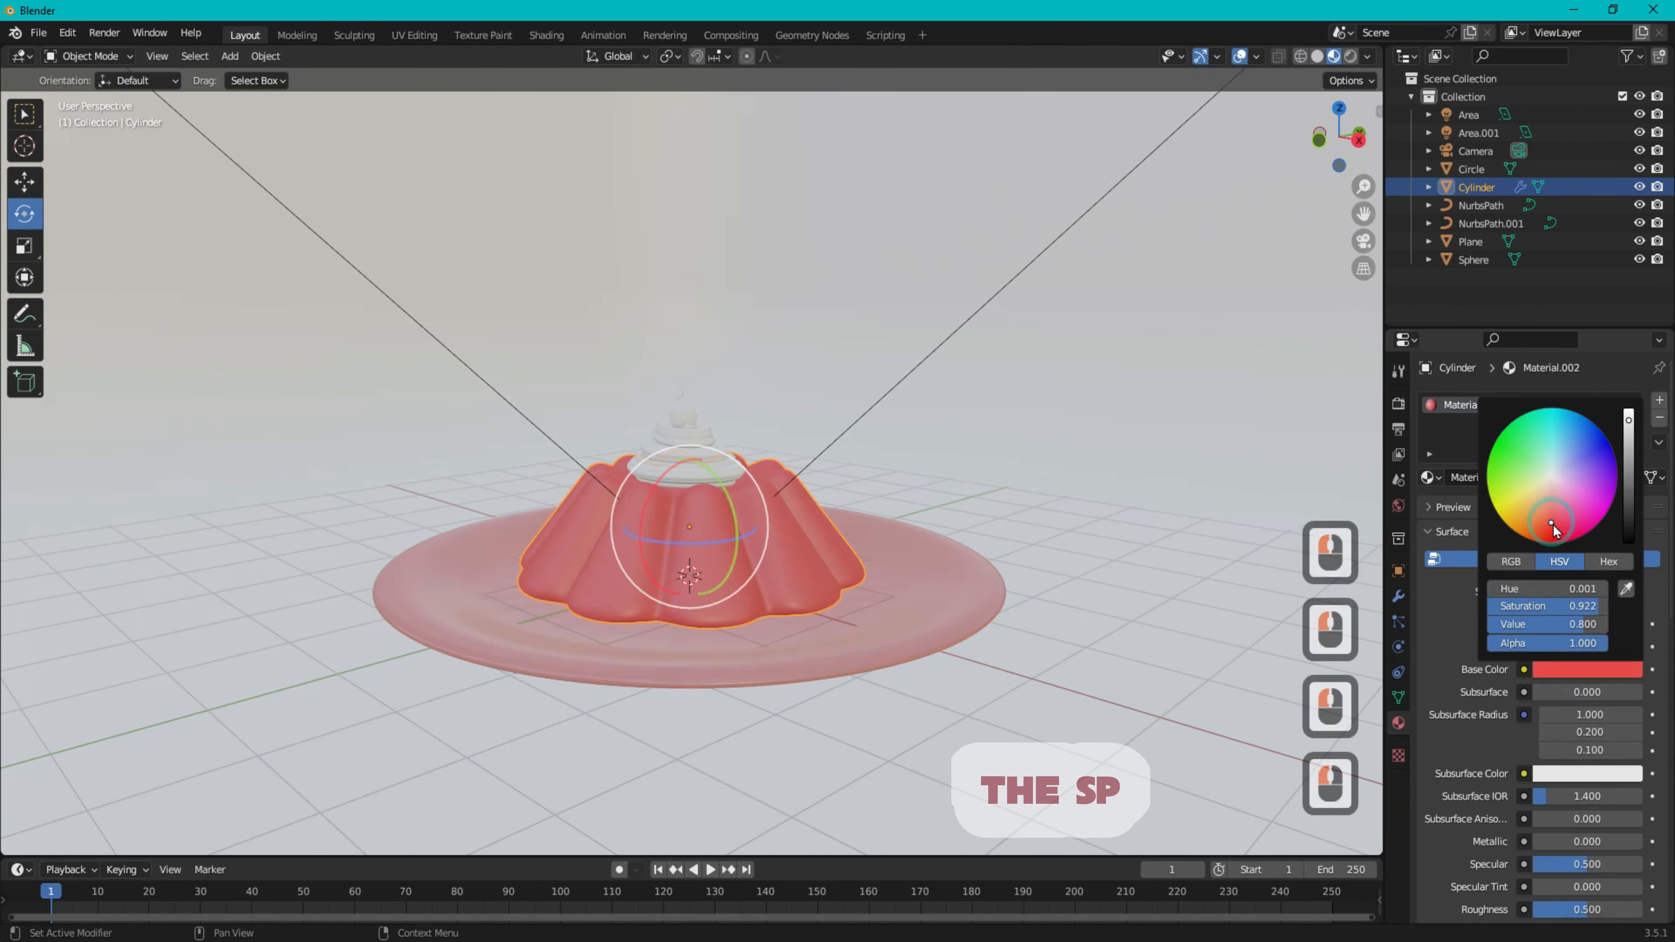
{"action": "left_click", "coordinate": [1554, 532]}
{"action": "left_click", "coordinate": [1459, 622]}
- Set the dessert body material's roughness to 0.01
{"action": "scroll", "coordinate": [1459, 623], "scroll_direction": "down", "scroll_amount": 6}
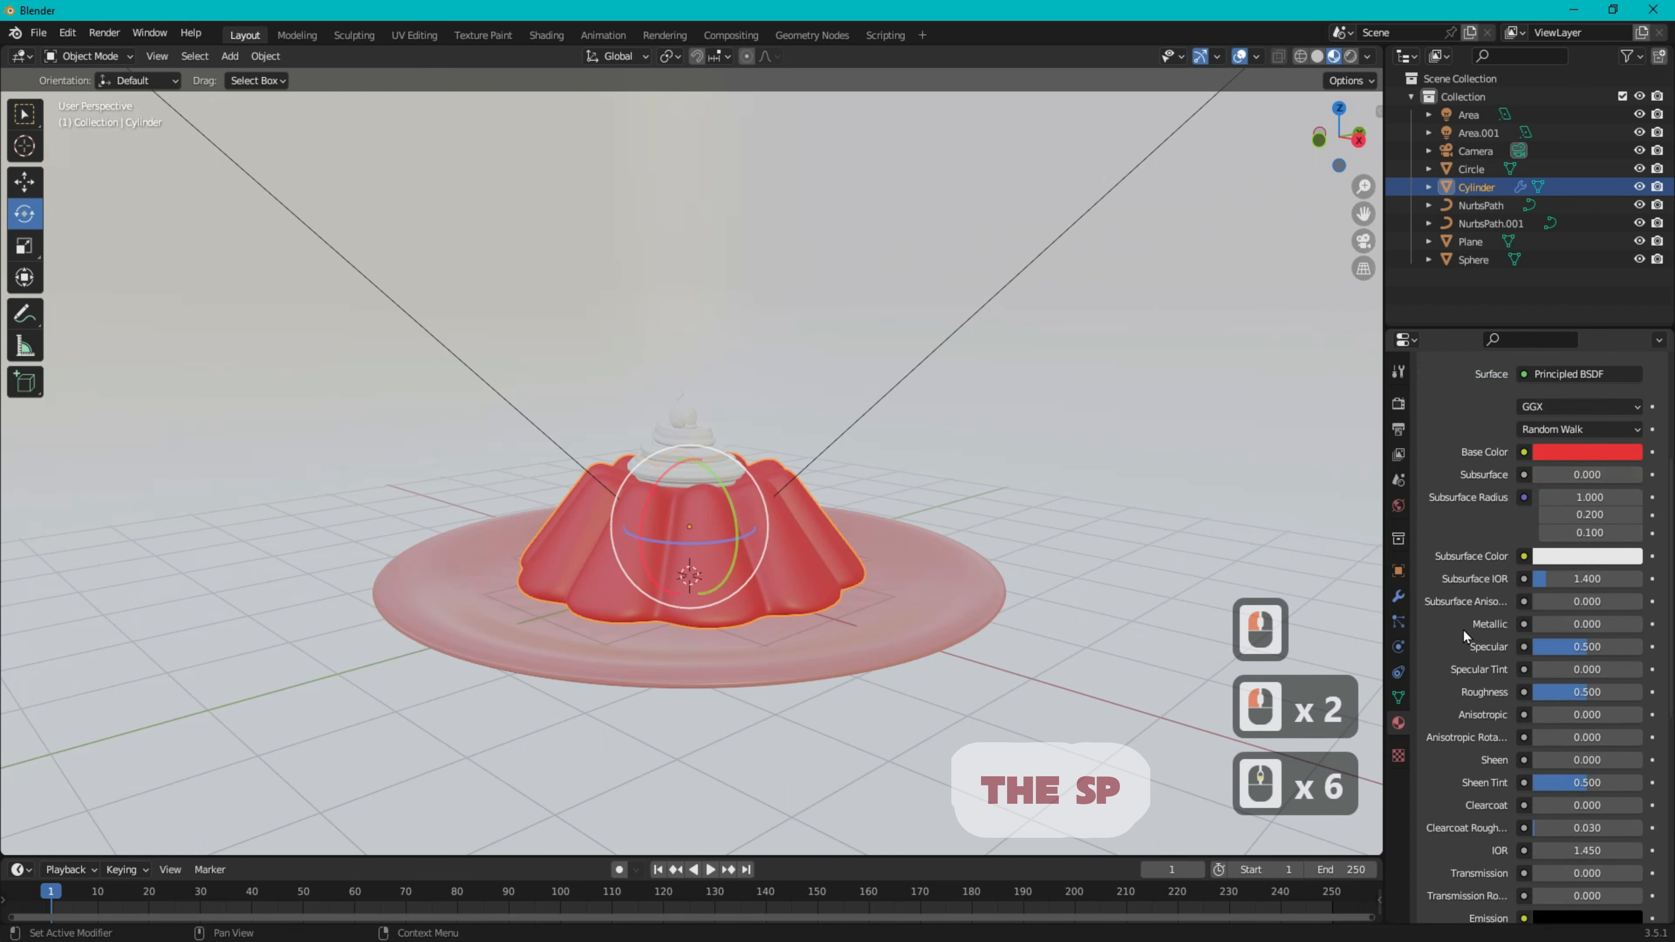
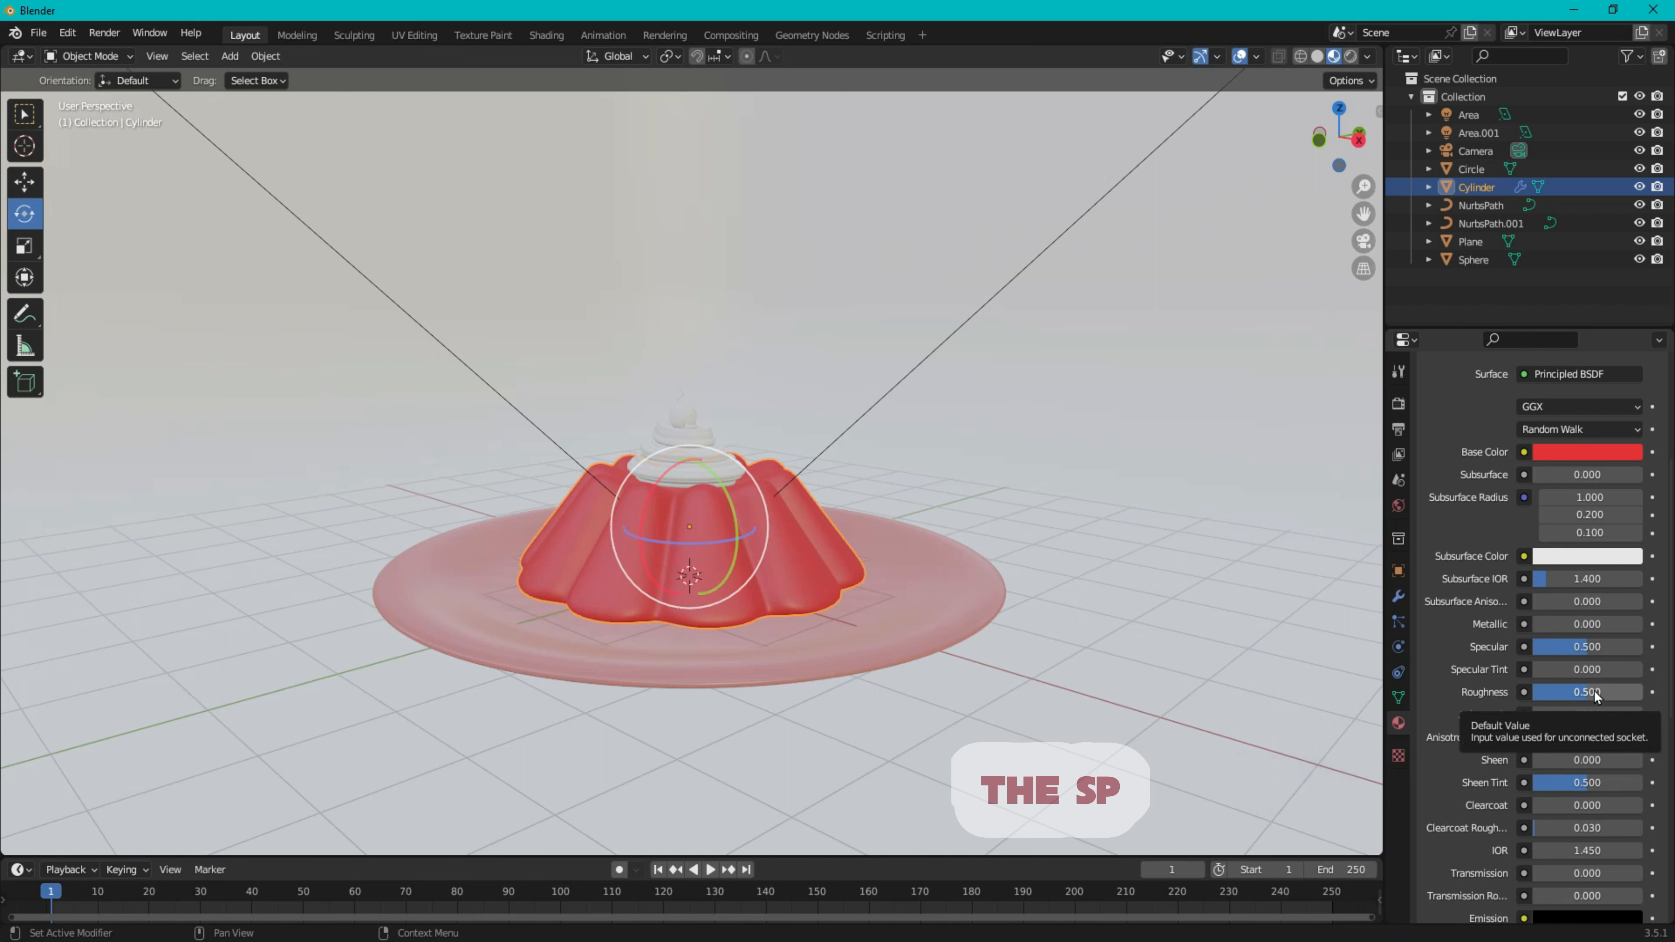
{"action": "left_click", "coordinate": [1578, 692]}
{"action": "type", "text": "0."}
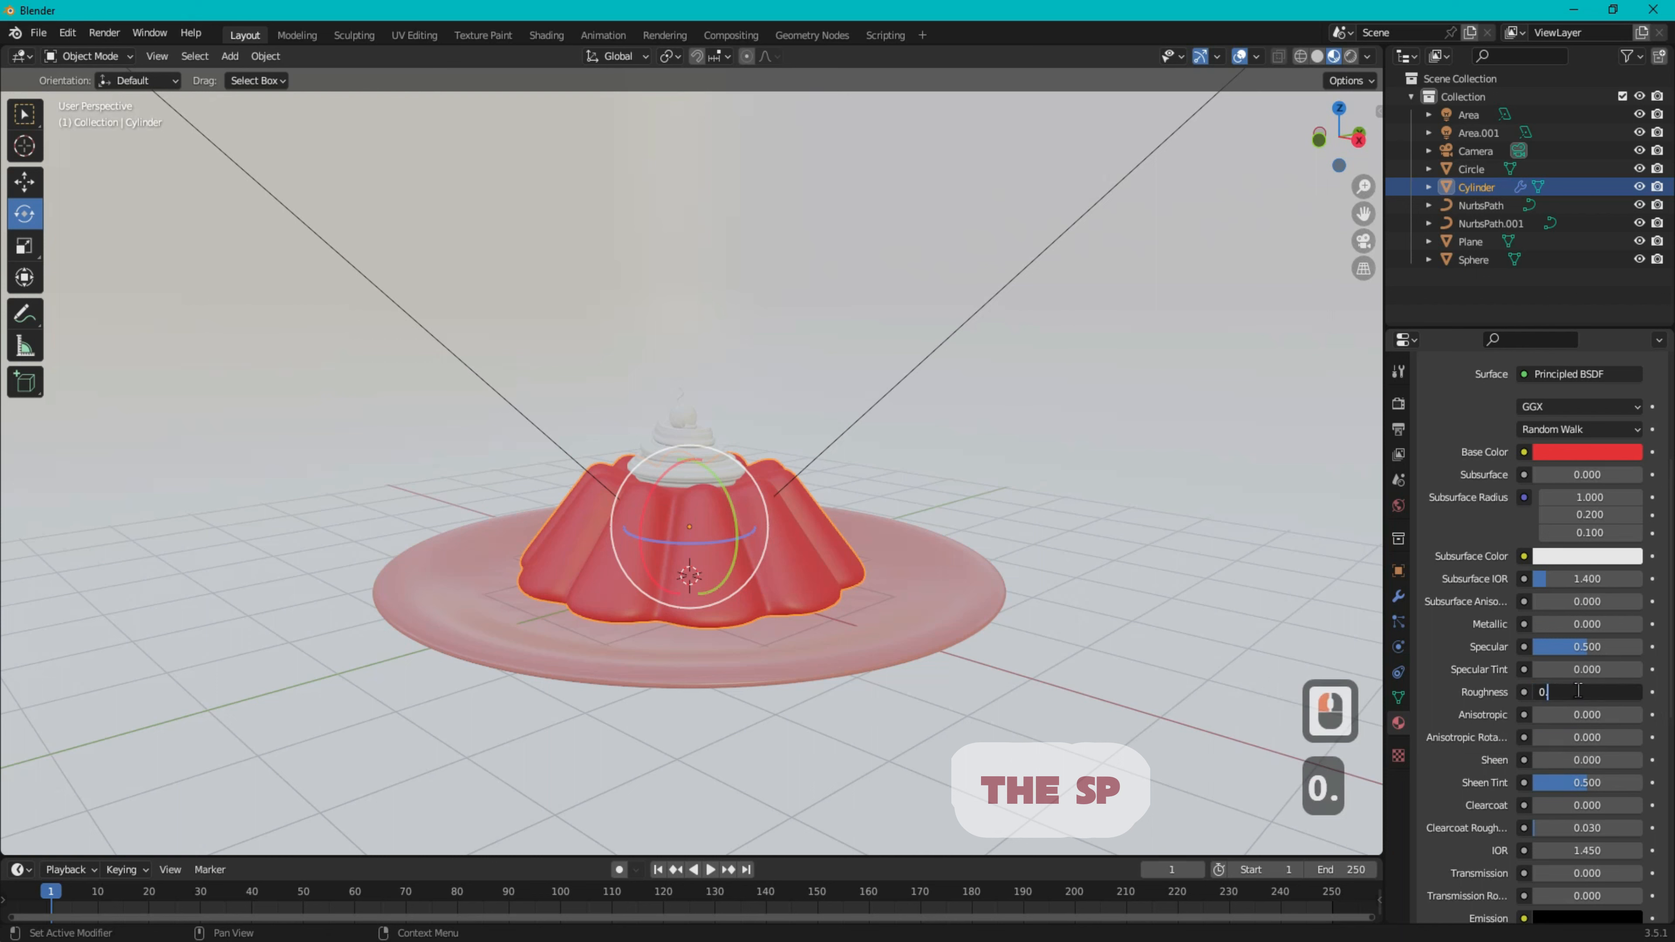
{"action": "type", "text": "01"}
{"action": "left_click", "coordinate": [1491, 703]}
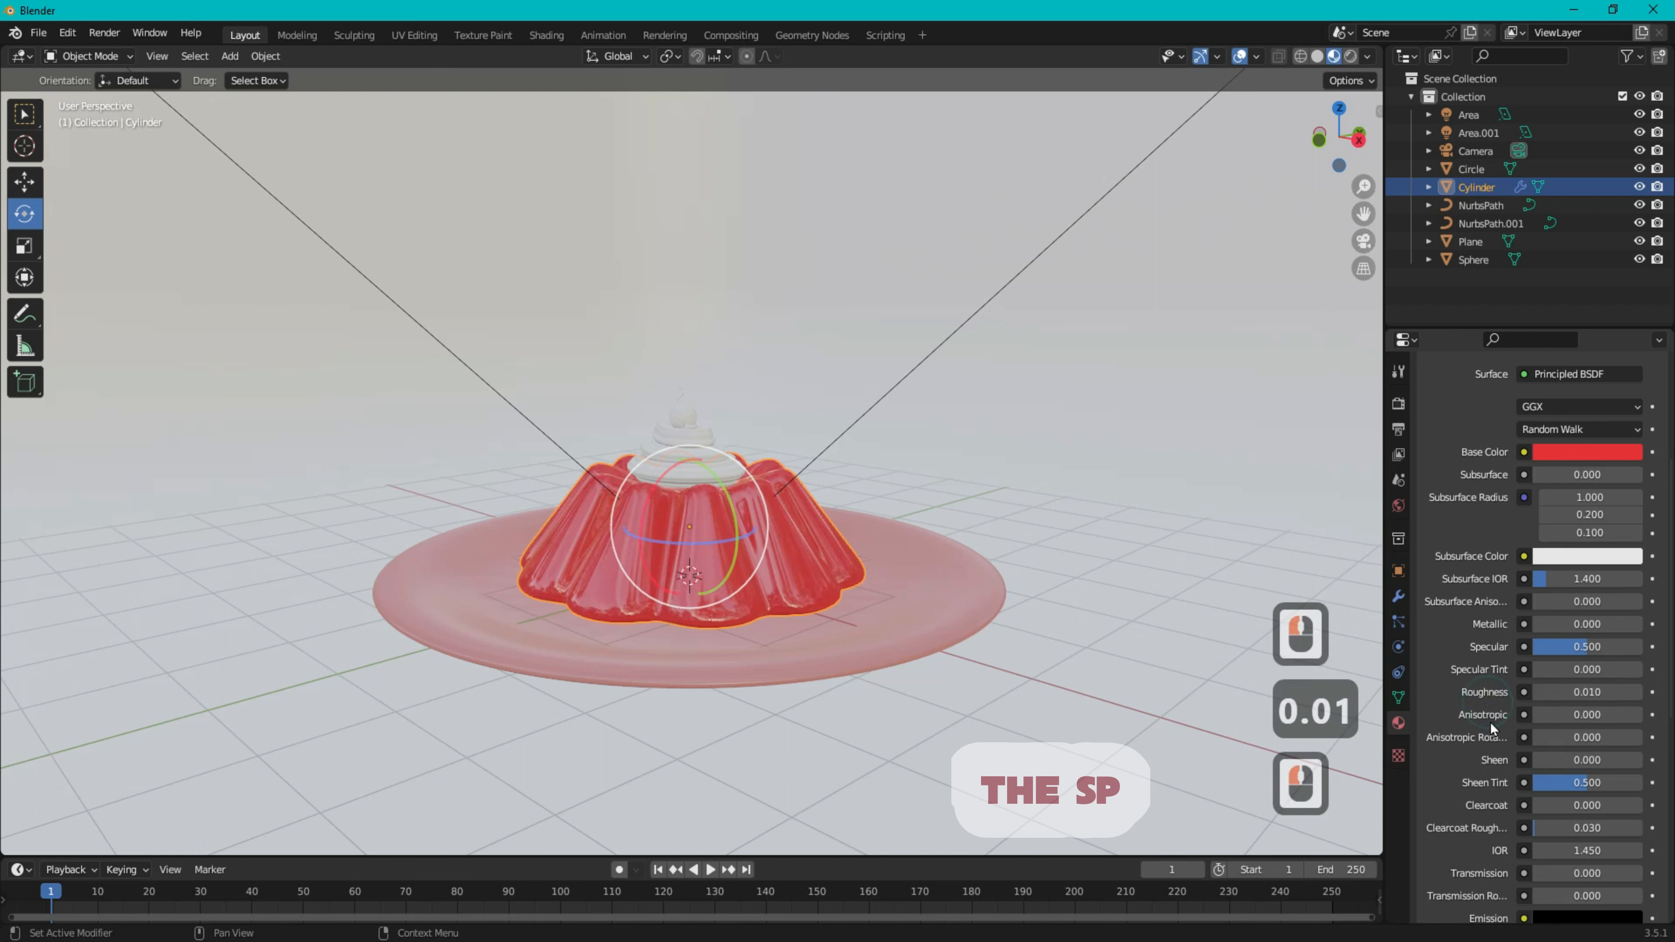
- Set the dessert body material's transmission to 1.0 and its roughness to 0.005 for a clear jelly look
{"action": "scroll", "coordinate": [1492, 713], "scroll_direction": "down", "scroll_amount": 3}
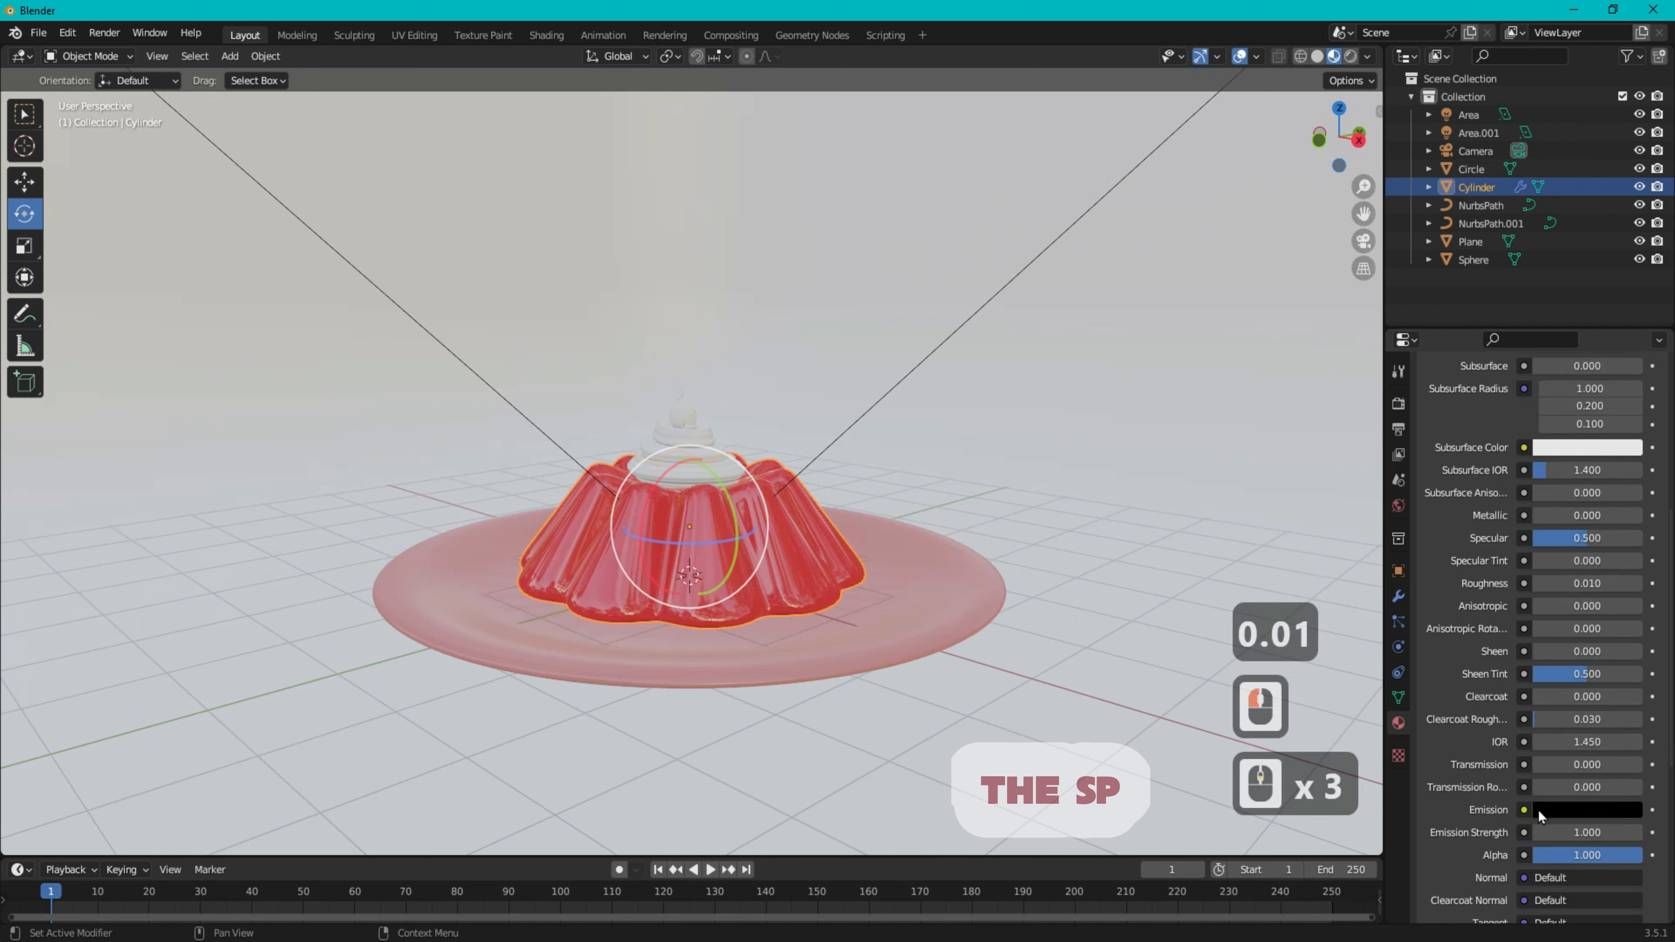
{"action": "left_click_drag", "start_coordinate": [1541, 763], "coordinate": [1628, 763]}
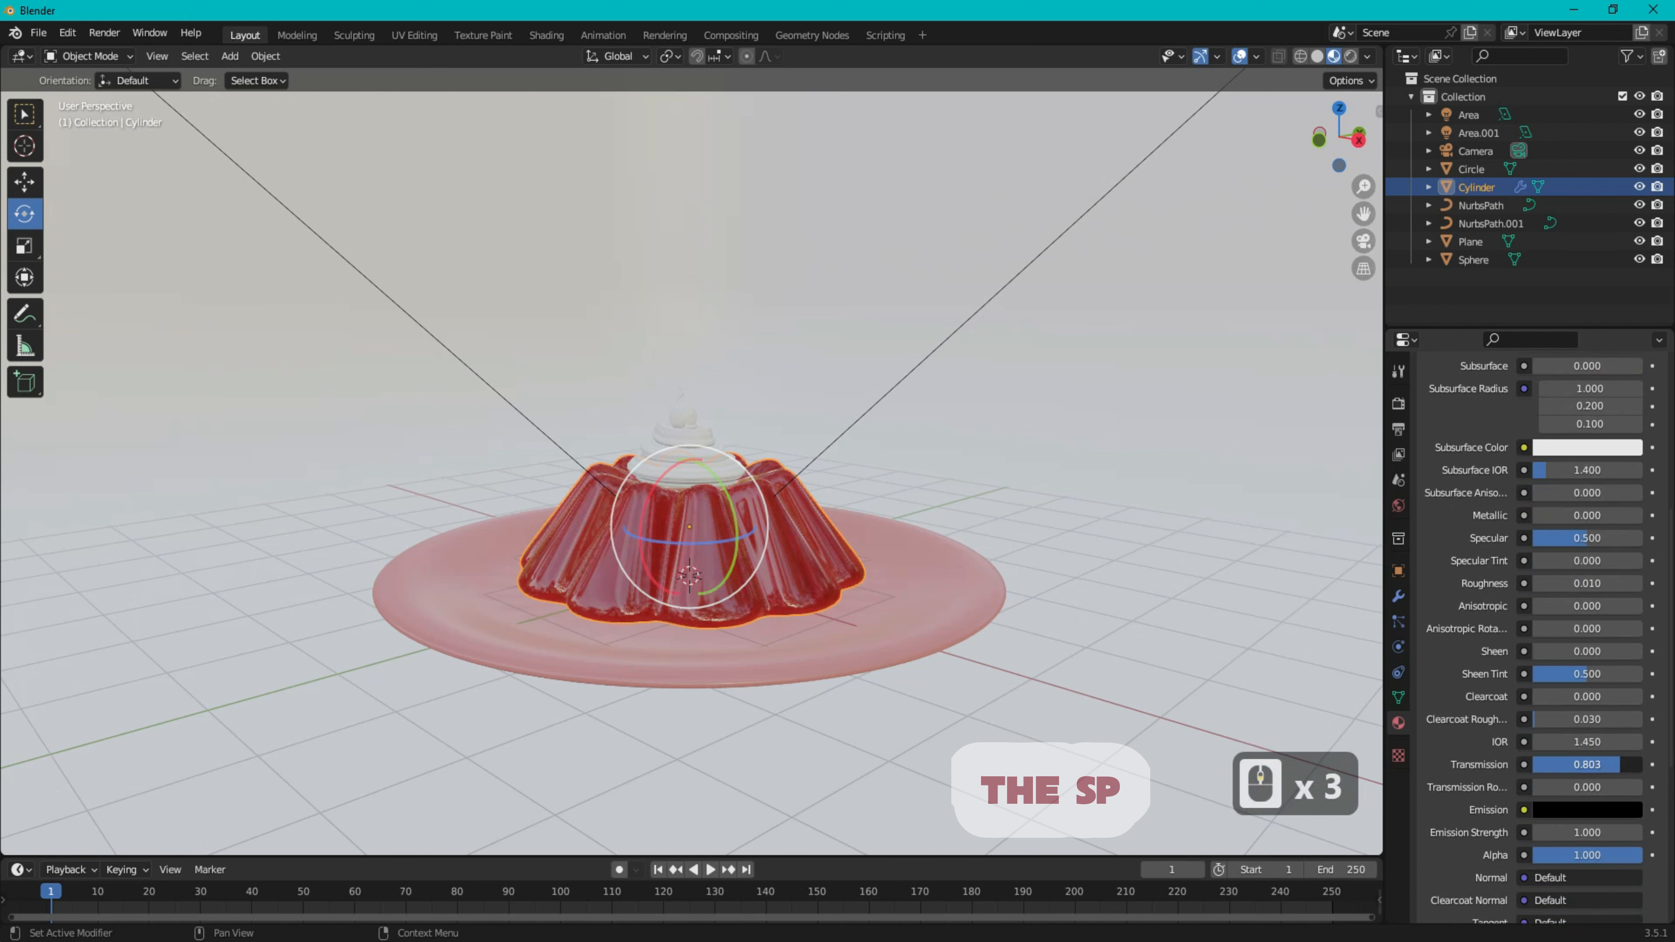
{"action": "scroll", "coordinate": [1444, 548], "scroll_direction": "up", "scroll_amount": 4}
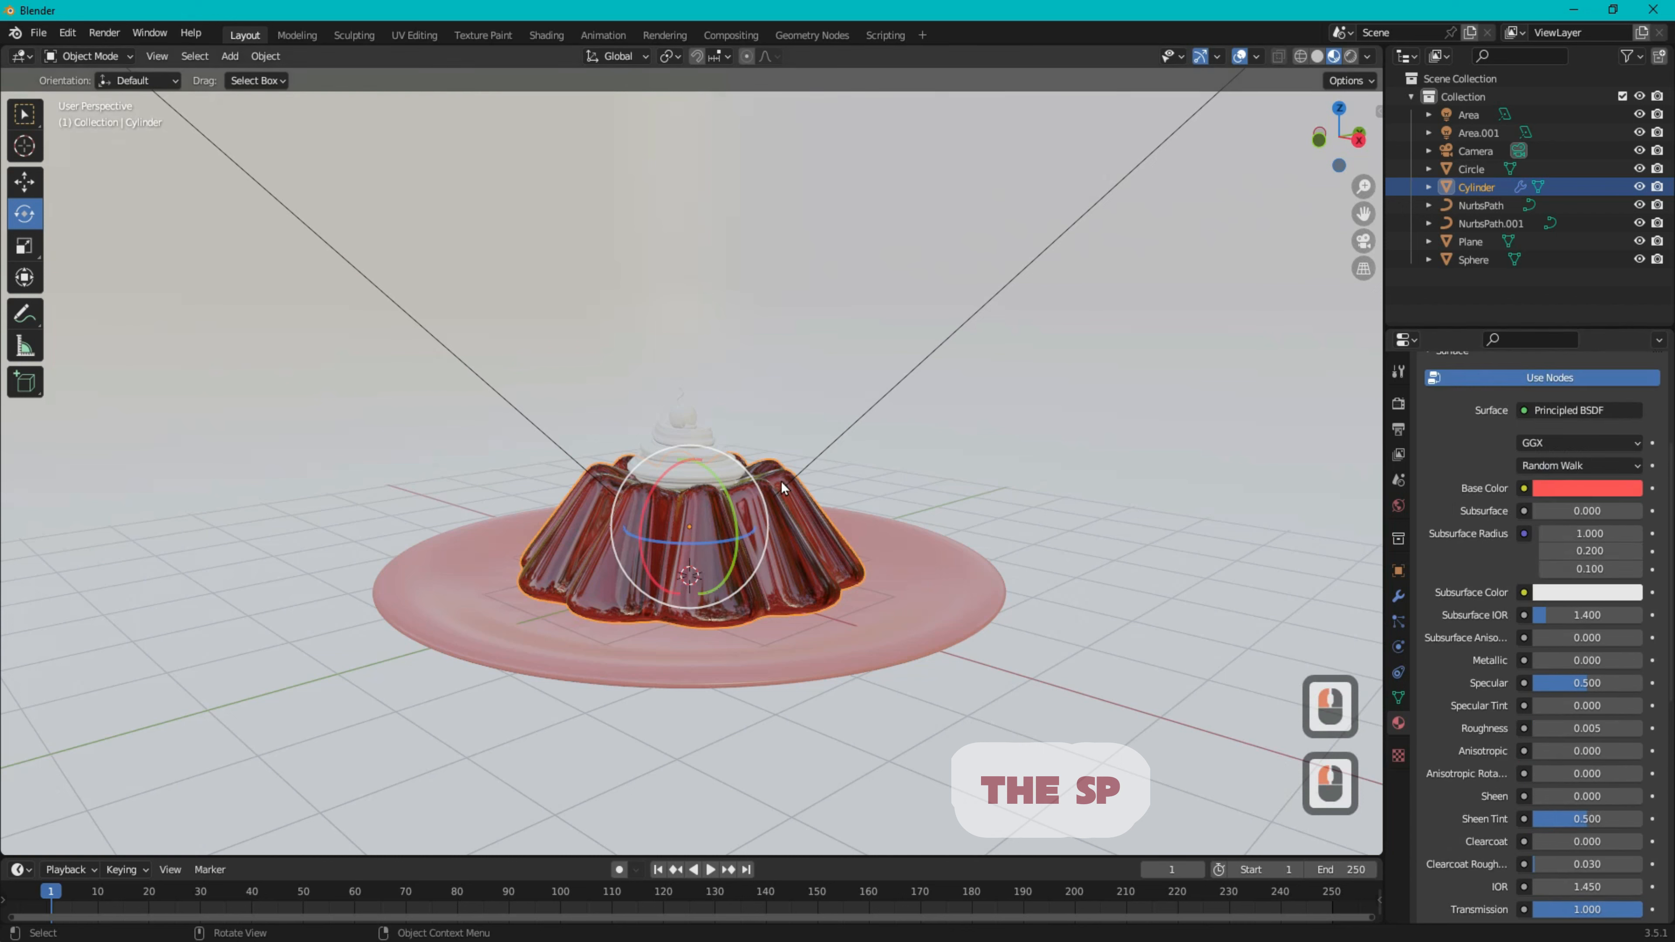
- Select the cream swirl on top of the dessert and create a new material for it
{"action": "left_click", "coordinate": [688, 443]}
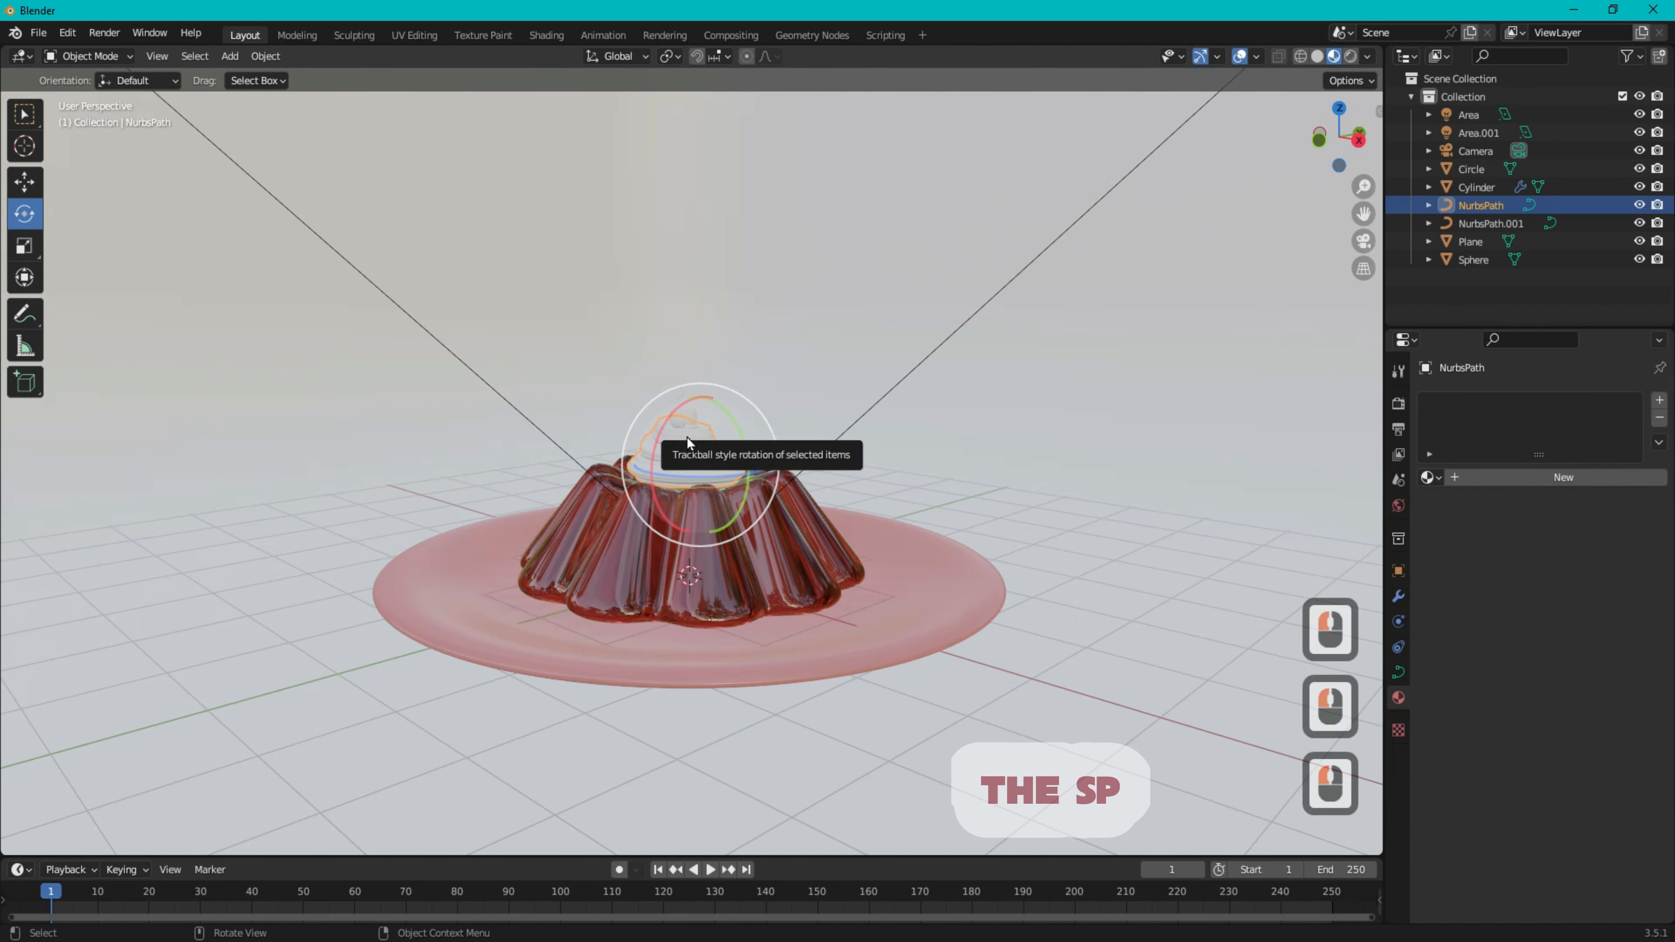
{"action": "scroll", "coordinate": [720, 456], "scroll_direction": "up", "scroll_amount": 2}
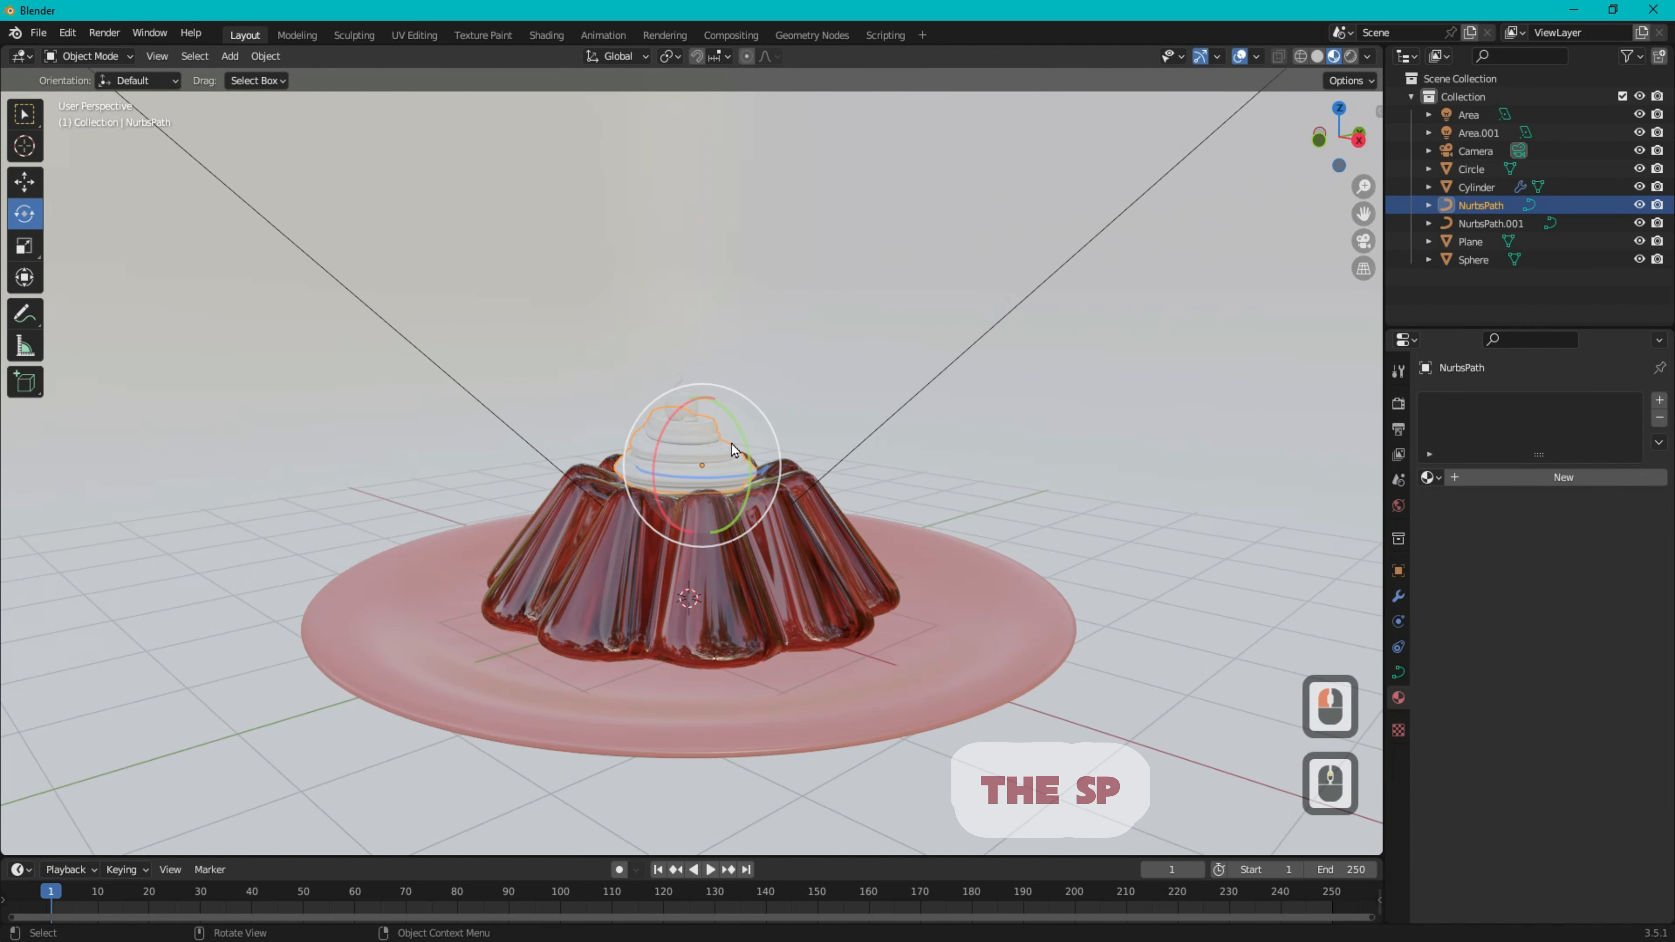
{"action": "left_click", "coordinate": [734, 450]}
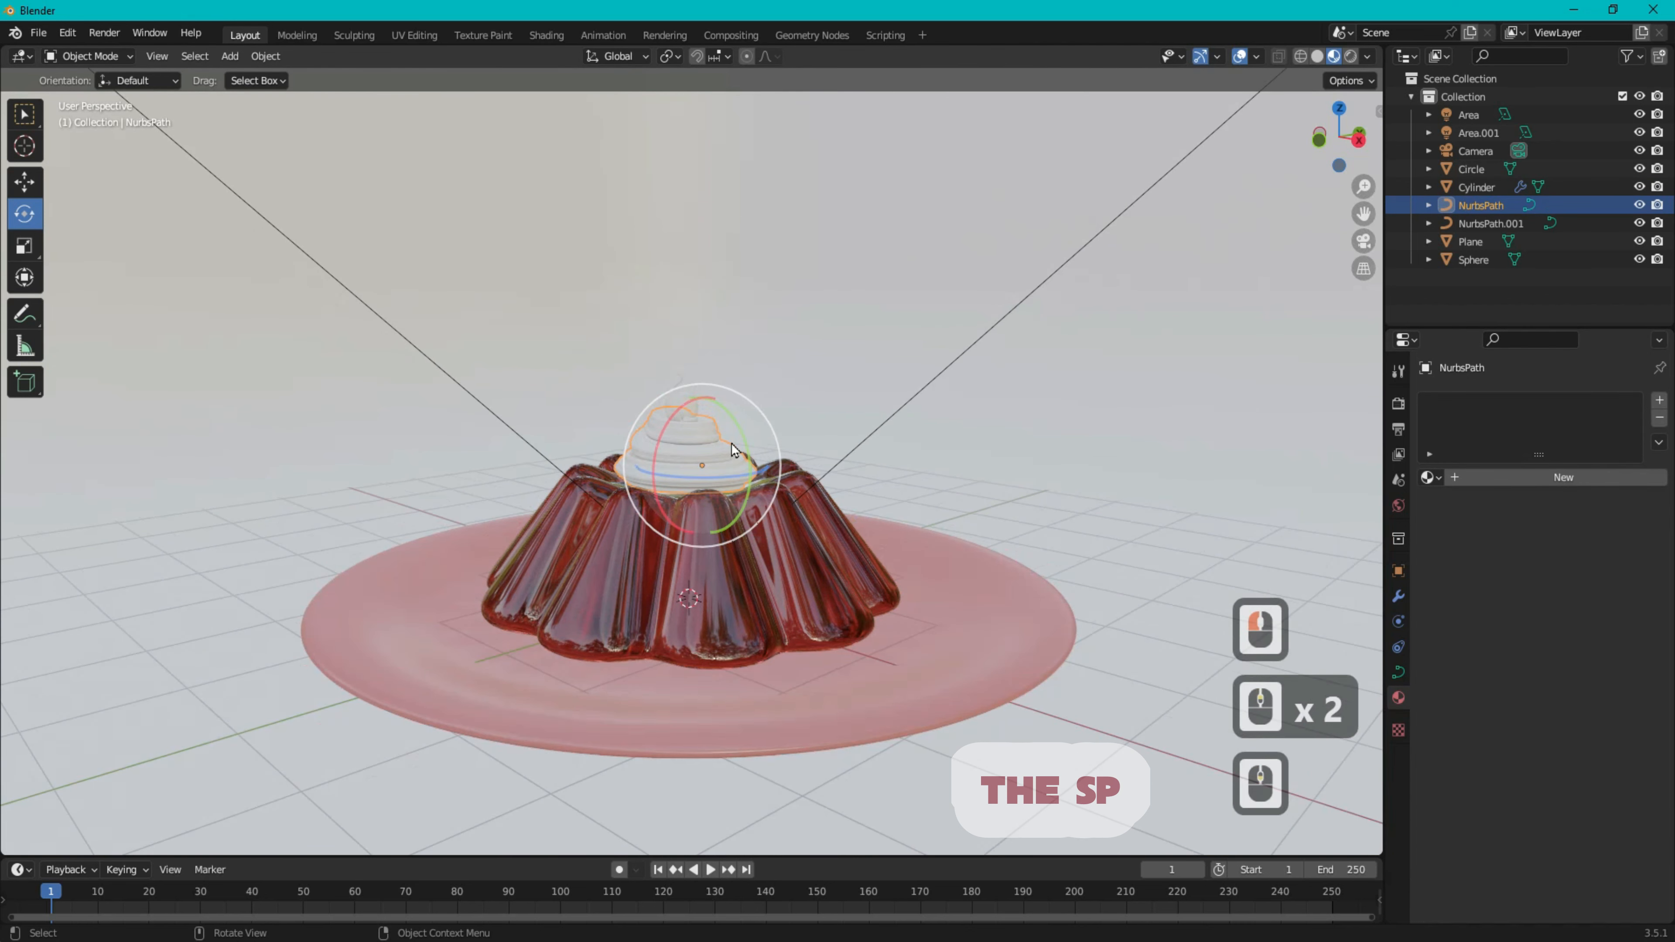
{"action": "left_click", "coordinate": [1554, 478]}
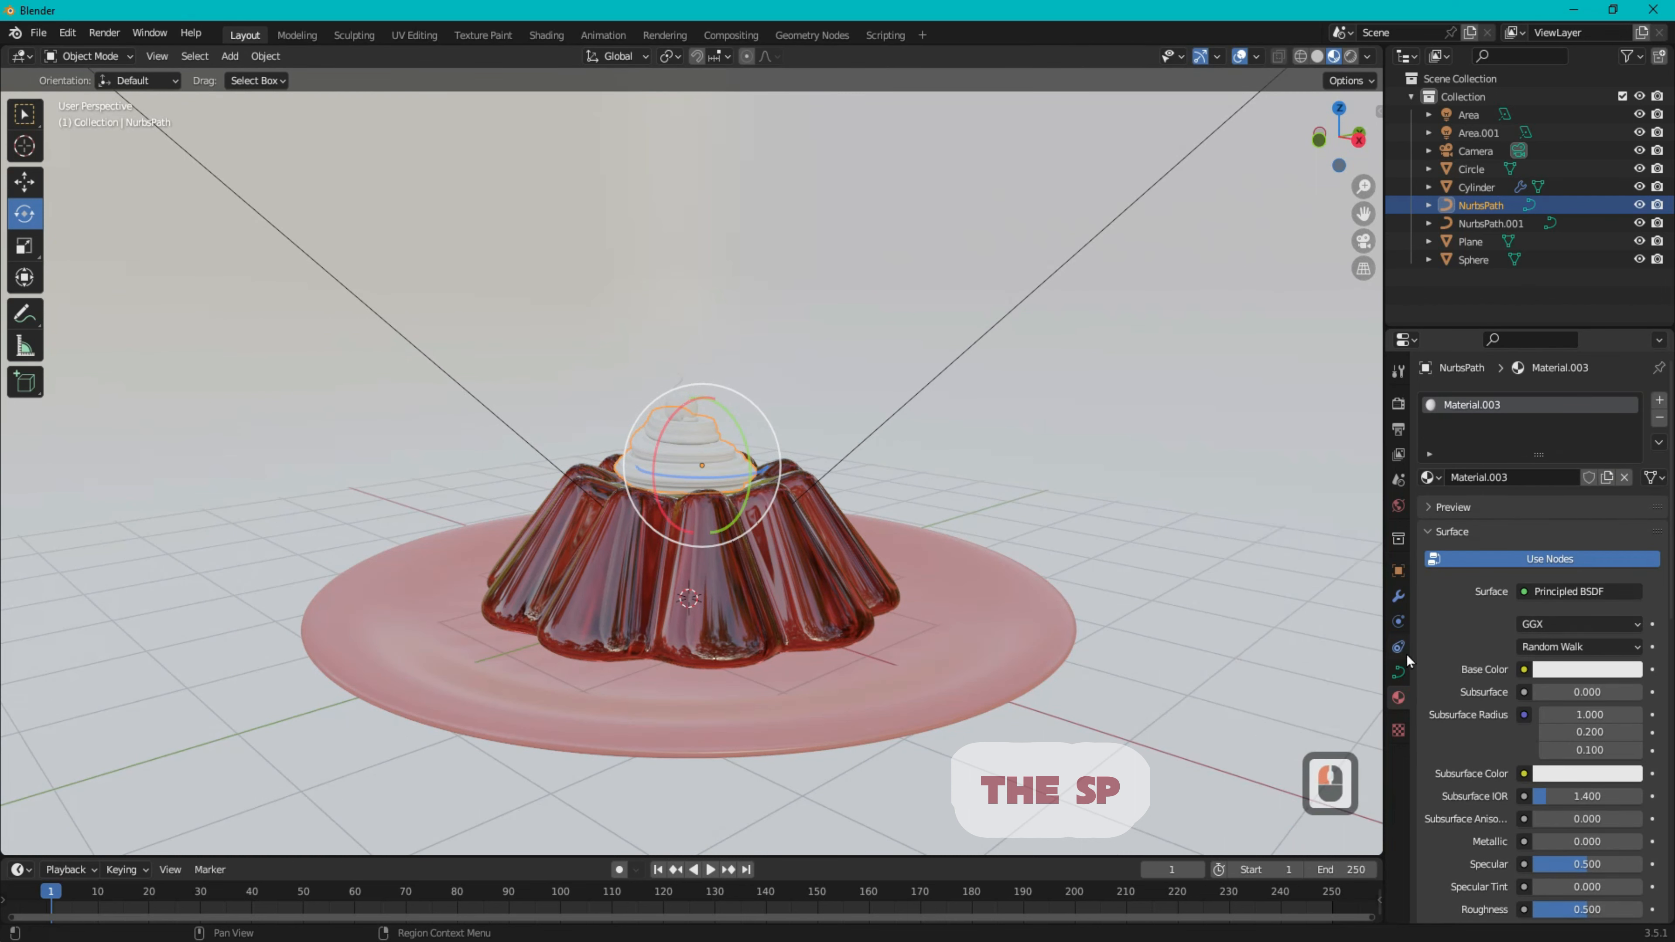
- Set the cream swirl material's roughness to 0.2
{"action": "scroll", "coordinate": [1447, 637], "scroll_direction": "down", "scroll_amount": 4}
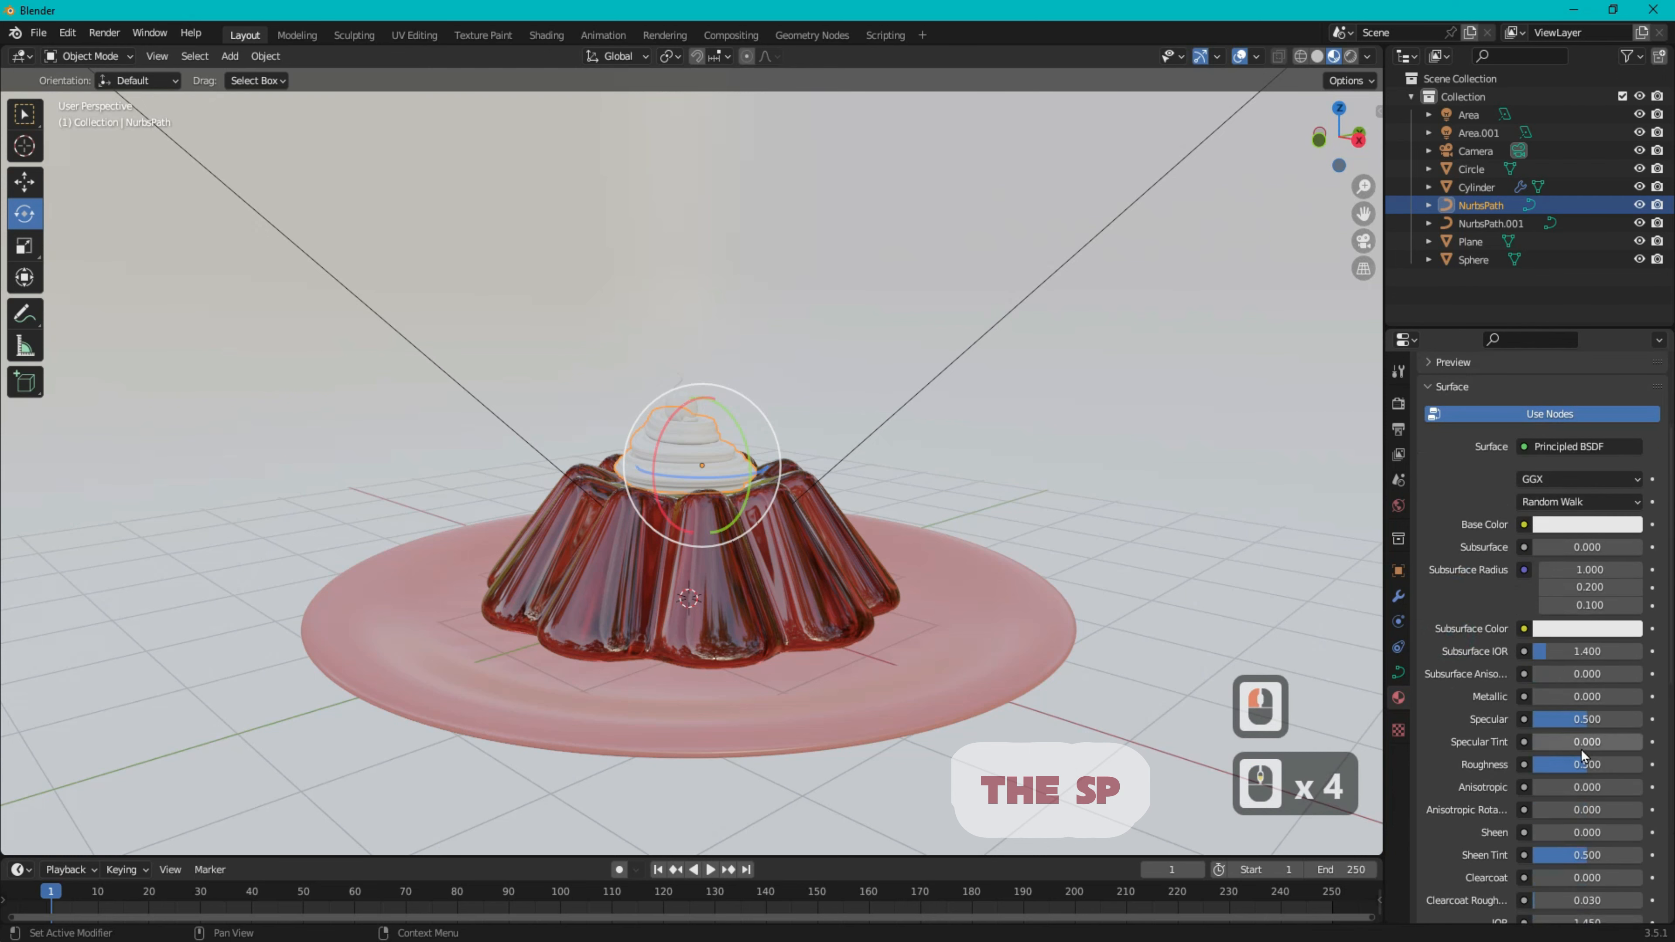
{"action": "left_click", "coordinate": [1565, 763]}
{"action": "type", "text": "0.2"}
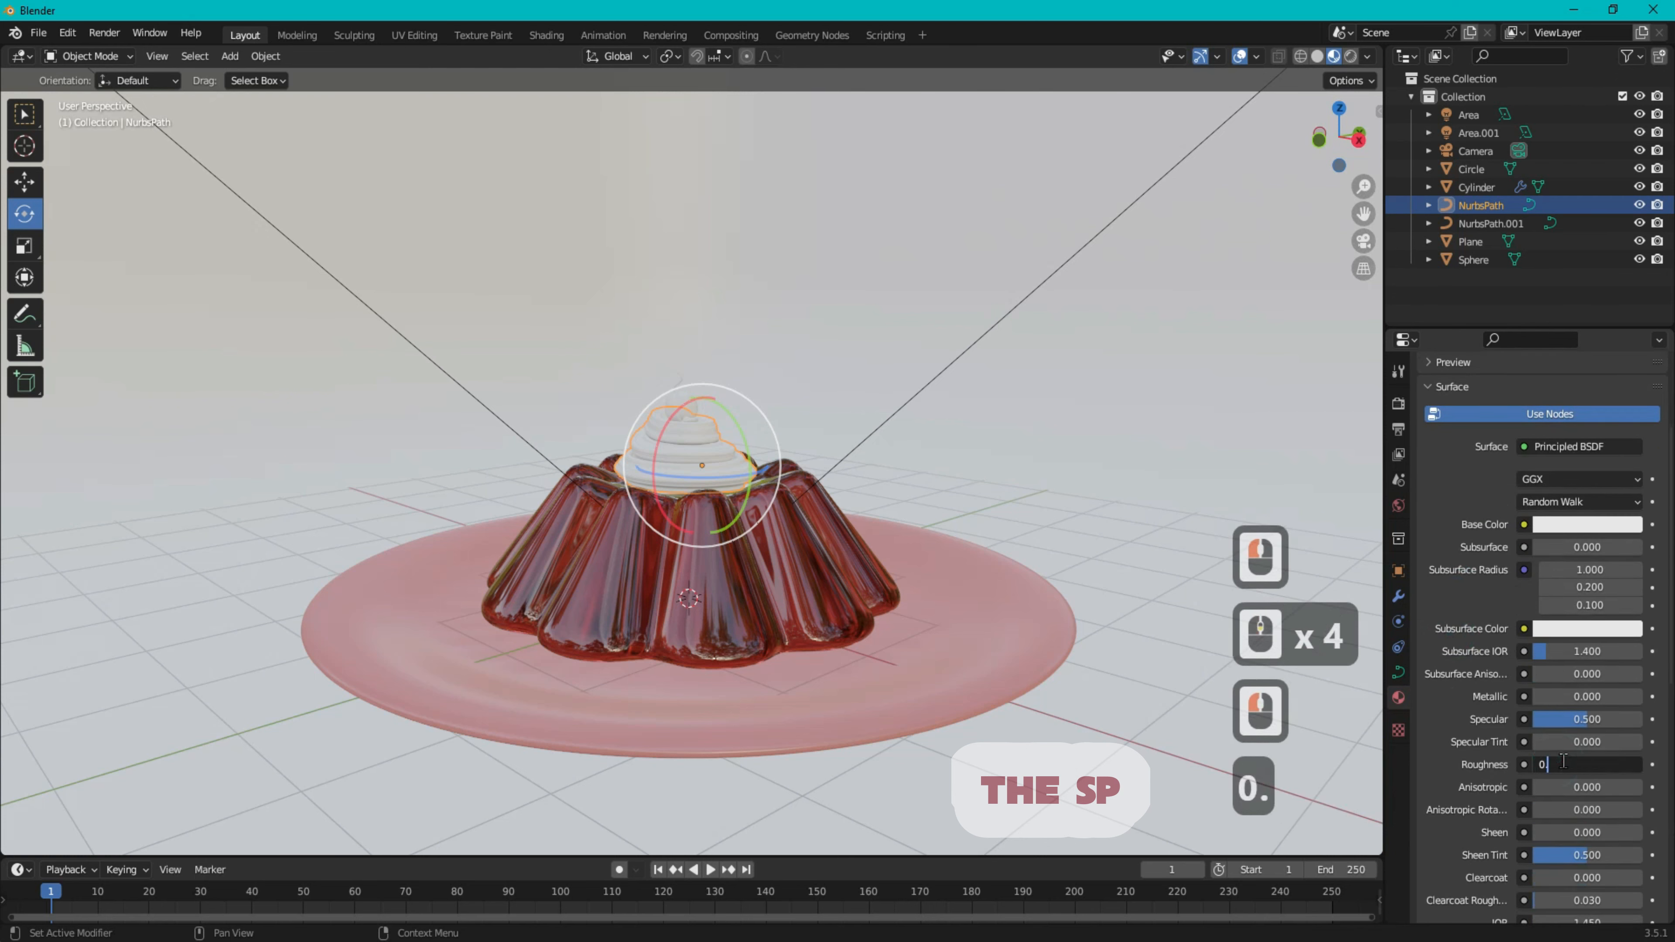
{"action": "key", "text": "Return"}
{"action": "left_click", "coordinate": [1492, 722]}
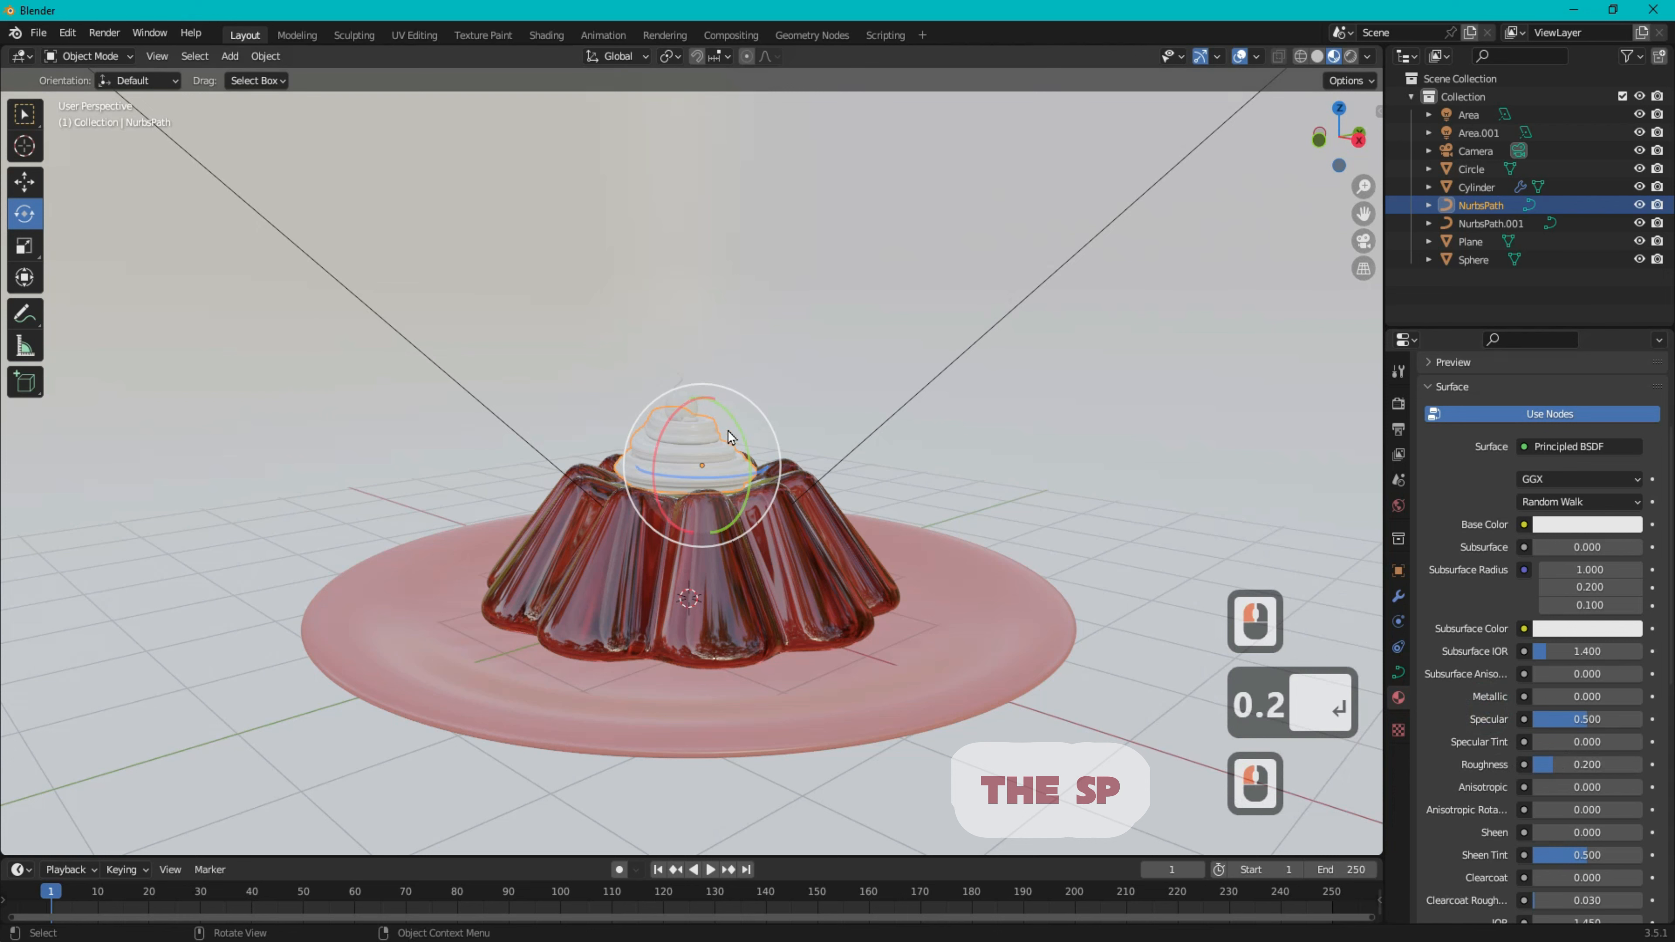
- Create a new material for the cherry and set its base color to hex 9E0001
{"action": "left_click", "coordinate": [683, 415]}
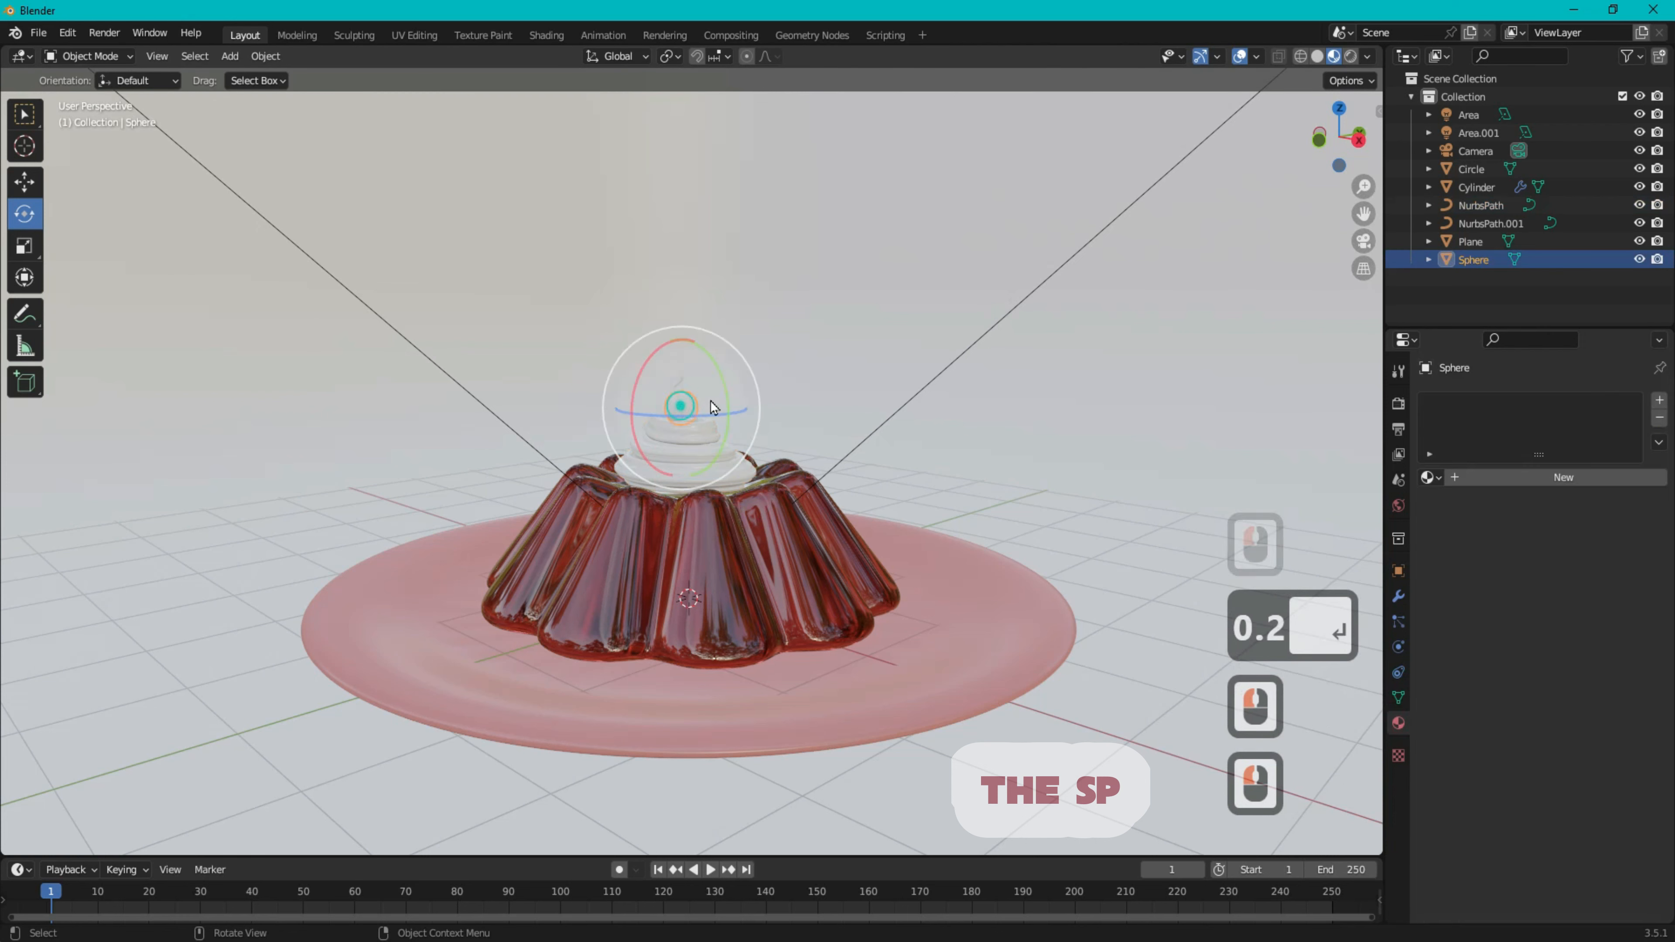
{"action": "left_click", "coordinate": [1569, 478]}
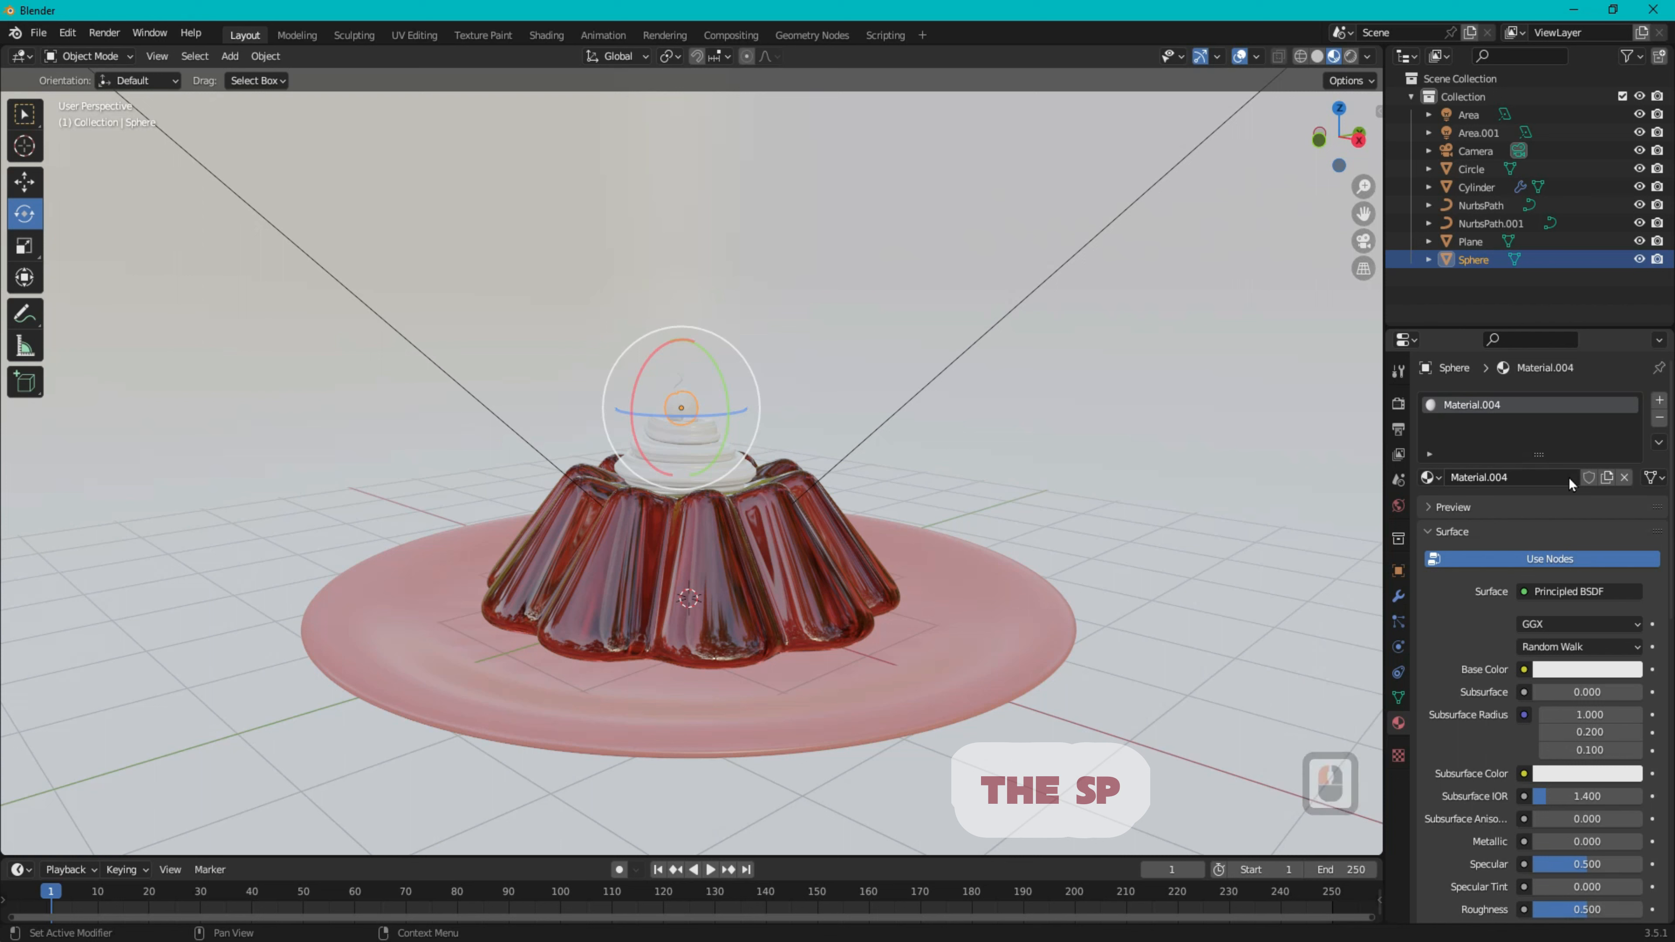
{"action": "left_click", "coordinate": [1613, 665]}
{"action": "left_click", "coordinate": [1597, 560]}
{"action": "double_click", "coordinate": [1565, 581]}
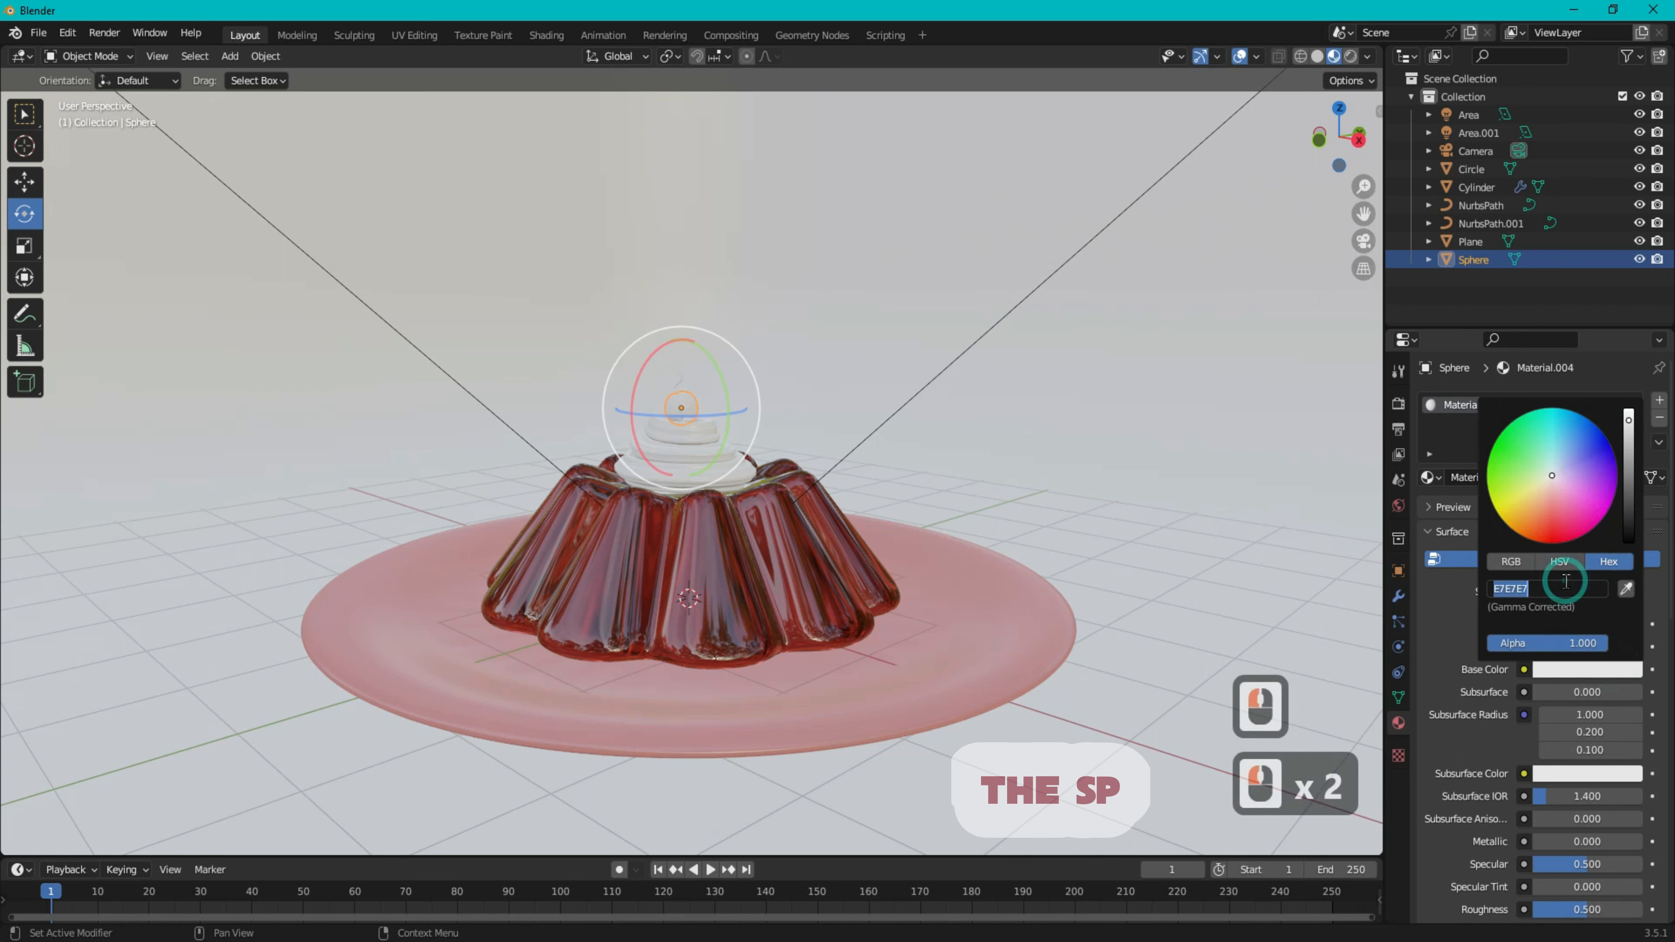
{"action": "type", "text": "9"}
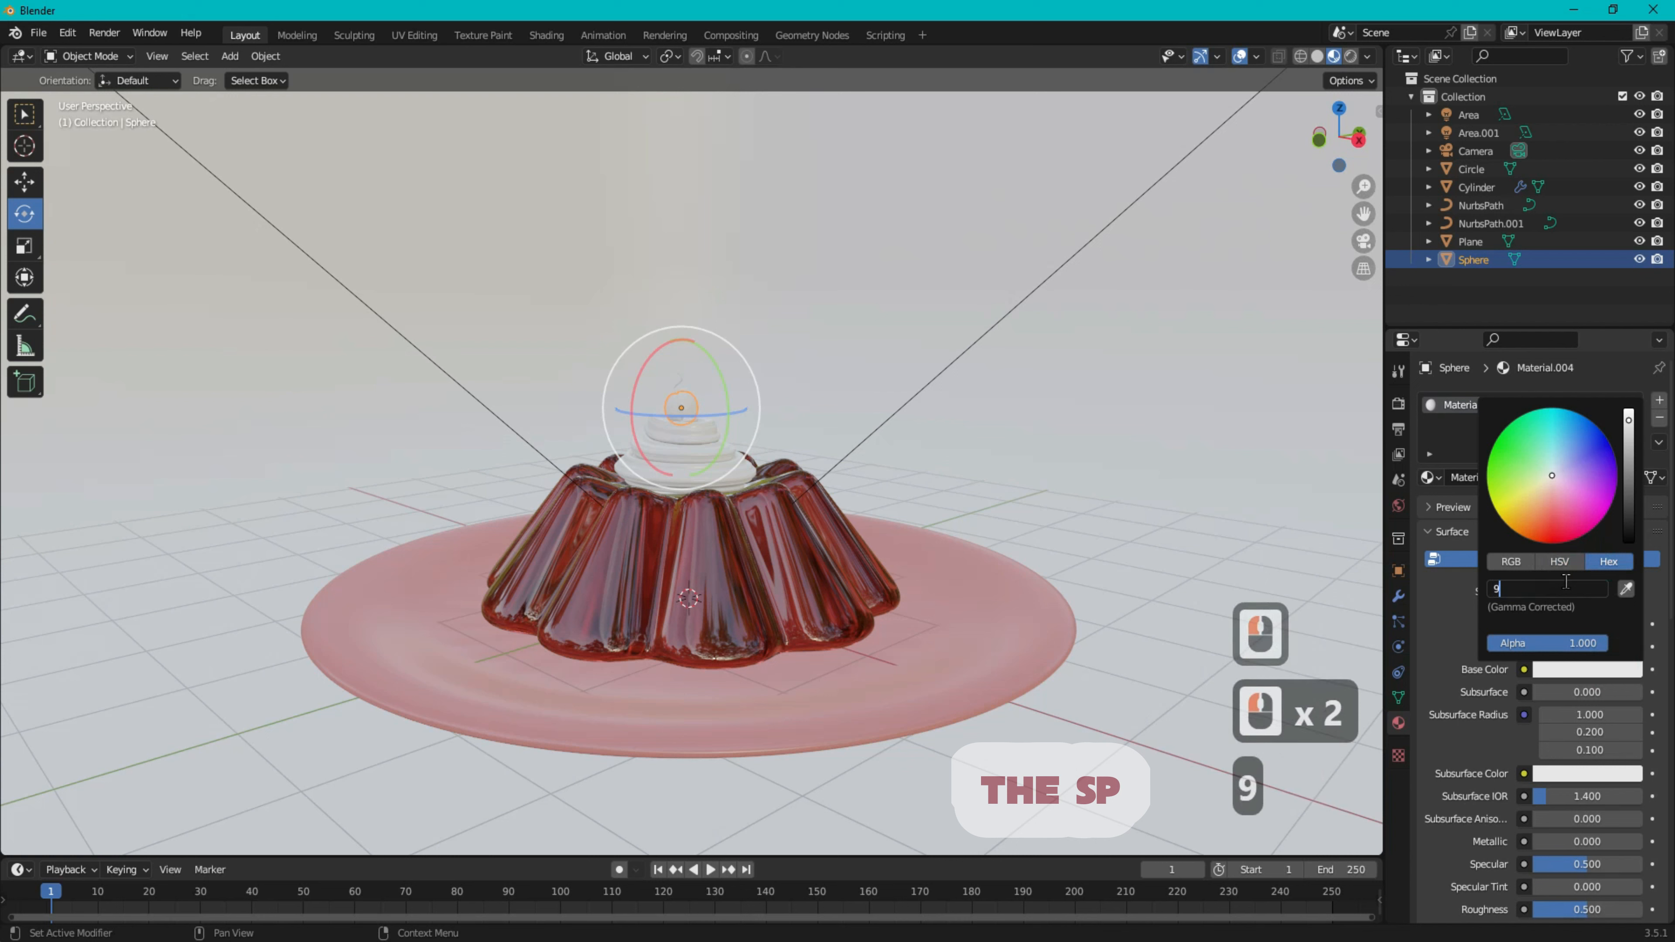
{"action": "type", "text": "e0001"}
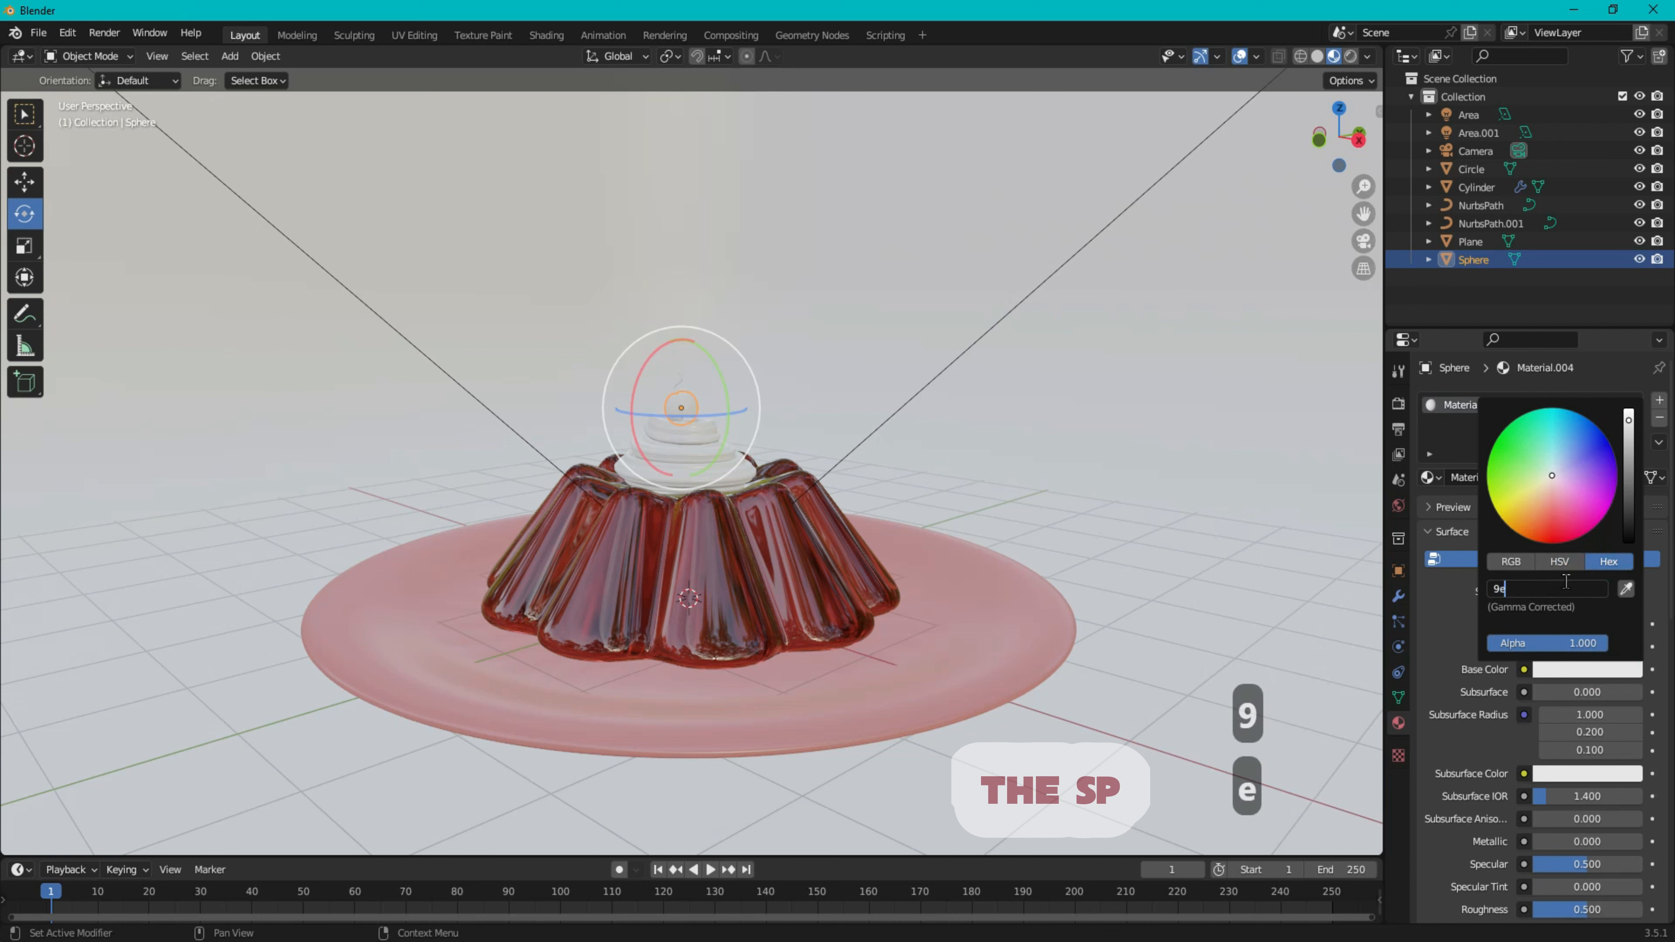
{"action": "left_click", "coordinate": [1473, 601]}
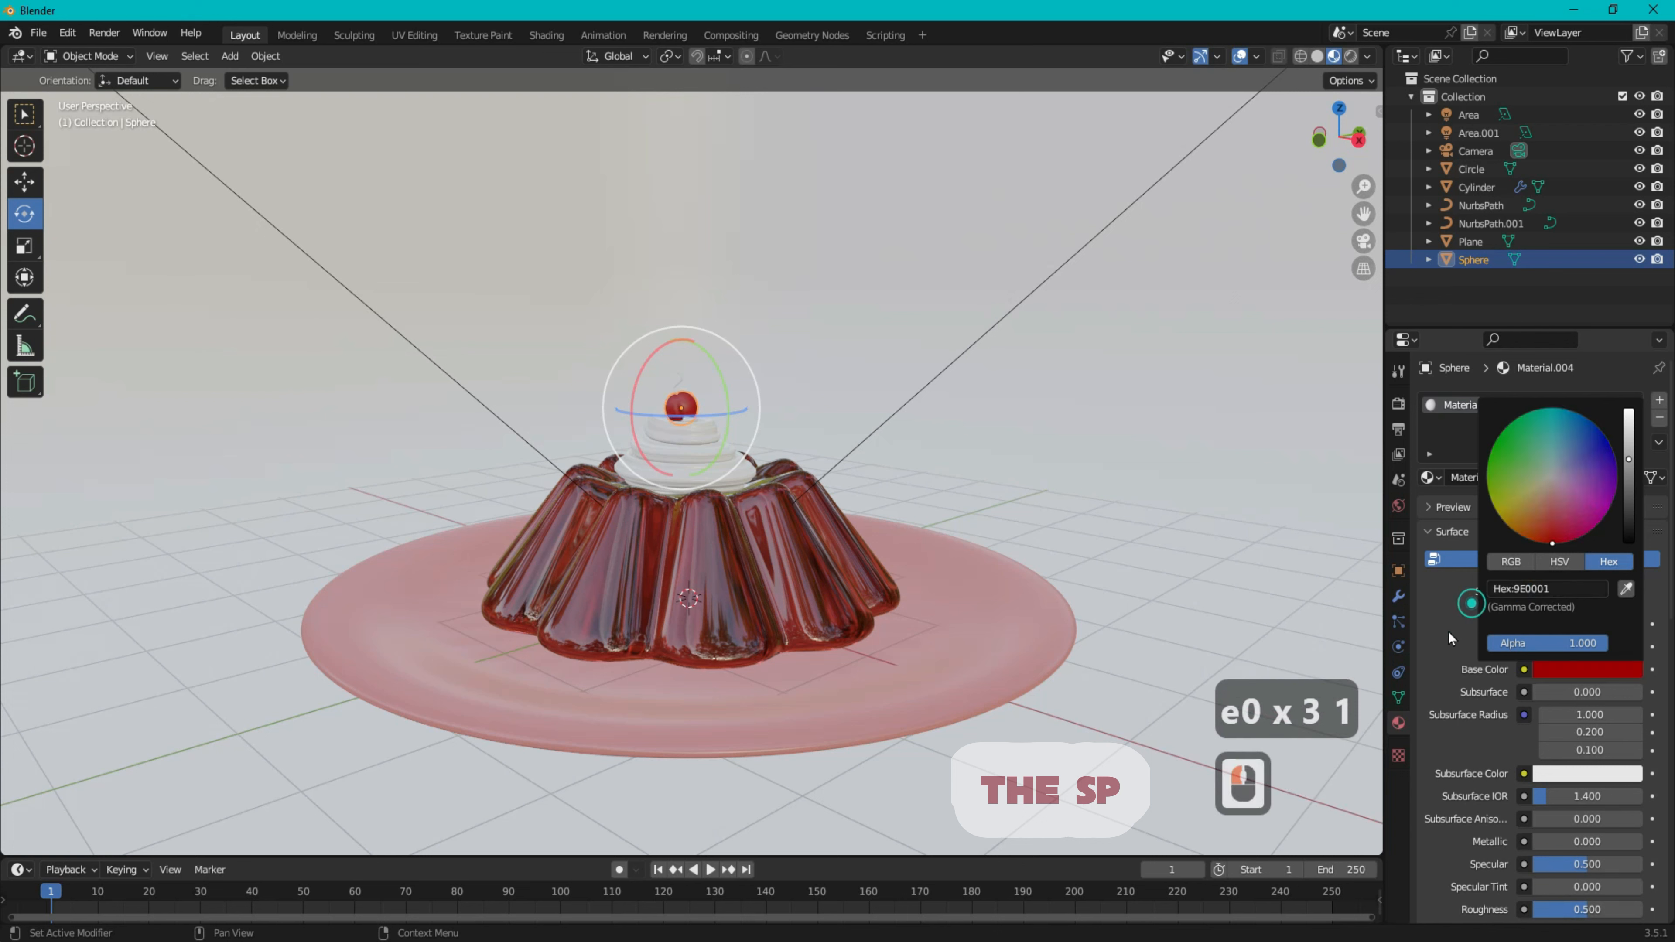
- Set the cherry material's roughness to 0.05
{"action": "double_click", "coordinate": [1560, 910]}
{"action": "type", "text": "0.1"}
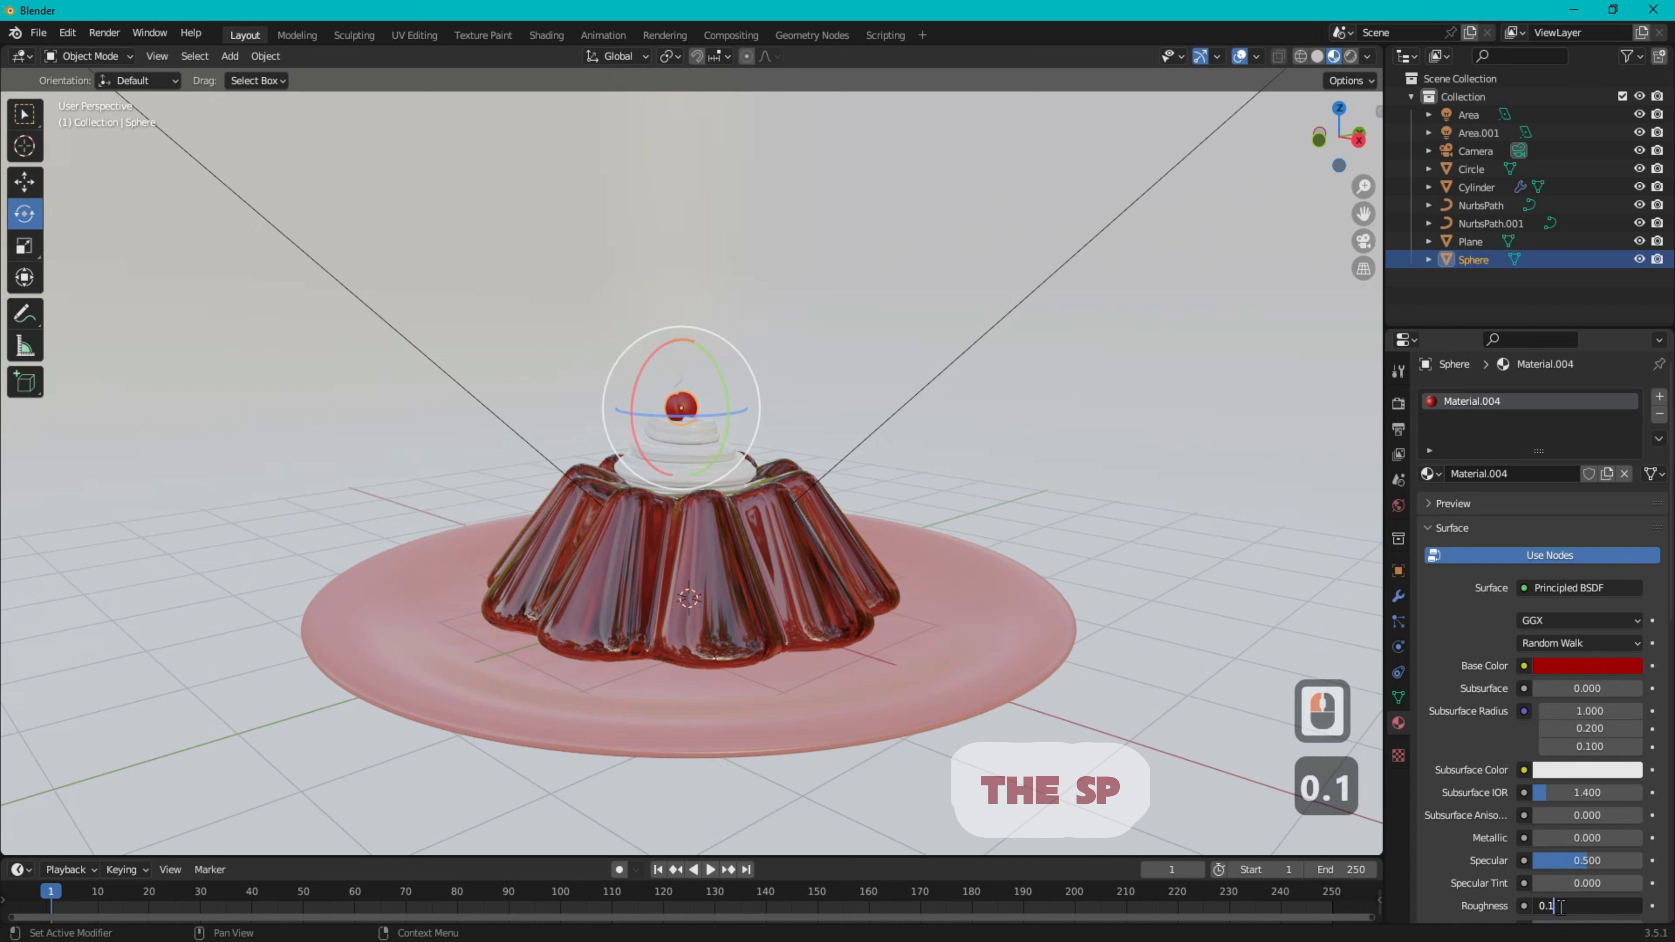
{"action": "key", "text": "BackSpace"}
{"action": "type", "text": "05"}
{"action": "key", "text": "Return"}
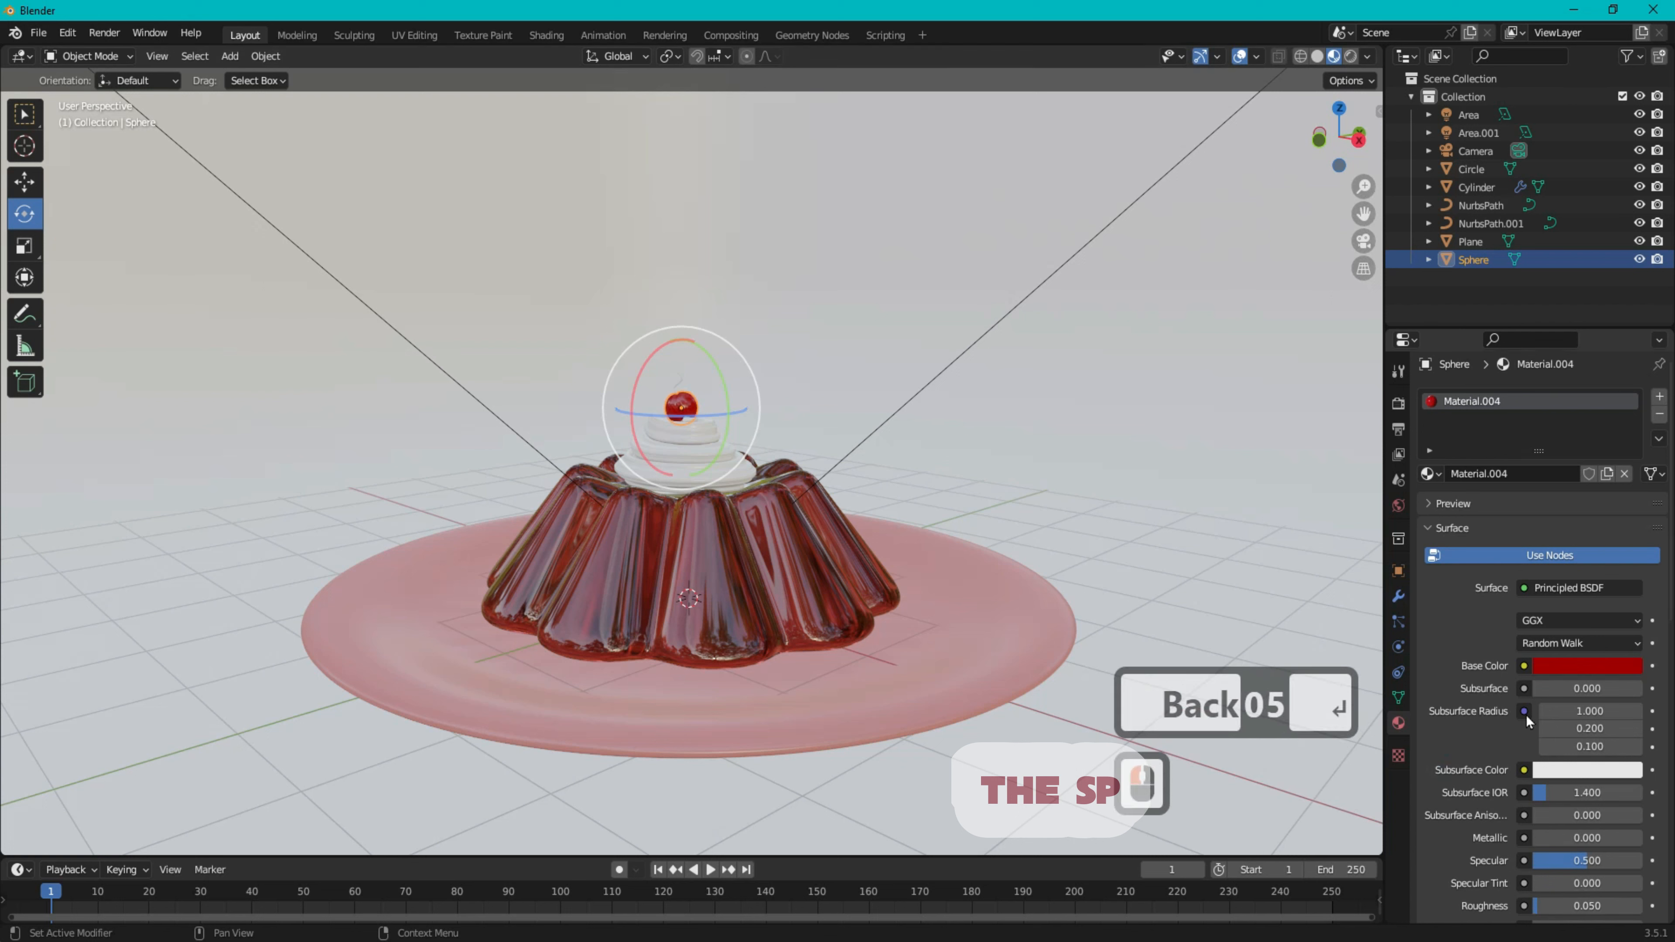
{"action": "left_click", "coordinate": [1466, 742]}
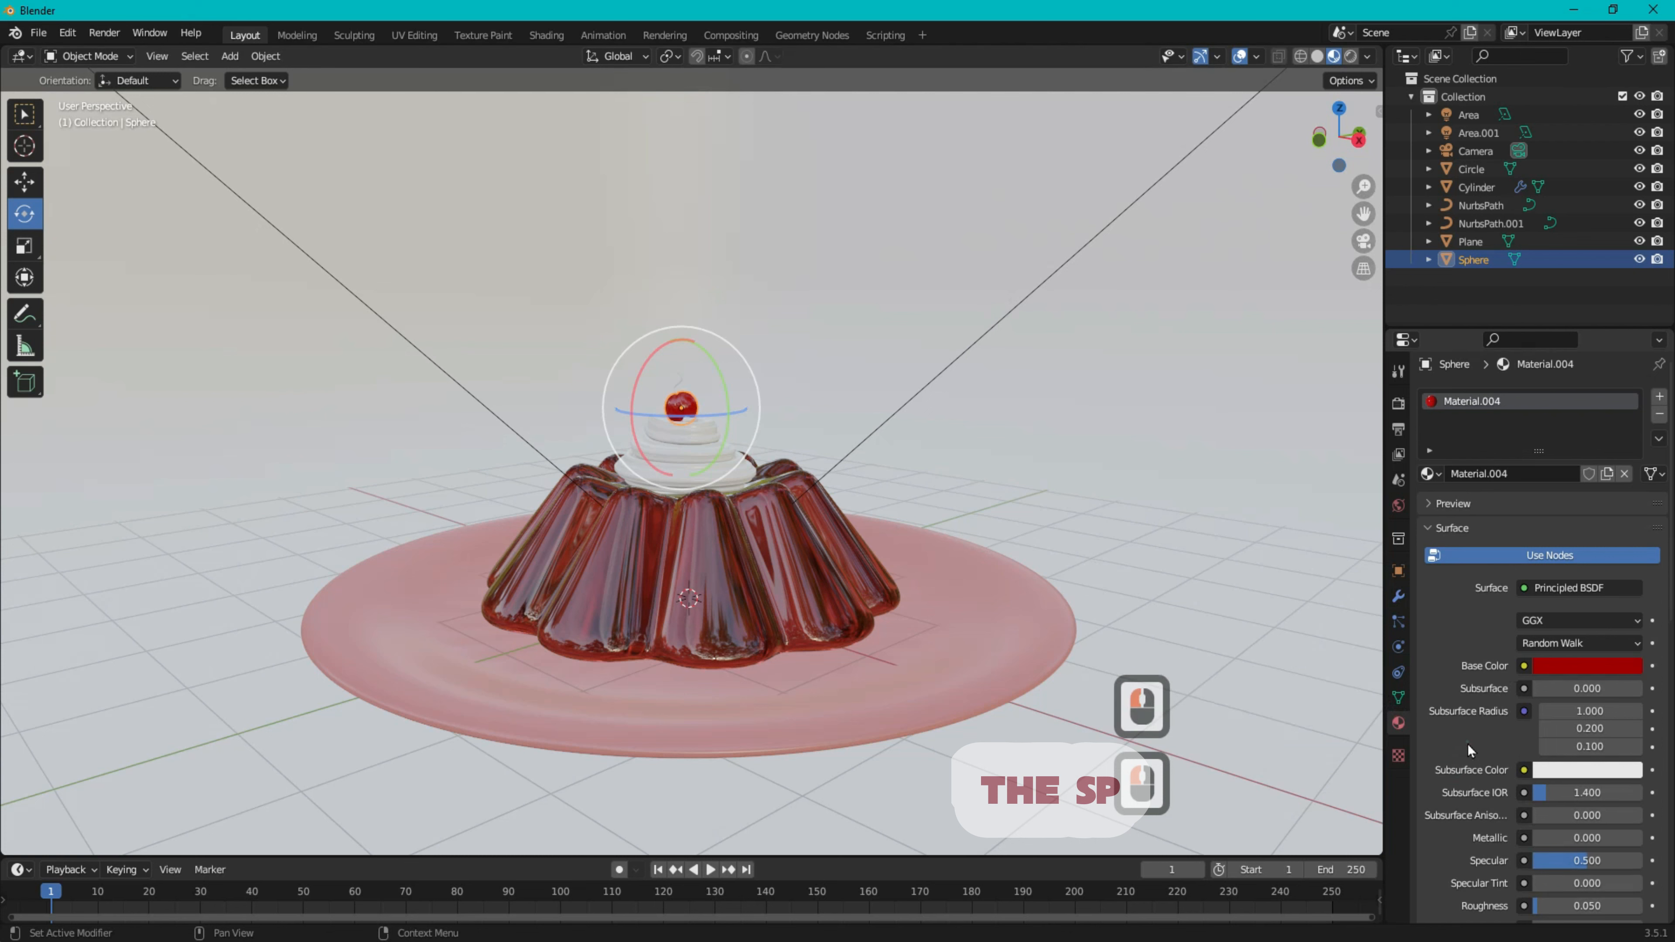
- Create a new material for the cherry stem and give it a very dark red base color
{"action": "left_click", "coordinate": [679, 381]}
{"action": "left_click", "coordinate": [1537, 479]}
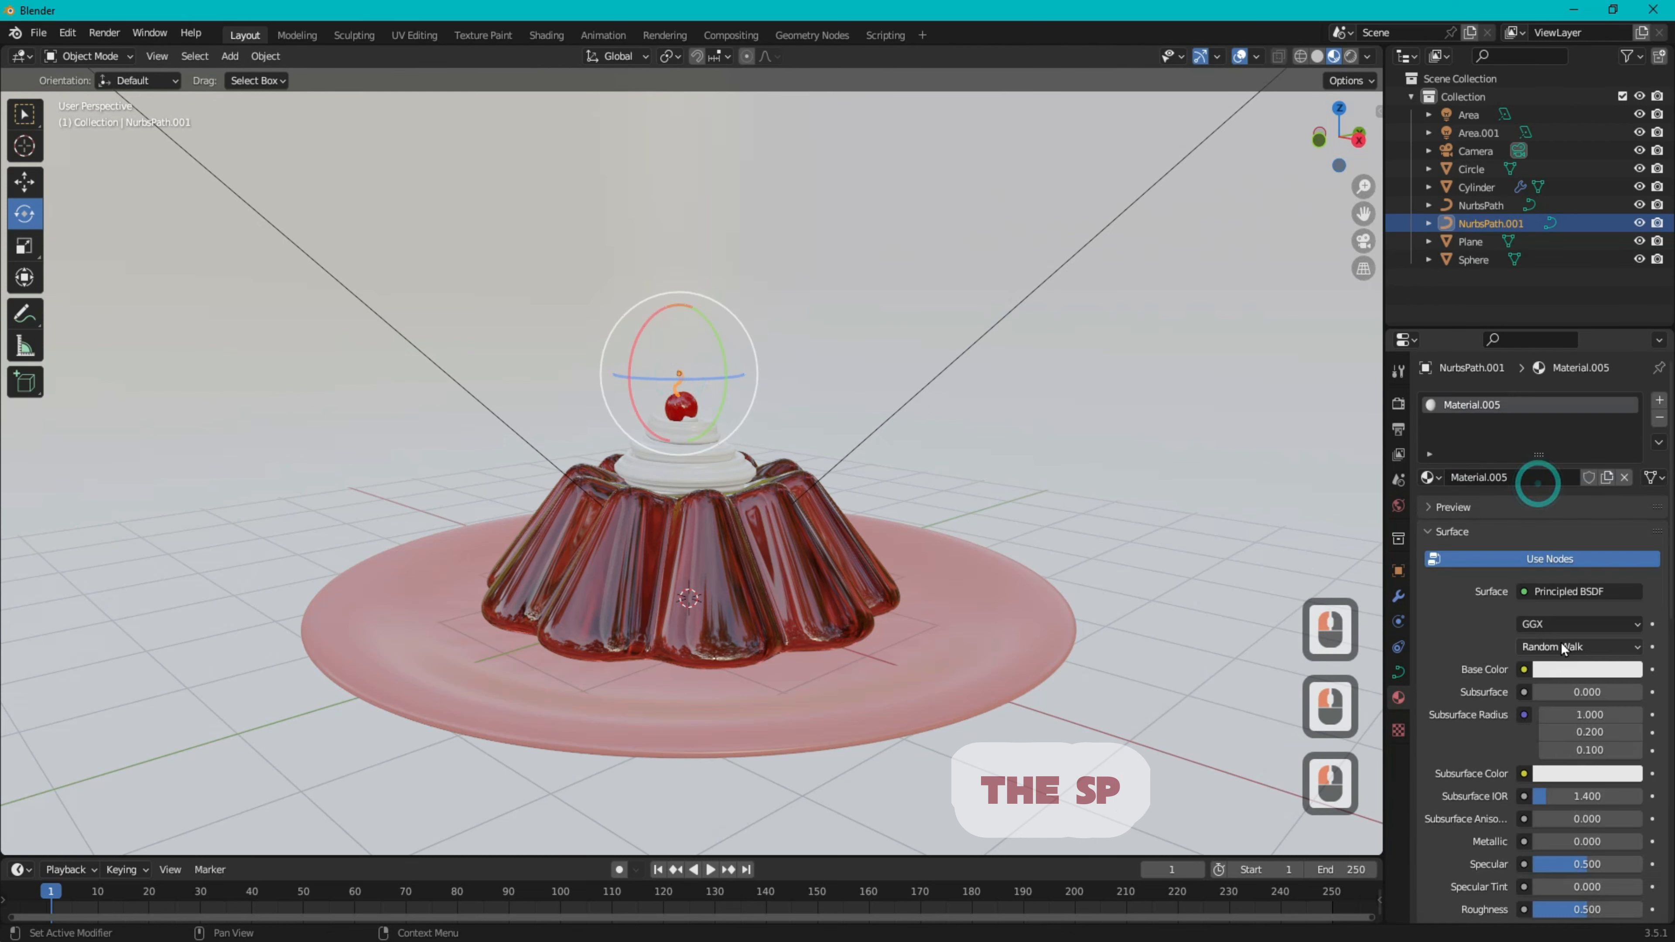
{"action": "left_click", "coordinate": [1561, 668]}
{"action": "left_click_drag", "start_coordinate": [1629, 423], "coordinate": [1628, 522]}
{"action": "left_click", "coordinate": [1560, 538]}
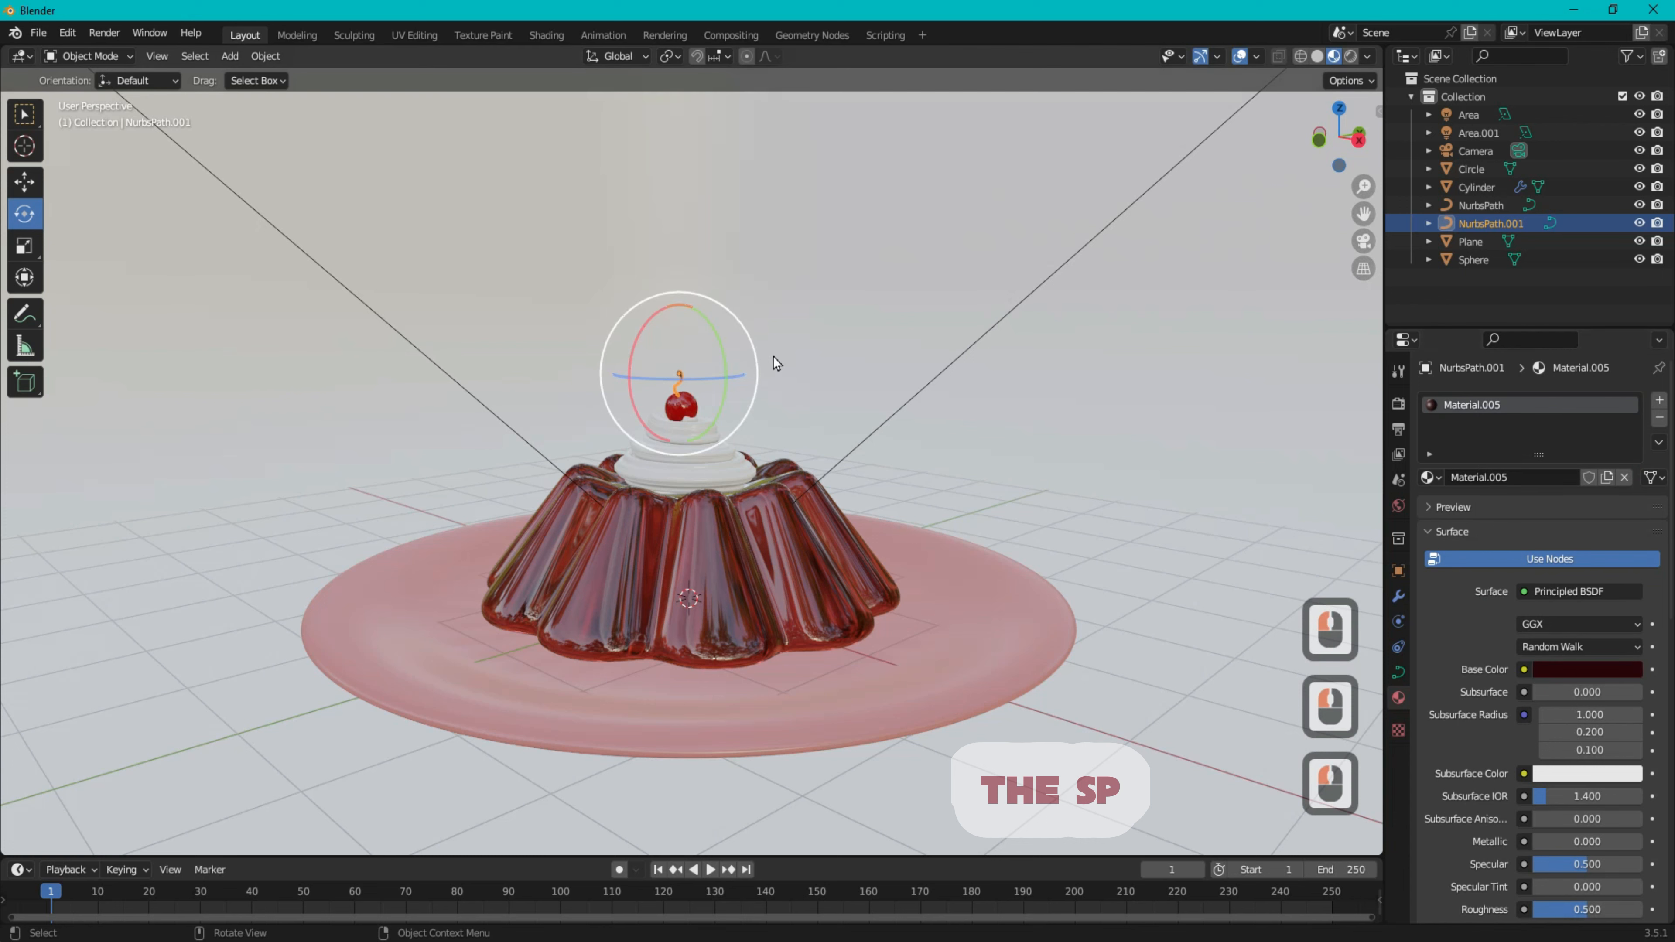
- Select the curved backdrop plane and create a new material for it
{"action": "left_click", "coordinate": [785, 373]}
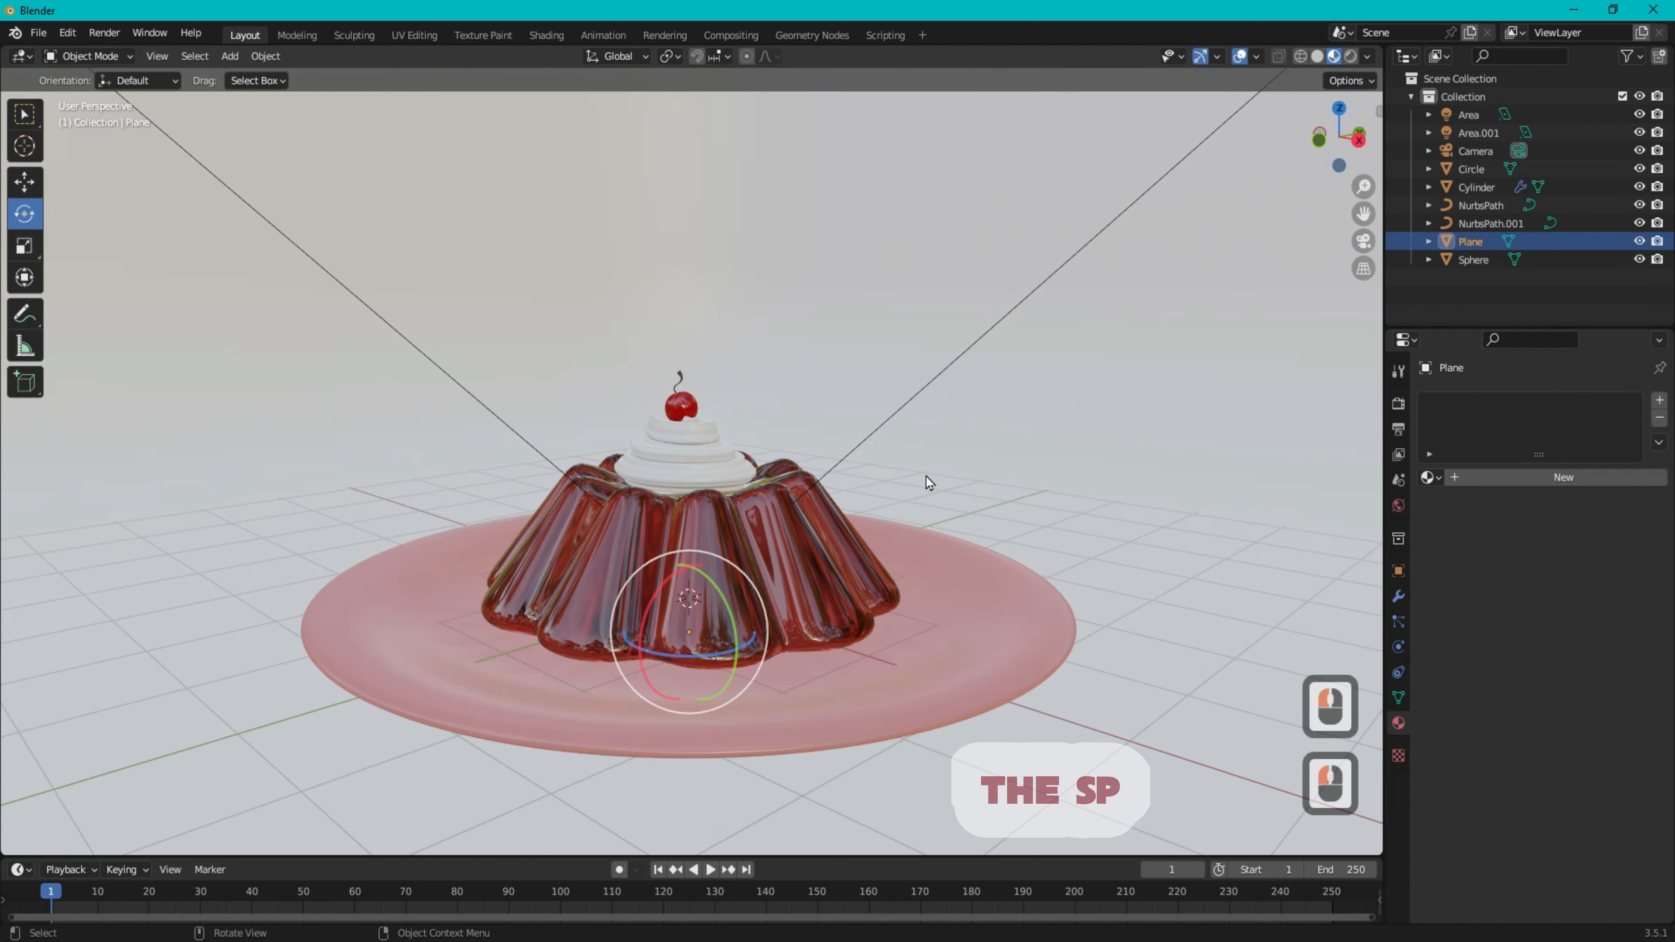
{"action": "left_click", "coordinate": [1165, 418]}
{"action": "scroll", "coordinate": [1188, 319], "scroll_direction": "down", "scroll_amount": 5}
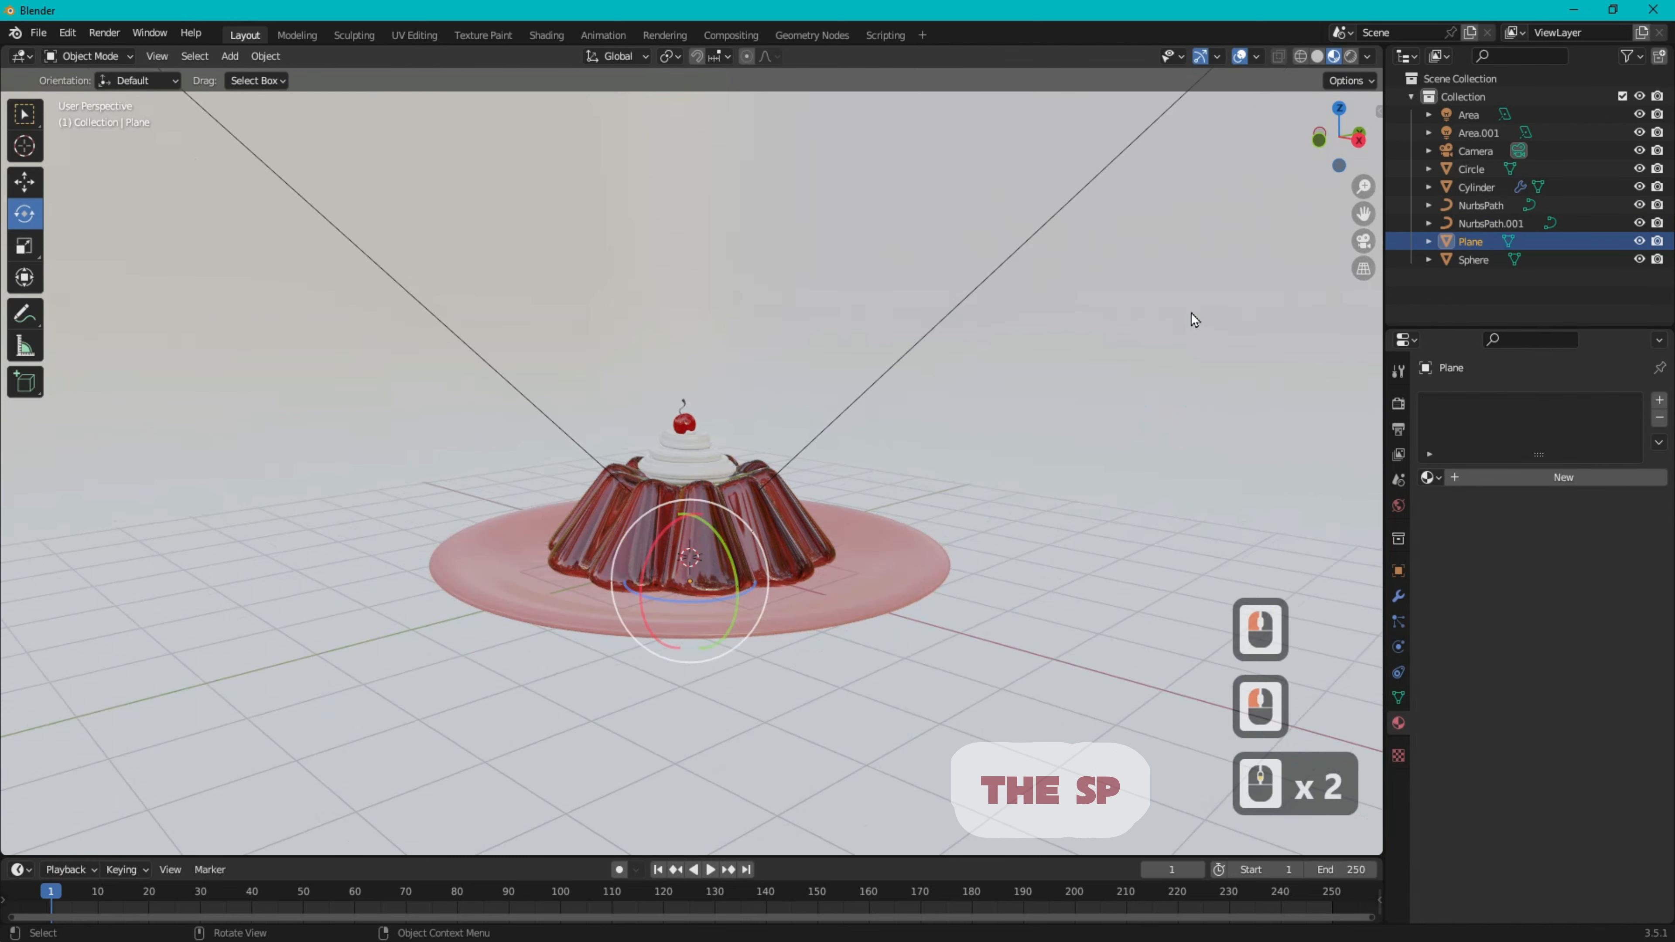
{"action": "left_click", "coordinate": [1200, 341]}
{"action": "left_click", "coordinate": [1200, 341]}
{"action": "left_click", "coordinate": [1520, 484]}
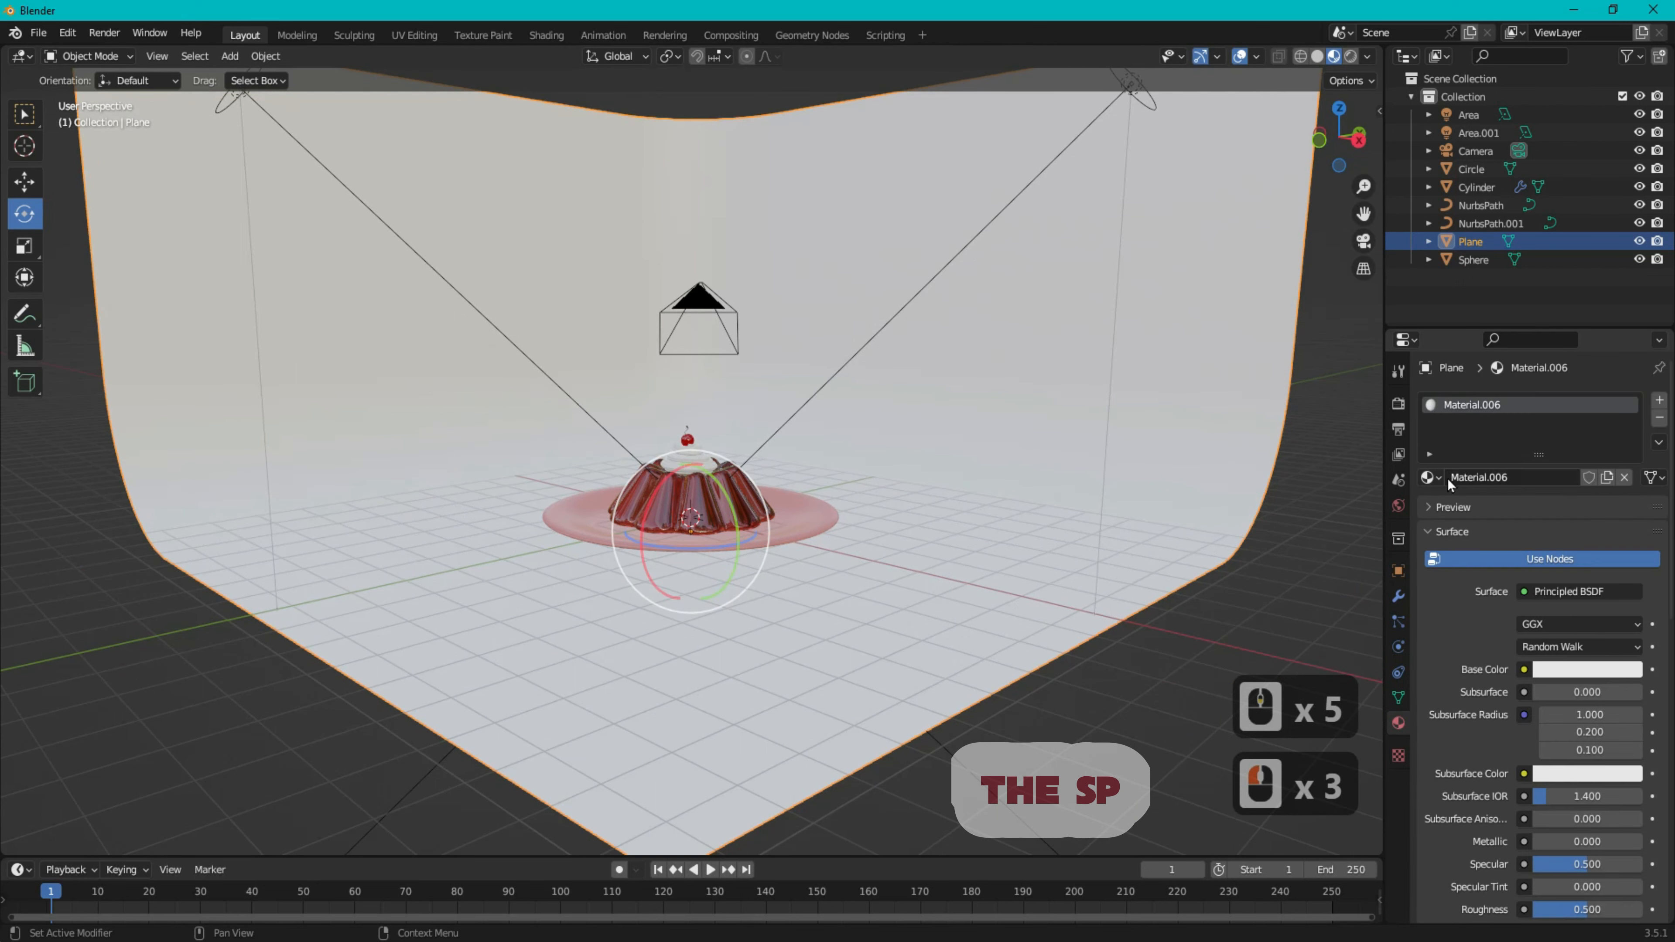
- Set the backdrop material's base color to hex FFD3EB and its roughness to 1.0
{"action": "left_click", "coordinate": [1596, 669]}
{"action": "left_click", "coordinate": [1600, 567]}
{"action": "double_click", "coordinate": [1562, 587]}
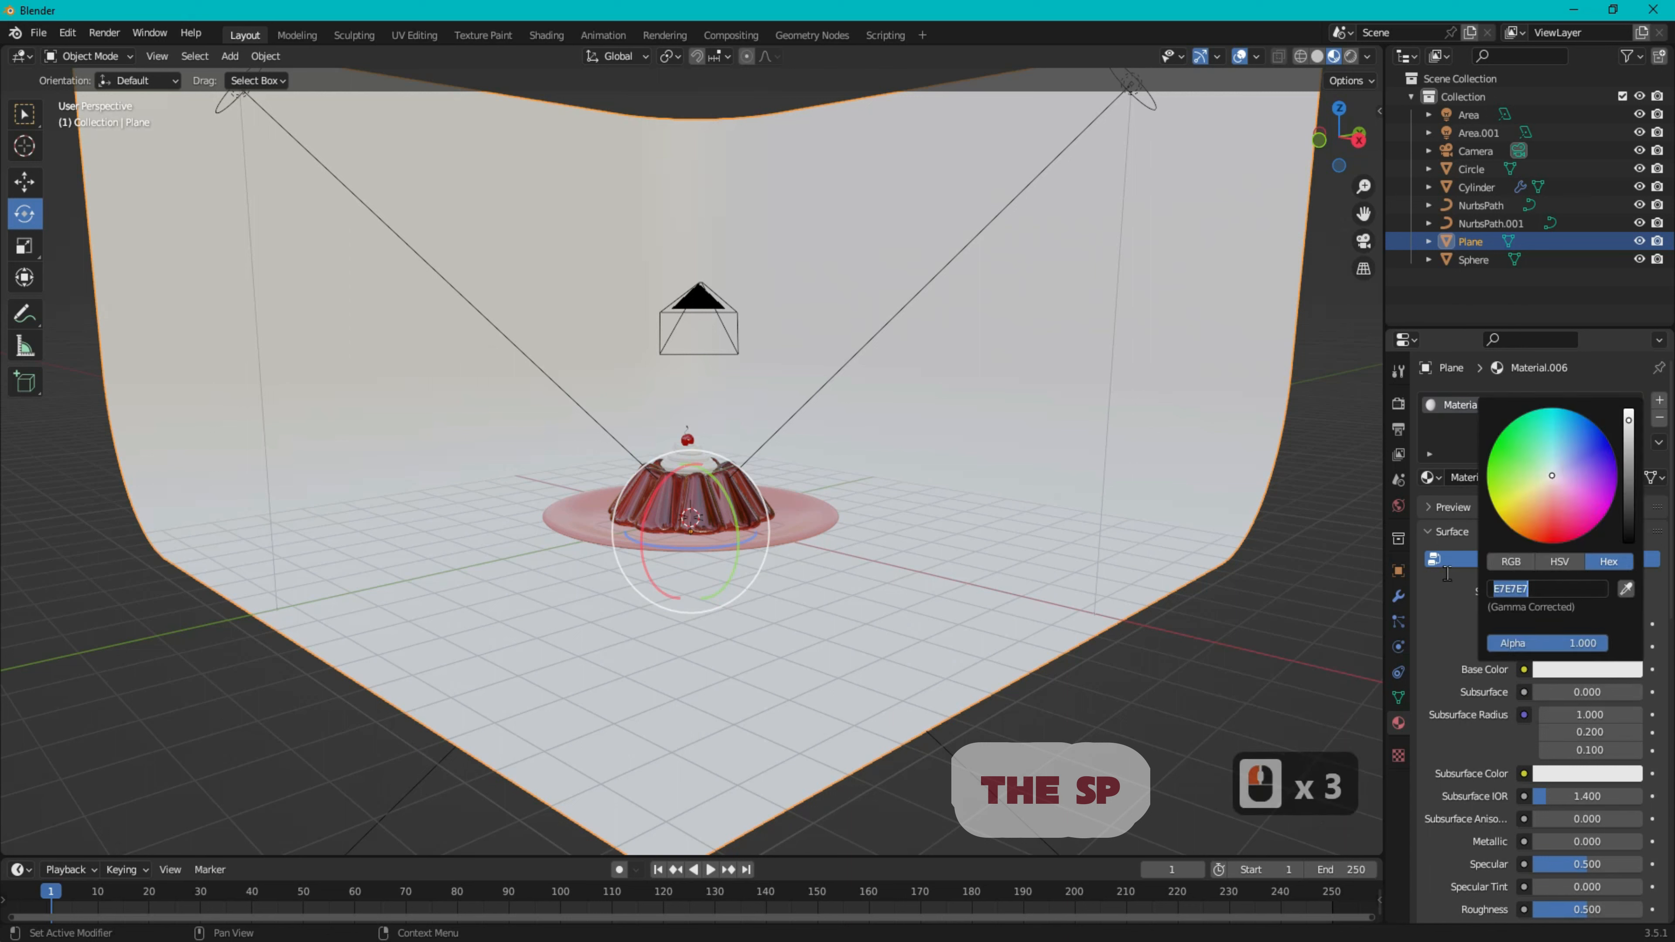
{"action": "type", "text": "ffd"}
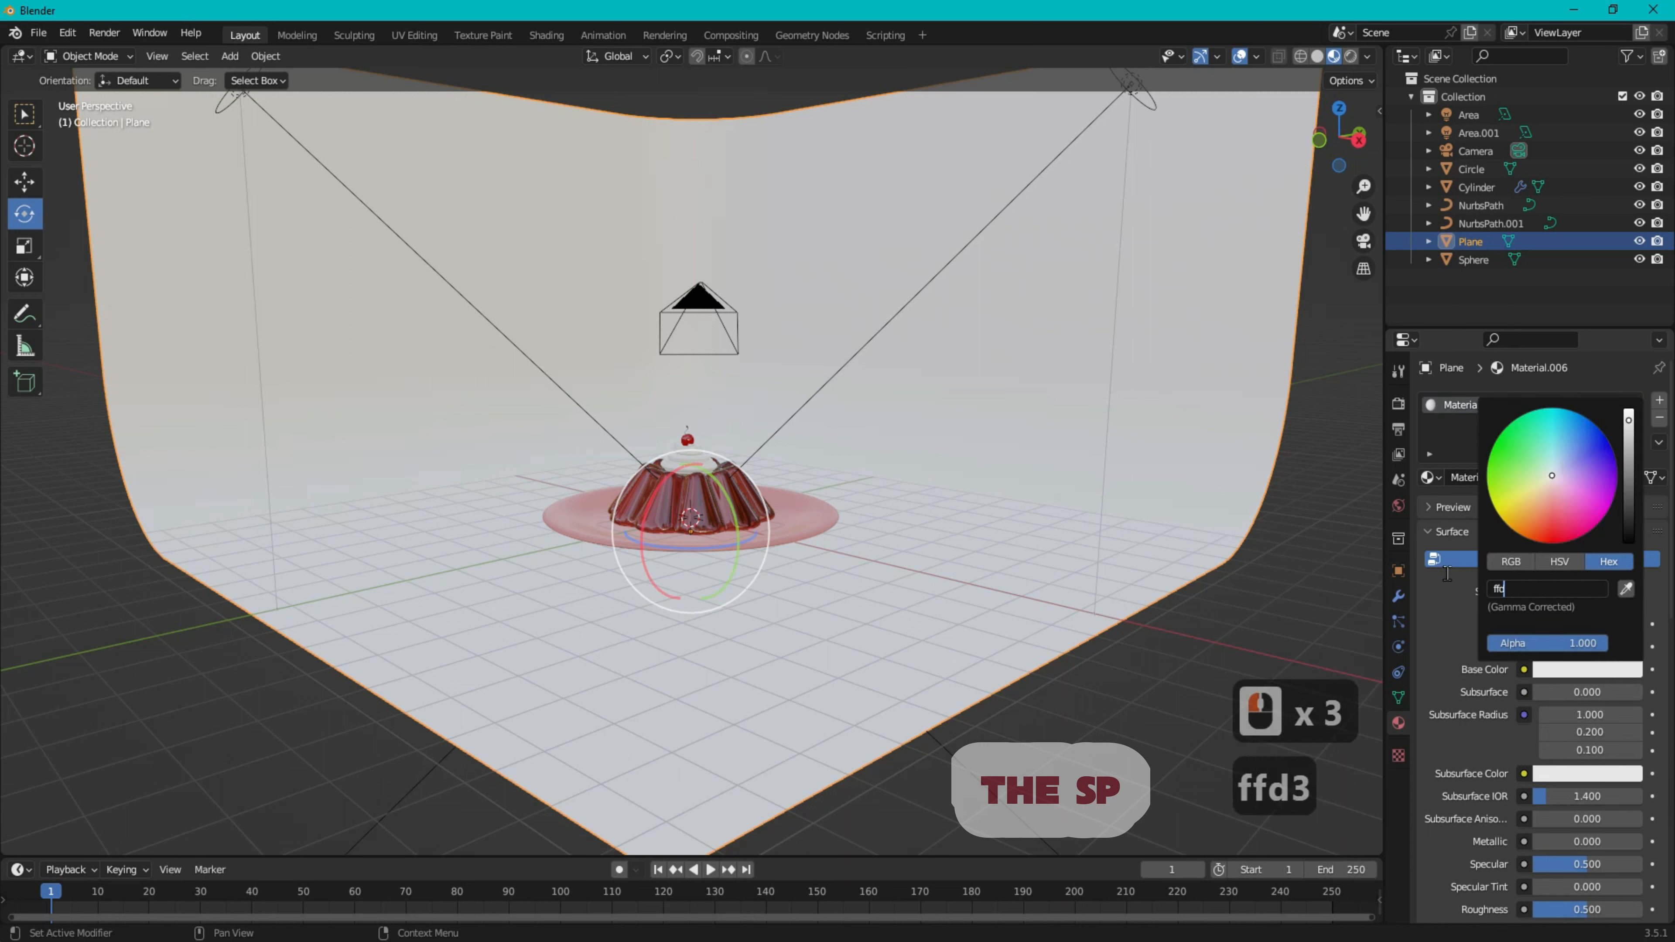
{"action": "type", "text": "3eb"}
{"action": "left_click", "coordinate": [1446, 595]}
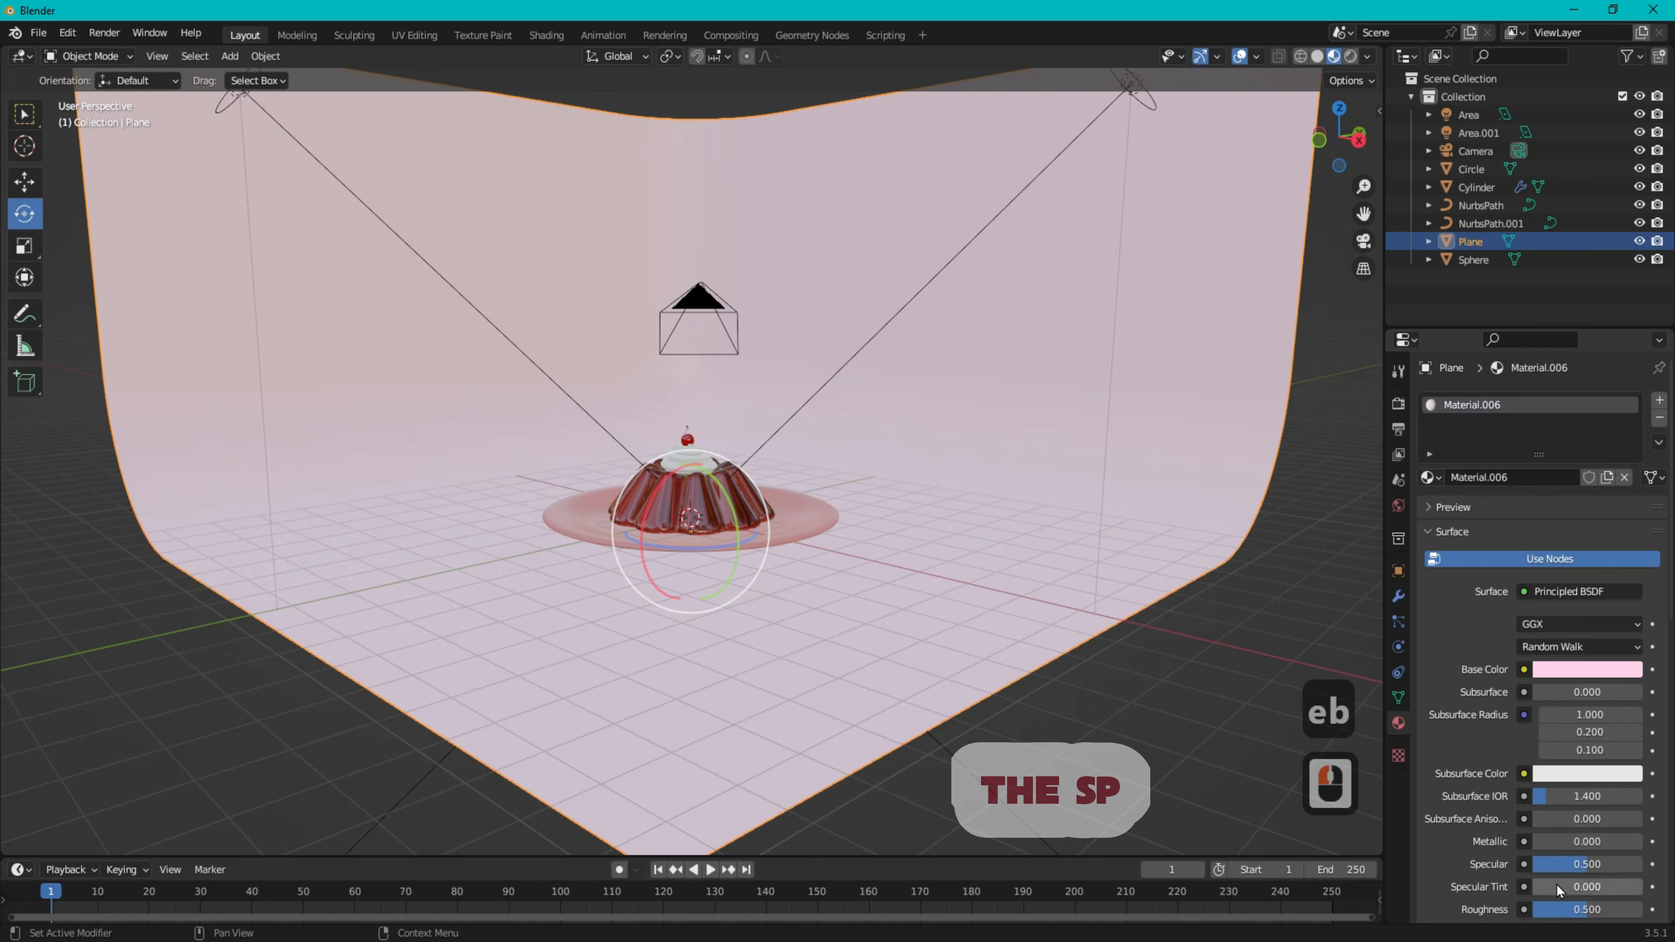
{"action": "left_click_drag", "start_coordinate": [1560, 915], "coordinate": [1636, 914]}
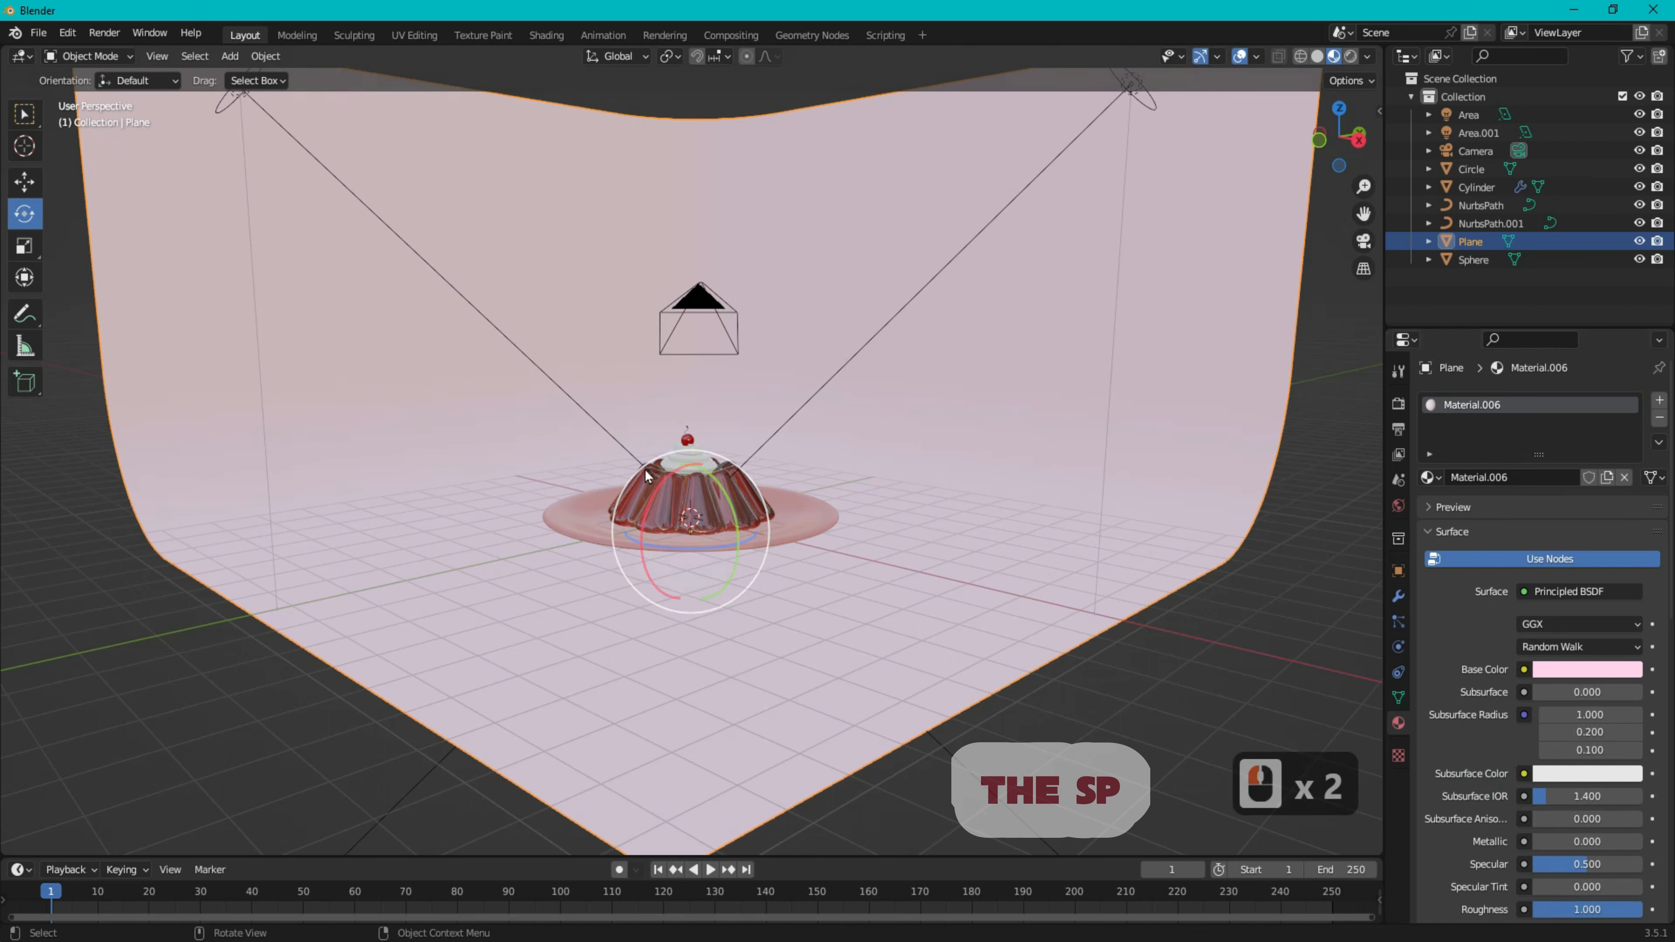
- Select the camera and lock it to the view so that it follows viewport navigation
{"action": "scroll", "coordinate": [1187, 571], "scroll_direction": "up", "scroll_amount": 5}
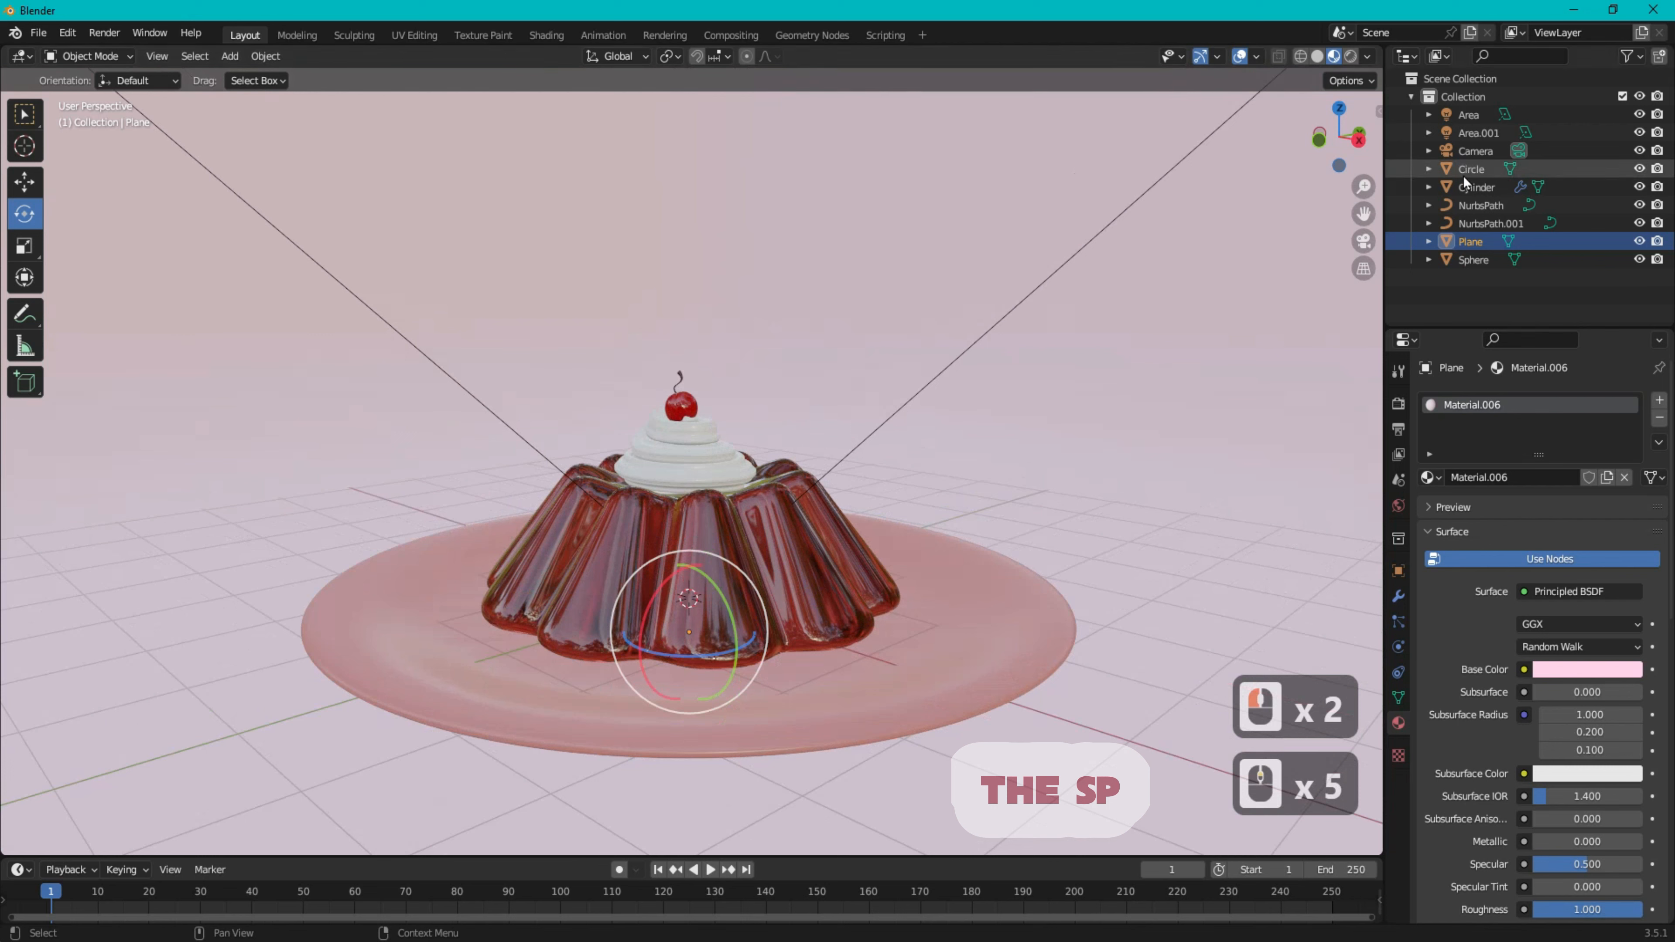
{"action": "left_click", "coordinate": [1468, 152]}
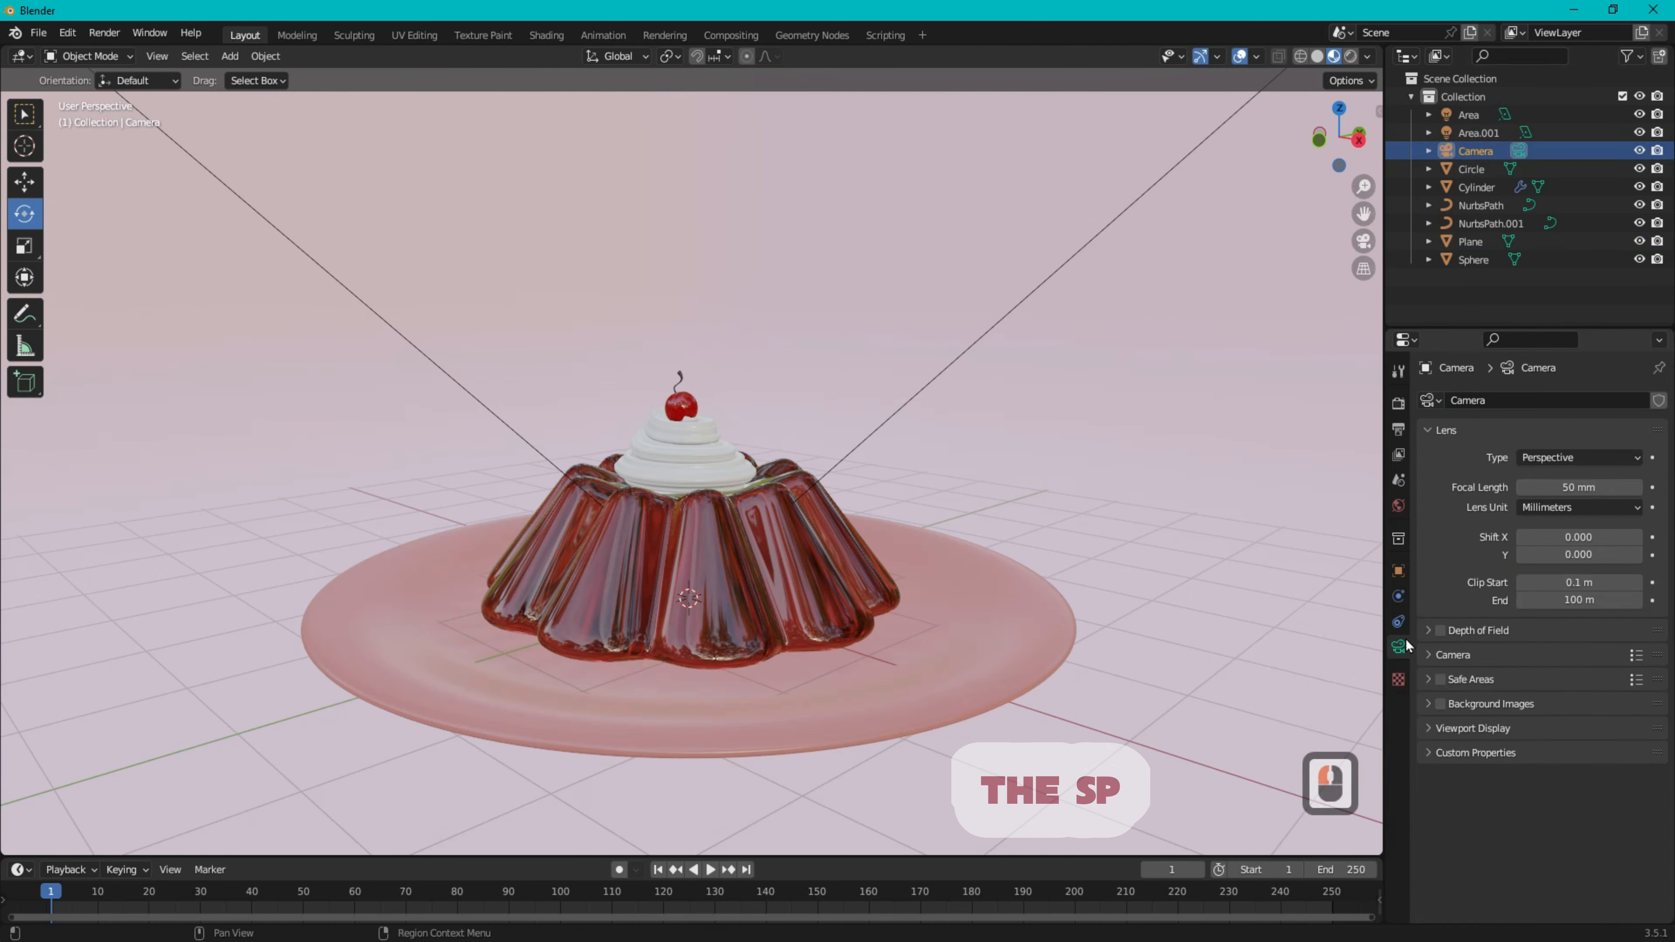
{"action": "key", "text": "n"}
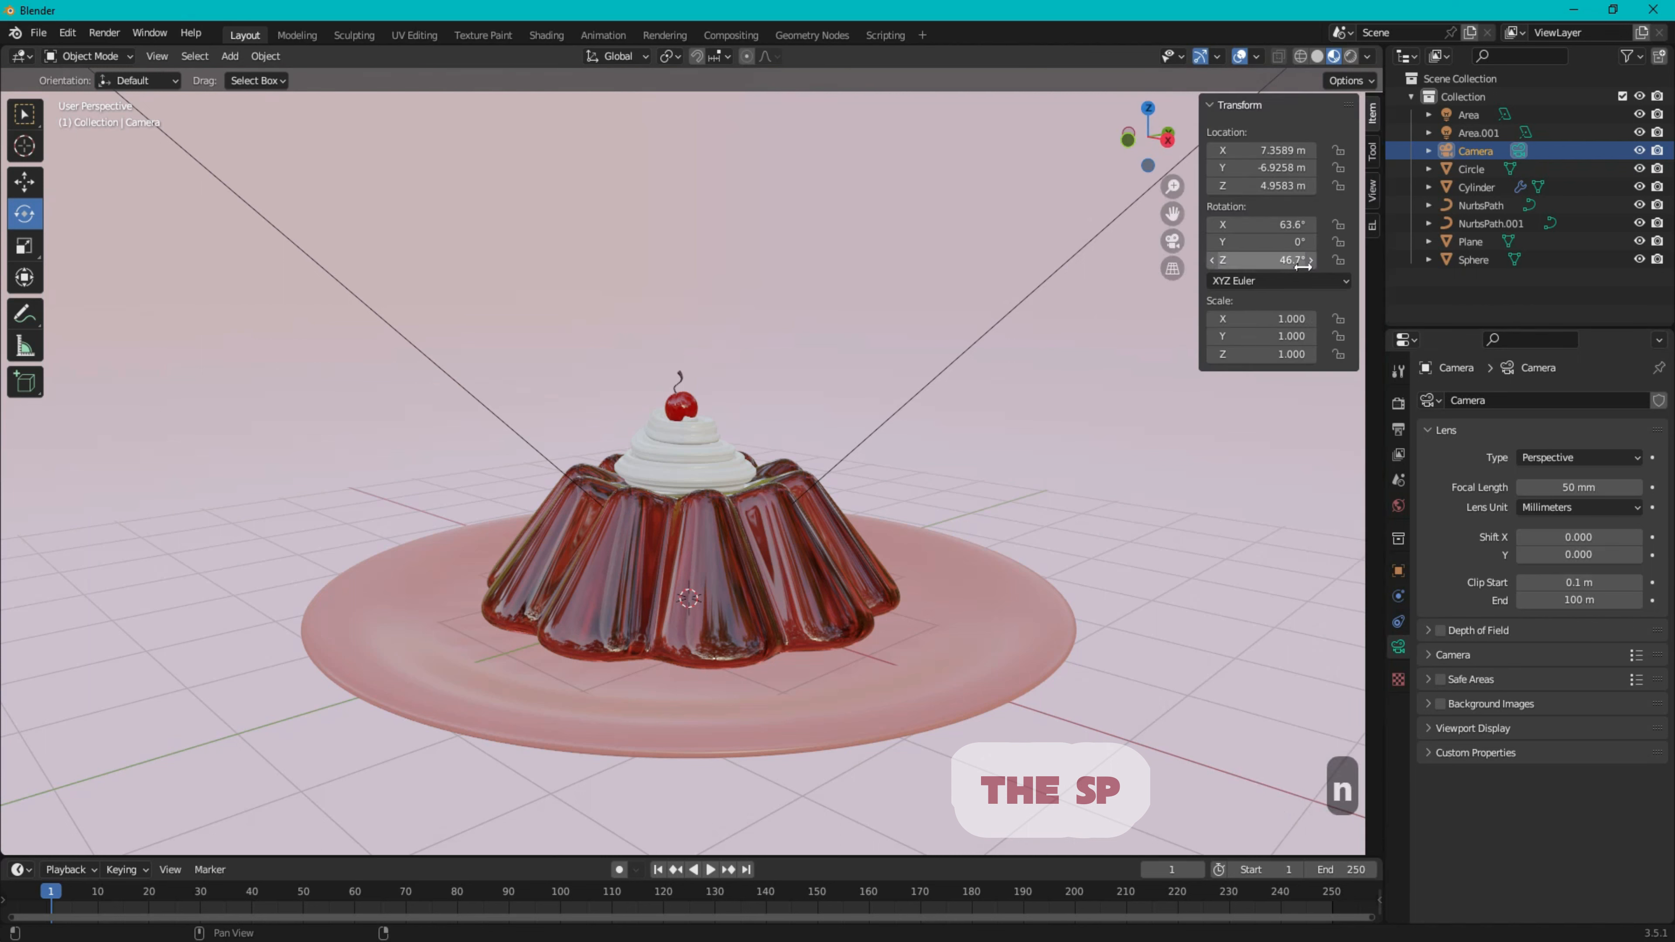
{"action": "left_click", "coordinate": [1373, 193]}
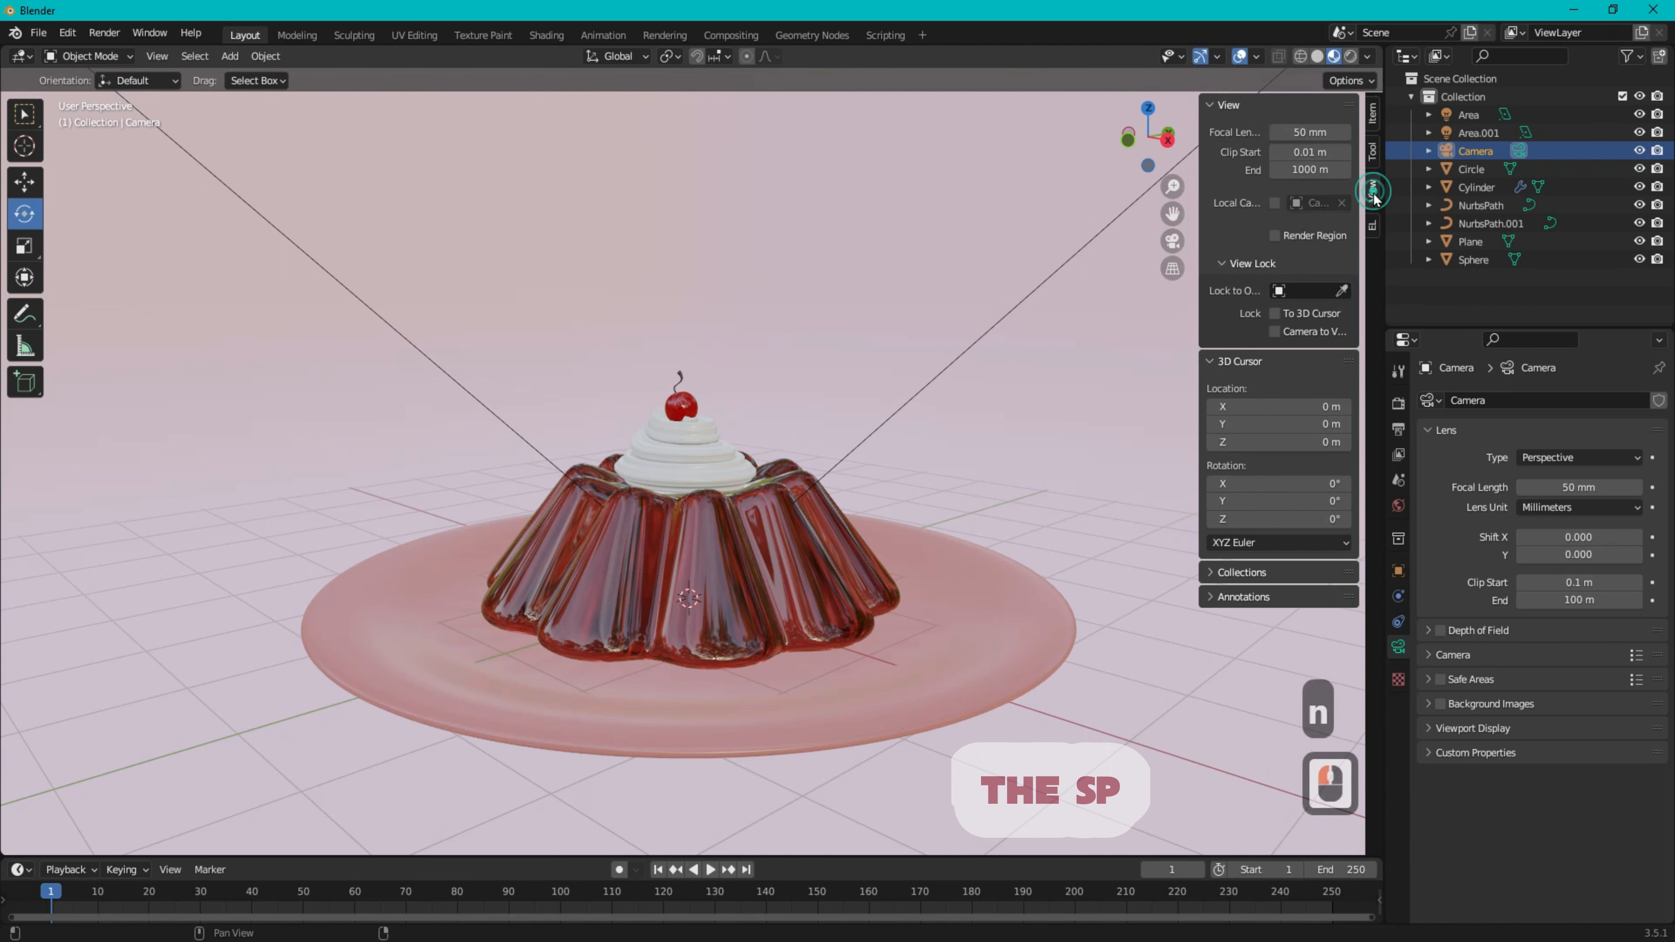
{"action": "left_click", "coordinate": [1275, 331]}
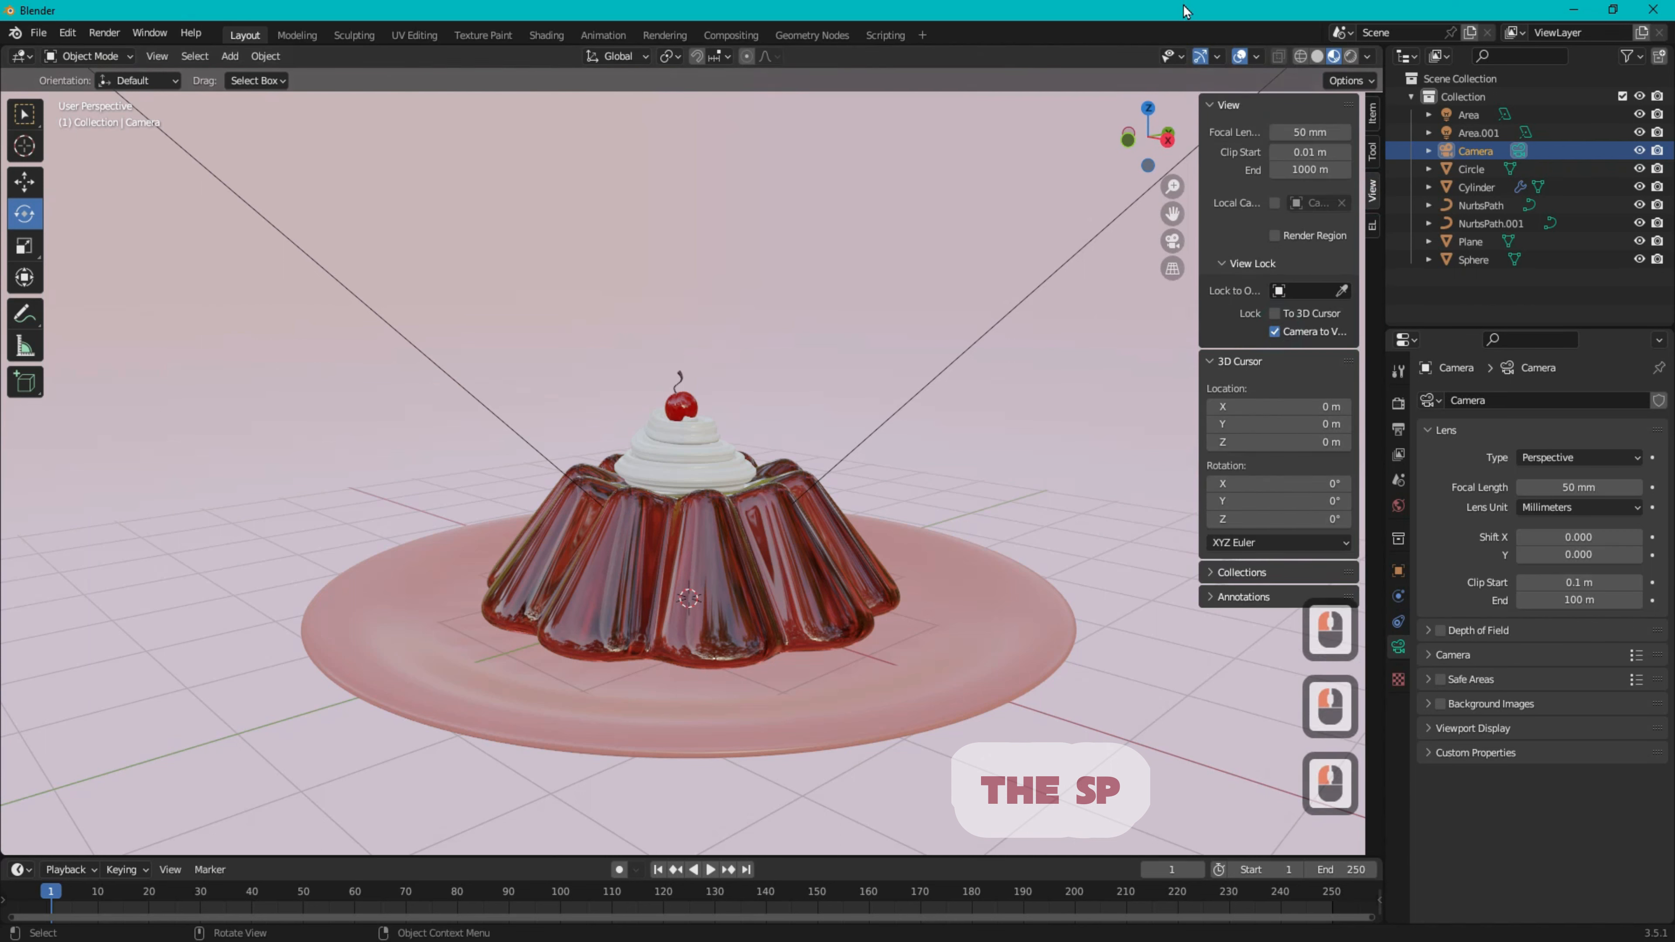
{"action": "key", "text": "n"}
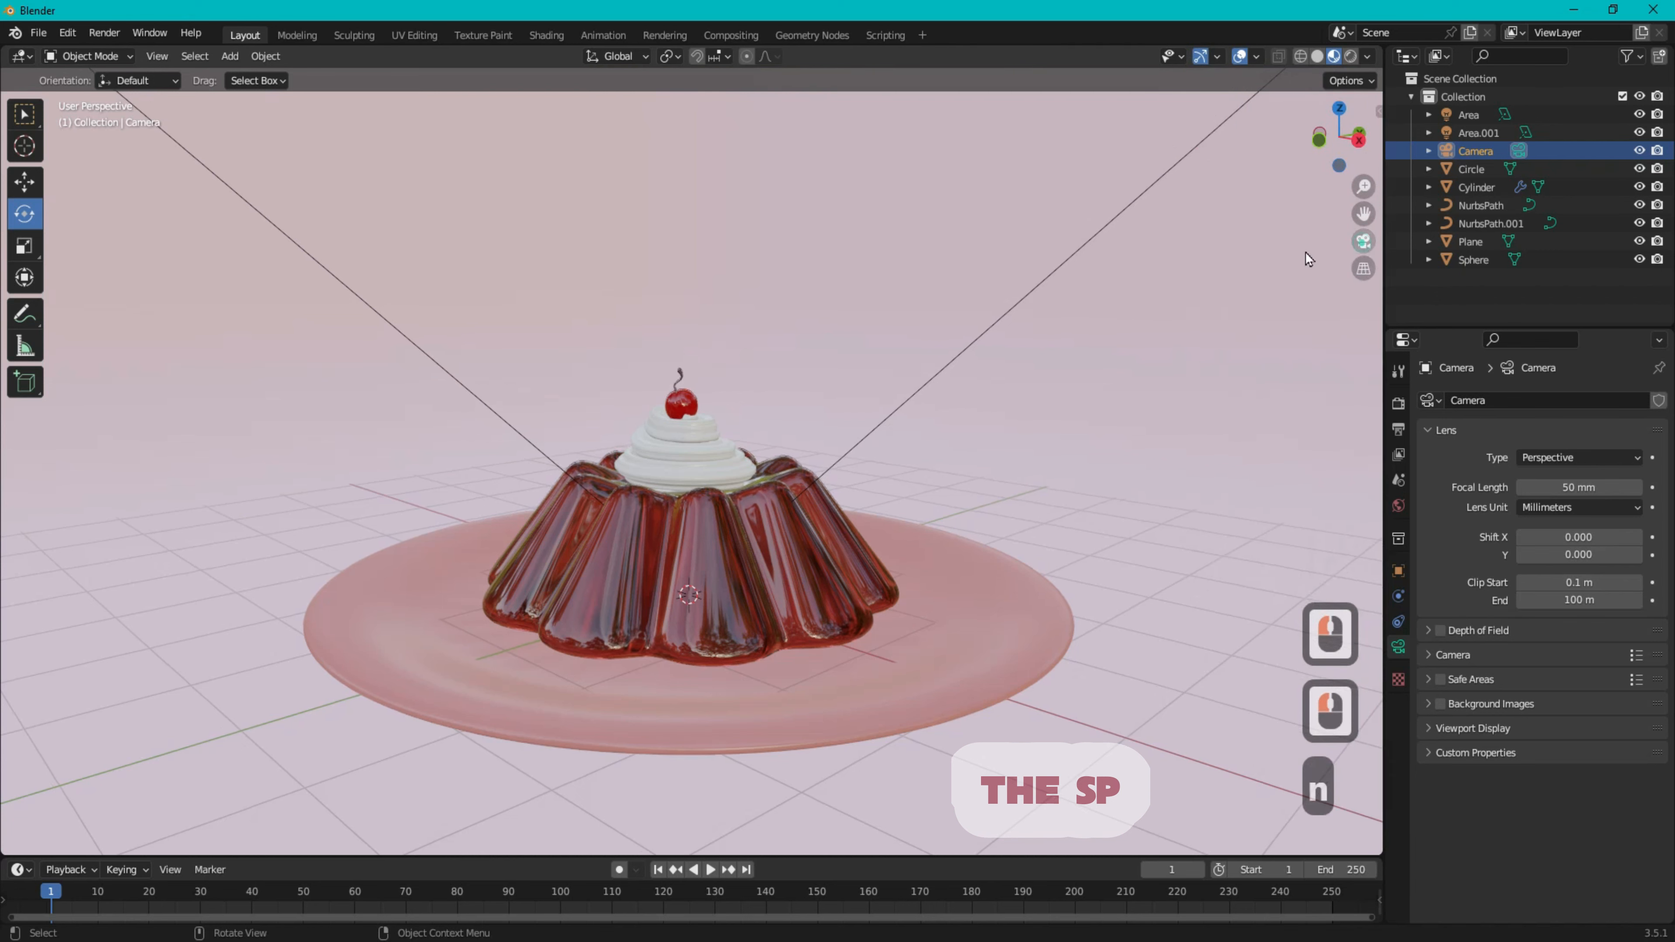
- Look through the camera, adjust its viewing angle and raise it slightly to frame the dessert and dish
{"action": "left_click", "coordinate": [1363, 241]}
{"action": "left_click_drag", "start_coordinate": [1334, 139], "coordinate": [1341, 108]}
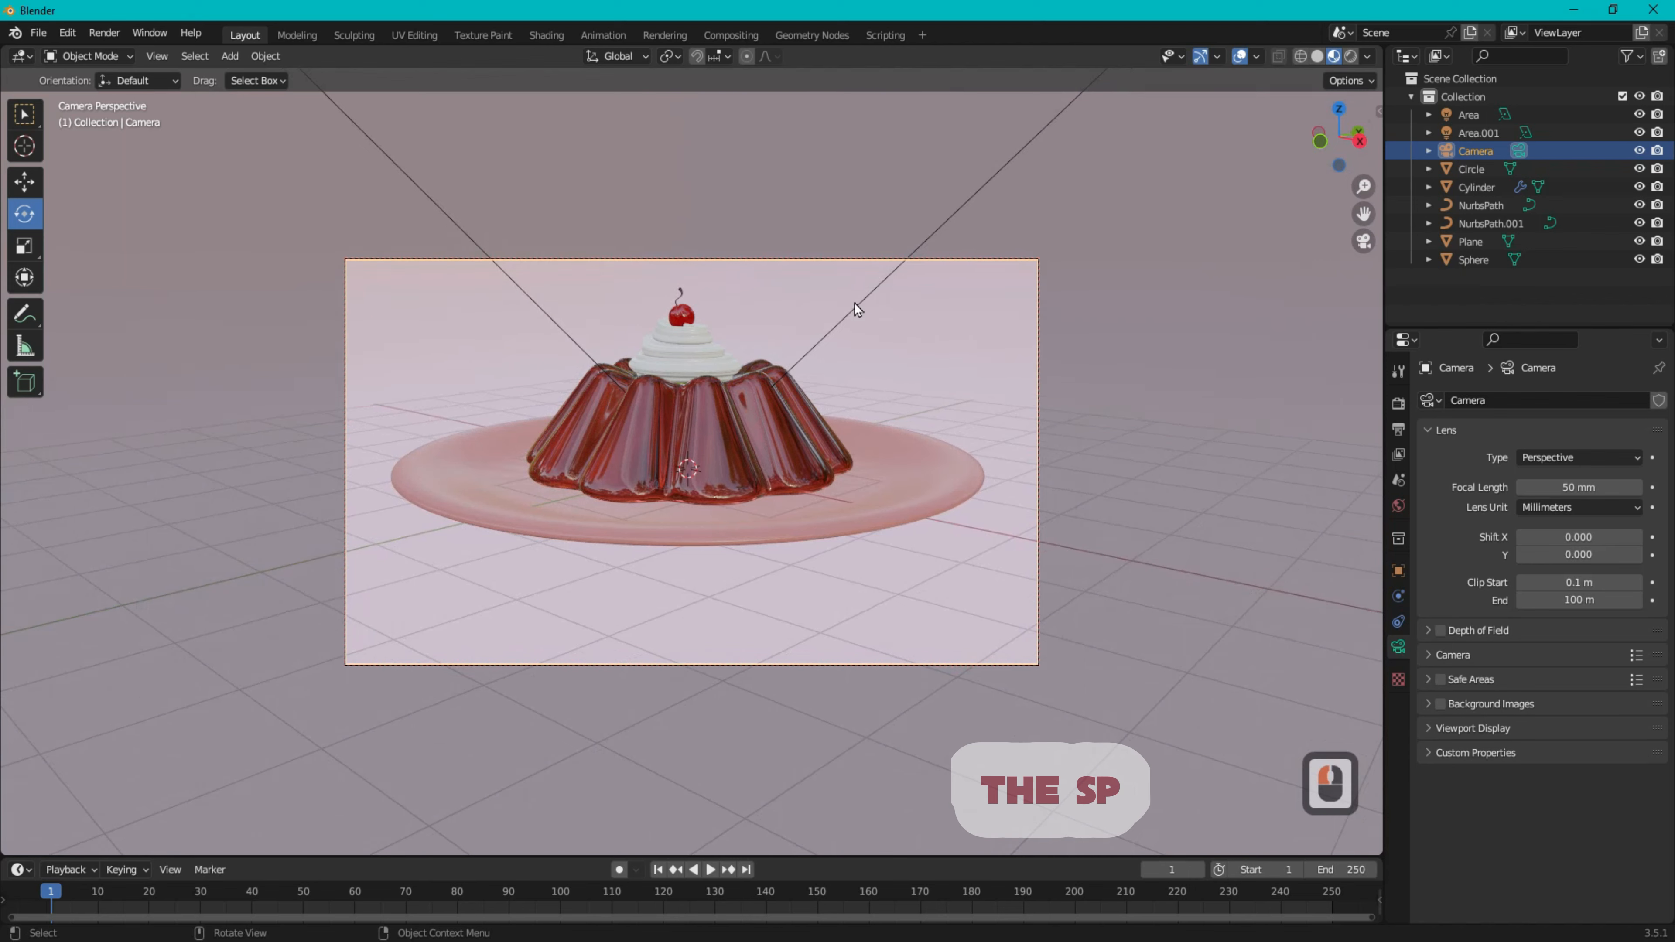
{"action": "key", "text": "g"}
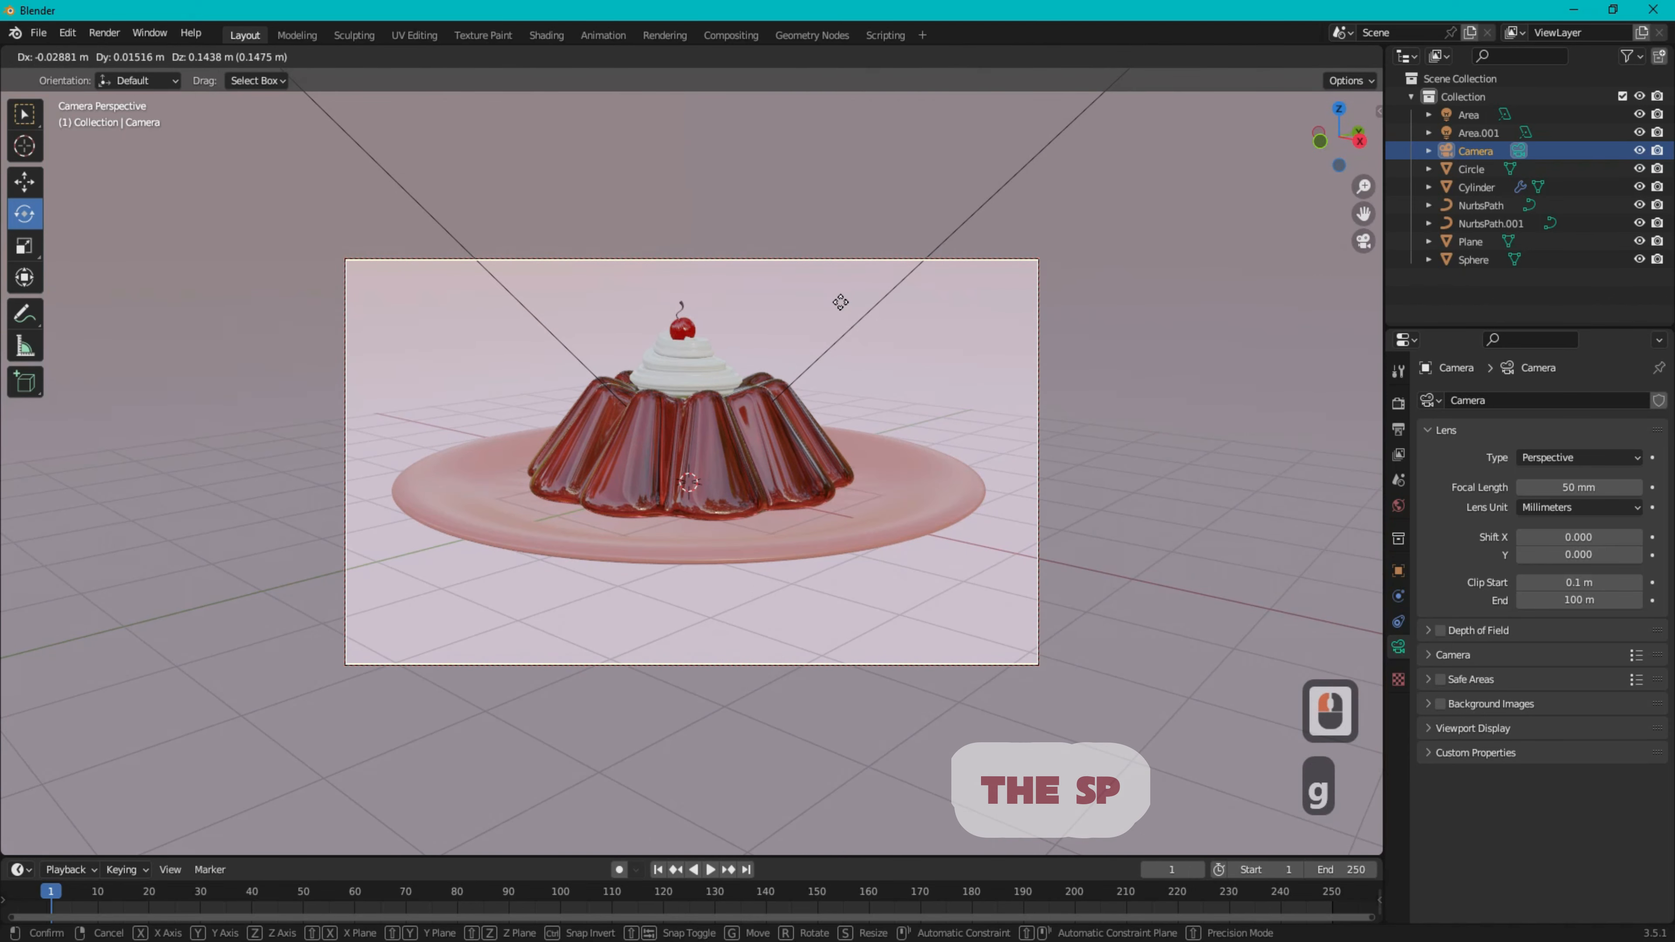
{"action": "left_click", "coordinate": [840, 295]}
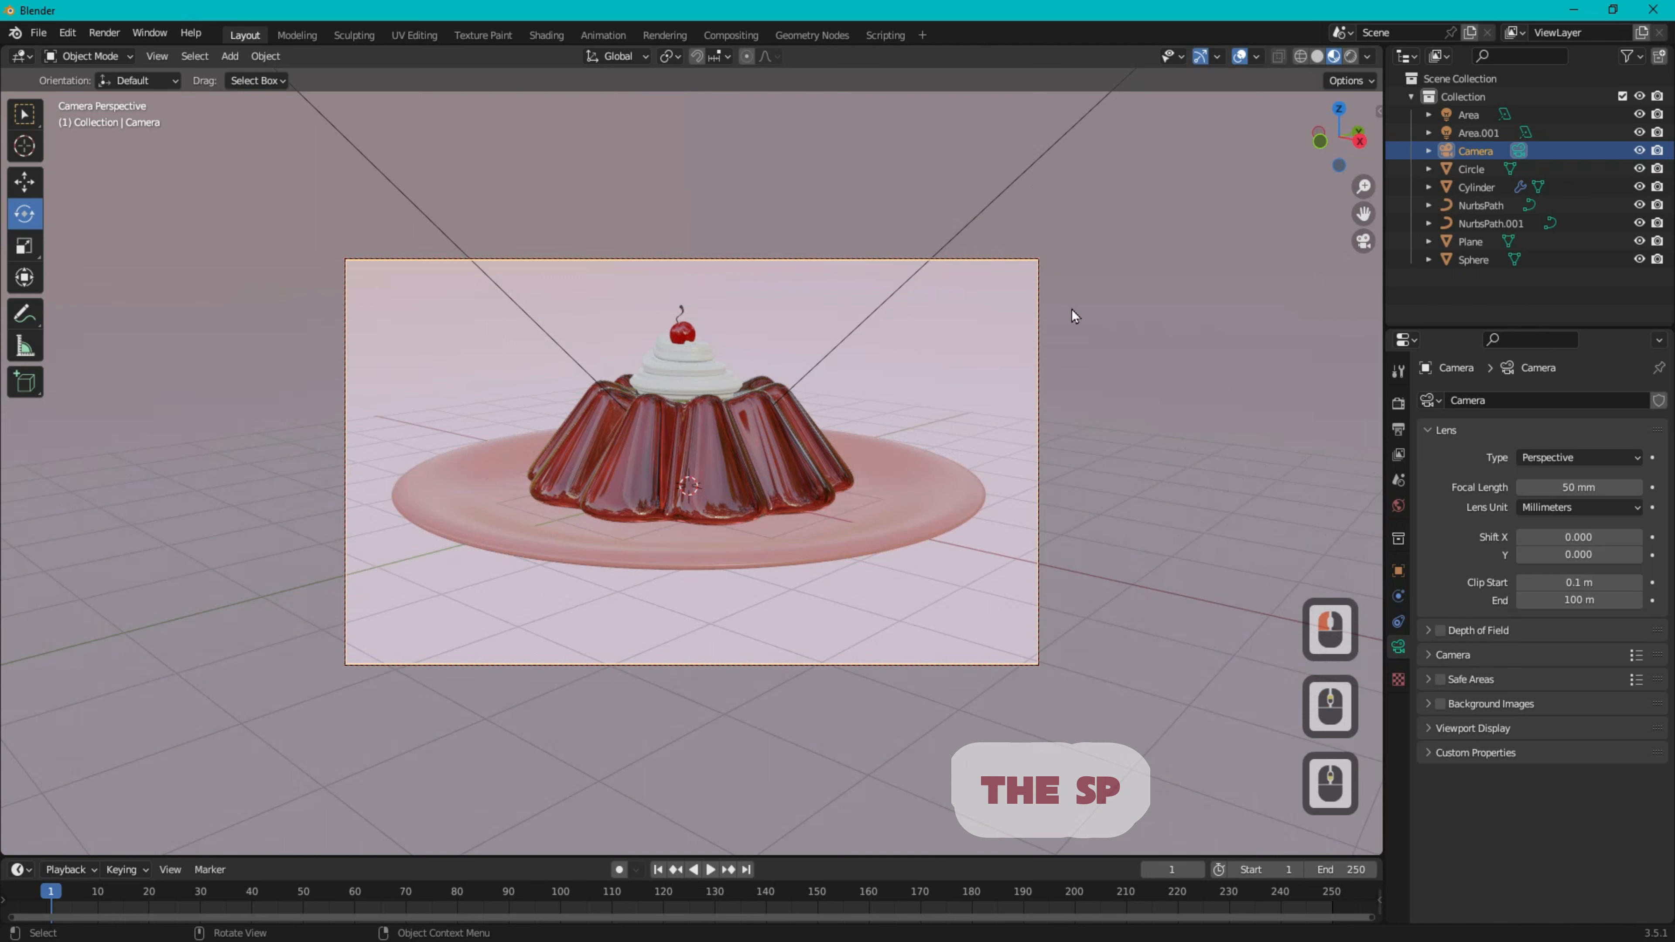
- Set the render engine to Cycles with 500 maximum render samples
{"action": "left_click", "coordinate": [1398, 403]}
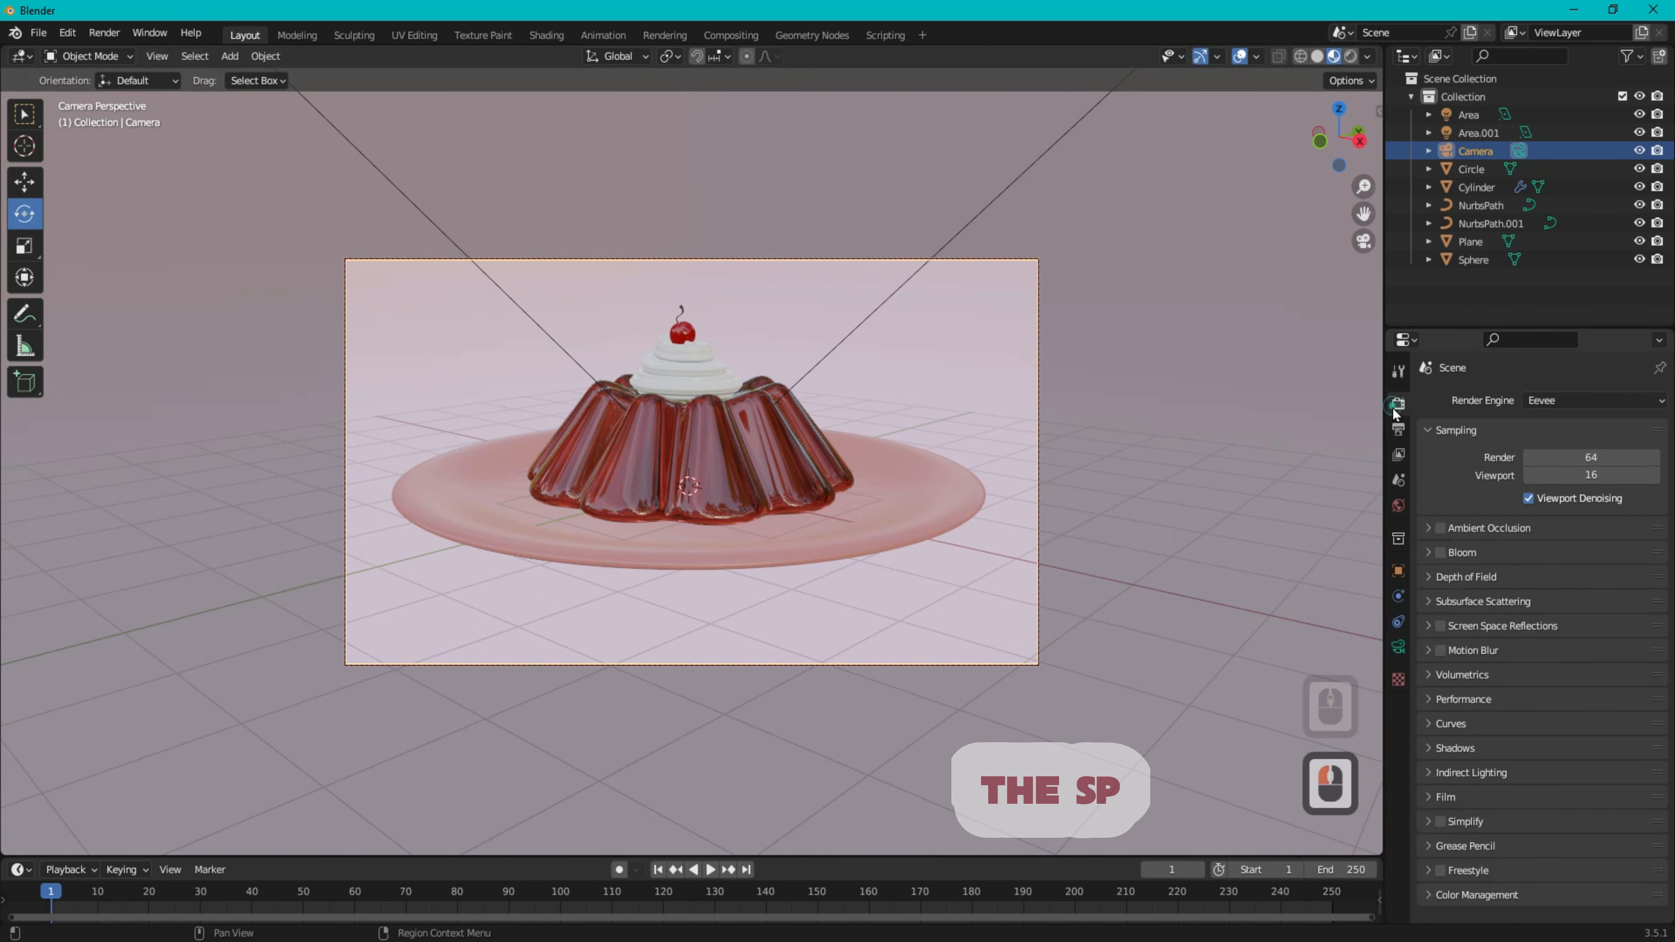
{"action": "left_click", "coordinate": [1596, 401]}
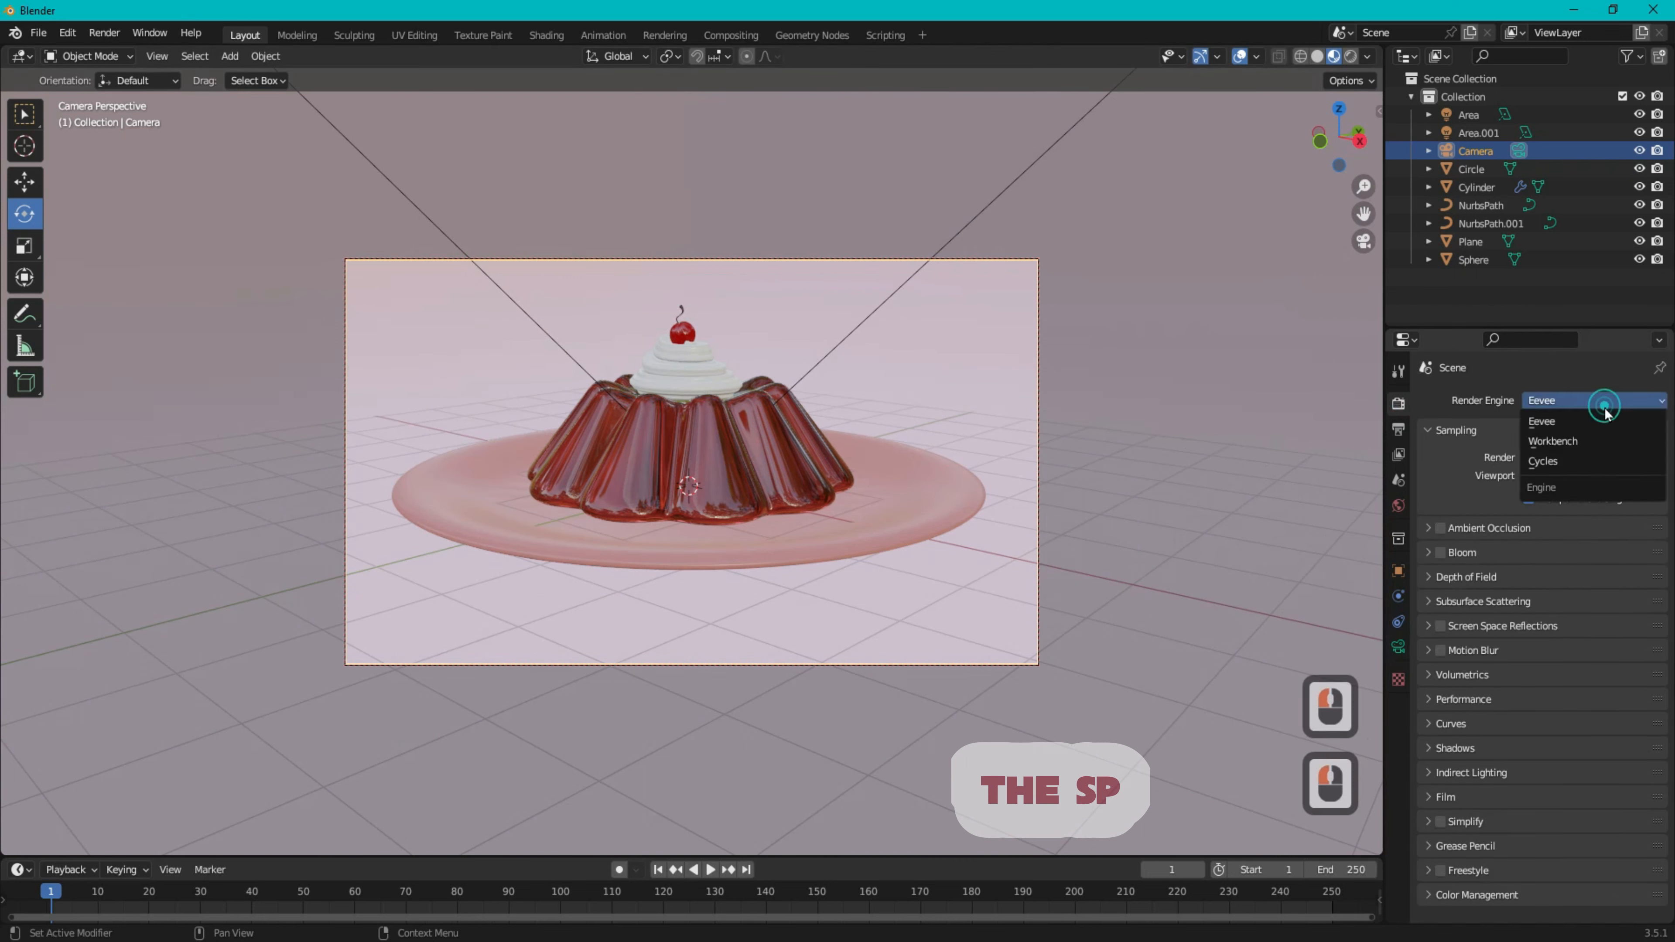
{"action": "left_click", "coordinate": [1551, 458]}
{"action": "left_click", "coordinate": [1590, 686]}
{"action": "type", "text": "500"}
{"action": "key", "text": "Return"}
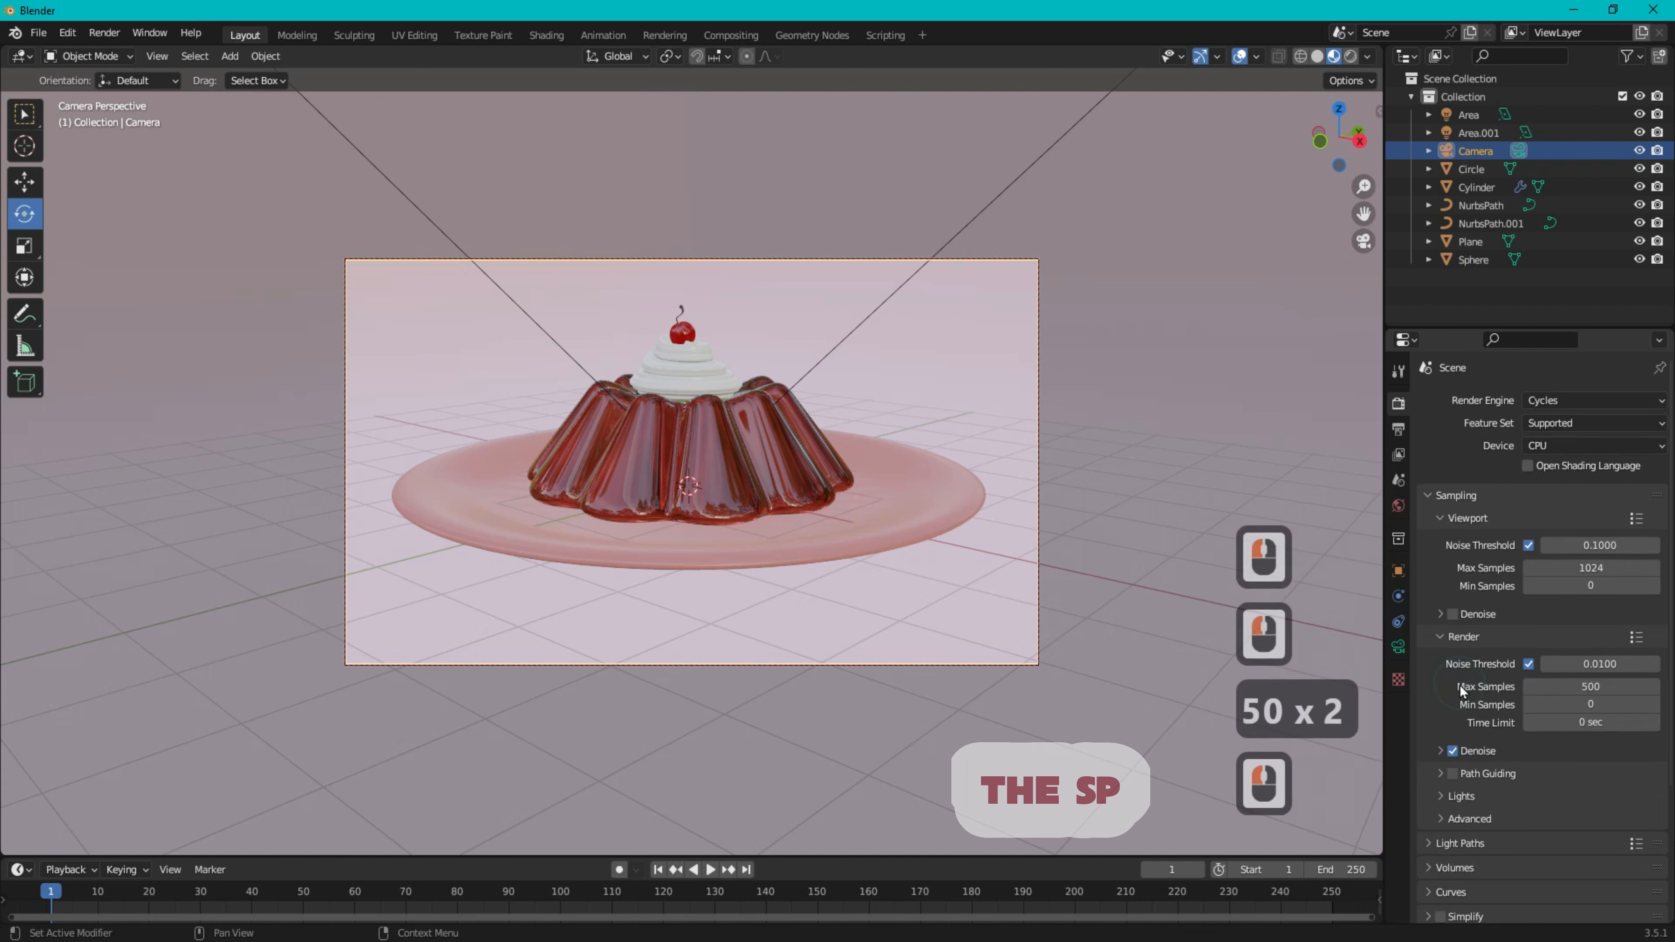
- Render a still image of the scene
{"action": "left_click", "coordinate": [123, 37]}
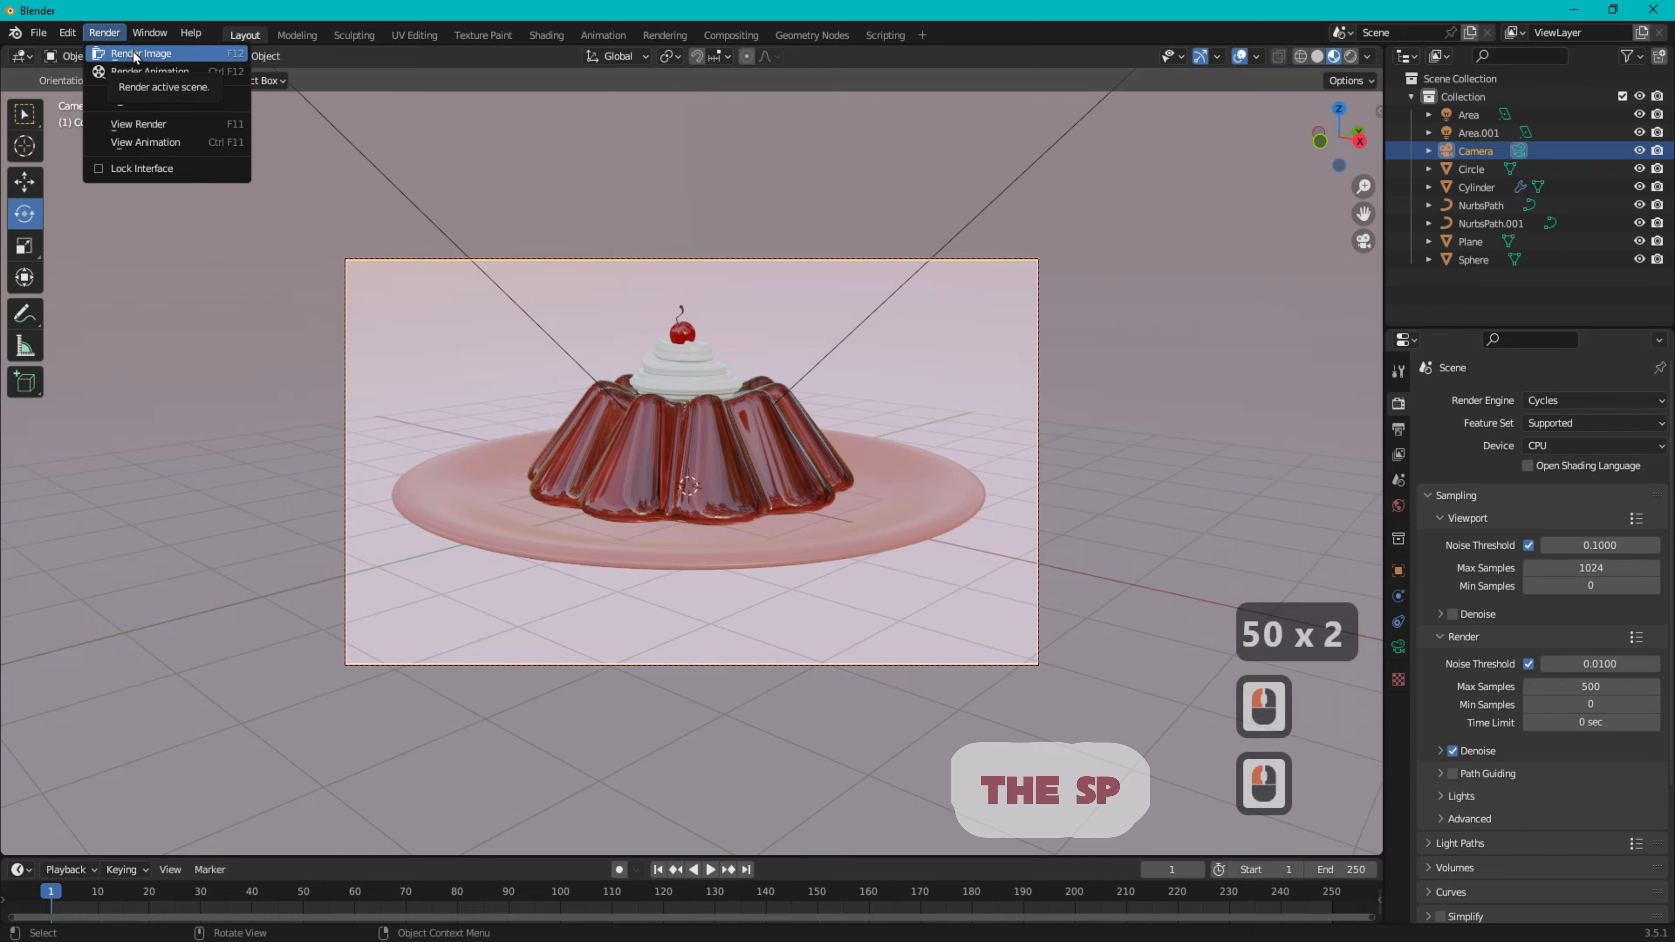
{"action": "left_click", "coordinate": [132, 50]}
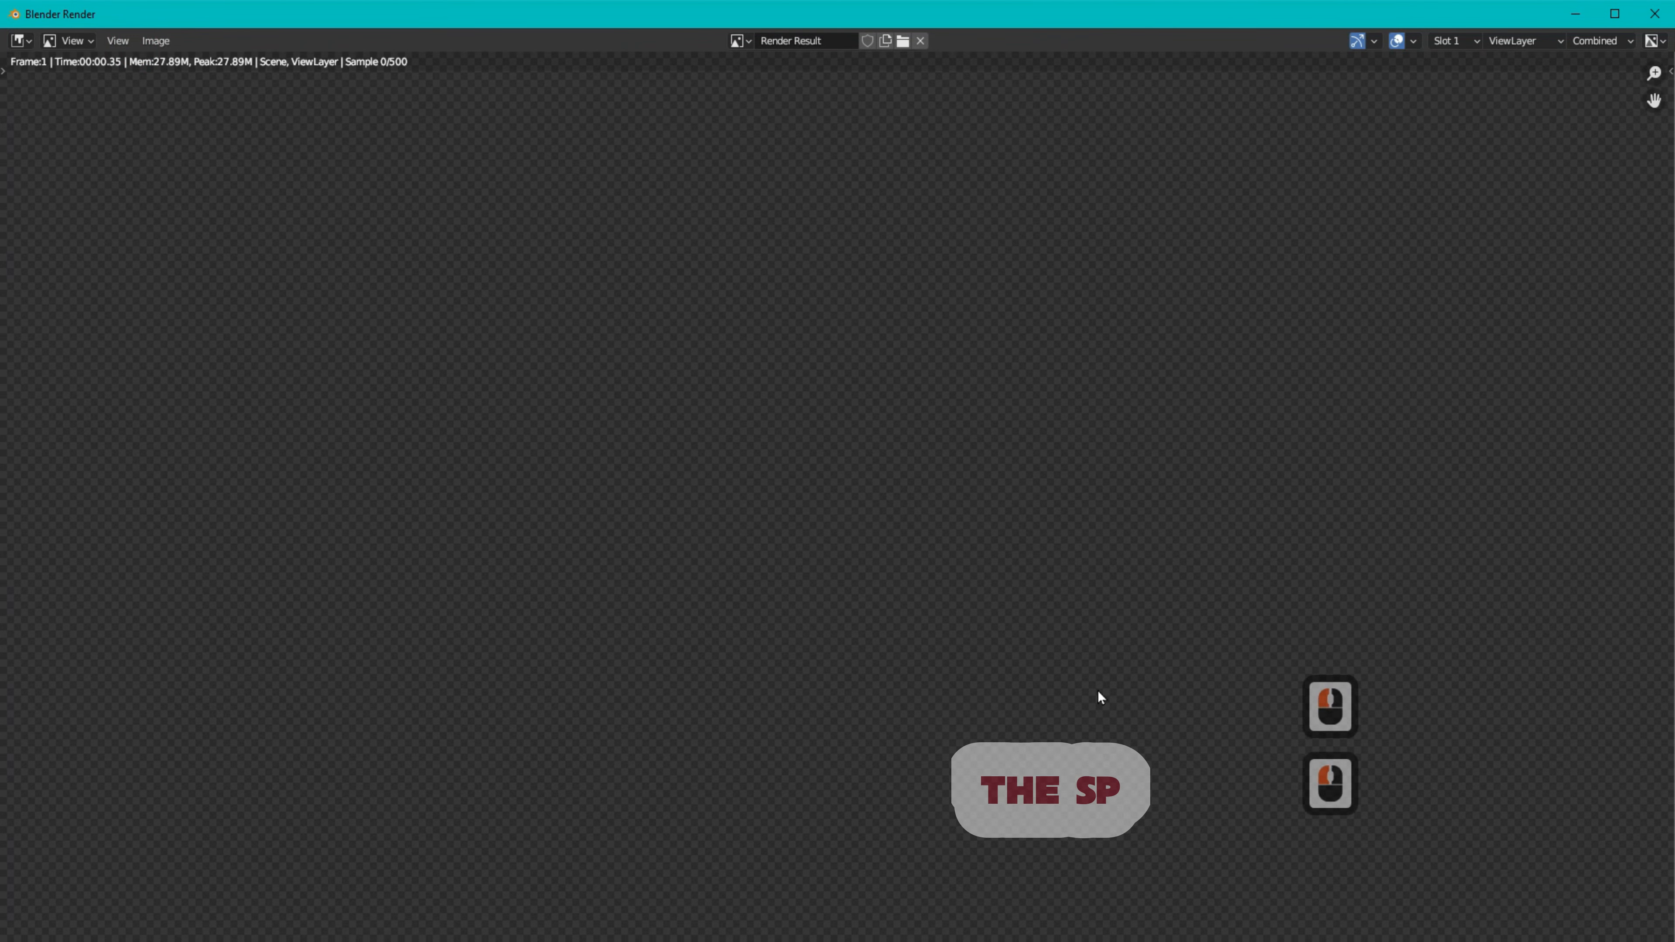